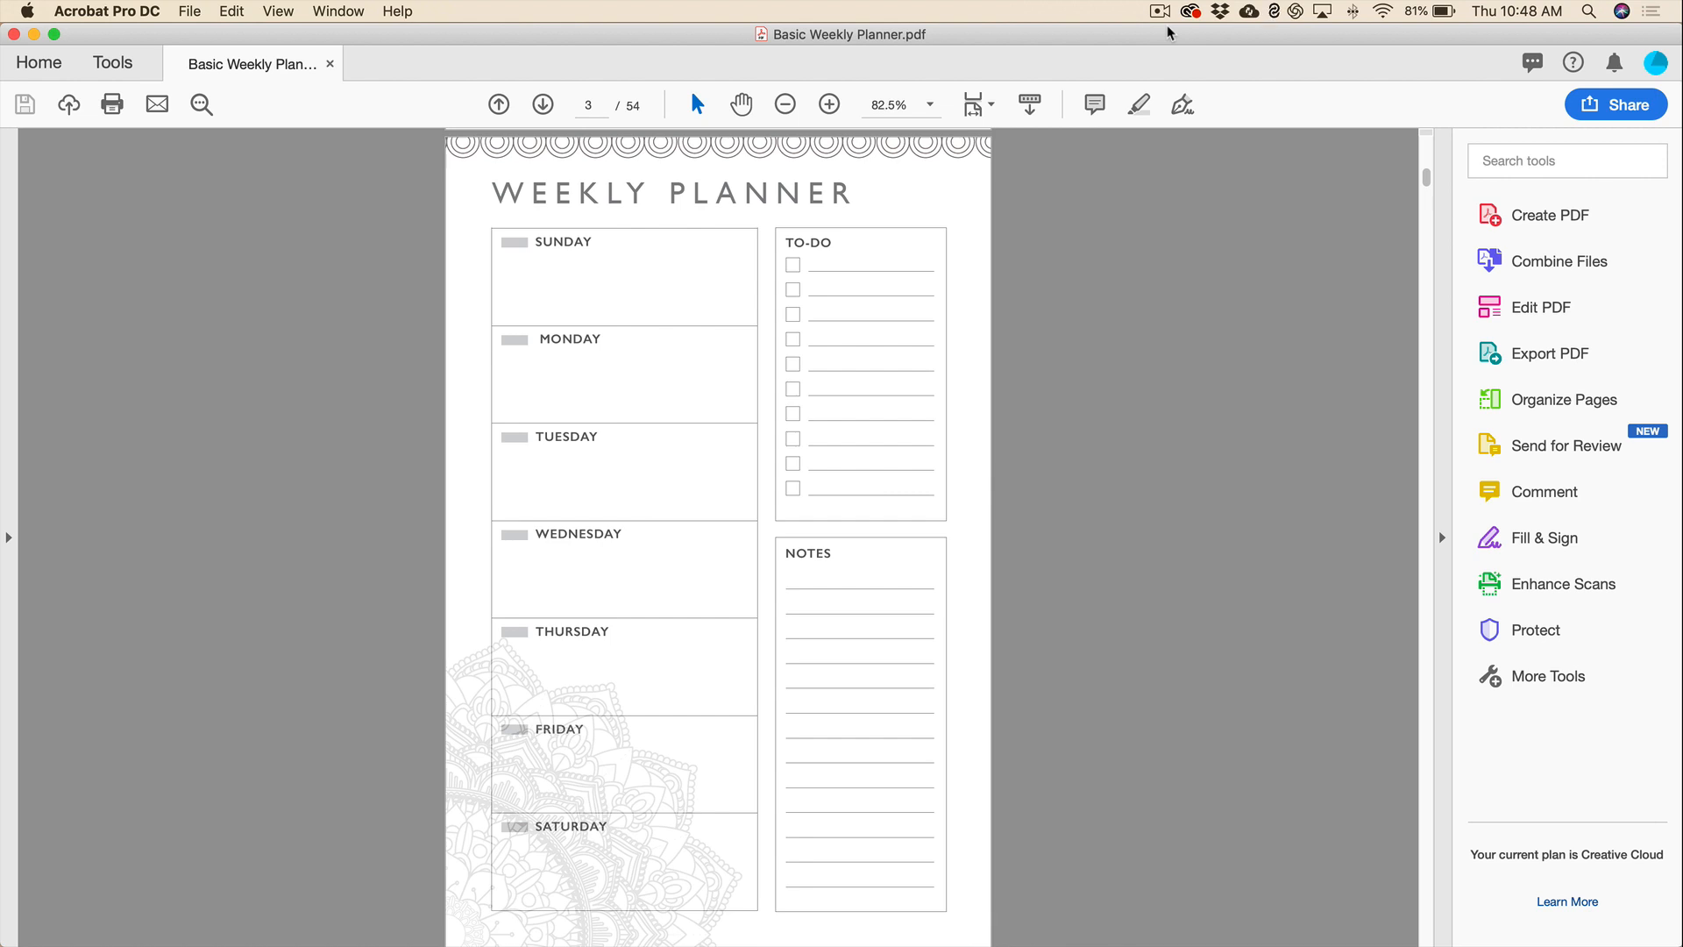
Switch from Acrobat Pro DC to Affinity Publisher, keeping the Weekly Planner PDF open for reference.
key("super+Tab")
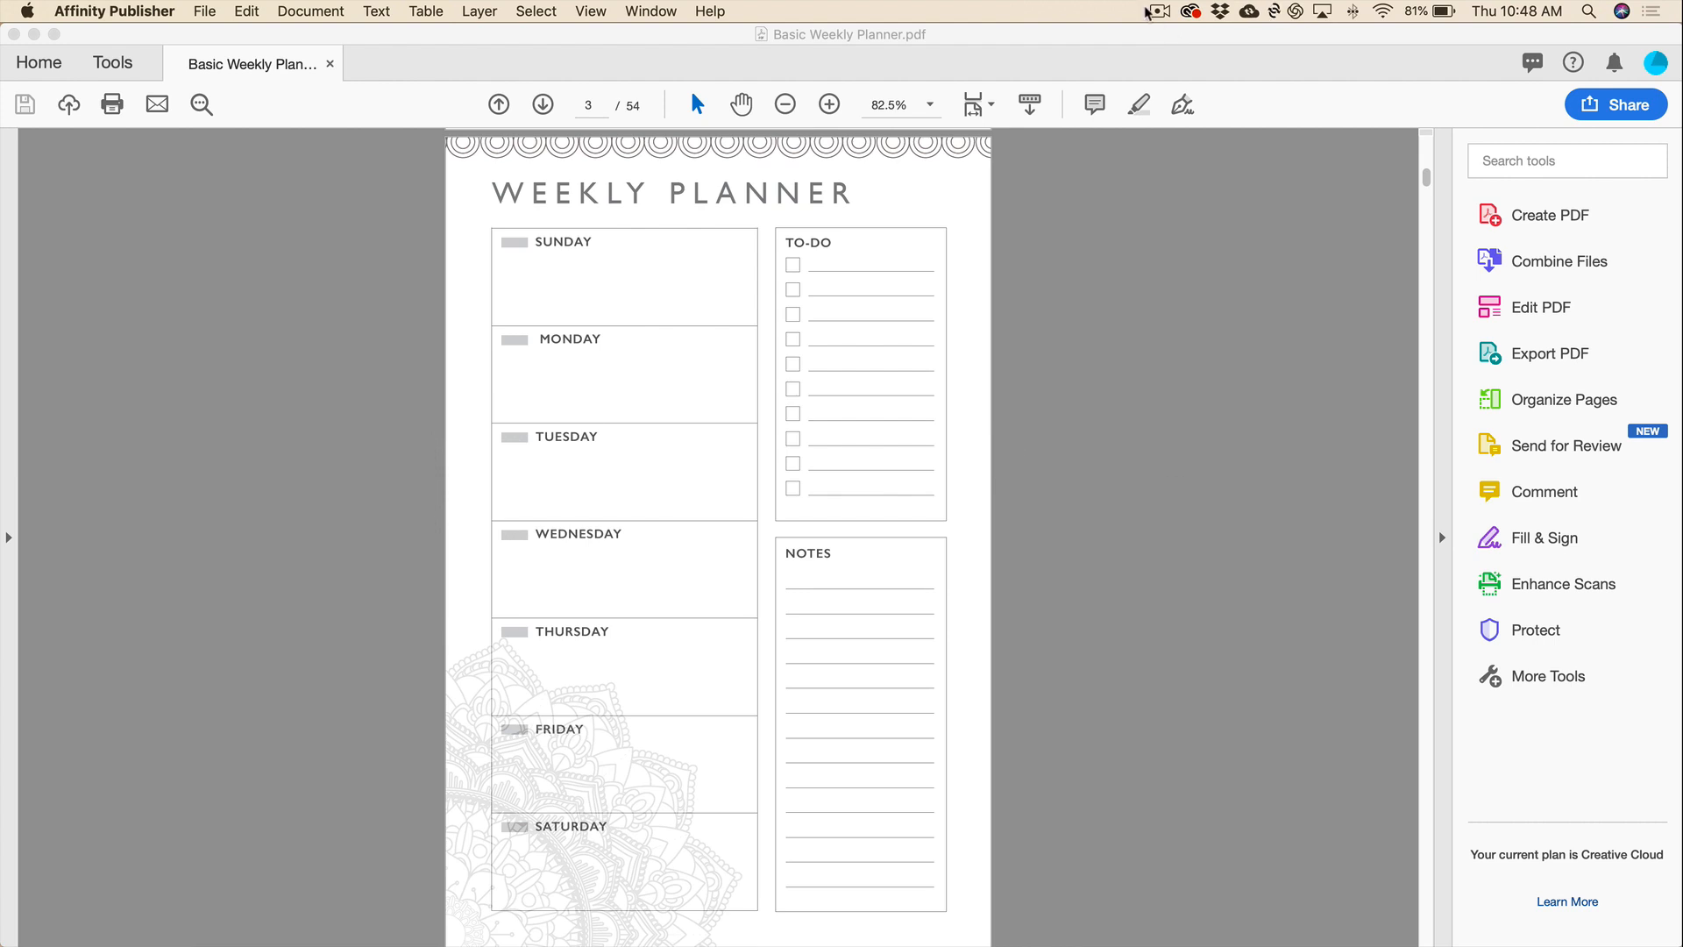
left_click(202, 12)
Start a new Print (Press Ready) document with a custom page preset measured in inches.
left_click(213, 36)
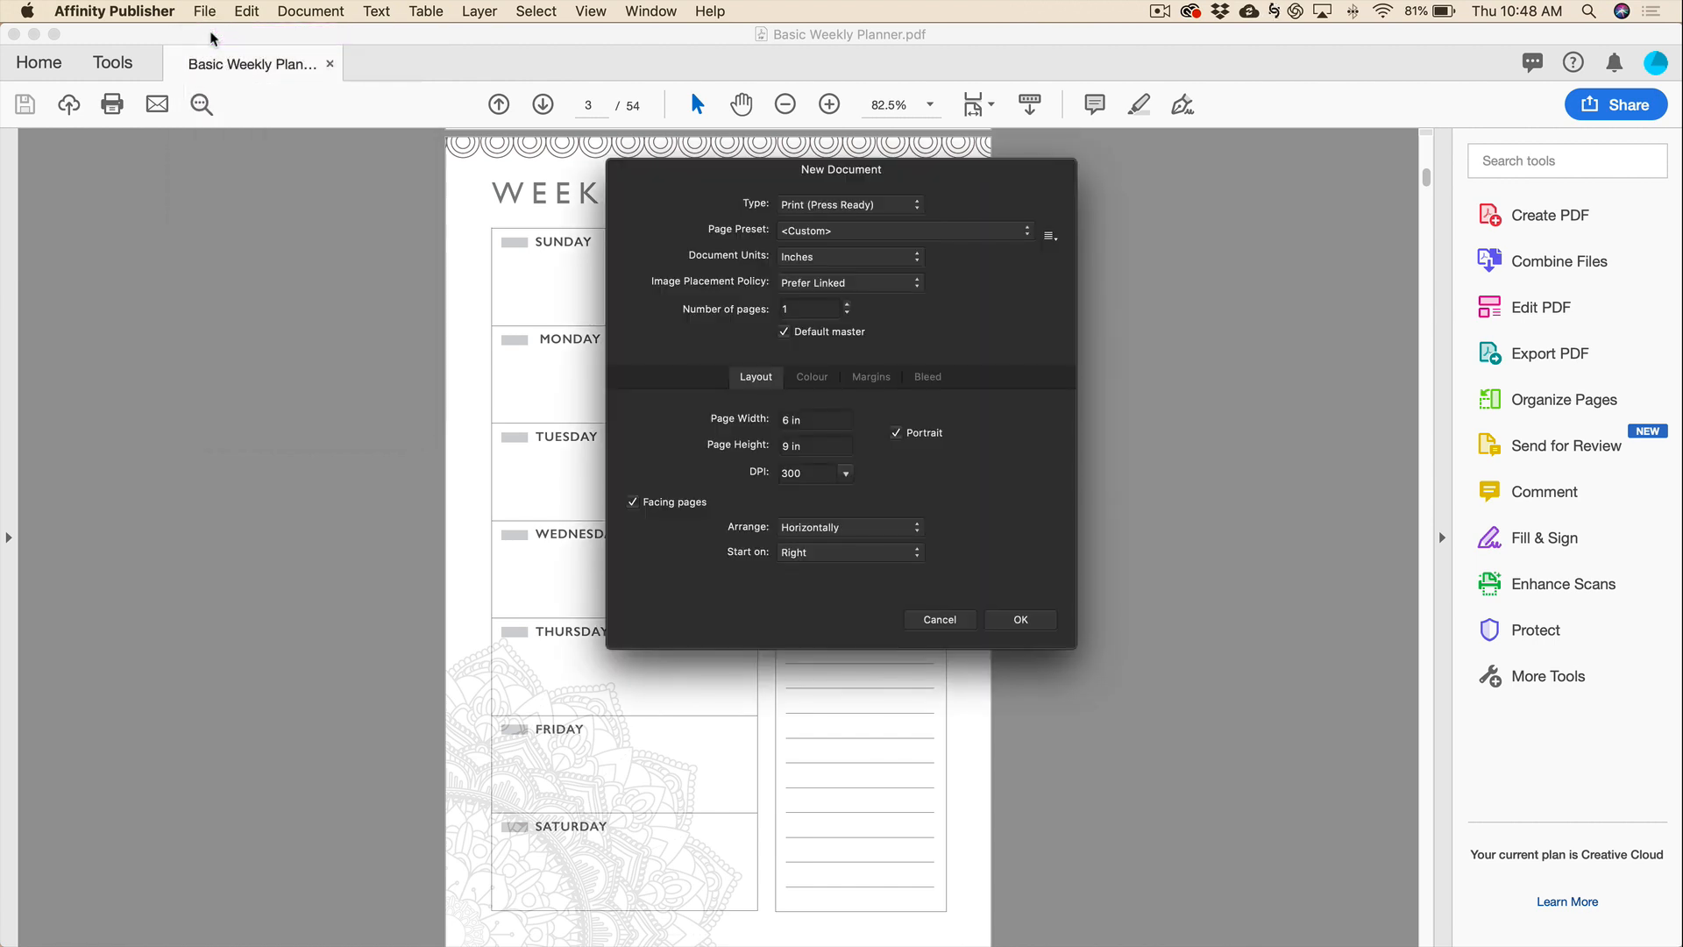
left_click_drag(904, 183, 799, 244)
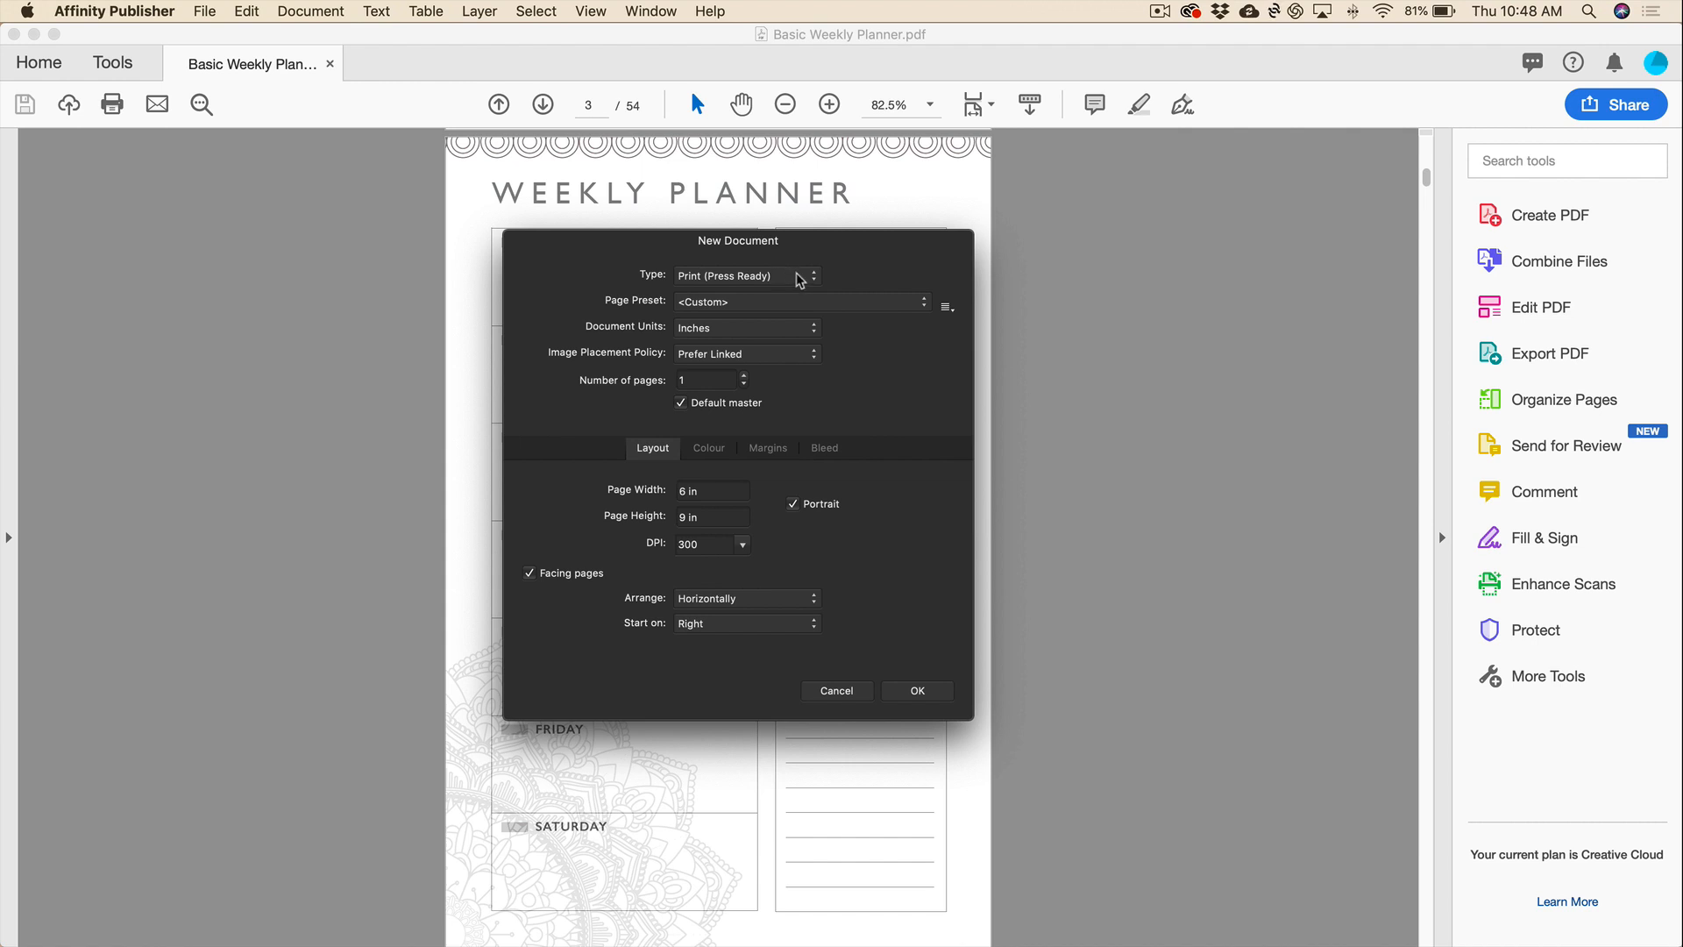
left_click(811, 277)
left_click(811, 277)
left_click(922, 306)
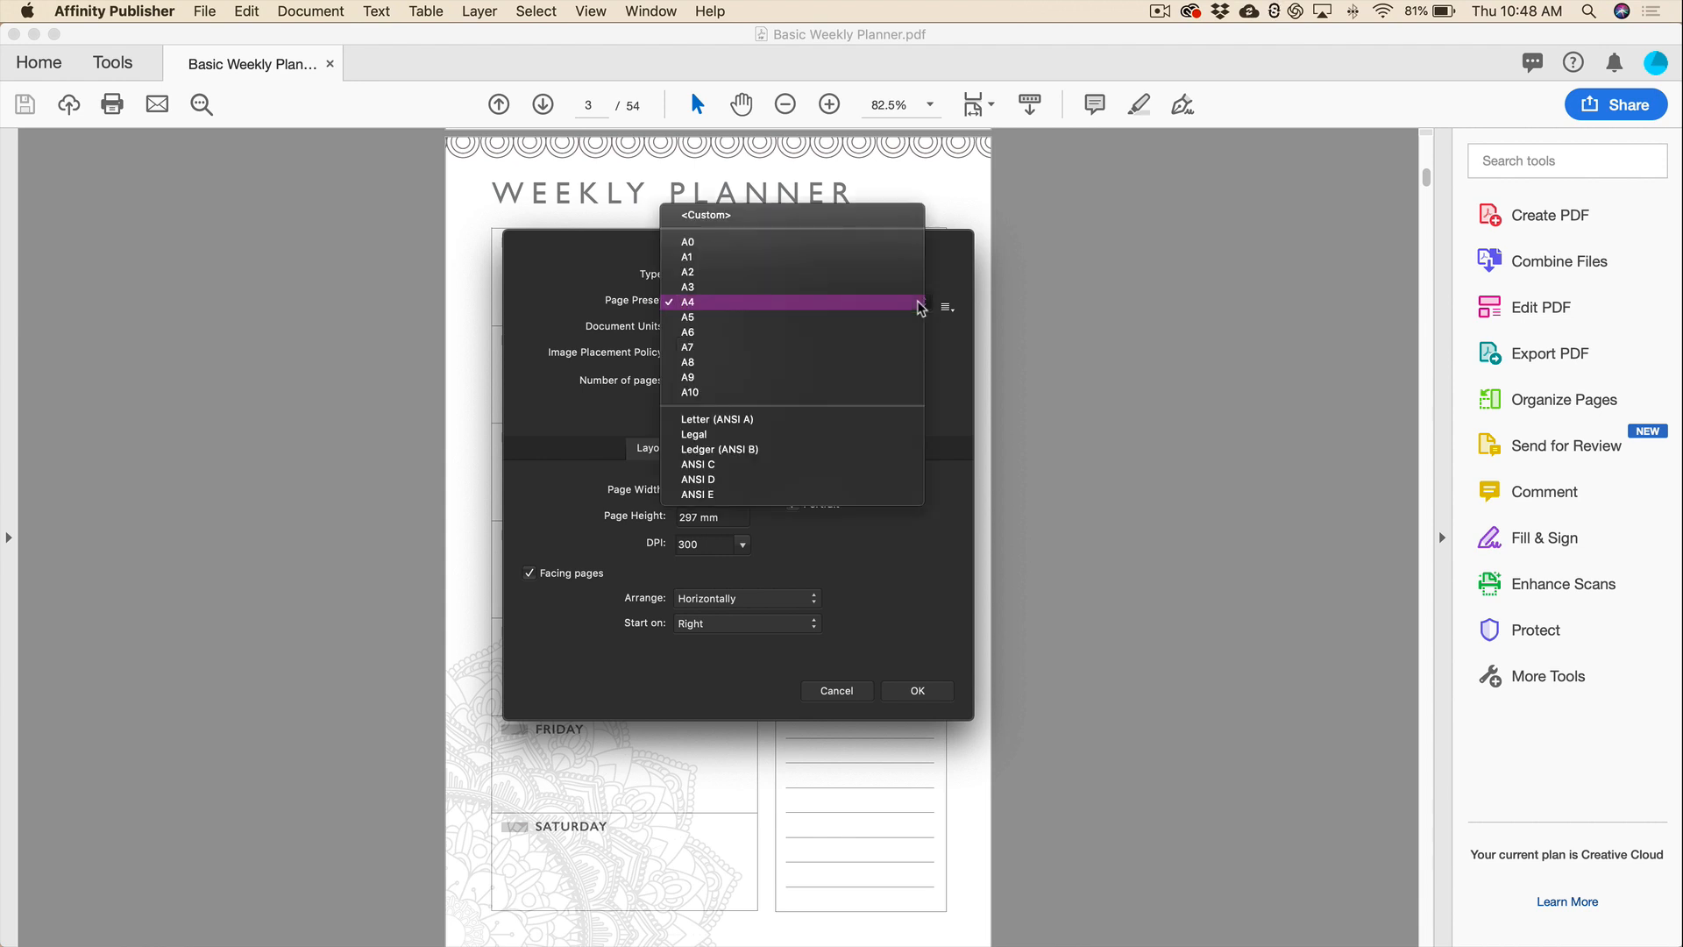
left_click(824, 216)
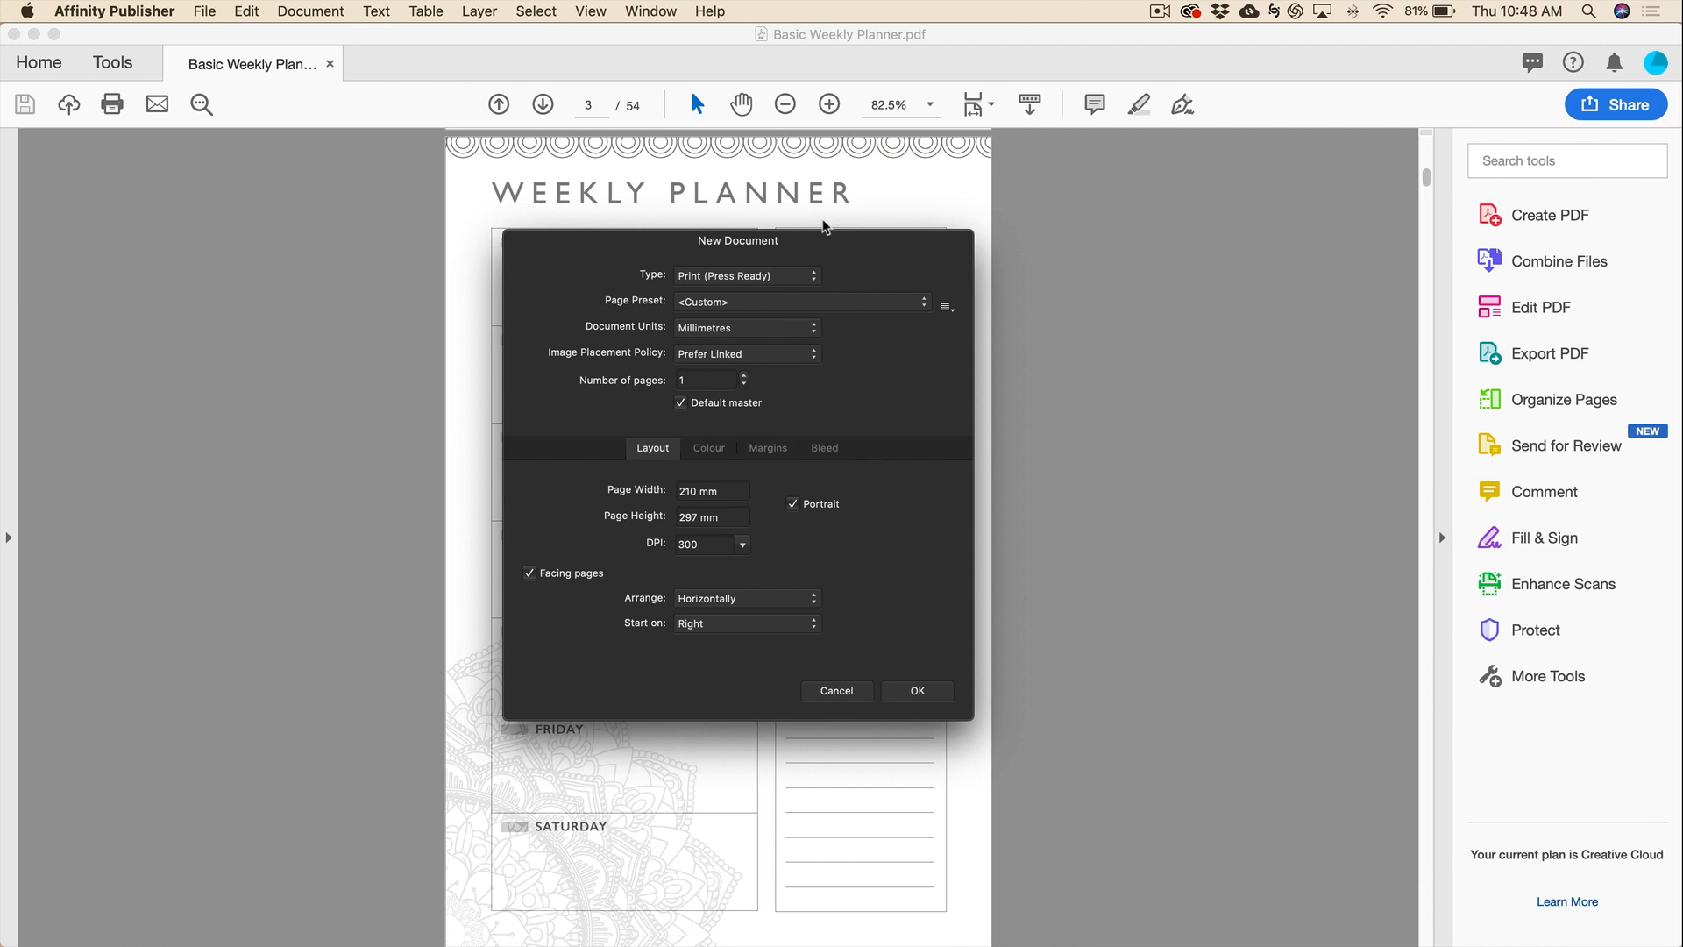
left_click(809, 330)
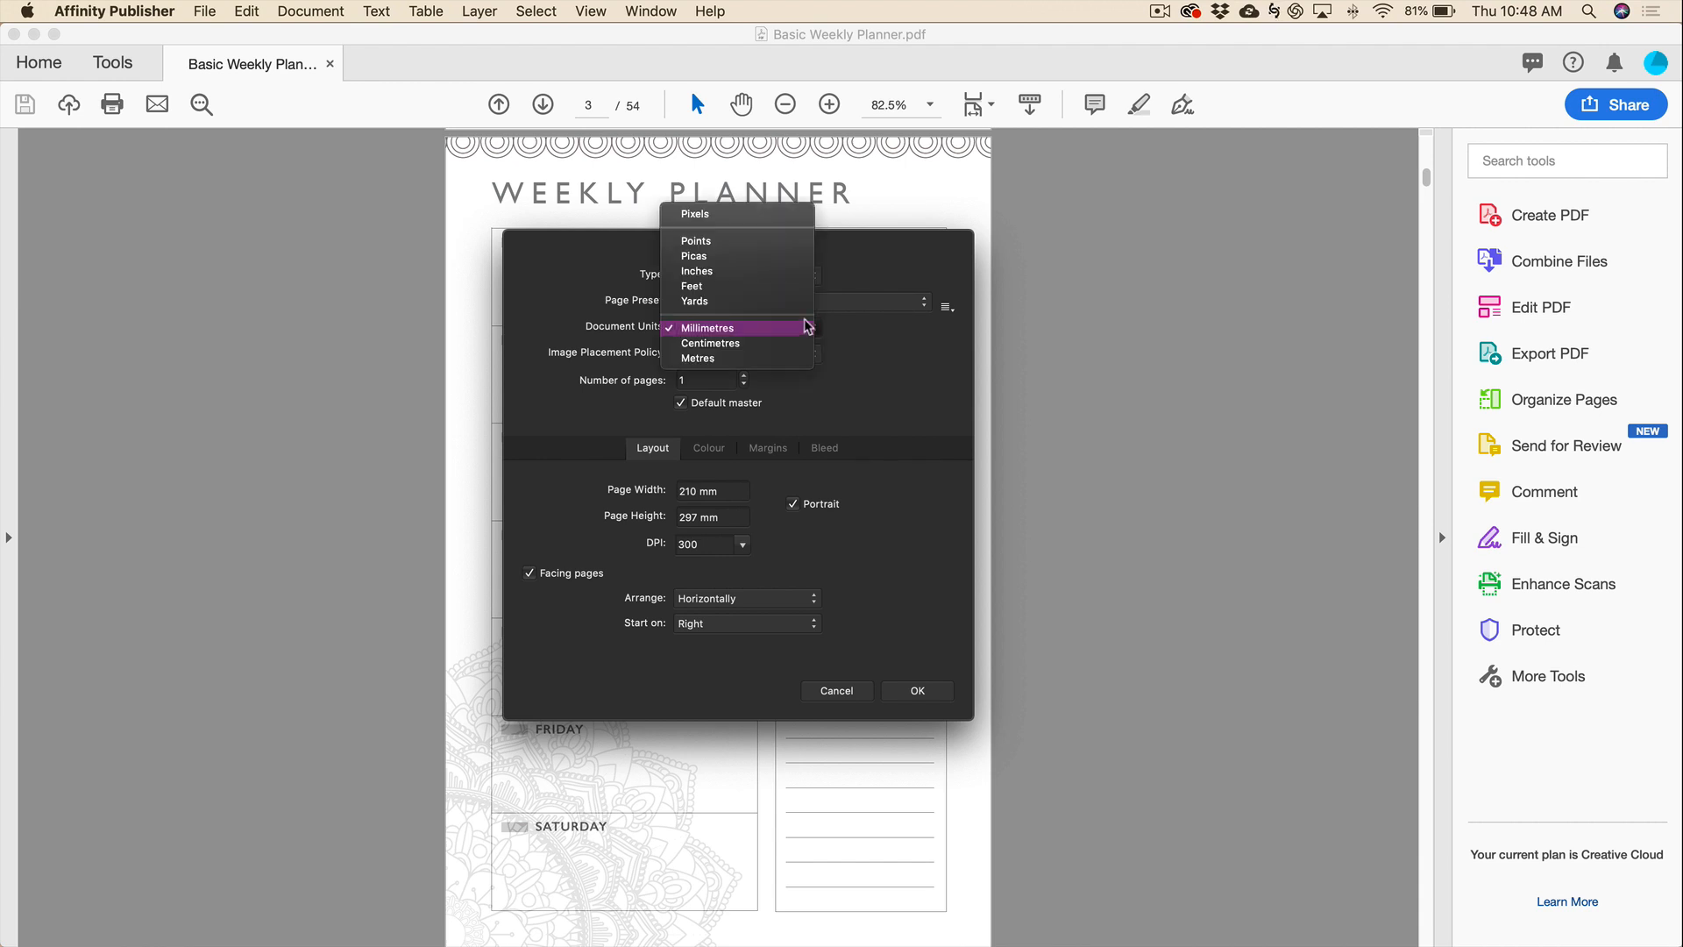
left_click(751, 279)
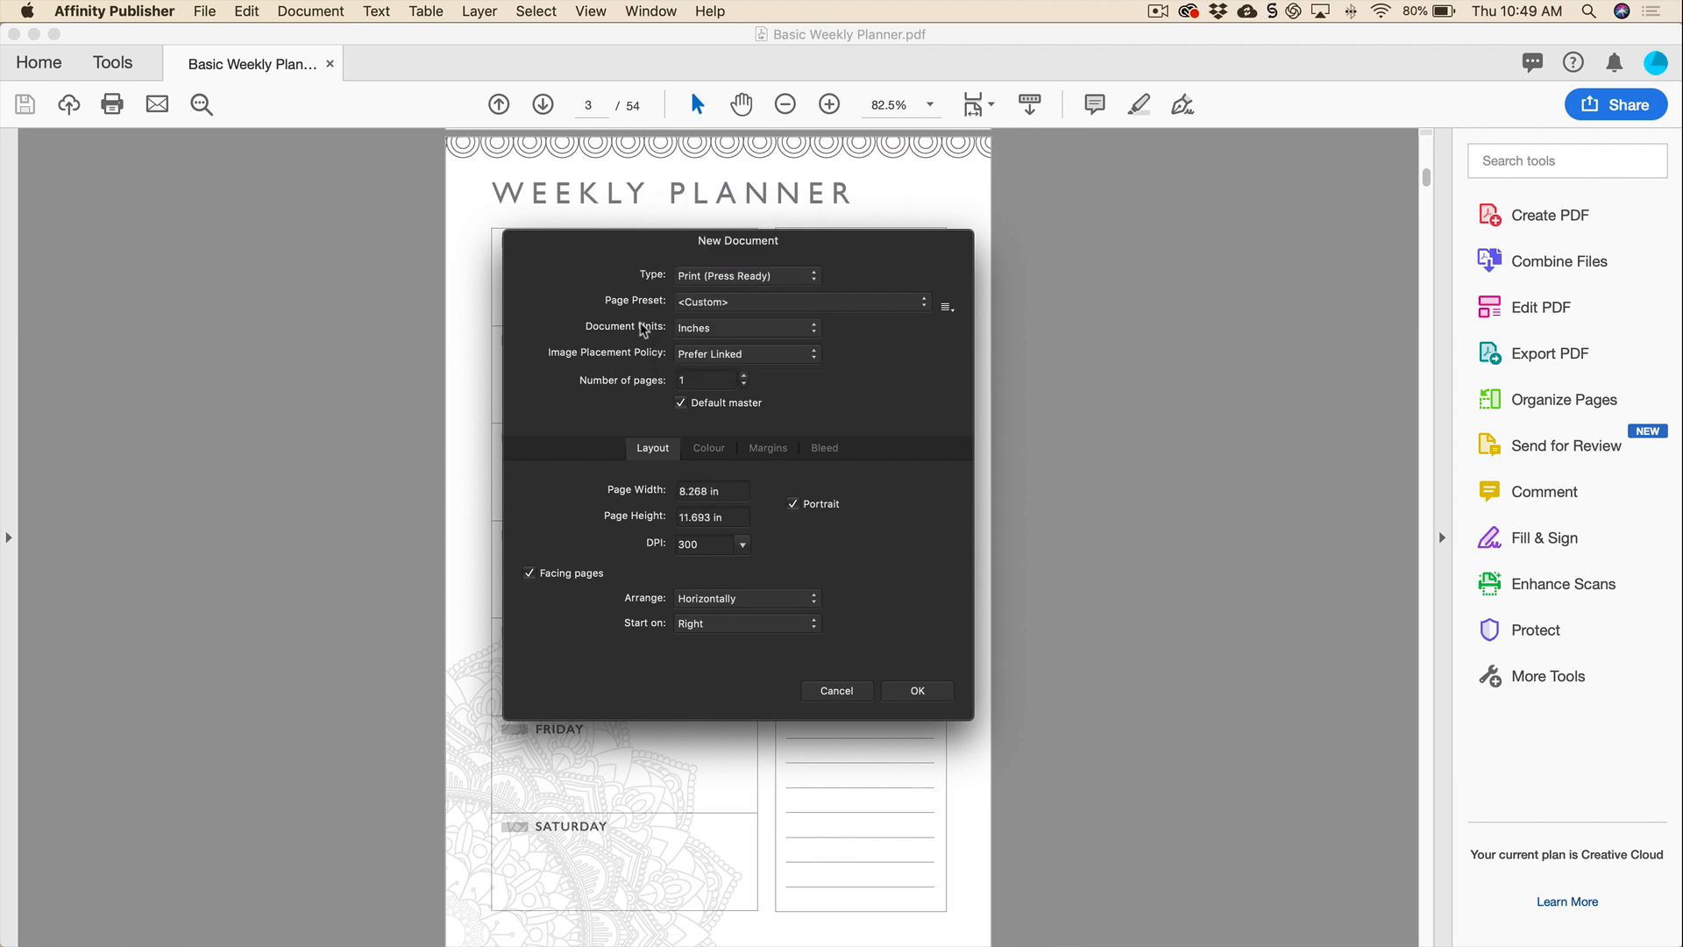
left_click(818, 357)
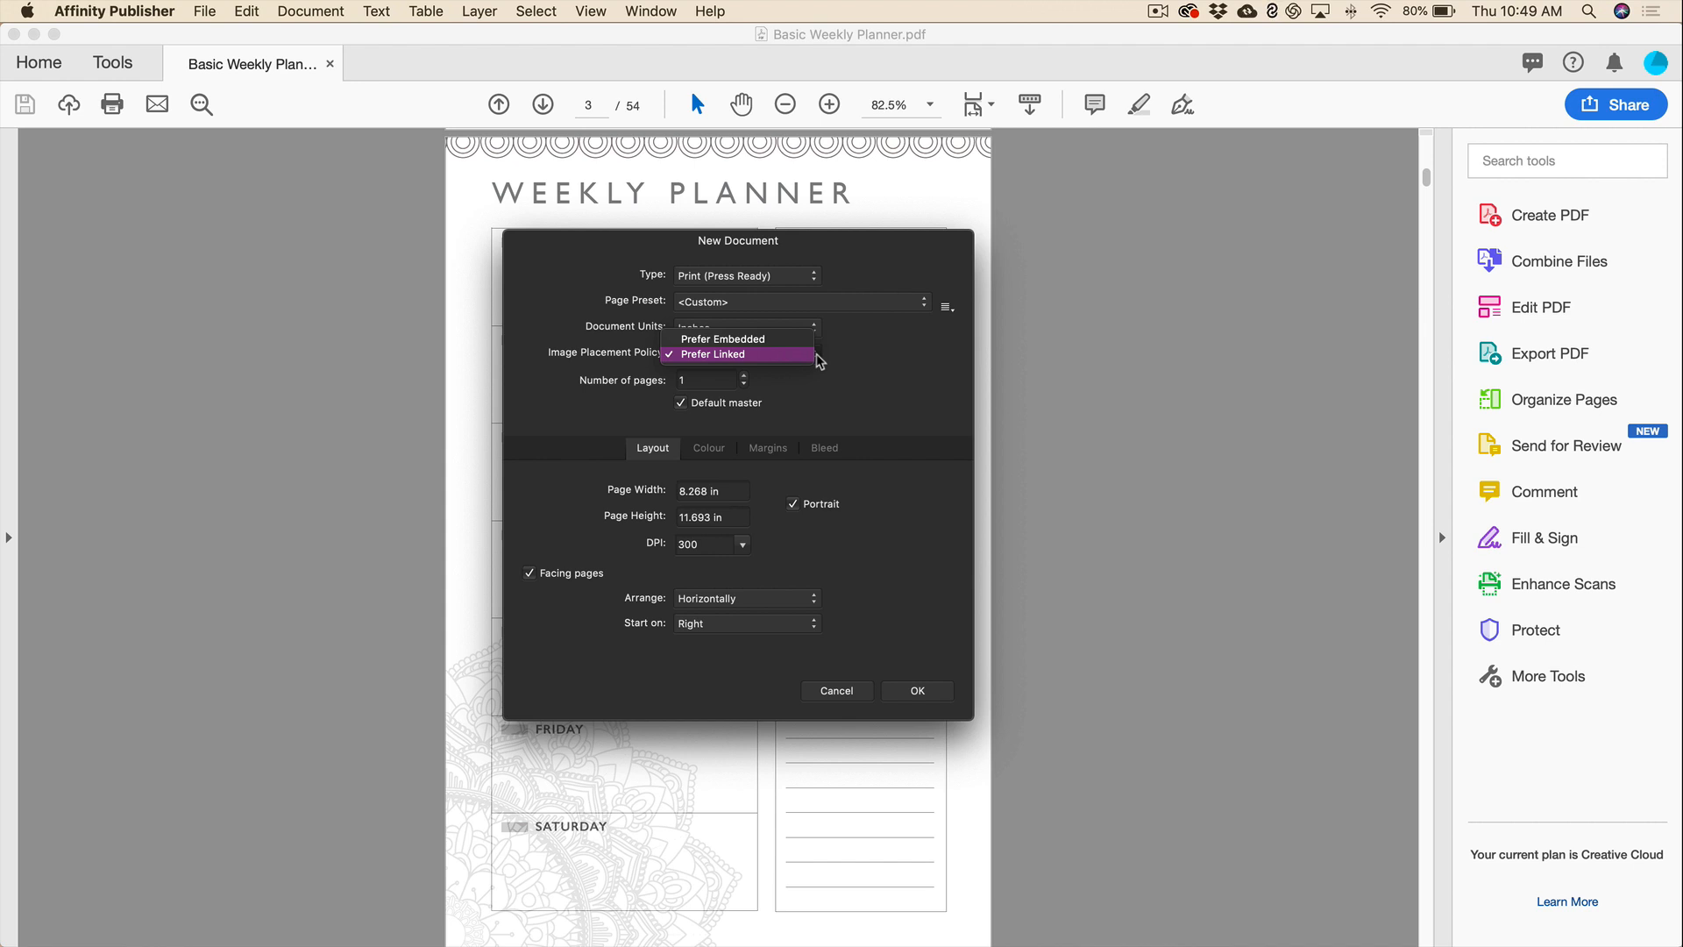
Keep images linked and set 54 pages of 6 × 9 in, checking the CMYK/8 colour settings.
left_click(747, 357)
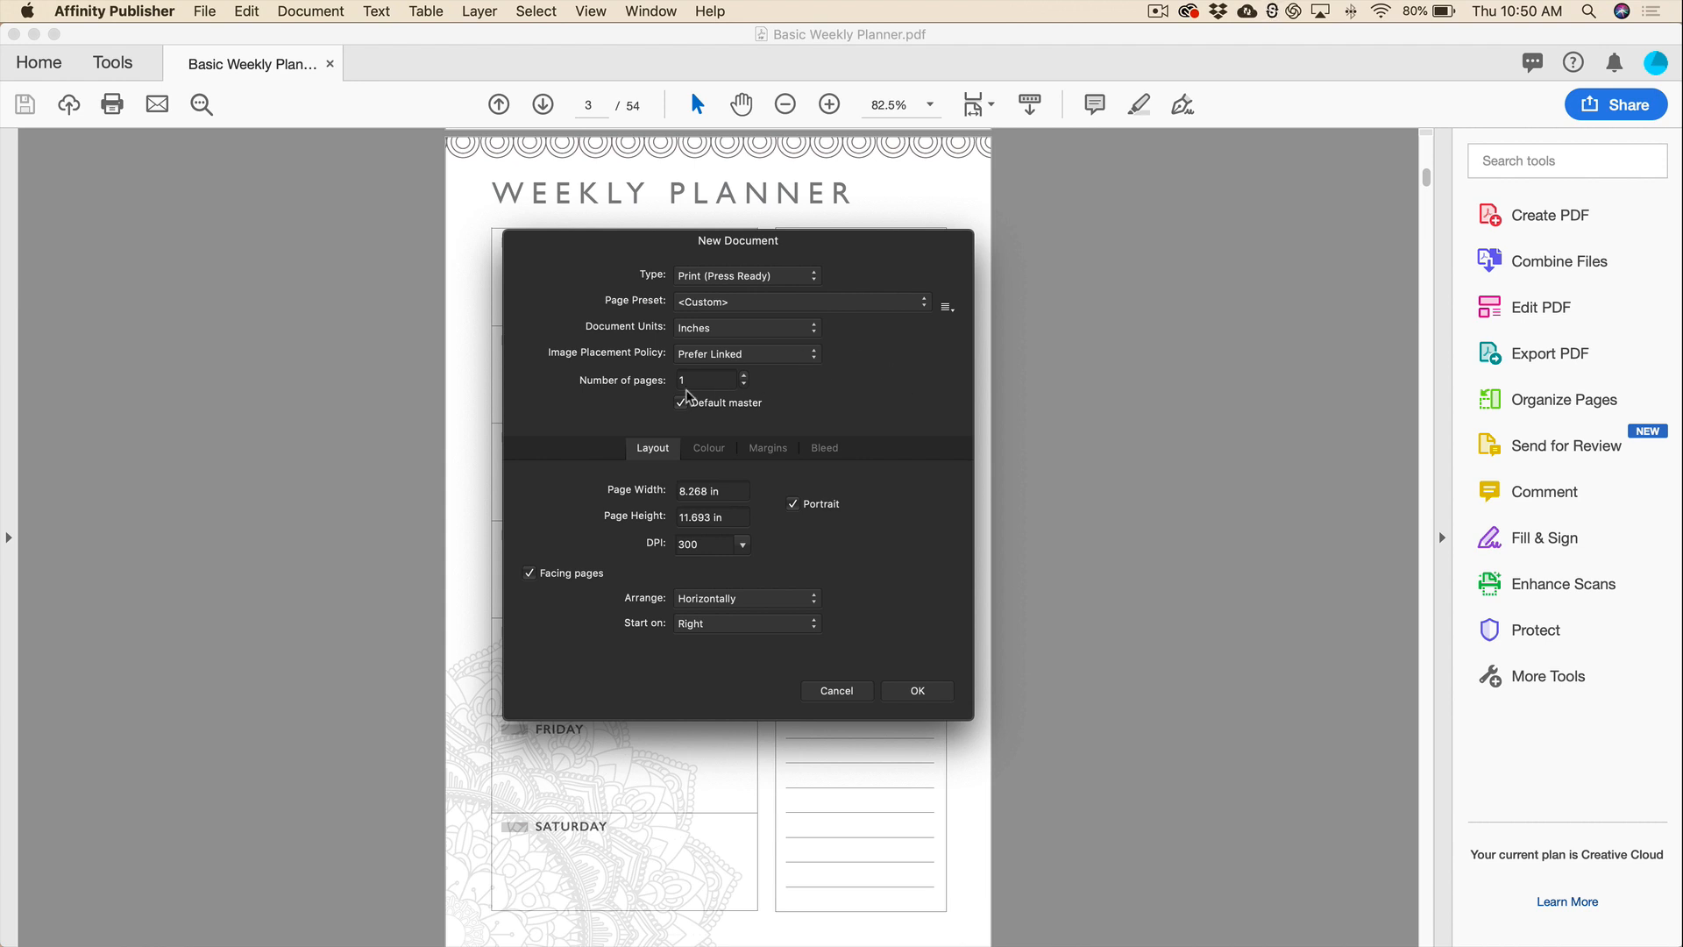
type("54")
left_click(733, 490)
type("6")
key("Tab")
type("9")
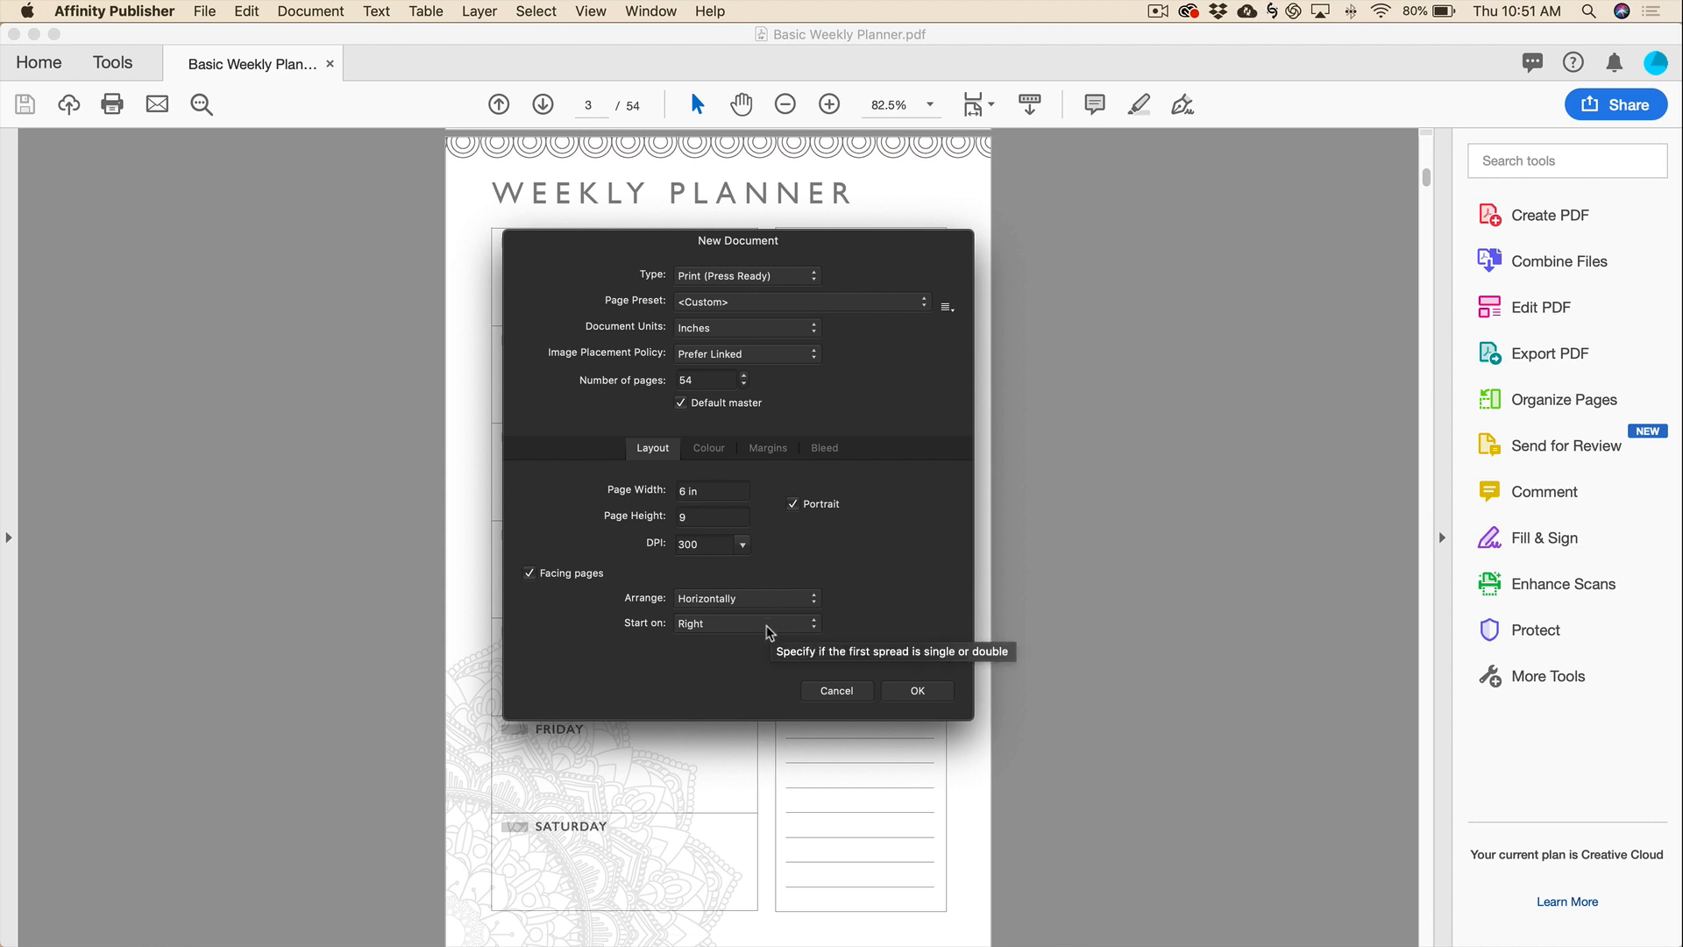
left_click(708, 447)
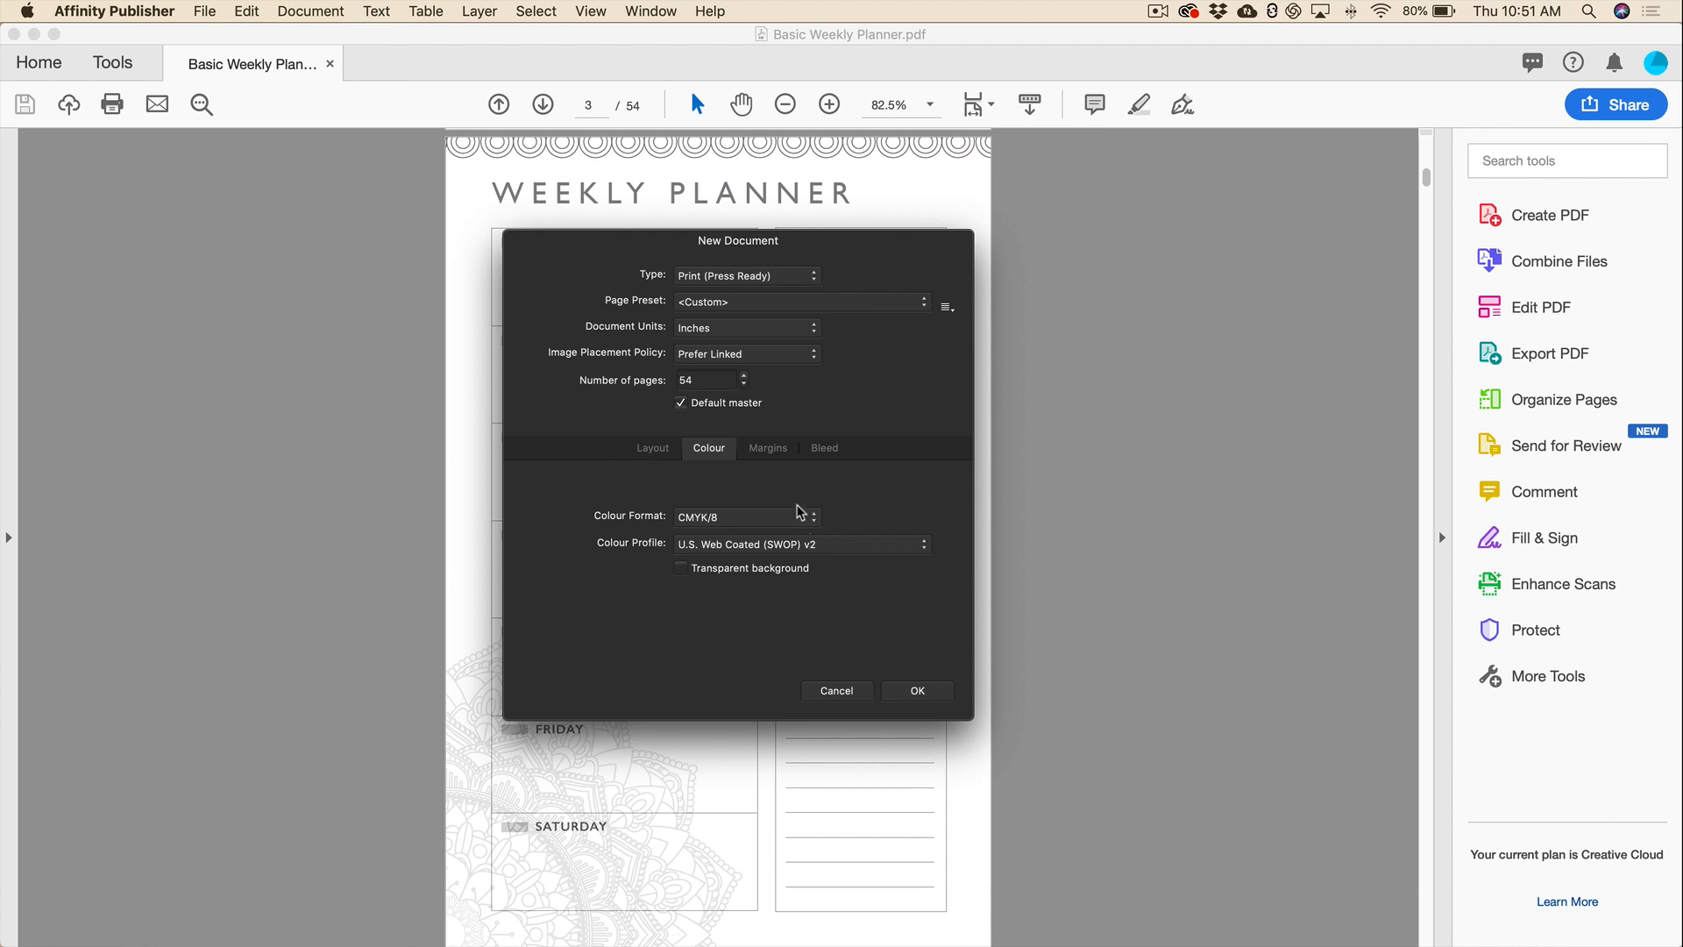
Unlink the margins and set inner 0.75 in, with outer, top and bottom at 0.5 in.
left_click(765, 450)
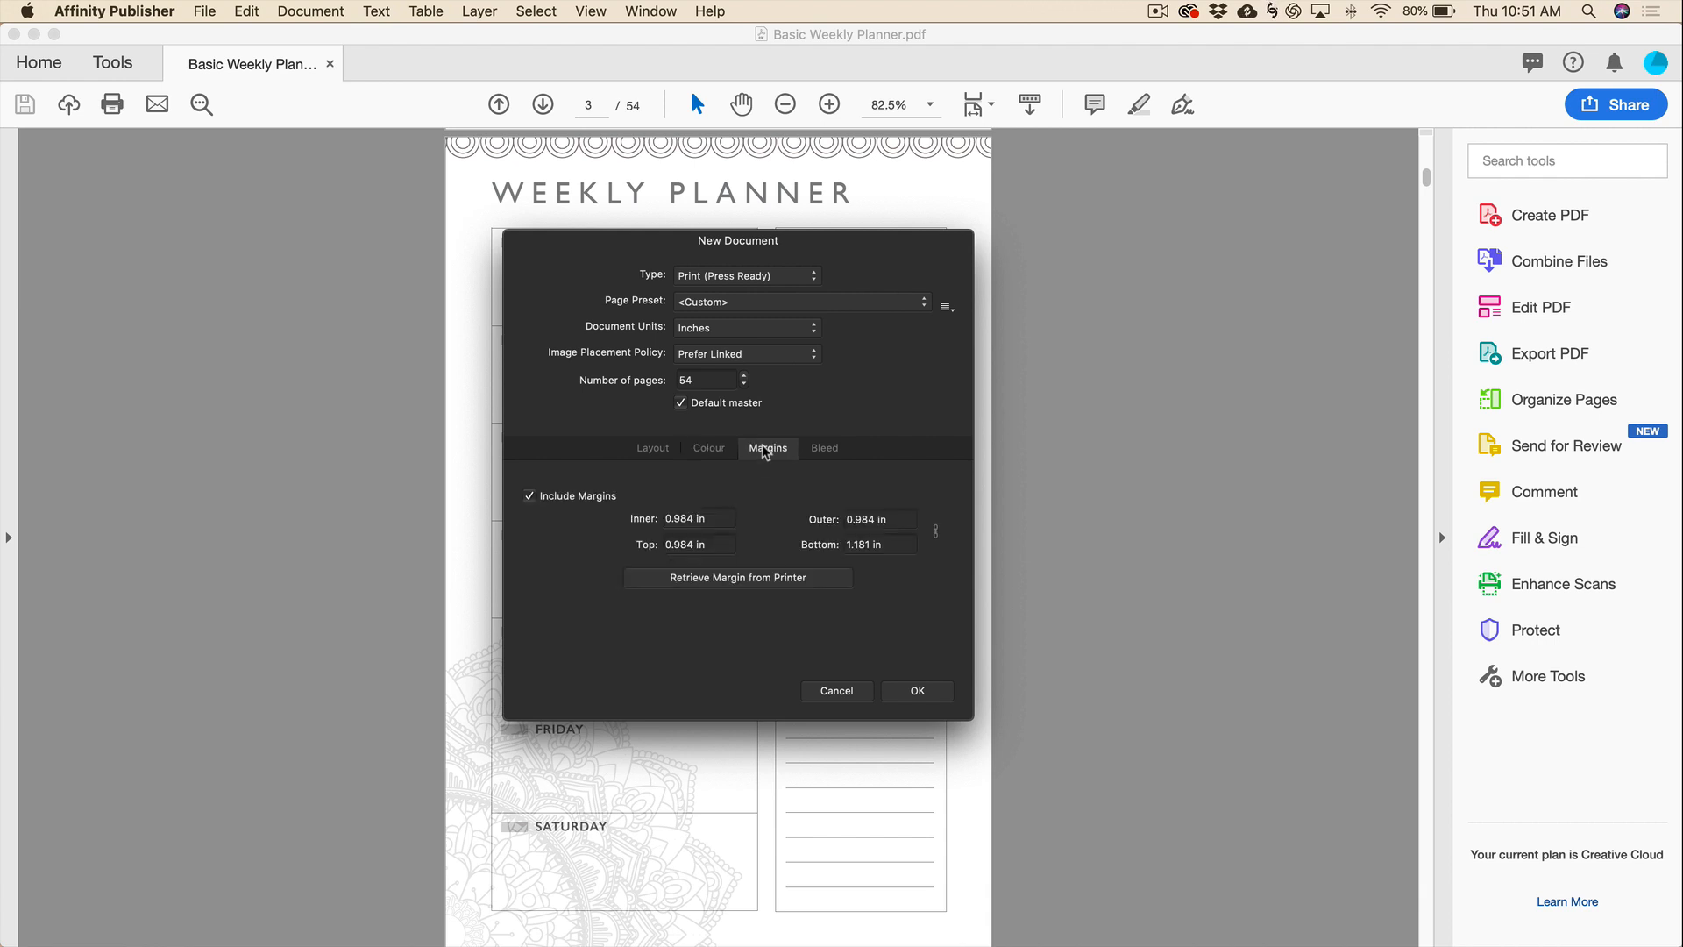
left_click(935, 532)
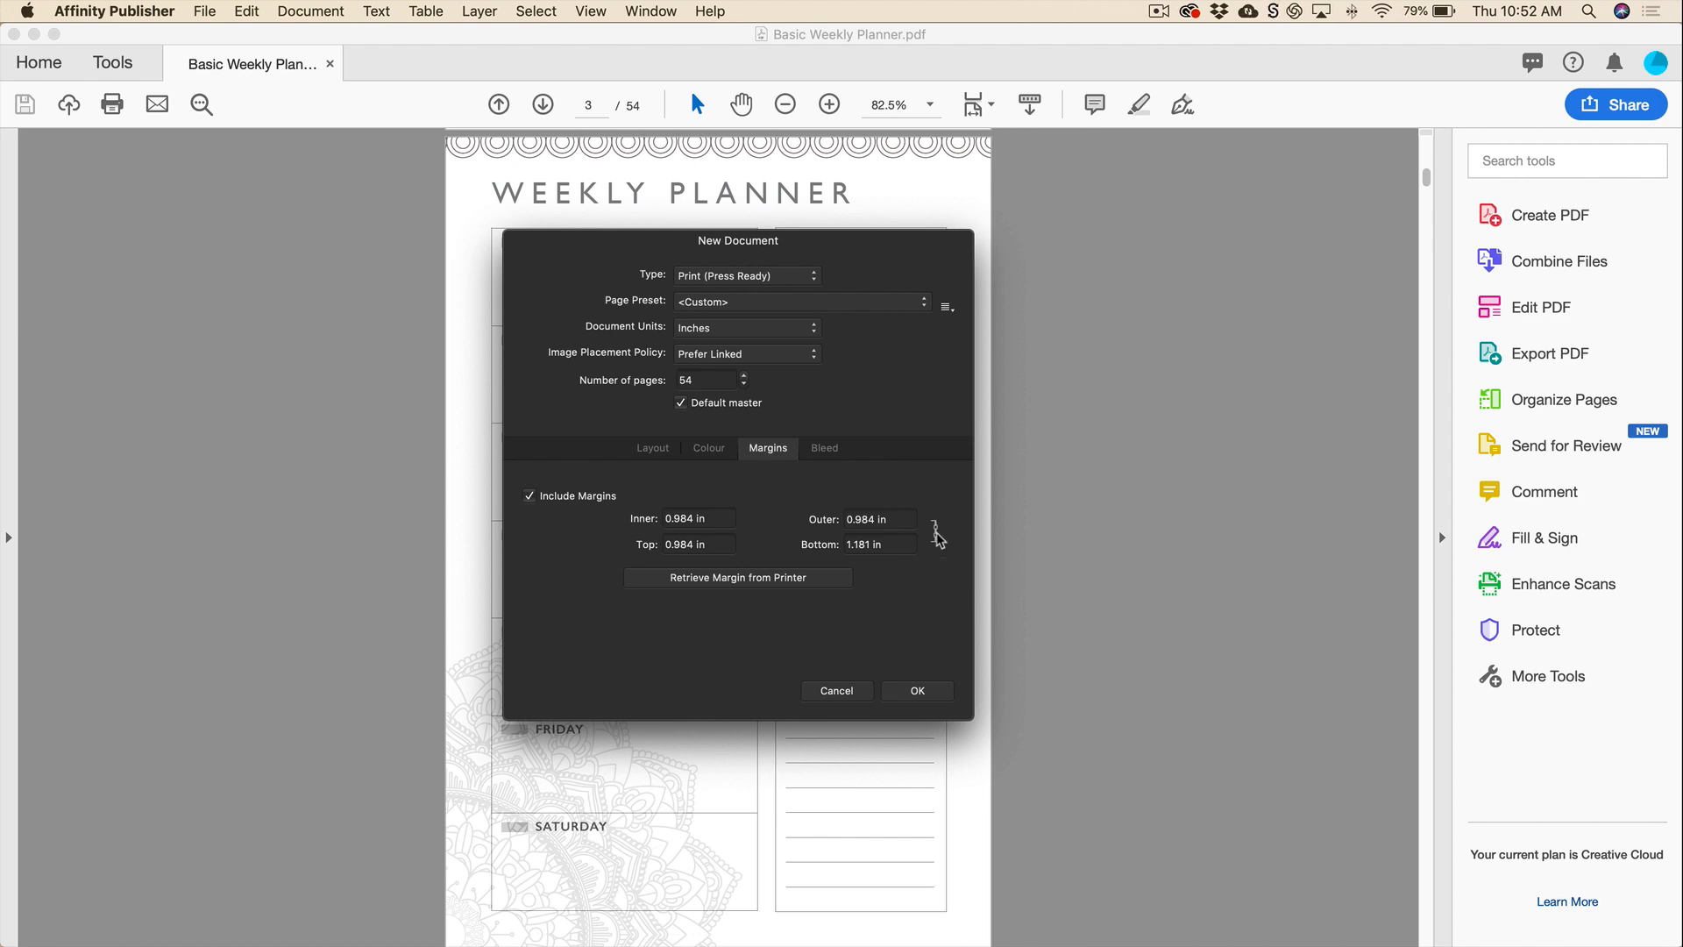
left_click(937, 534)
left_click(714, 517)
type(".75")
key("Tab")
type(".5")
key("Tab")
type("0.5")
key("Tab")
type("0.5")
key("Tab")
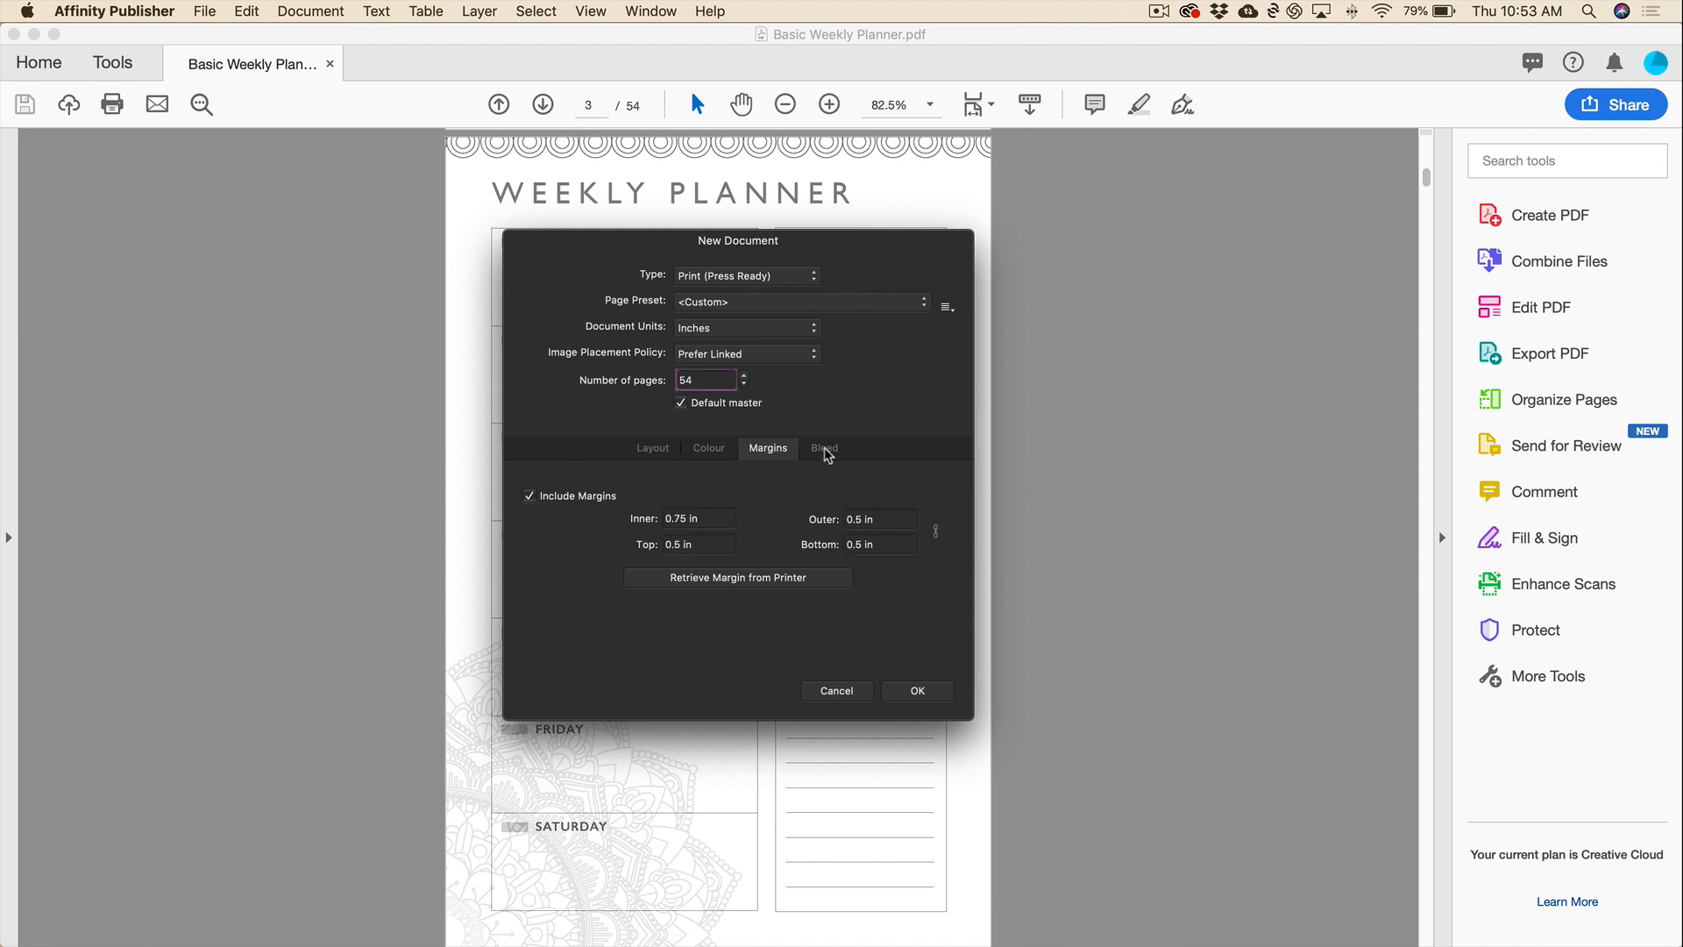
Give all sides a 0.125 in bleed and create the 54-page document.
left_click(824, 449)
left_click(711, 515)
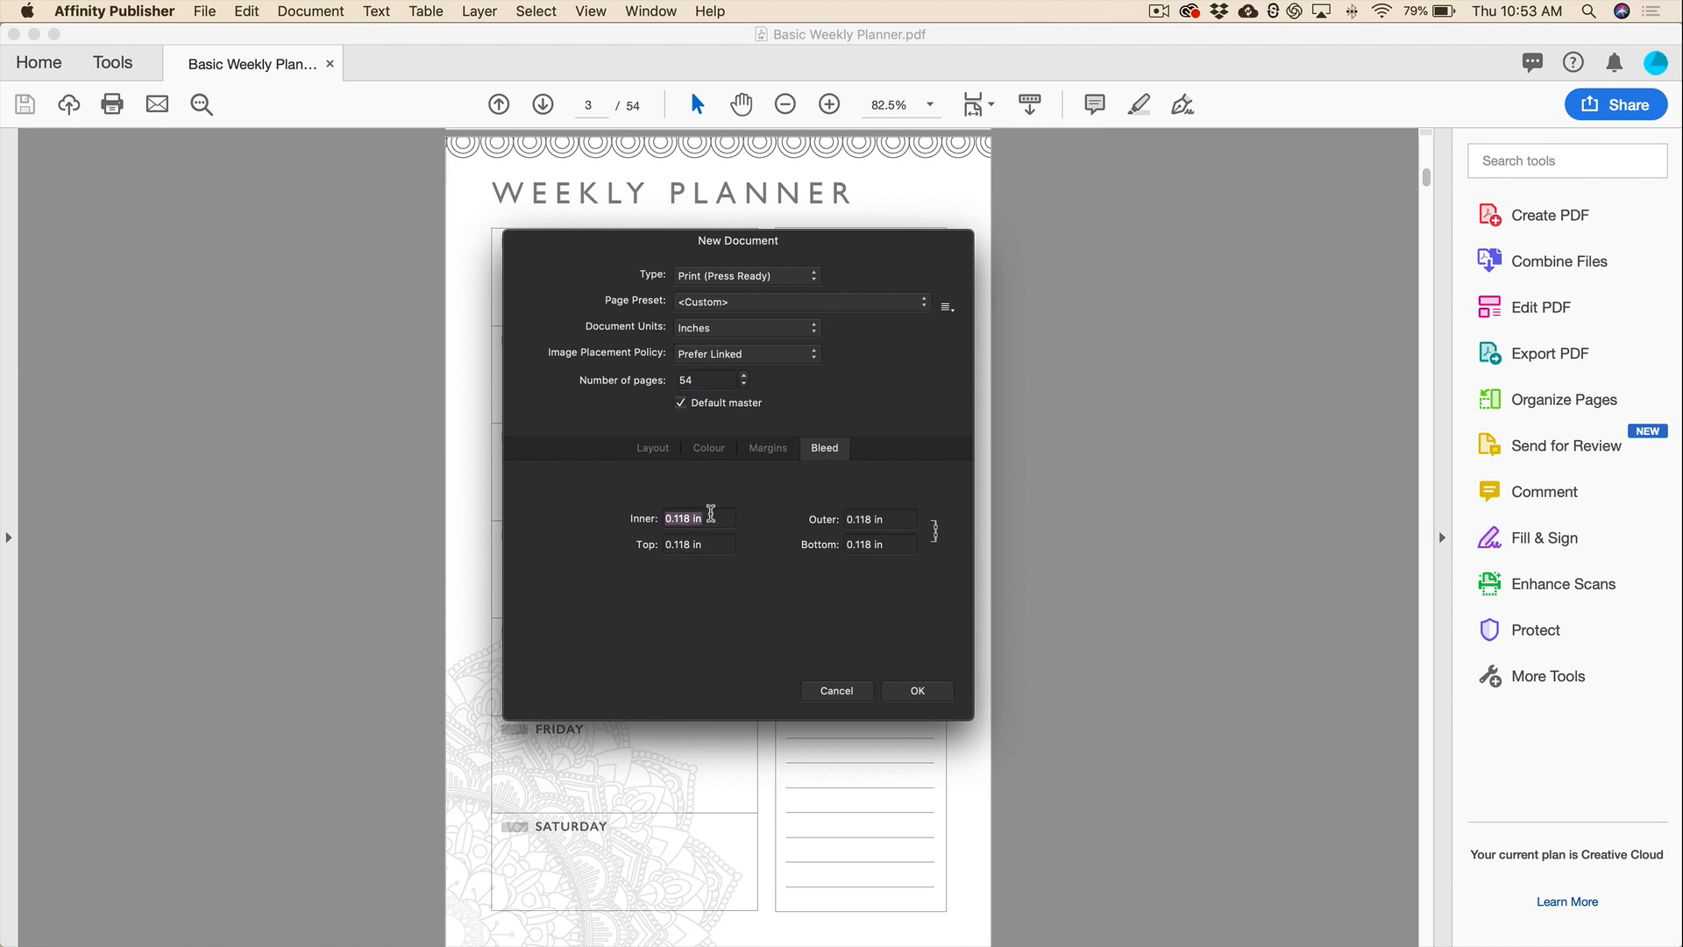
type(".")
type("01")
type("3")
key("Return")
type(".125")
key("Tab")
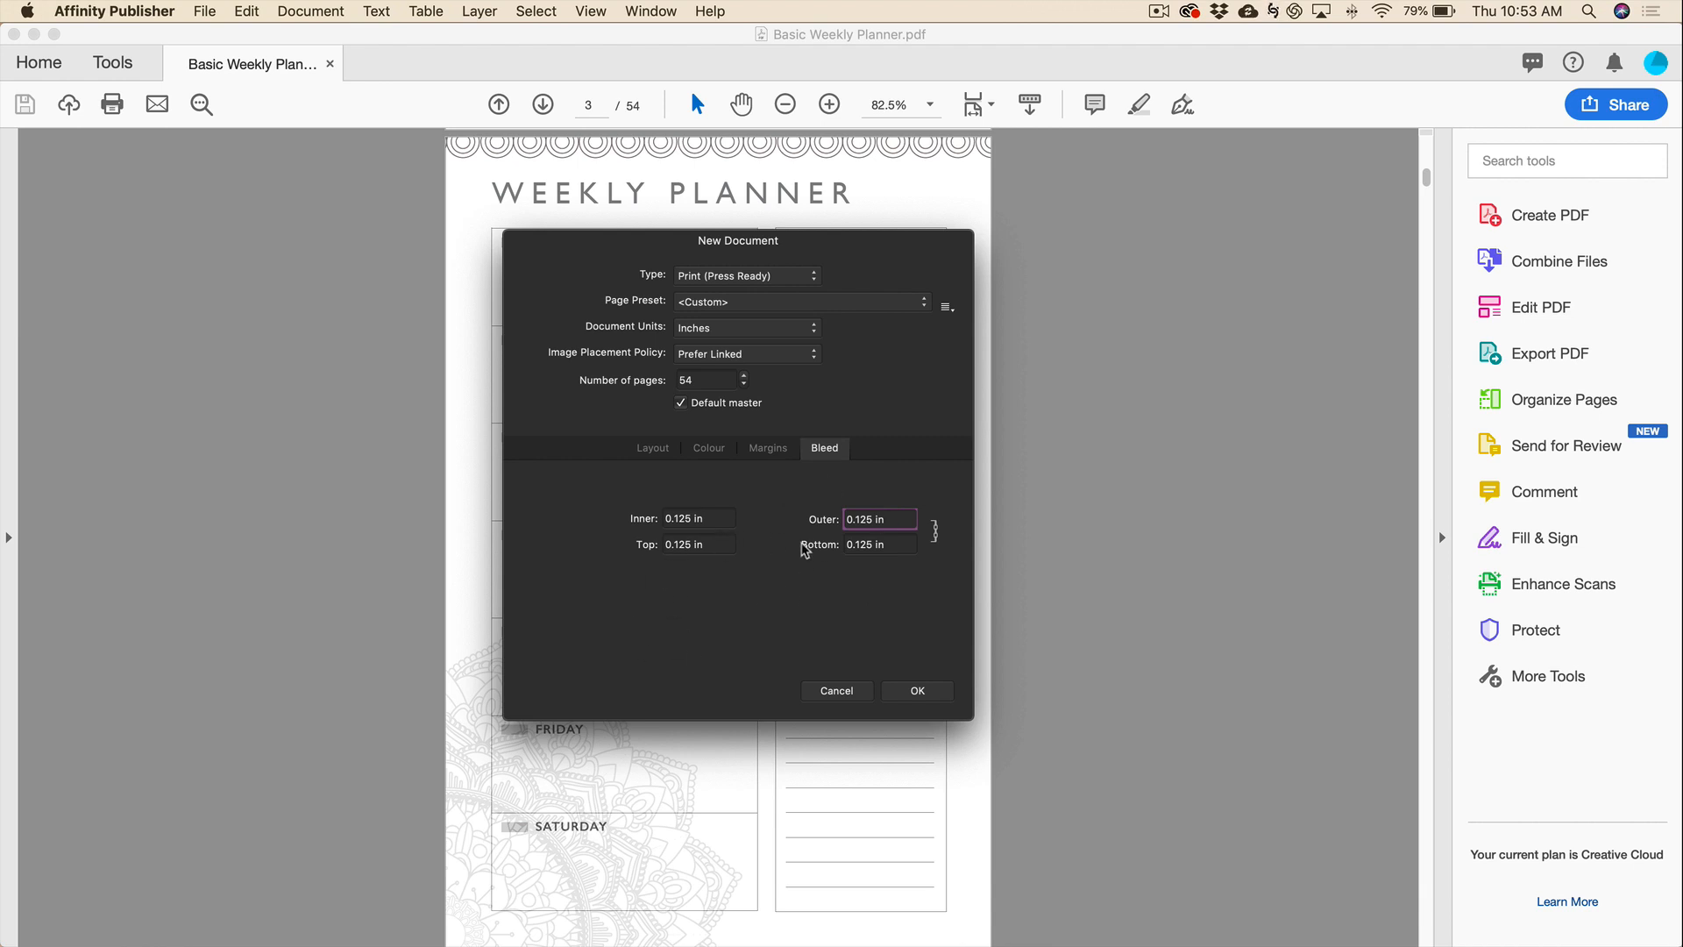
left_click(911, 695)
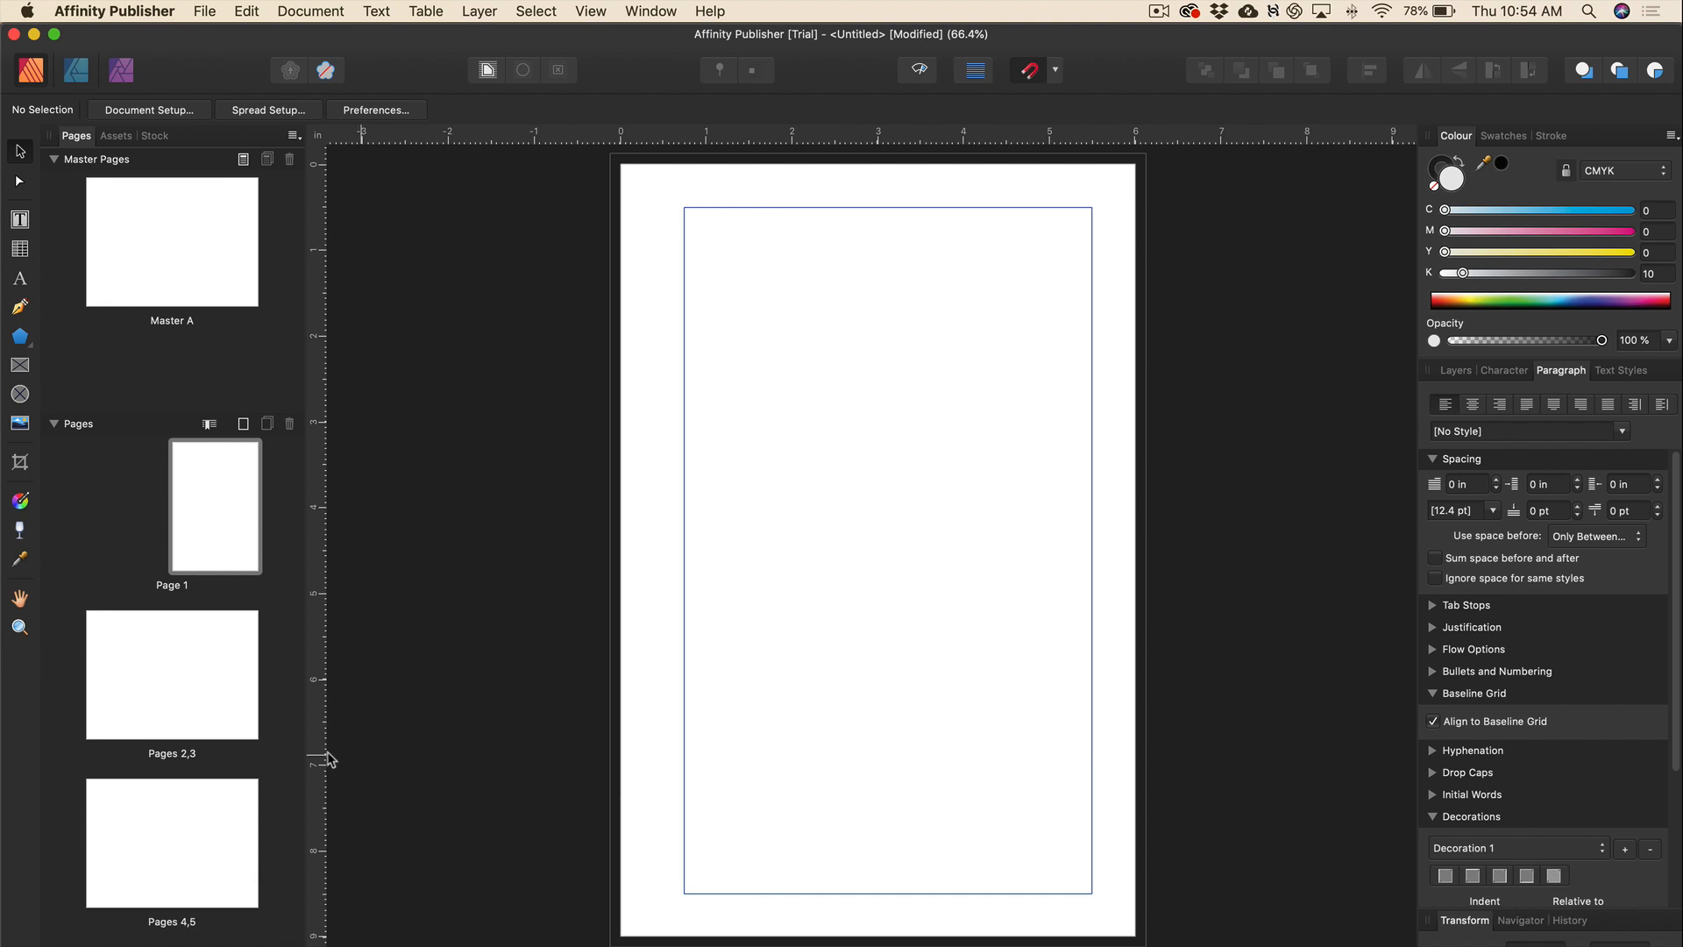
Browse the Pages panel and open the Master A spread for editing.
scroll(245, 792, "down", 10)
scroll(246, 792, "down", 20)
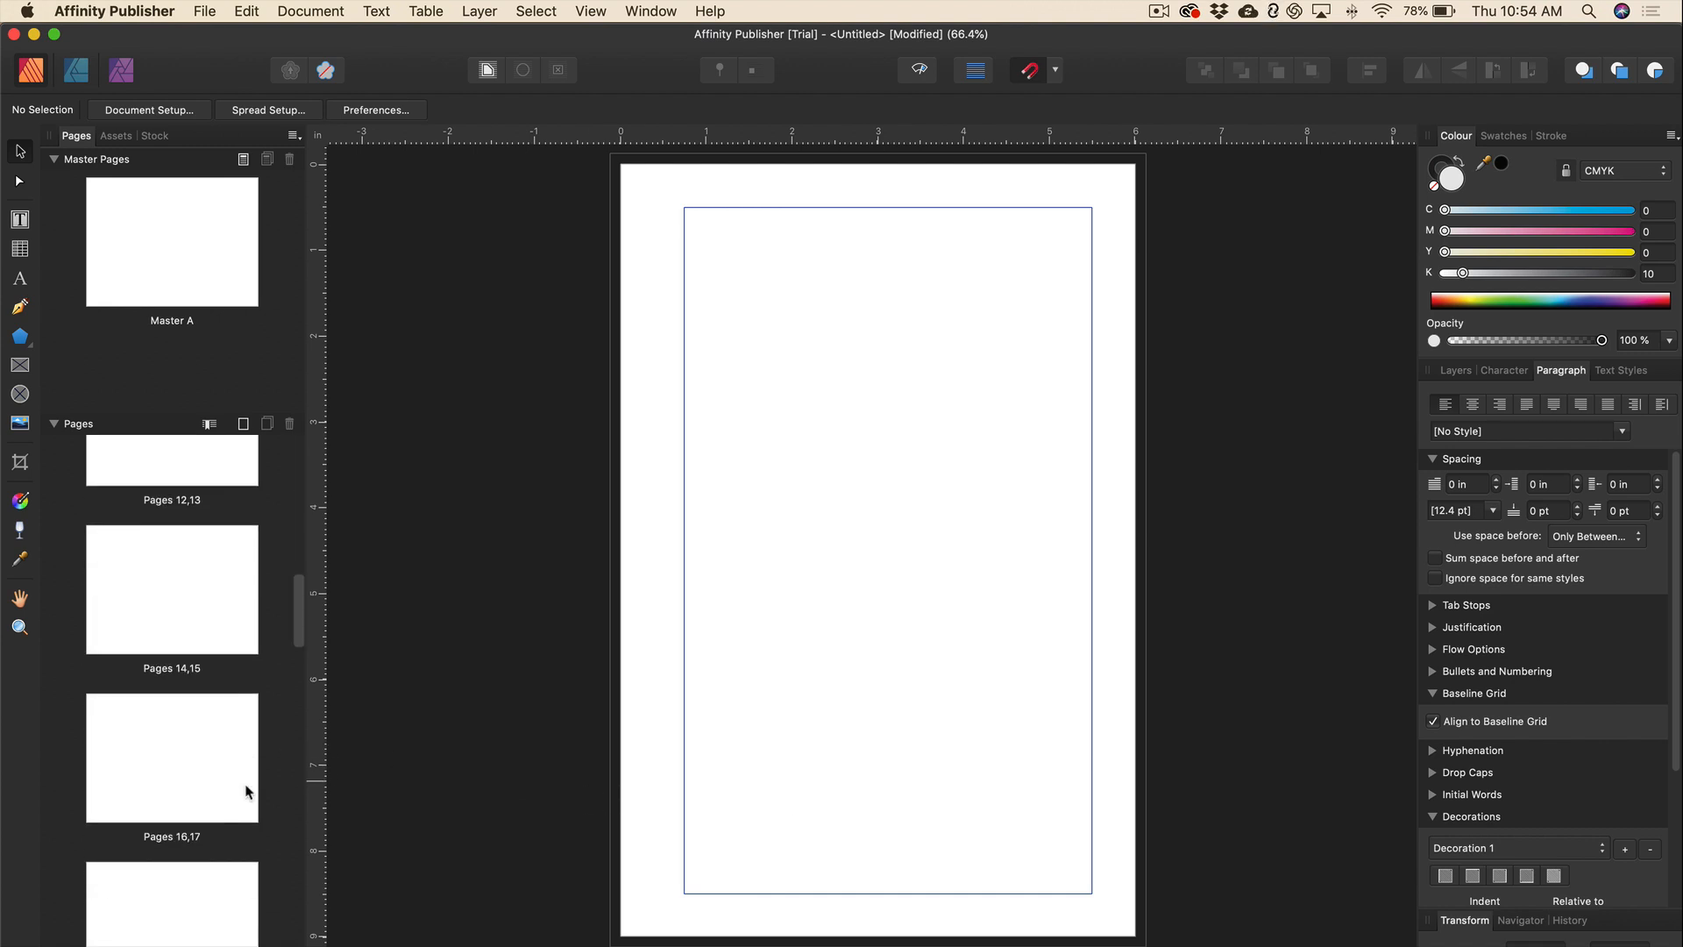
scroll(245, 791, "up", 20)
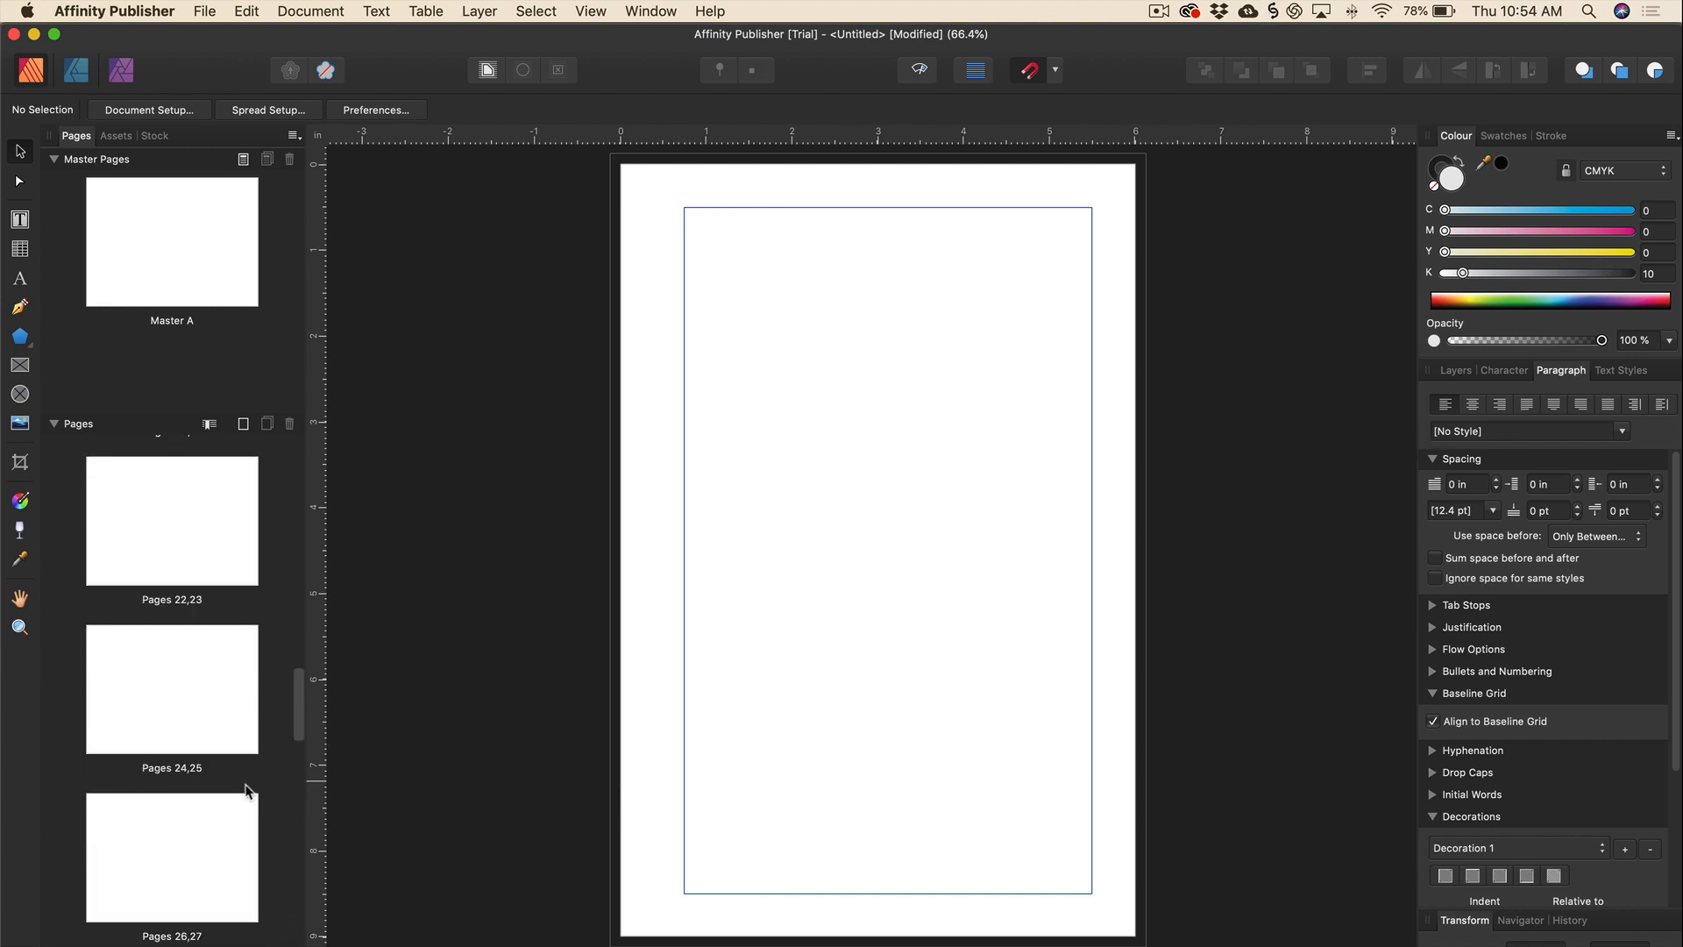
scroll(246, 792, "up", 5)
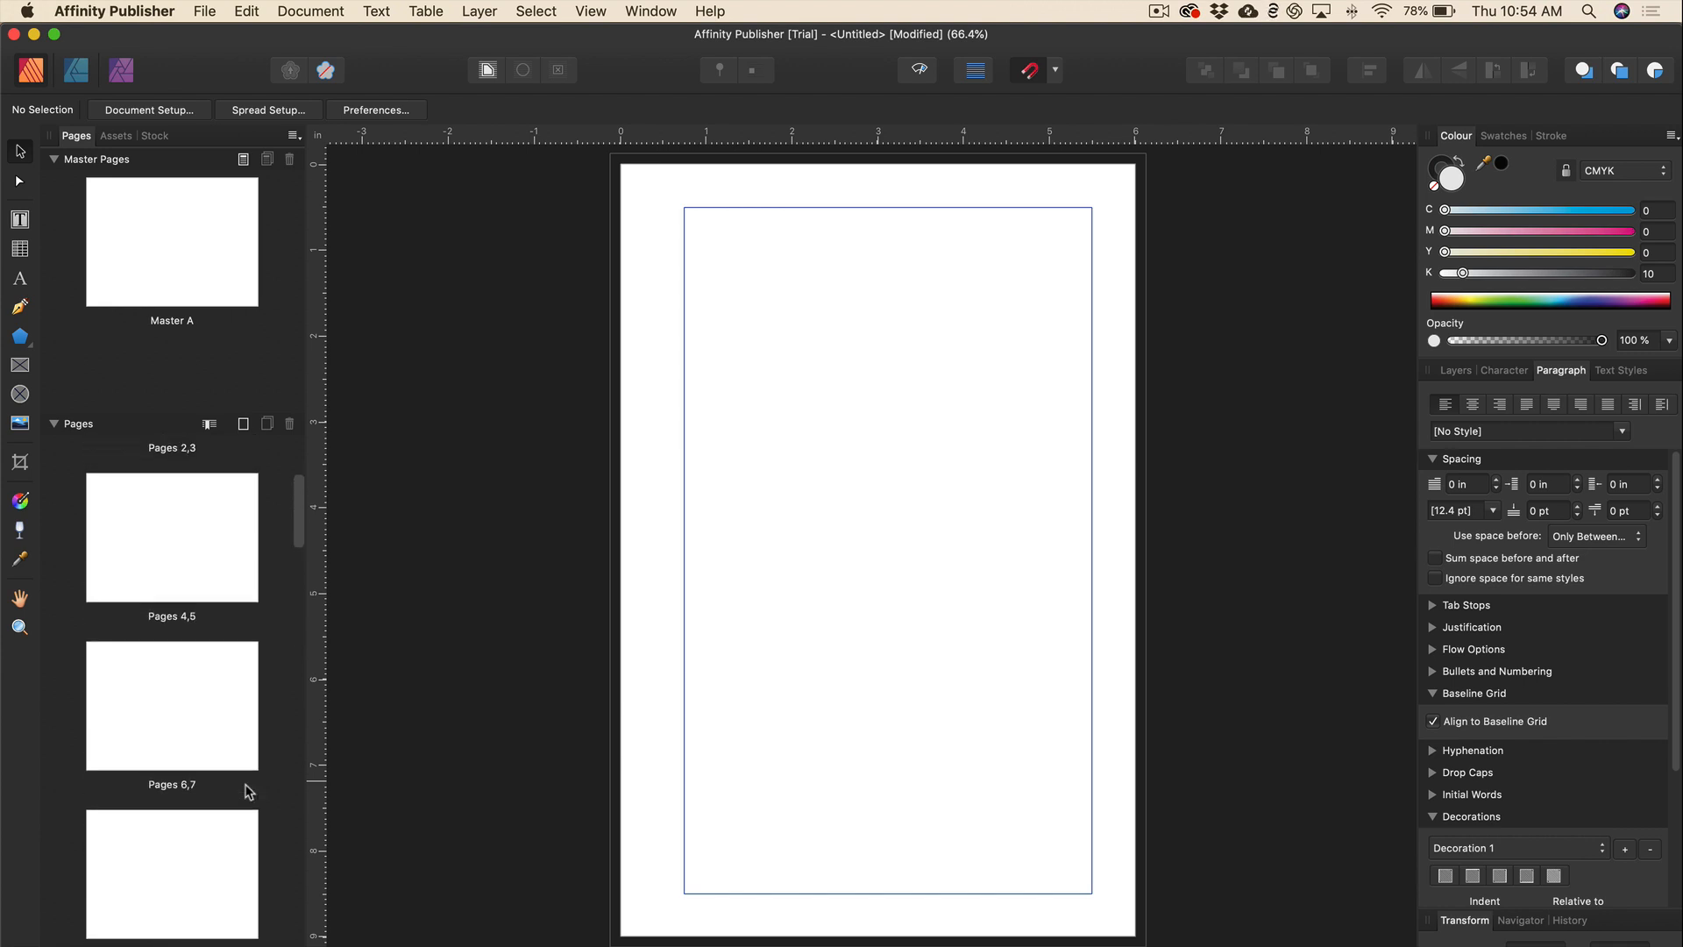
double_click(207, 268)
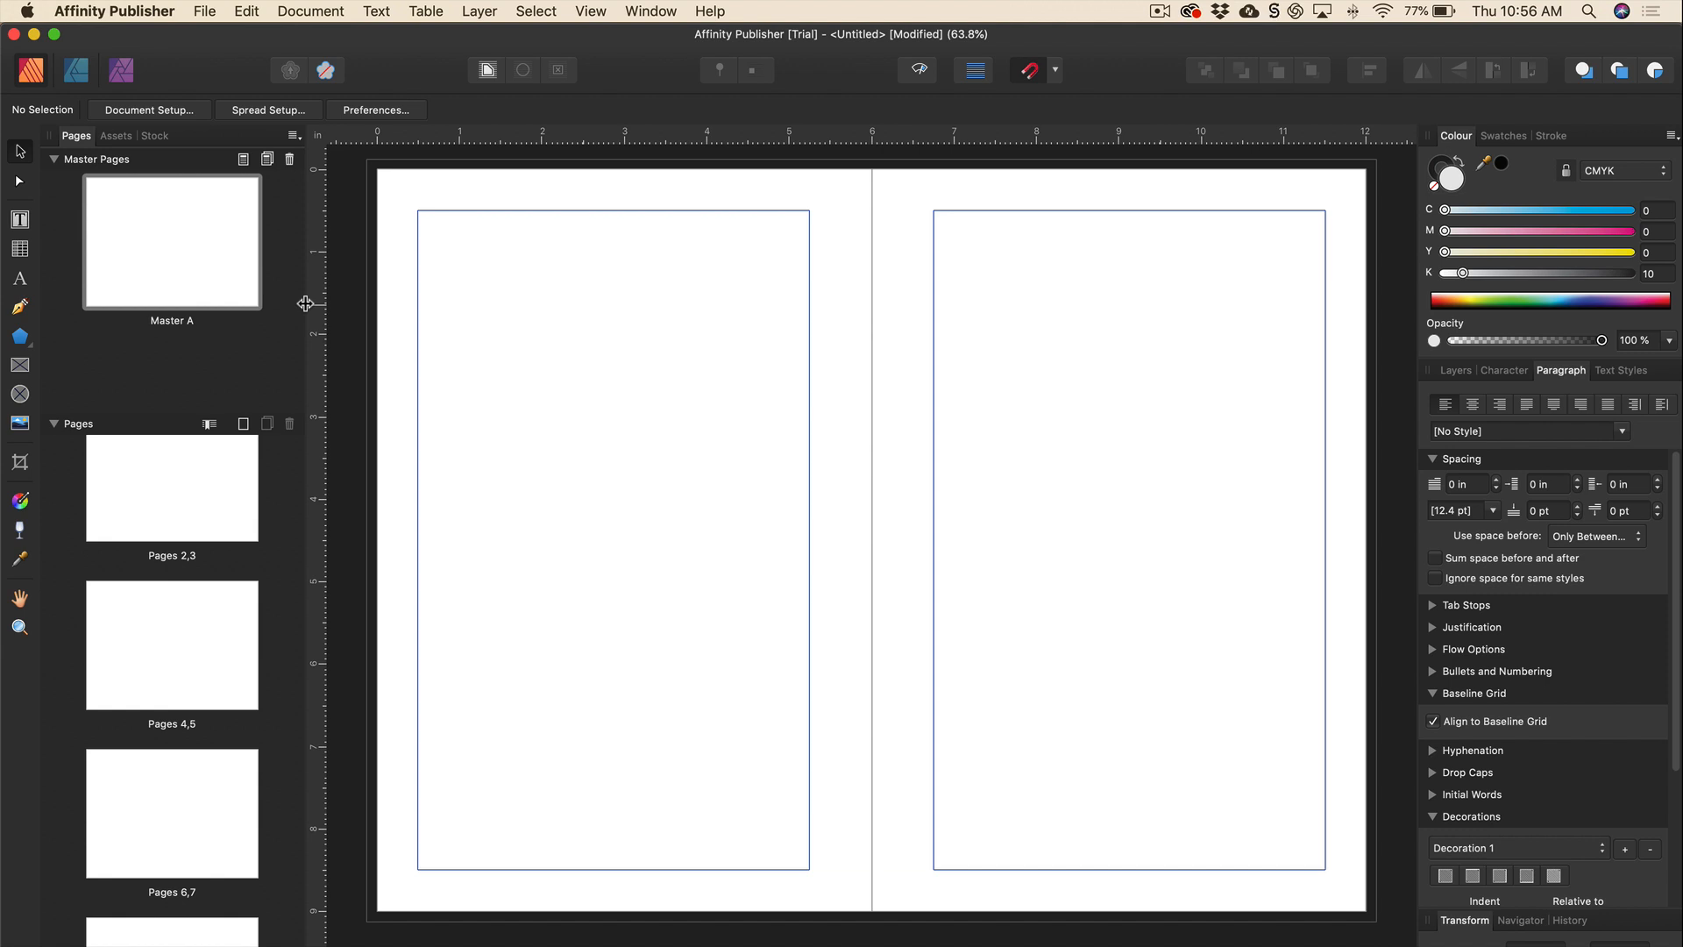
Add five vertical column guides with 0.2 in gutters across both Master A pages.
double_click(168, 228)
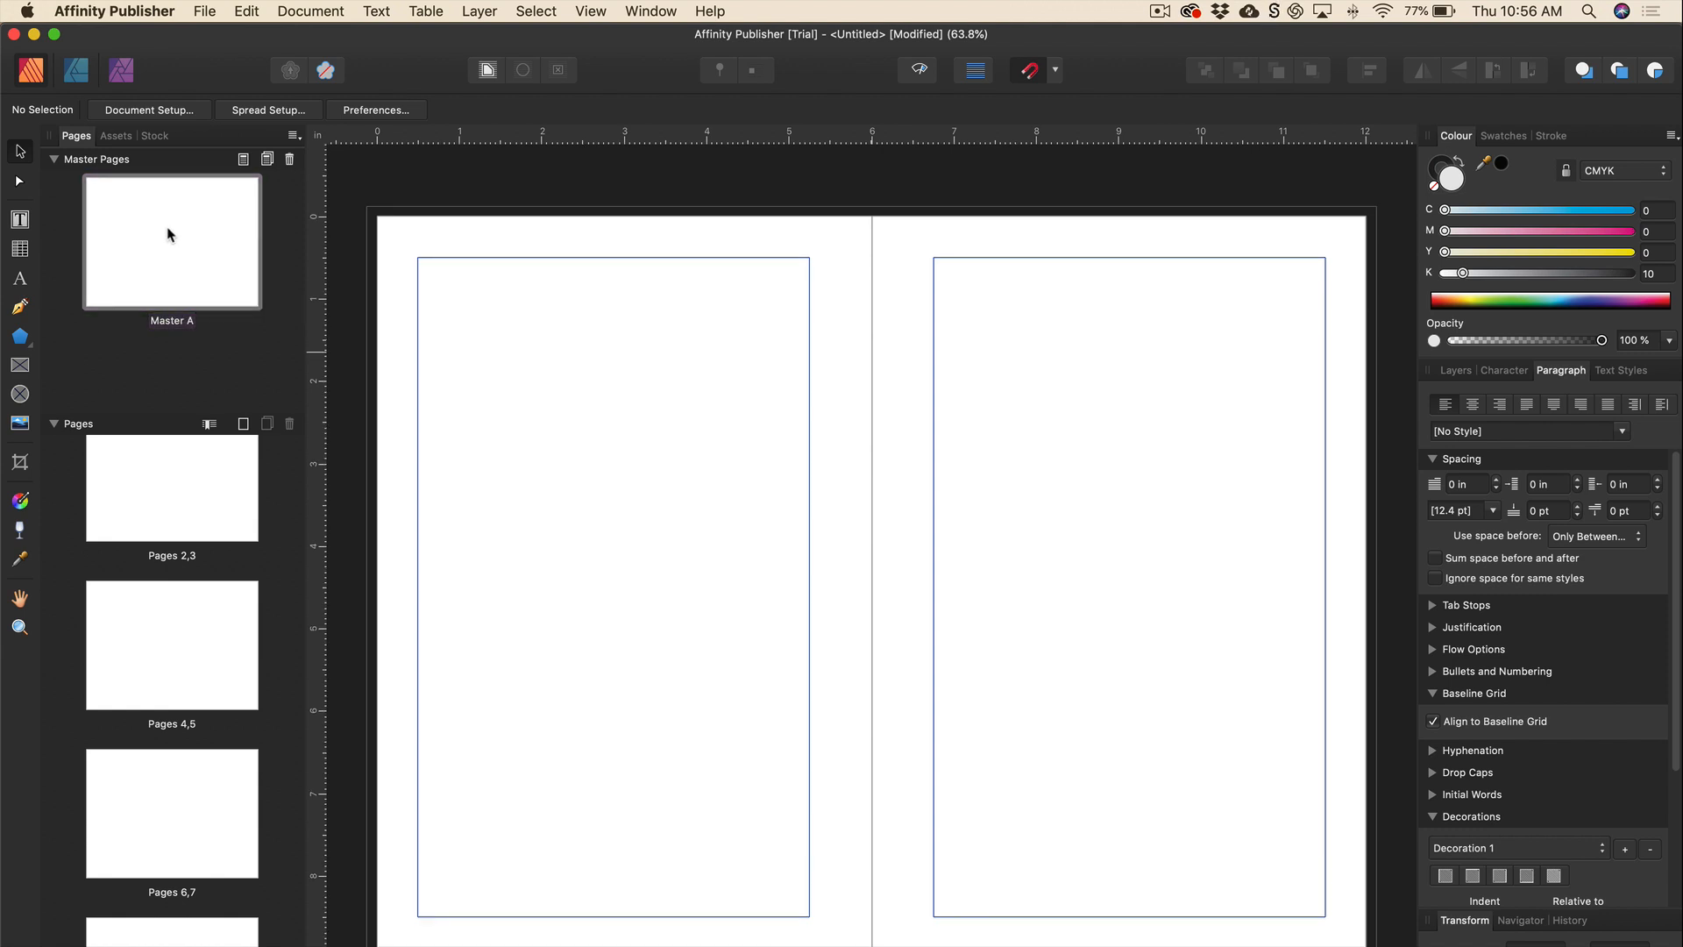
scroll(428, 364, "down", 1)
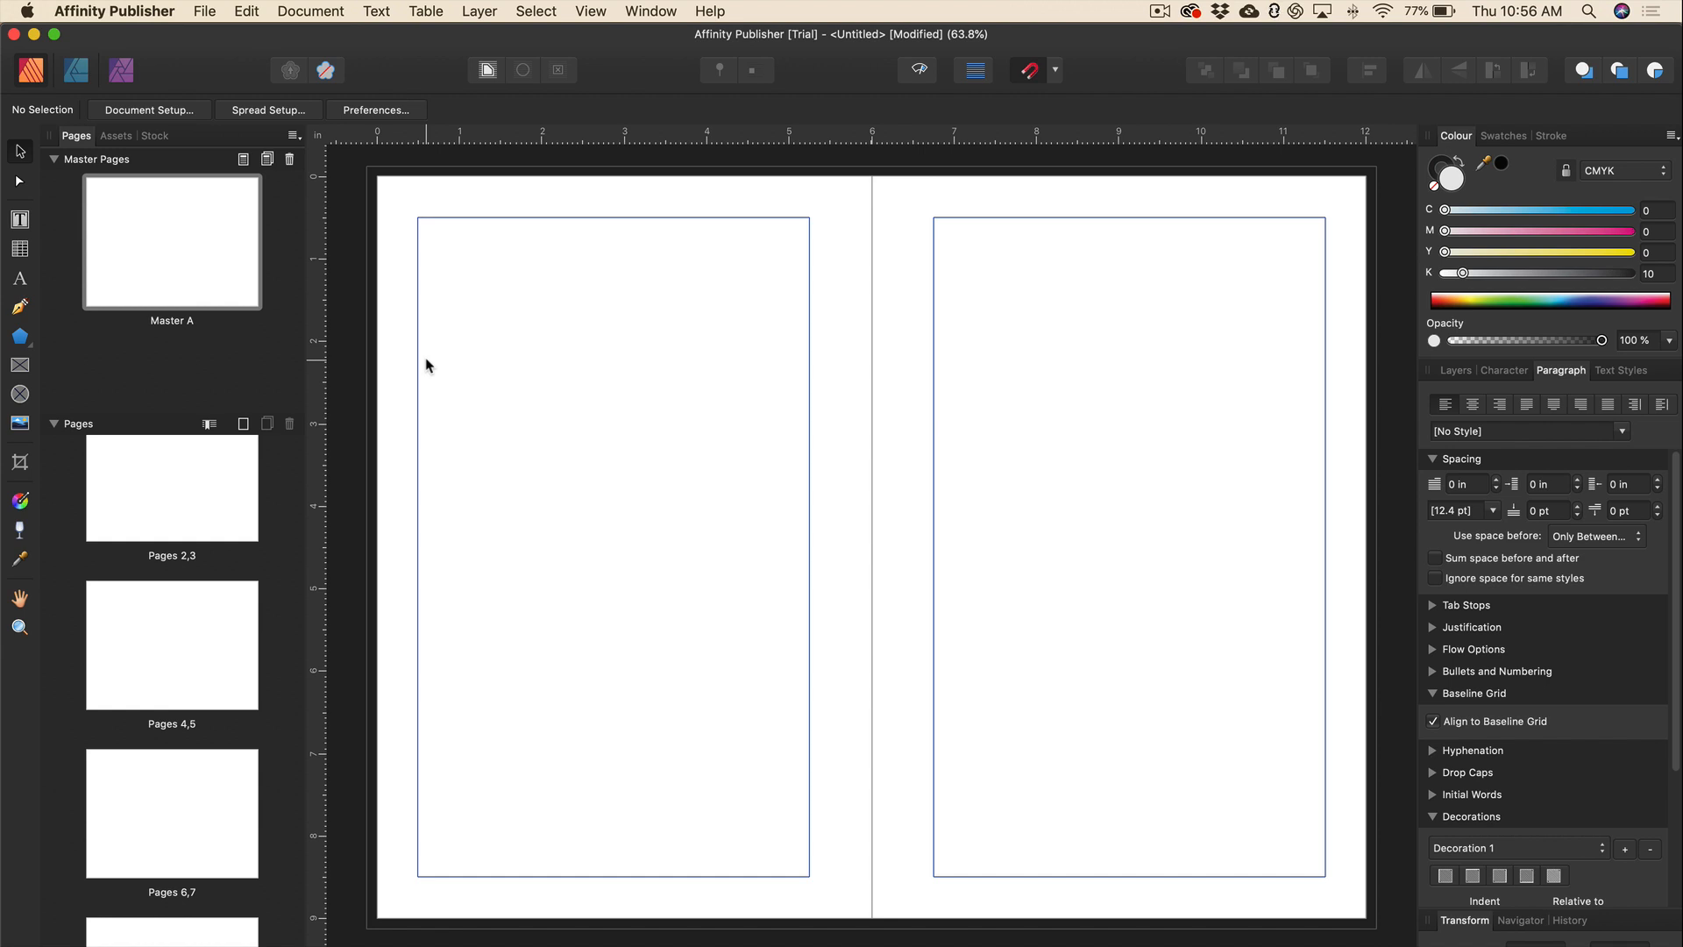
left_click(595, 13)
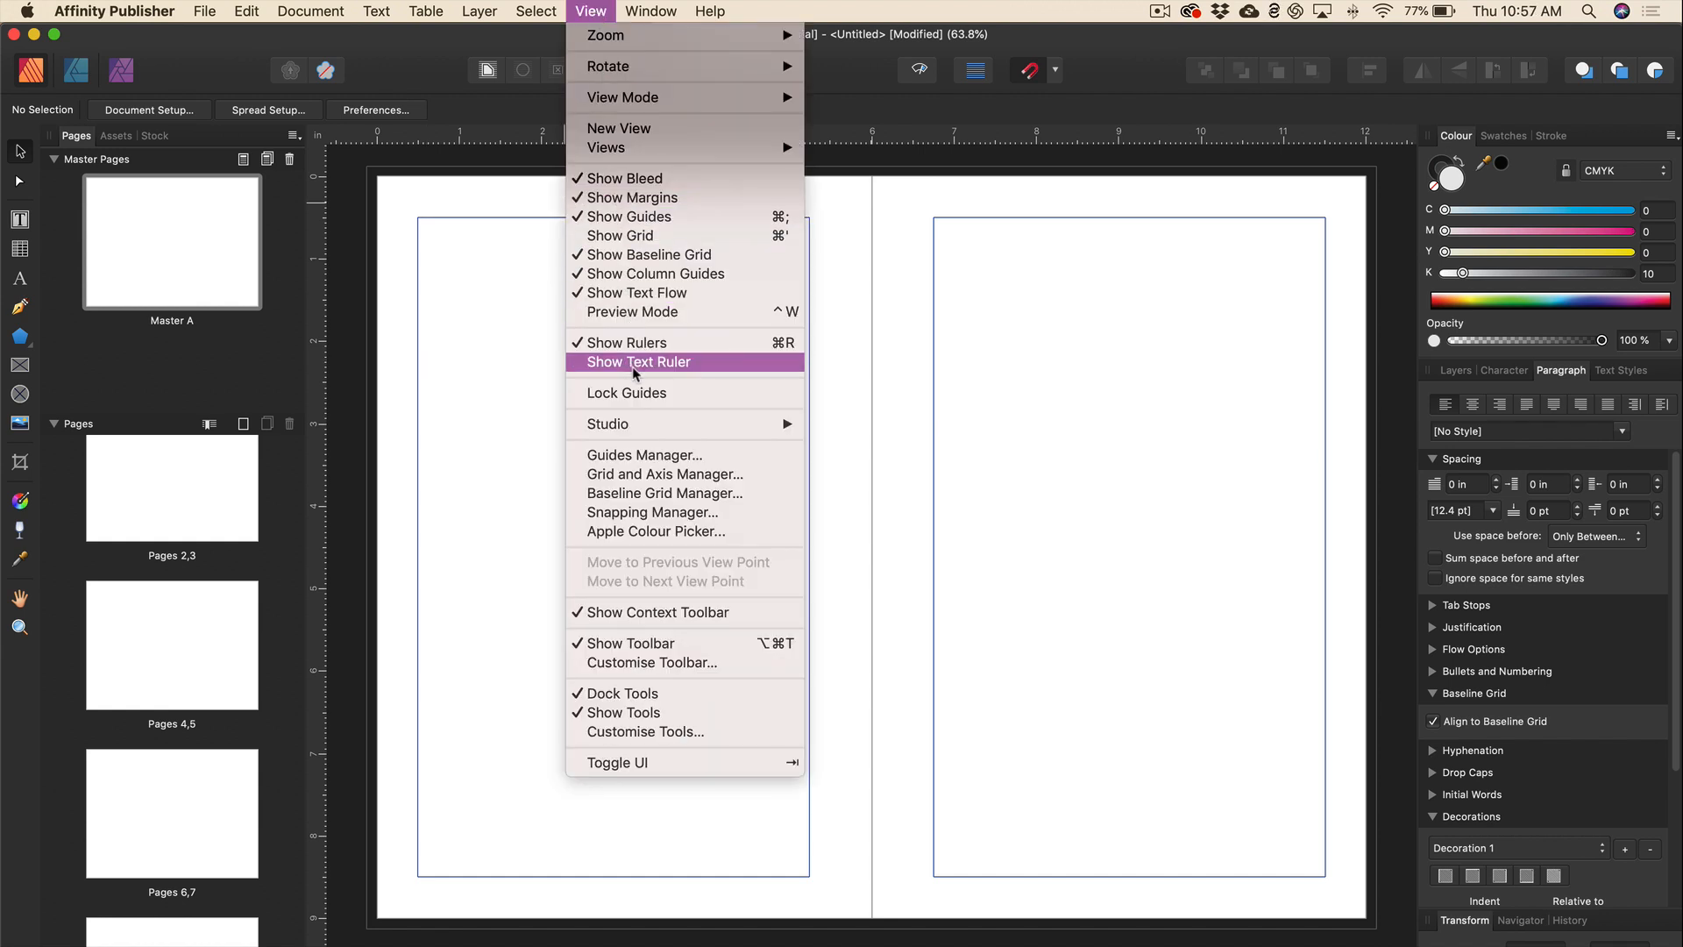
left_click(645, 454)
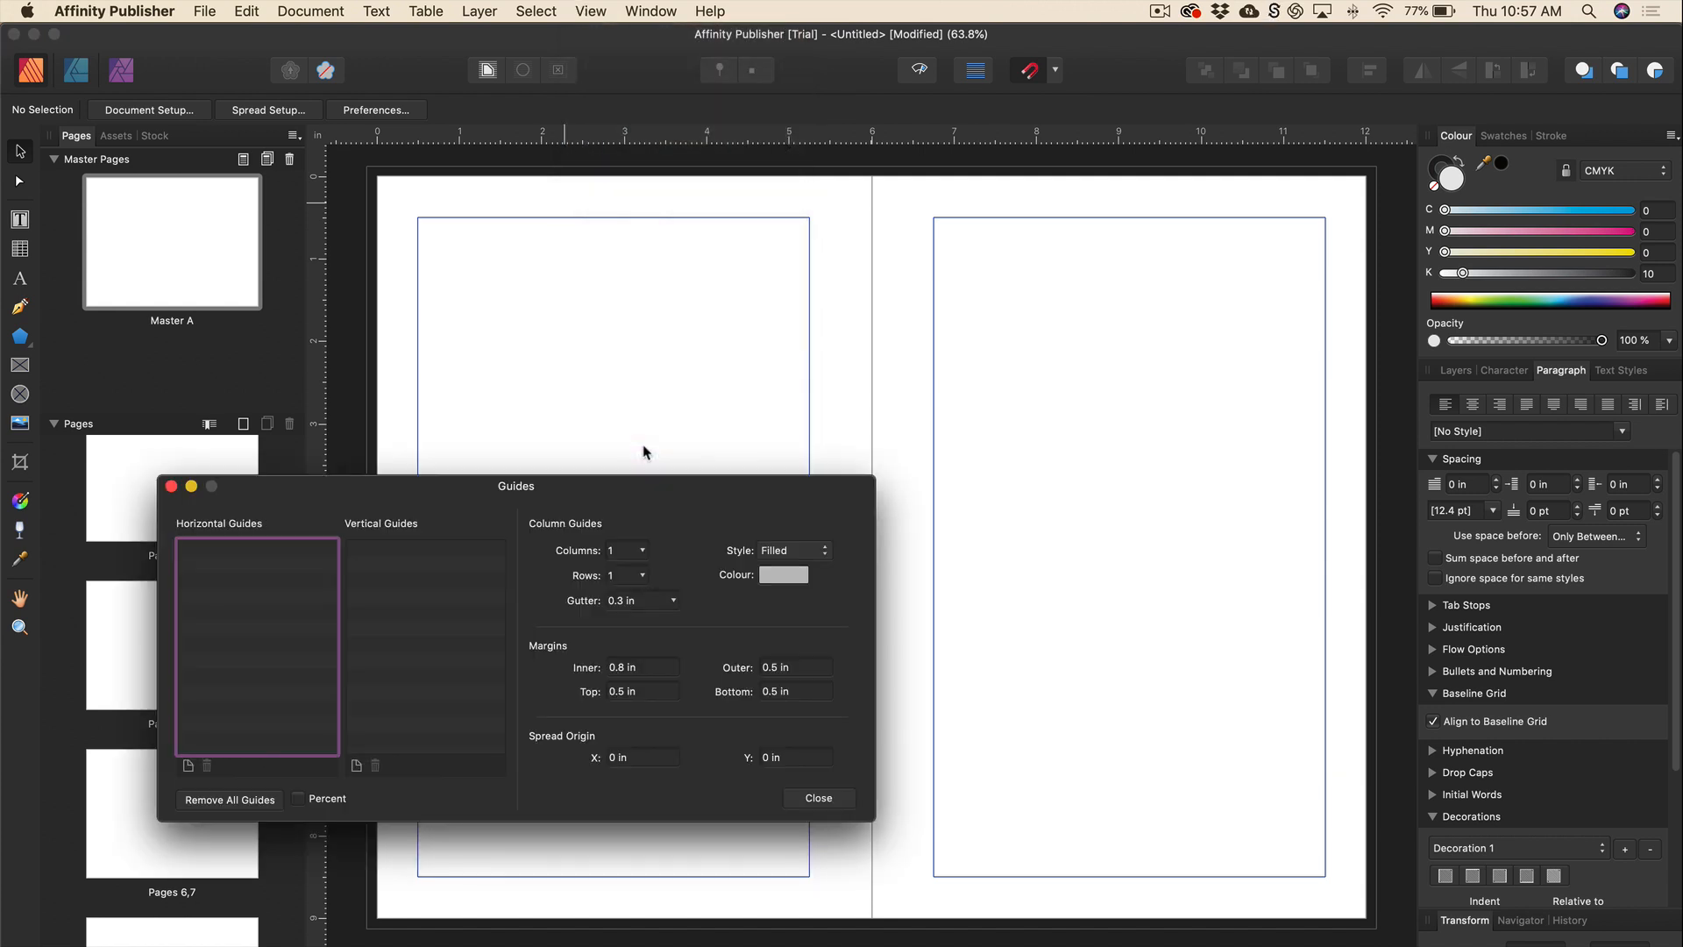
left_click_drag(541, 486, 822, 277)
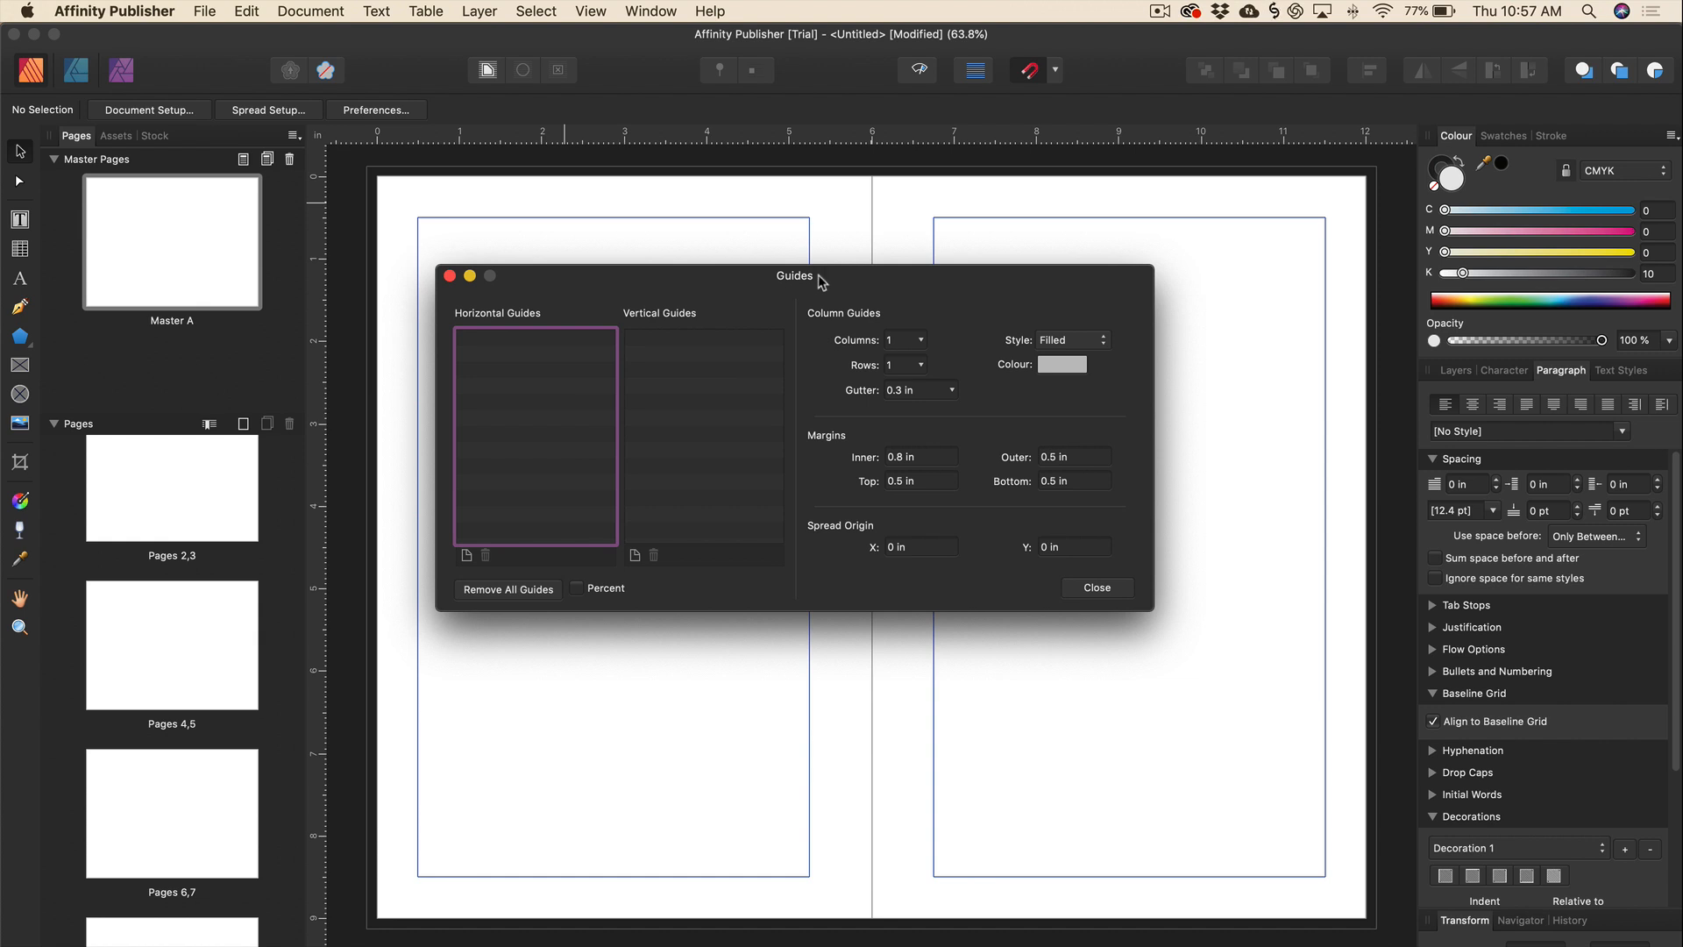
left_click(722, 384)
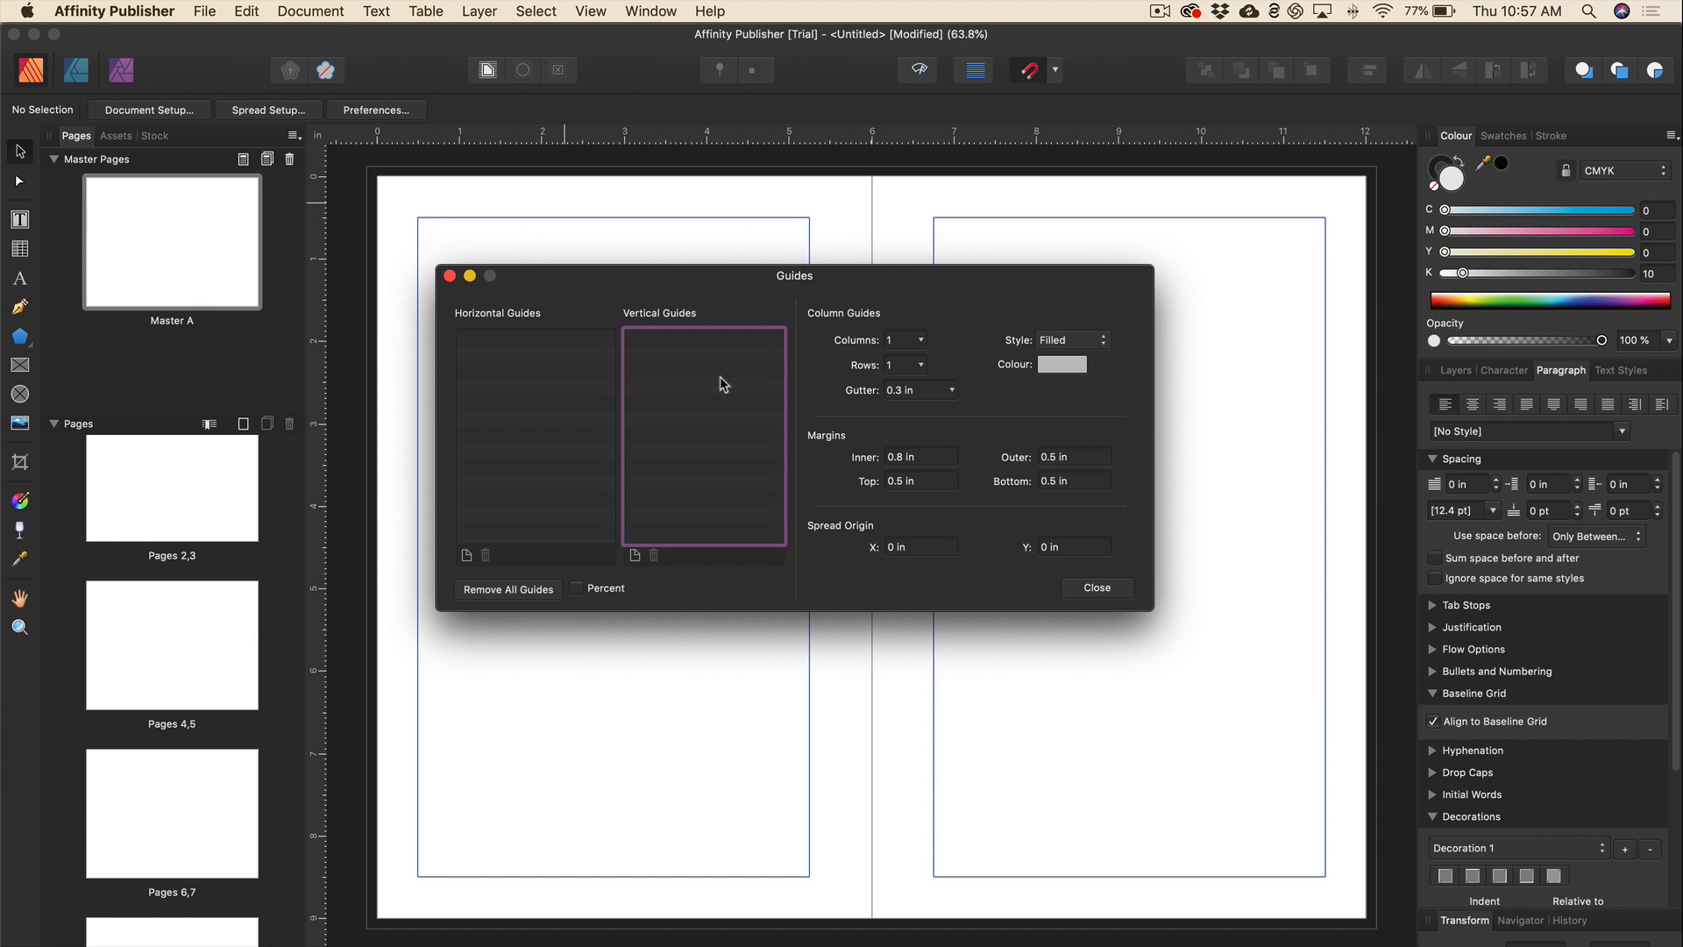
left_click(921, 341)
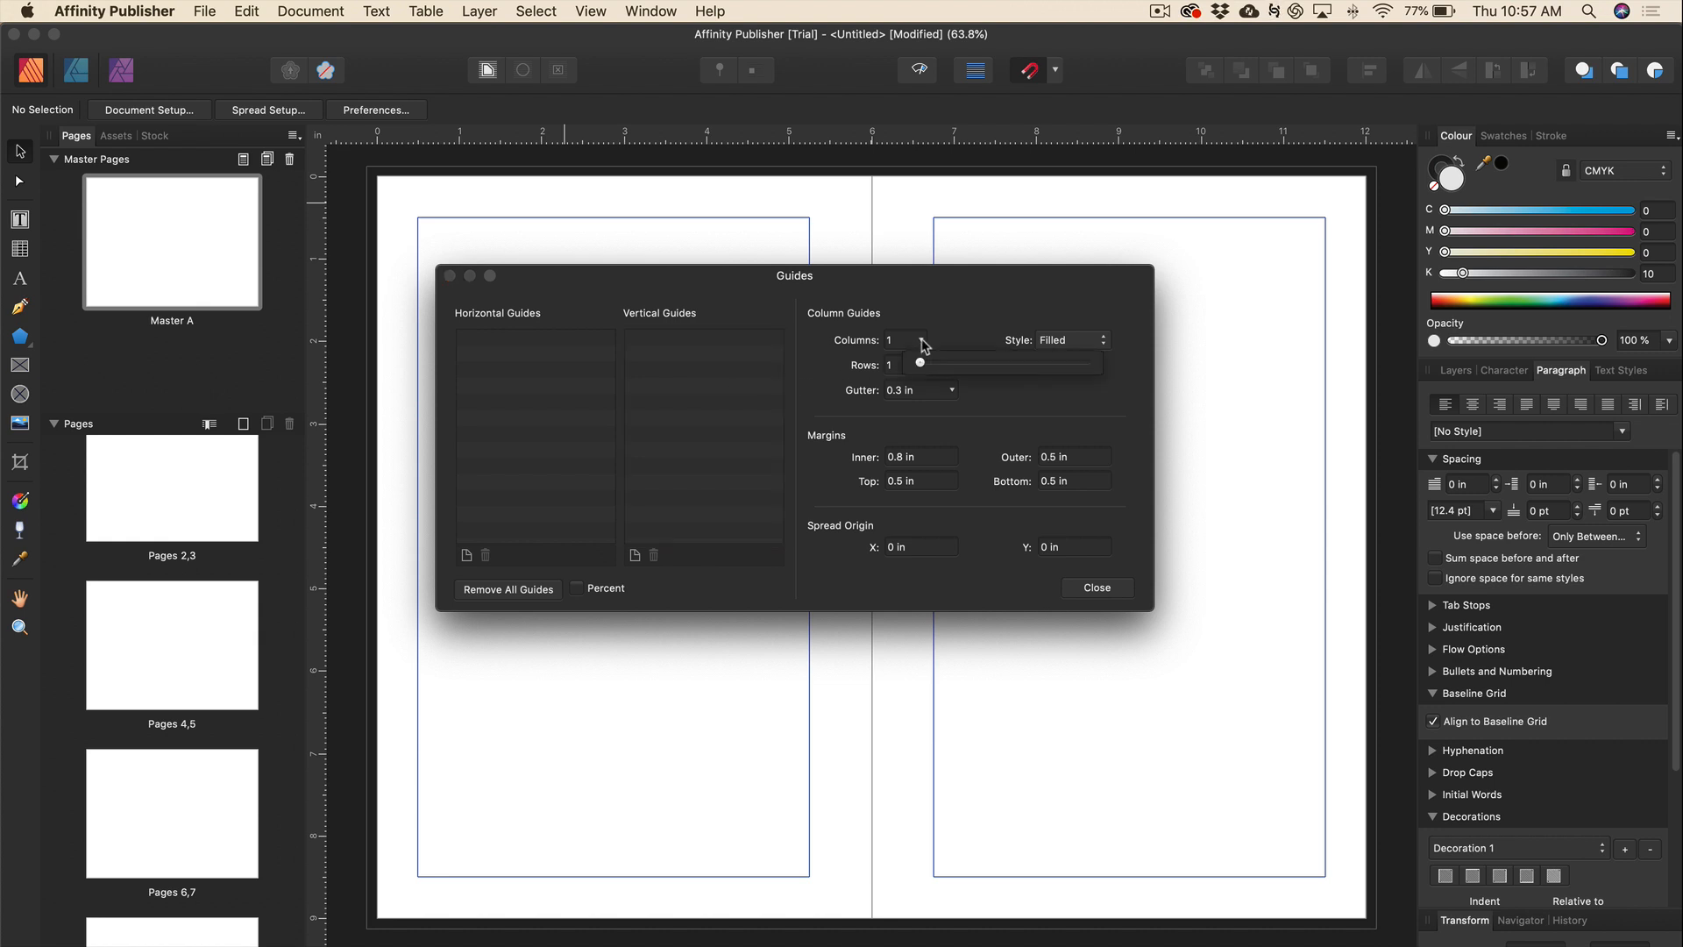
left_click_drag(920, 363, 945, 372)
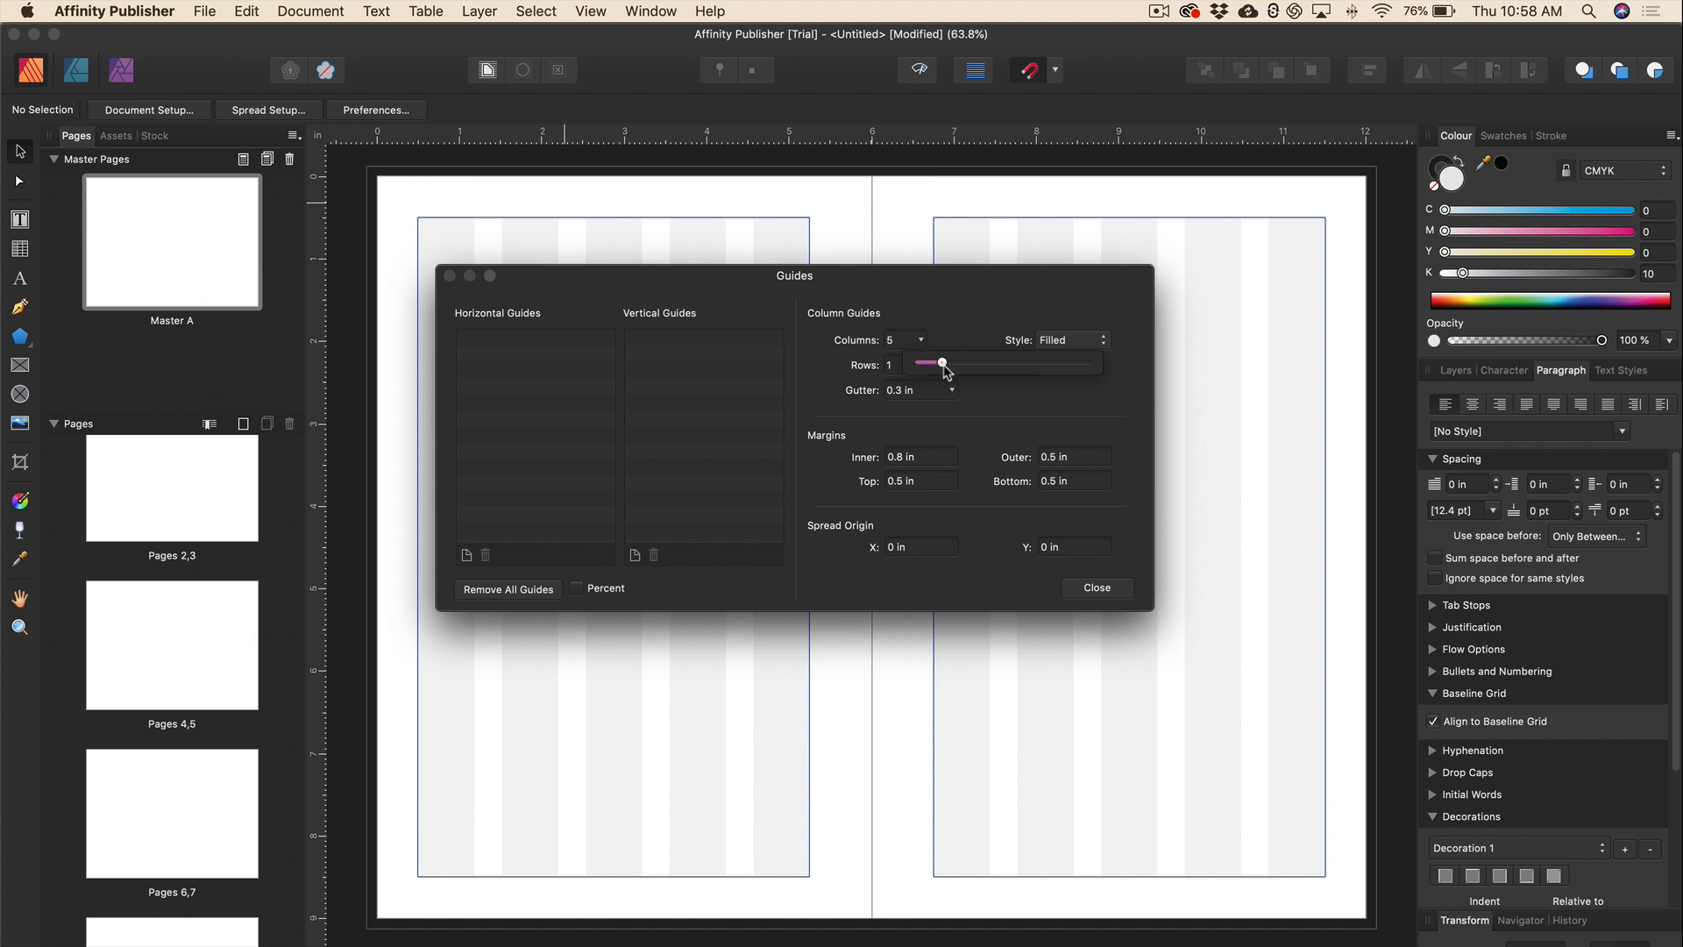
left_click(951, 389)
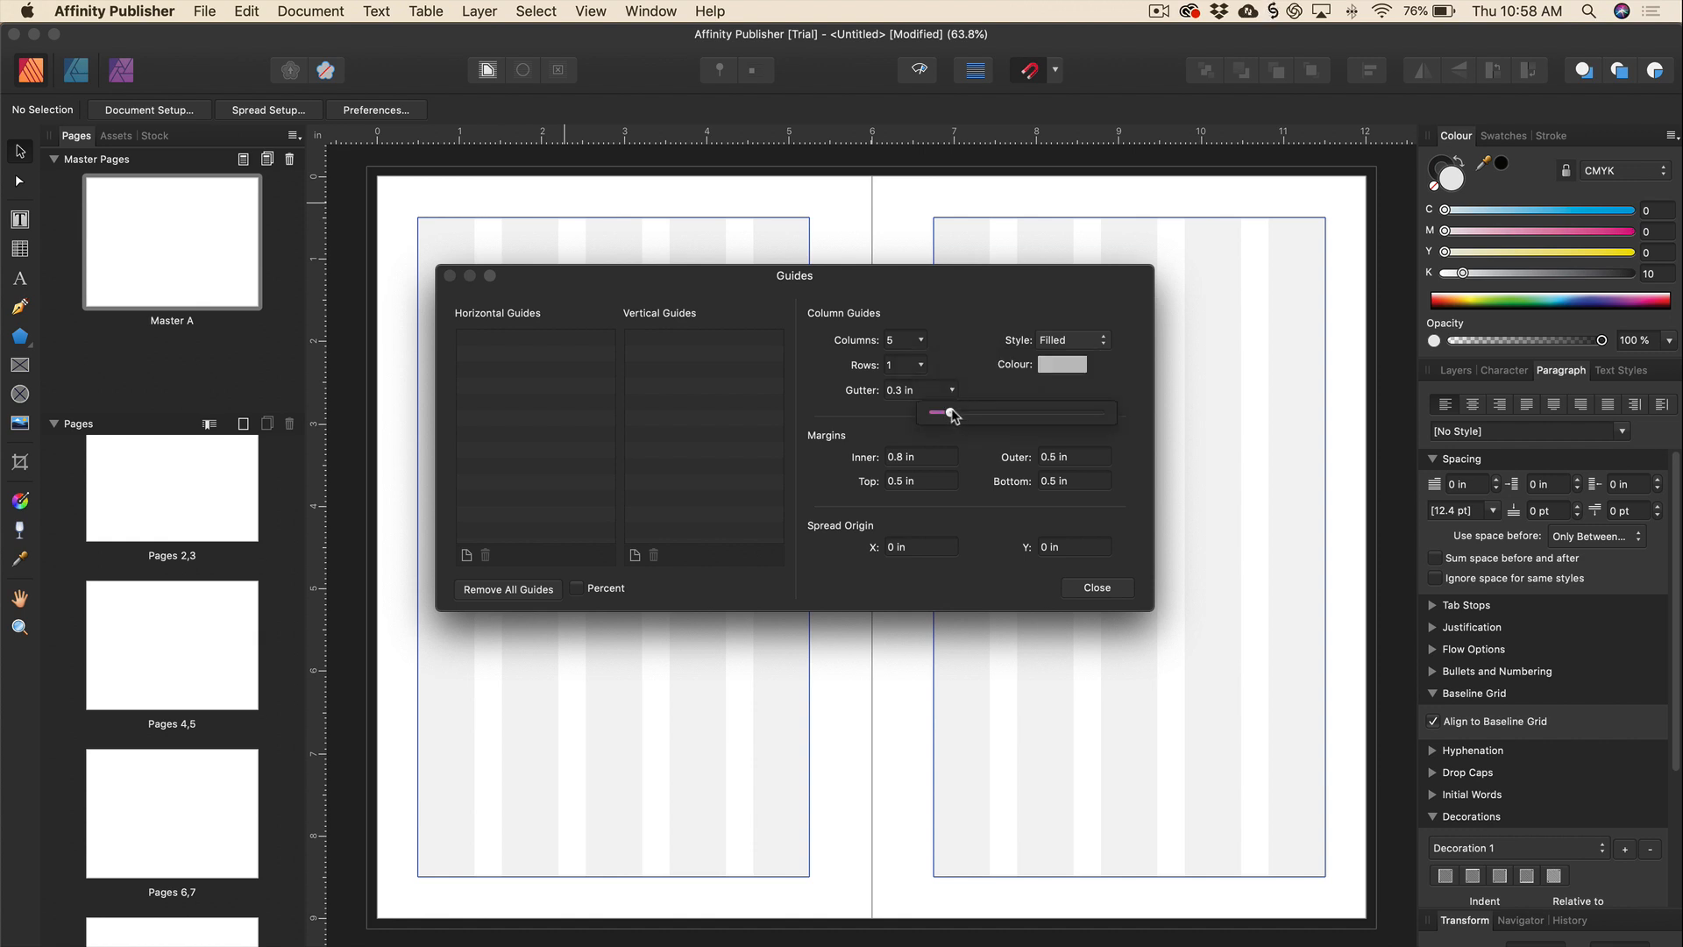
left_click_drag(950, 411, 943, 410)
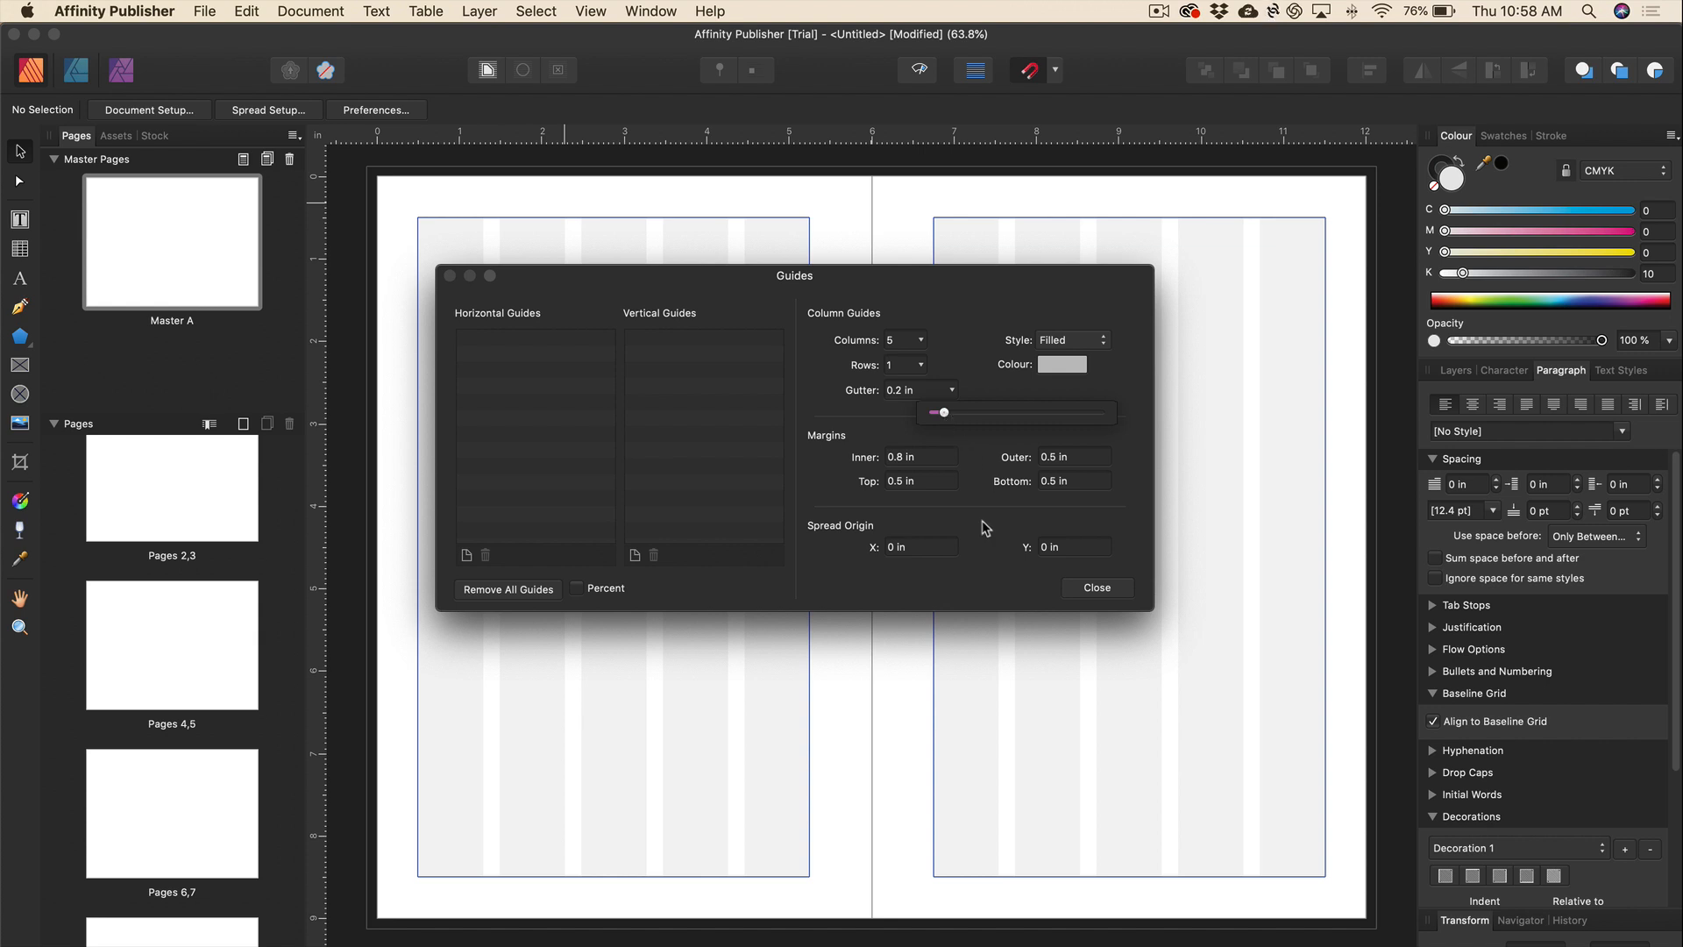
left_click(1099, 588)
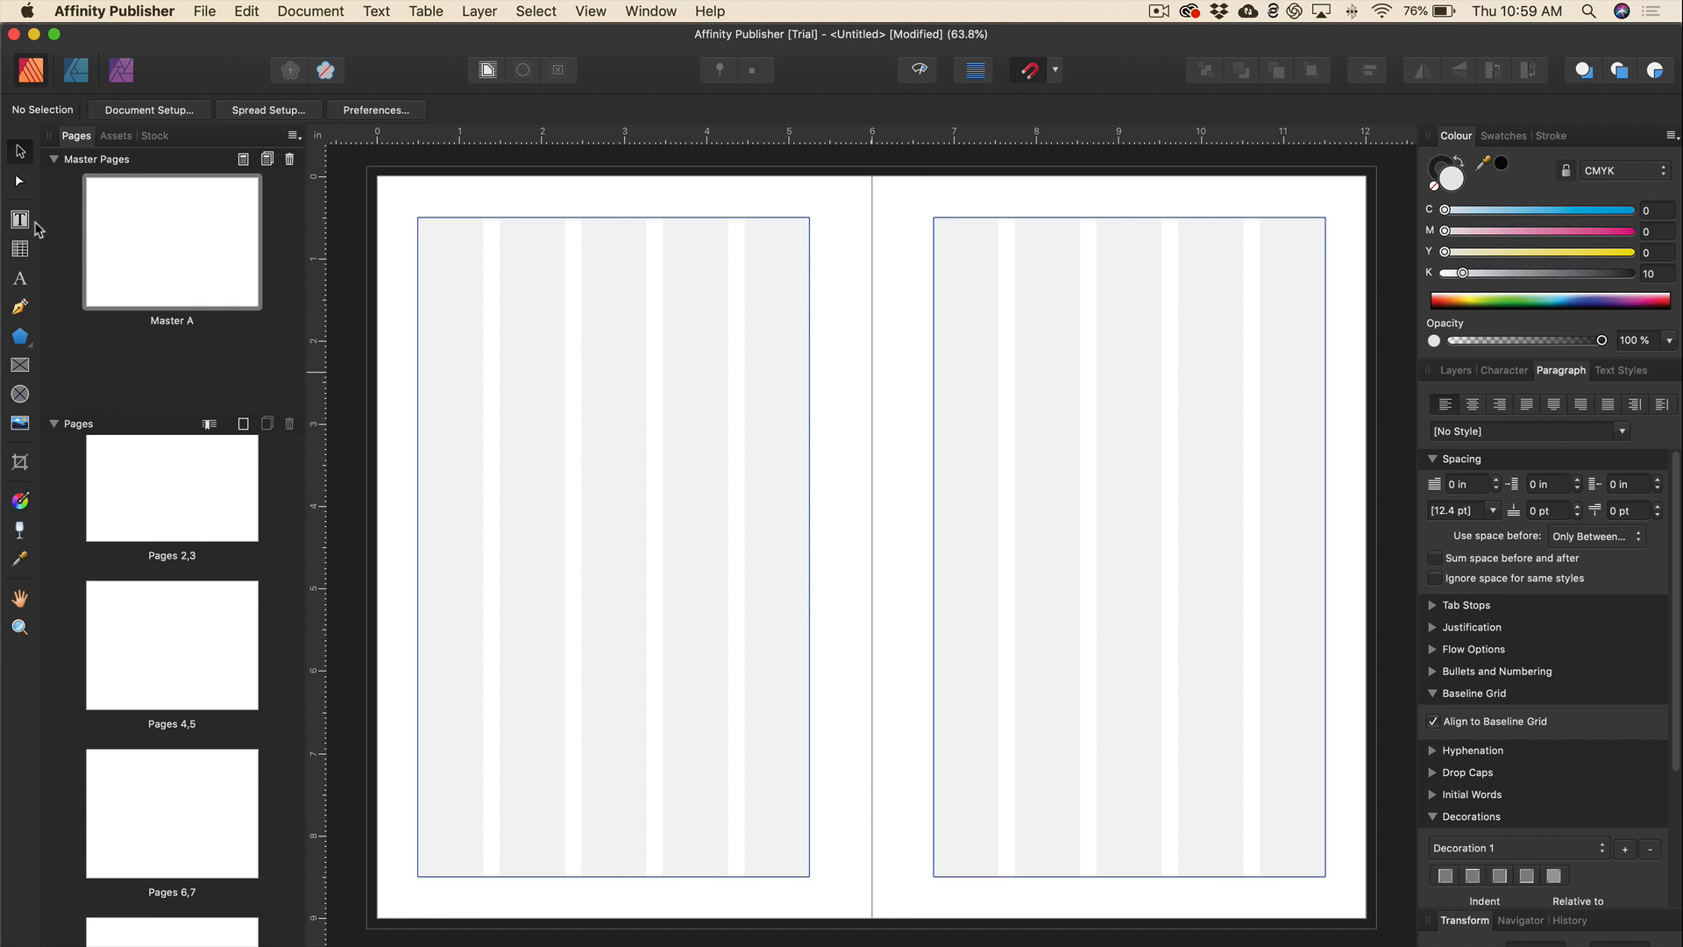
left_click(21, 220)
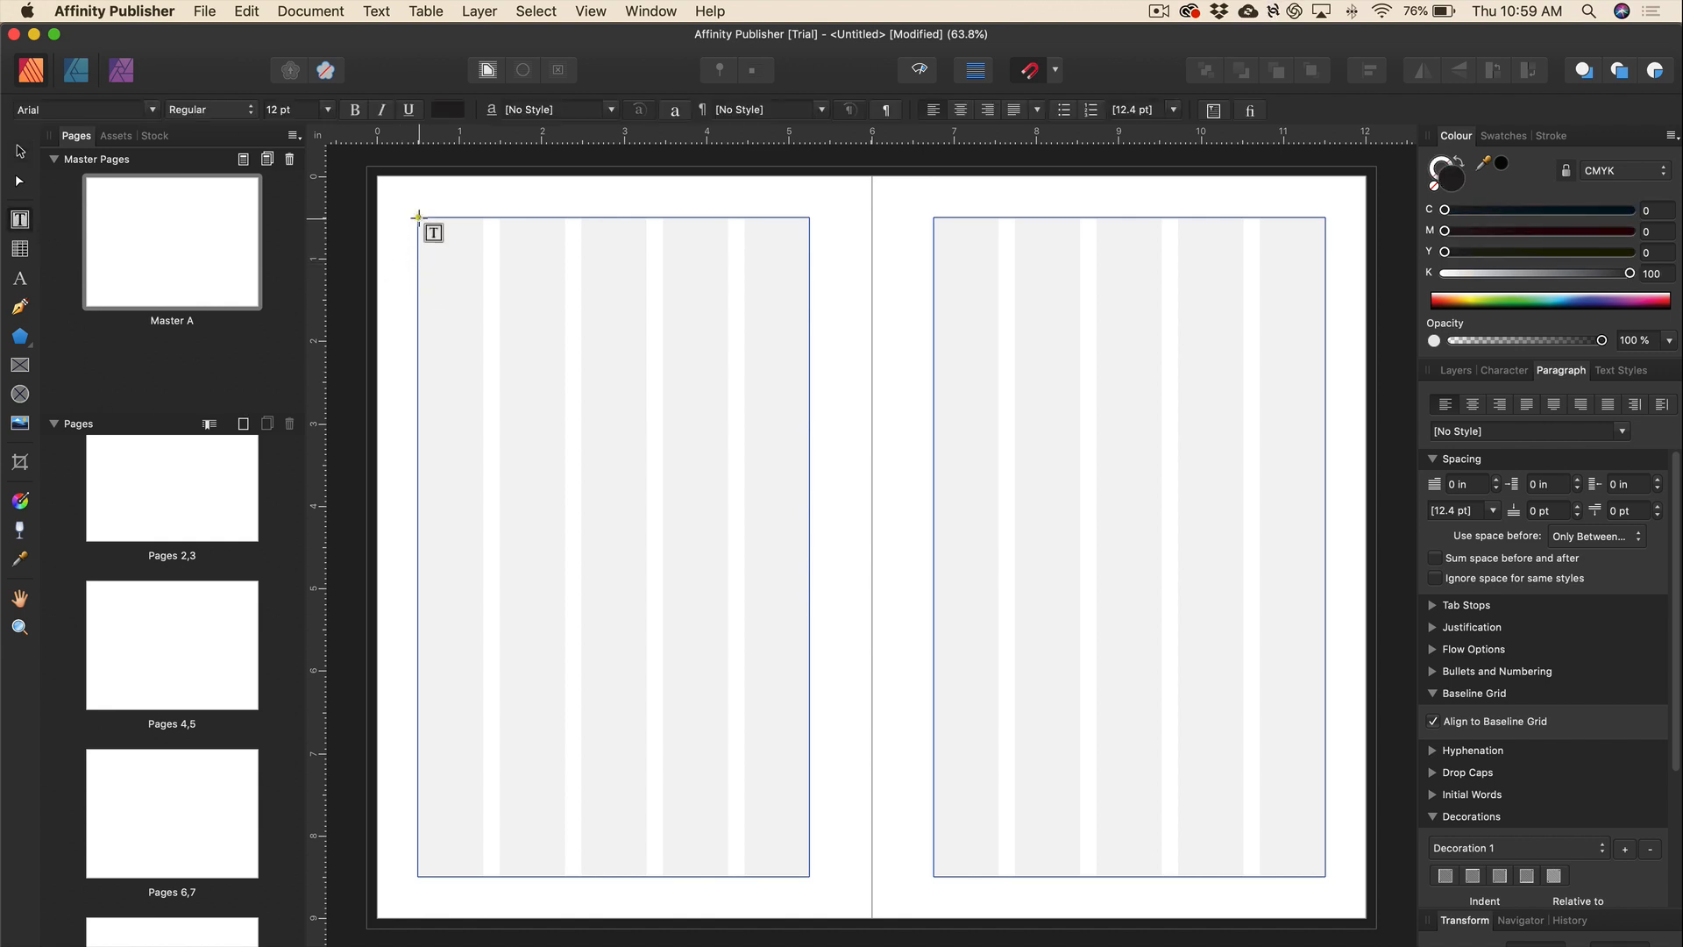
Draw a text frame at the top of the left page and type 'WEEKLY PLANNER'.
left_click_drag(417, 217, 807, 303)
type("WEEKLY PLANNER")
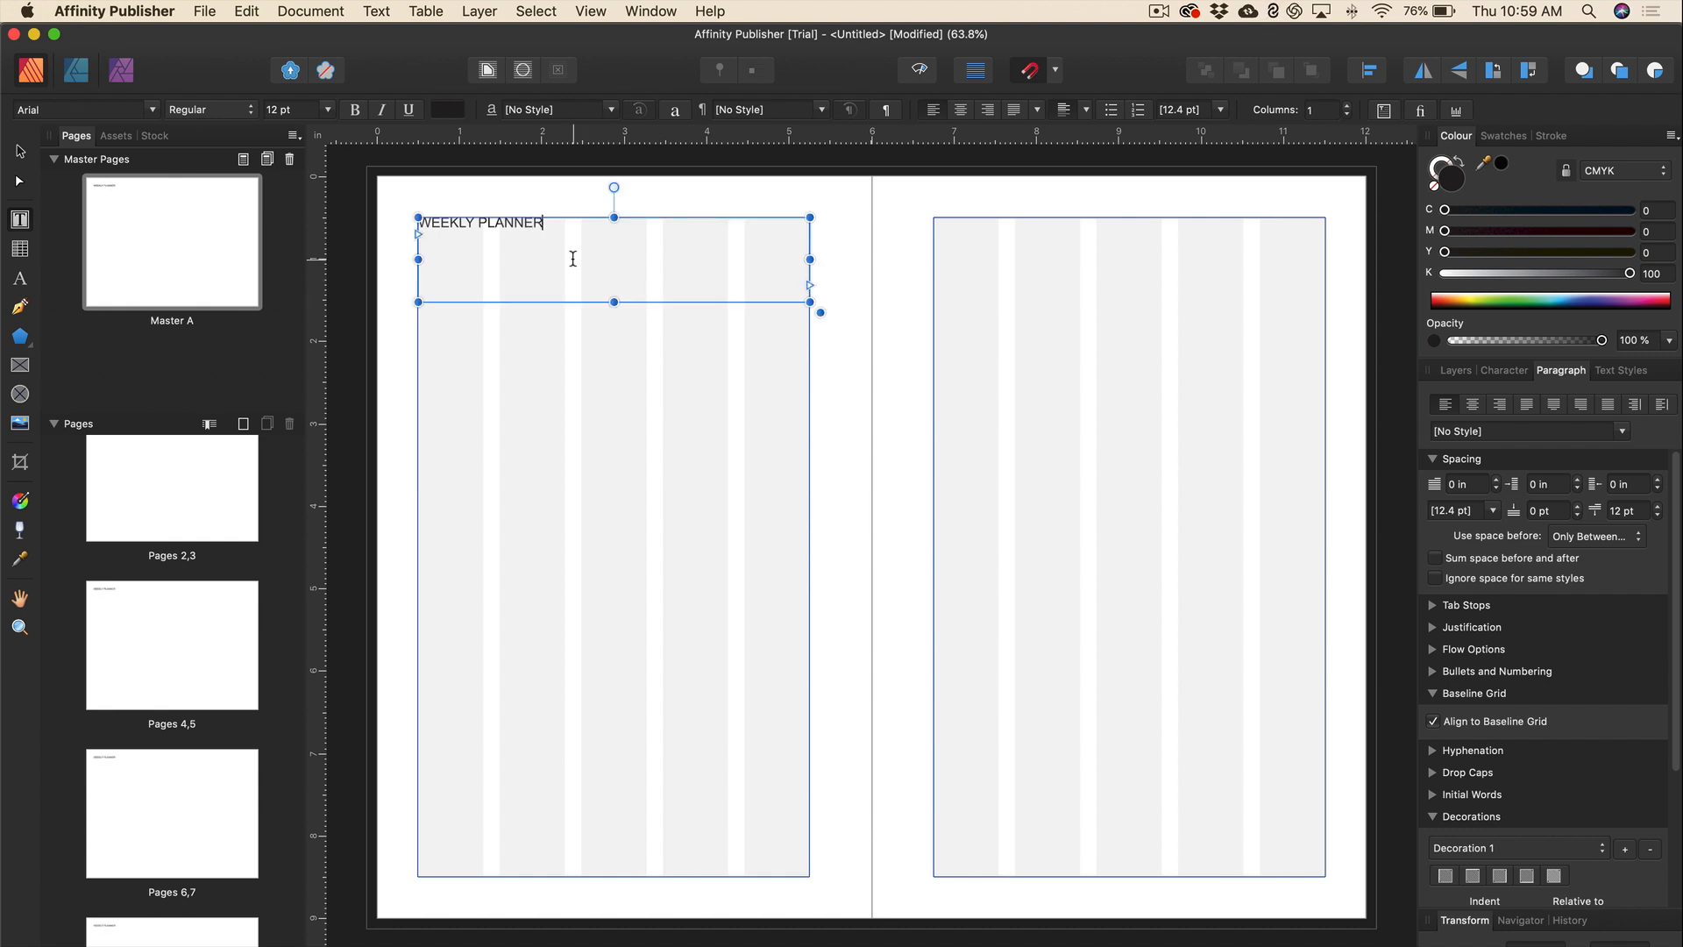
triple_click(532, 226)
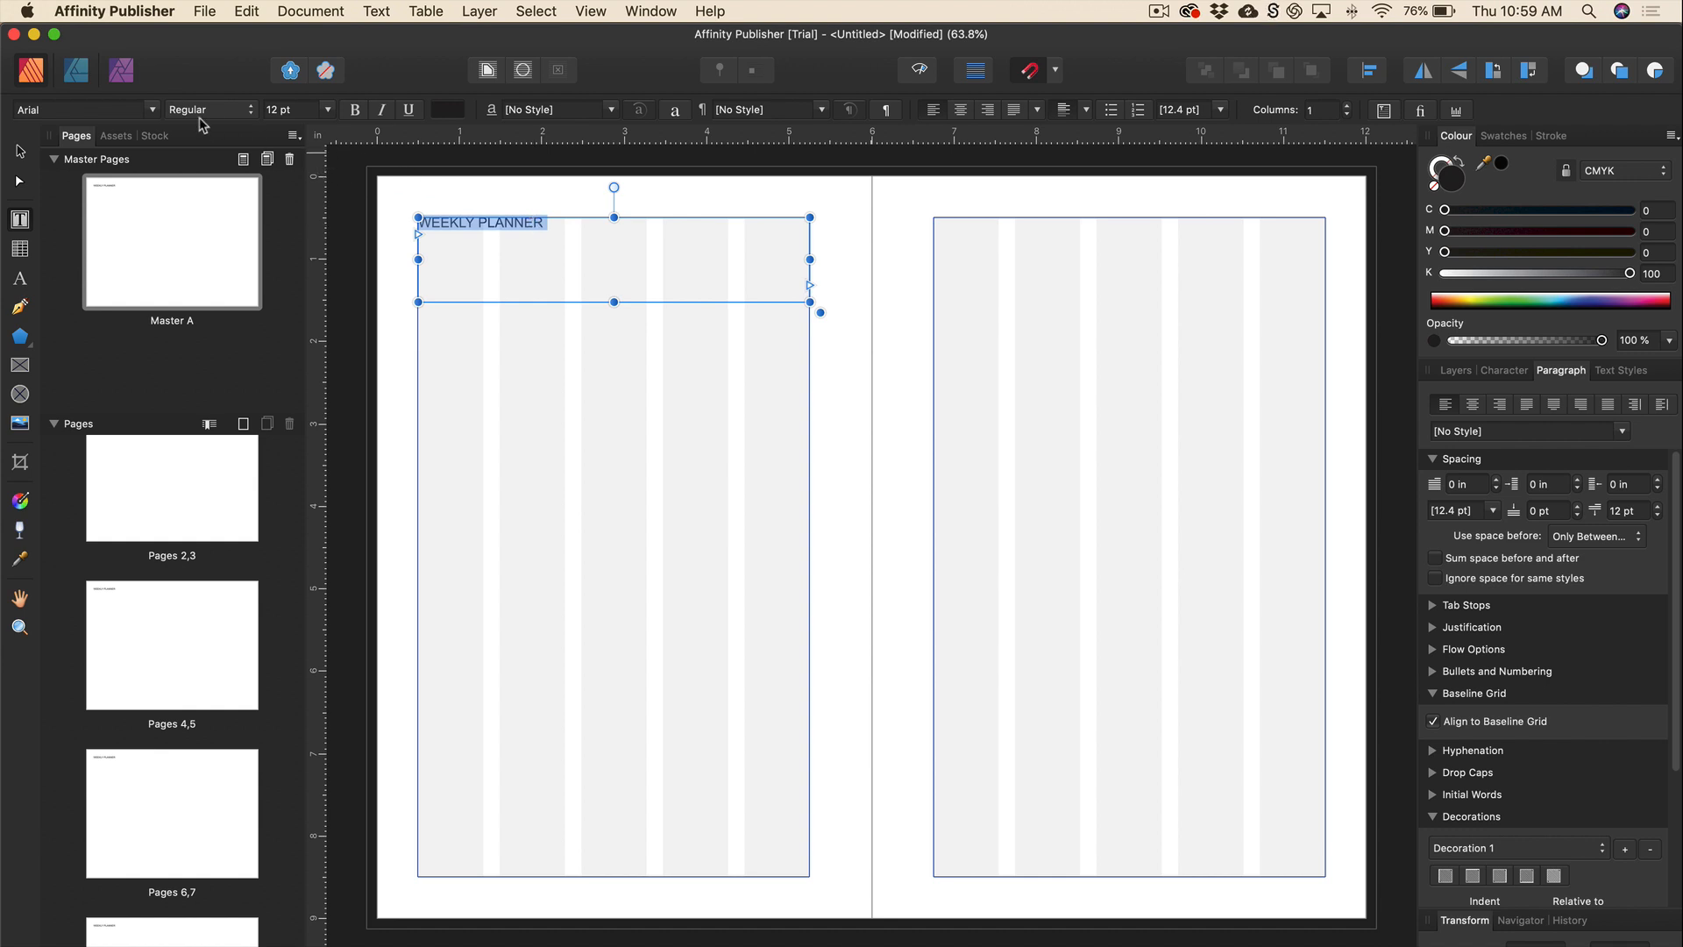
Set the WEEKLY PLANNER heading in Gill Sans at 24 pt.
left_click(153, 110)
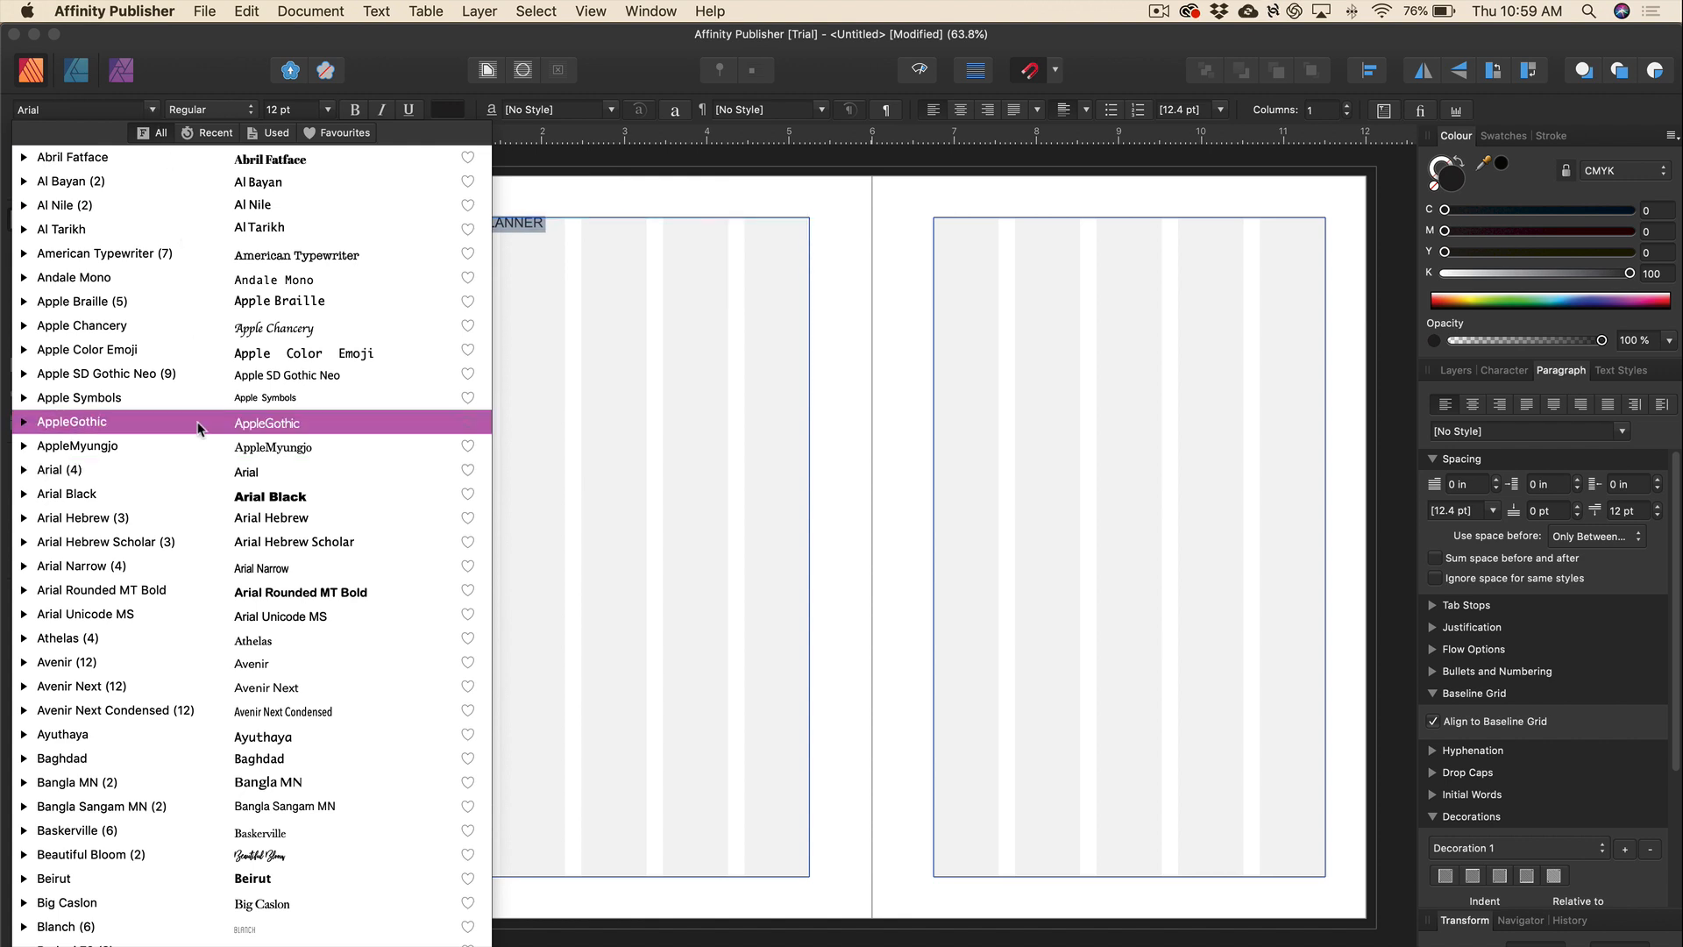
scroll(201, 421, "down", 4)
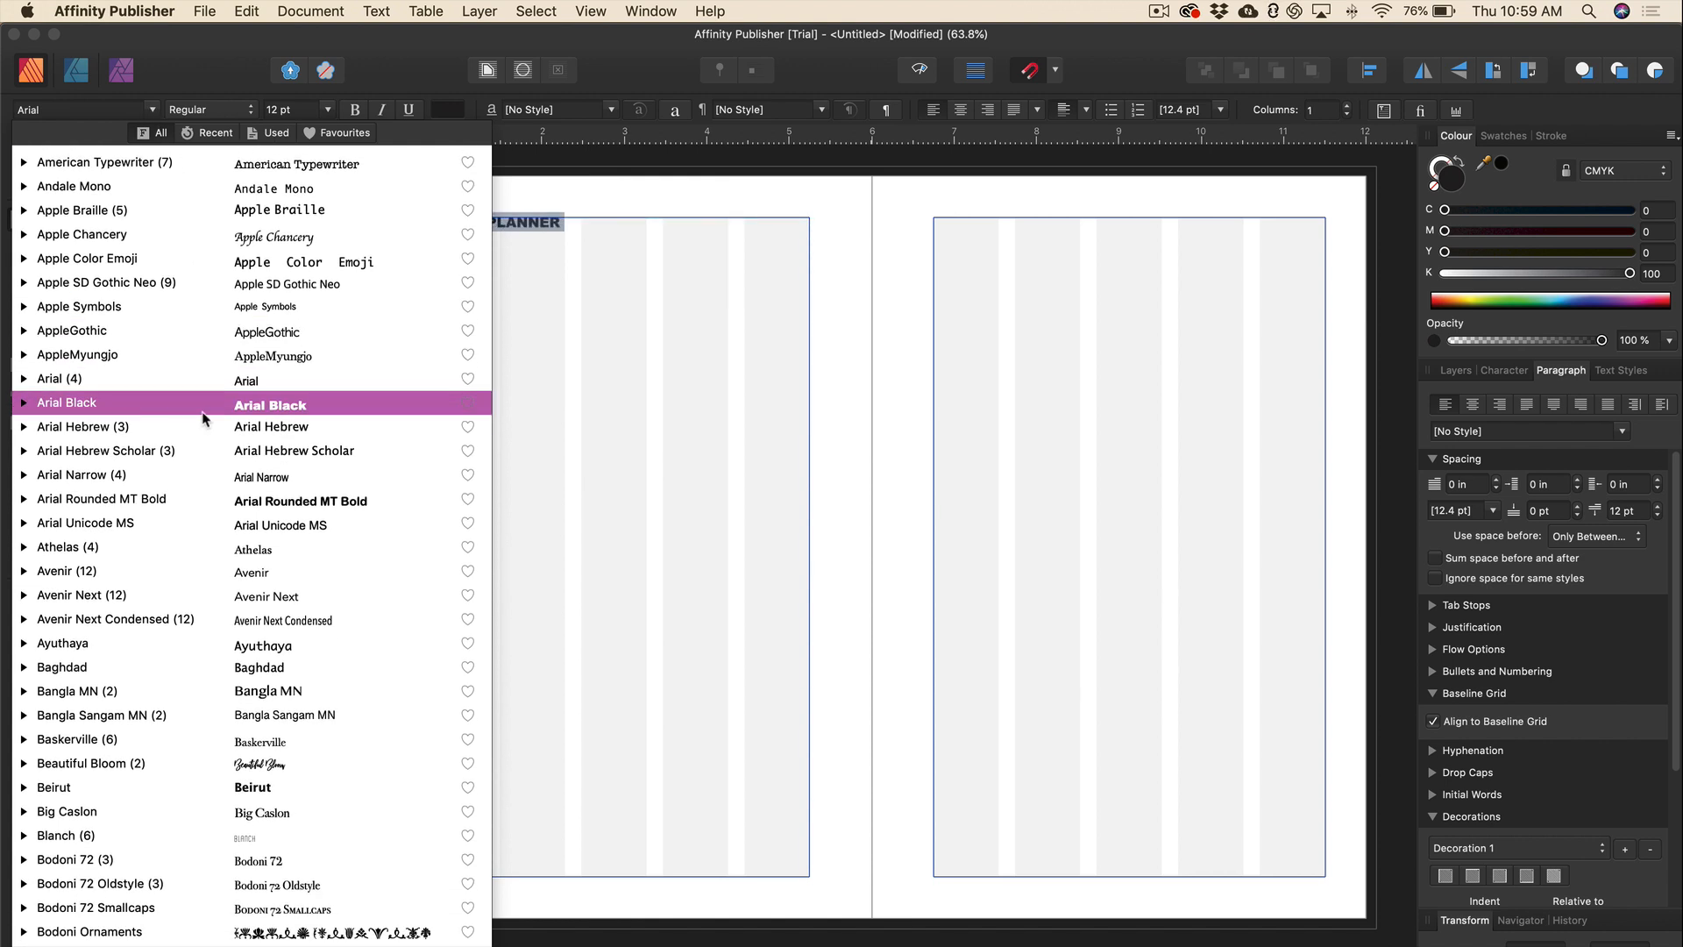
scroll(202, 418, "down", 3)
scroll(204, 413, "down", 6)
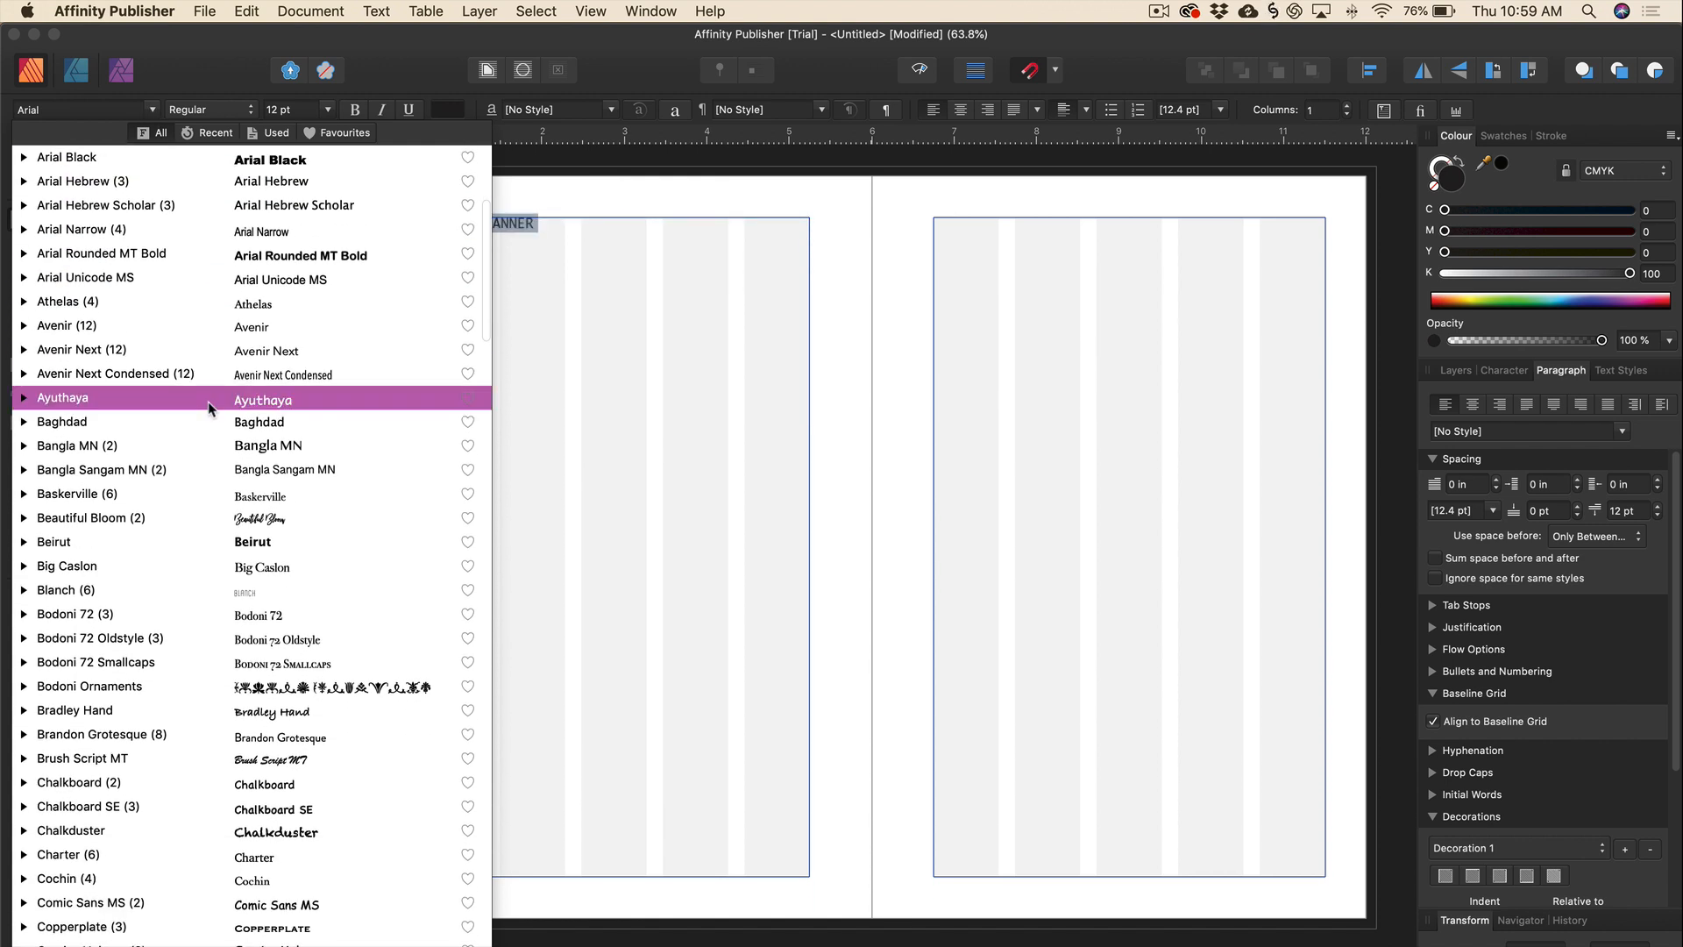
scroll(208, 405, "down", 3)
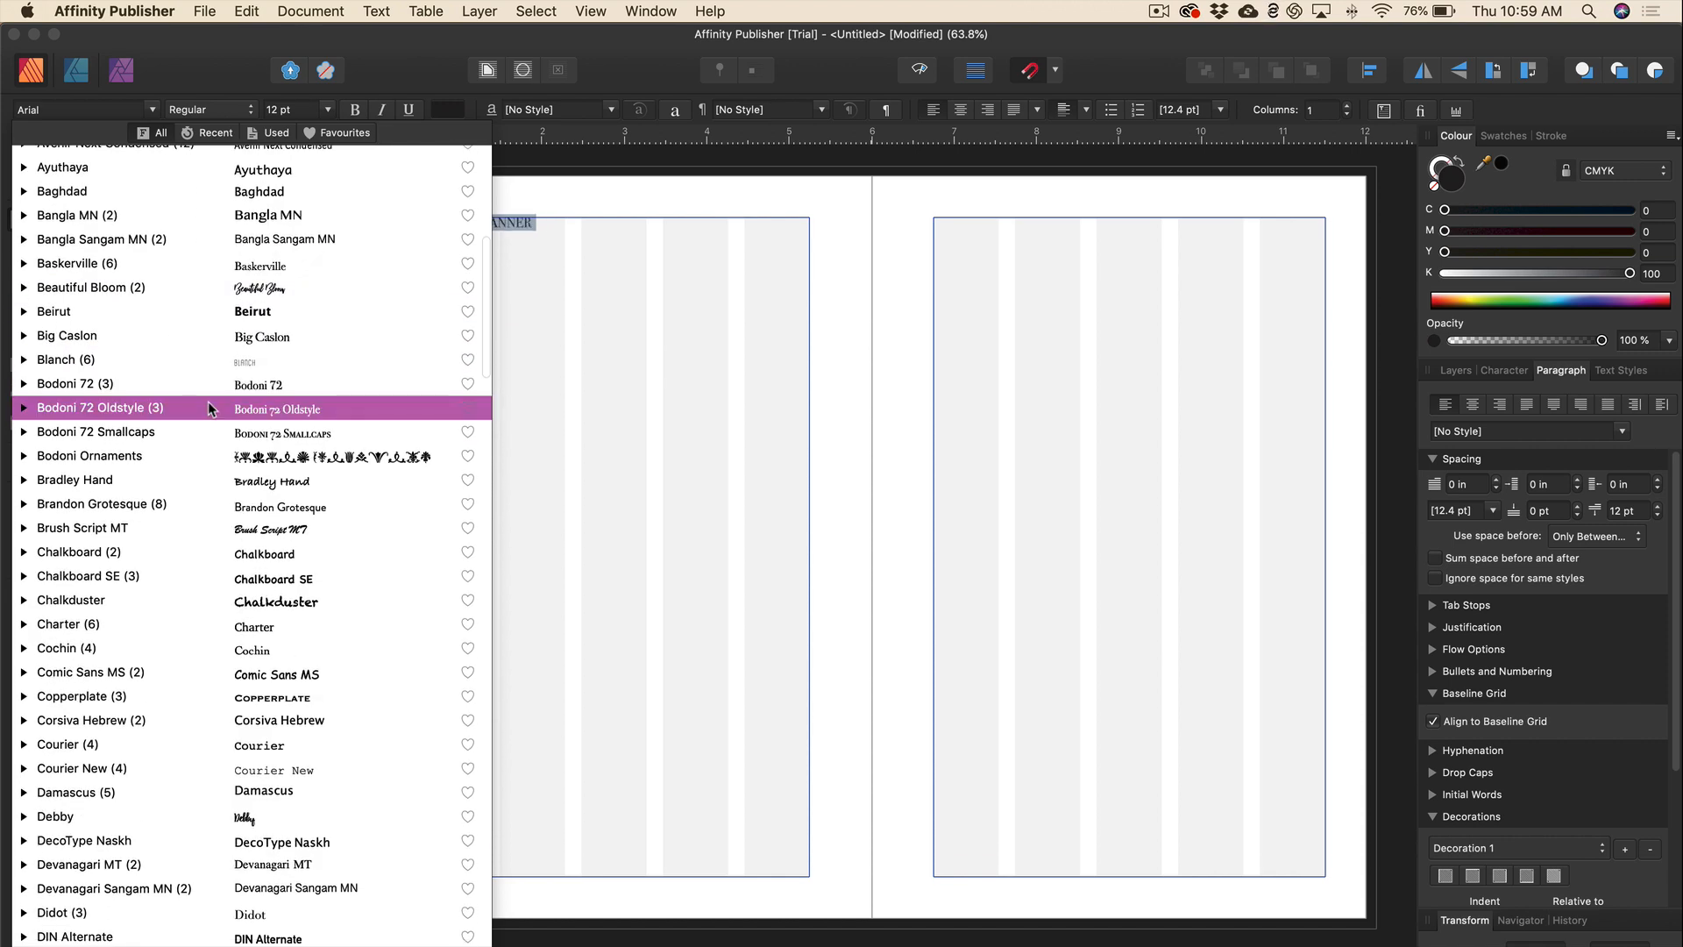
scroll(208, 406, "down", 7)
scroll(228, 475, "down", 9)
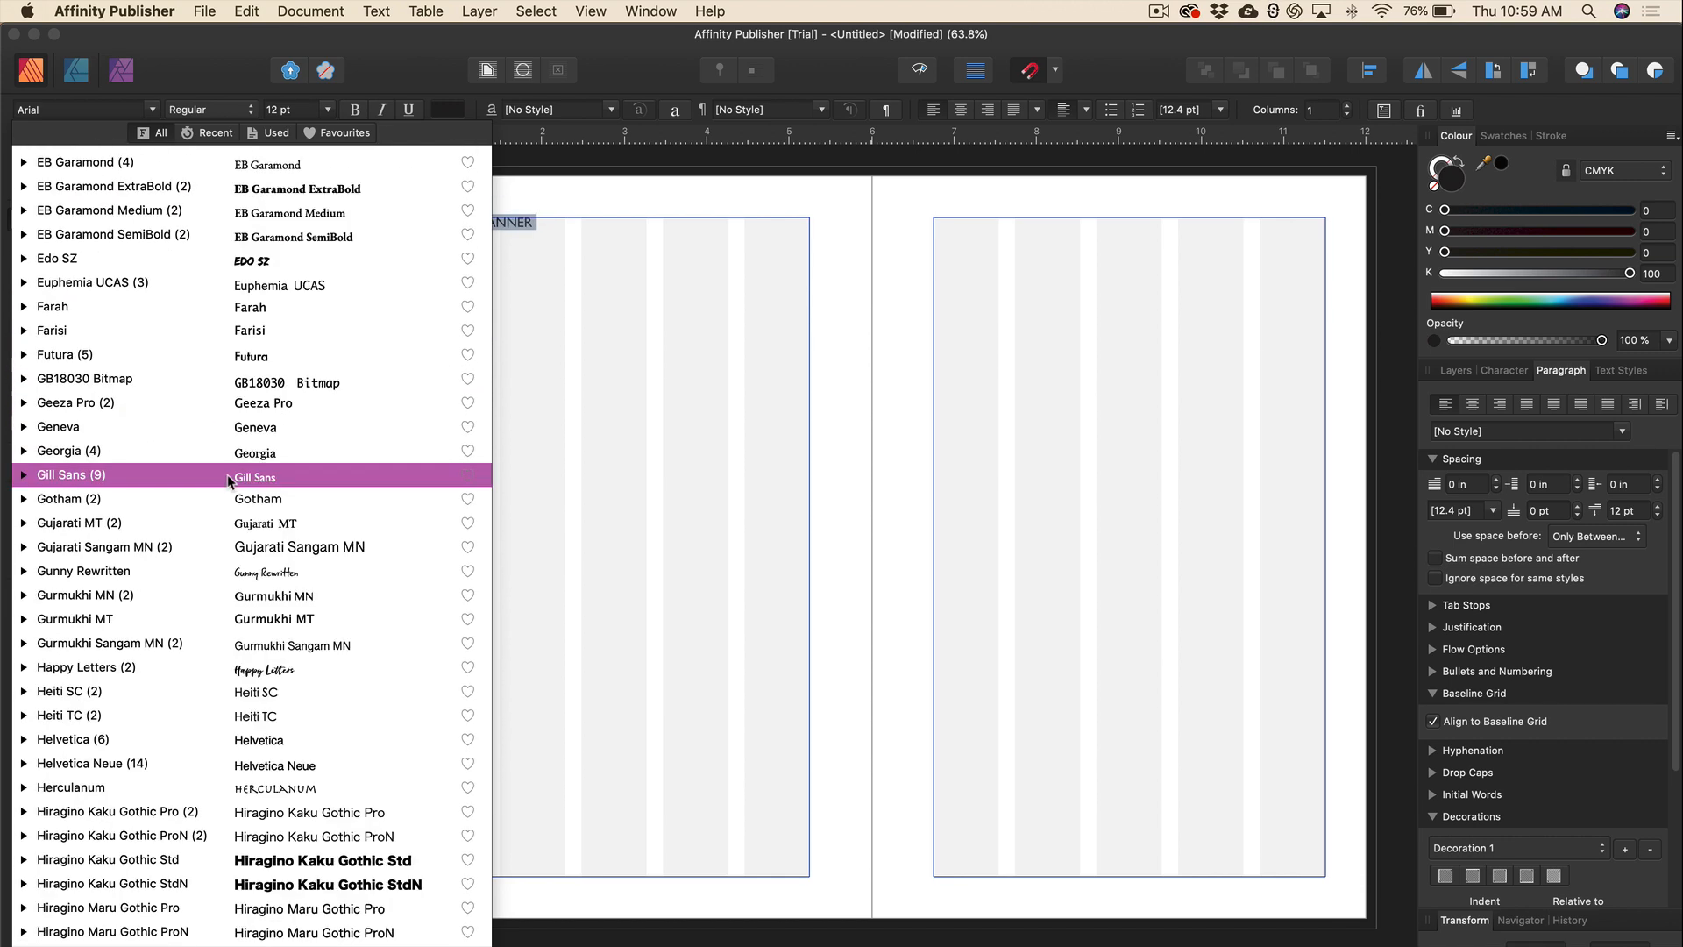
left_click(228, 475)
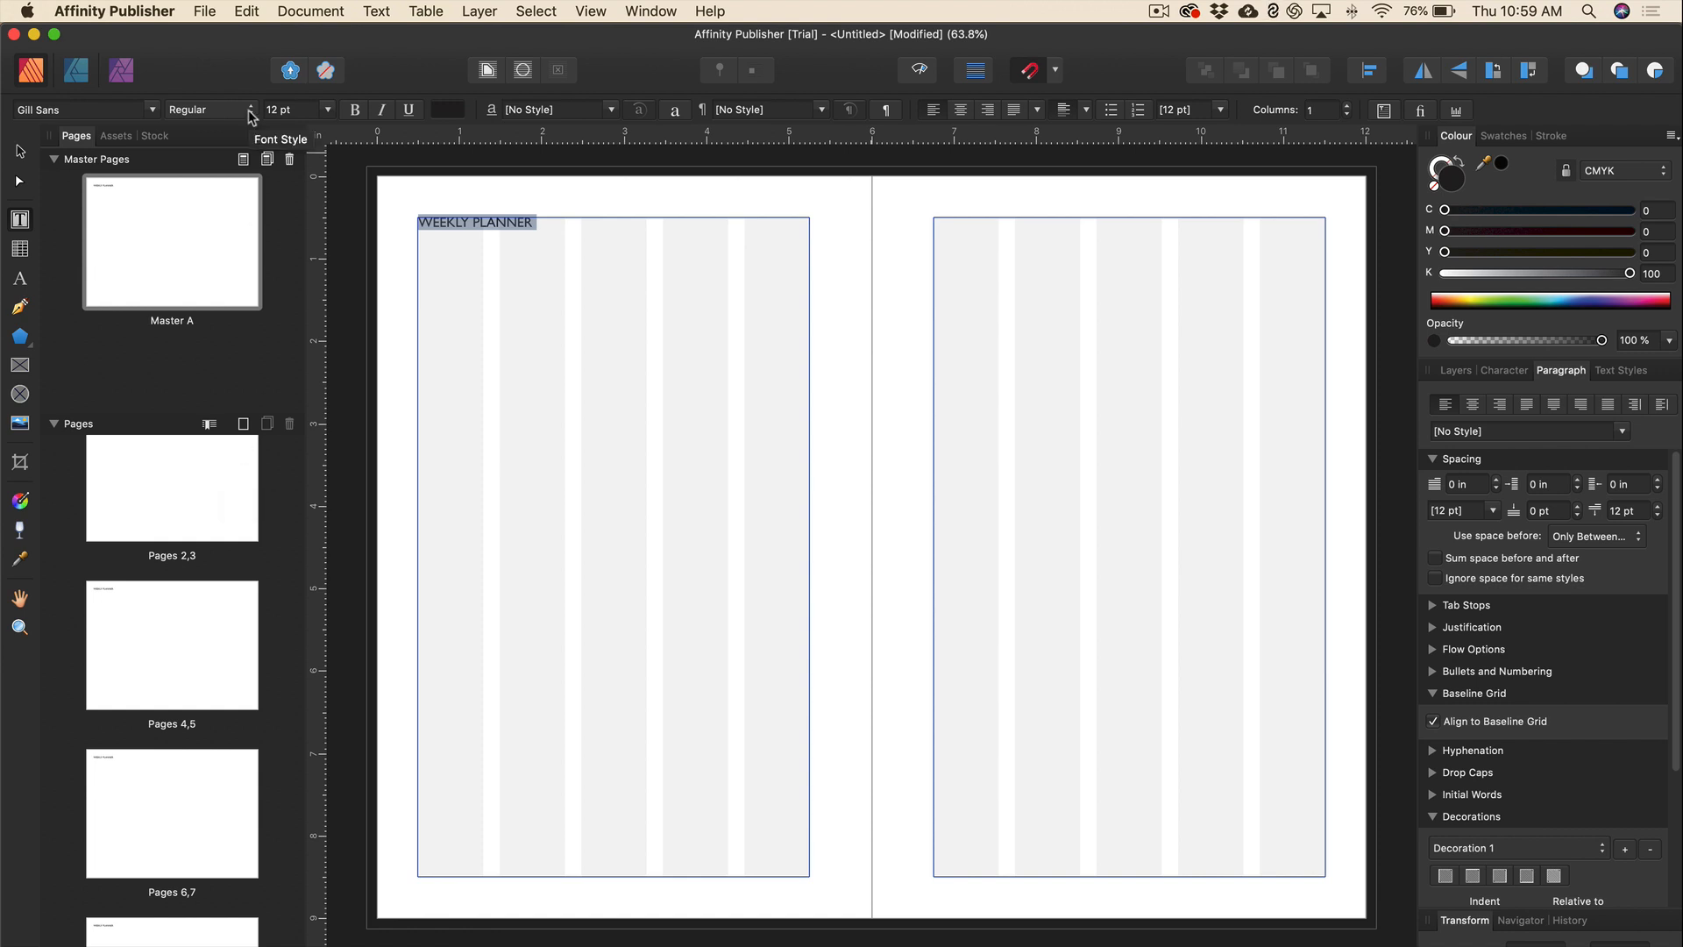
left_click(329, 110)
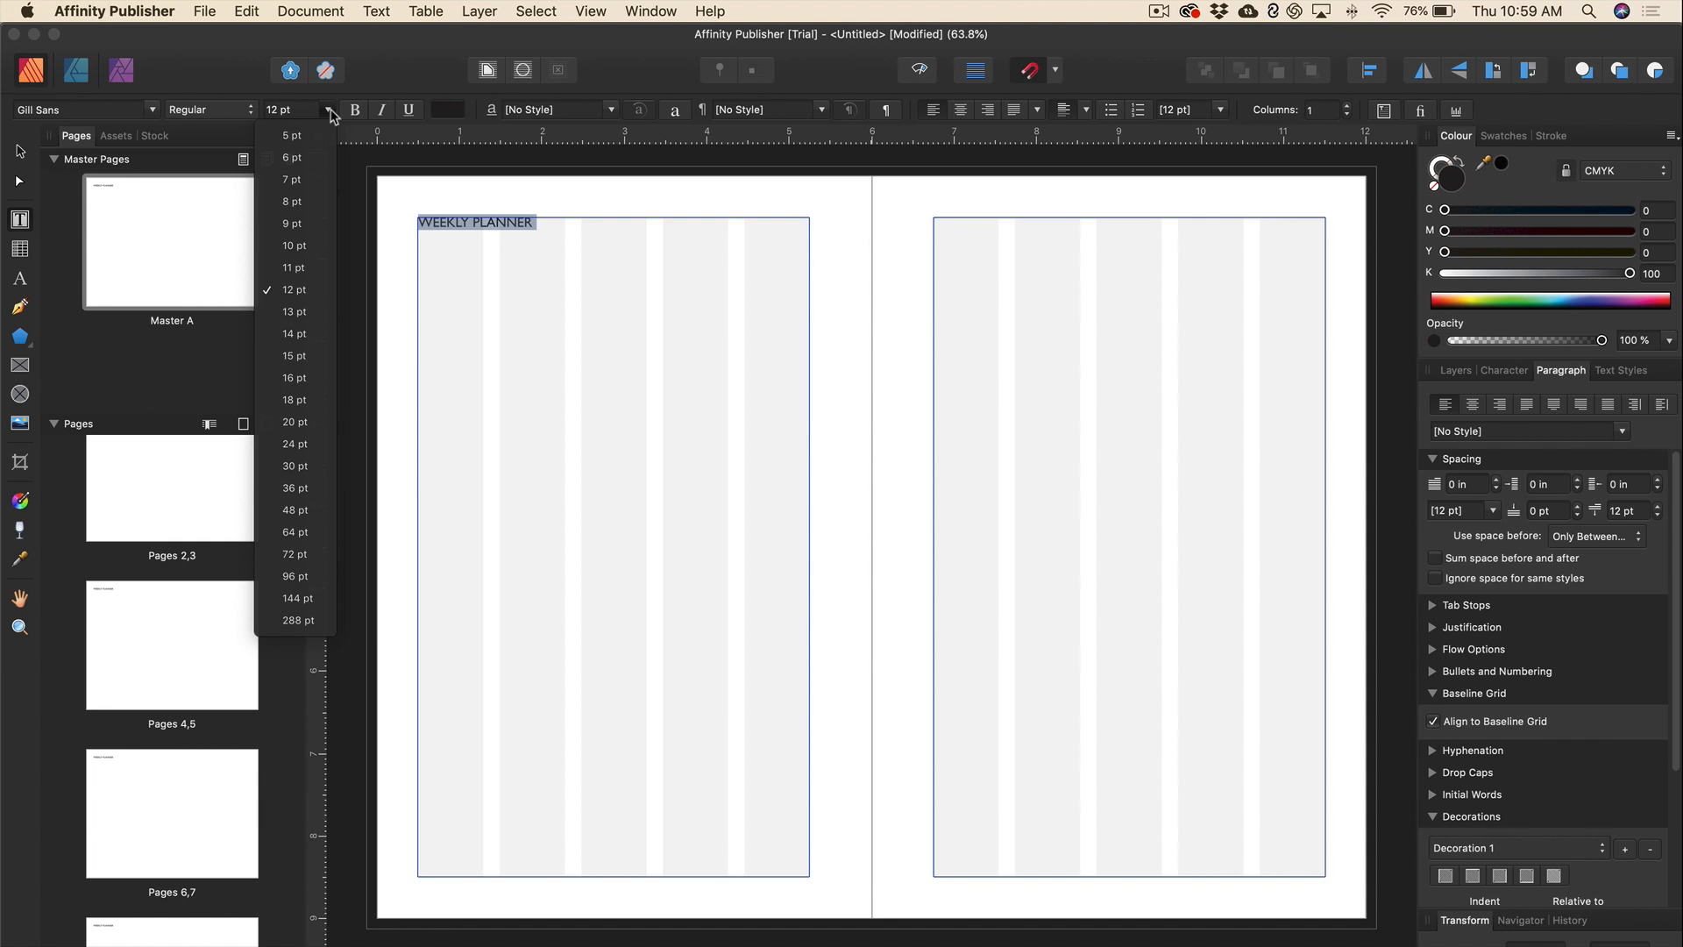
left_click(302, 445)
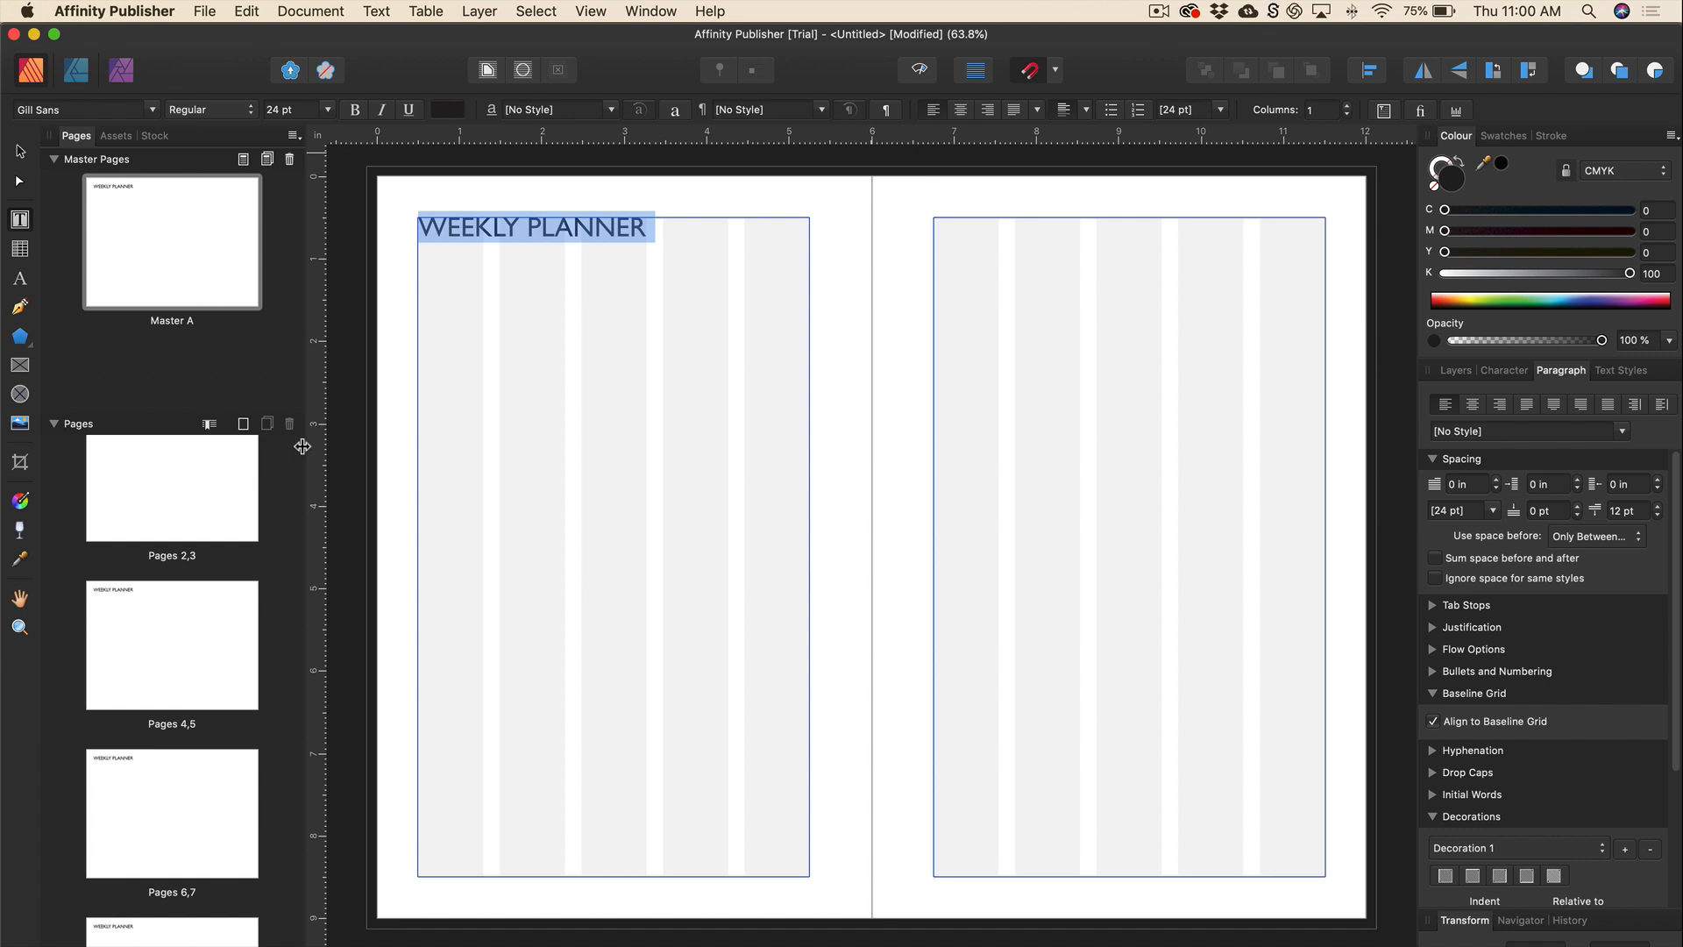
left_click(494, 232)
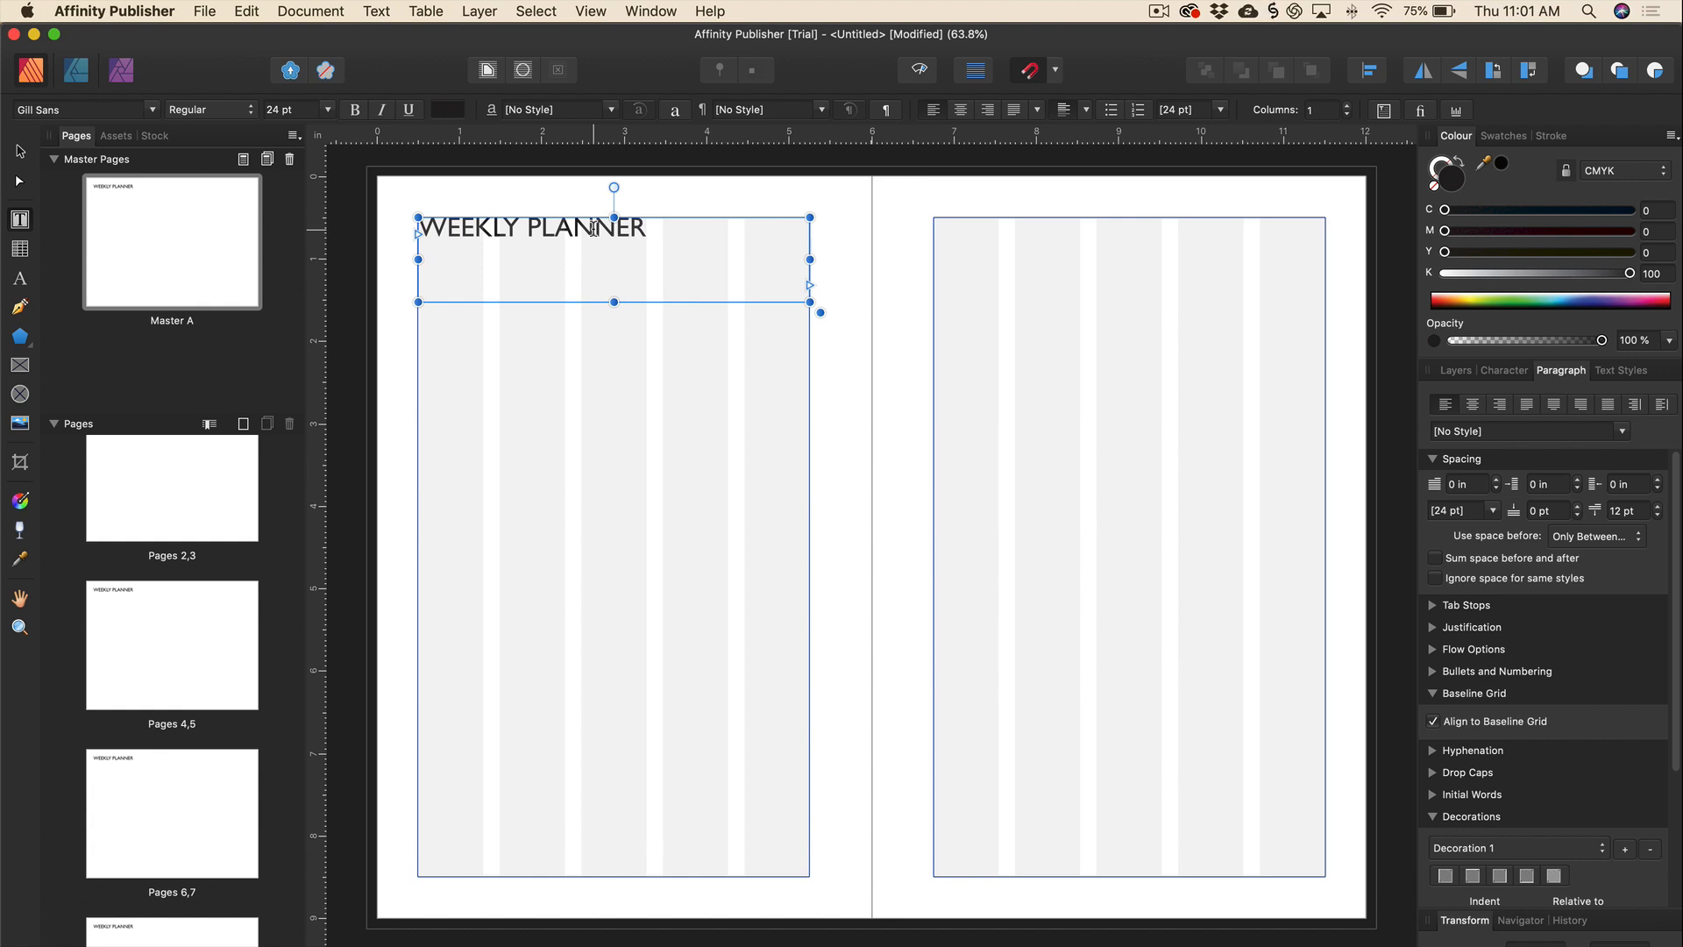
Select the WEEKLY PLANNER line and show its Character formatting settings.
triple_click(595, 229)
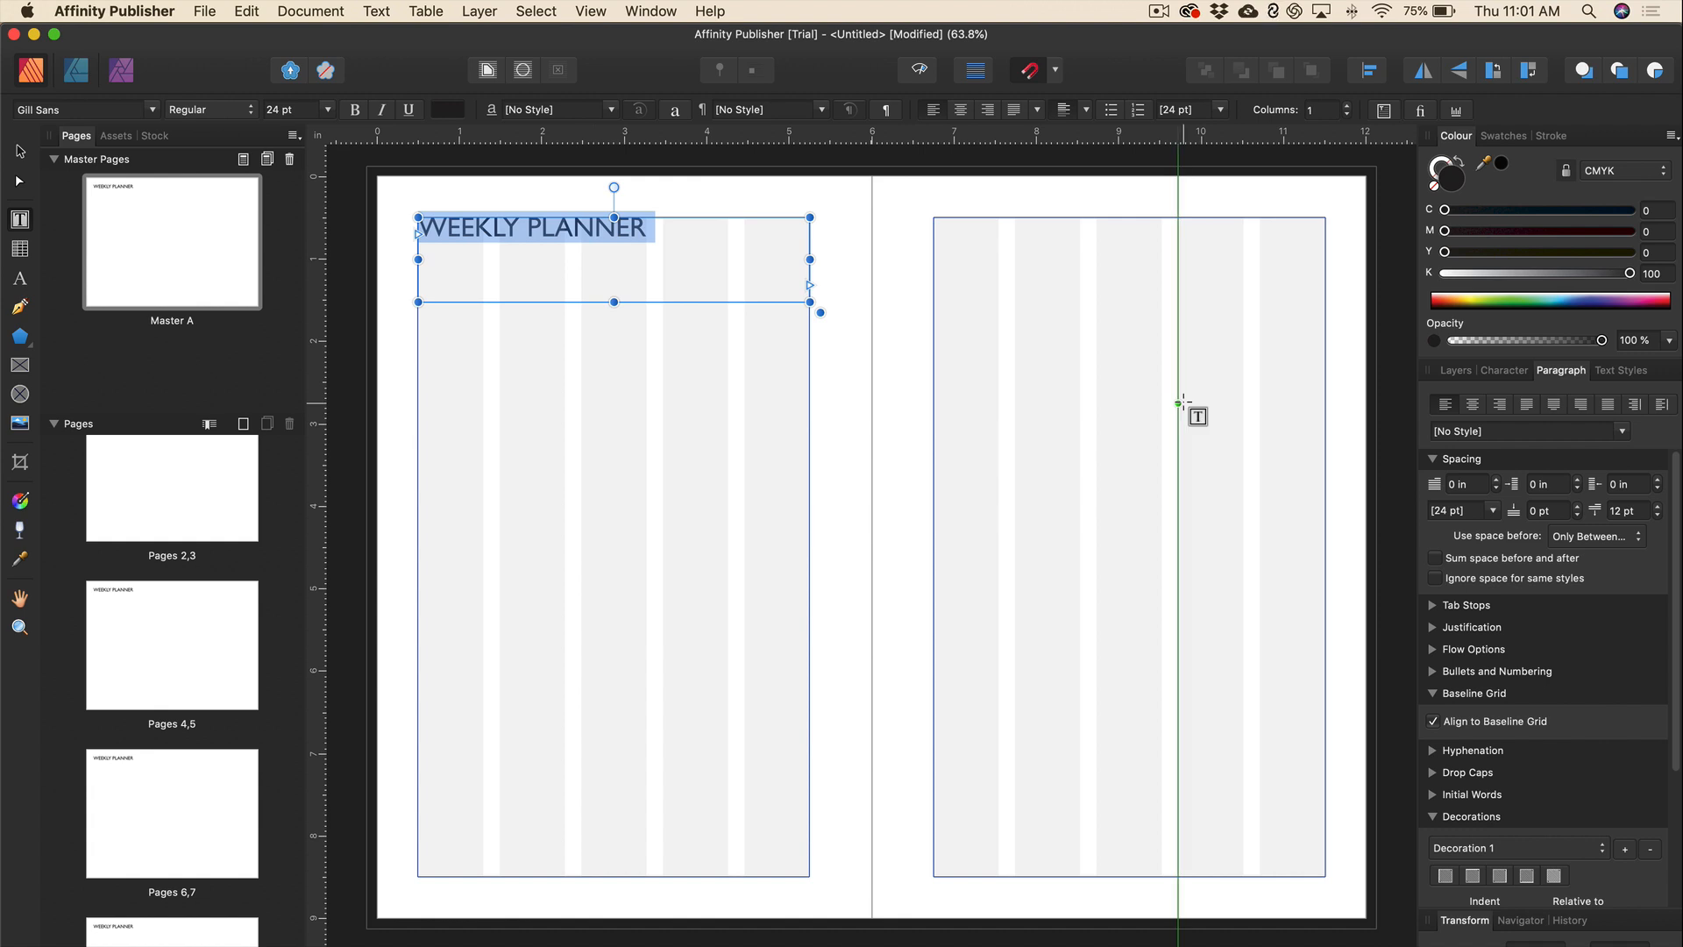
left_click(1505, 371)
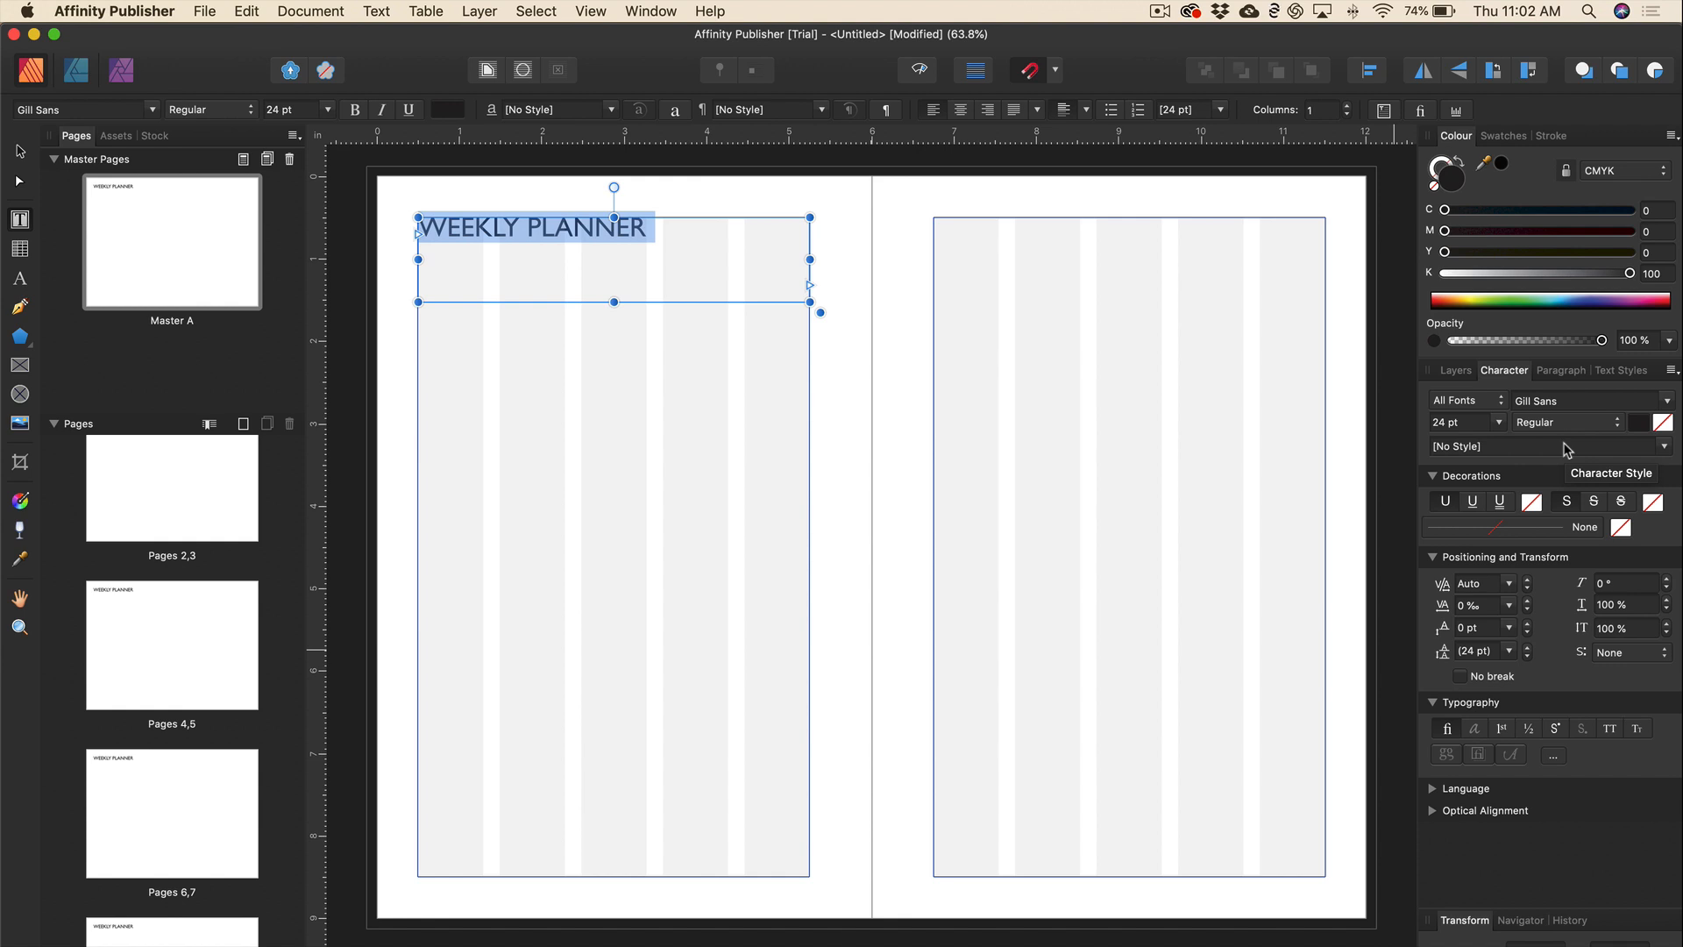
Set the heading's letter tracking to 100 ‰.
left_click(1509, 606)
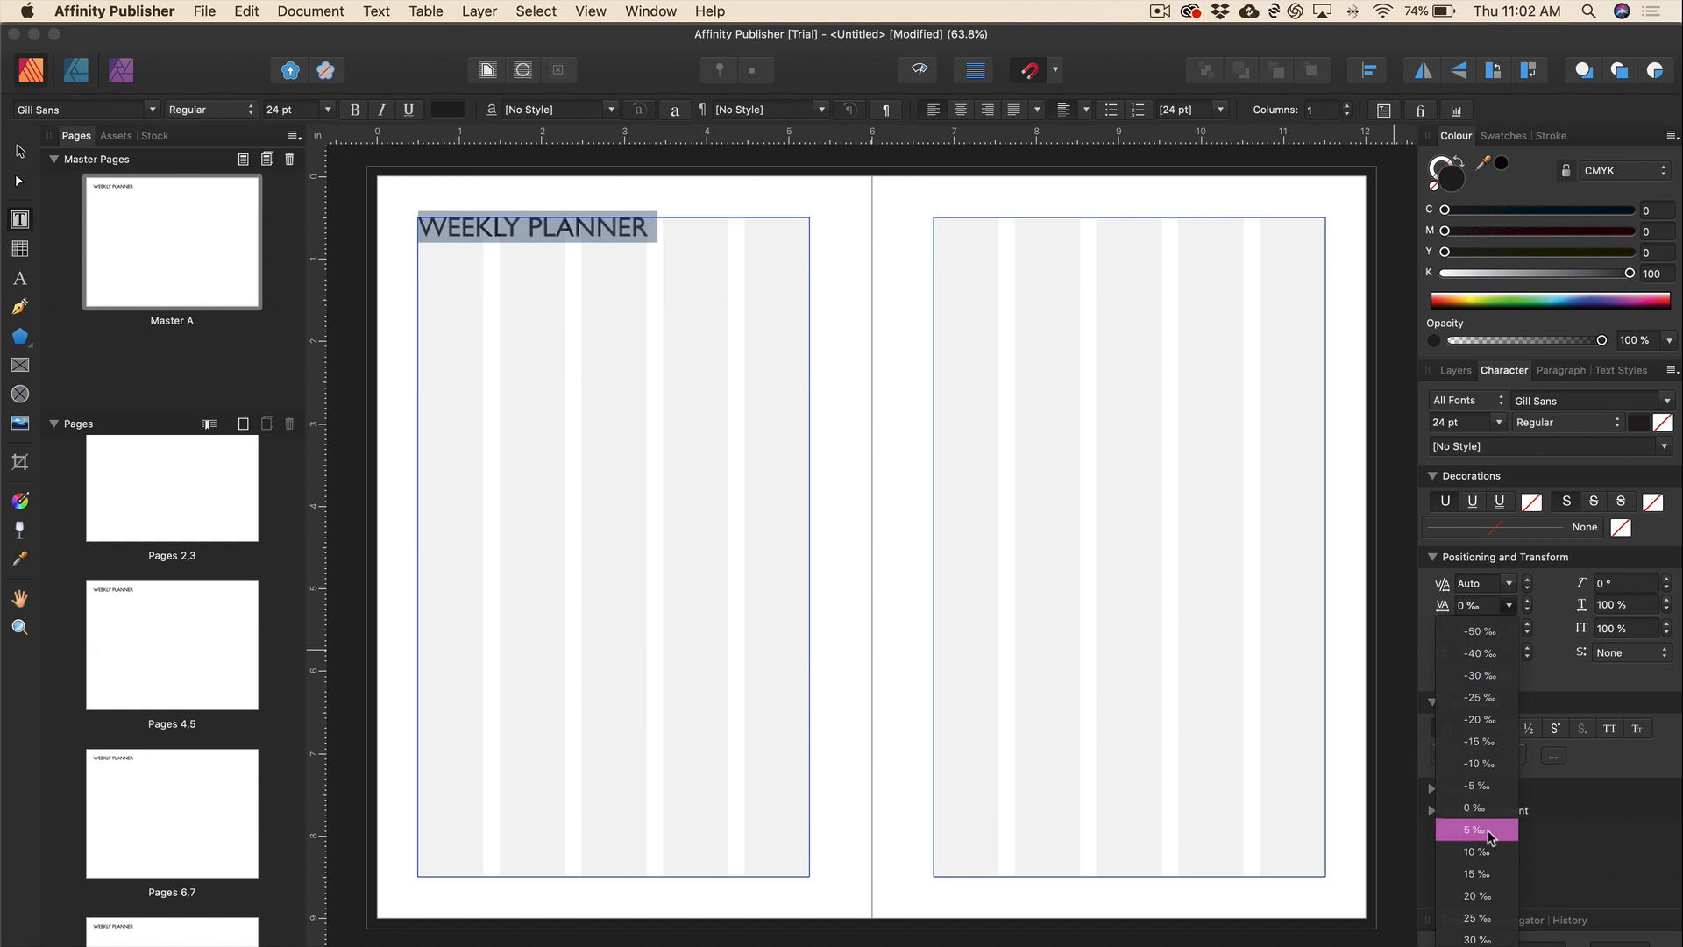
left_click(1488, 912)
left_click(1489, 603)
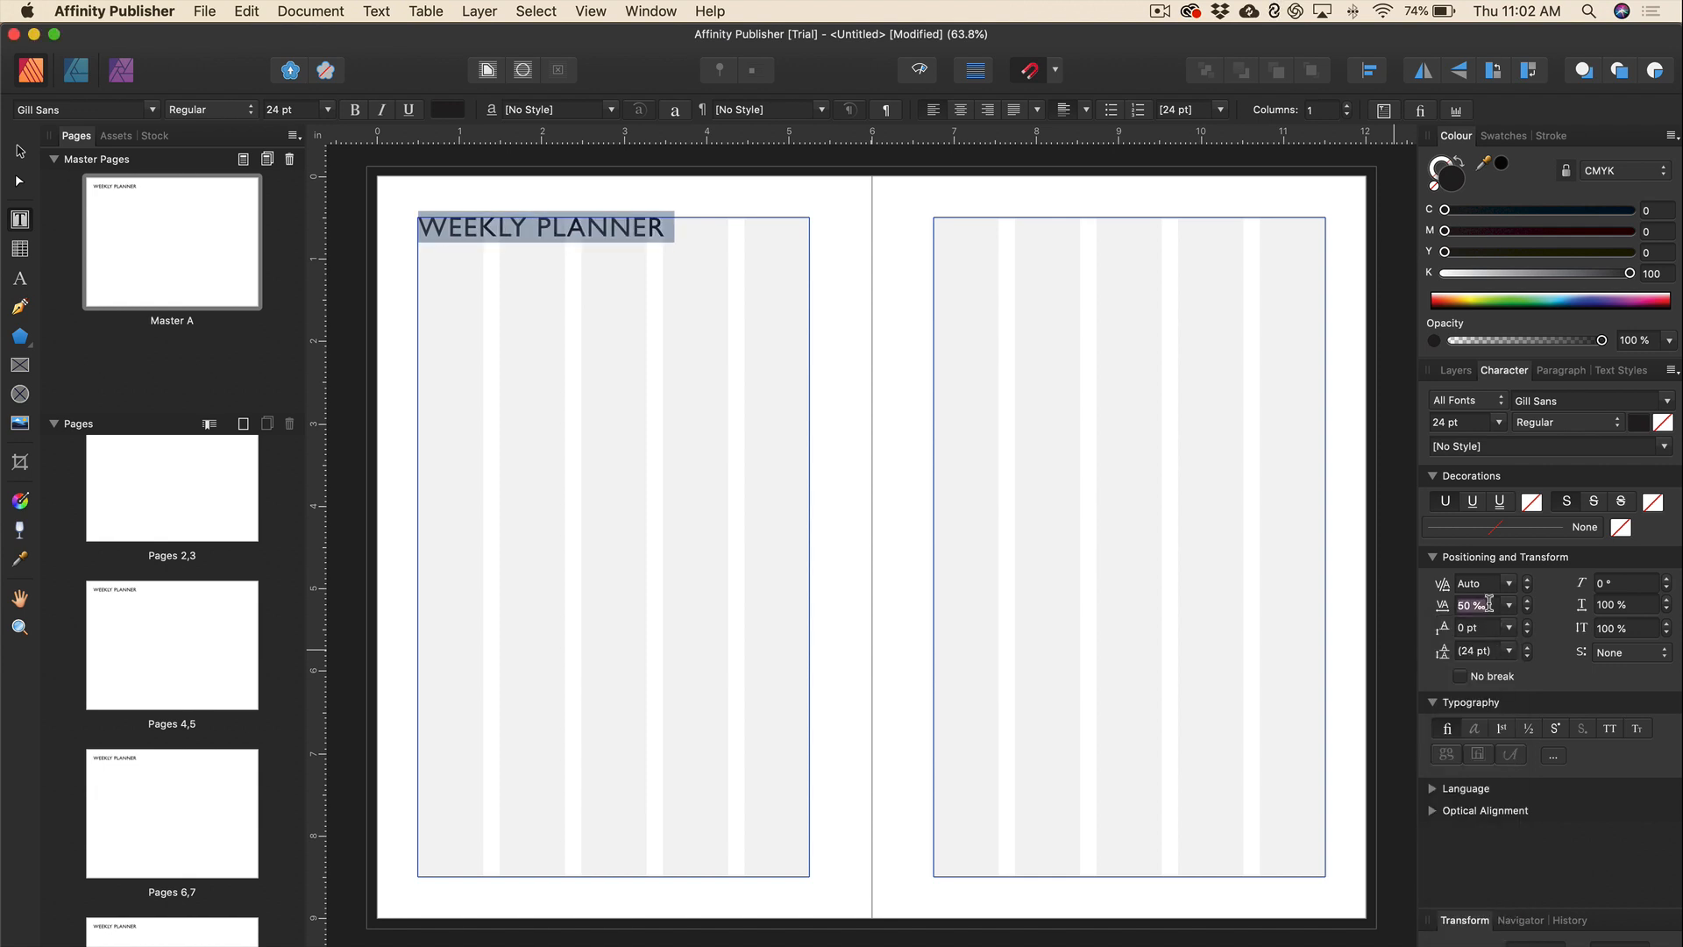
type("100")
key("Return")
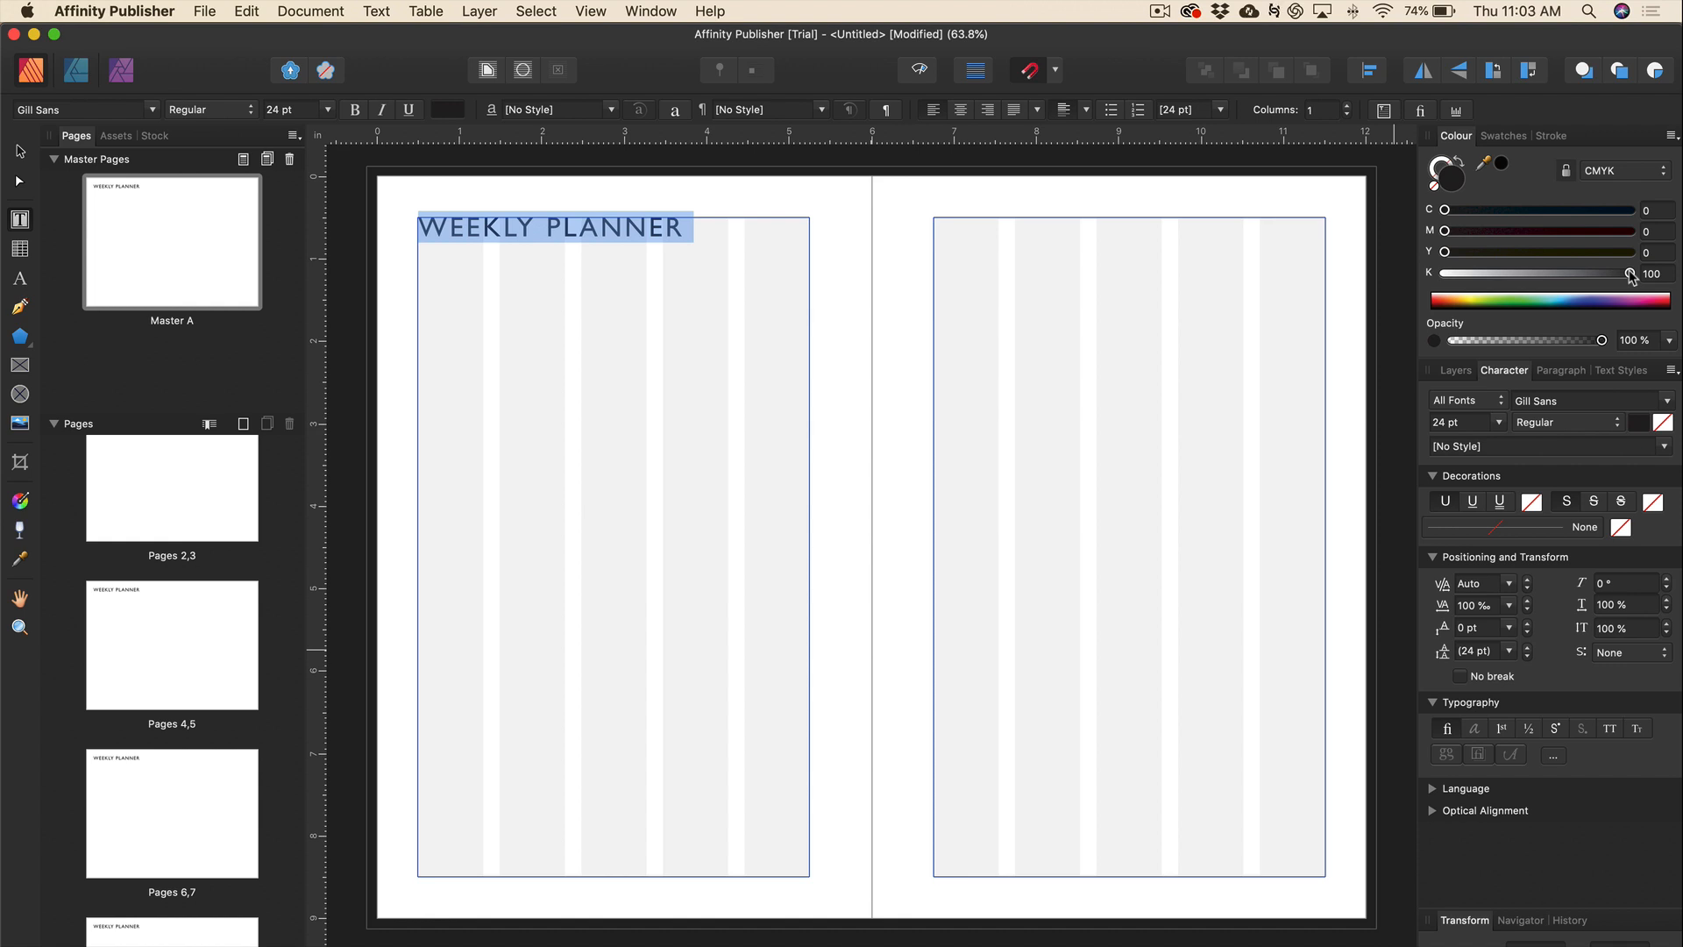
Colour the heading 80% black and shorten its frame to about 0.39 in.
left_click_drag(1631, 276, 1591, 277)
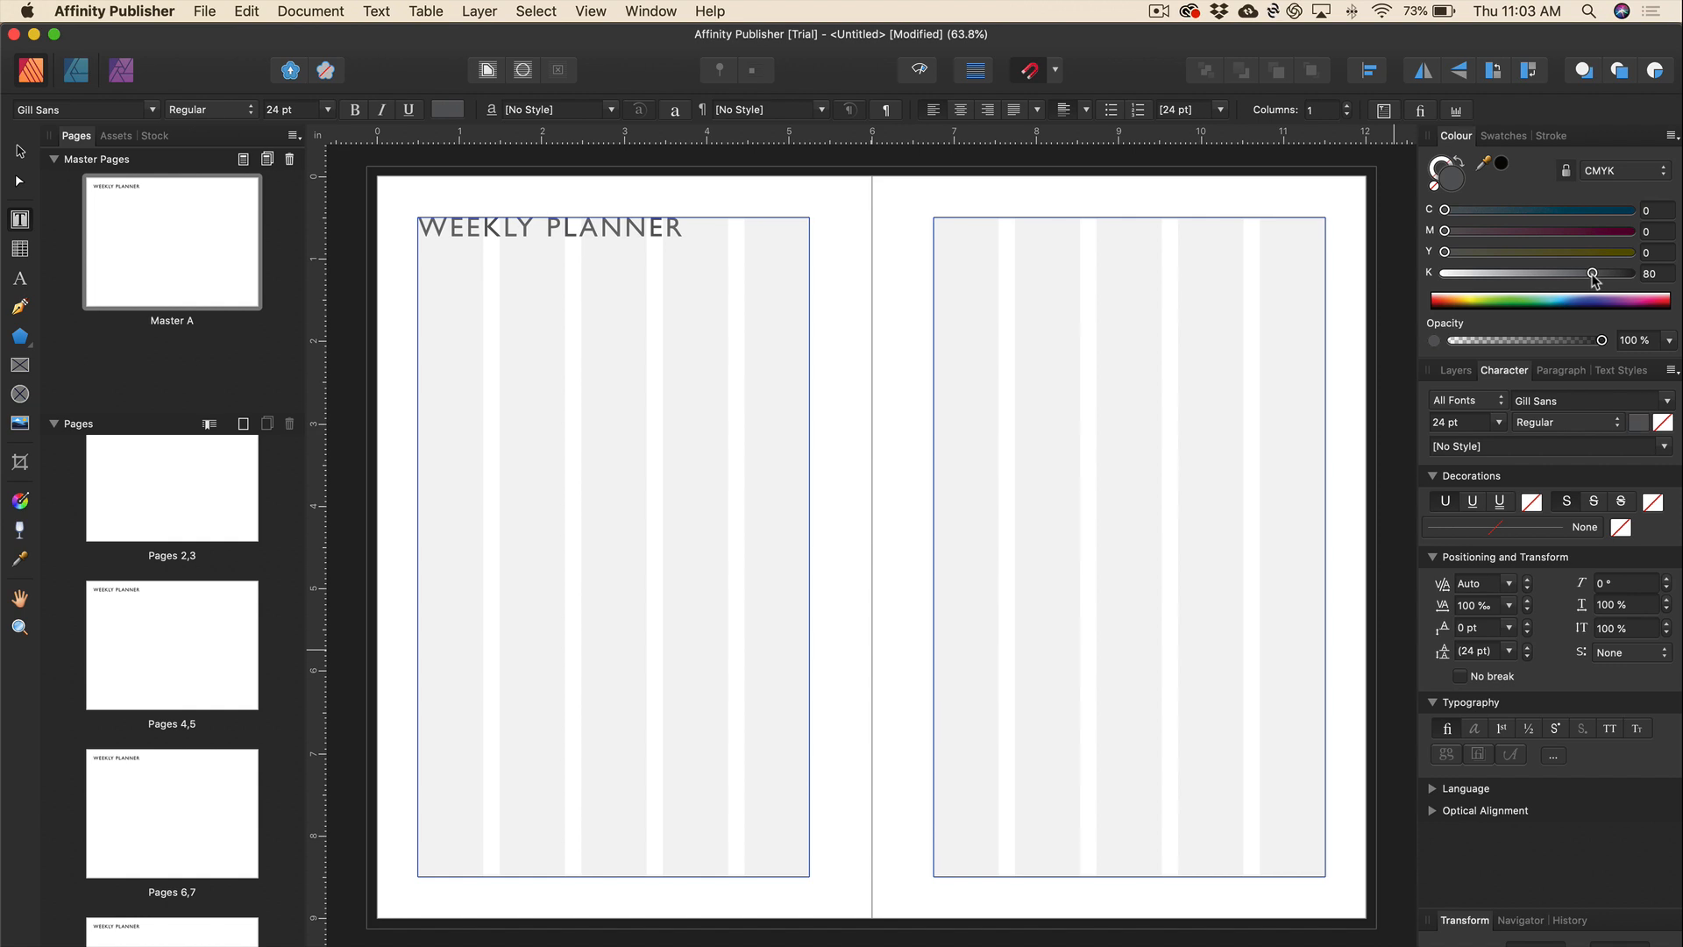
left_click(714, 225)
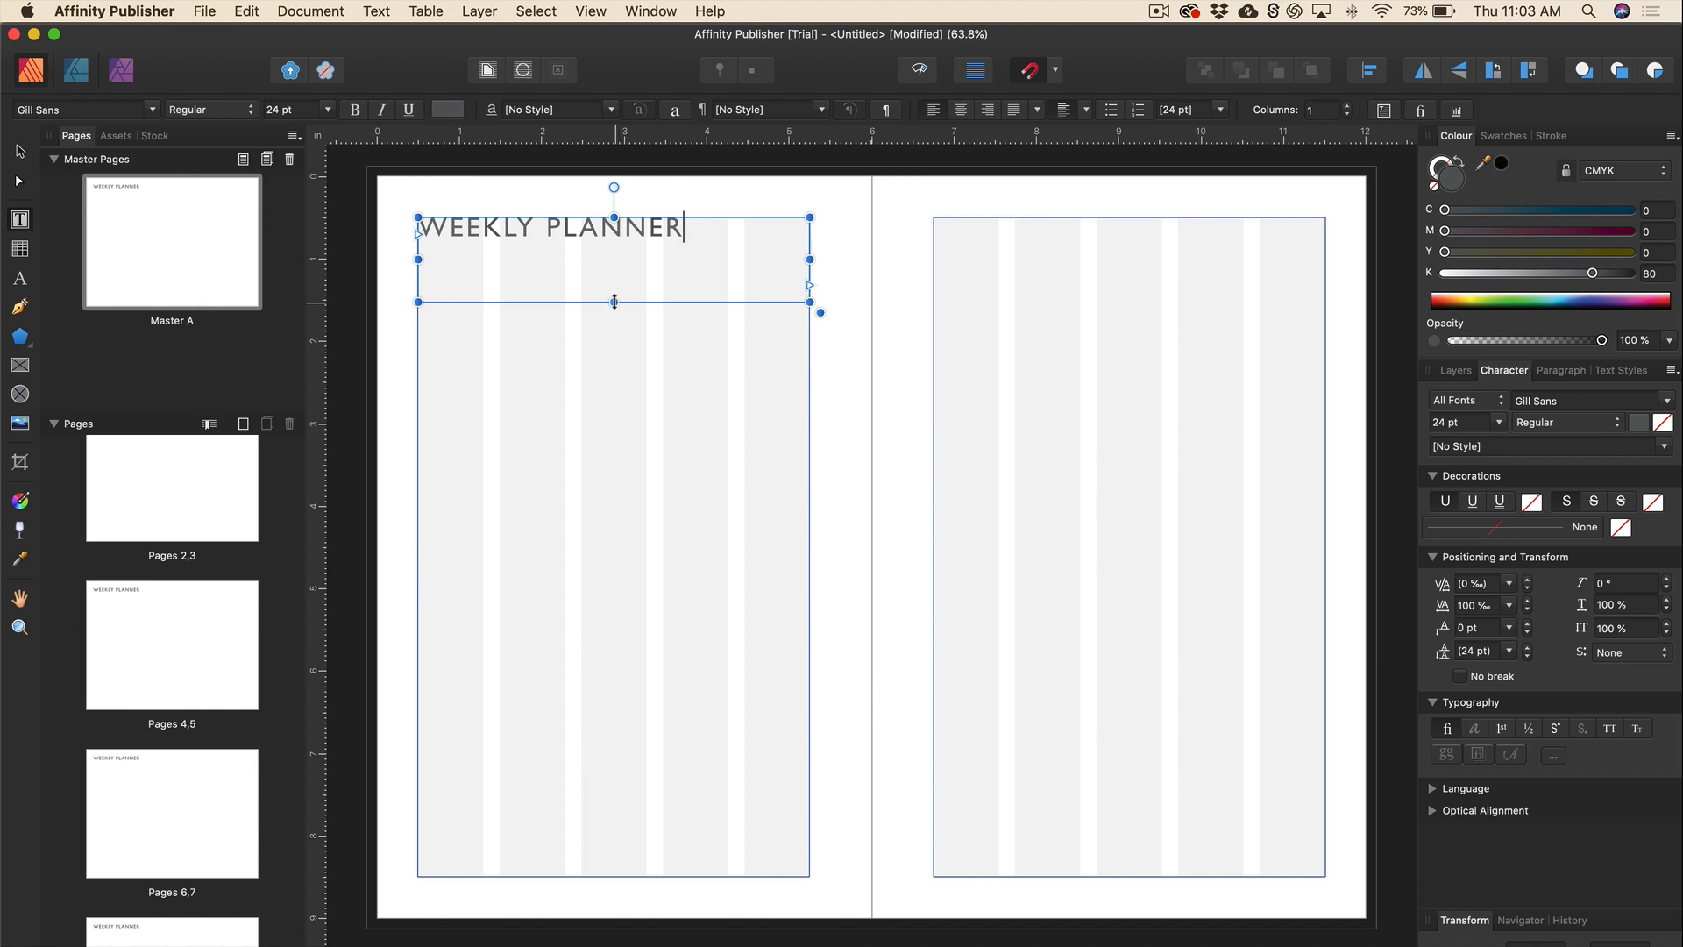
left_click_drag(616, 301, 614, 249)
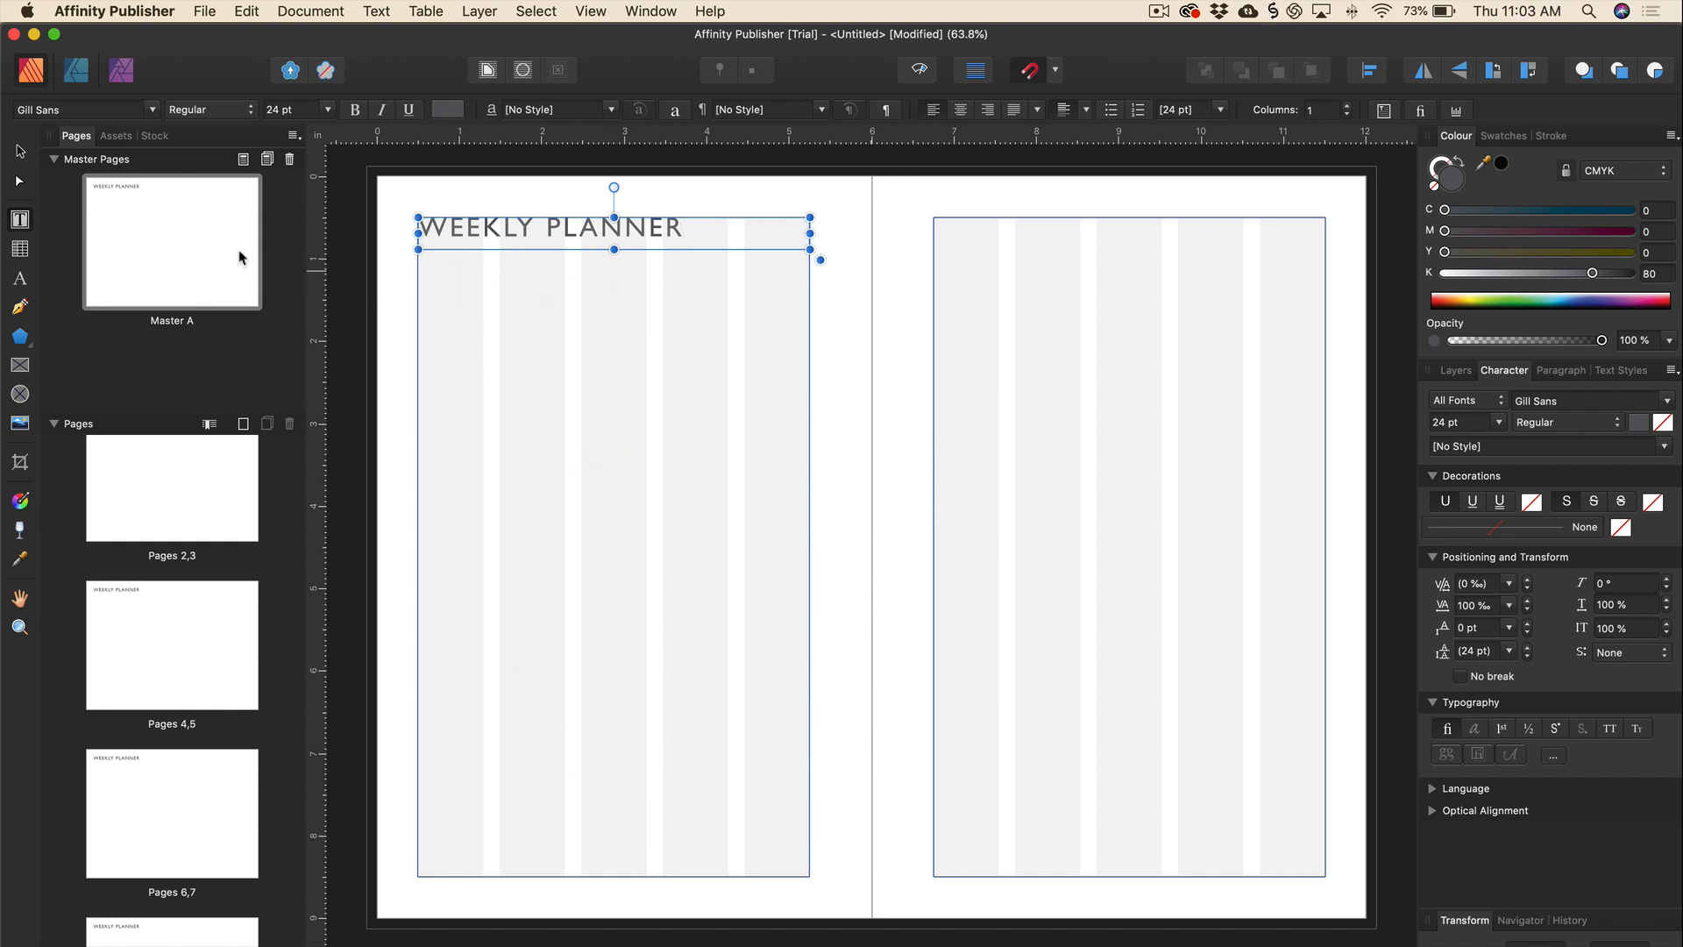
Draw a table under the heading across three columns, stretch it to the bottom margin, and type SUNDAY.
left_click(22, 153)
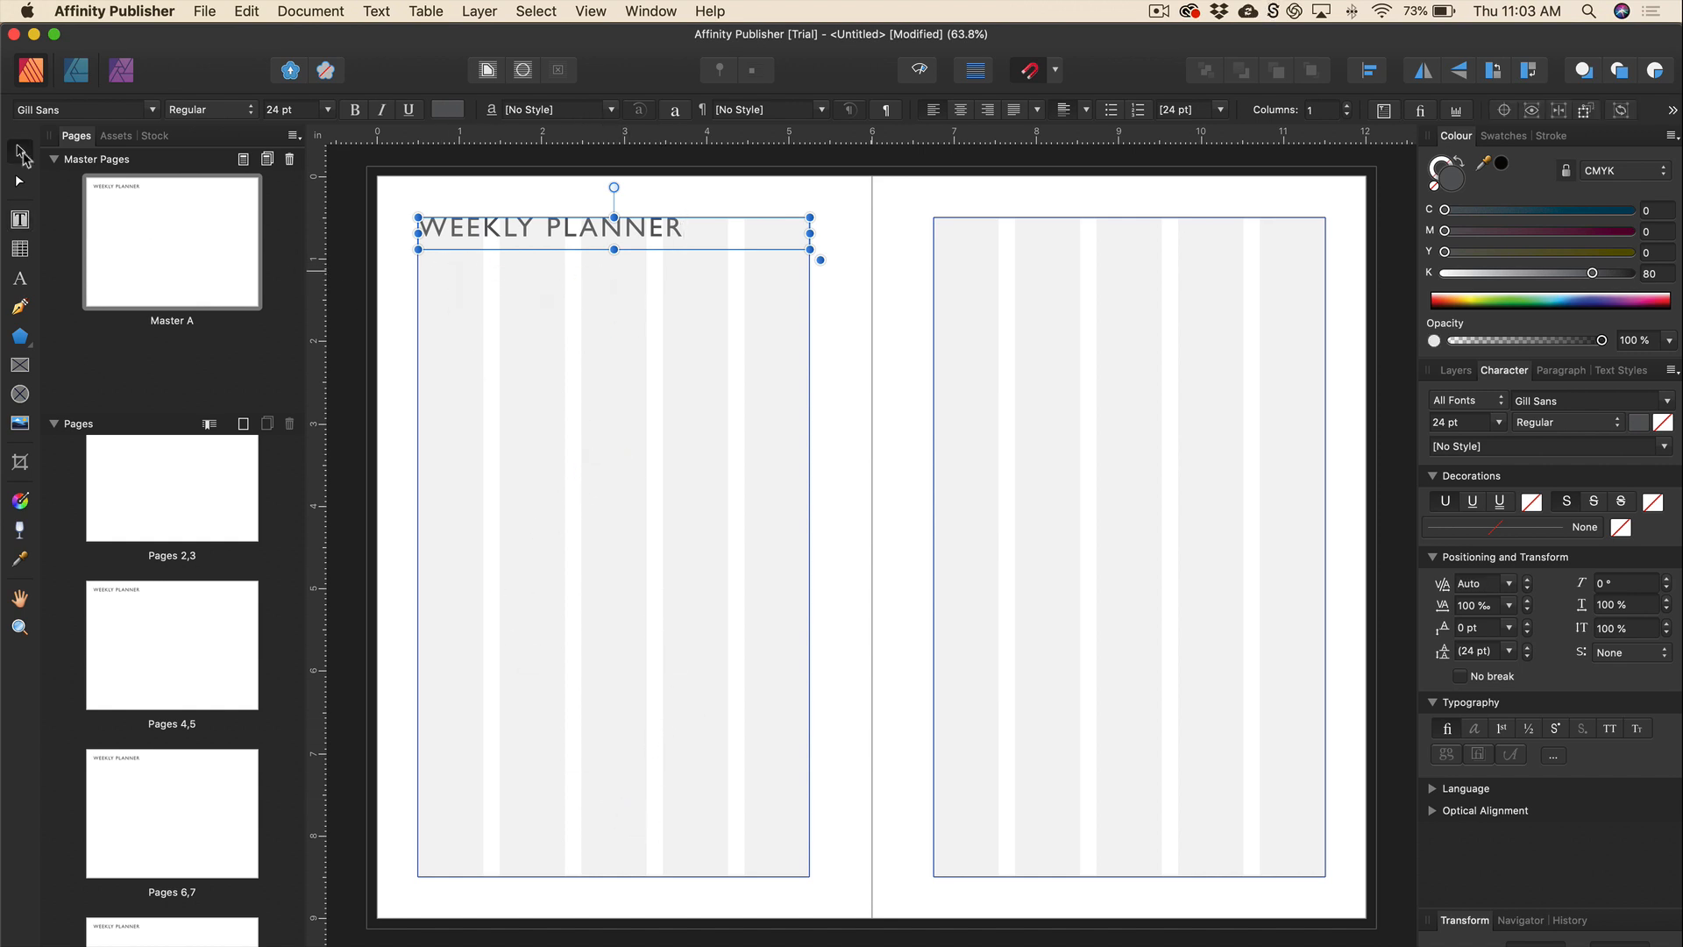
left_click(19, 251)
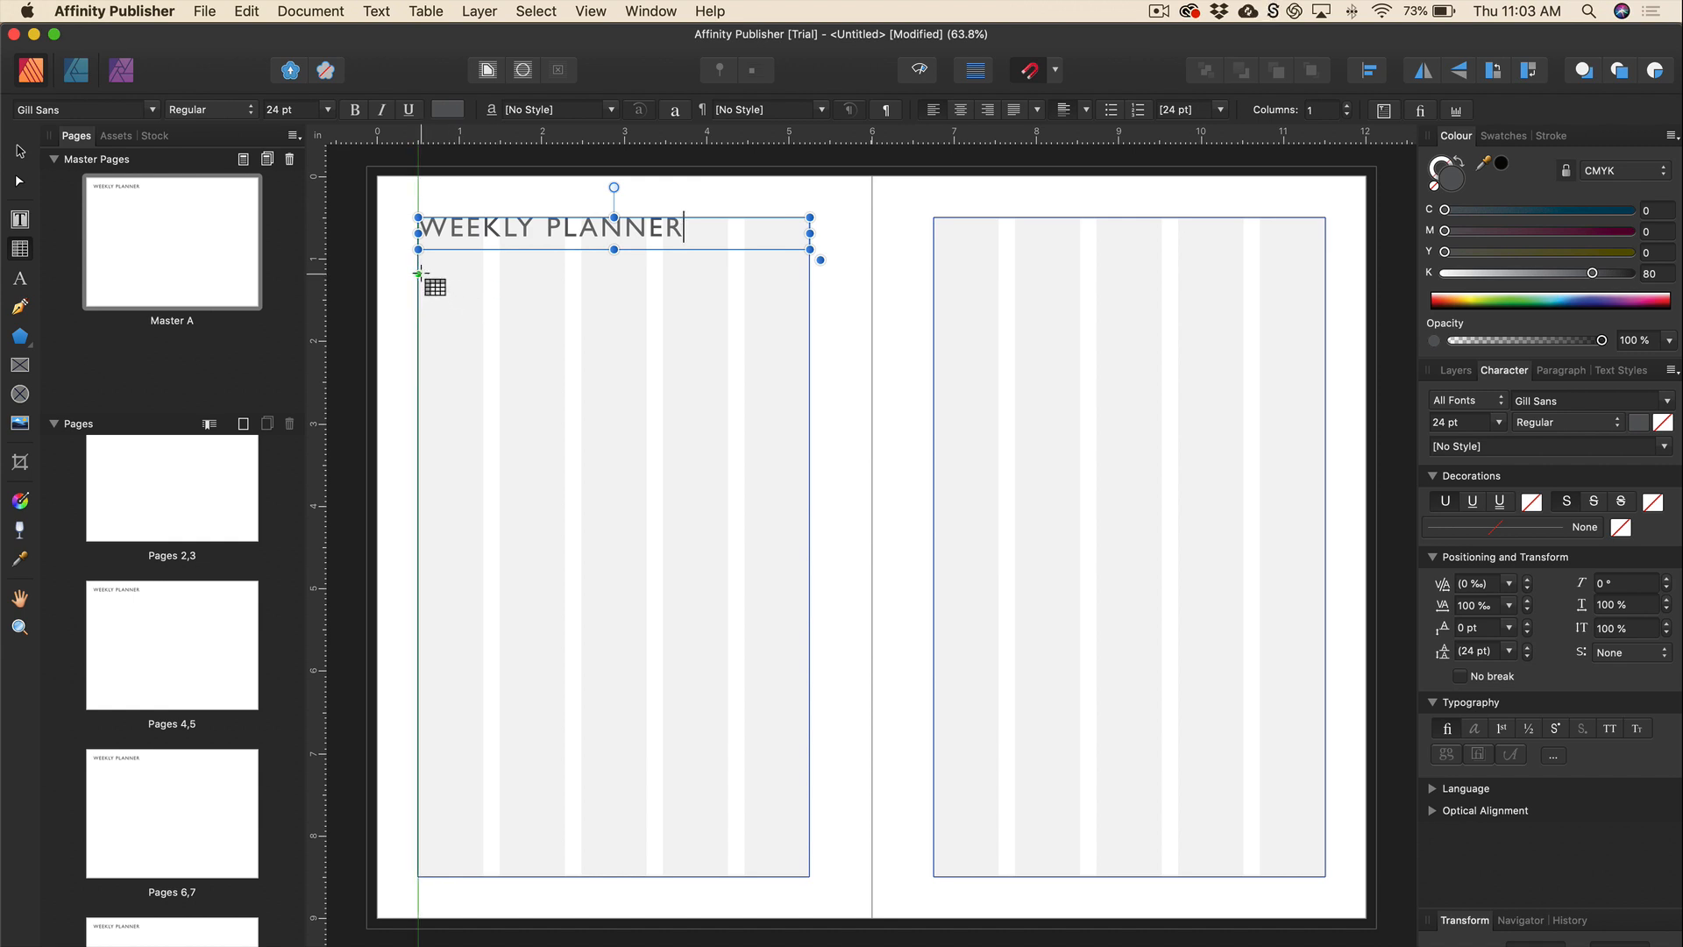
left_click_drag(418, 273, 467, 276)
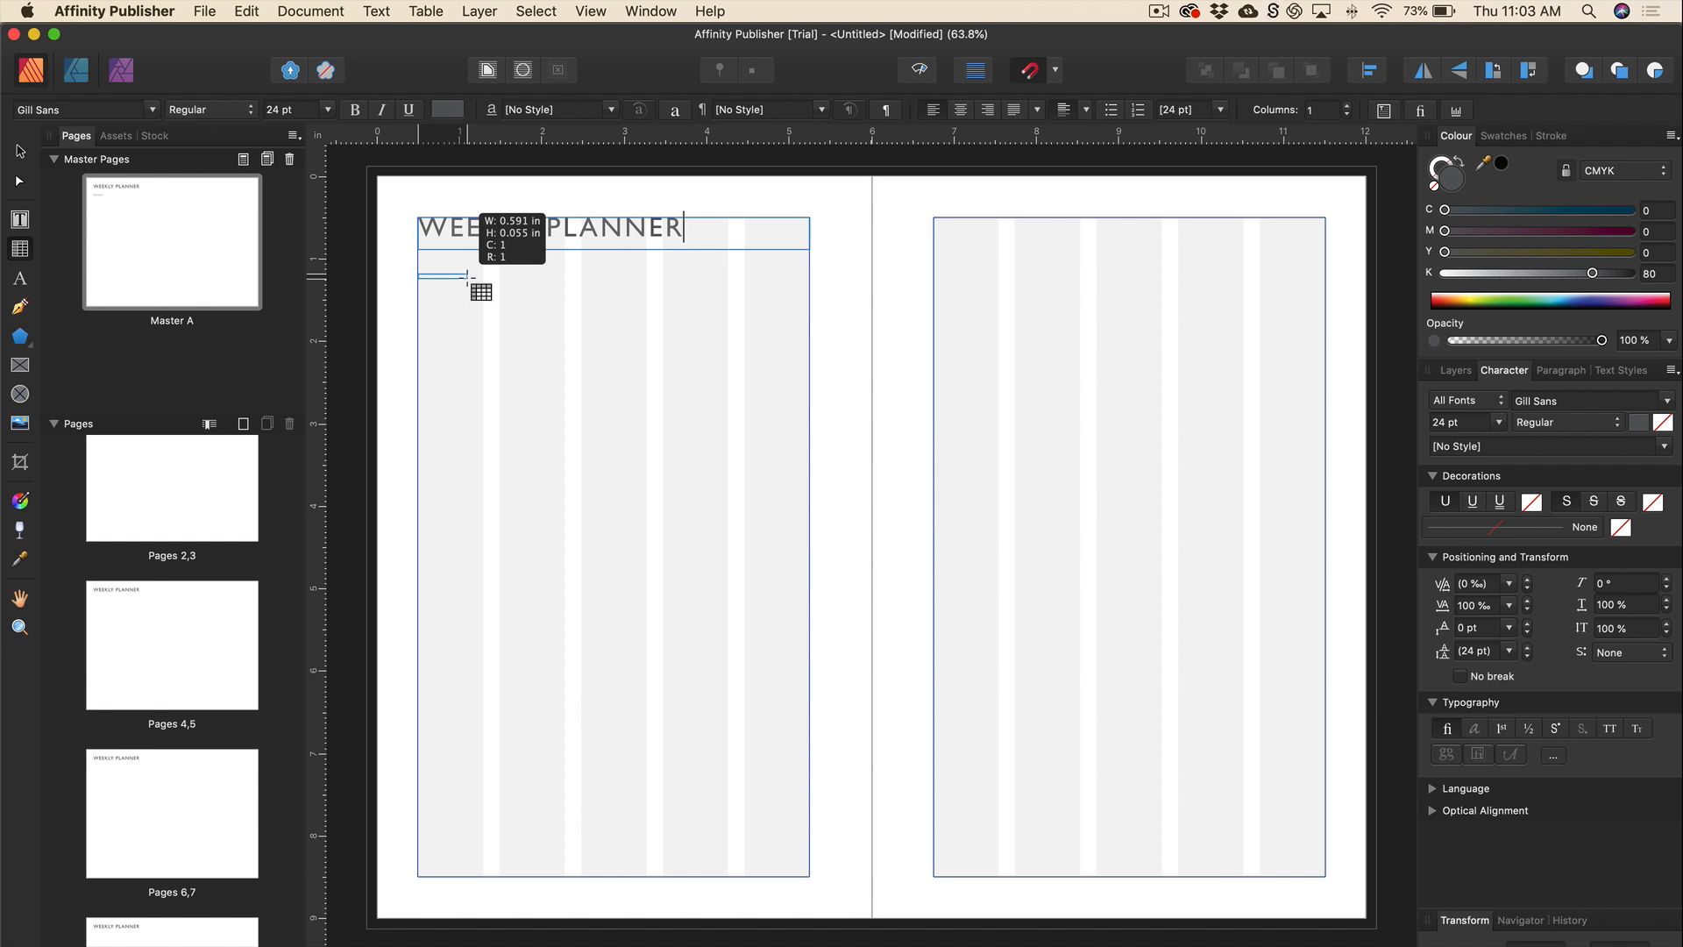
left_click_drag(467, 277, 582, 766)
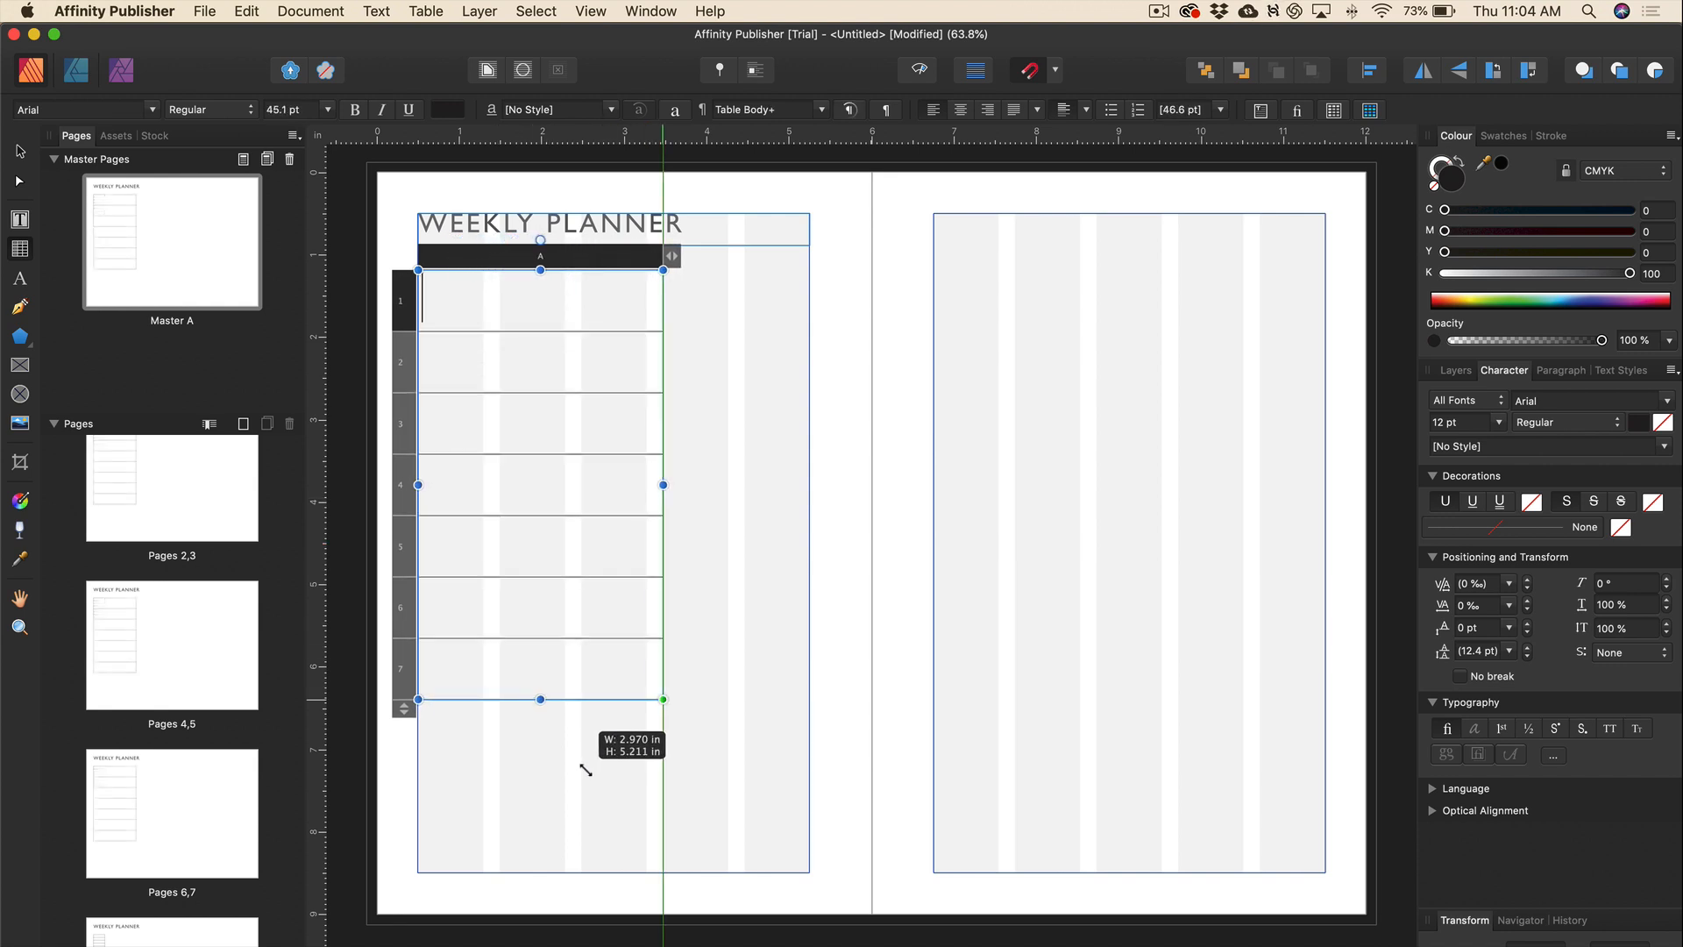
left_click_drag(540, 699, 550, 871)
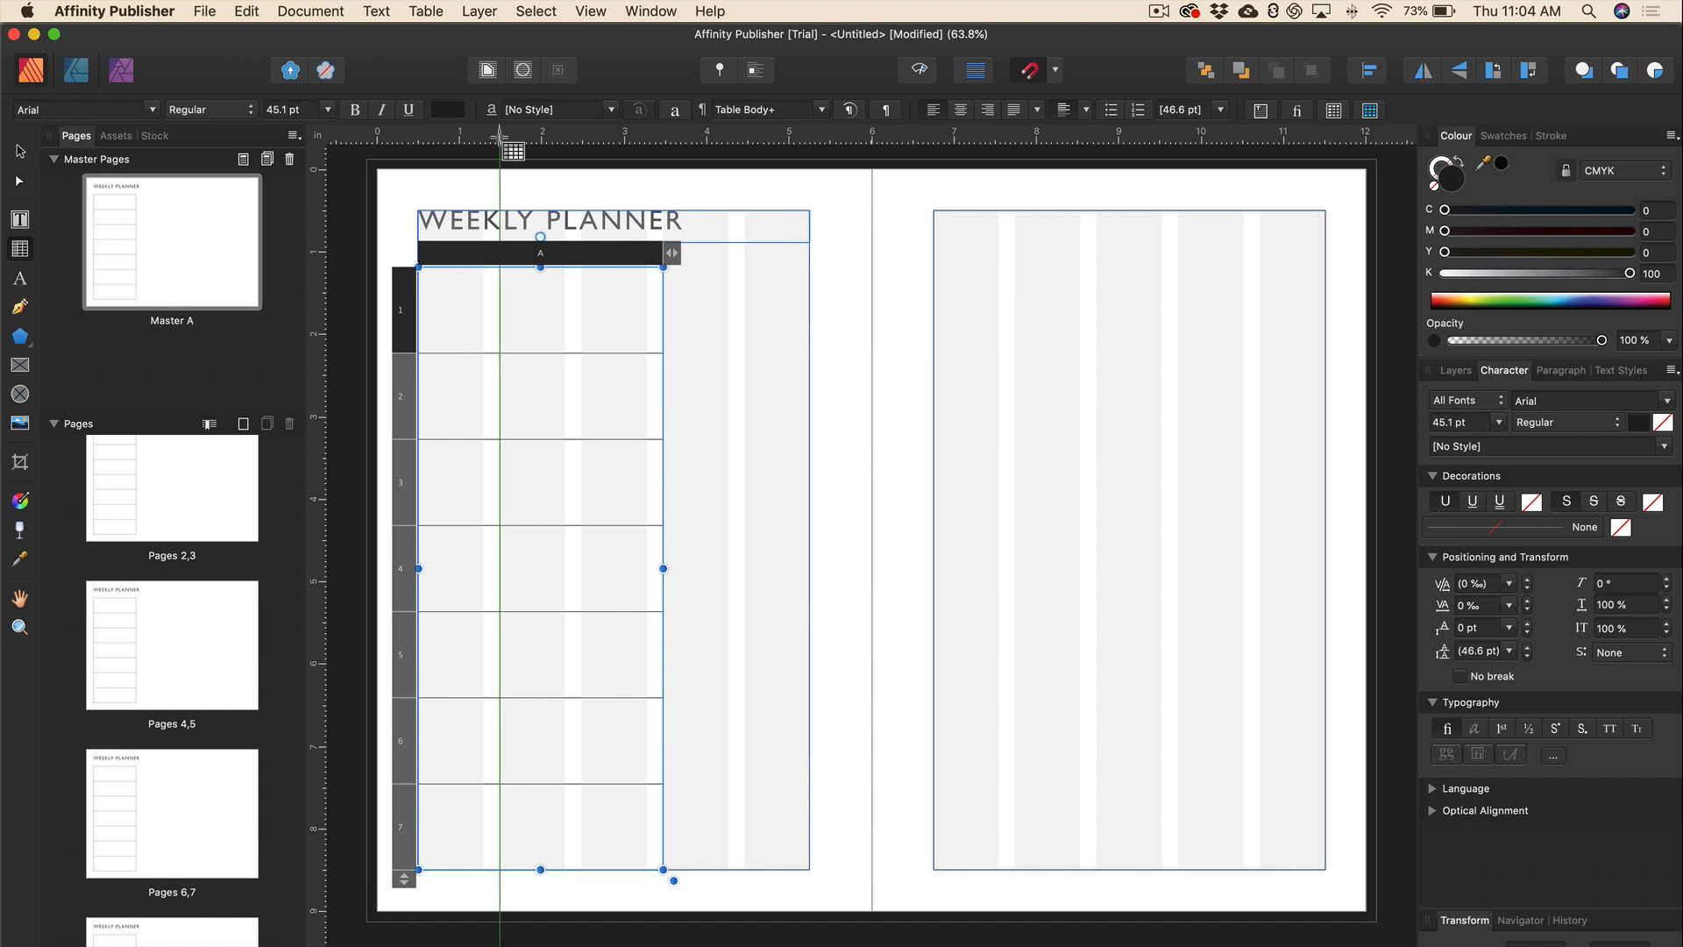
type("SUNDAY")
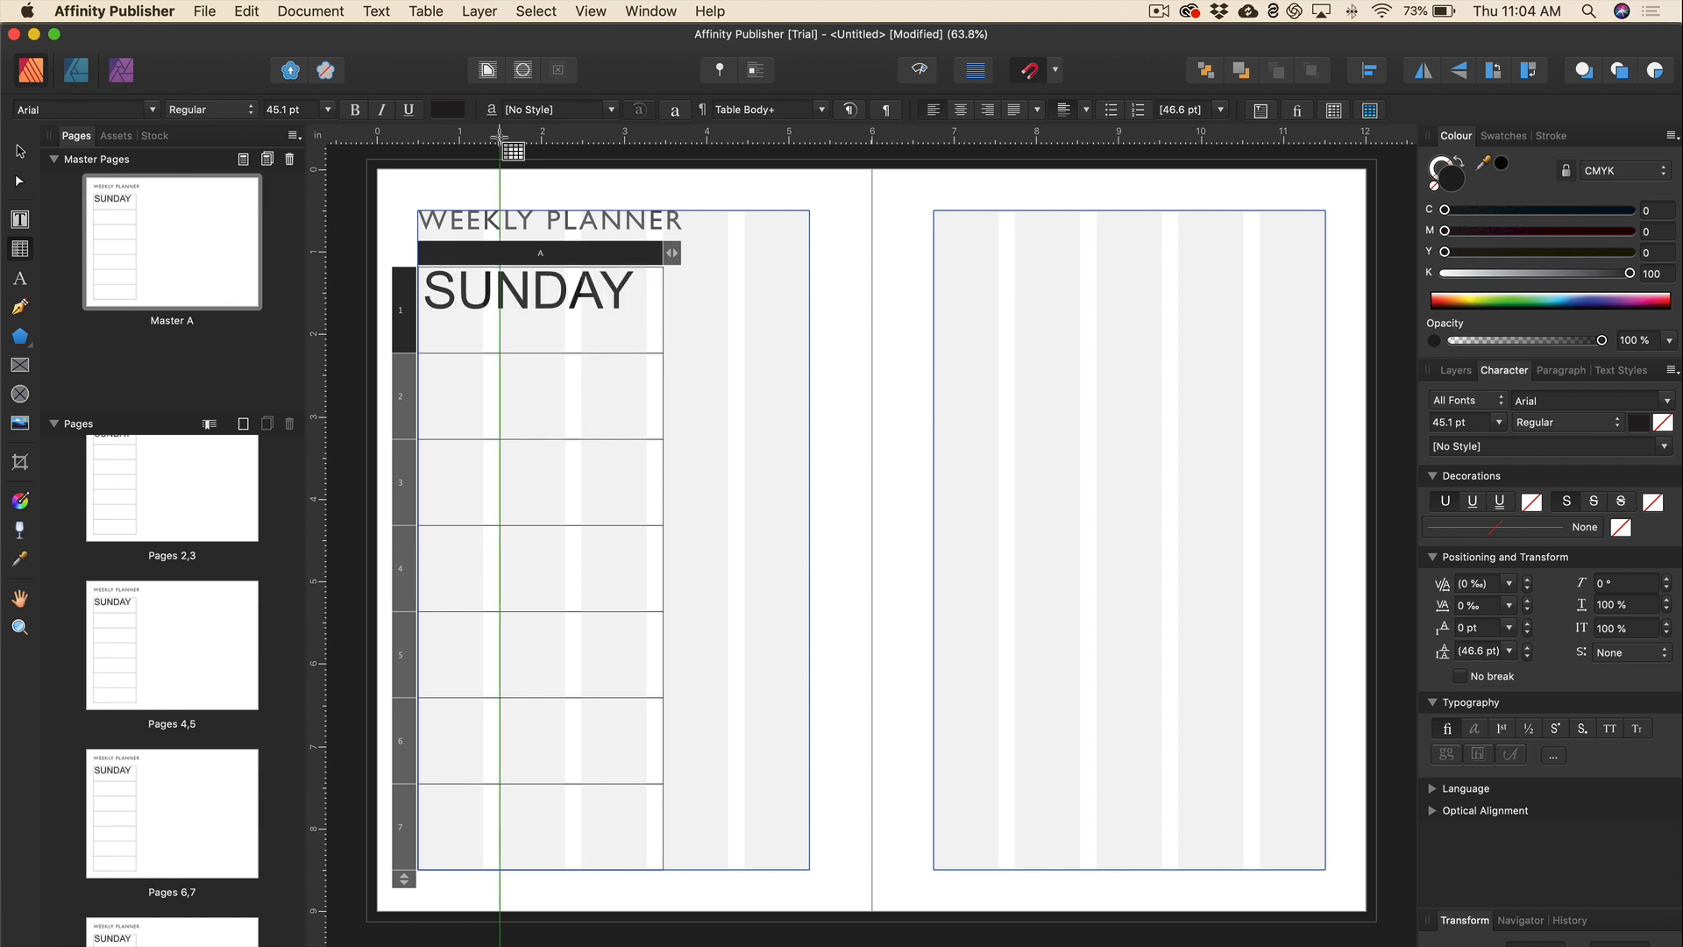
Set SUNDAY to 12 pt and paste it into row 2, changing it to MONDAY.
double_click(597, 296)
key("super+c")
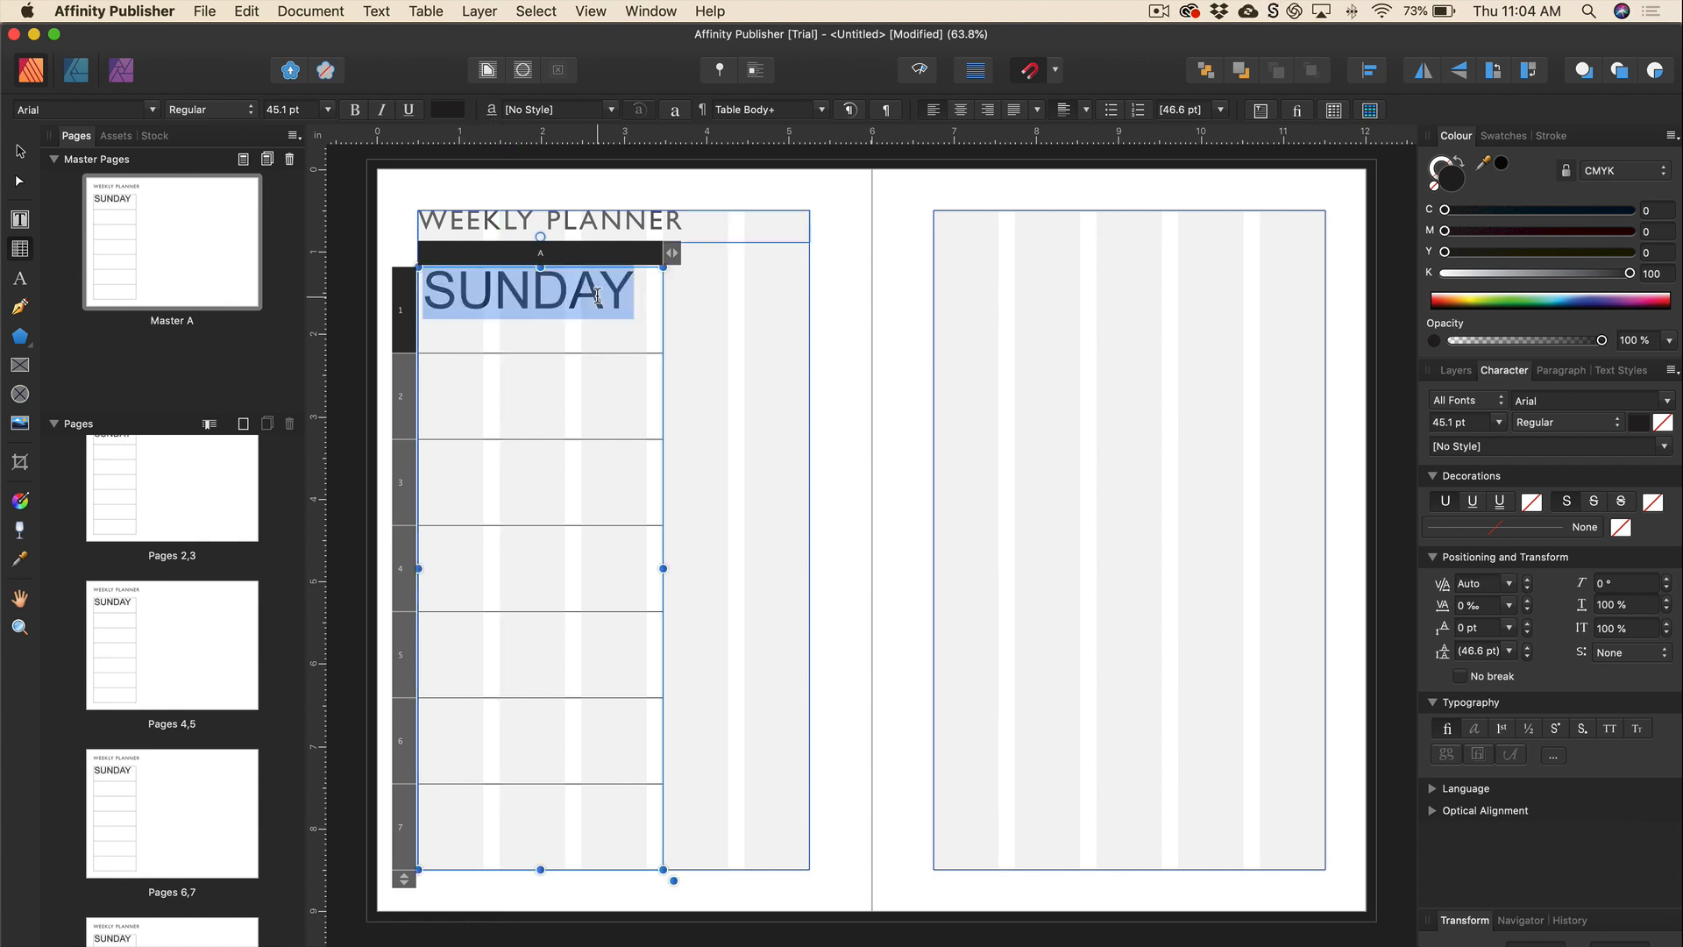
left_click(327, 109)
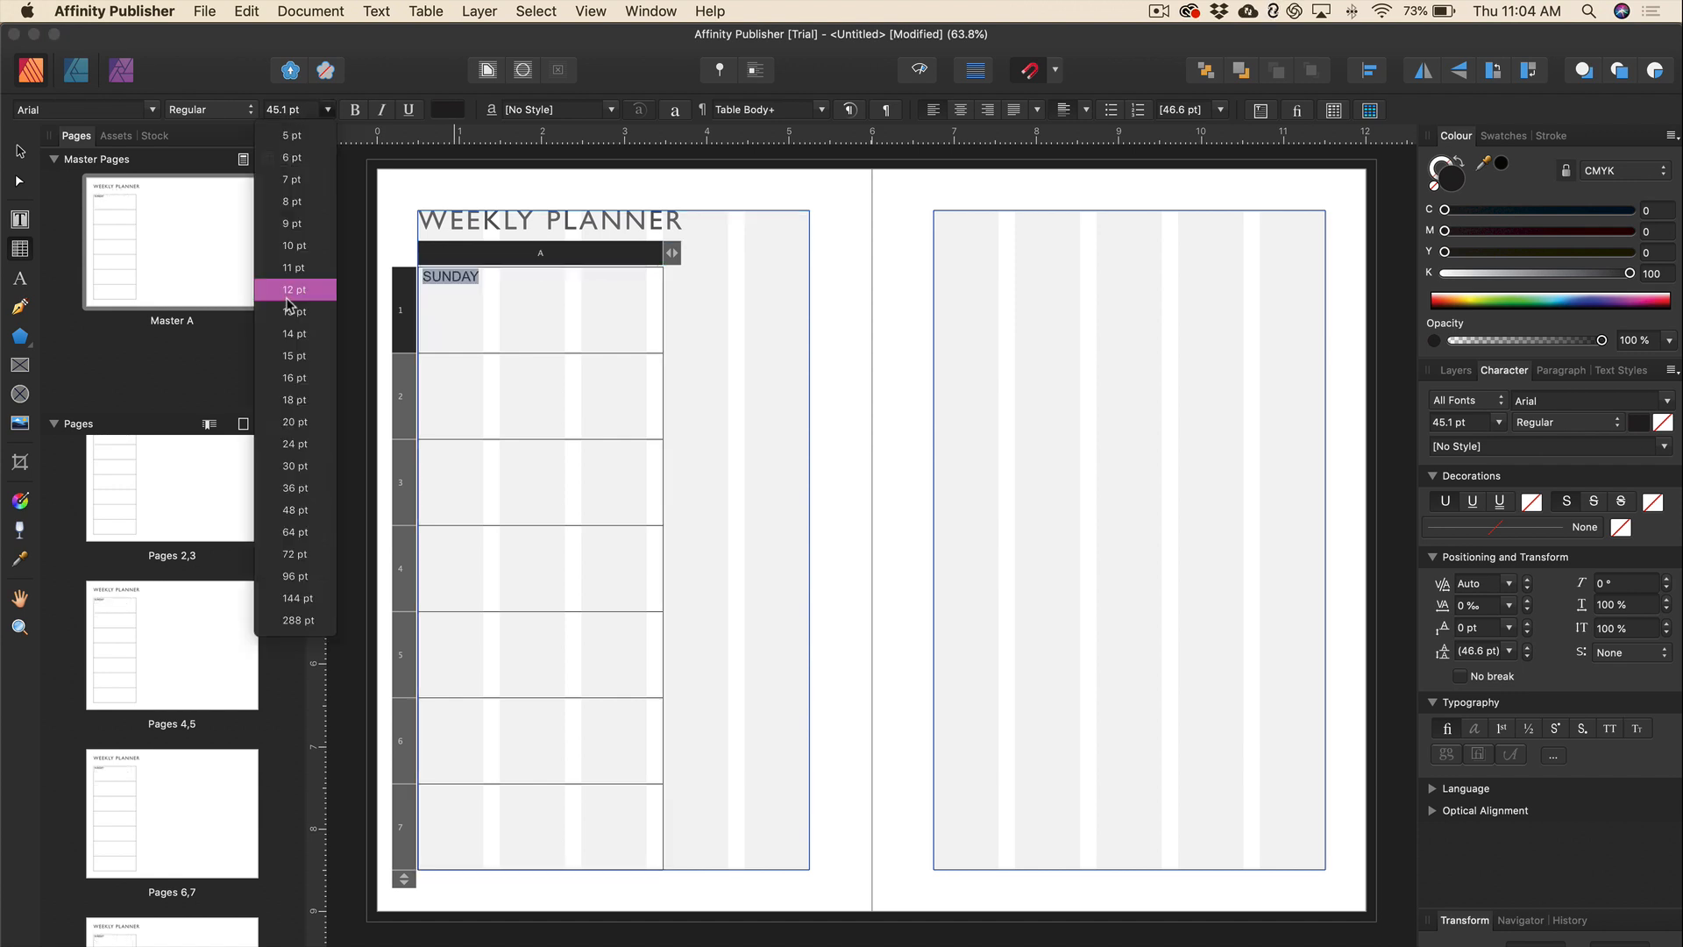
left_click(288, 296)
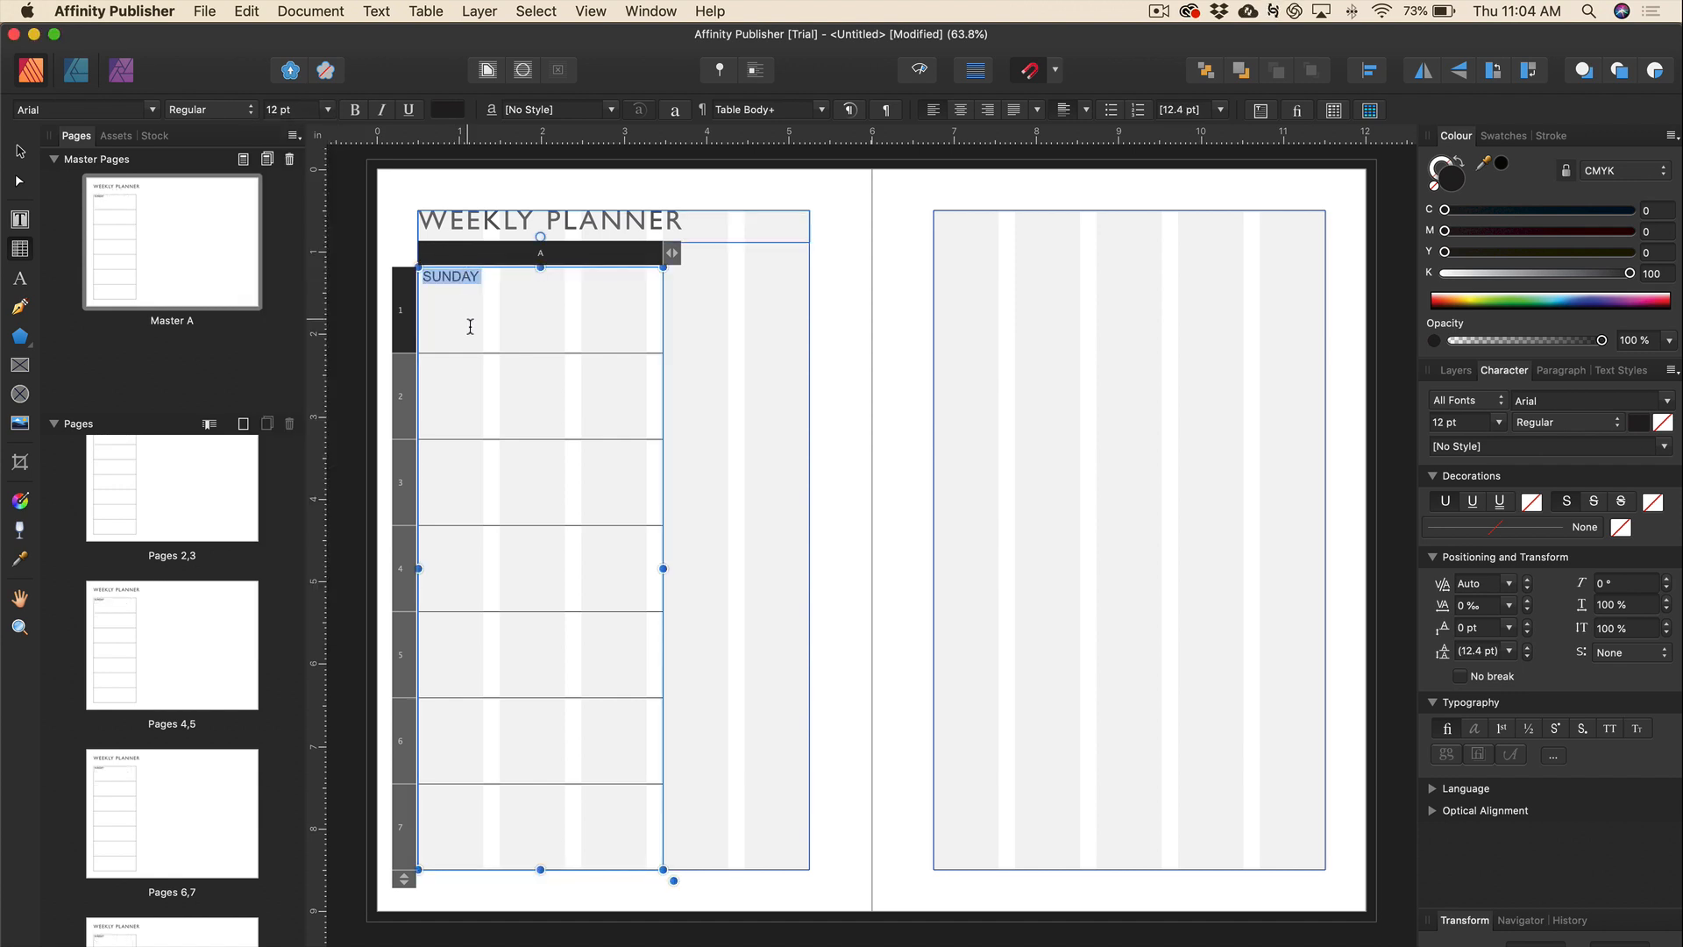
left_click(454, 369)
key("super+v")
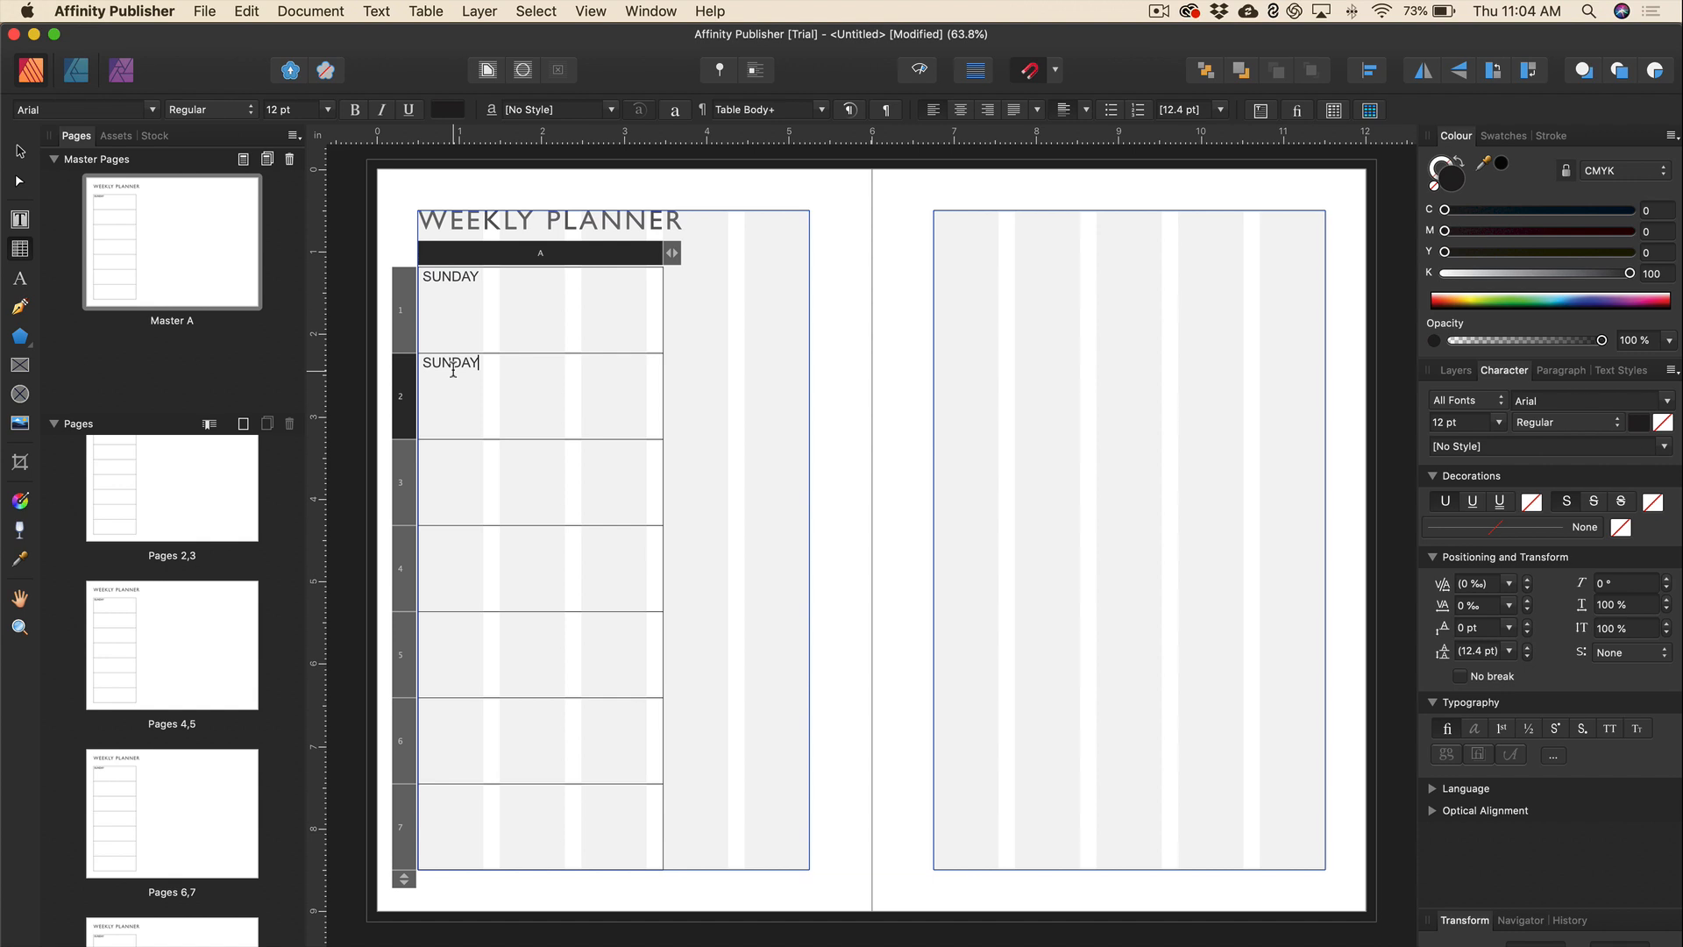
left_click_drag(450, 361, 423, 363)
type("MON")
key("Delete")
Paste the label into rows 3–5 and rename them TUESDAY, WEDNESDAY and THURSDAY.
left_click(438, 448)
key("super+v")
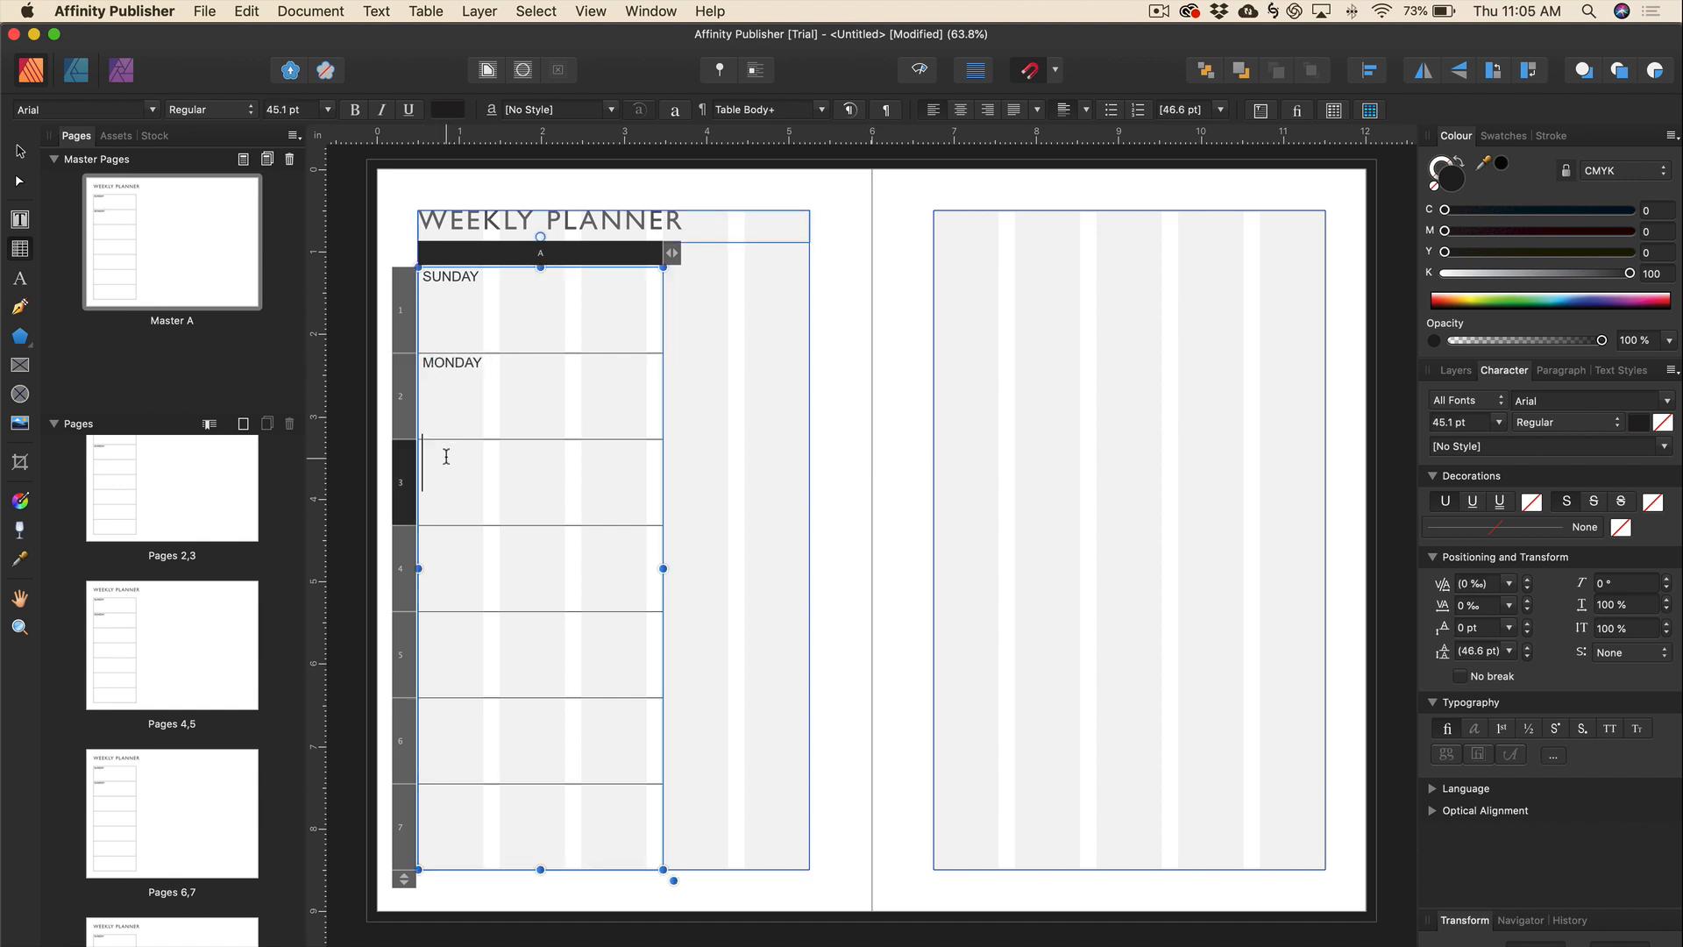
left_click_drag(448, 449, 423, 449)
type("TUESDAY")
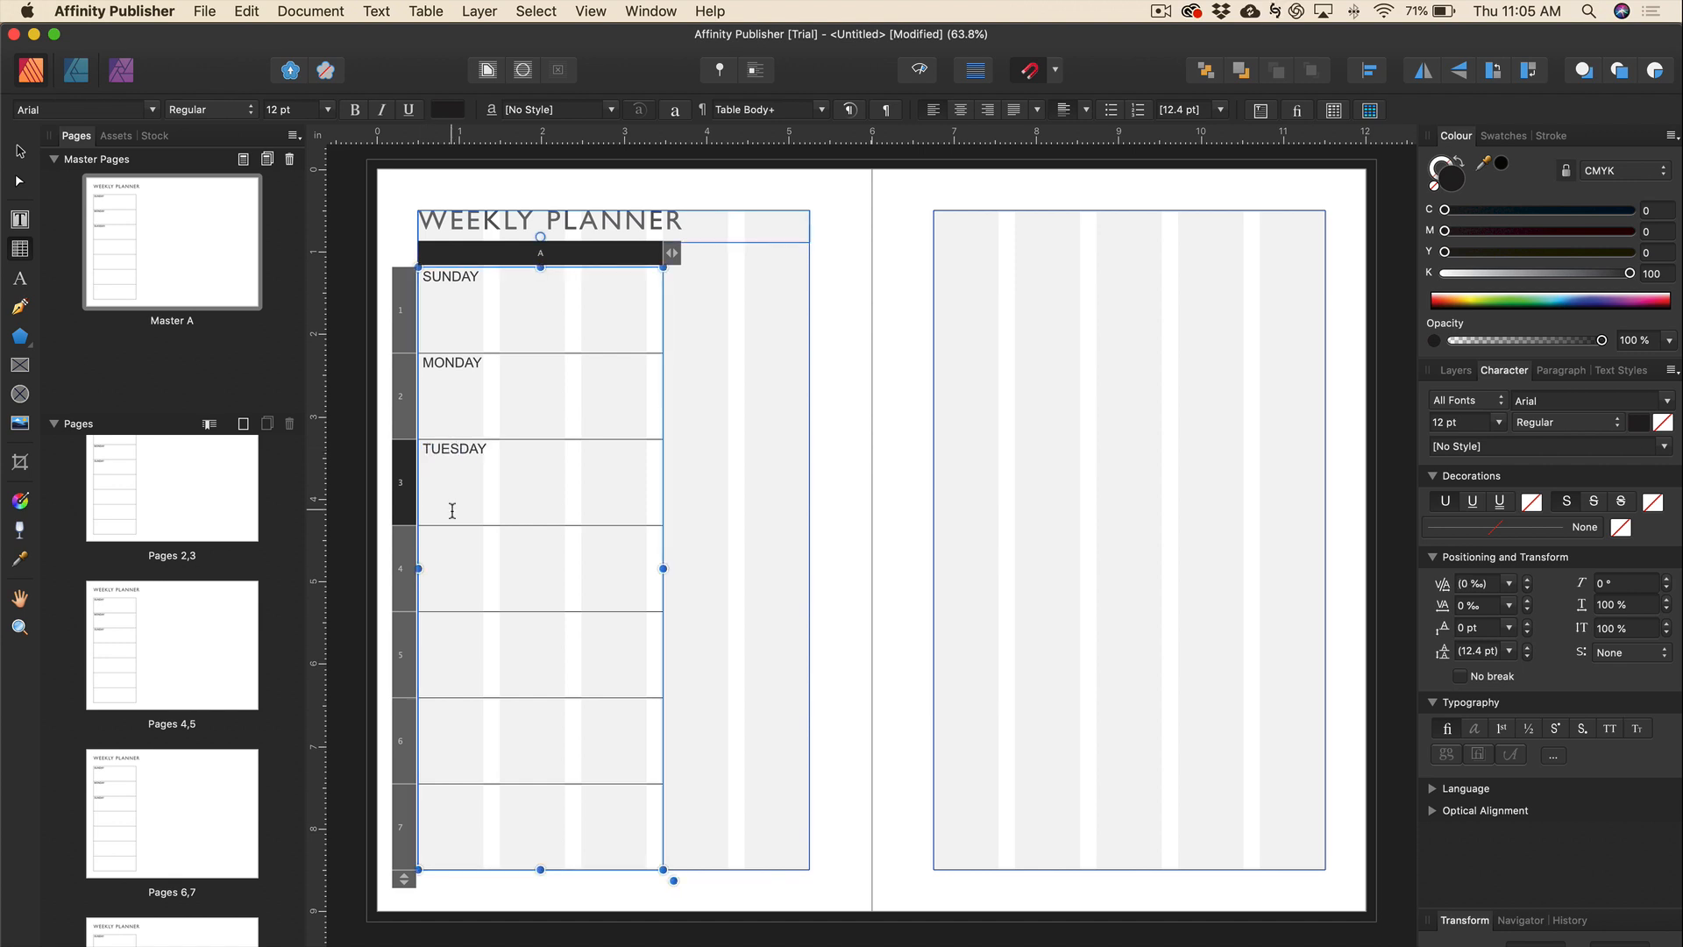
left_click(442, 537)
key("super+v")
left_click_drag(452, 536, 425, 536)
type("WEDNES")
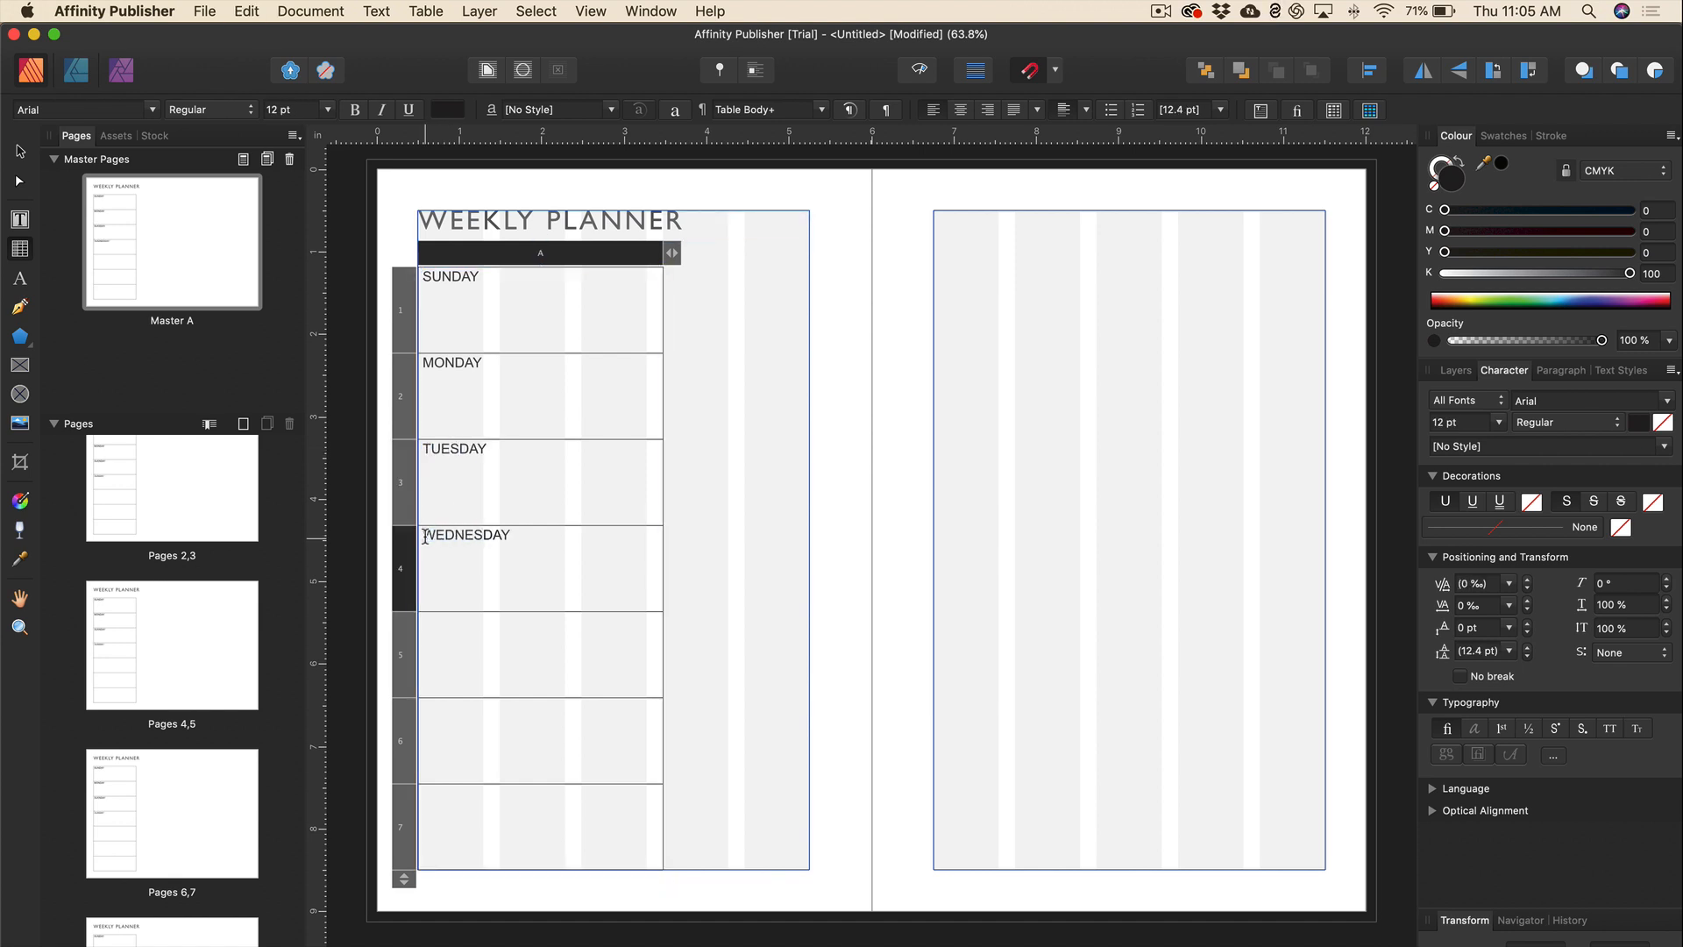
left_click(436, 624)
key("super+v")
left_click_drag(452, 622, 423, 622)
type("THURS")
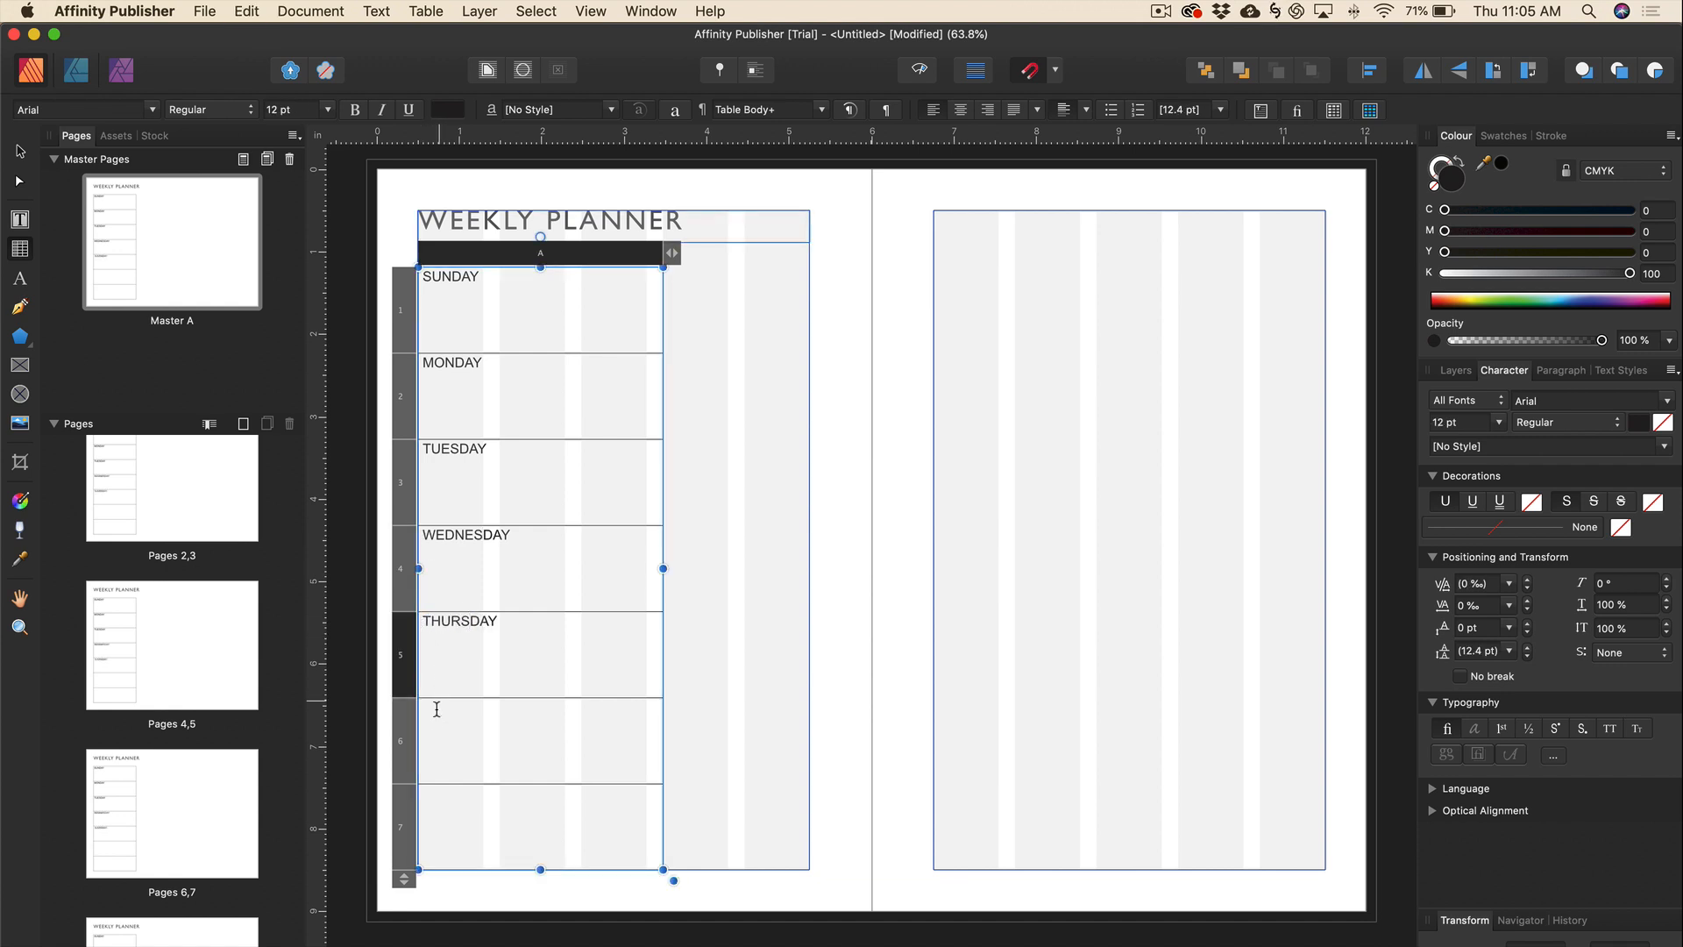
Paste the label into rows 6 and 7 as FRIDAY and SATURDAY, then select all cells.
left_click(436, 717)
key("super+v")
left_click_drag(455, 708, 423, 710)
type("FRI")
left_click(432, 797)
key("super+v")
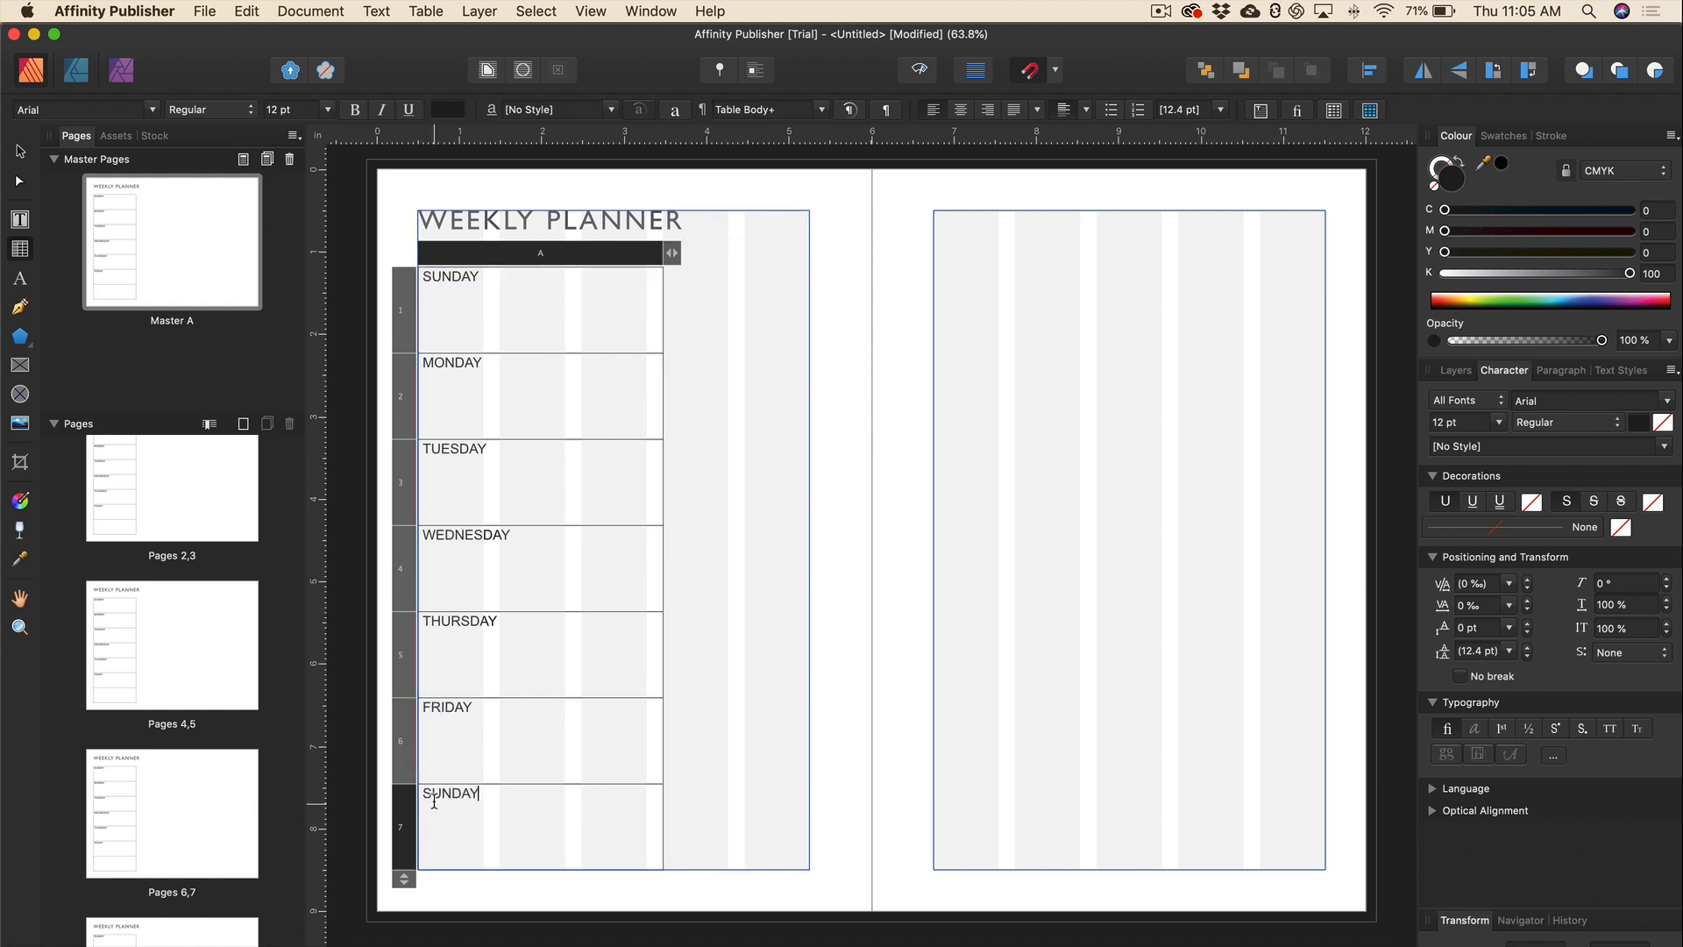
left_click_drag(453, 793, 422, 793)
type("SATUR")
key("super+a")
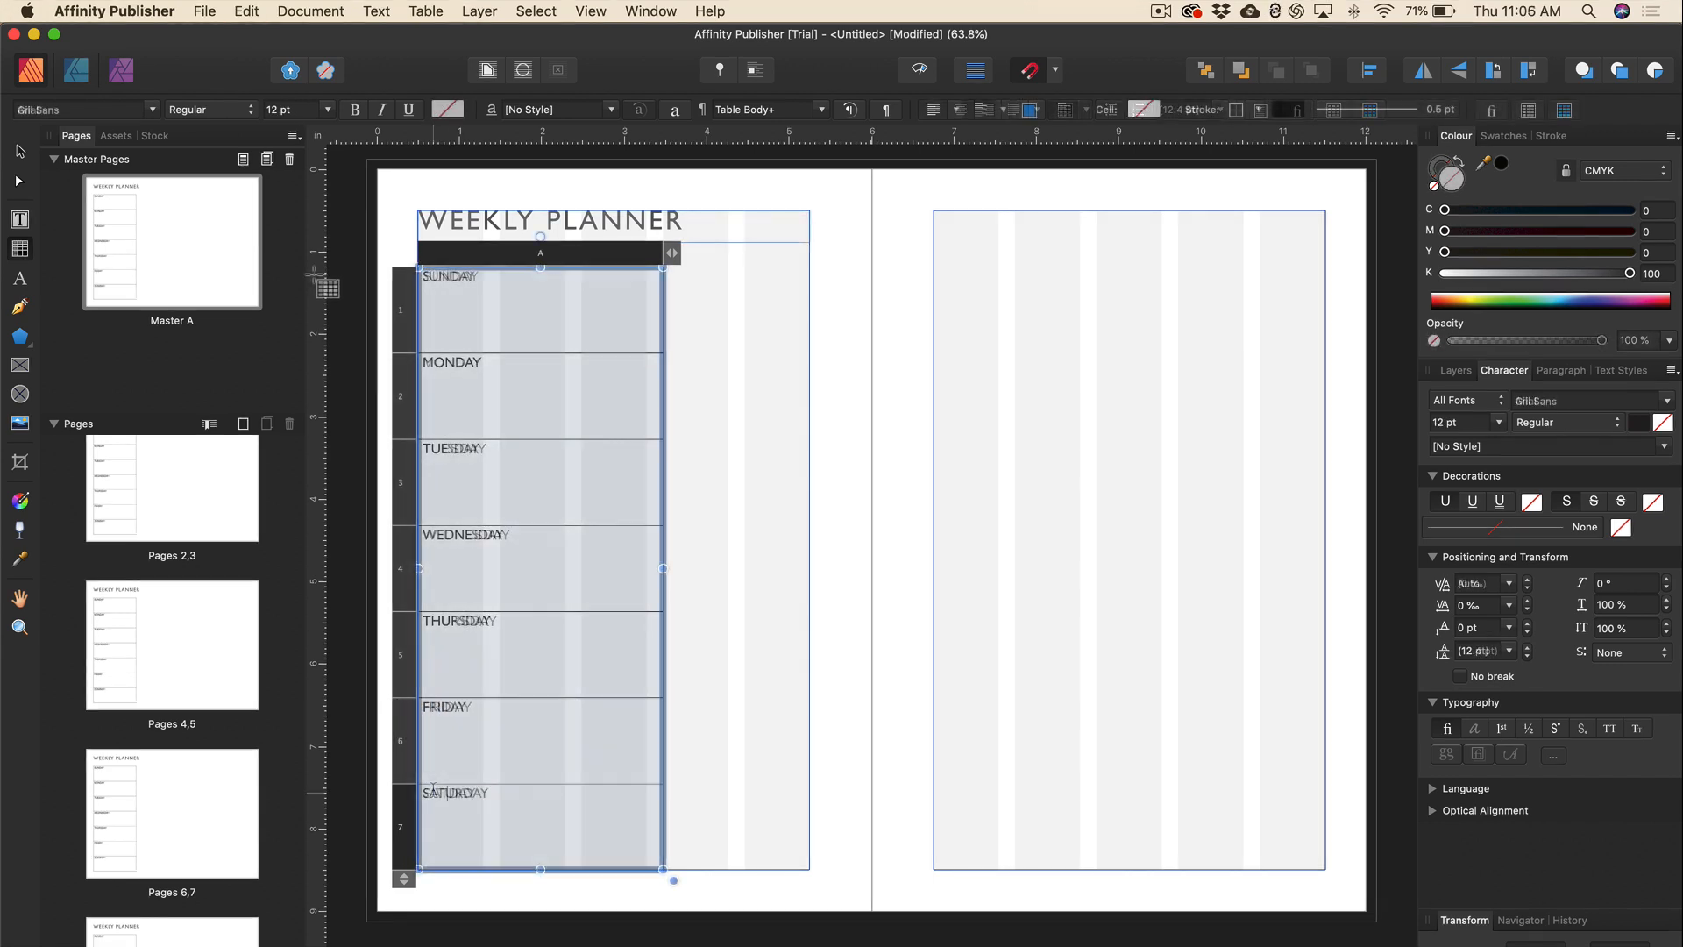
Set all weekday labels to Gill Sans SemiBold at 10 pt.
left_click(251, 114)
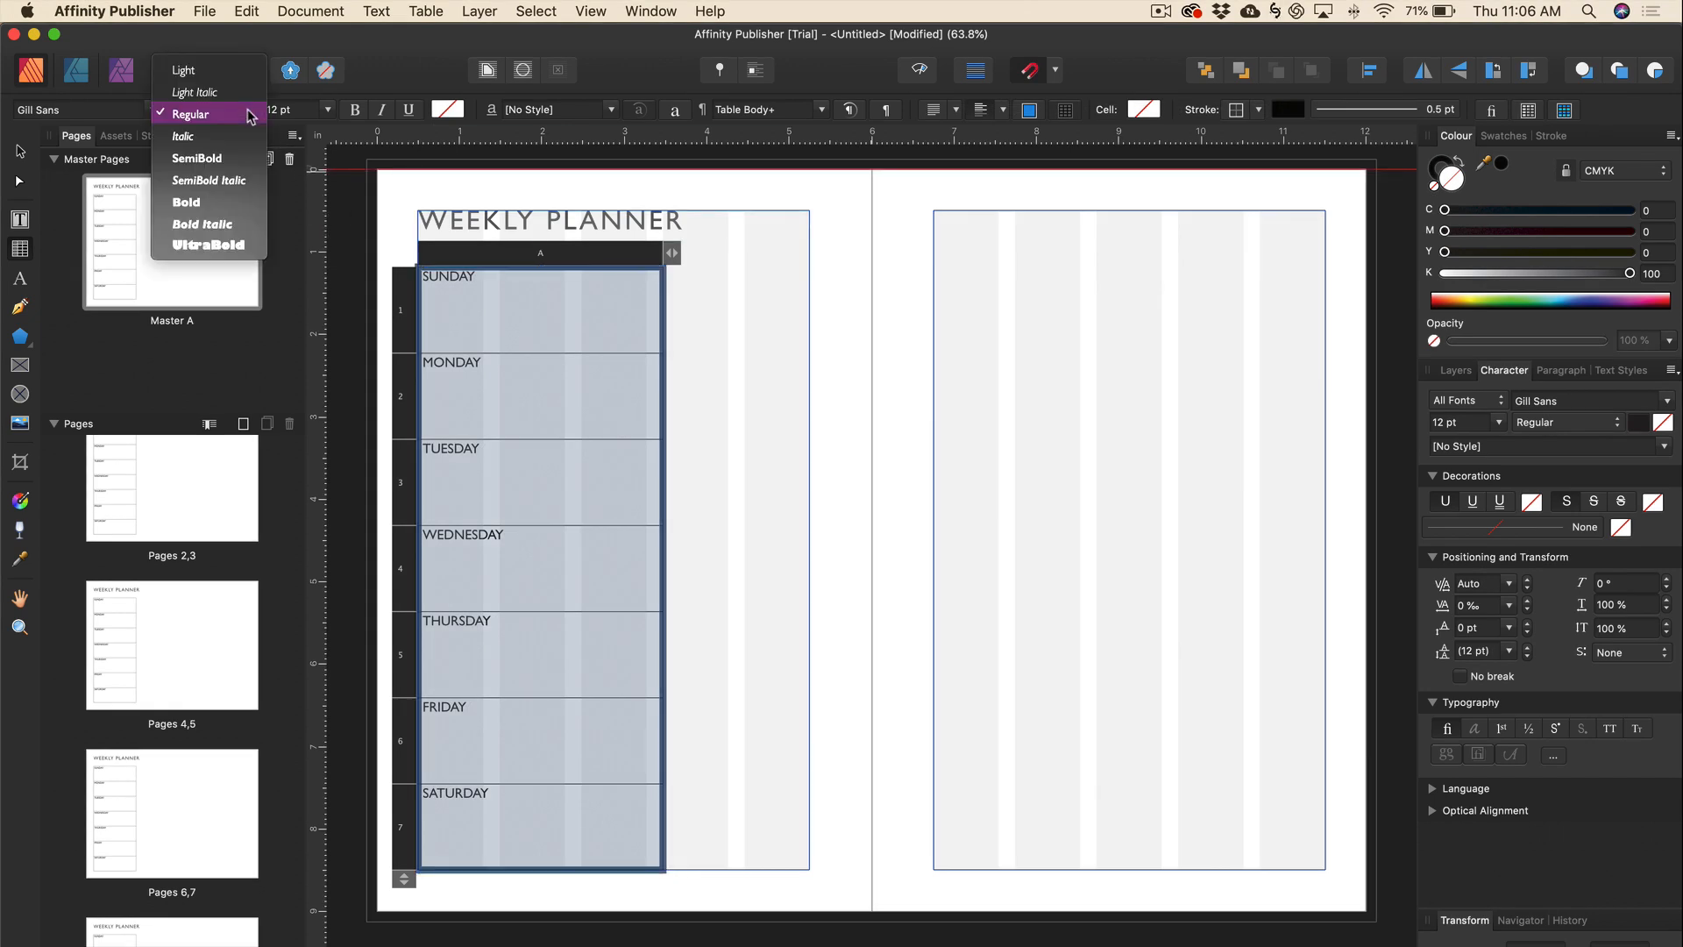
left_click(225, 160)
left_click(327, 110)
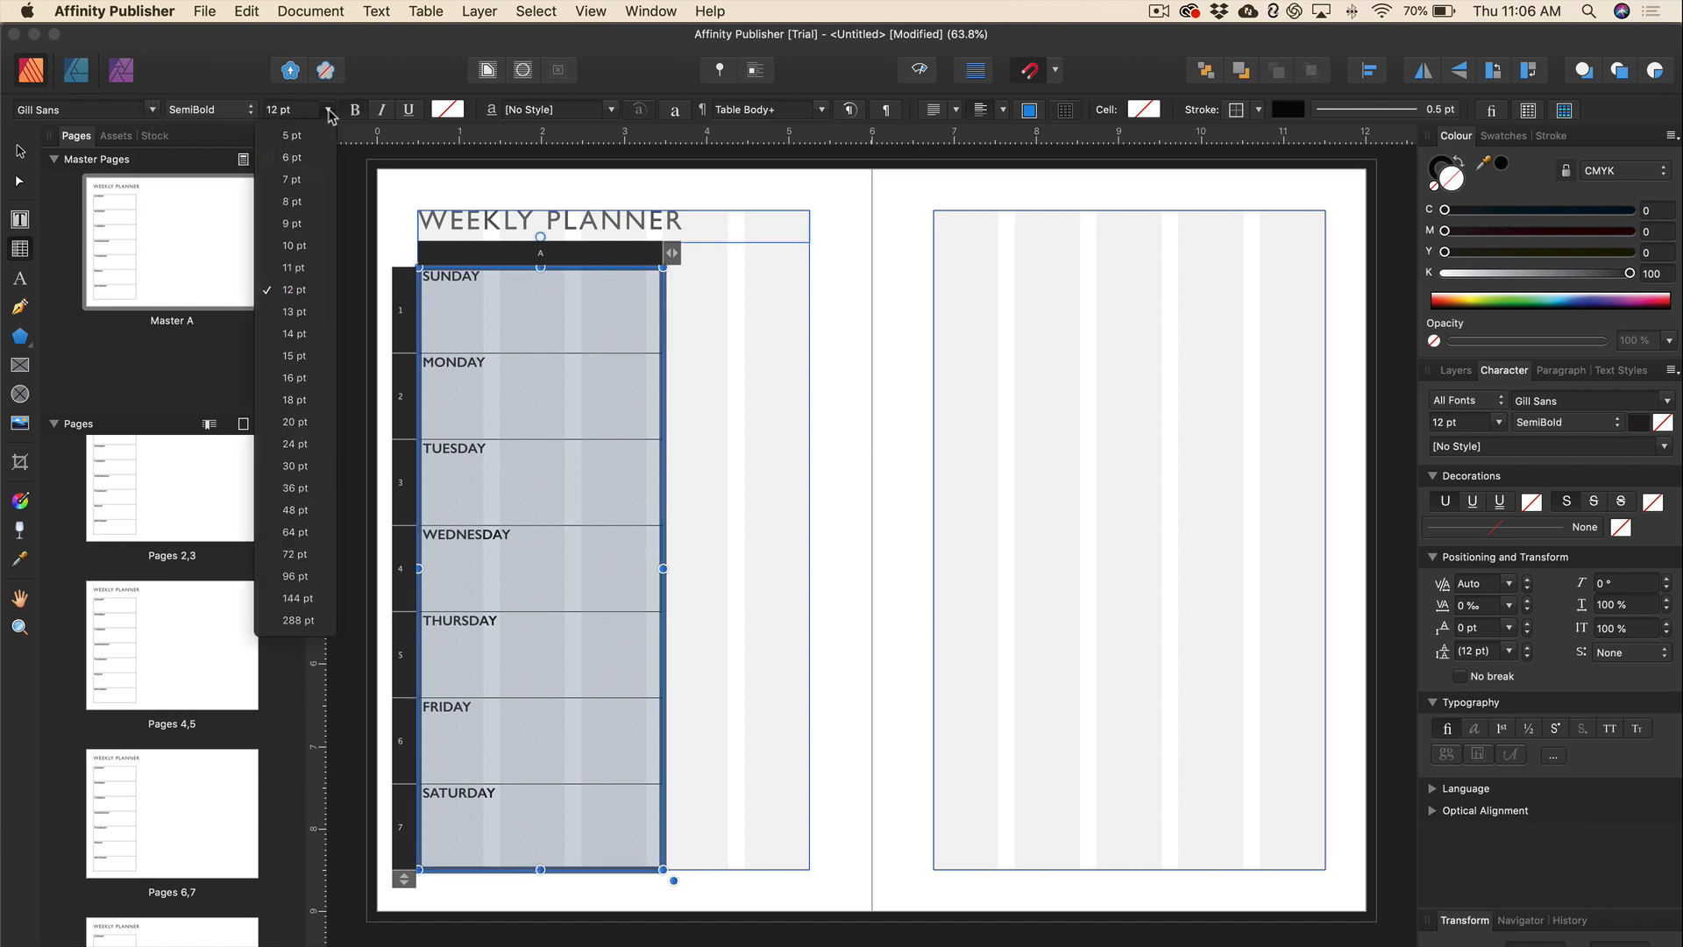
left_click(309, 249)
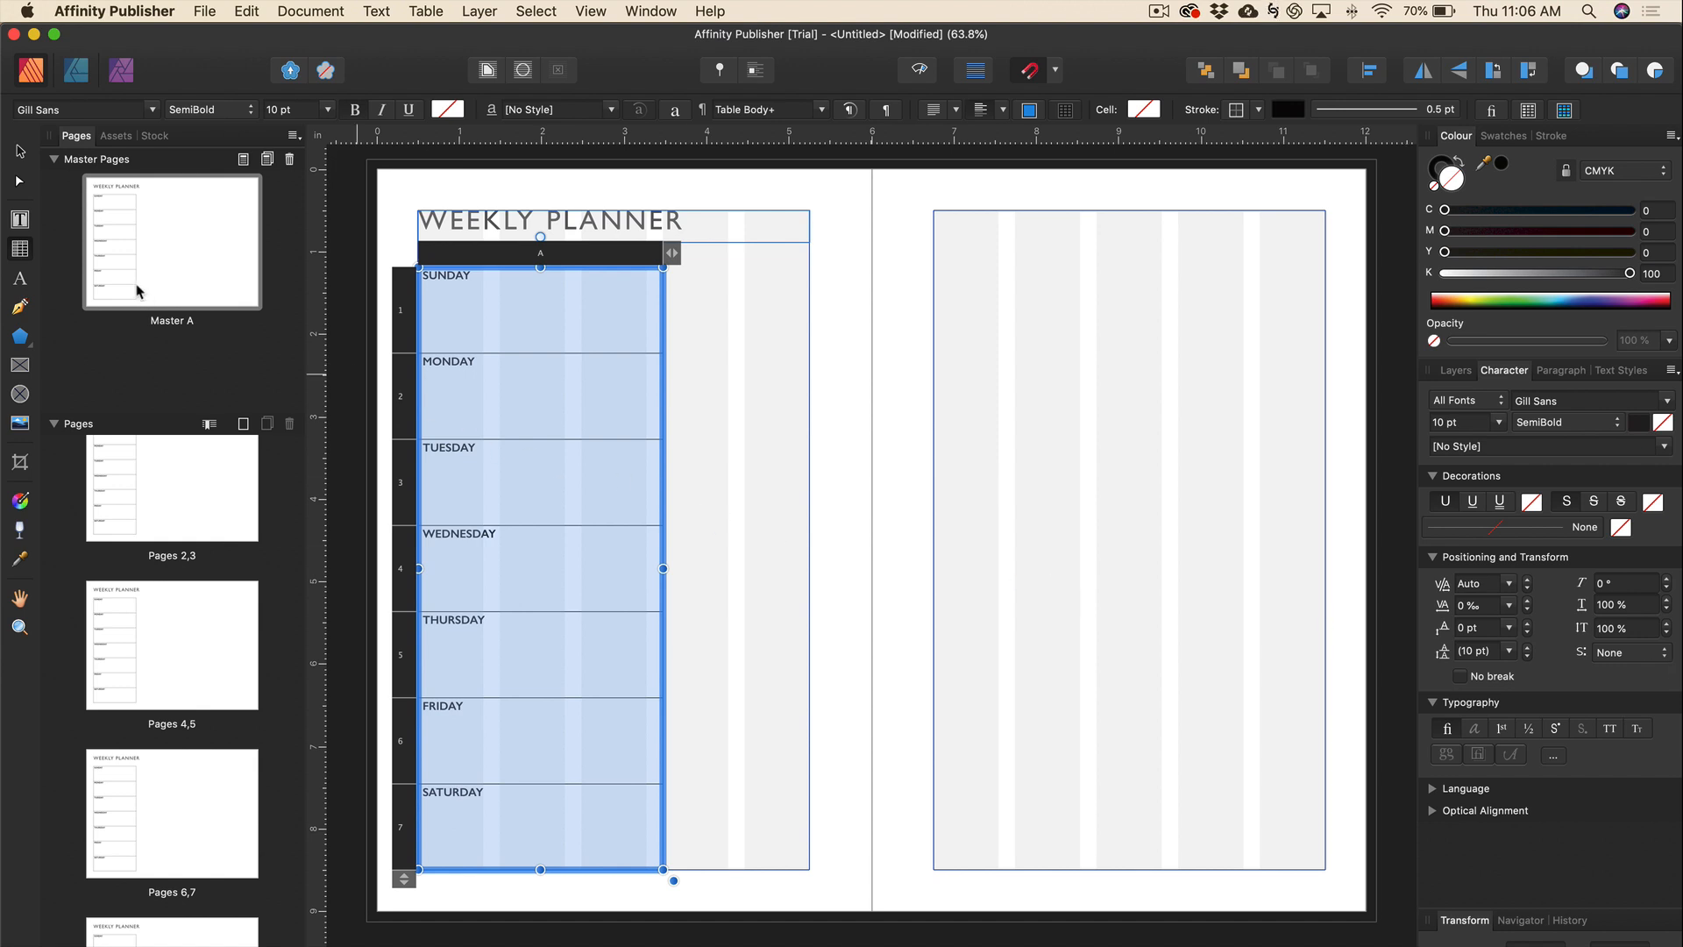
Give all table cell borders a 0.5 pt stroke in grey C0 M0 Y0 K60.
left_click(21, 251)
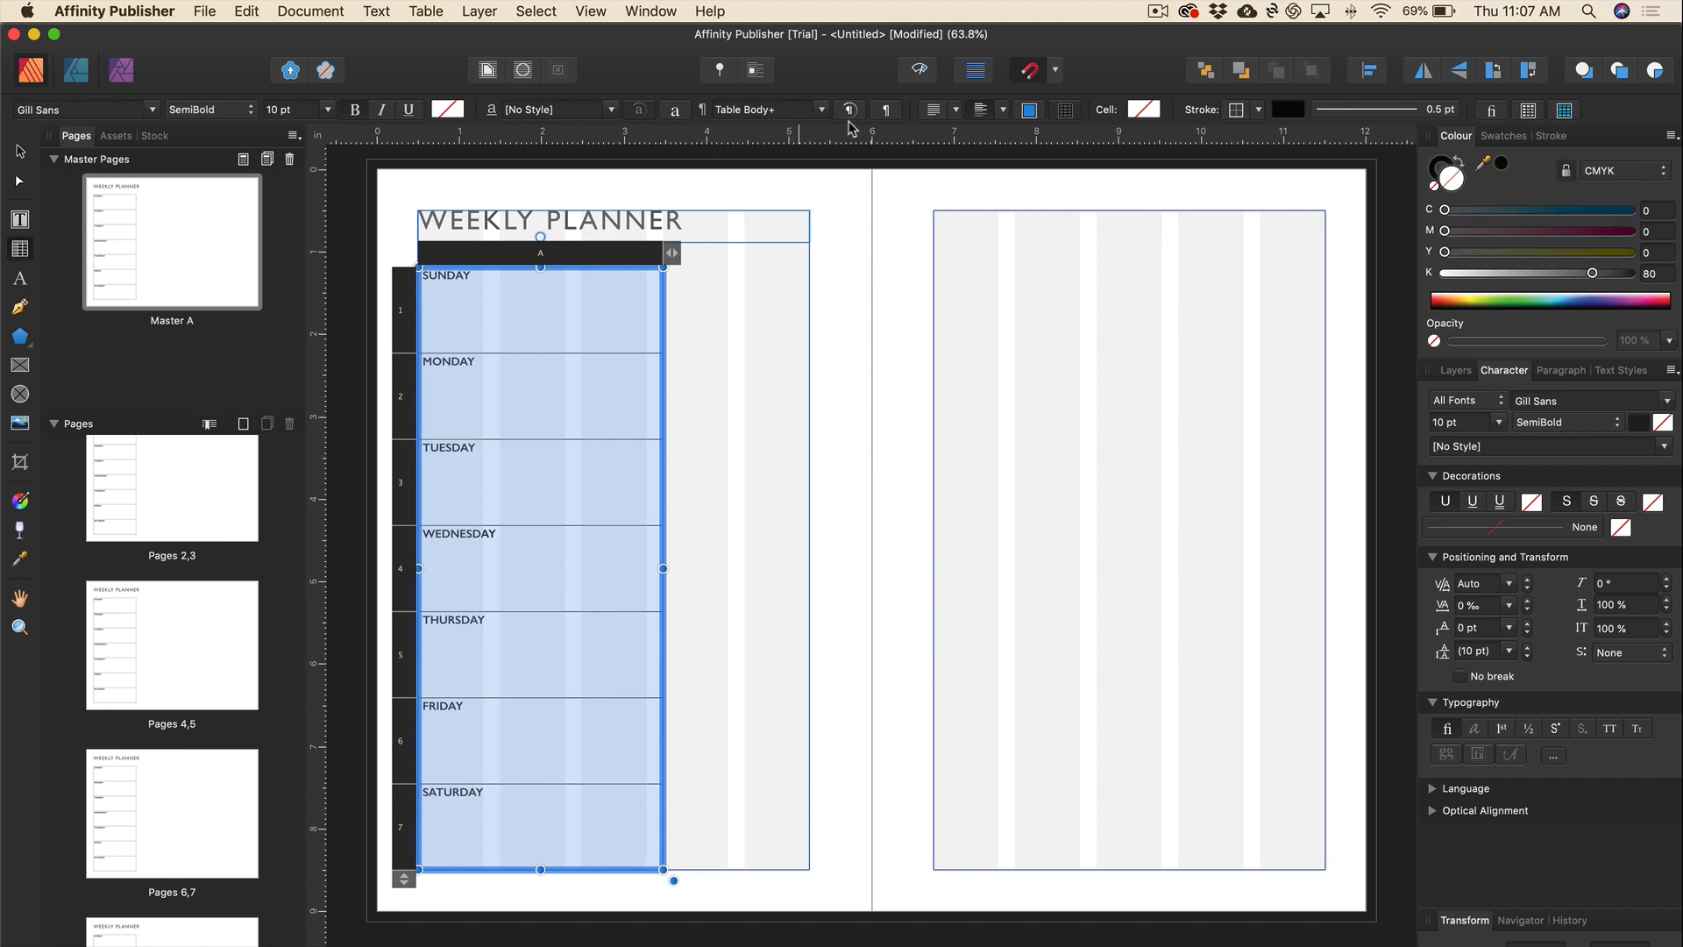
left_click(1528, 111)
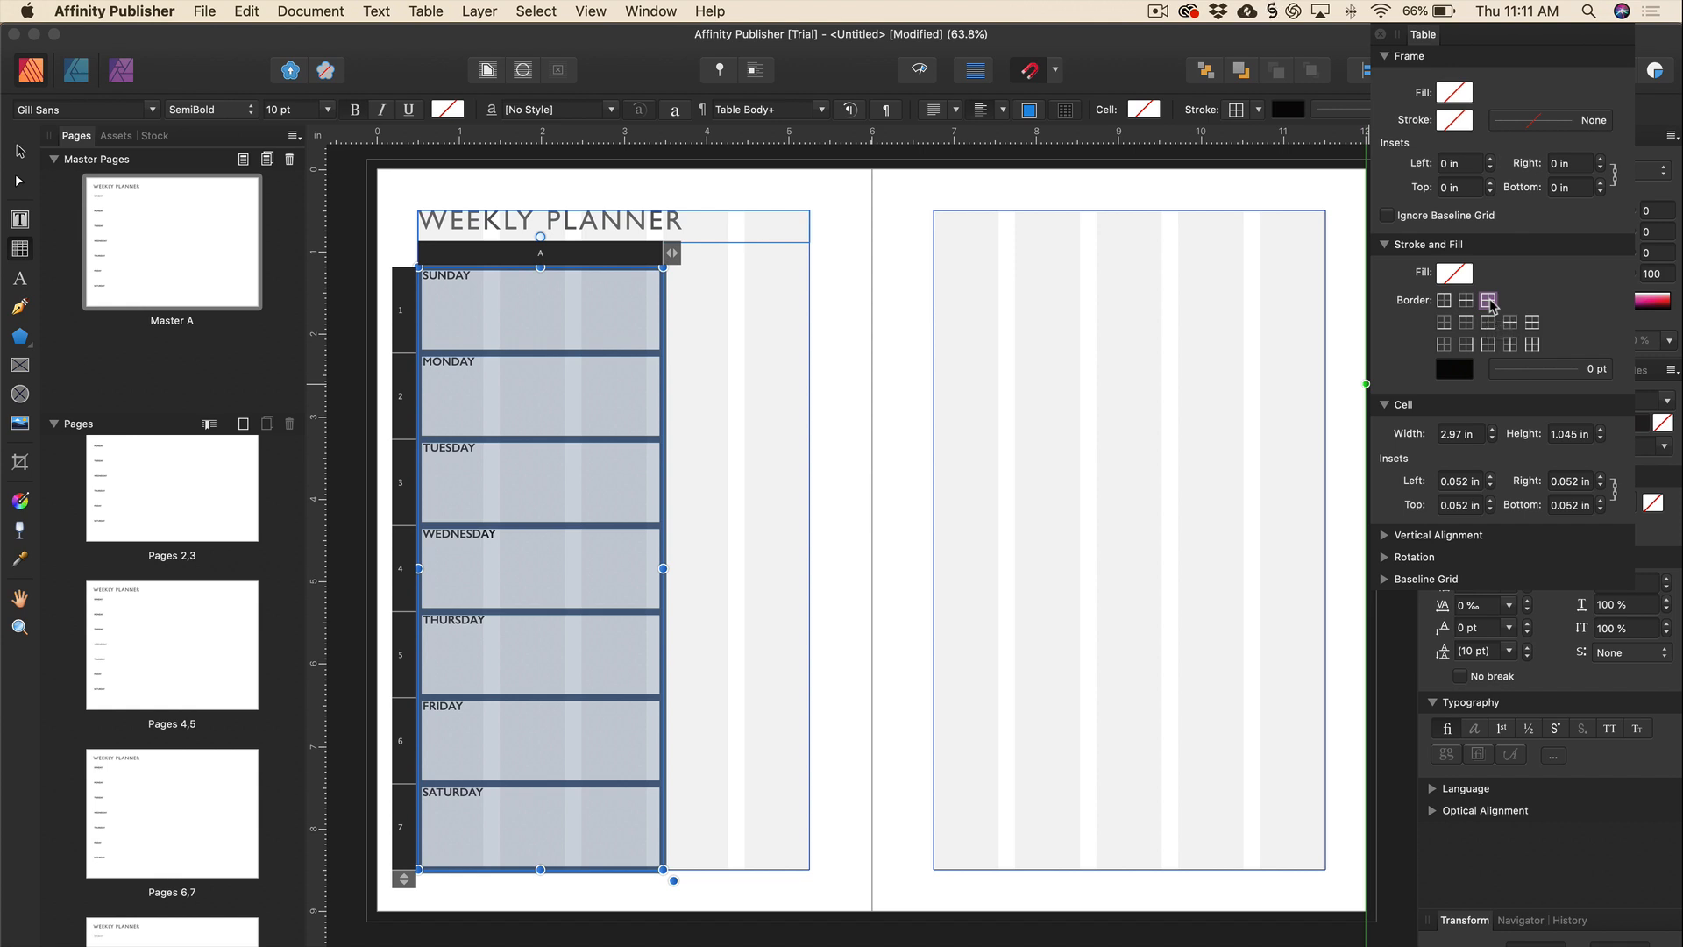
left_click(1510, 373)
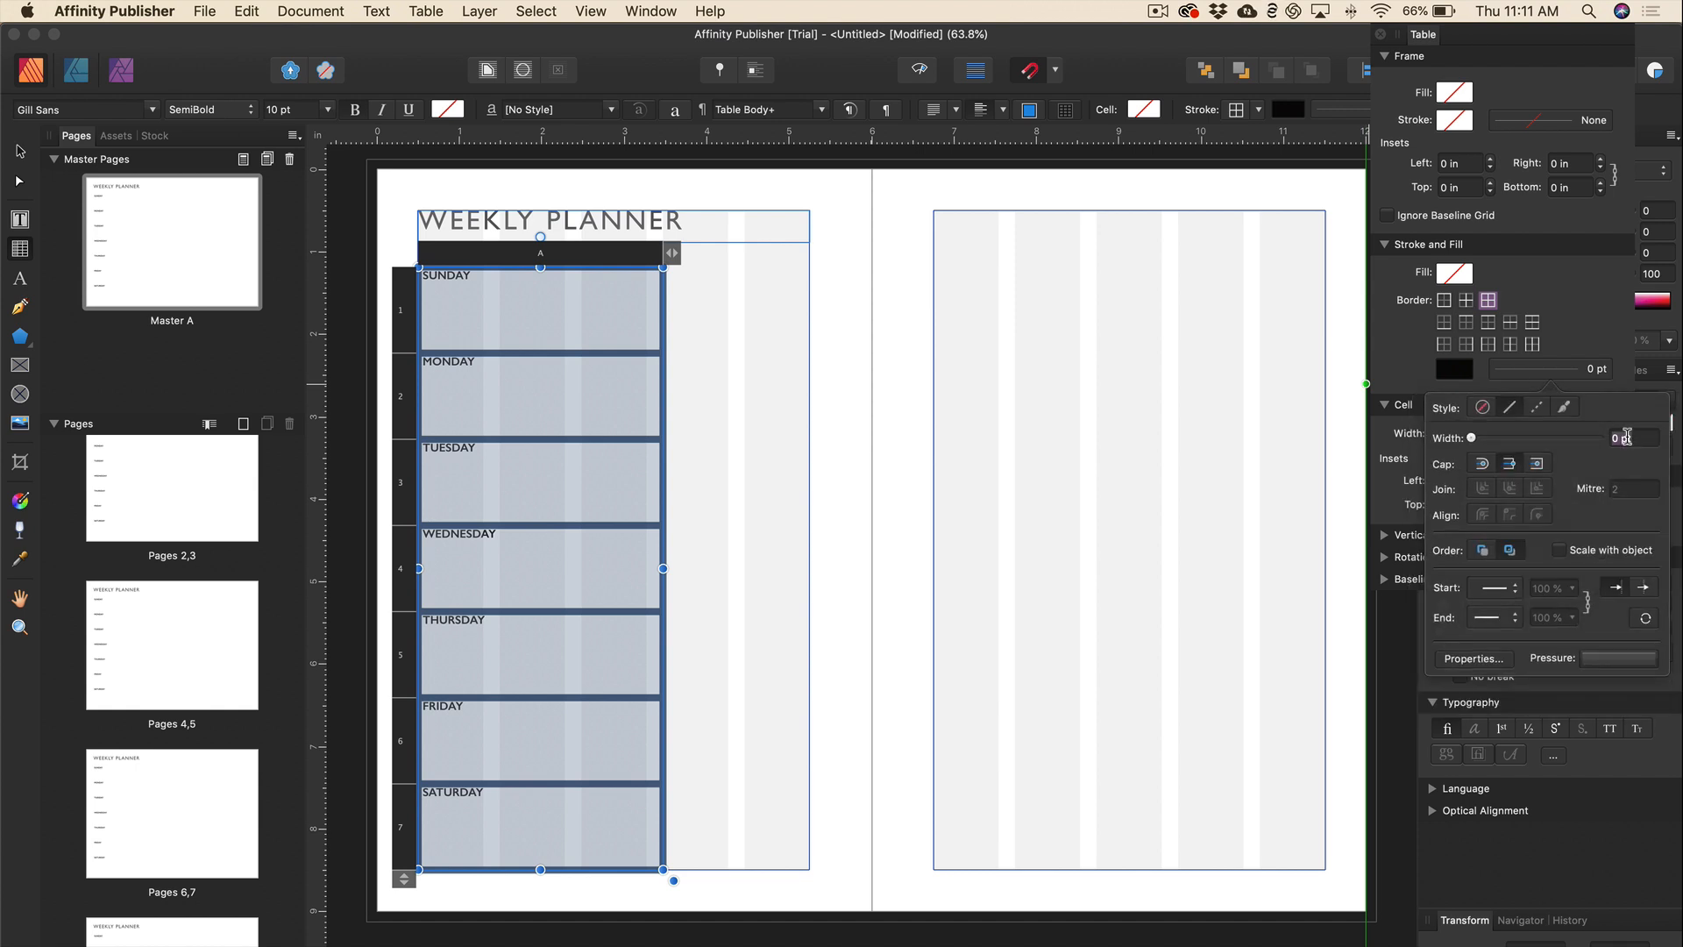
key("BackSpace")
type(".5")
key("Return")
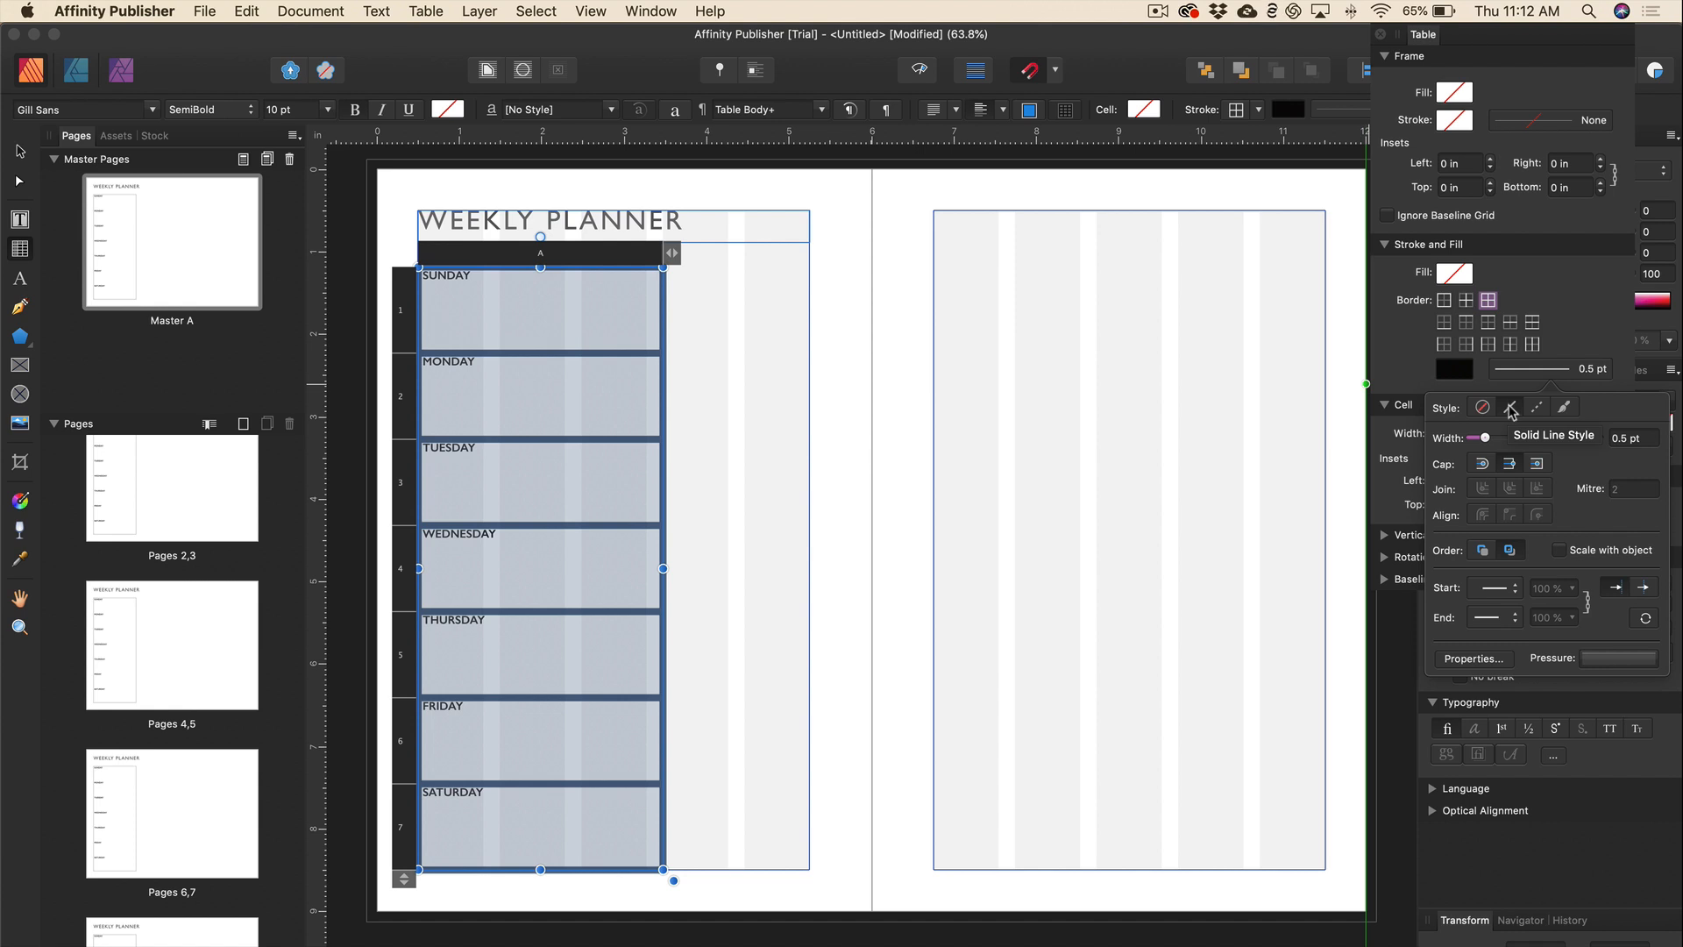
left_click(1456, 372)
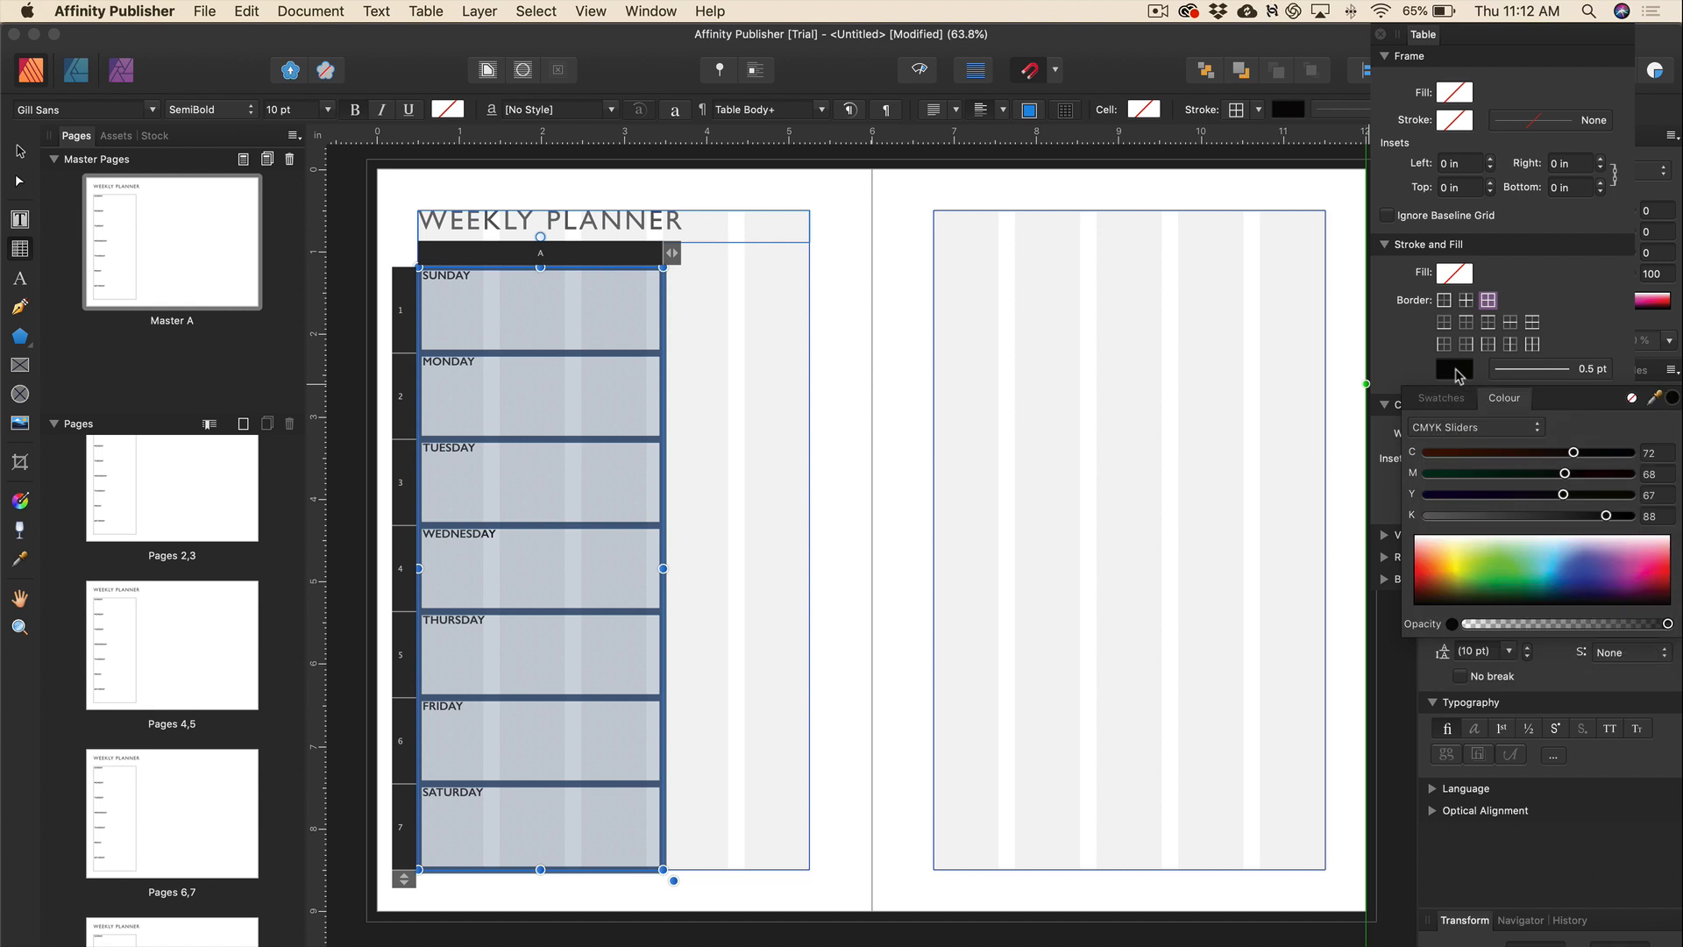
left_click_drag(1573, 453, 1426, 456)
left_click_drag(1565, 473, 1427, 475)
left_click_drag(1563, 494, 1428, 497)
left_click_drag(1607, 518, 1547, 520)
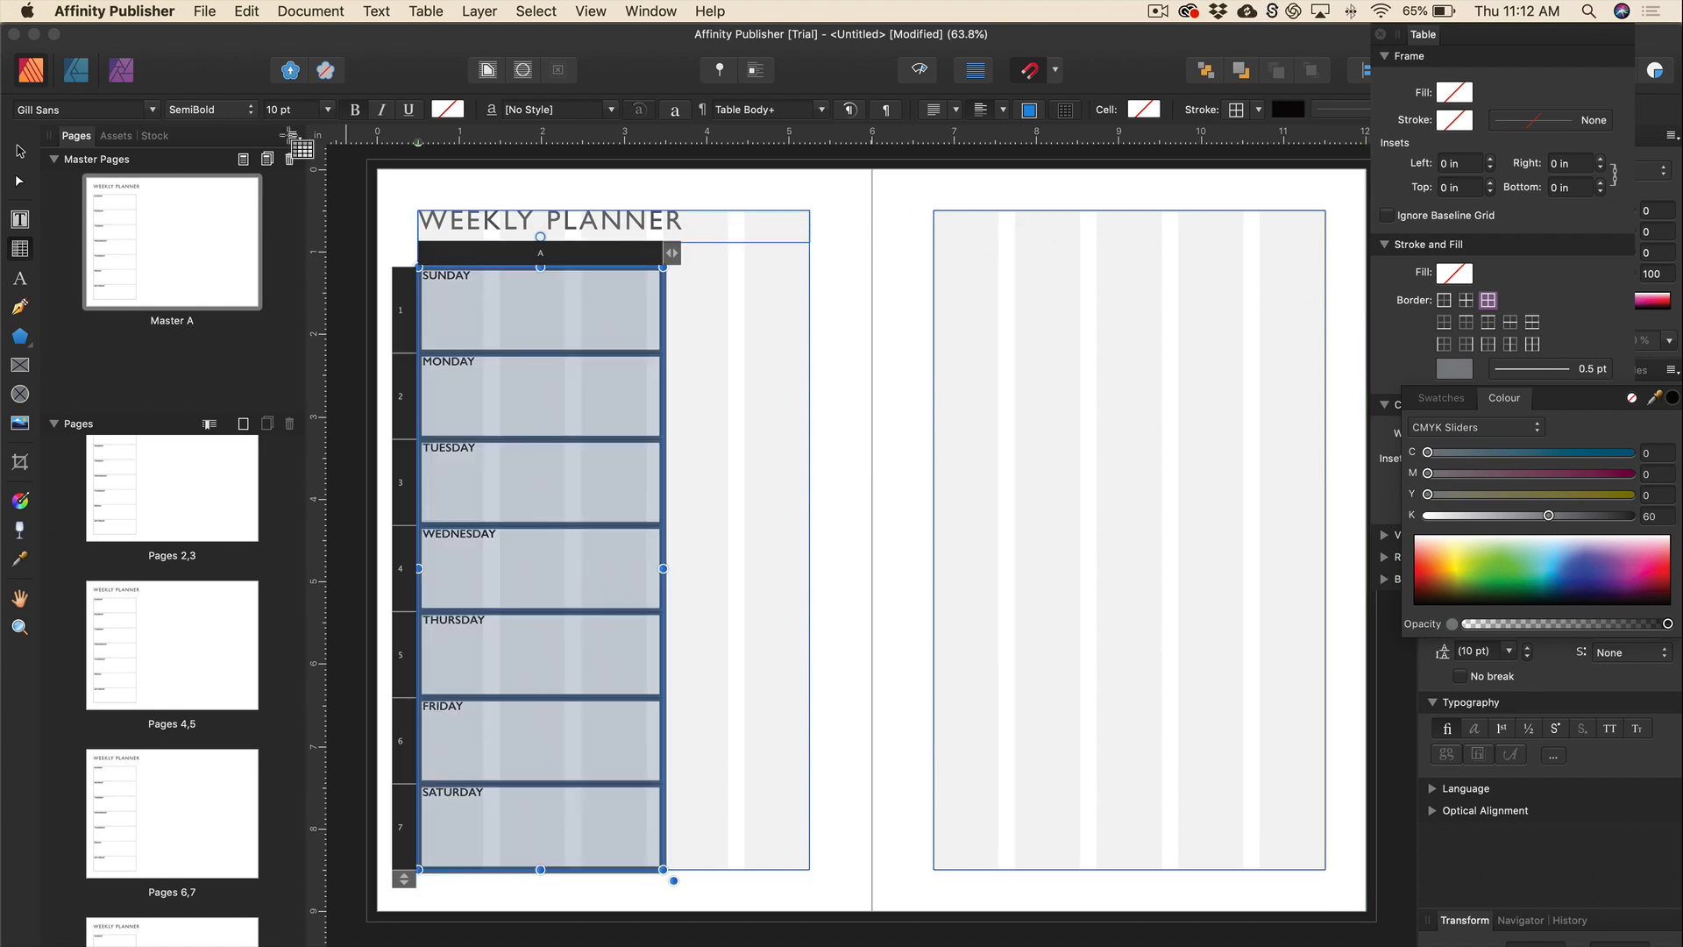
left_click(16, 154)
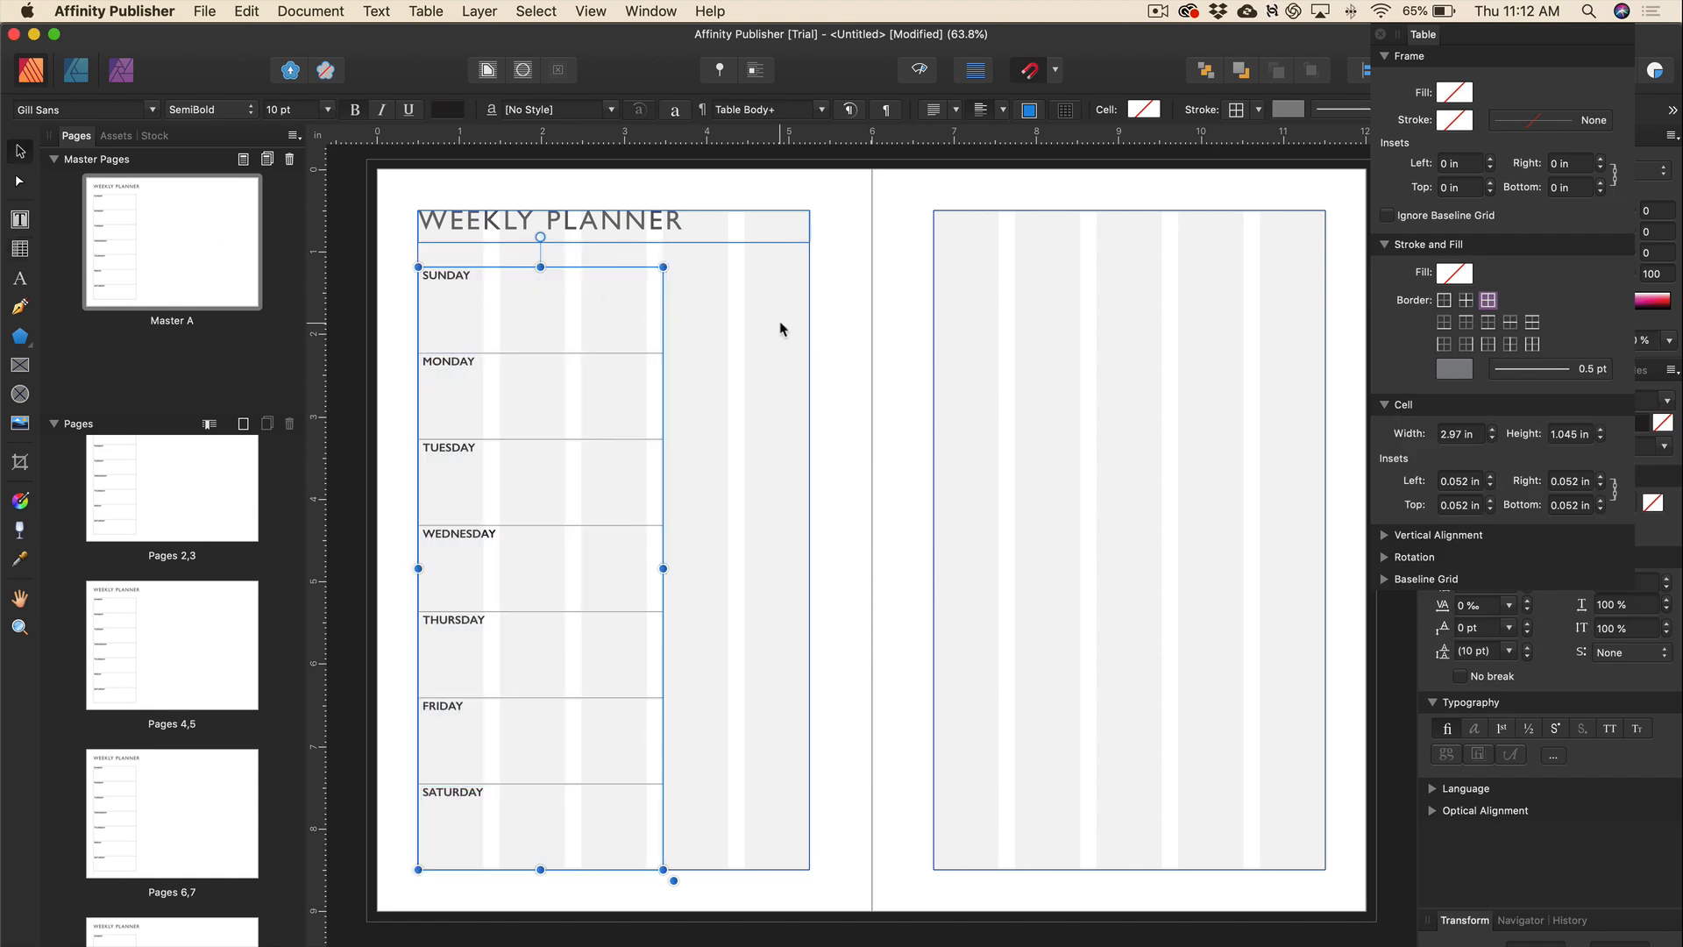
left_click(837, 329)
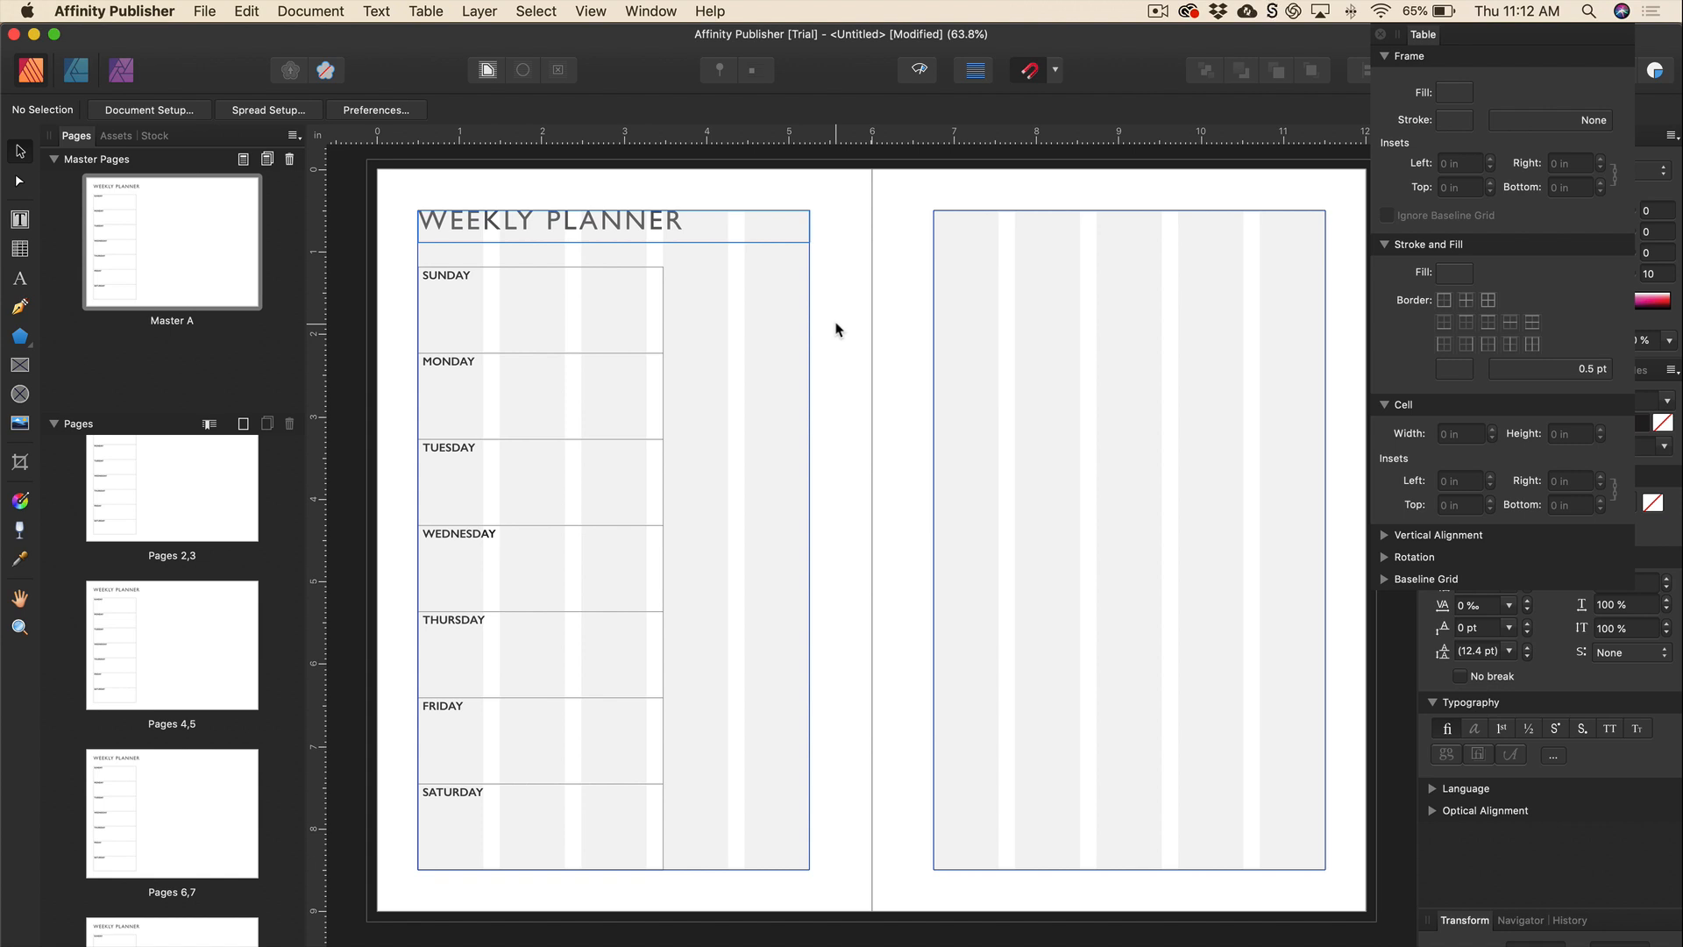
key("w")
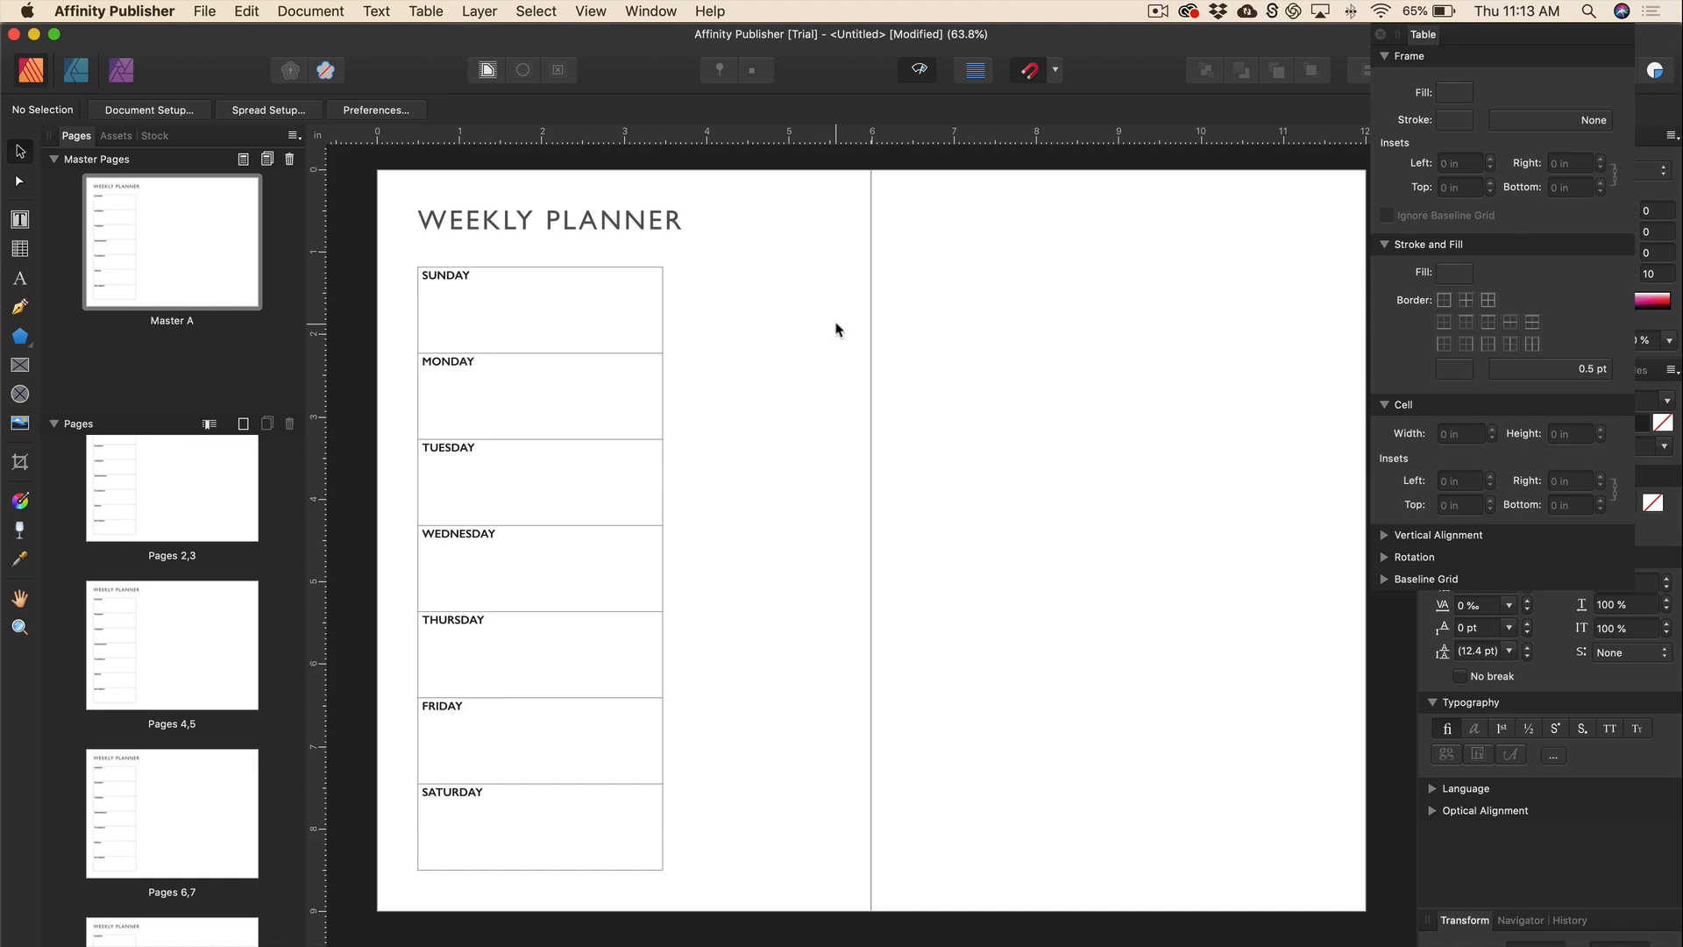
key("w")
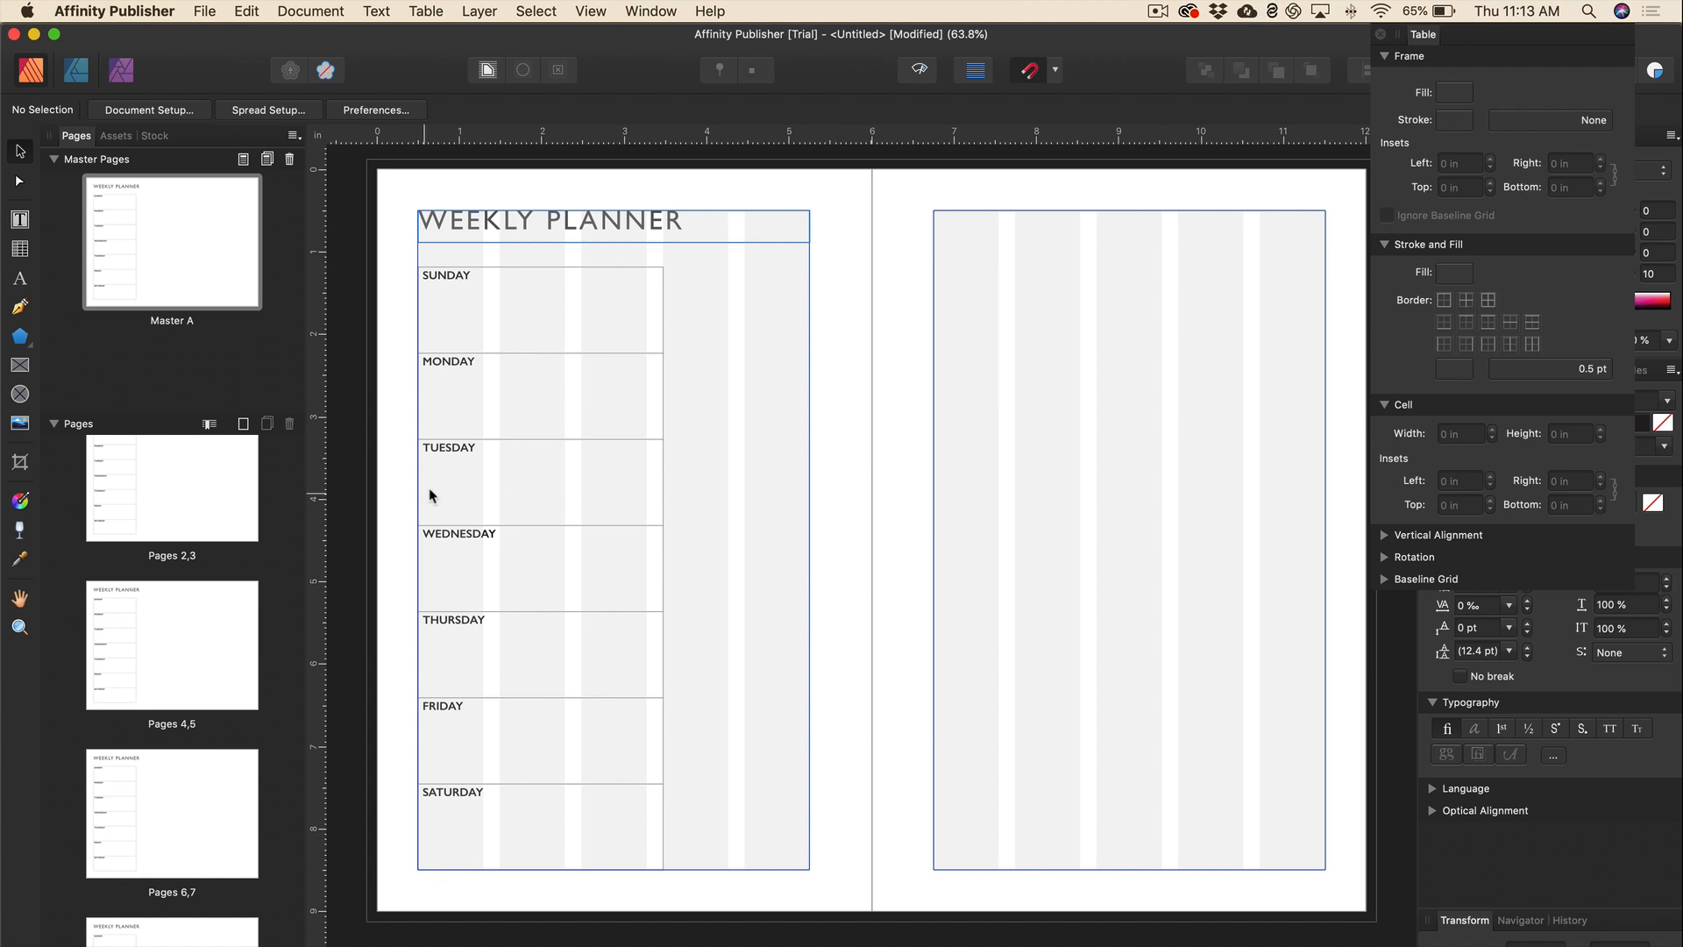
double_click(474, 319)
Space the weekday letters out with 50 ‰ tracking.
left_click(425, 260)
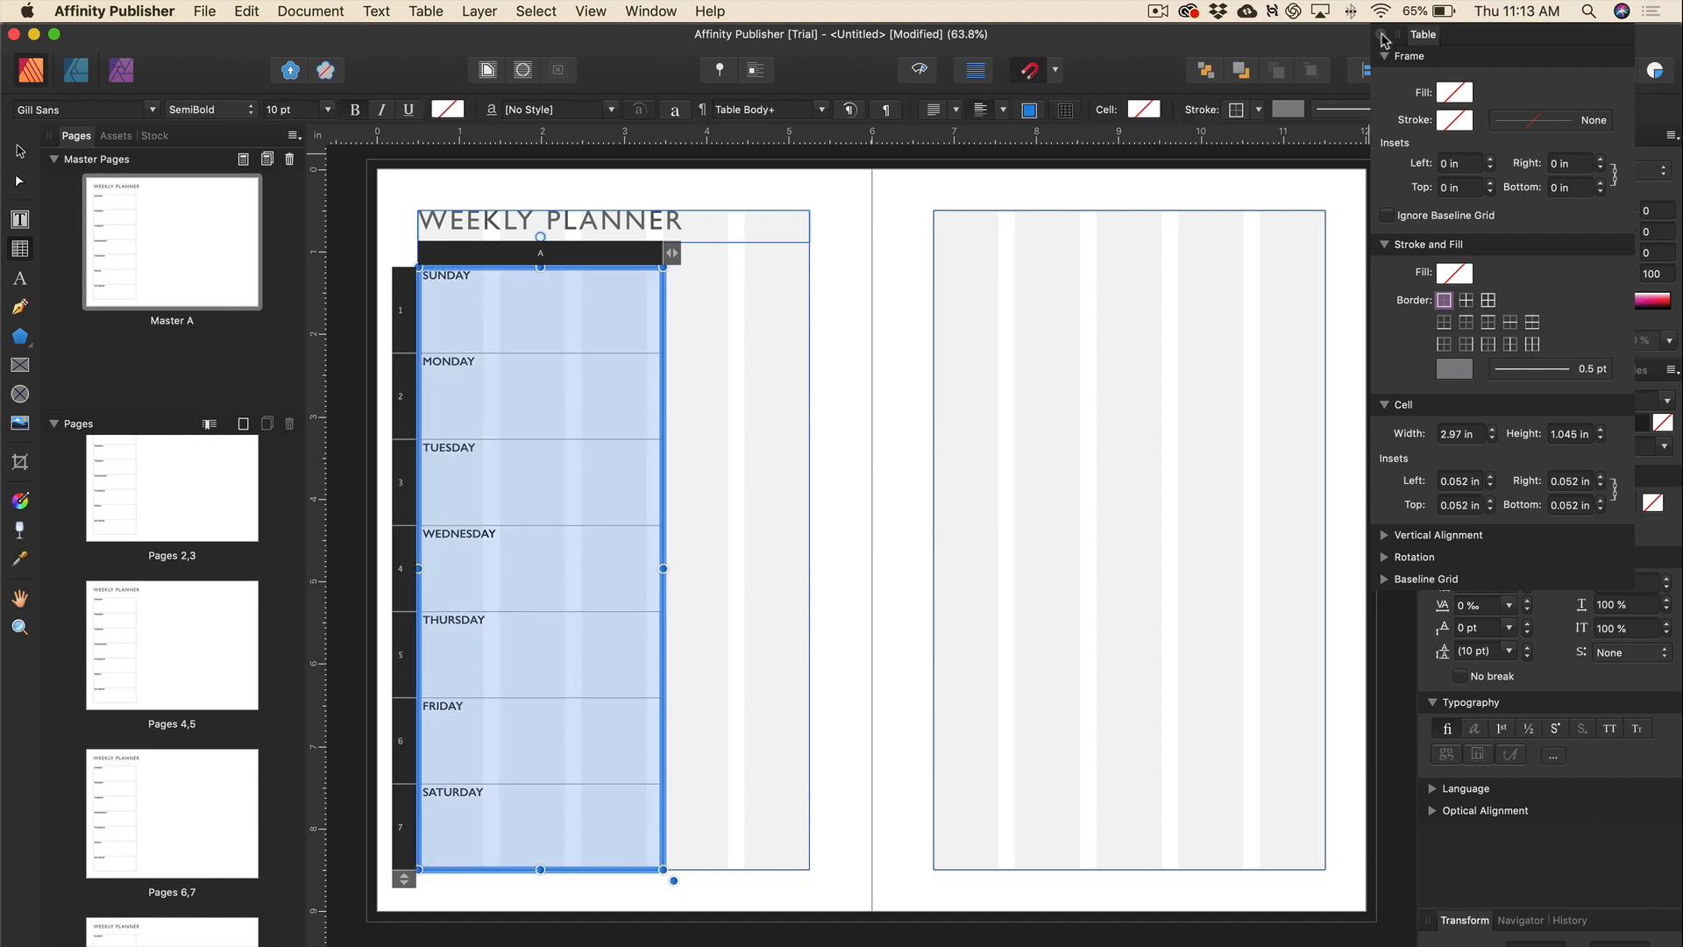
left_click(1381, 36)
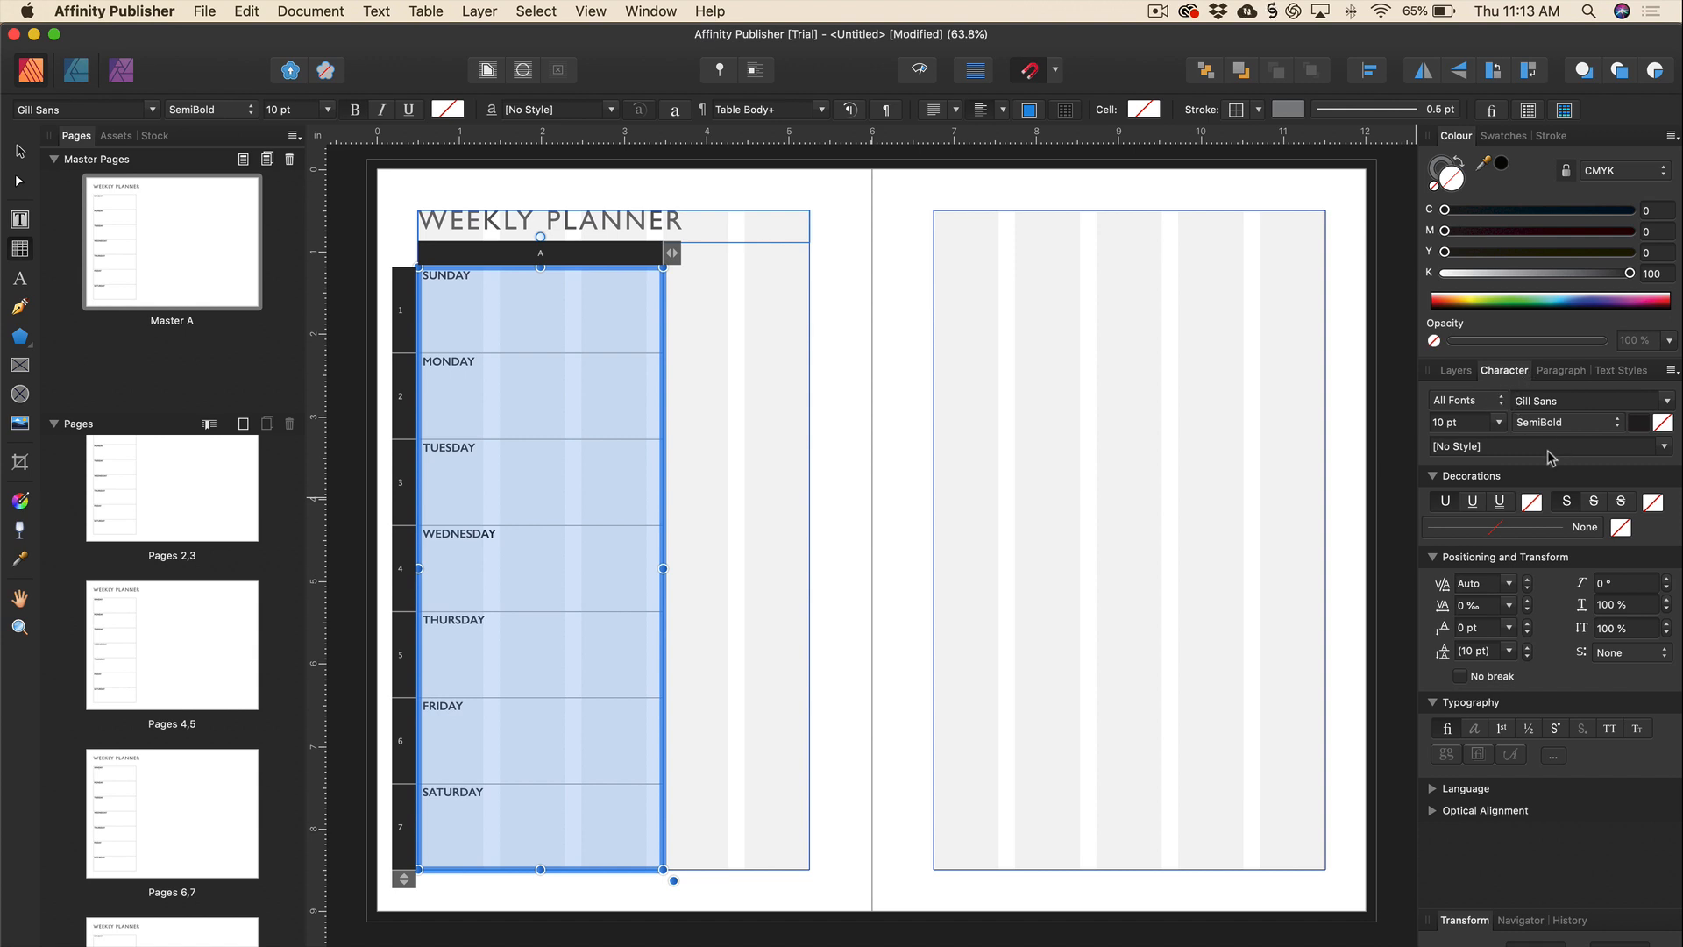
left_click(1510, 606)
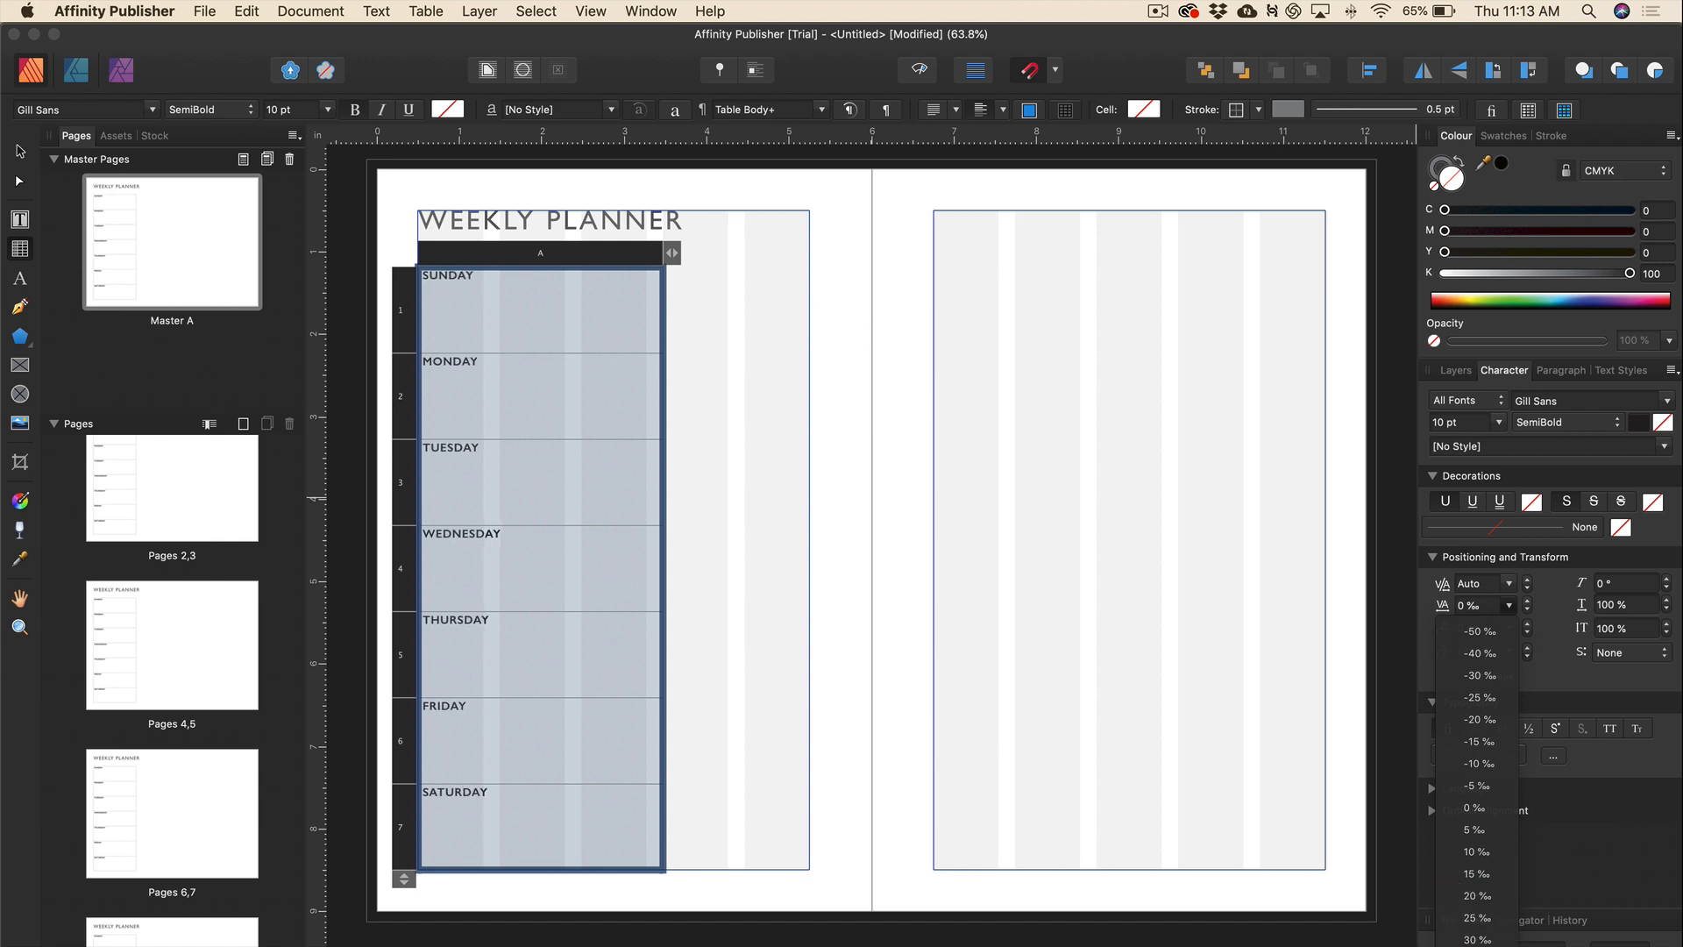
left_click(1477, 938)
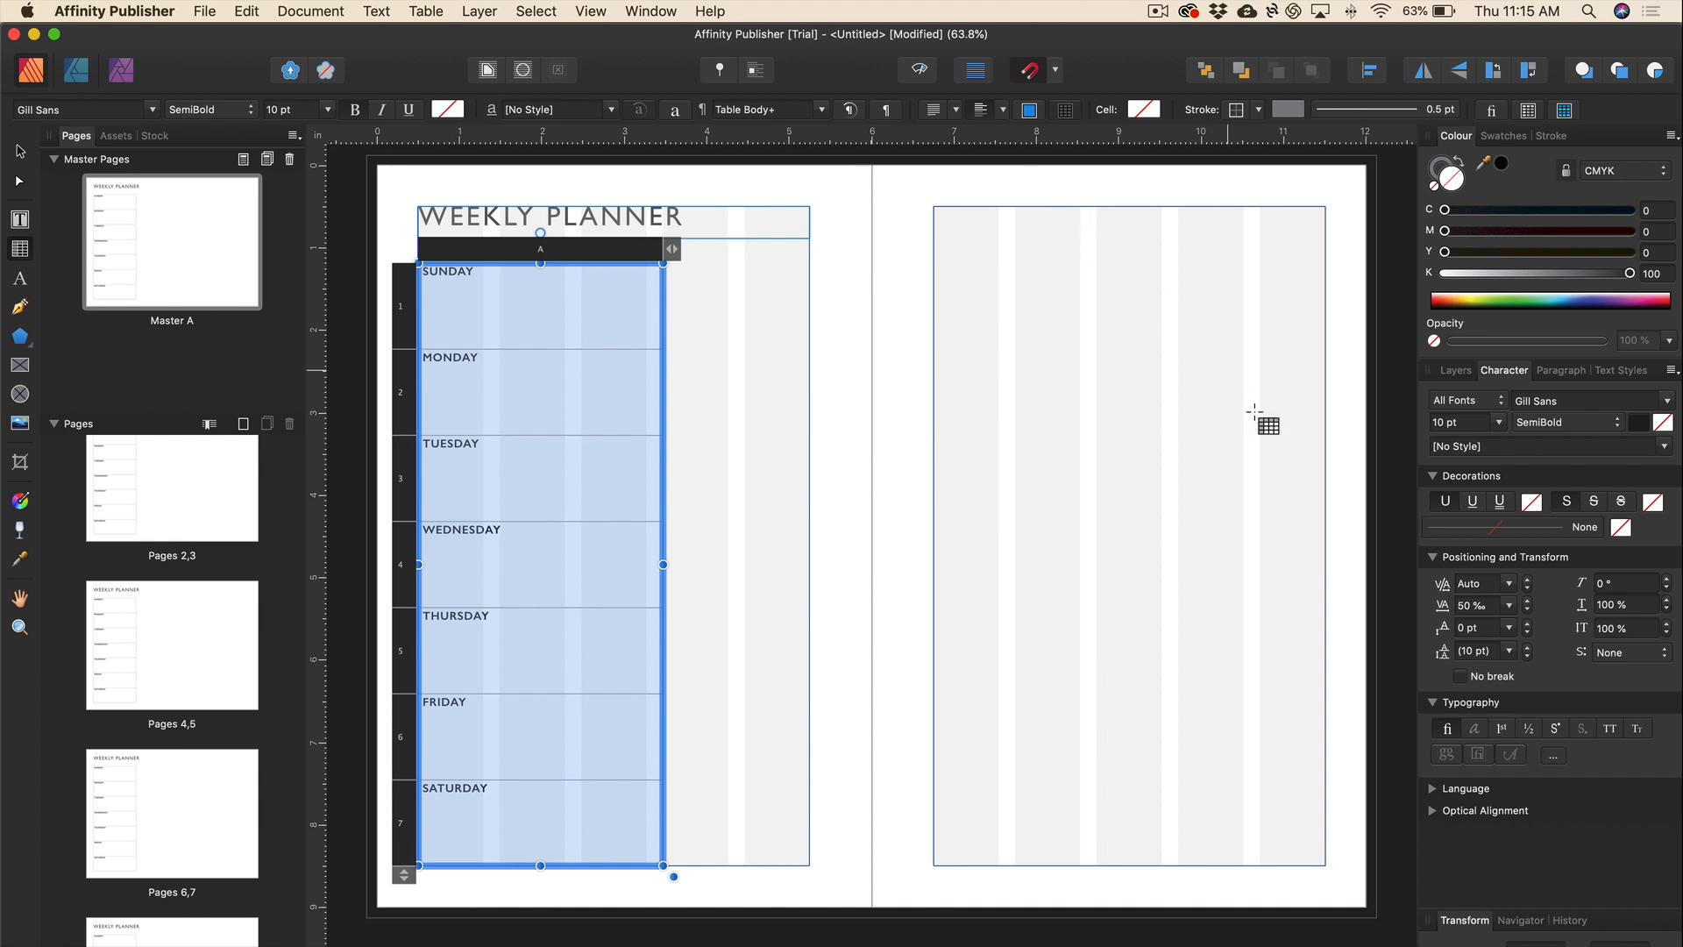
Lighten the weekday text colour to grey and deselect the table.
left_click(1639, 424)
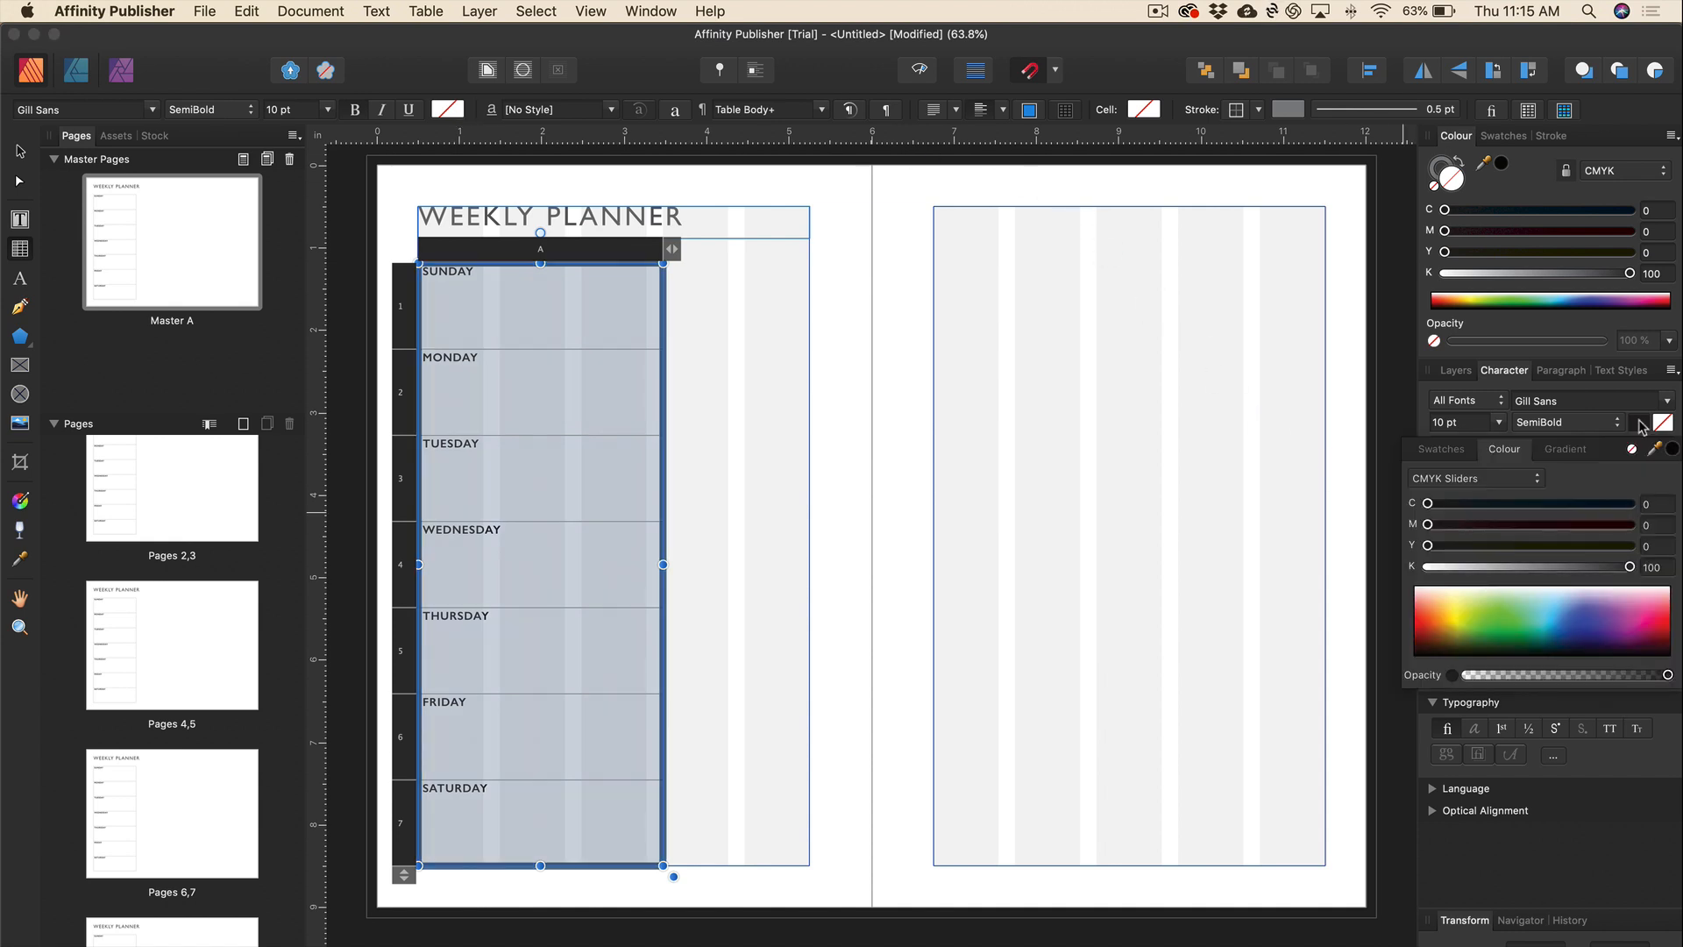
left_click_drag(1629, 567, 1587, 574)
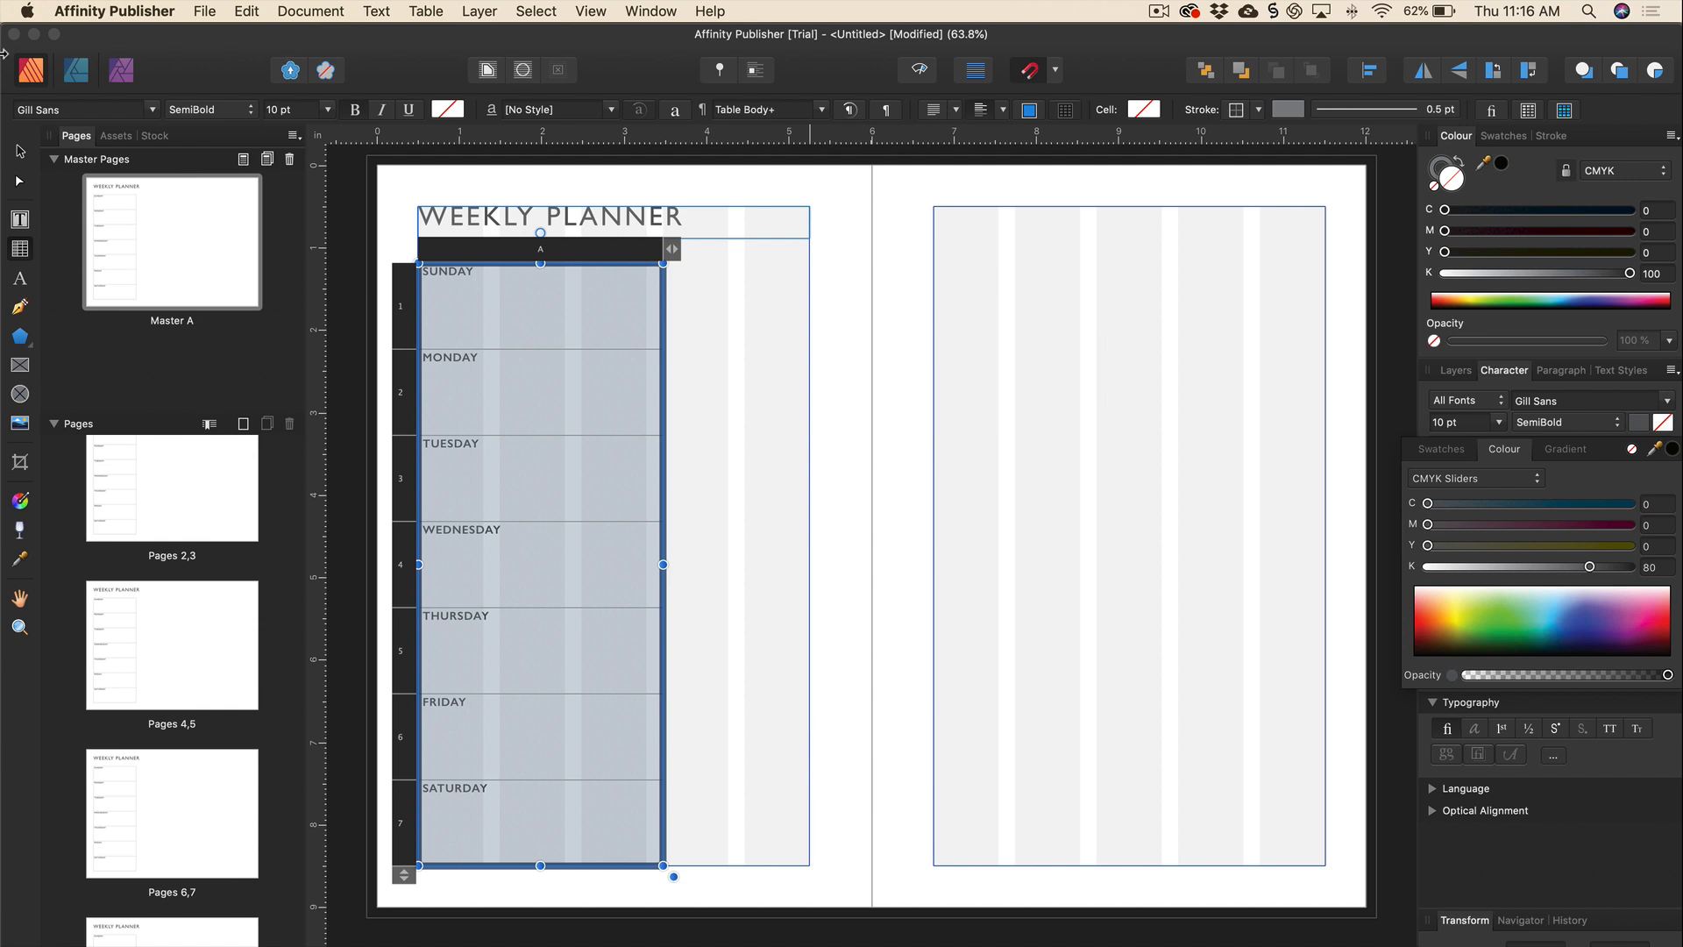
left_click(20, 151)
left_click(754, 404)
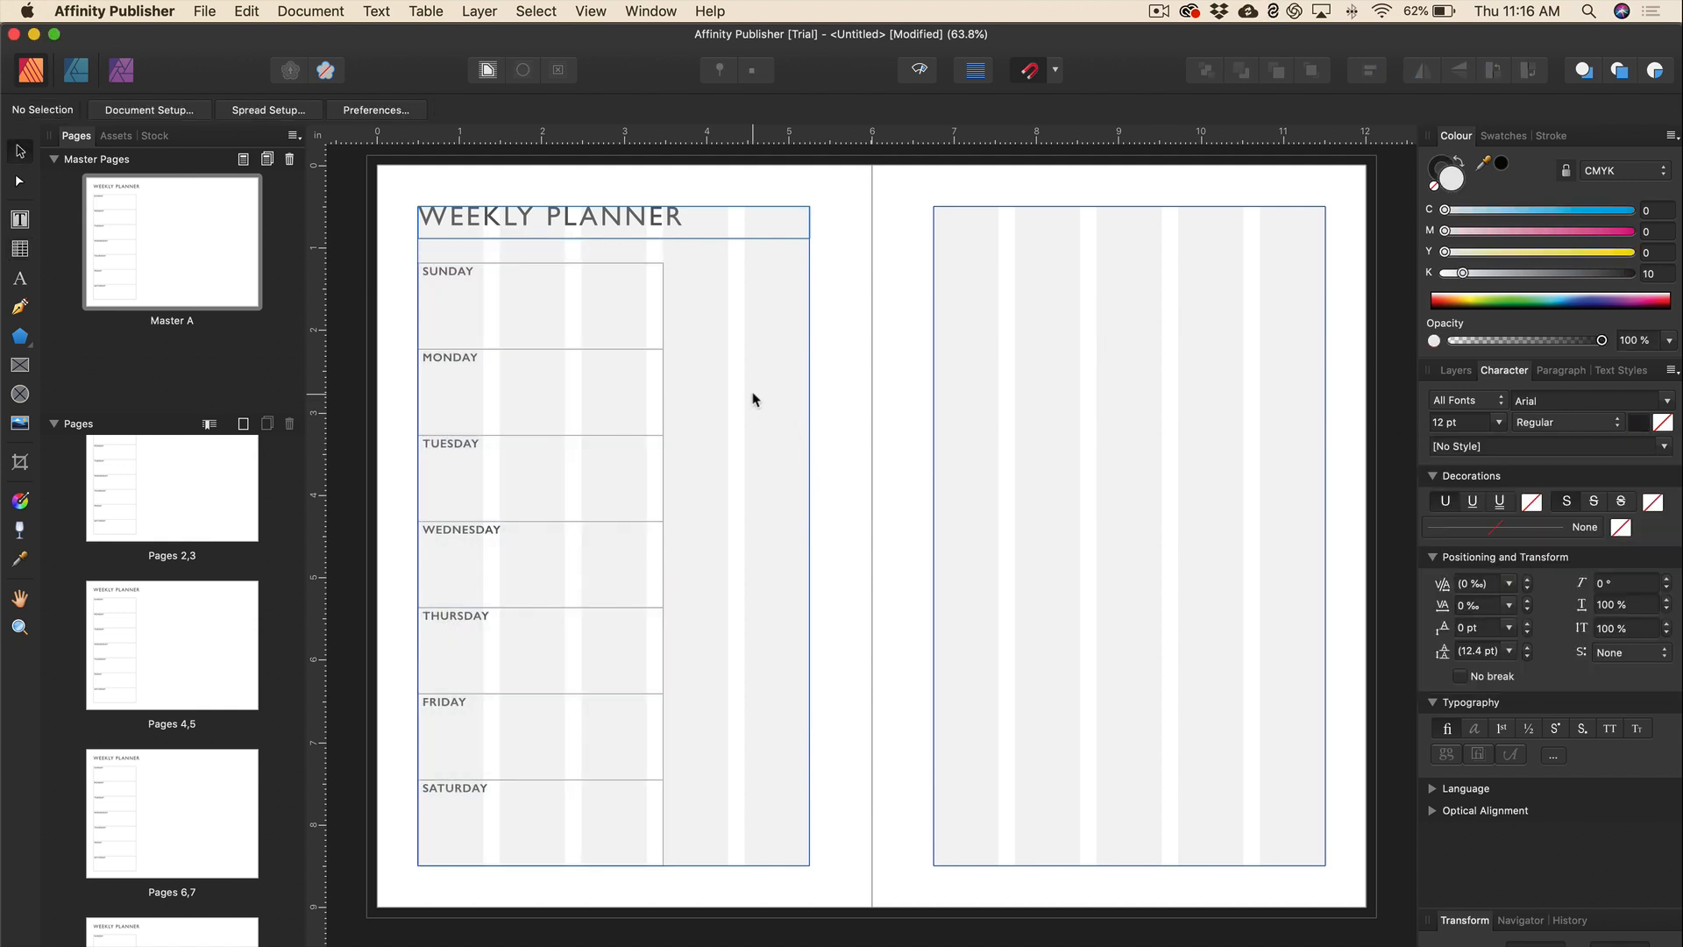
Preview the spread with guides hidden, then switch to the reference planner PDF.
key("ctrl+super+o")
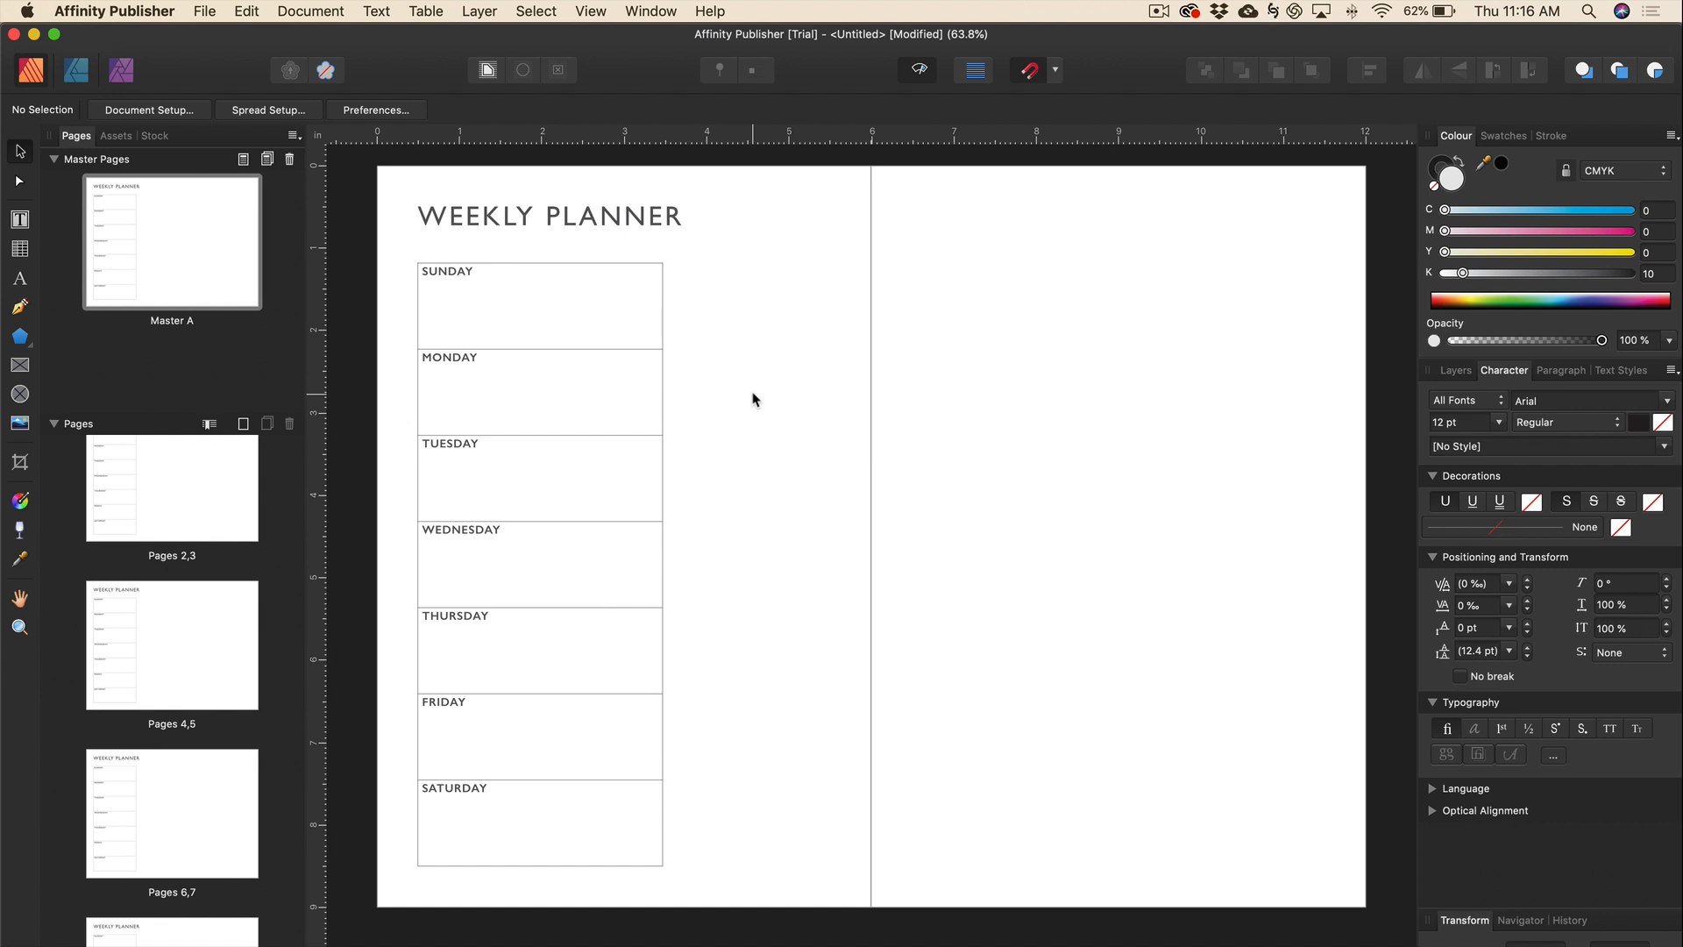
key("ctrl+super+o")
key("ctrl+super+o")
key("super+Tab")
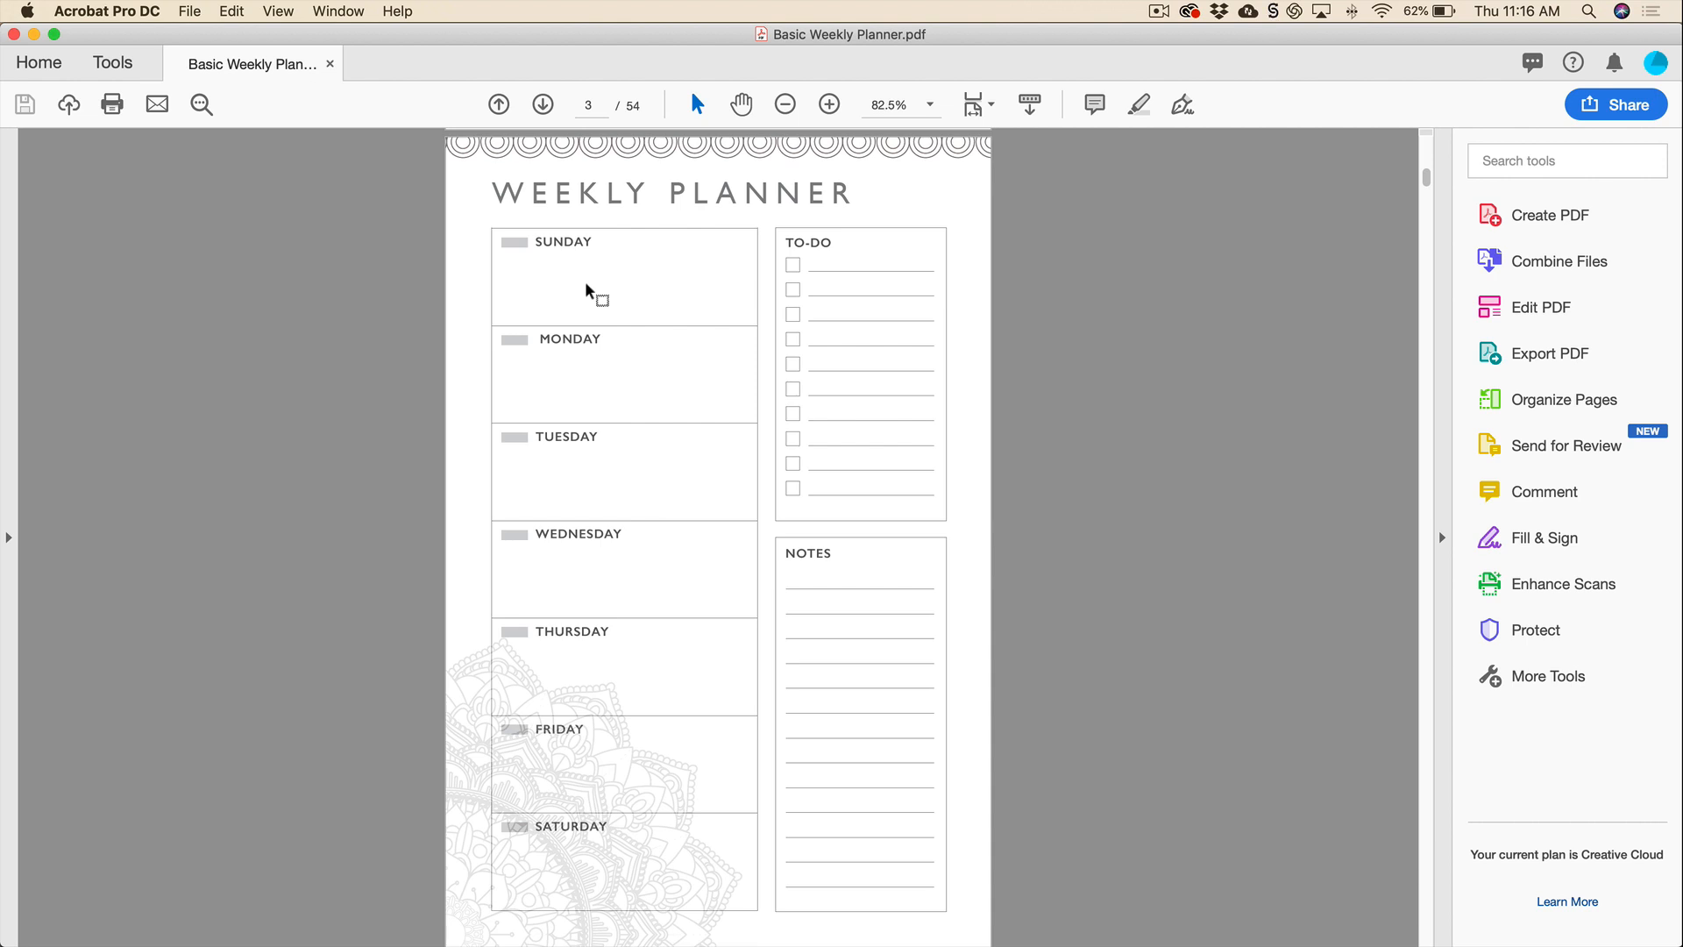
Return from the reference PDF and select all seven day cells, Sunday to Saturday.
key("super+Tab")
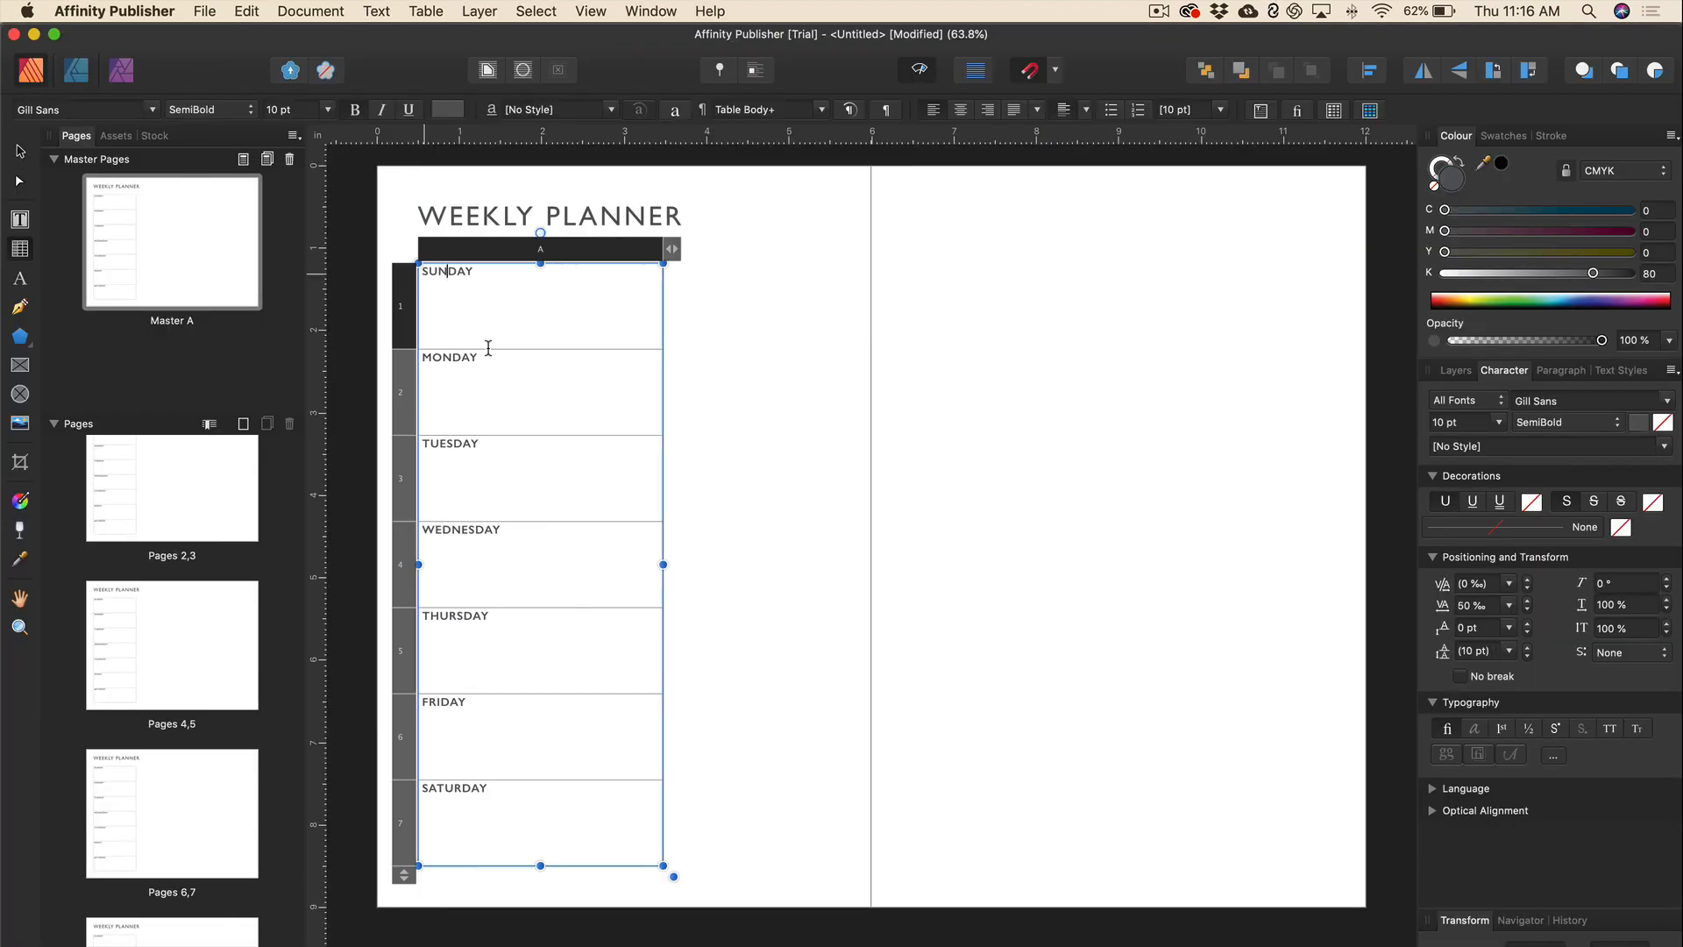
left_click_drag(489, 348, 492, 787)
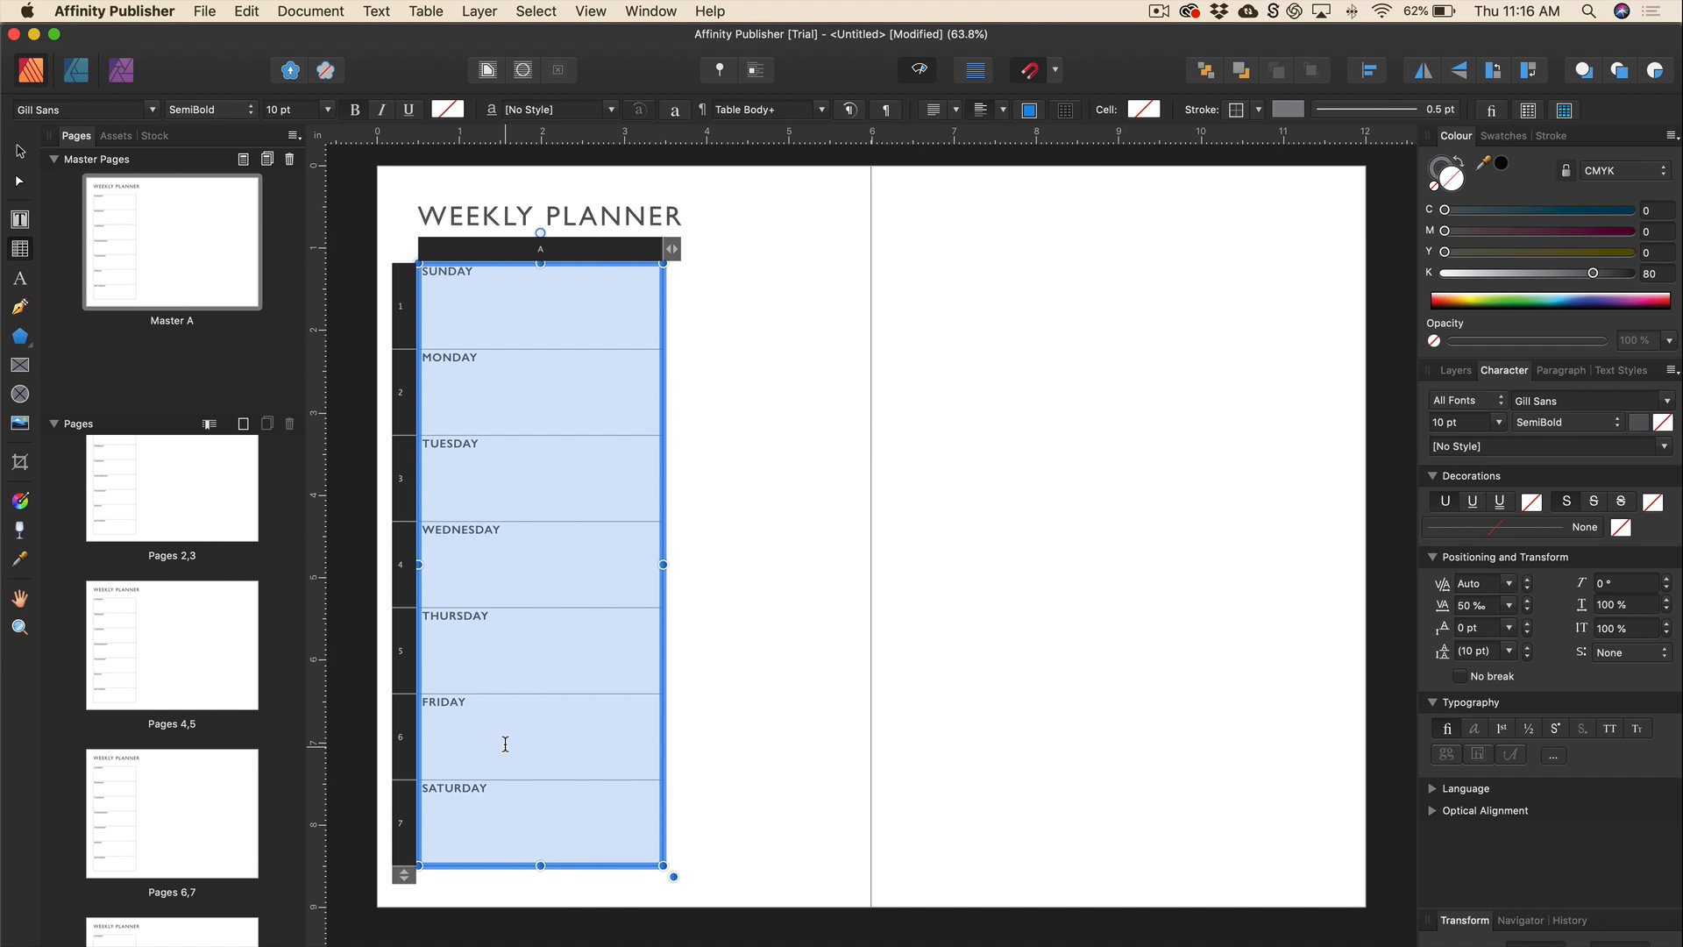
Unlink the cell insets and raise the left inset to 0.45 in.
left_click(1564, 110)
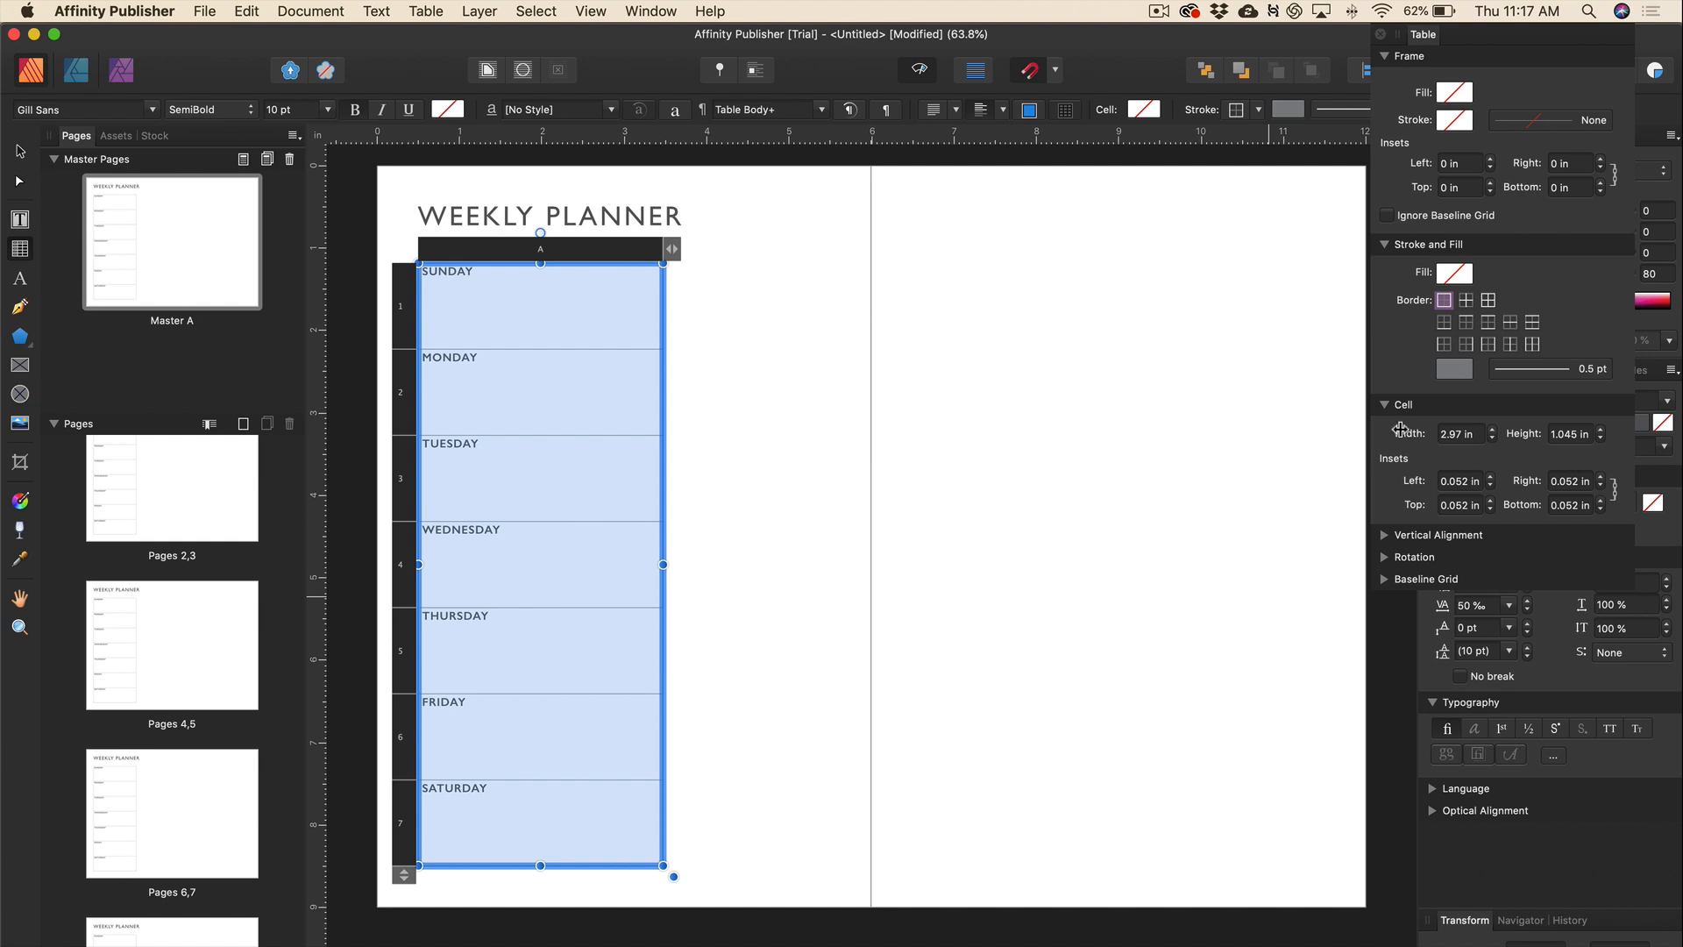
left_click(1615, 493)
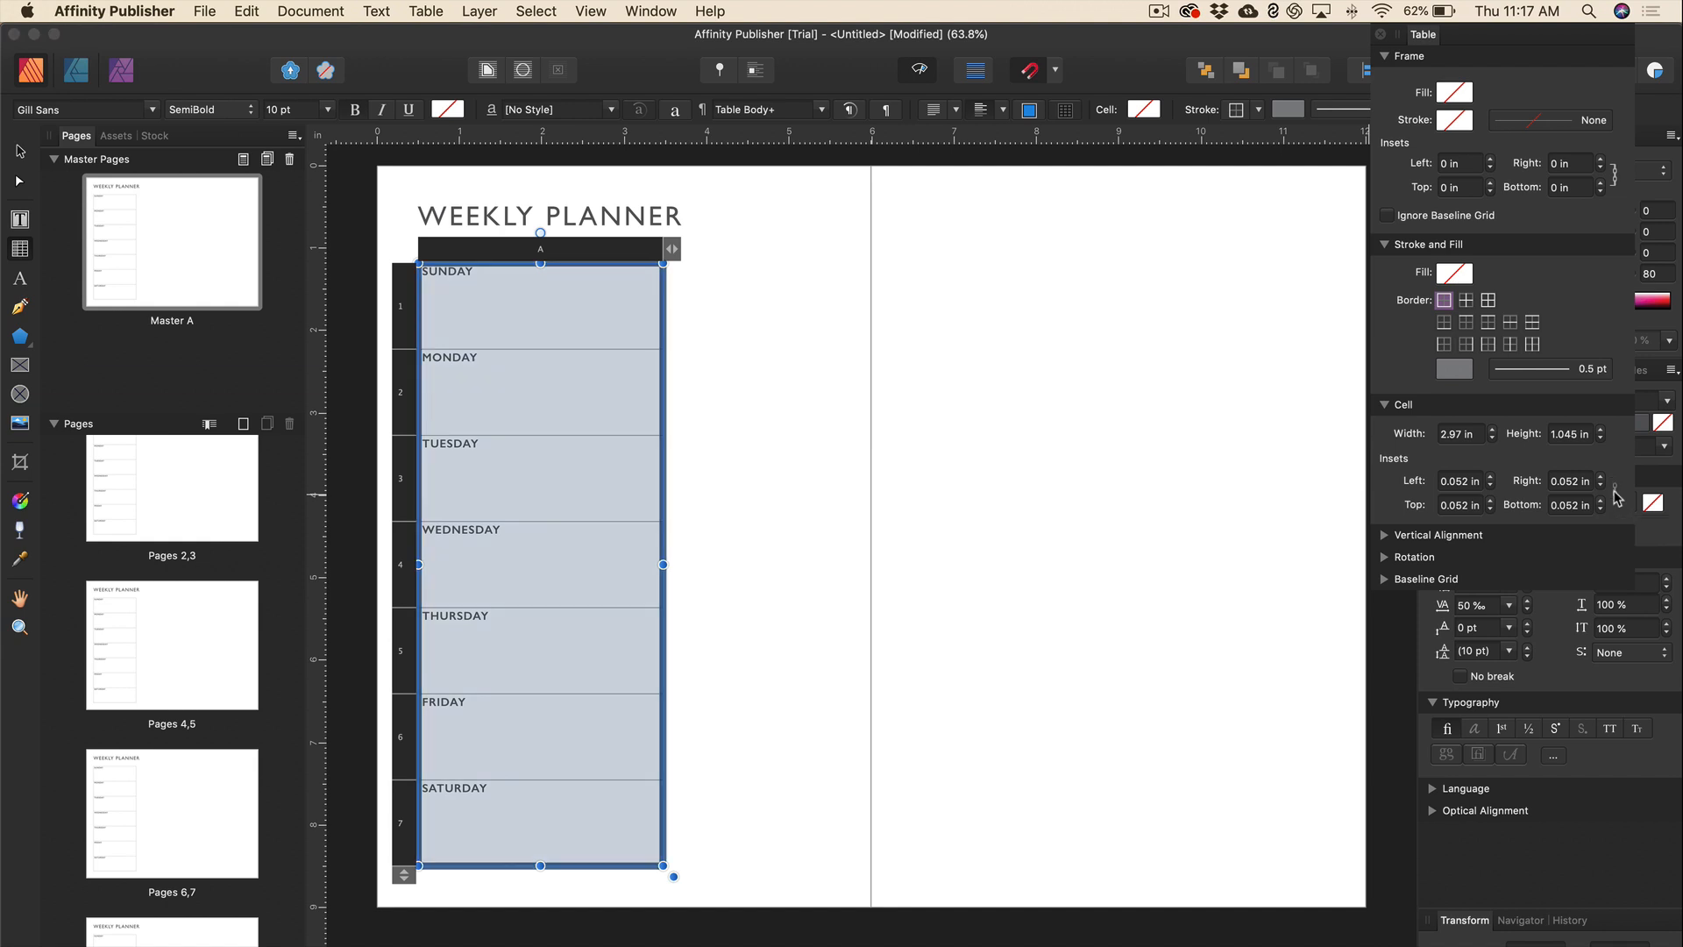
left_click(1491, 478)
left_click(1491, 477)
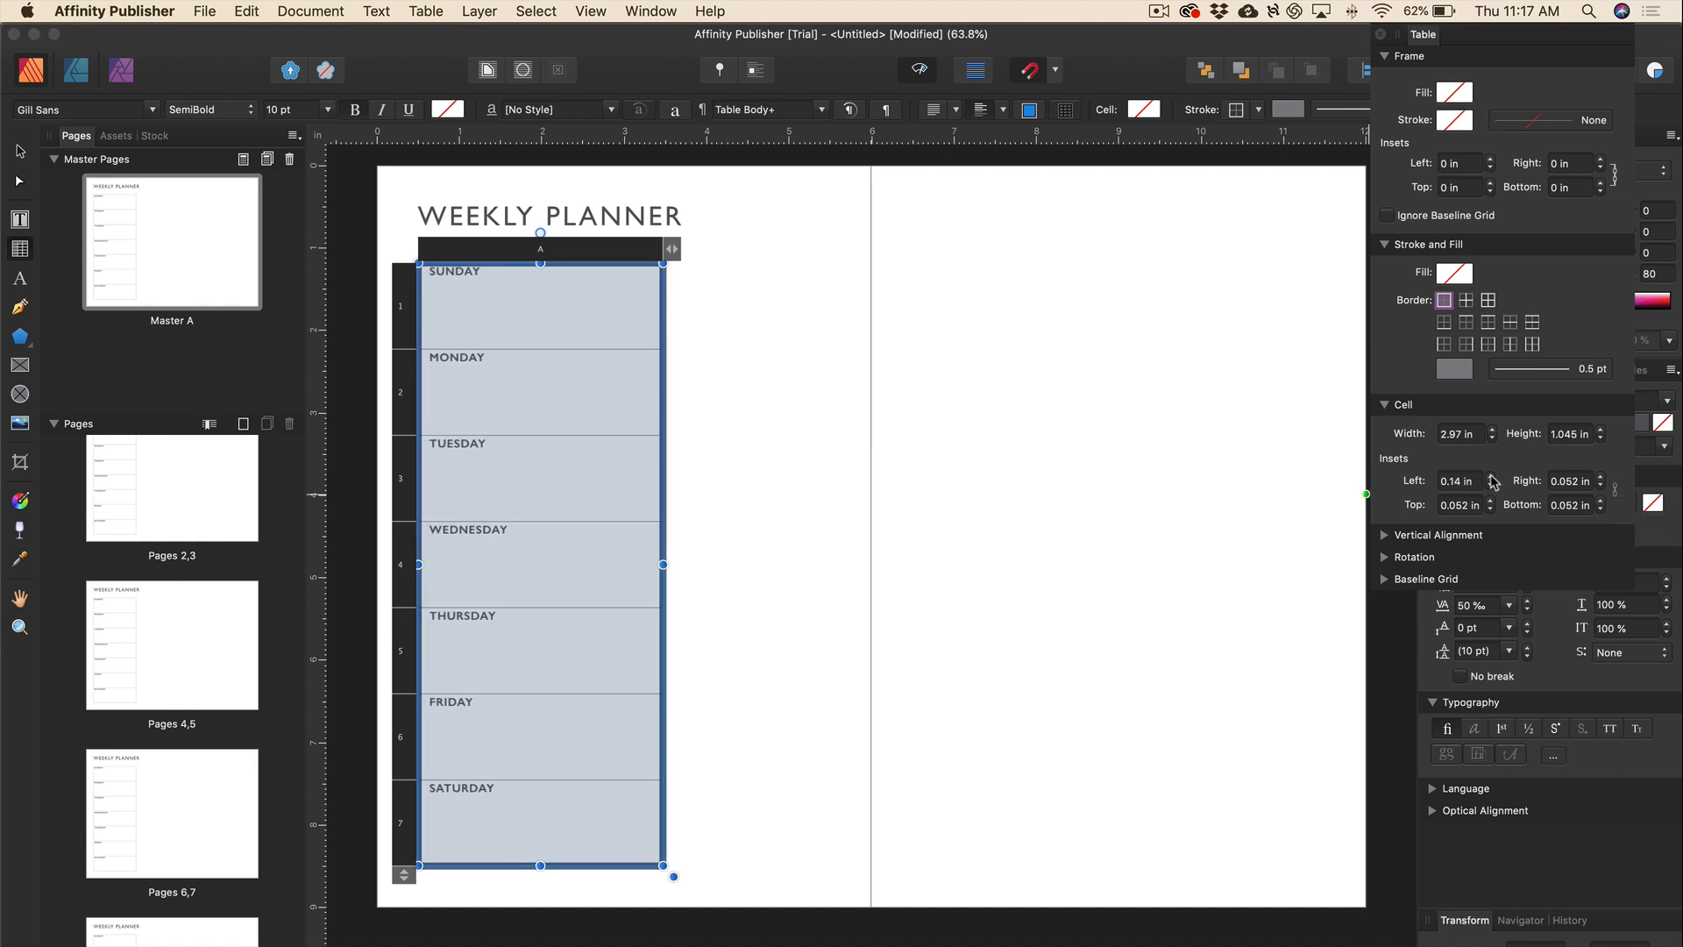
left_click(1491, 478)
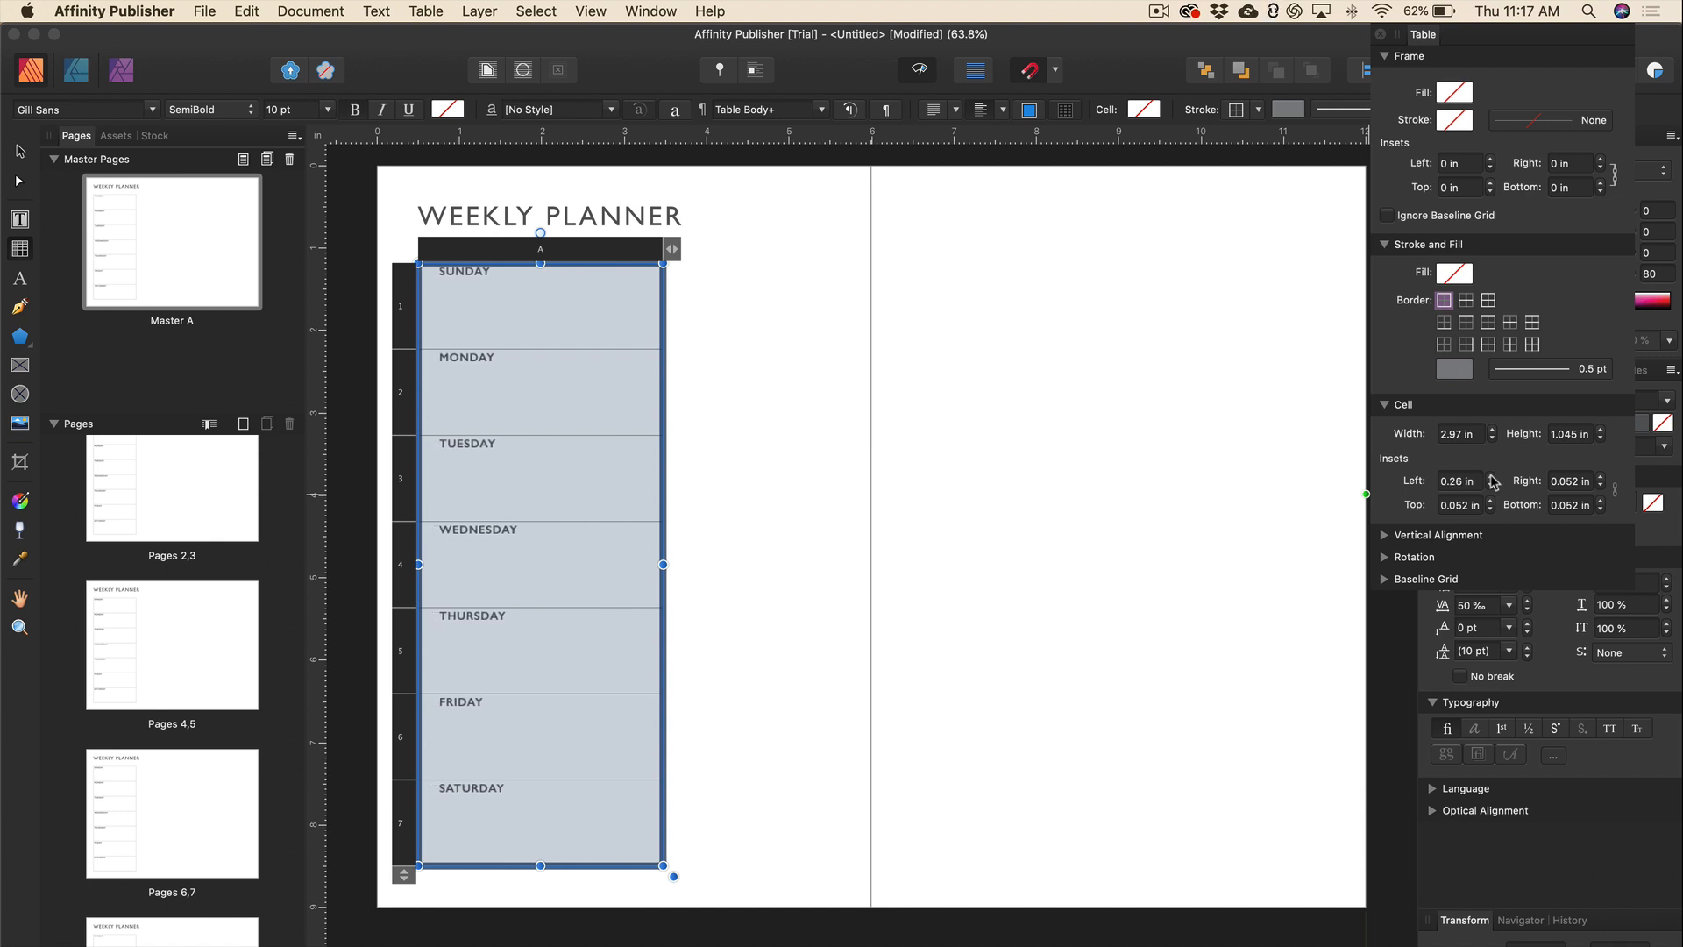
left_click(1491, 478)
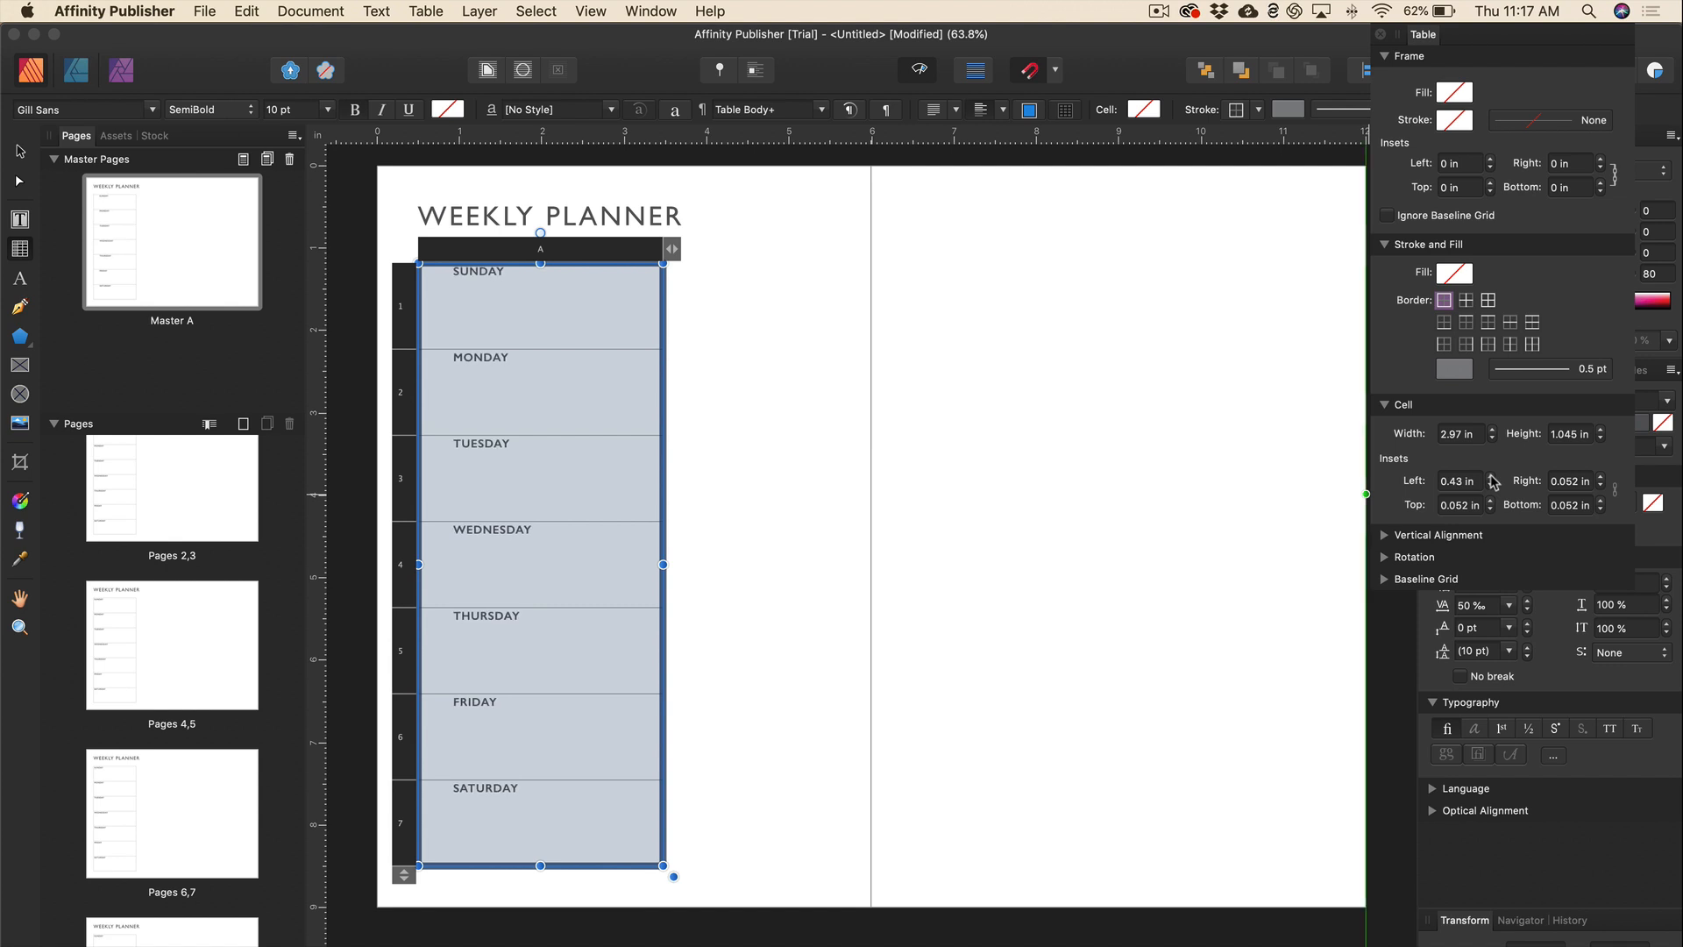
left_click(1491, 478)
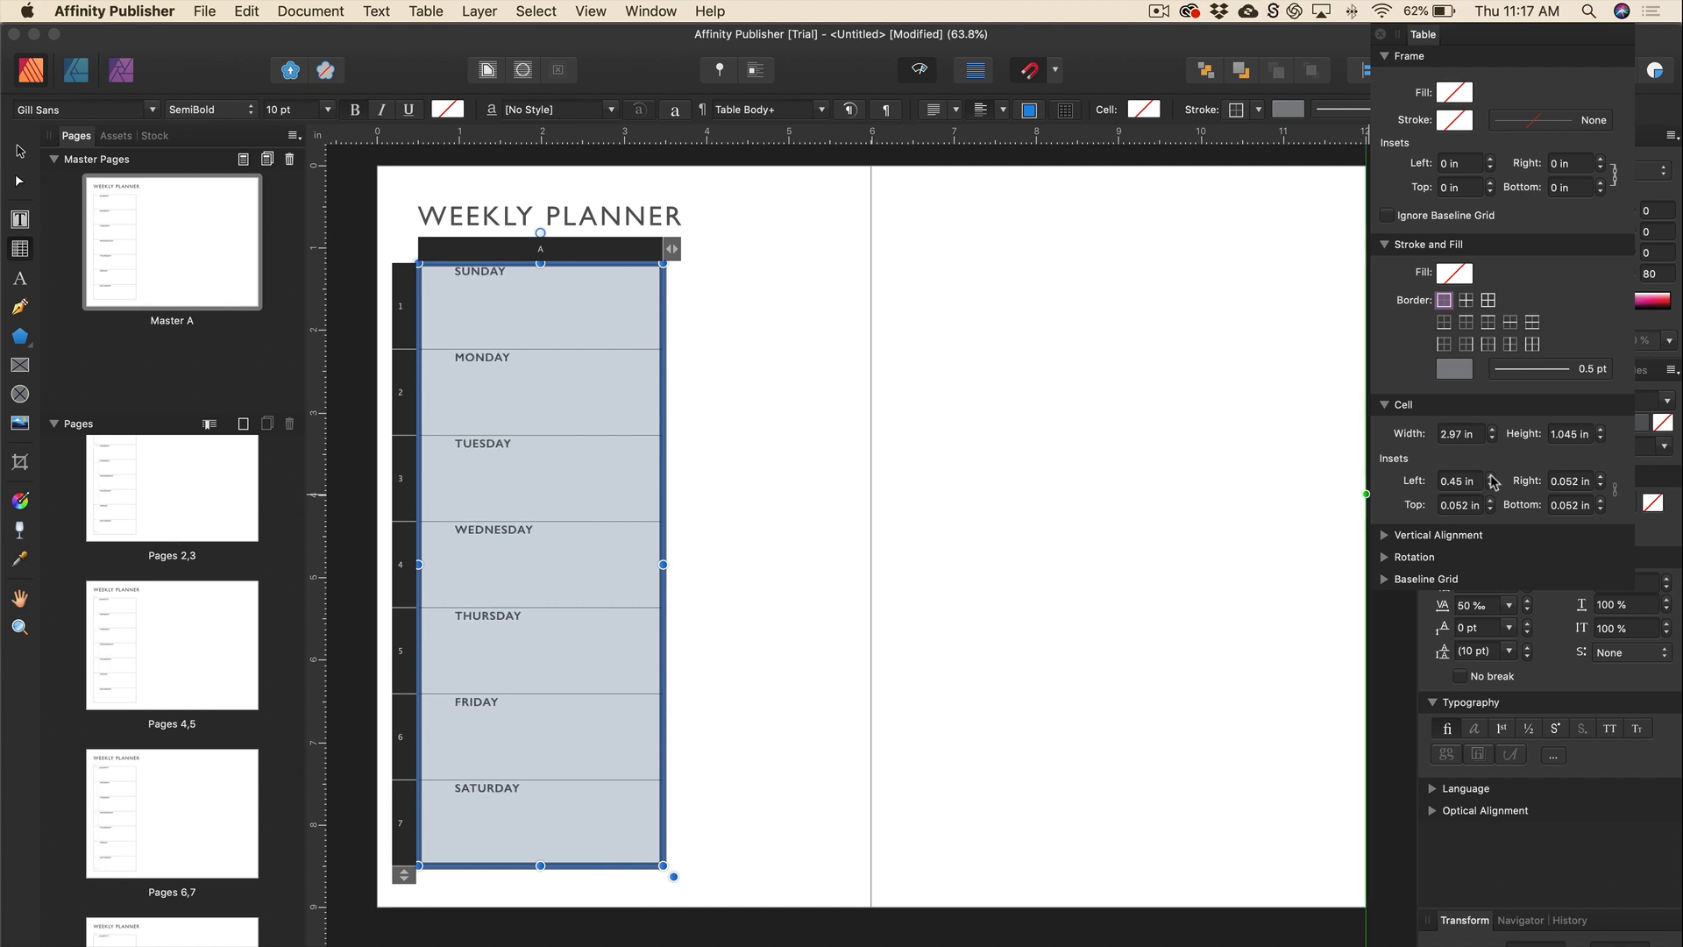
Set the top cell inset to 0.14 in and deselect the table.
left_click(1492, 500)
left_click(1492, 501)
left_click(1492, 500)
left_click(1491, 500)
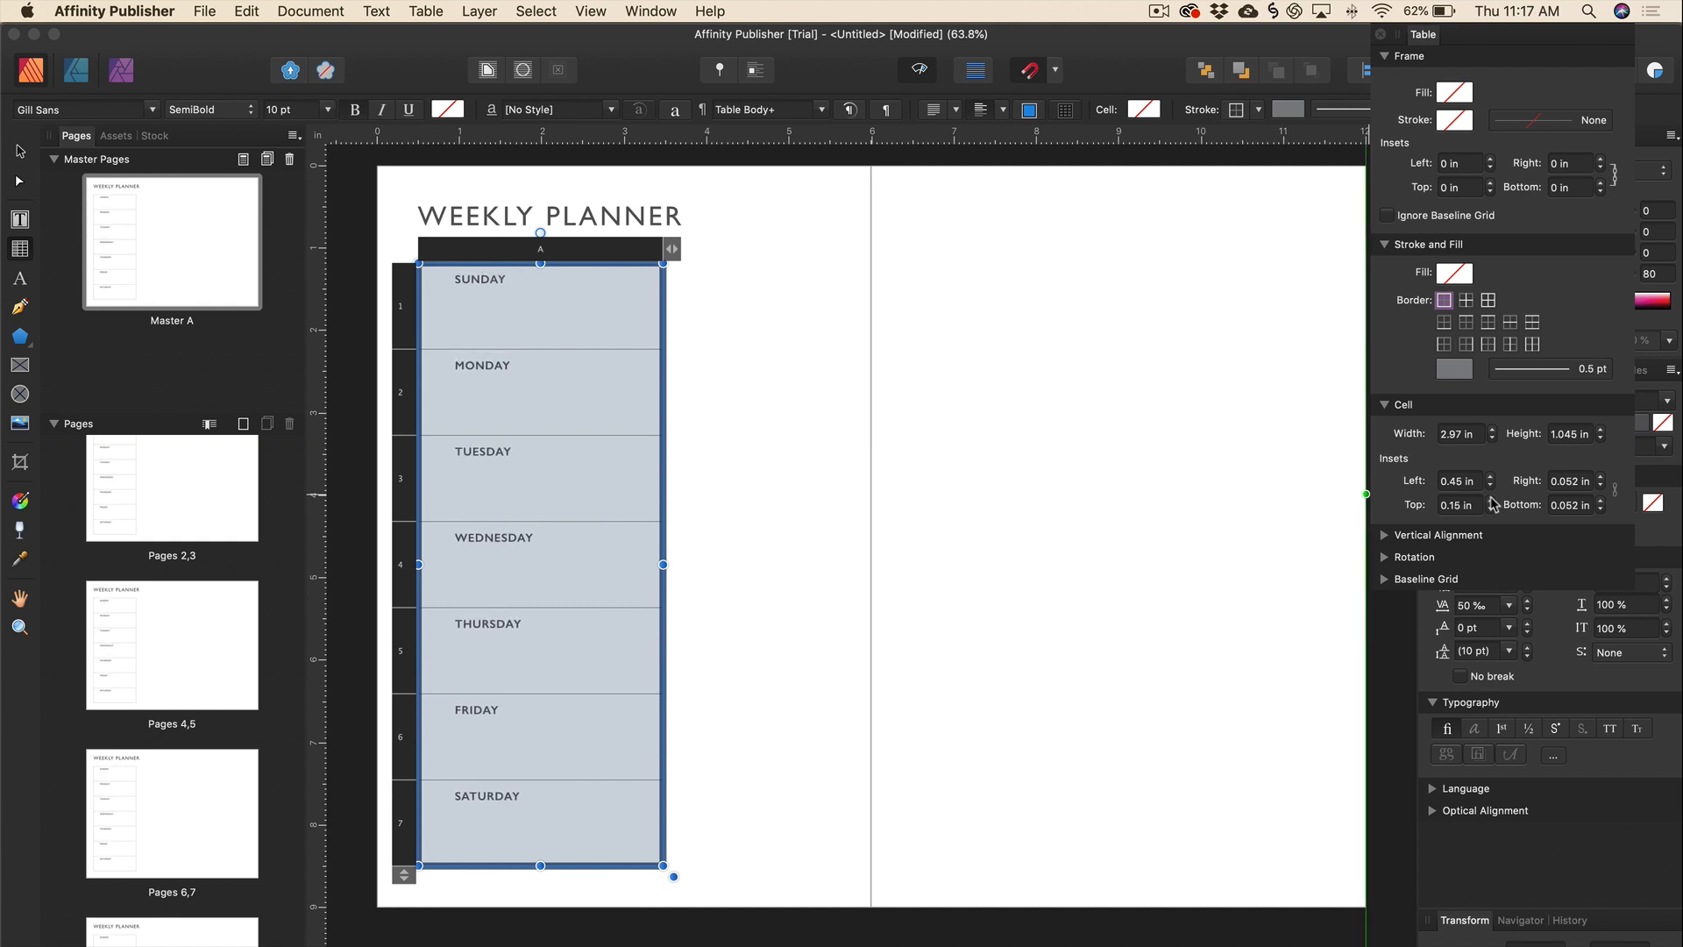
key("super+Tab")
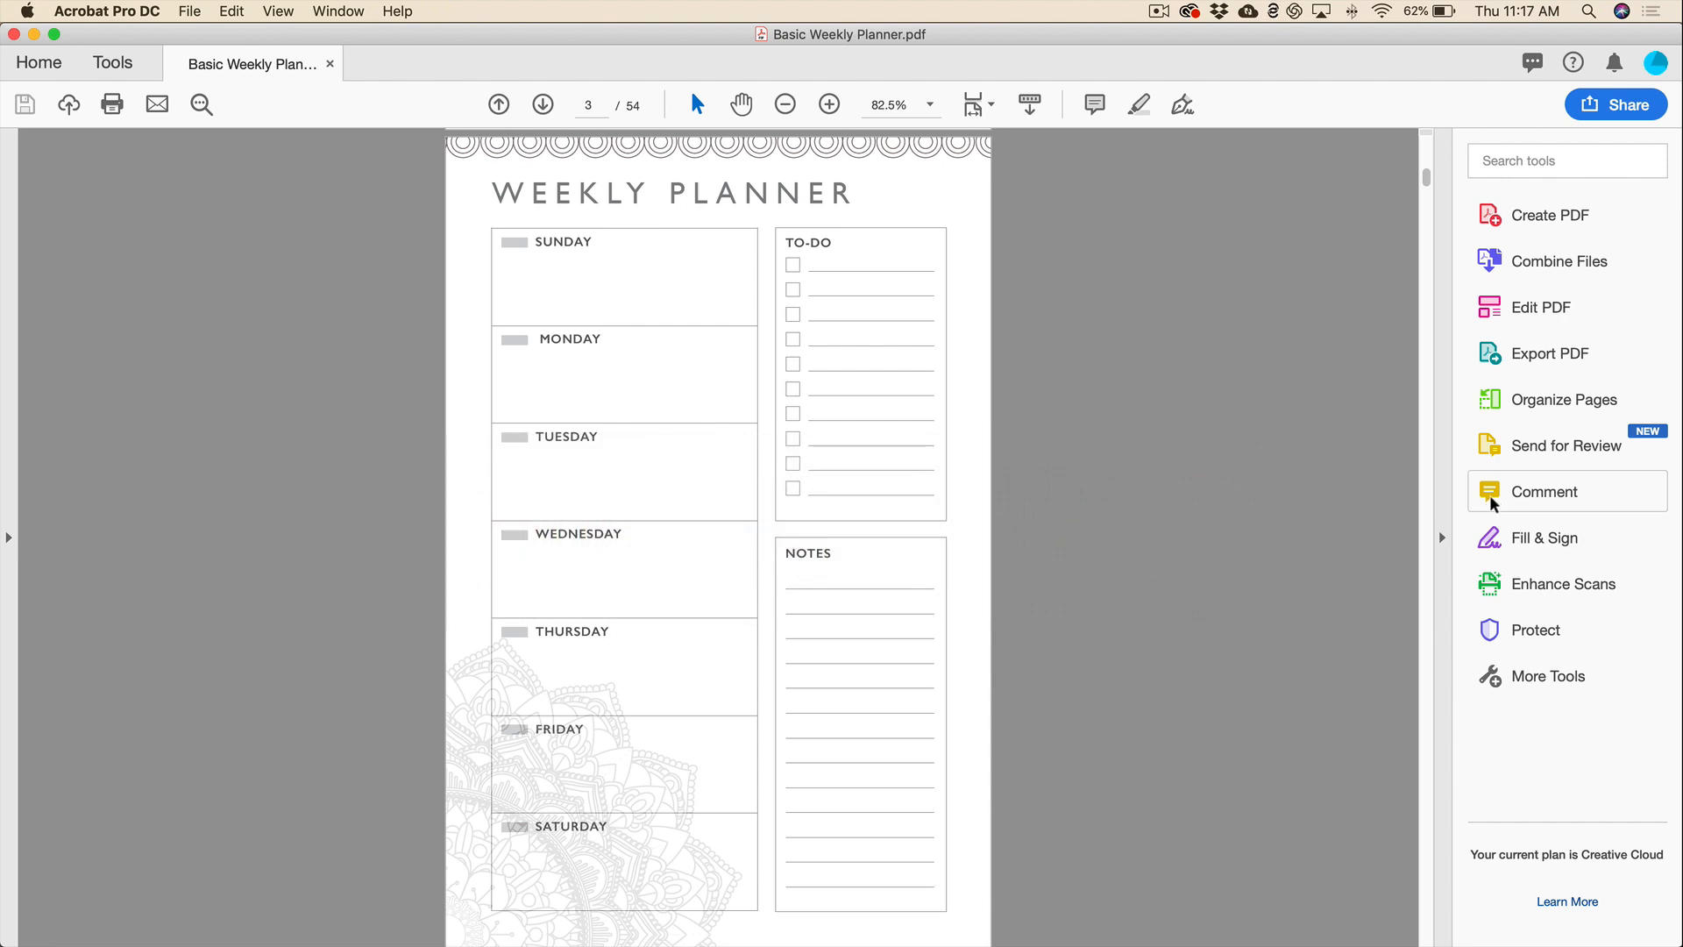
key("super+Tab")
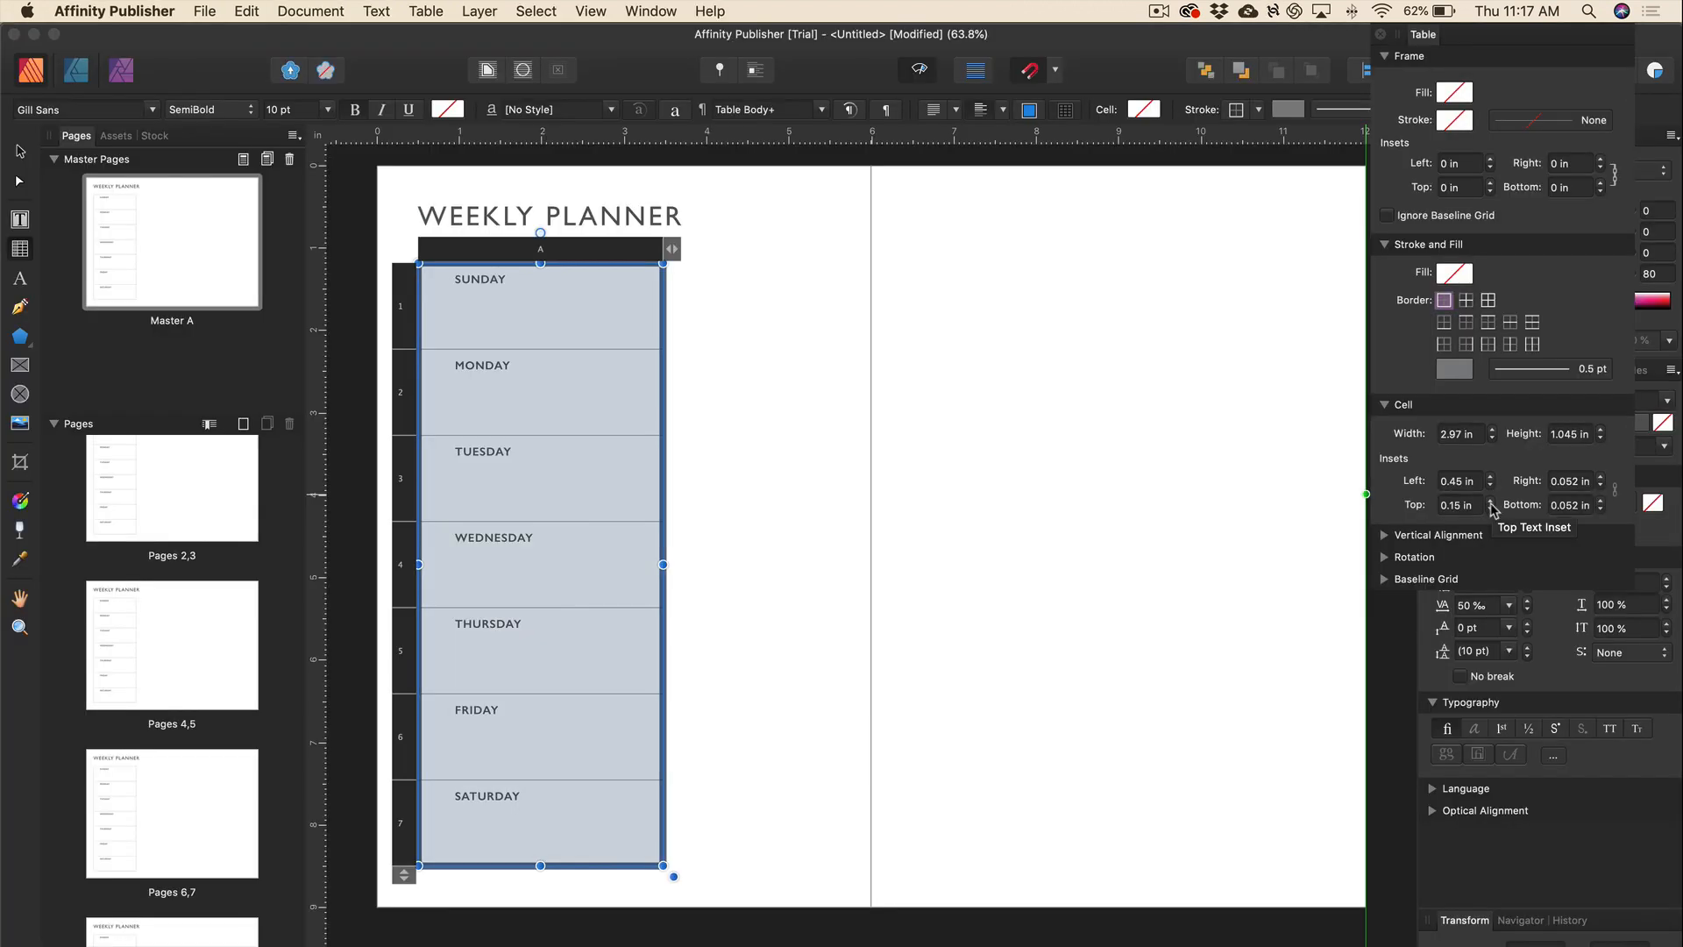
left_click(1490, 507)
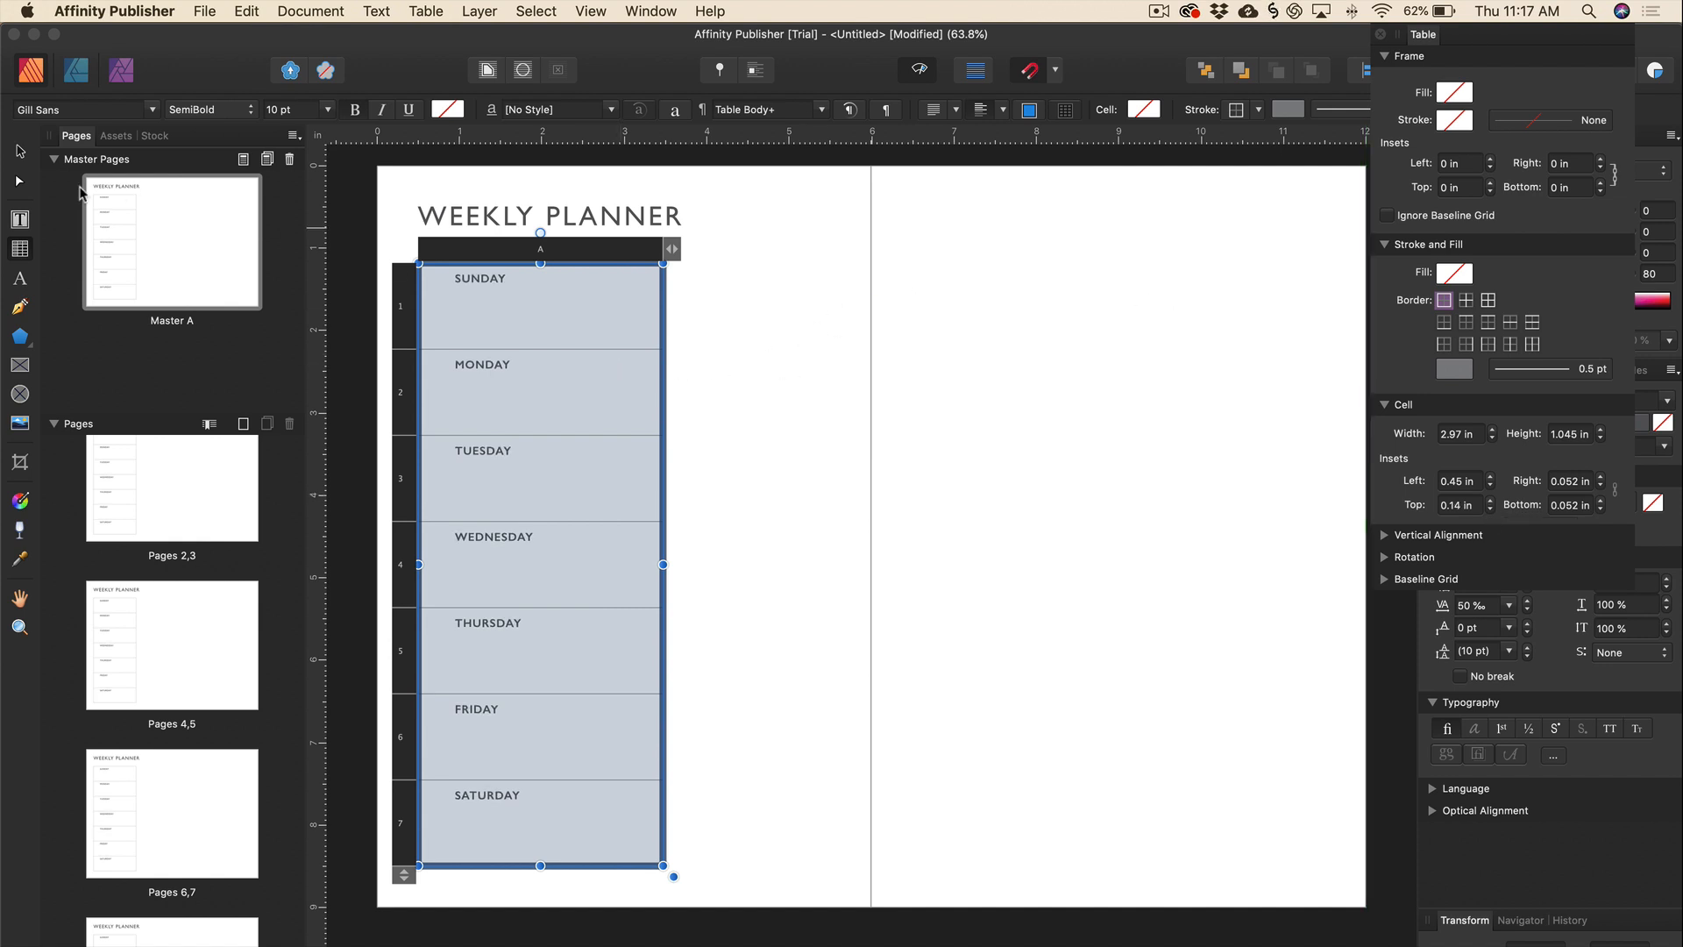
left_click(19, 156)
left_click(663, 388)
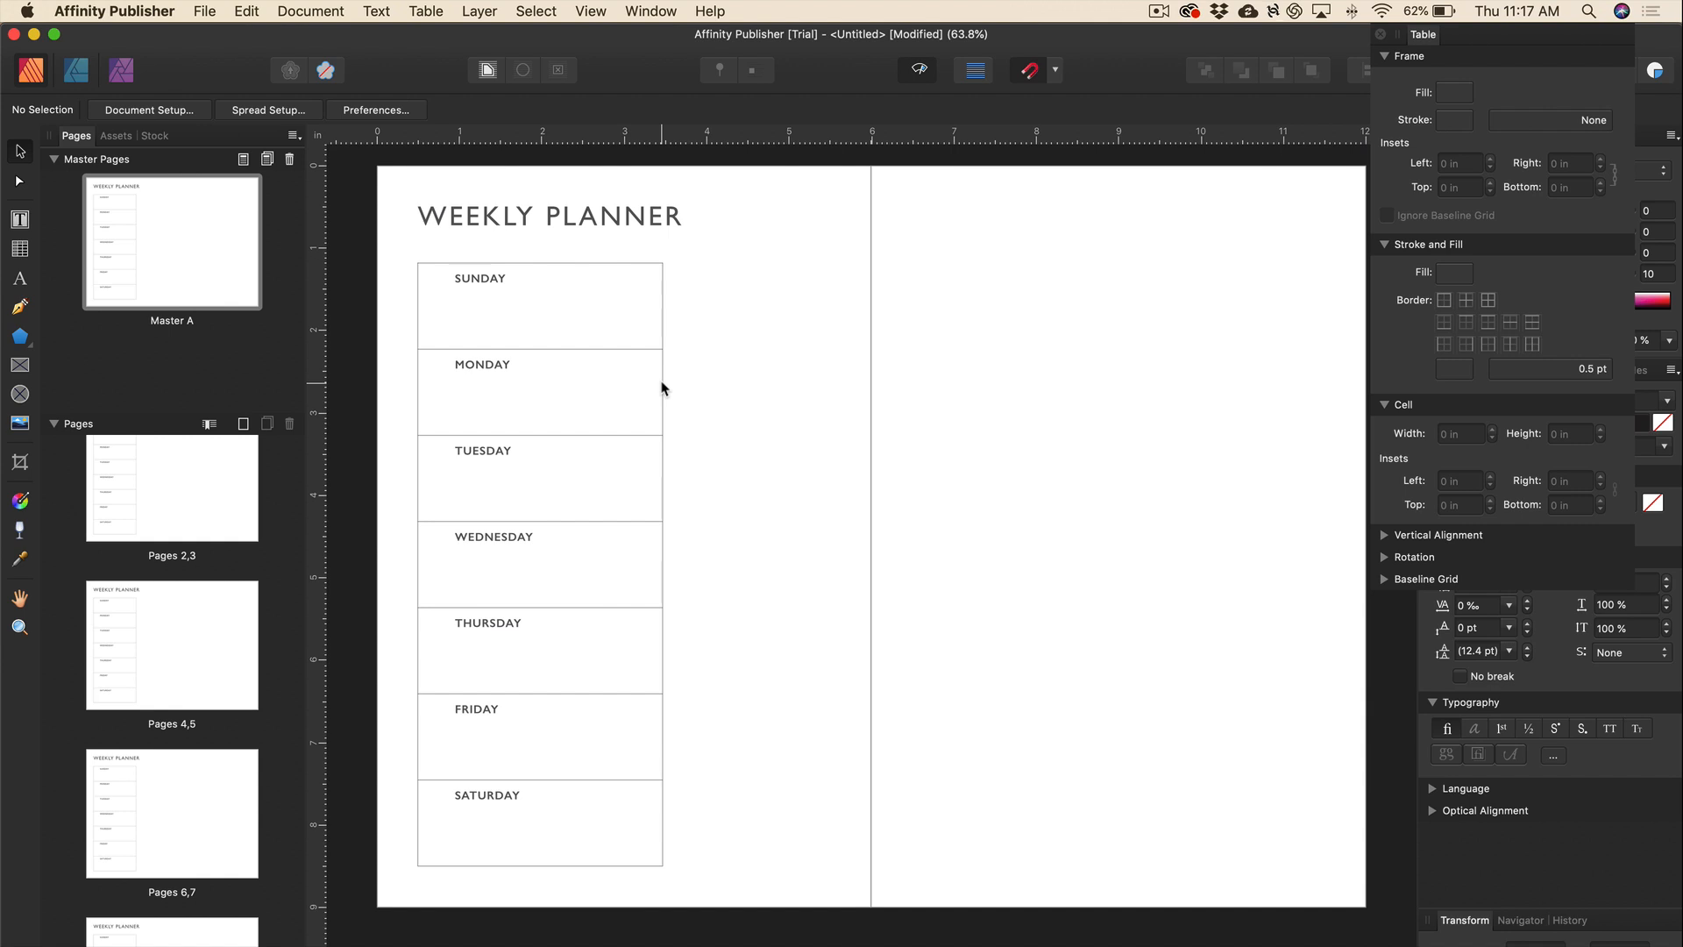
Zoom in and scroll to frame the WEEKLY PLANNER title and the SUNDAY row.
scroll(664, 389, "left", 2)
scroll(663, 388, "up", 2)
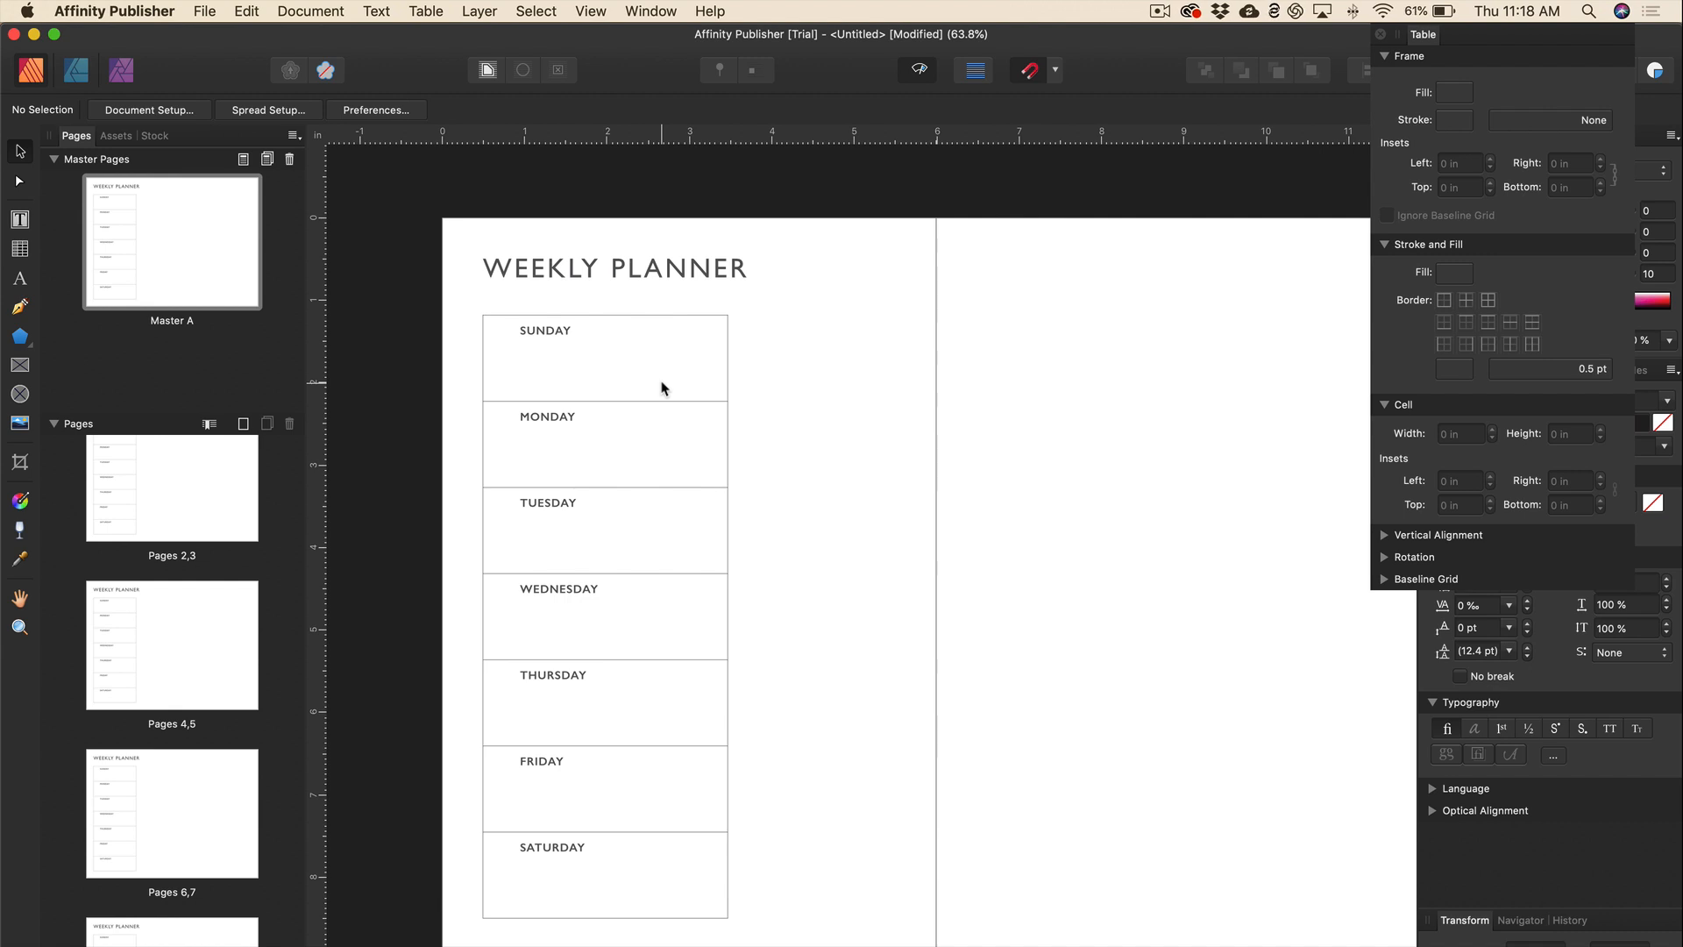
key("super+plus")
key("super+plus")
key("super+plus")
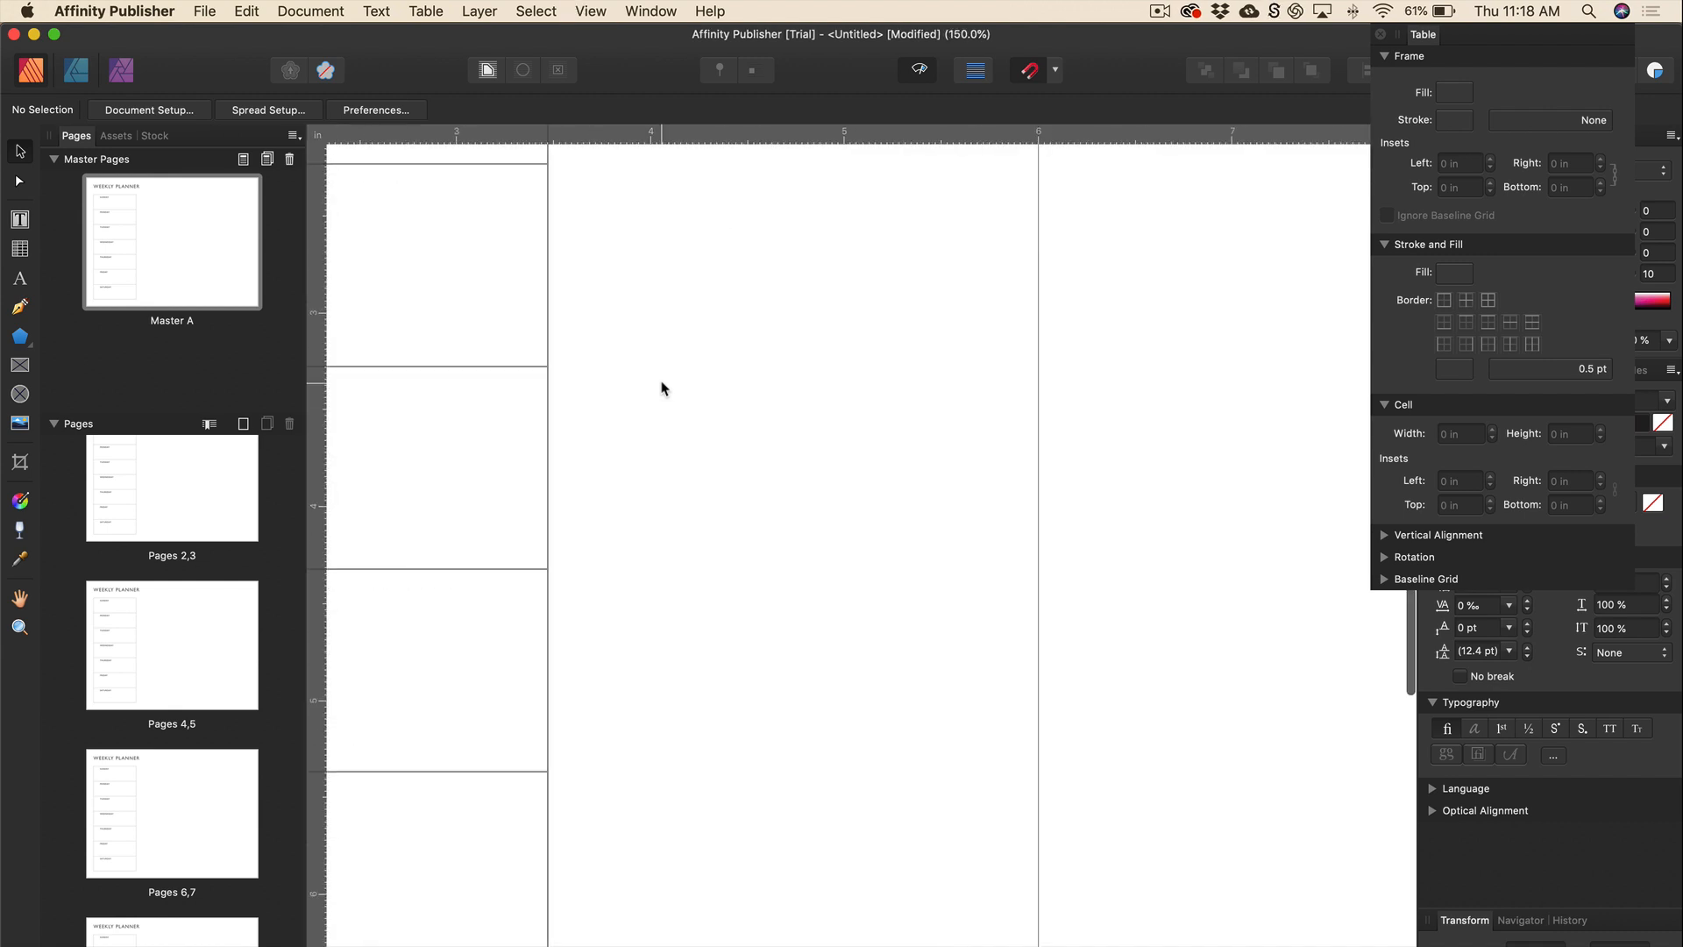
scroll(560, 302, "left", 10)
scroll(559, 303, "up", 3)
scroll(559, 298, "up", 5)
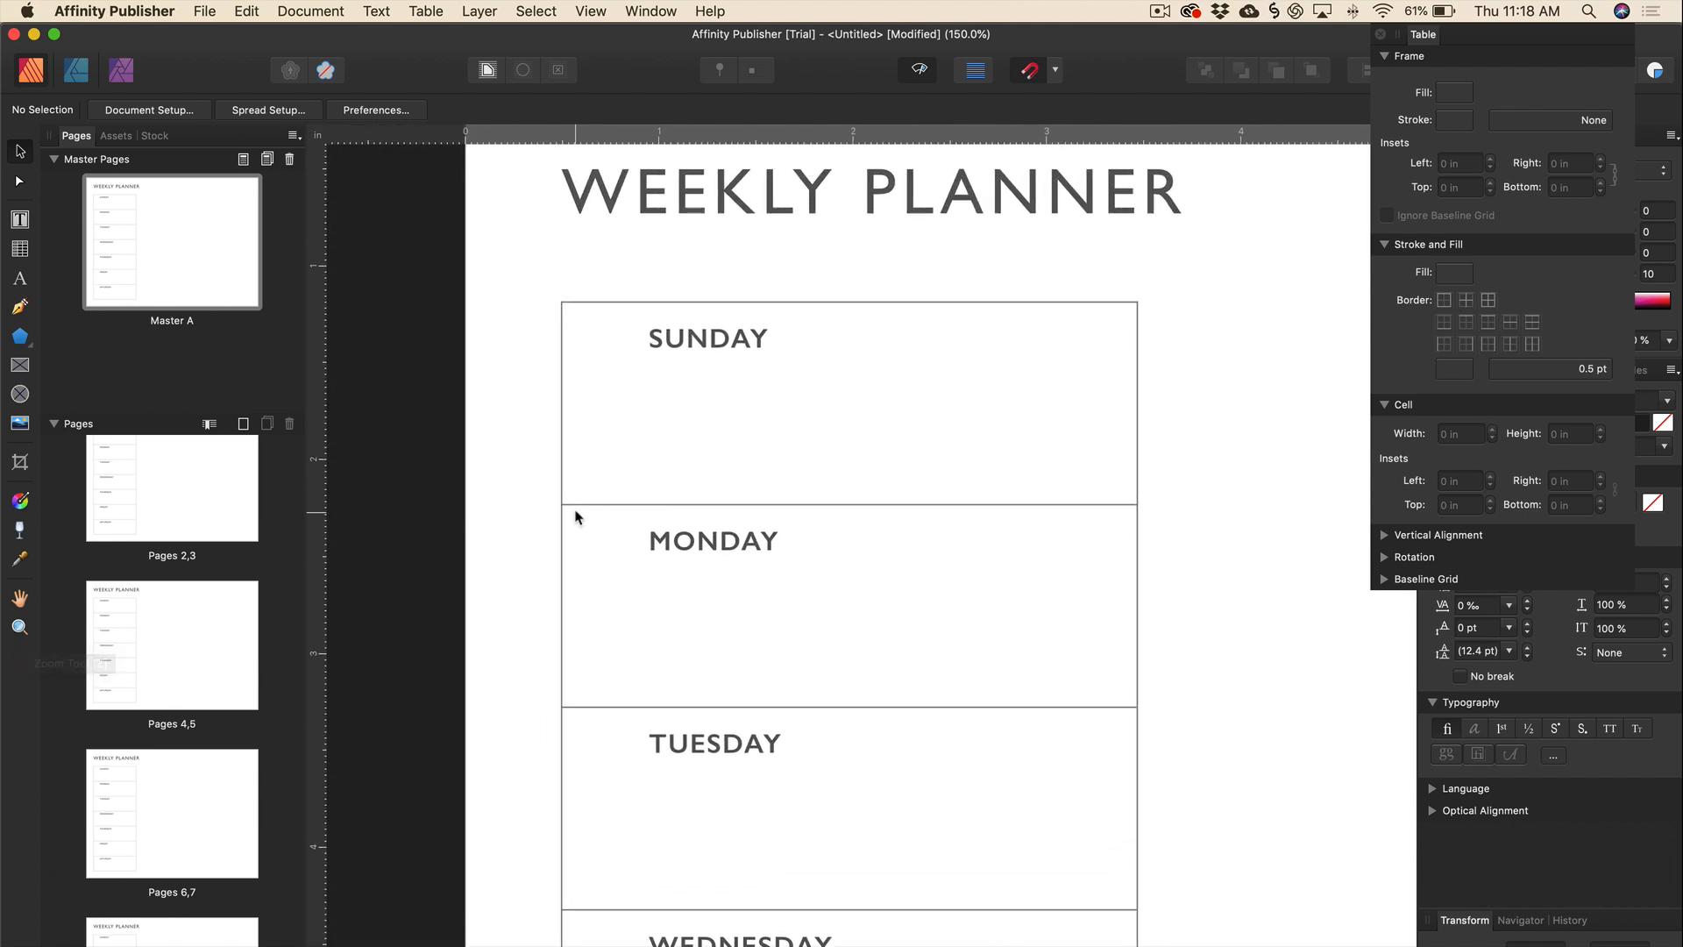
scroll(577, 517, "right", 2)
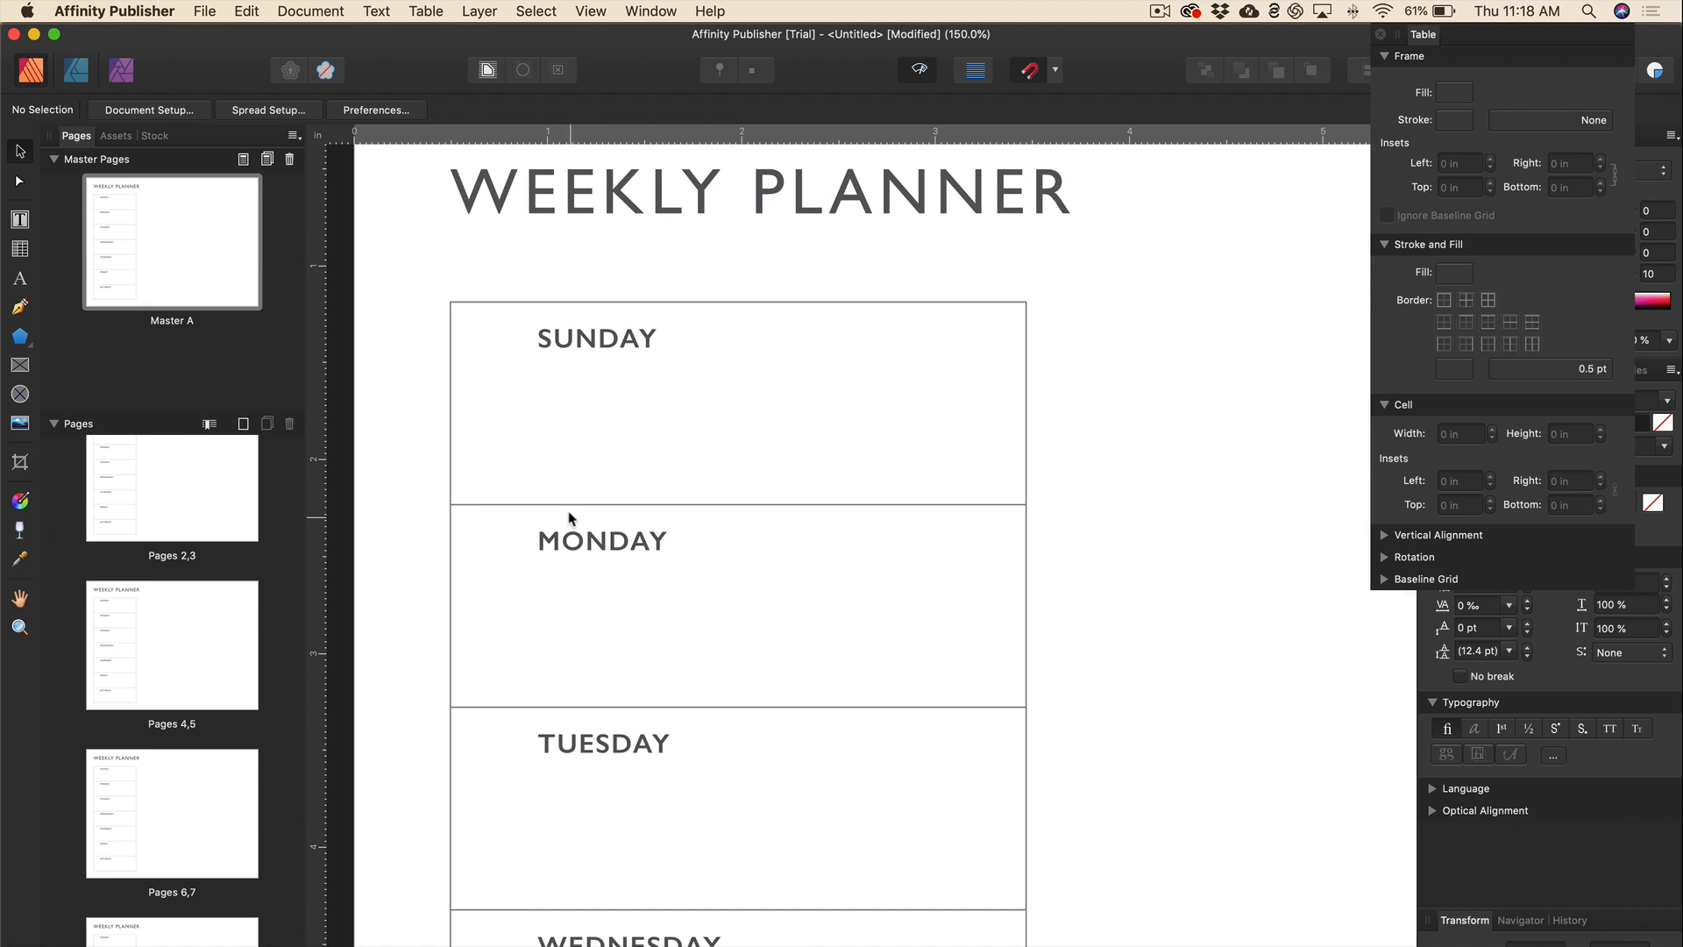
Draw a small rectangle just left of SUNDAY and nudge it into line with the label.
left_click_drag(19, 338, 119, 341)
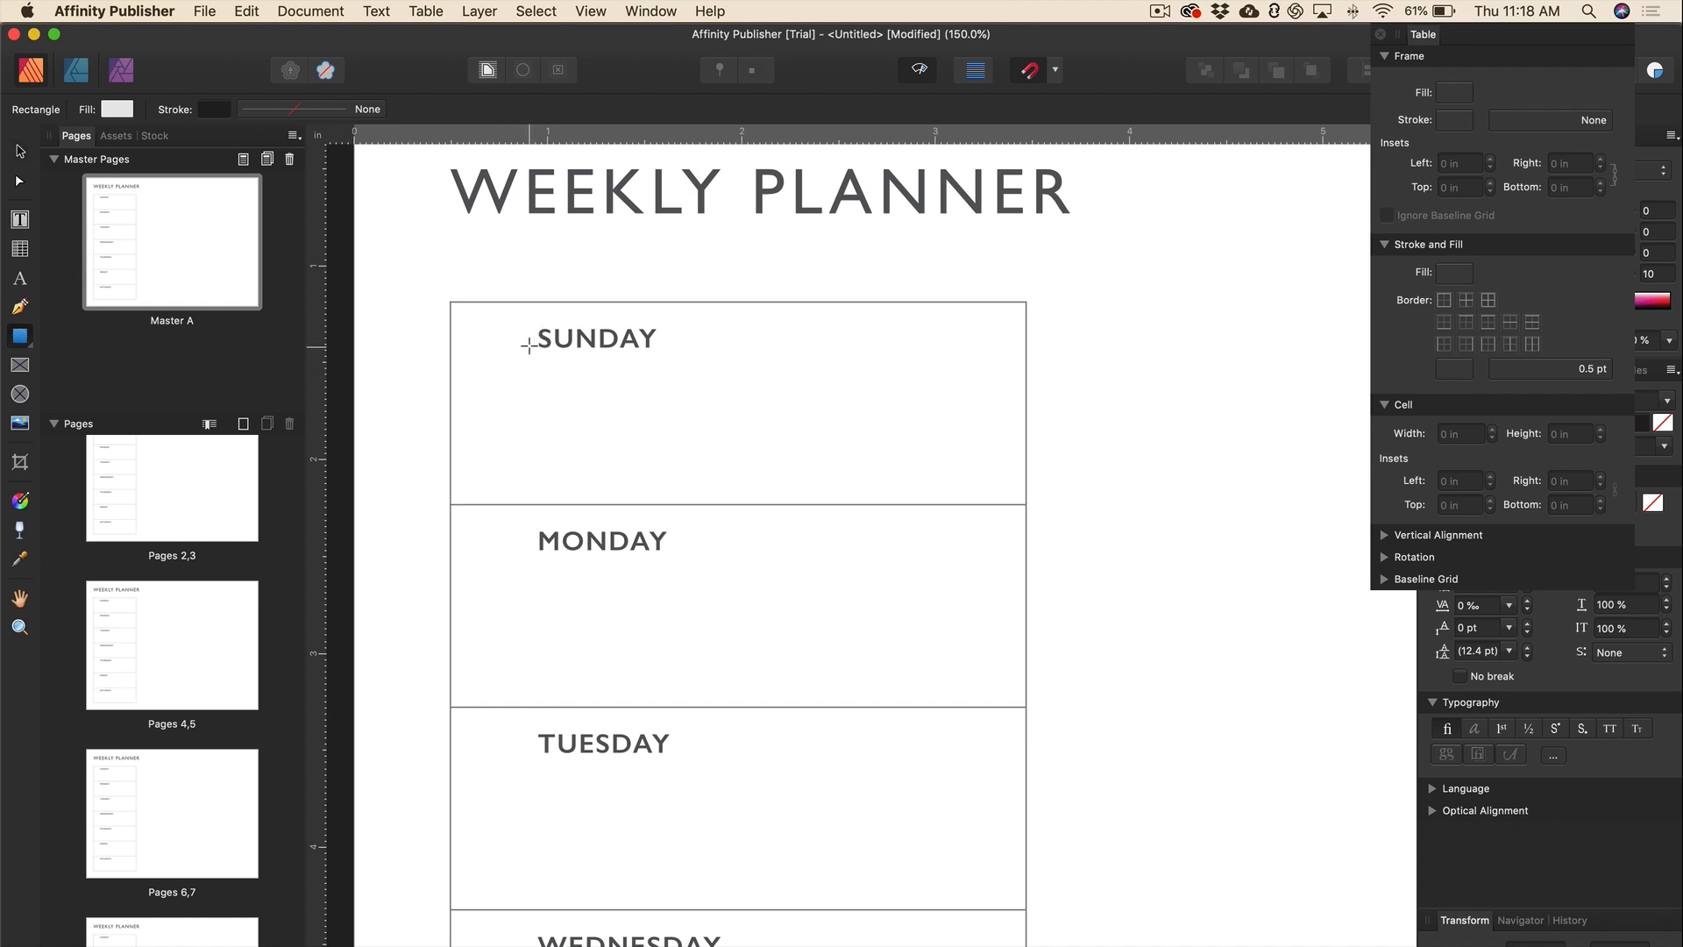
left_click_drag(525, 345, 474, 326)
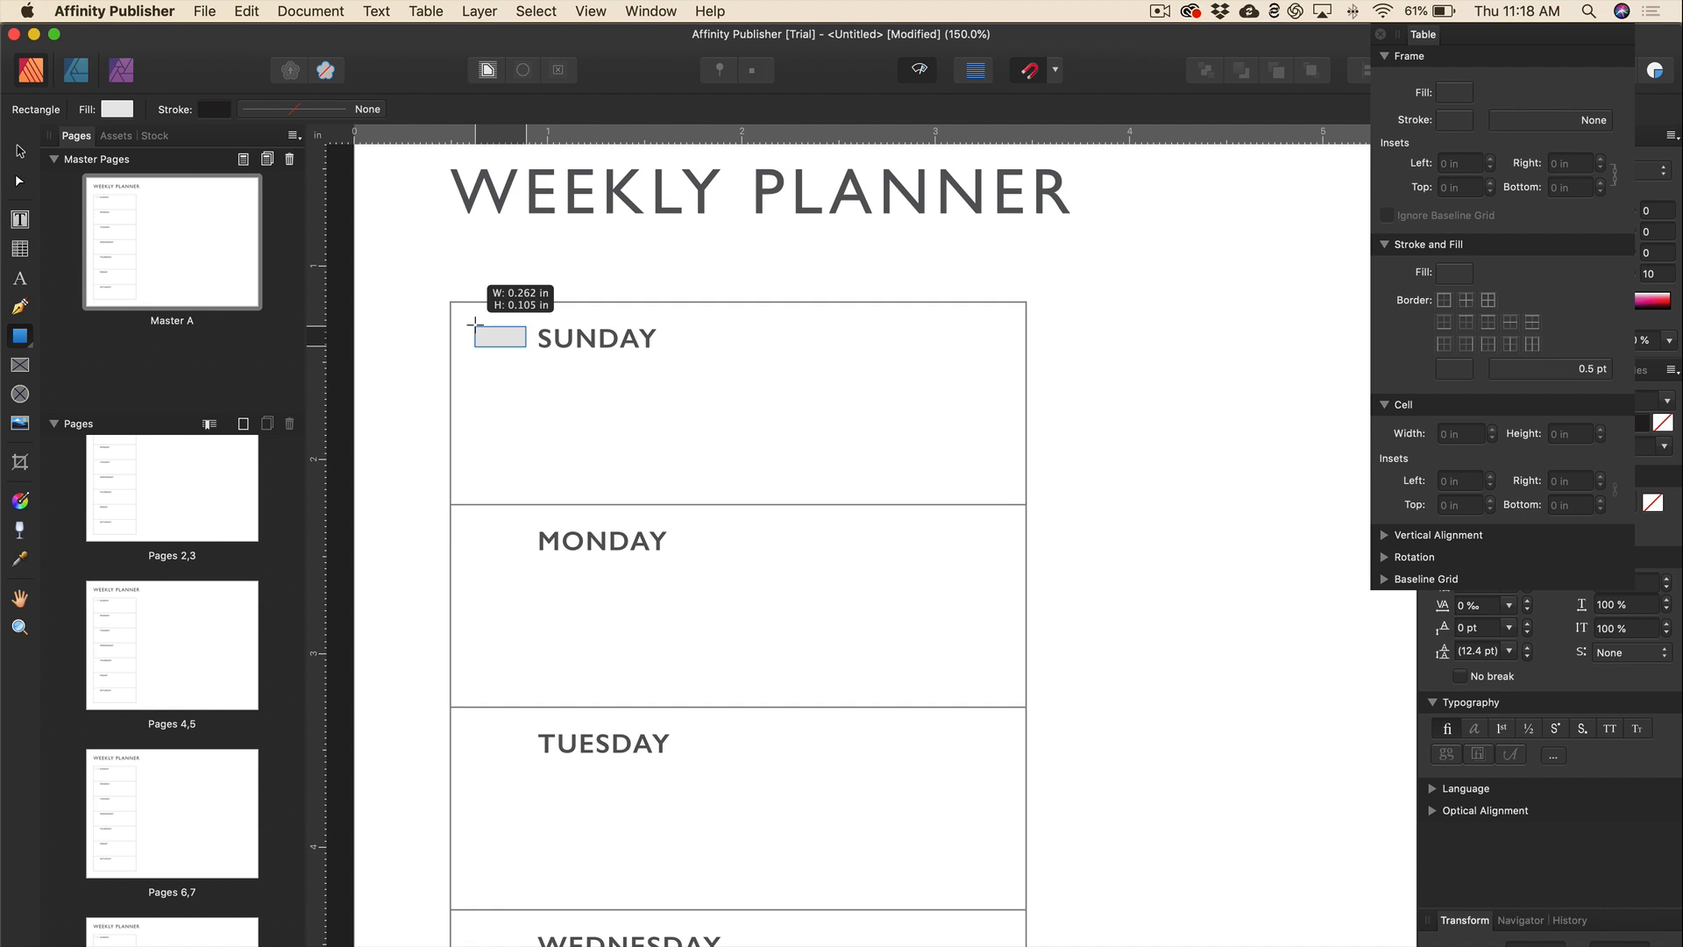
left_click_drag(475, 324, 475, 323)
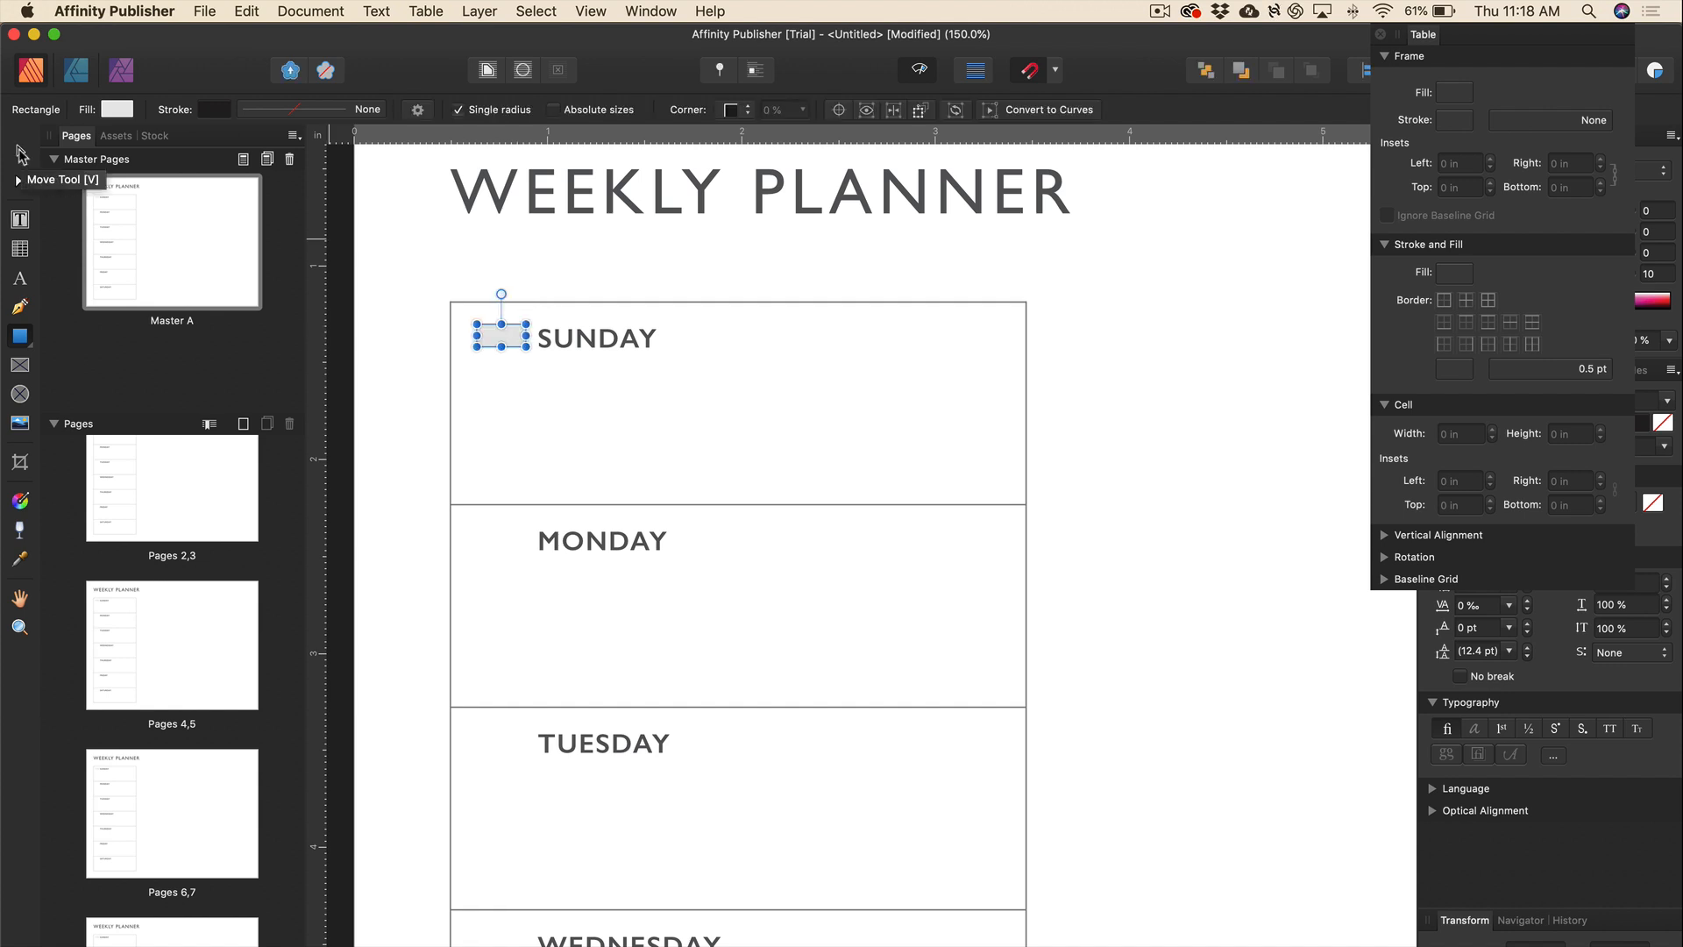
left_click(22, 155)
left_click_drag(500, 335, 501, 339)
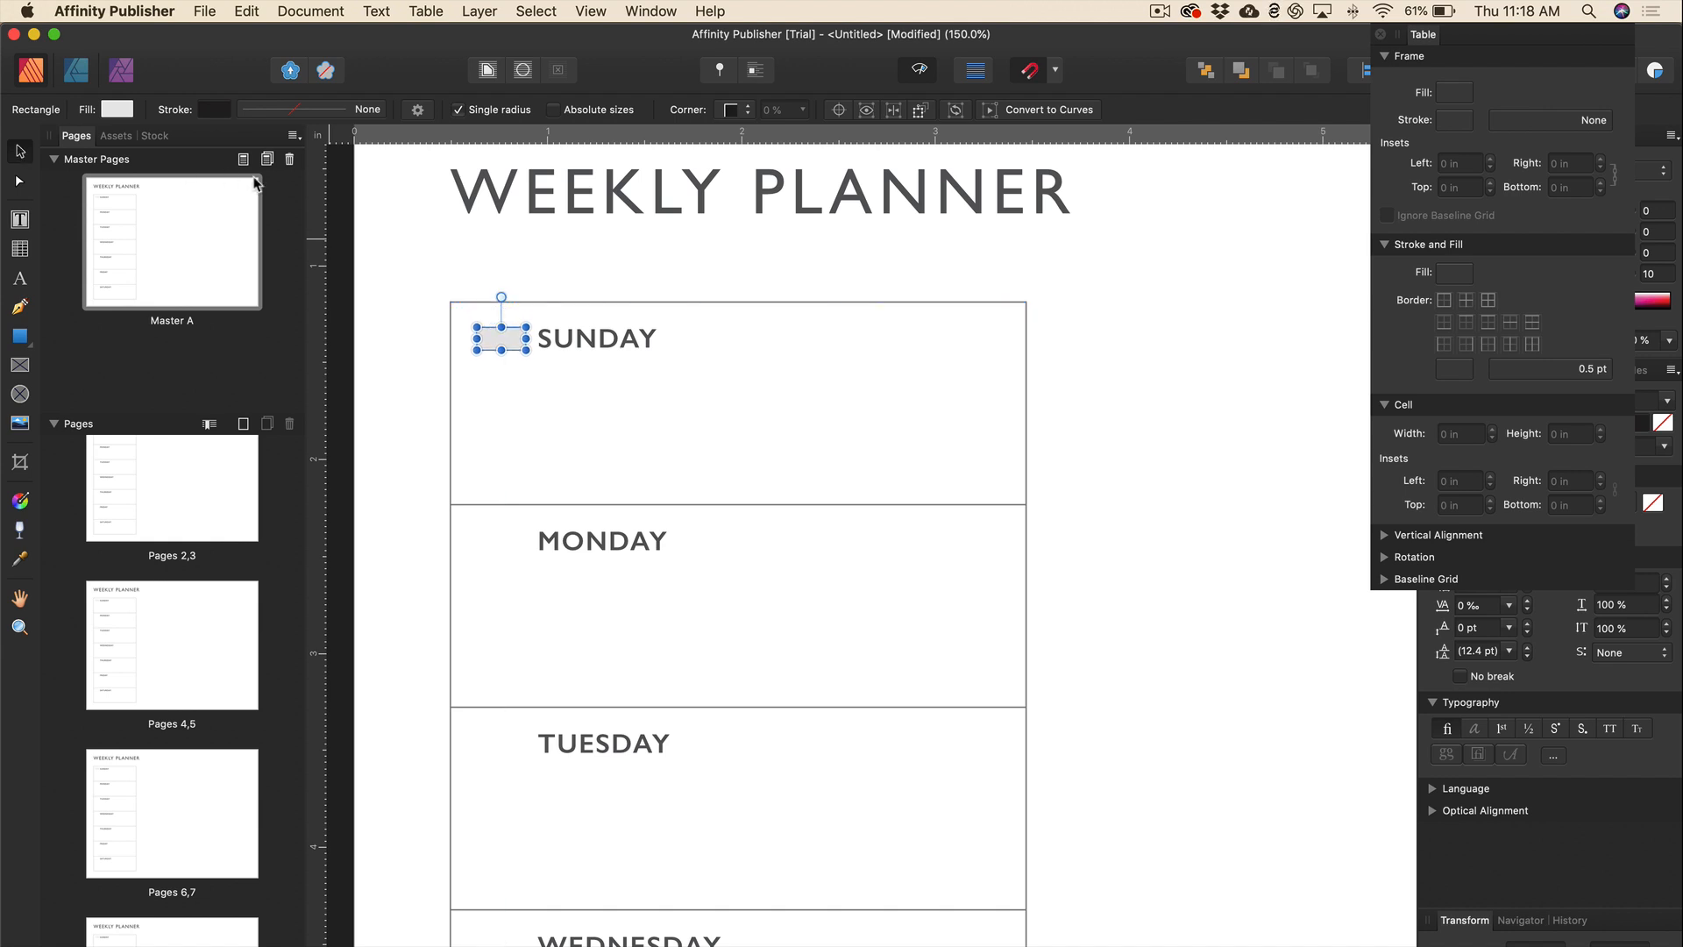
Select the weekday table and pull a horizontal guide down onto the page.
left_click(761, 349)
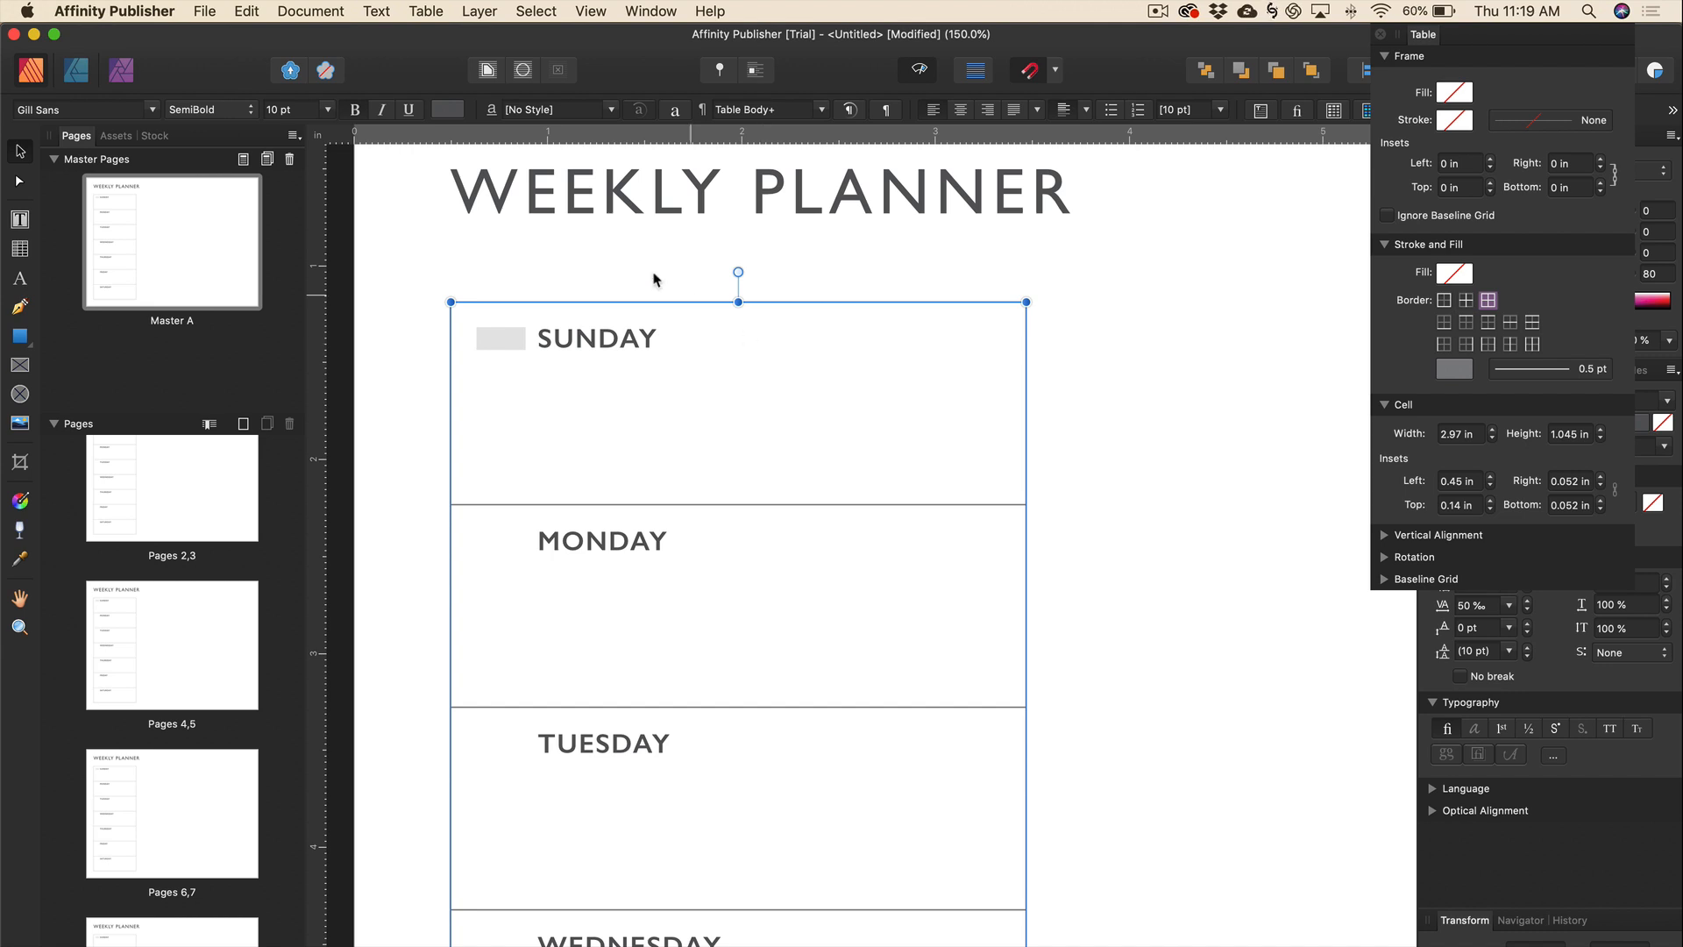
left_click_drag(507, 134, 711, 346)
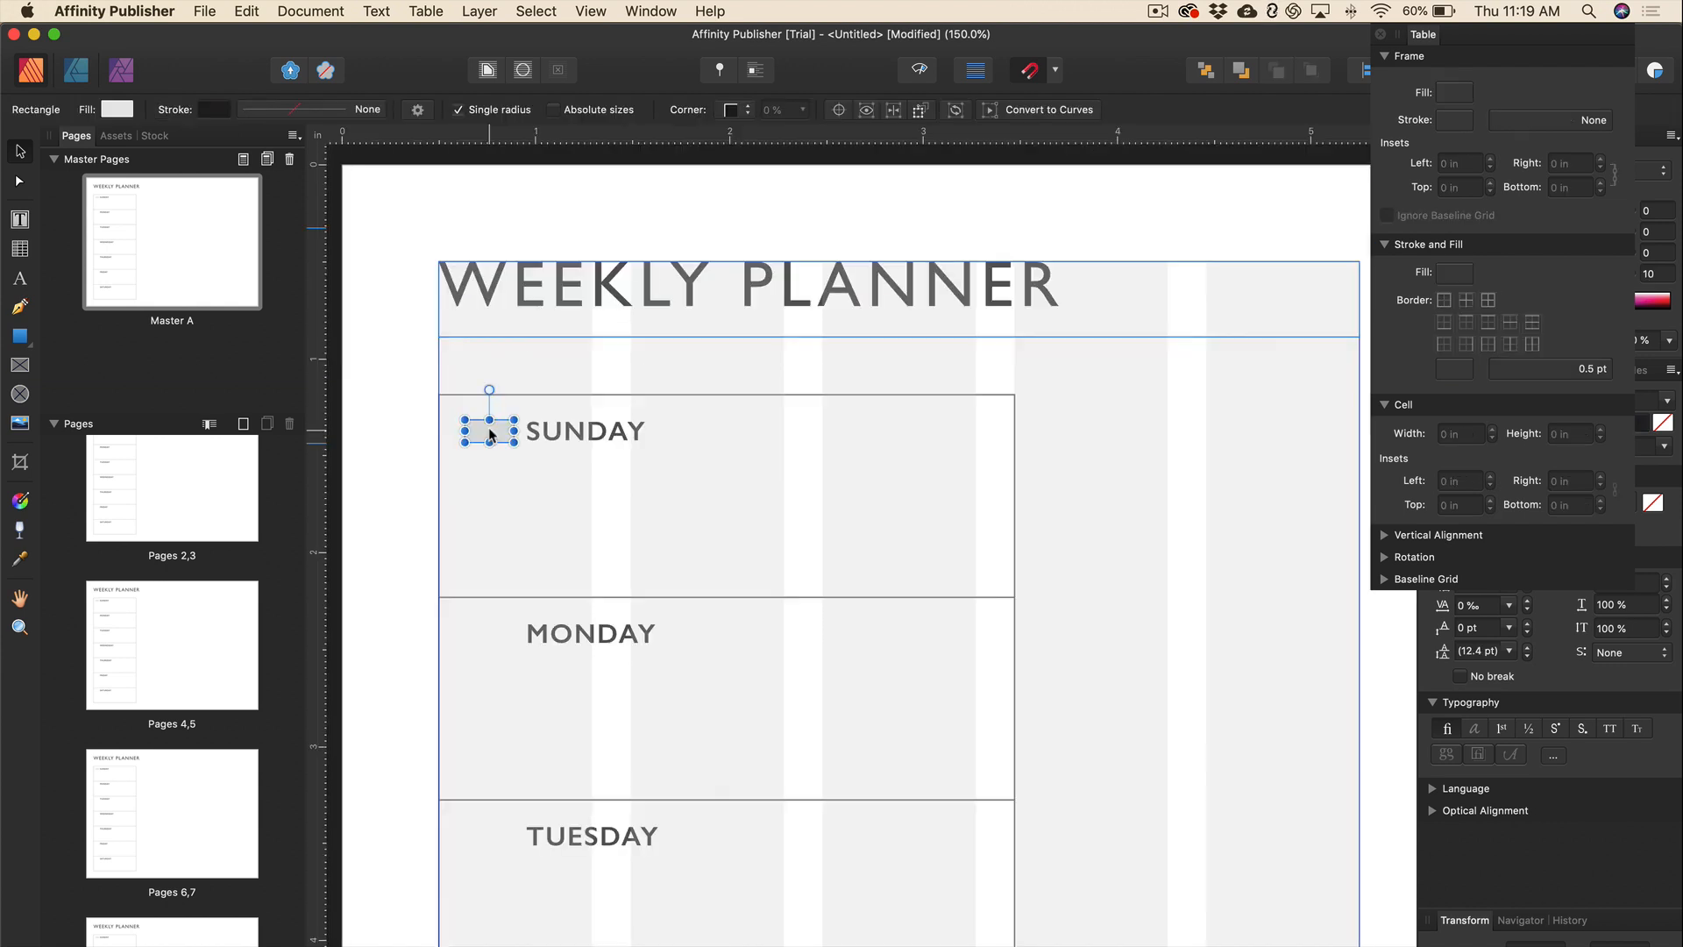
scroll(491, 433, "down", 2)
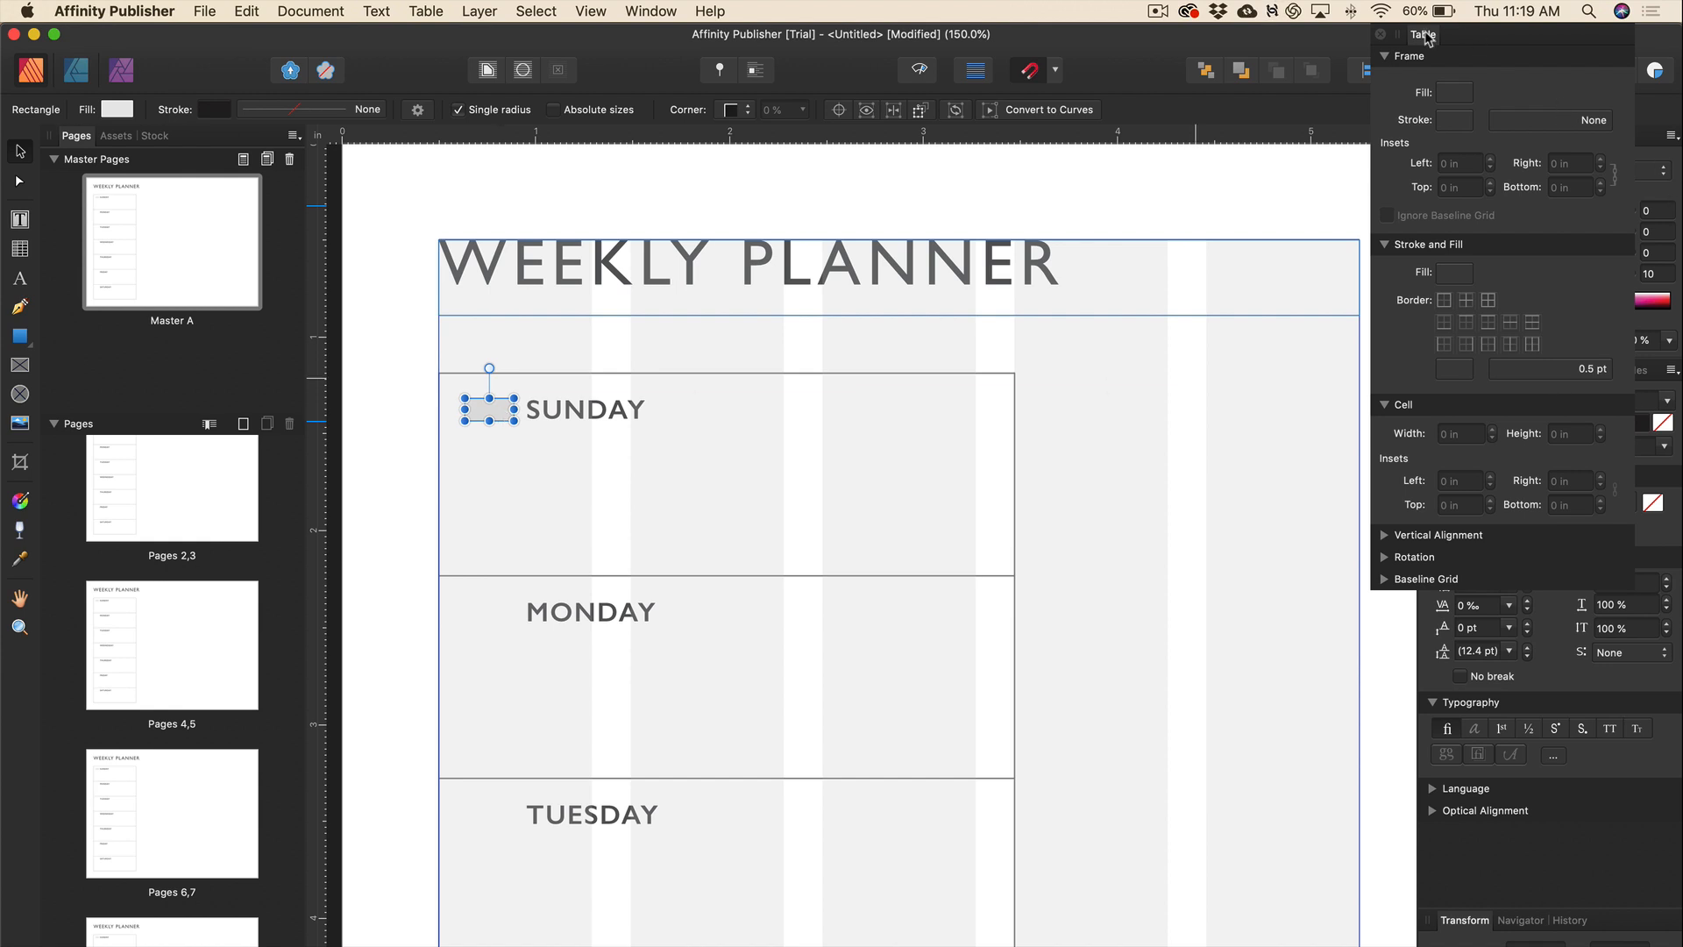
Remove the outline from the small grey box beside SUNDAY.
left_click(1382, 34)
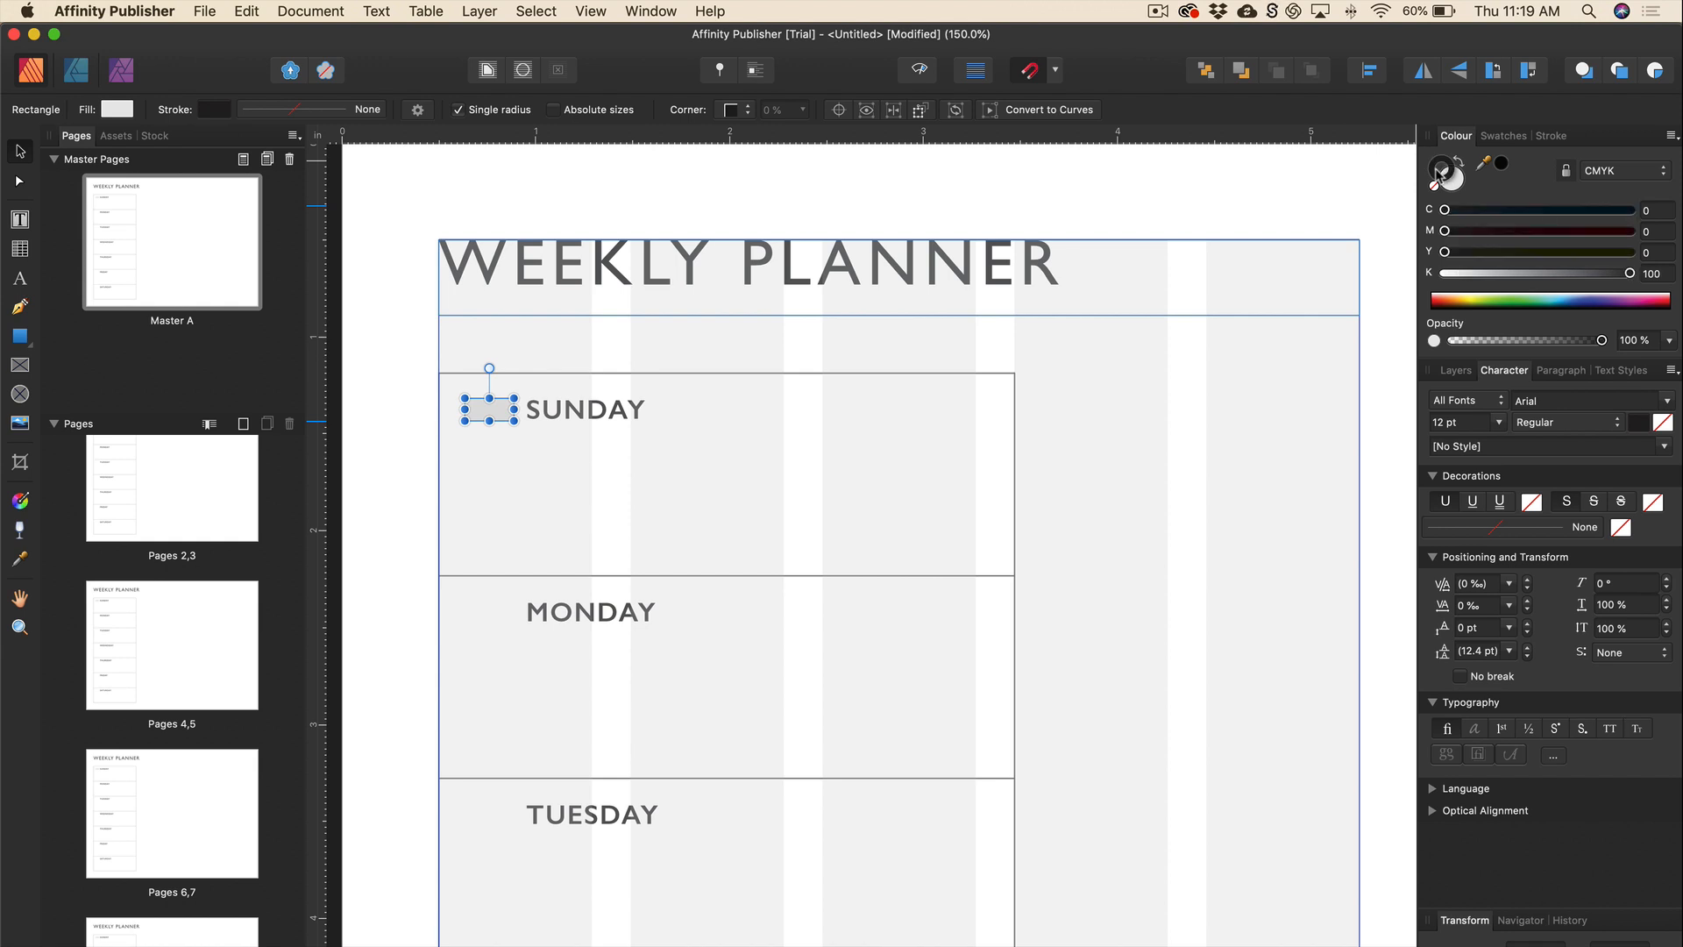
left_click(1434, 188)
left_click(1455, 184)
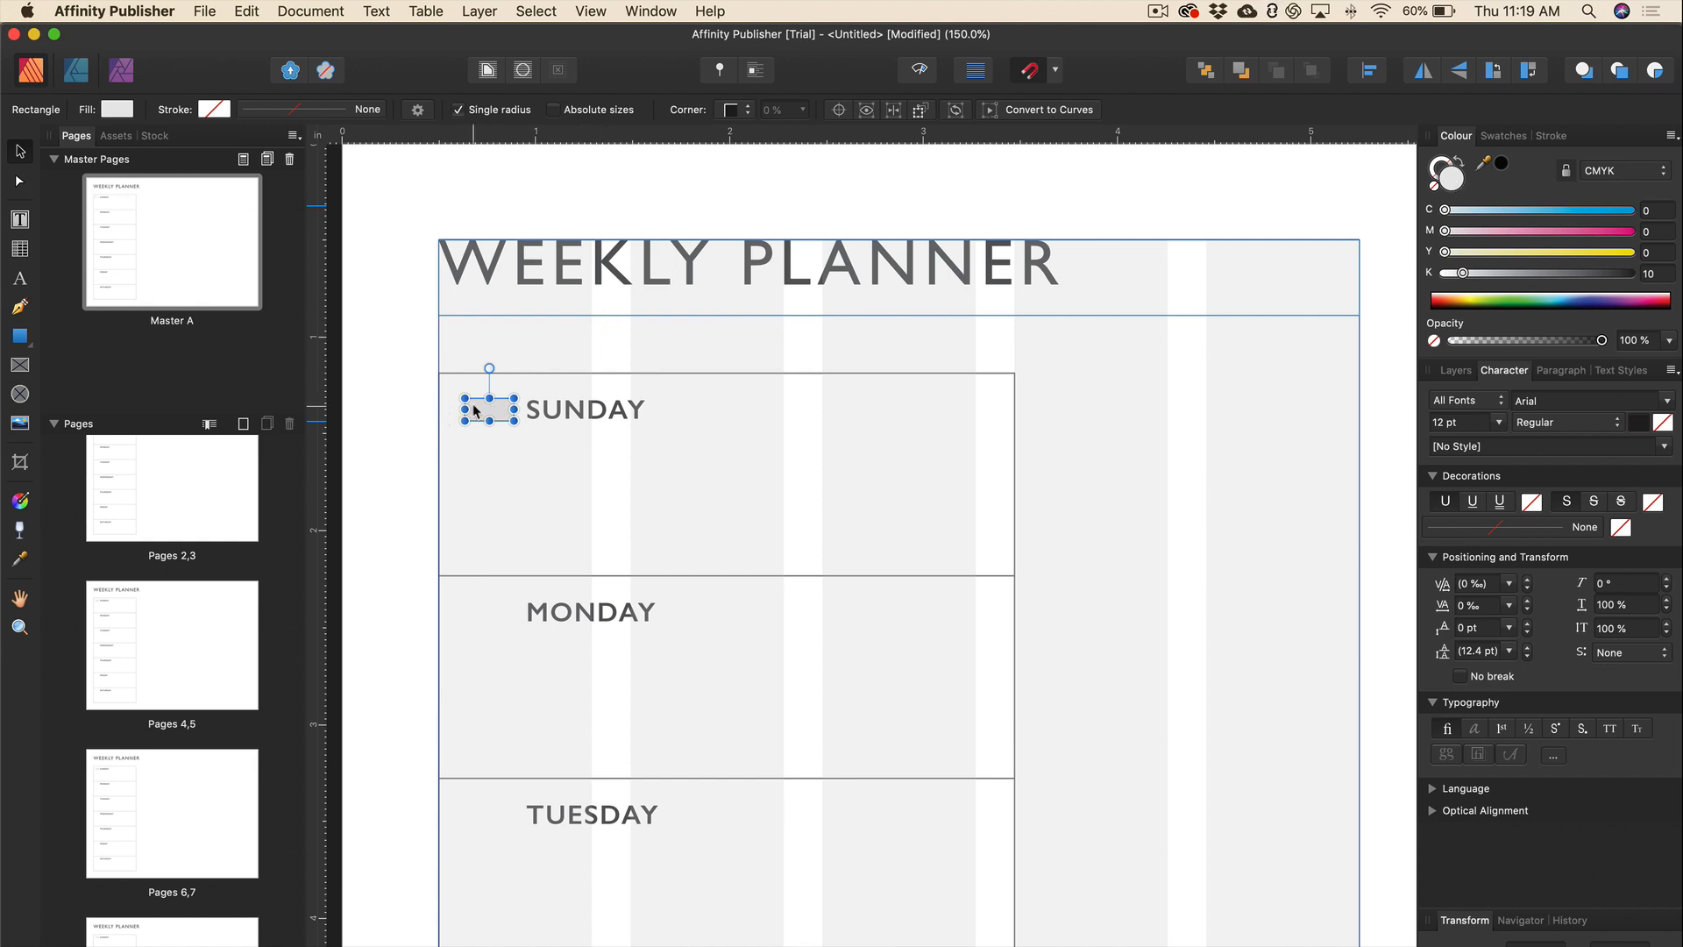
scroll(473, 409, "down", 3)
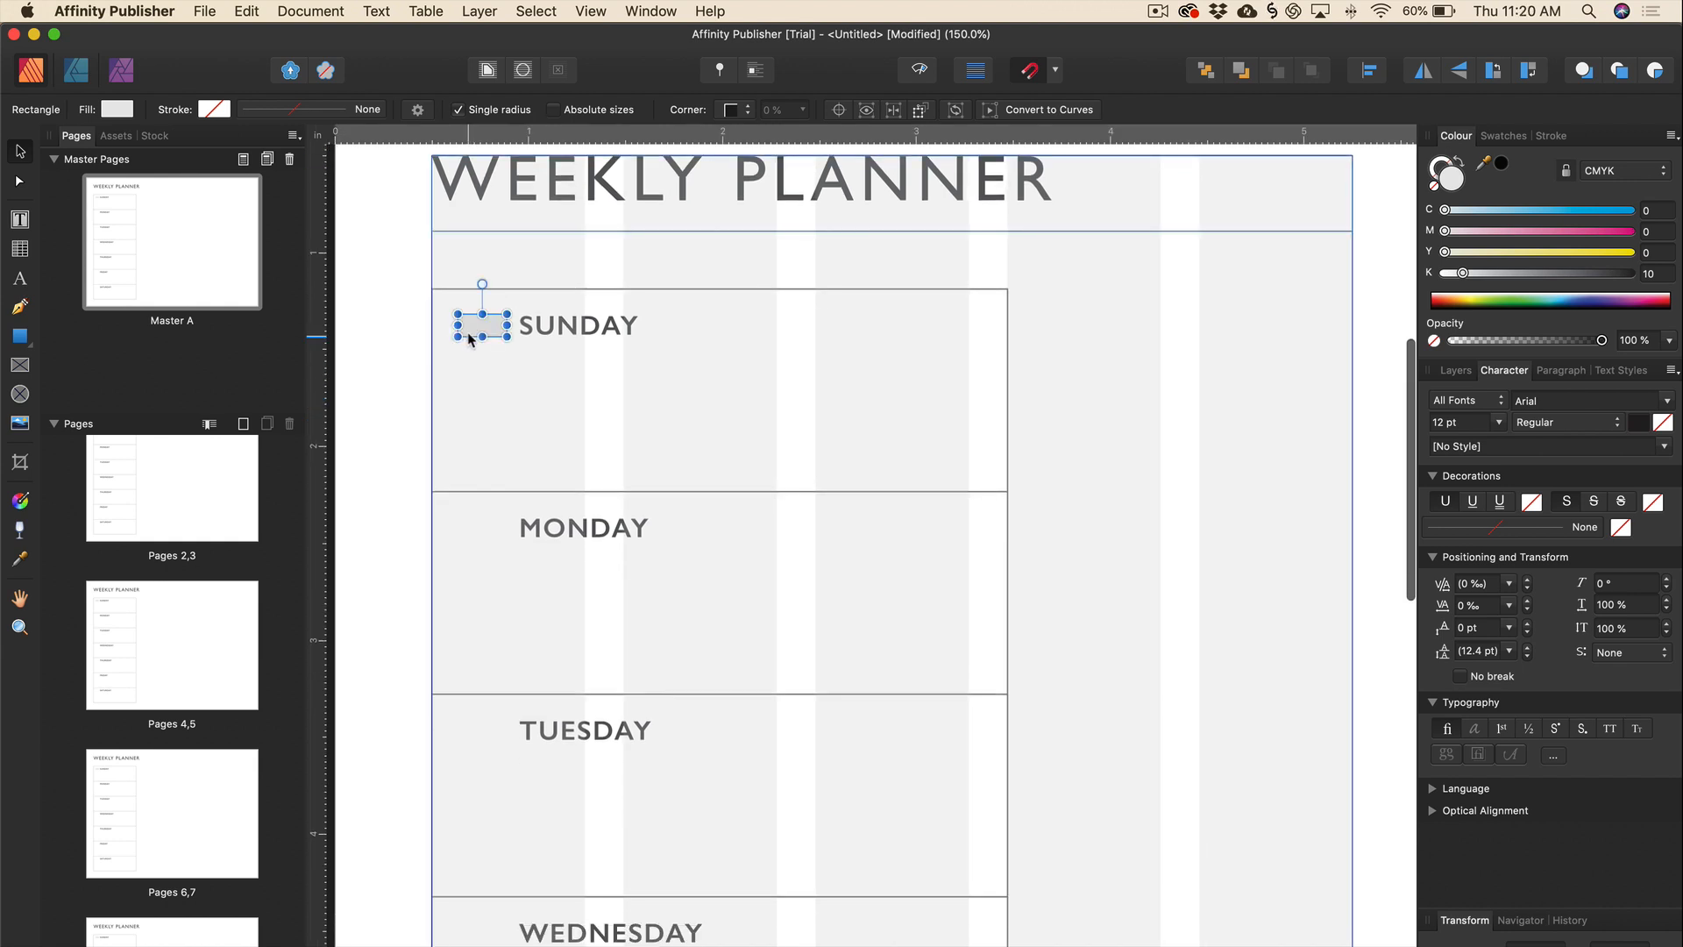
left_click(247, 11)
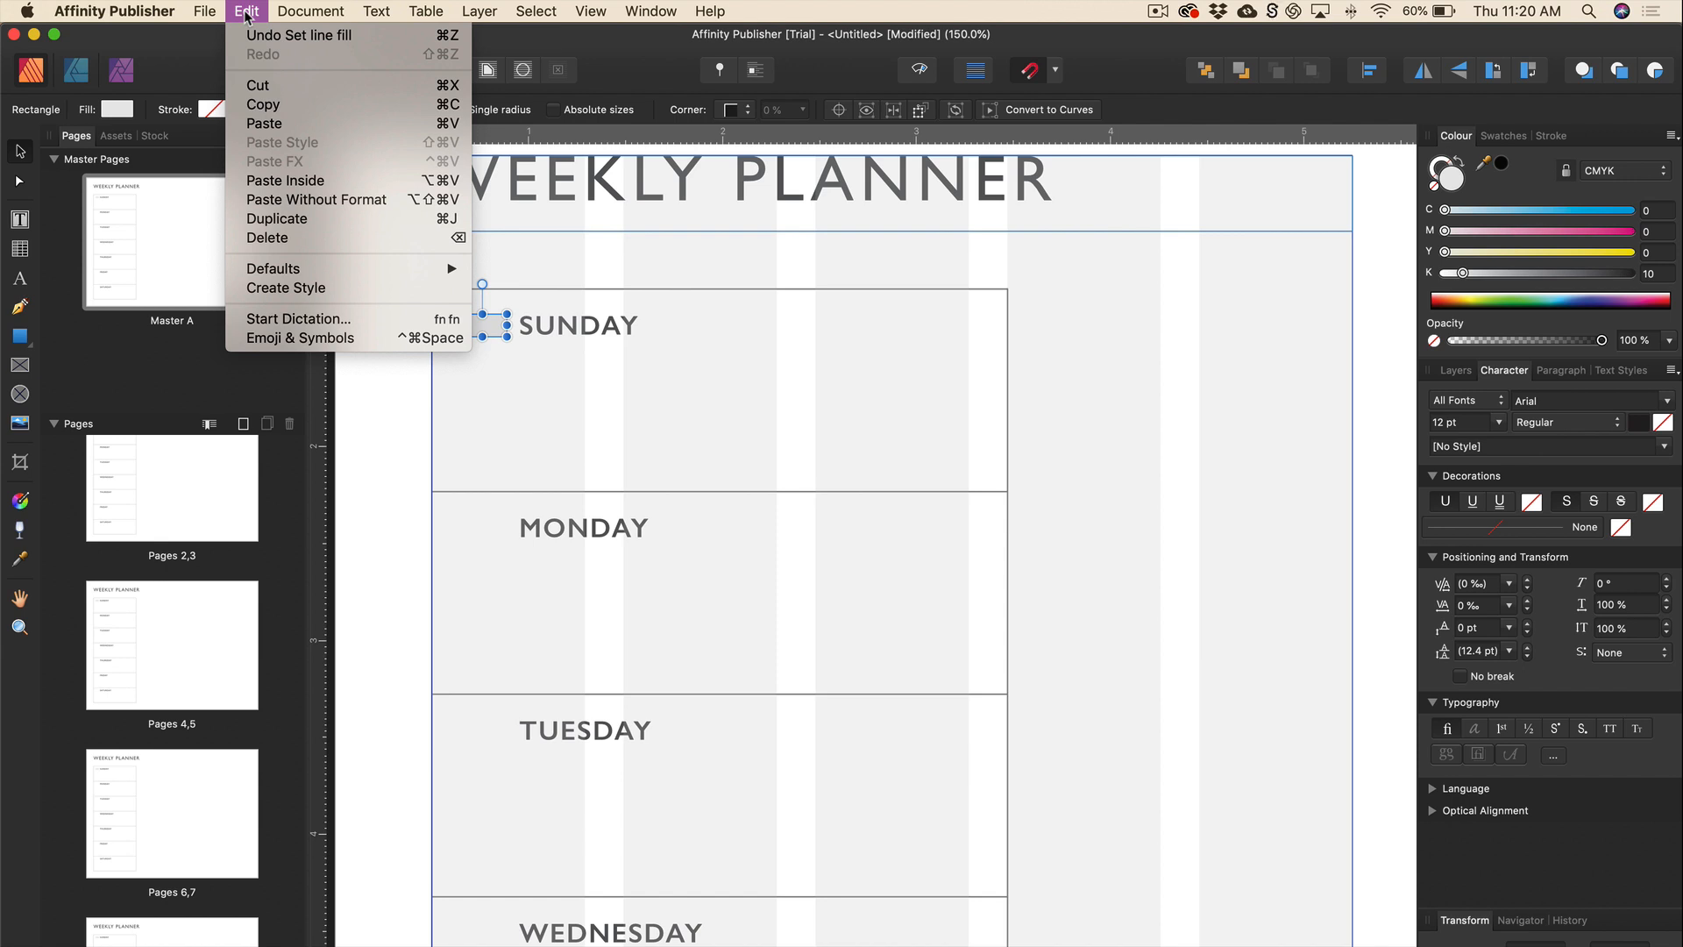
left_click(500, 330)
scroll(500, 329, "down", 1)
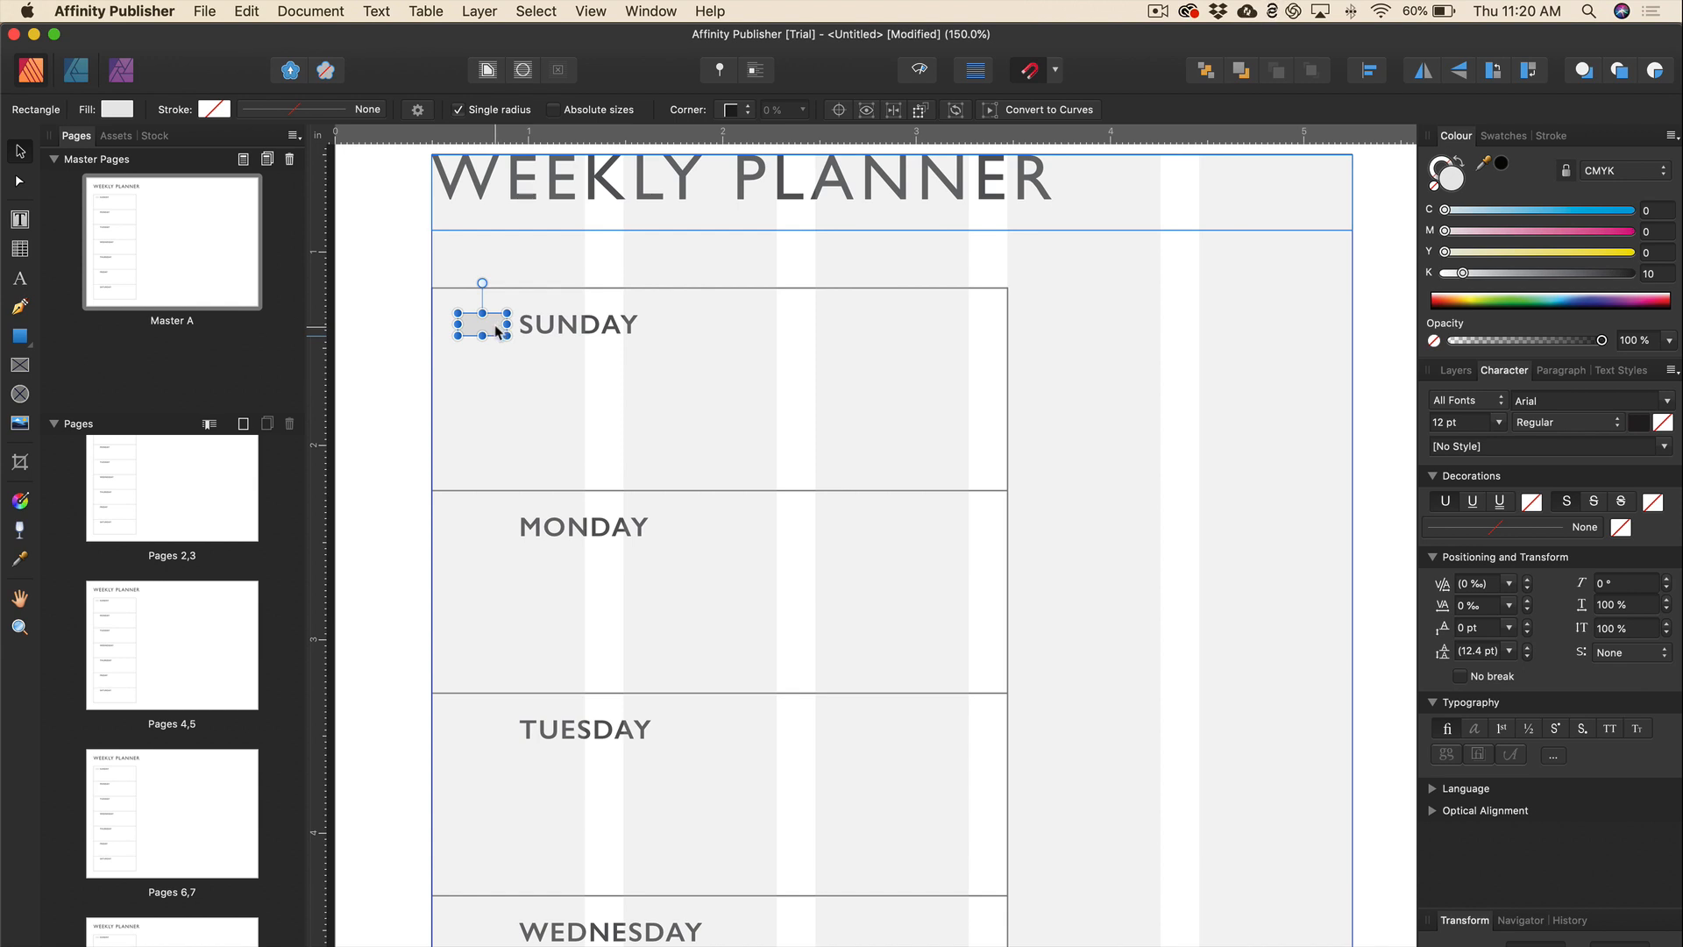
Duplicate the grey box beside MONDAY, then copy both down beside TUESDAY and WEDNESDAY.
left_click_drag(486, 330, 488, 352)
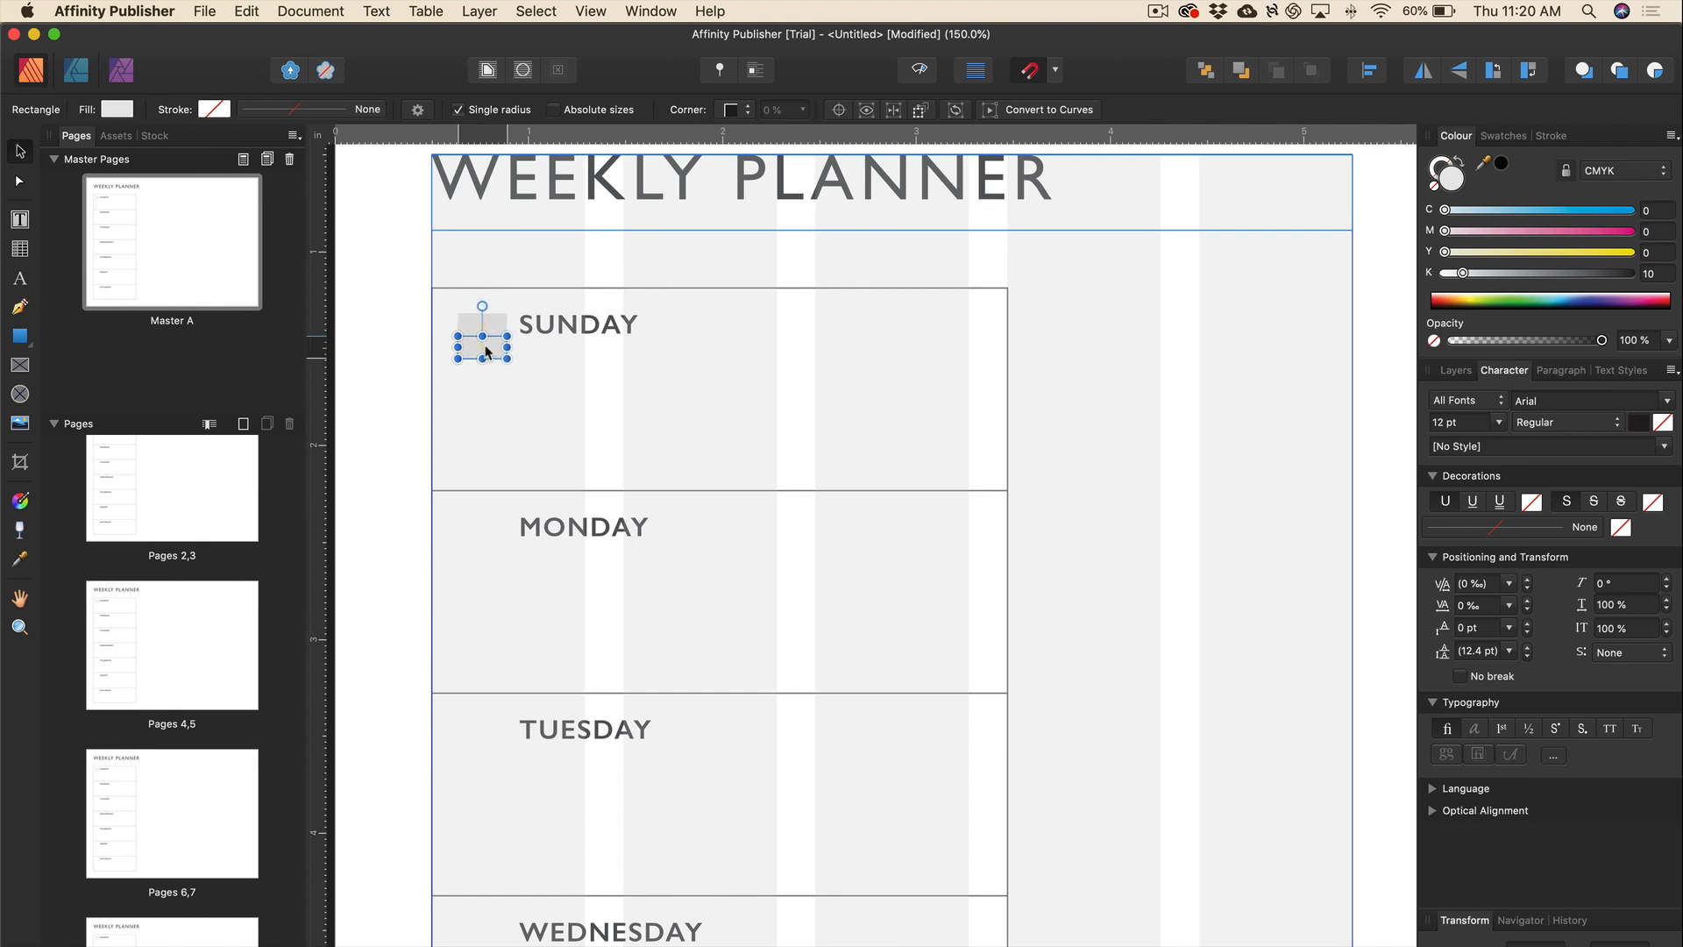
left_click_drag(488, 350, 485, 531)
scroll(485, 532, "down", 1)
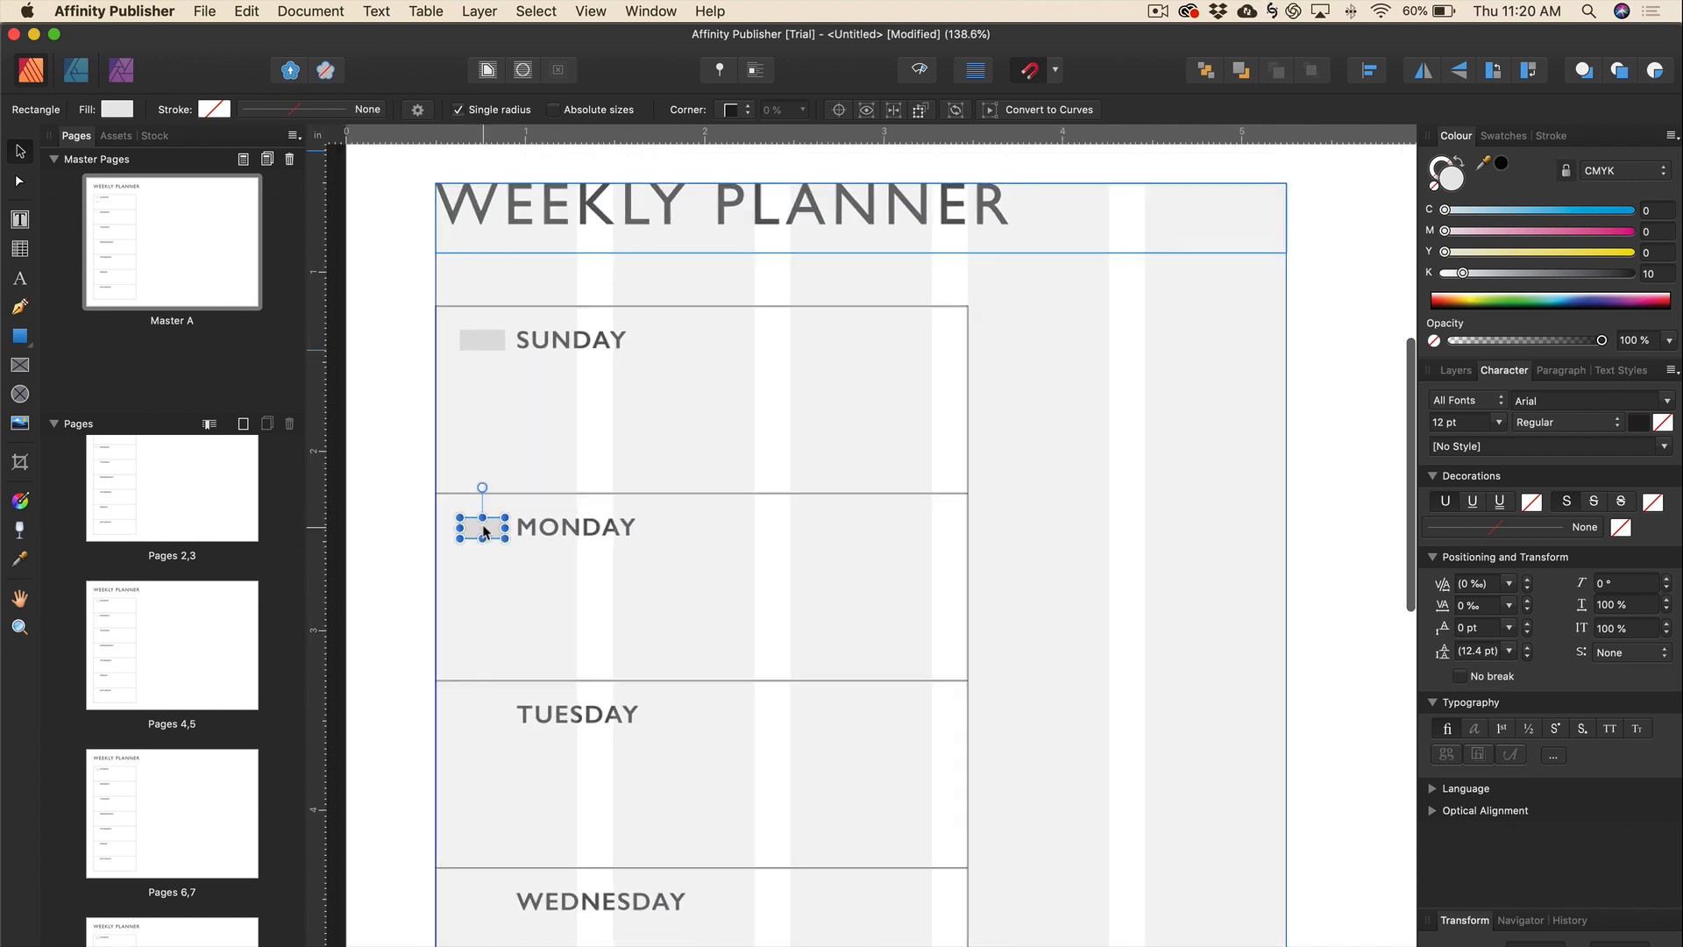
left_click(485, 352, "shift")
scroll(485, 350, "down", 4)
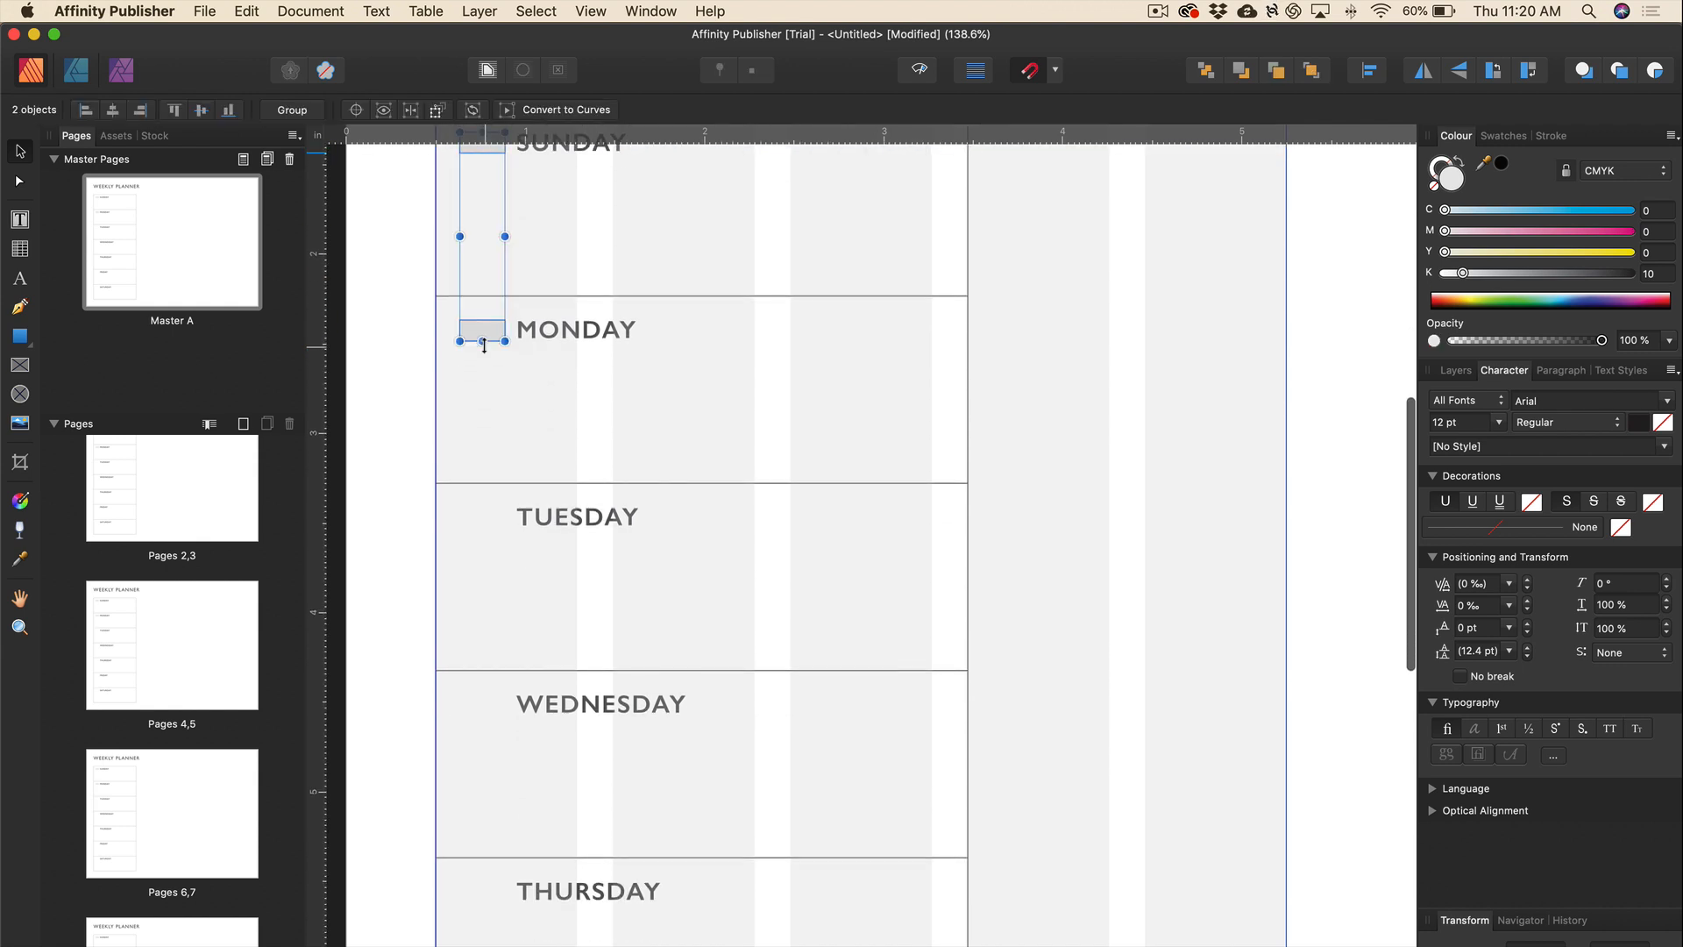
left_click_drag(493, 337, 496, 704)
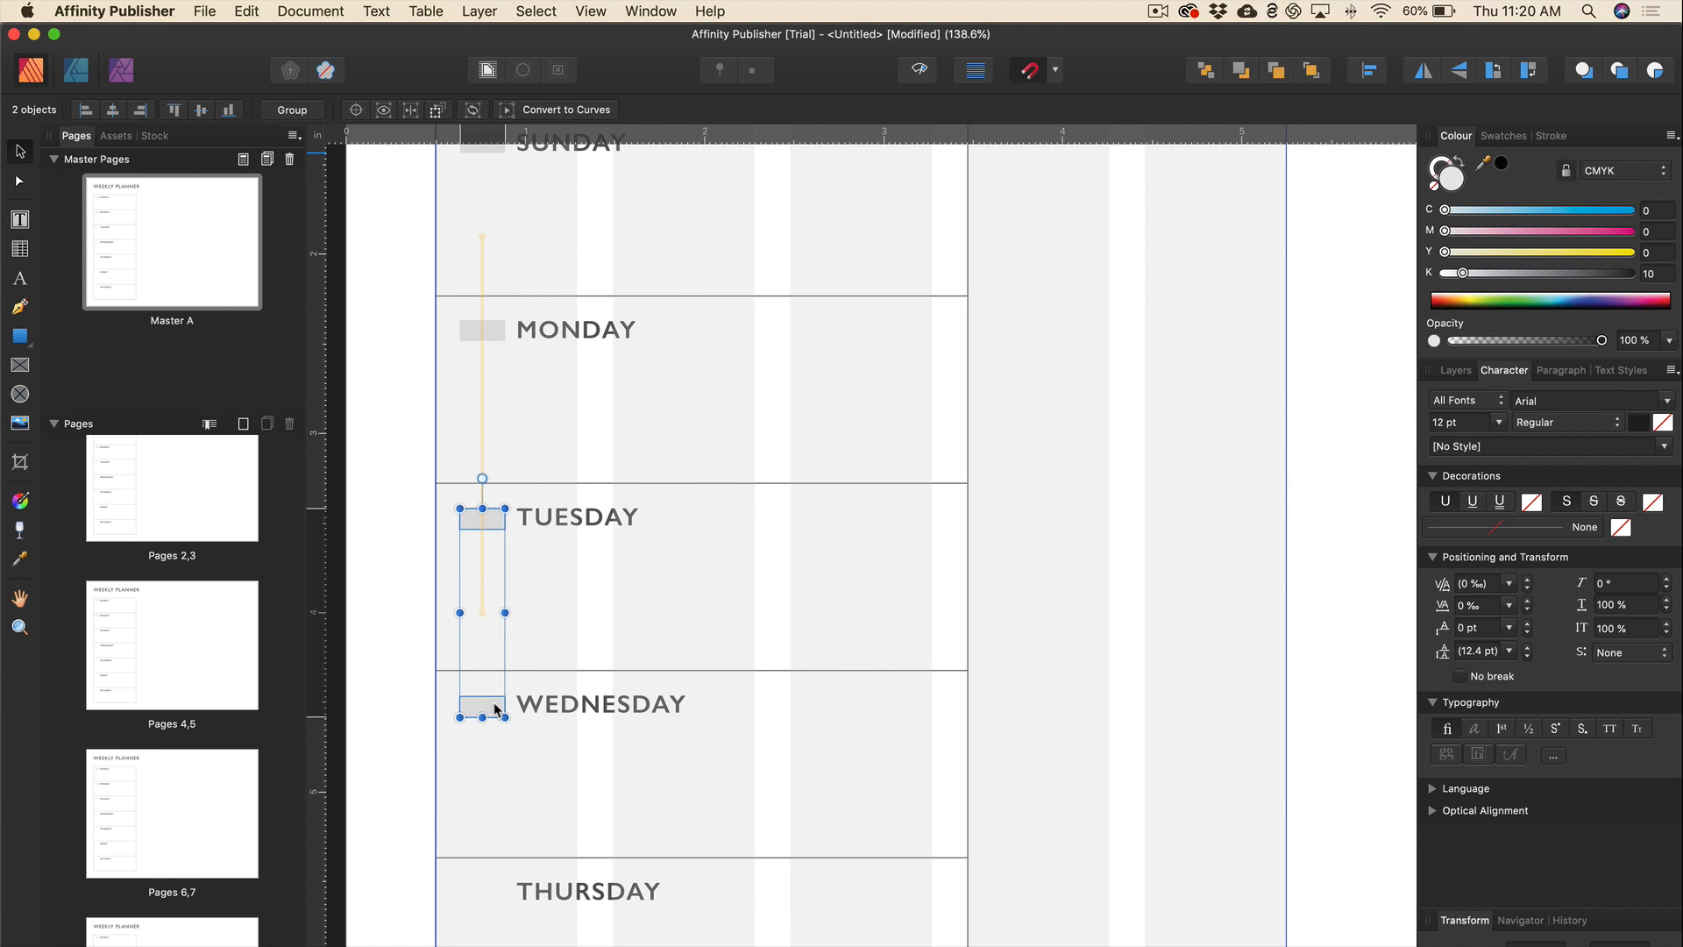
left_click_drag(495, 704, 494, 703)
Copy three grey boxes down beside THURSDAY, FRIDAY and SATURDAY.
scroll(495, 706, "down", 5)
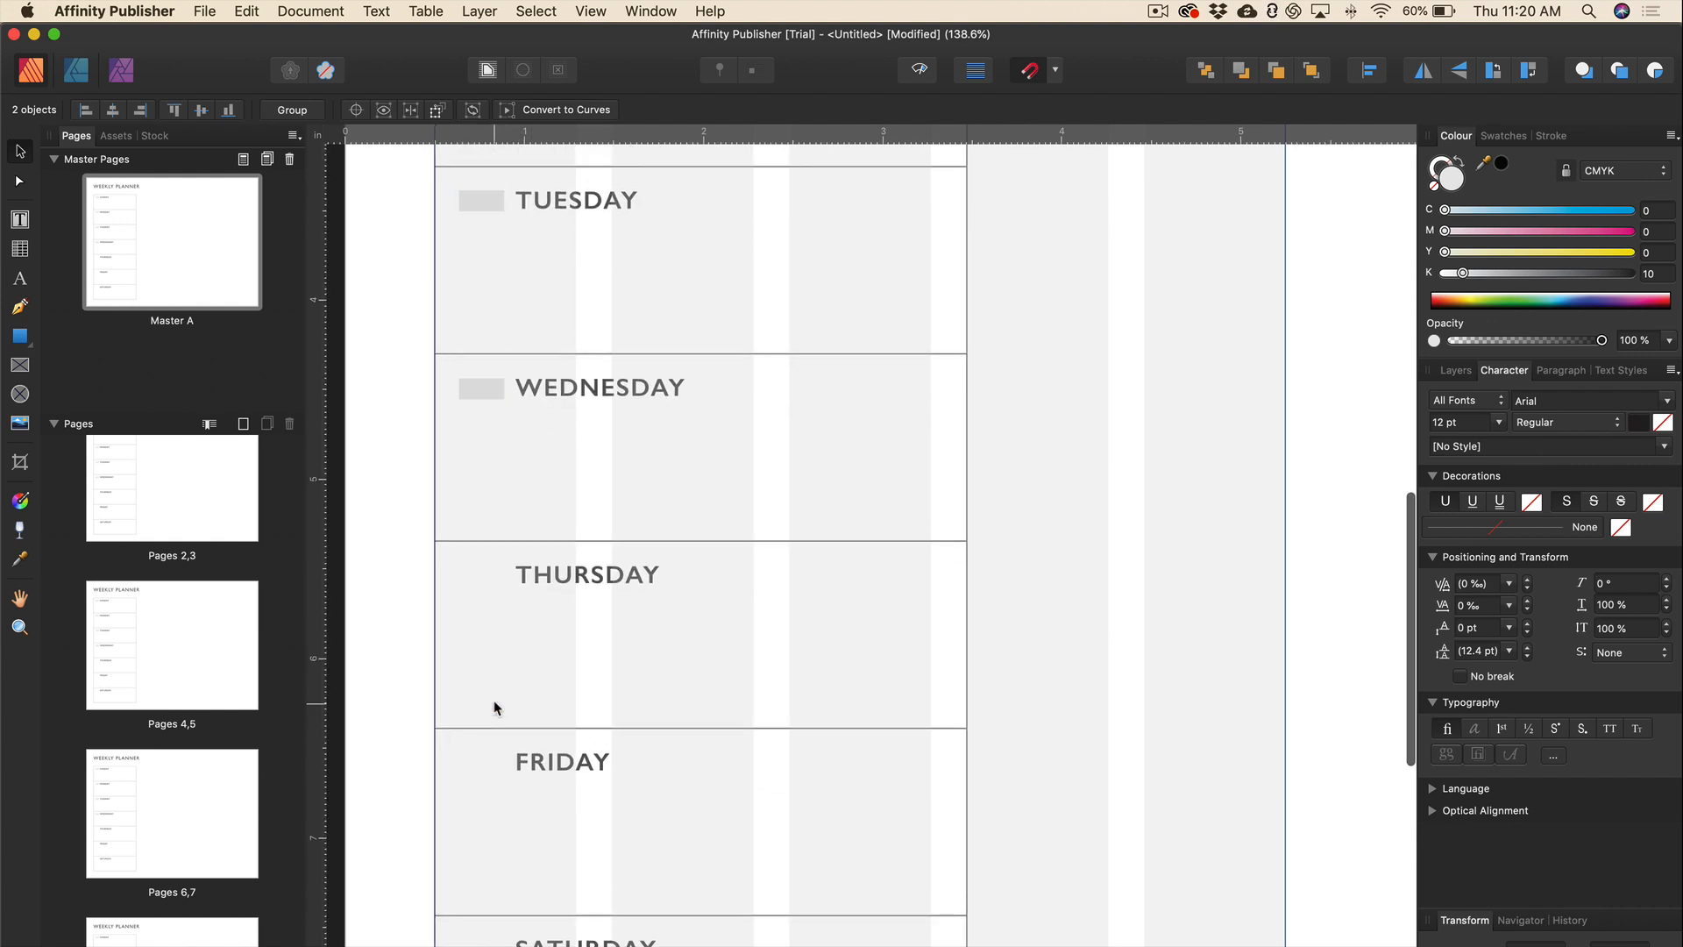
scroll(494, 704, "up", 4)
left_click(481, 303, "shift")
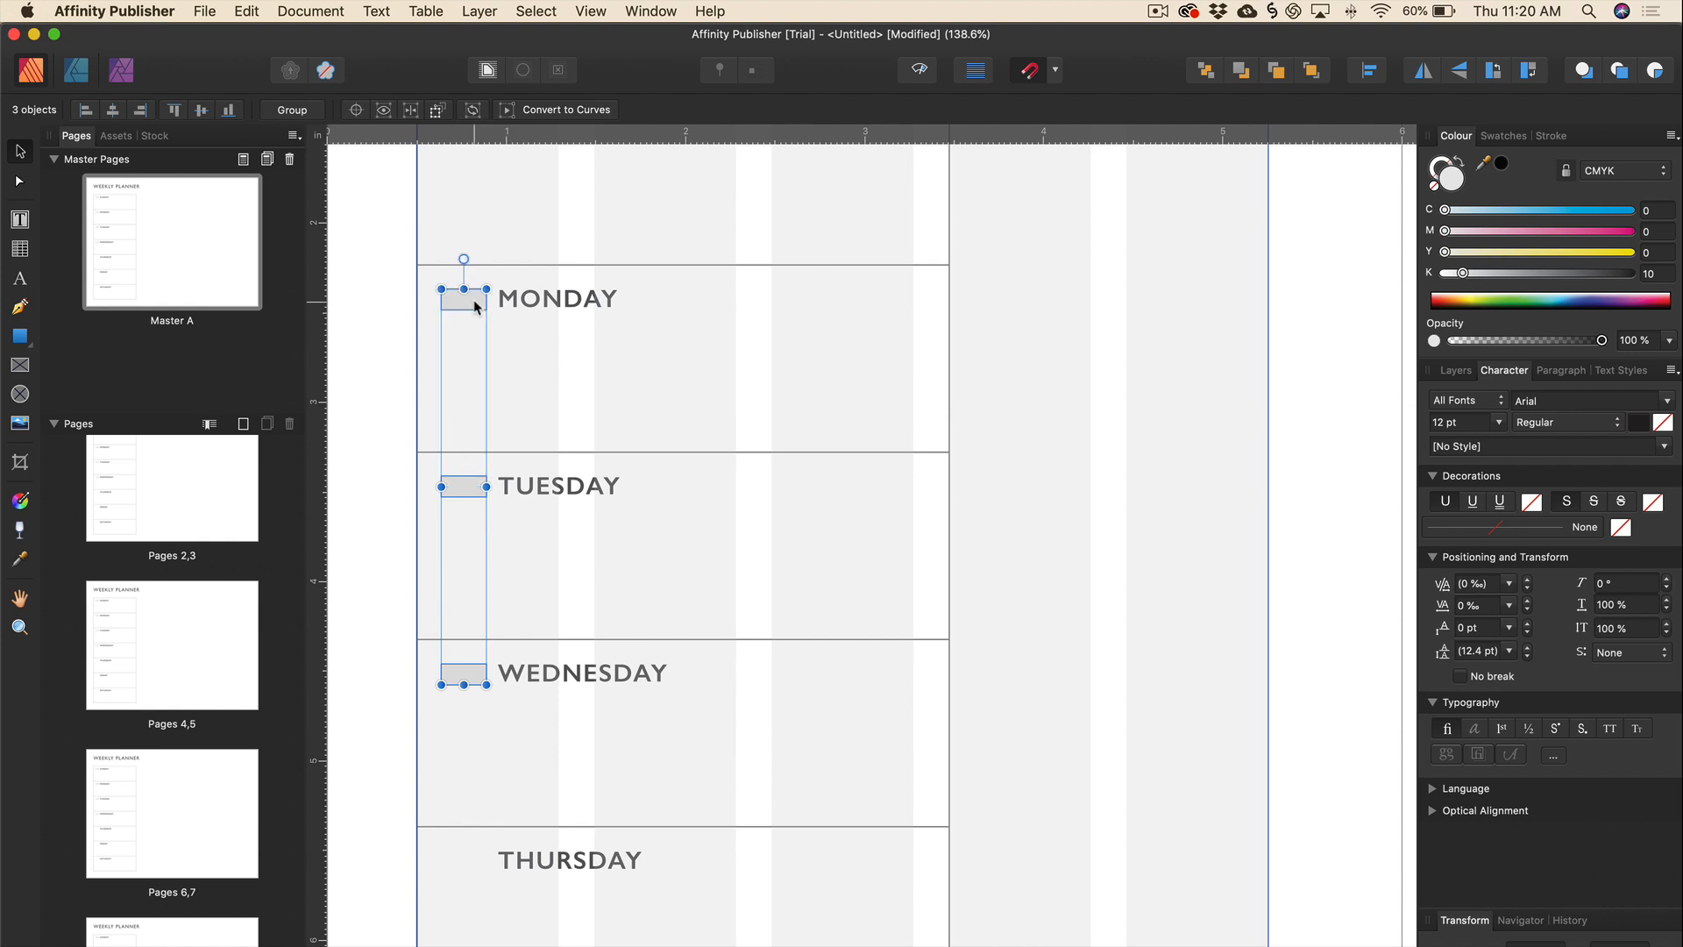
scroll(512, 639, "down", 4)
scroll(514, 639, "down", 1)
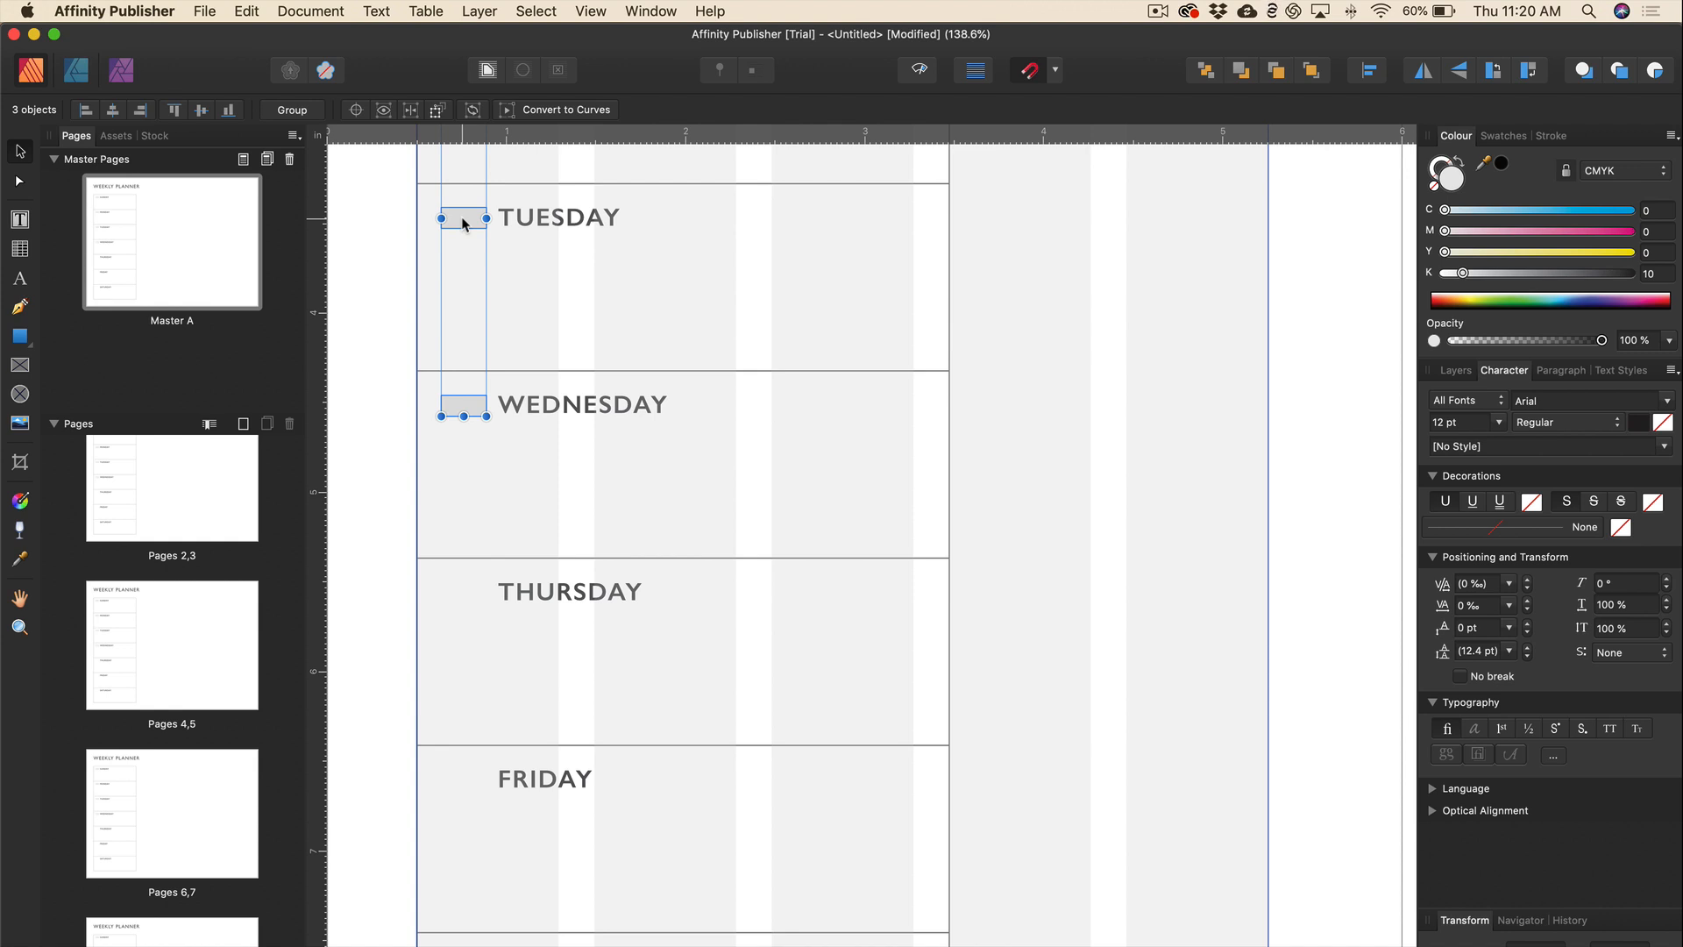
left_click_drag(463, 224, 473, 527)
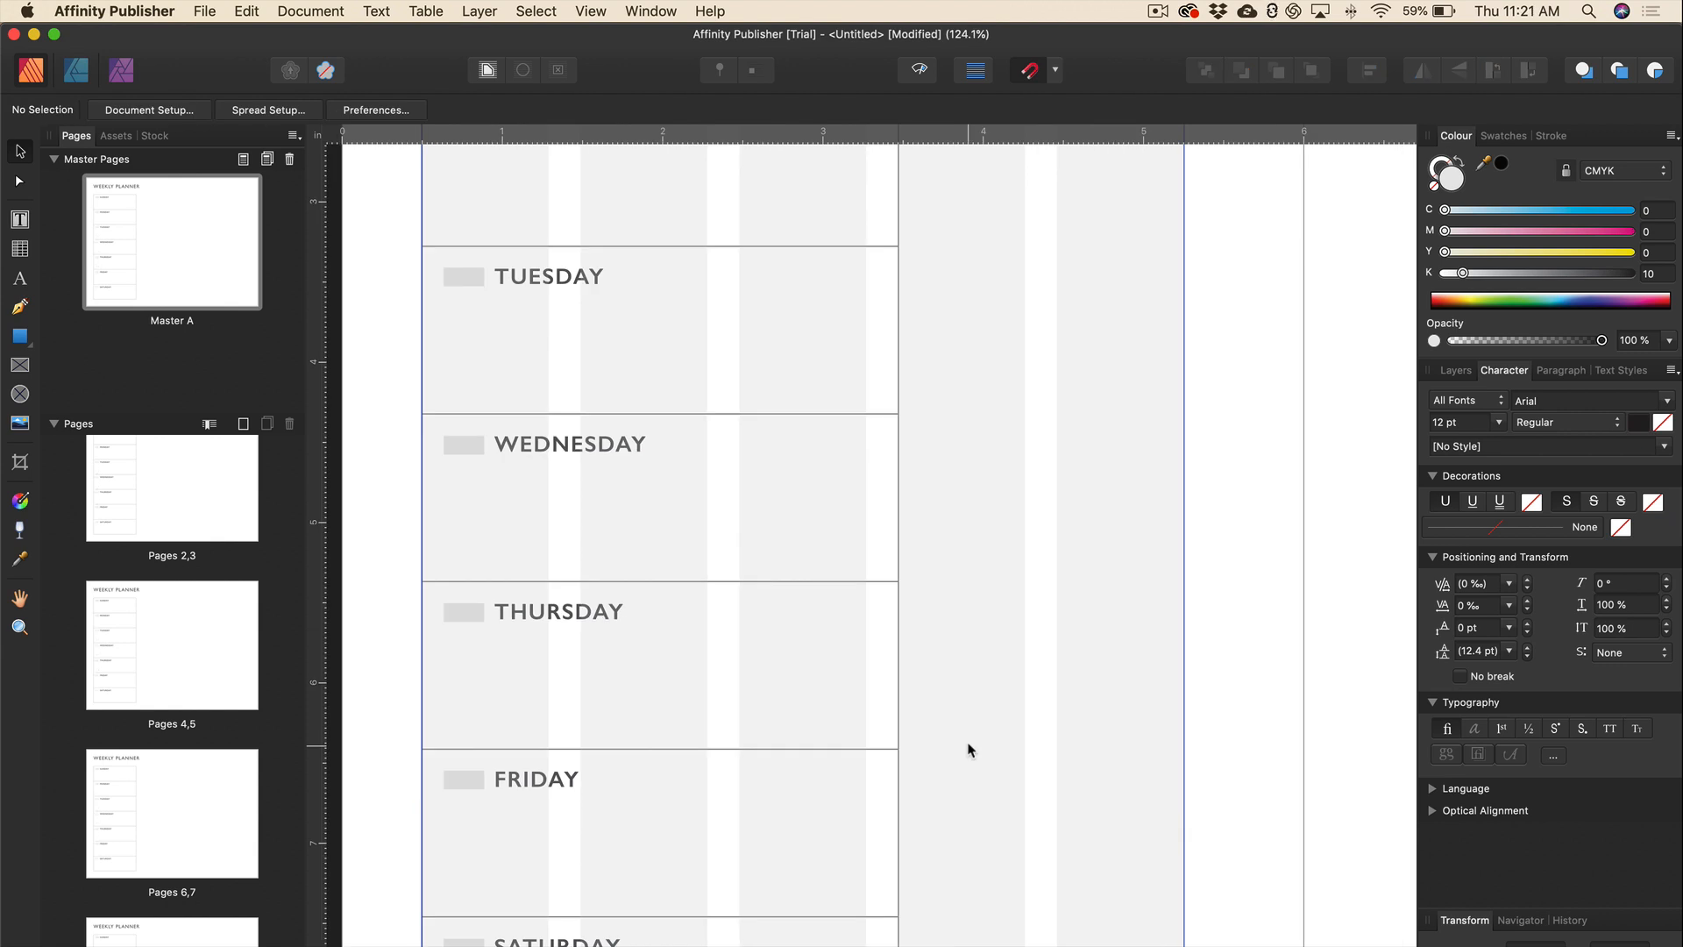
Narrow the weekday table slightly by pulling its right edge inward.
key("super+minus")
key("super+minus")
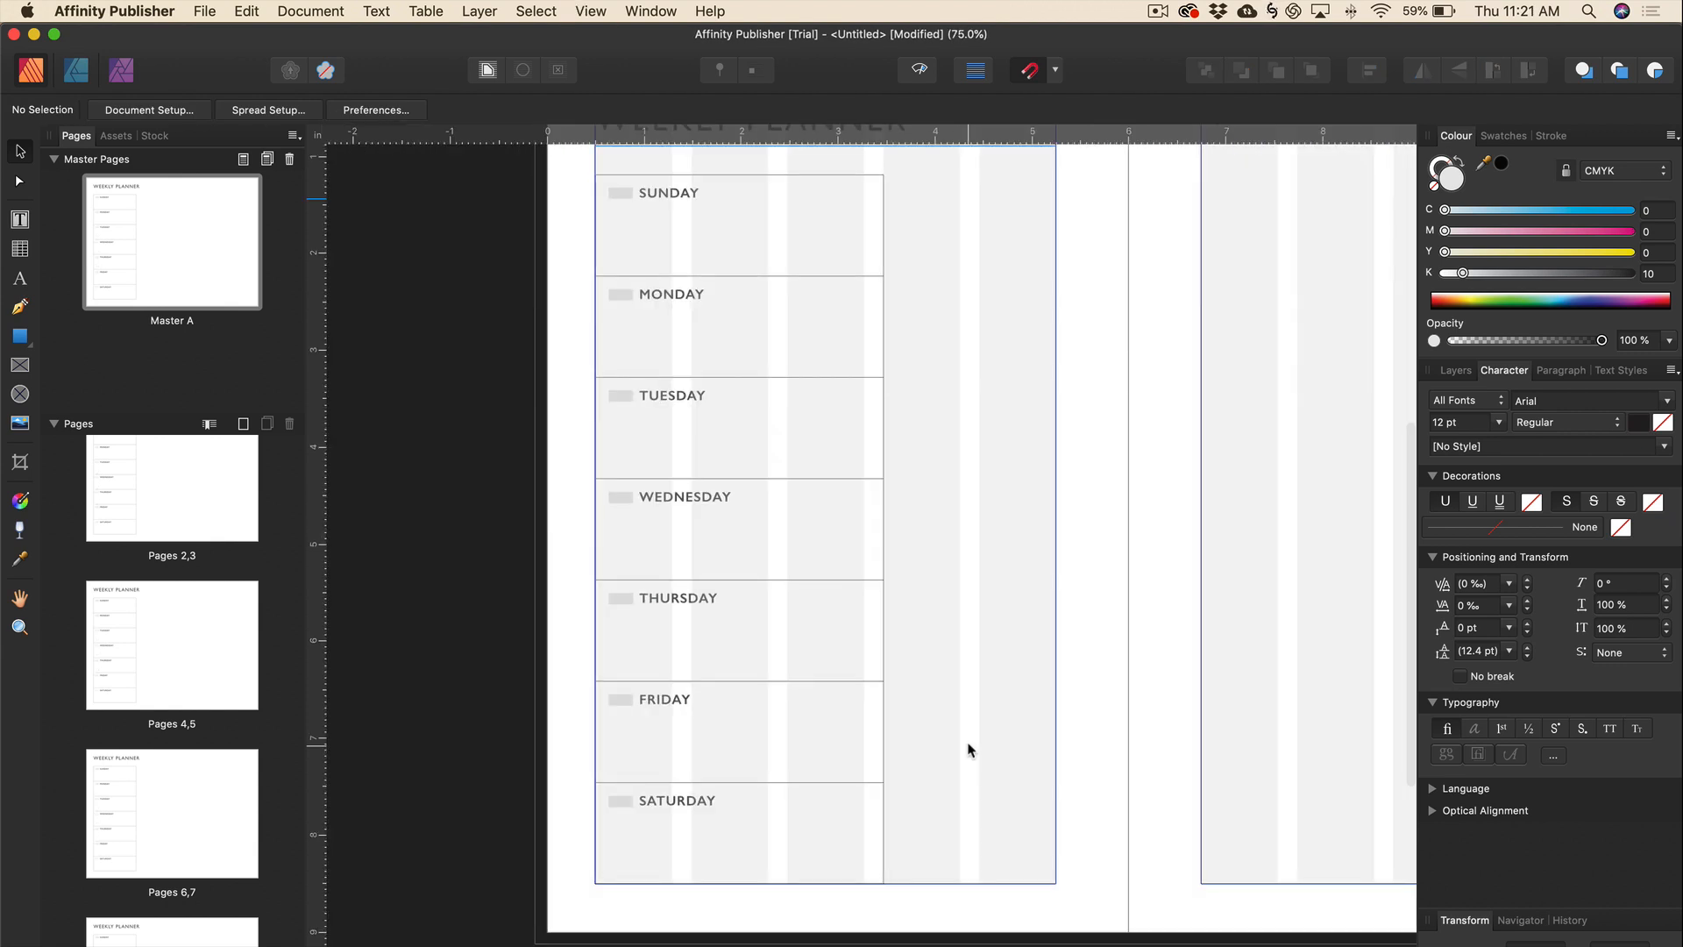
scroll(968, 750, "right", 3)
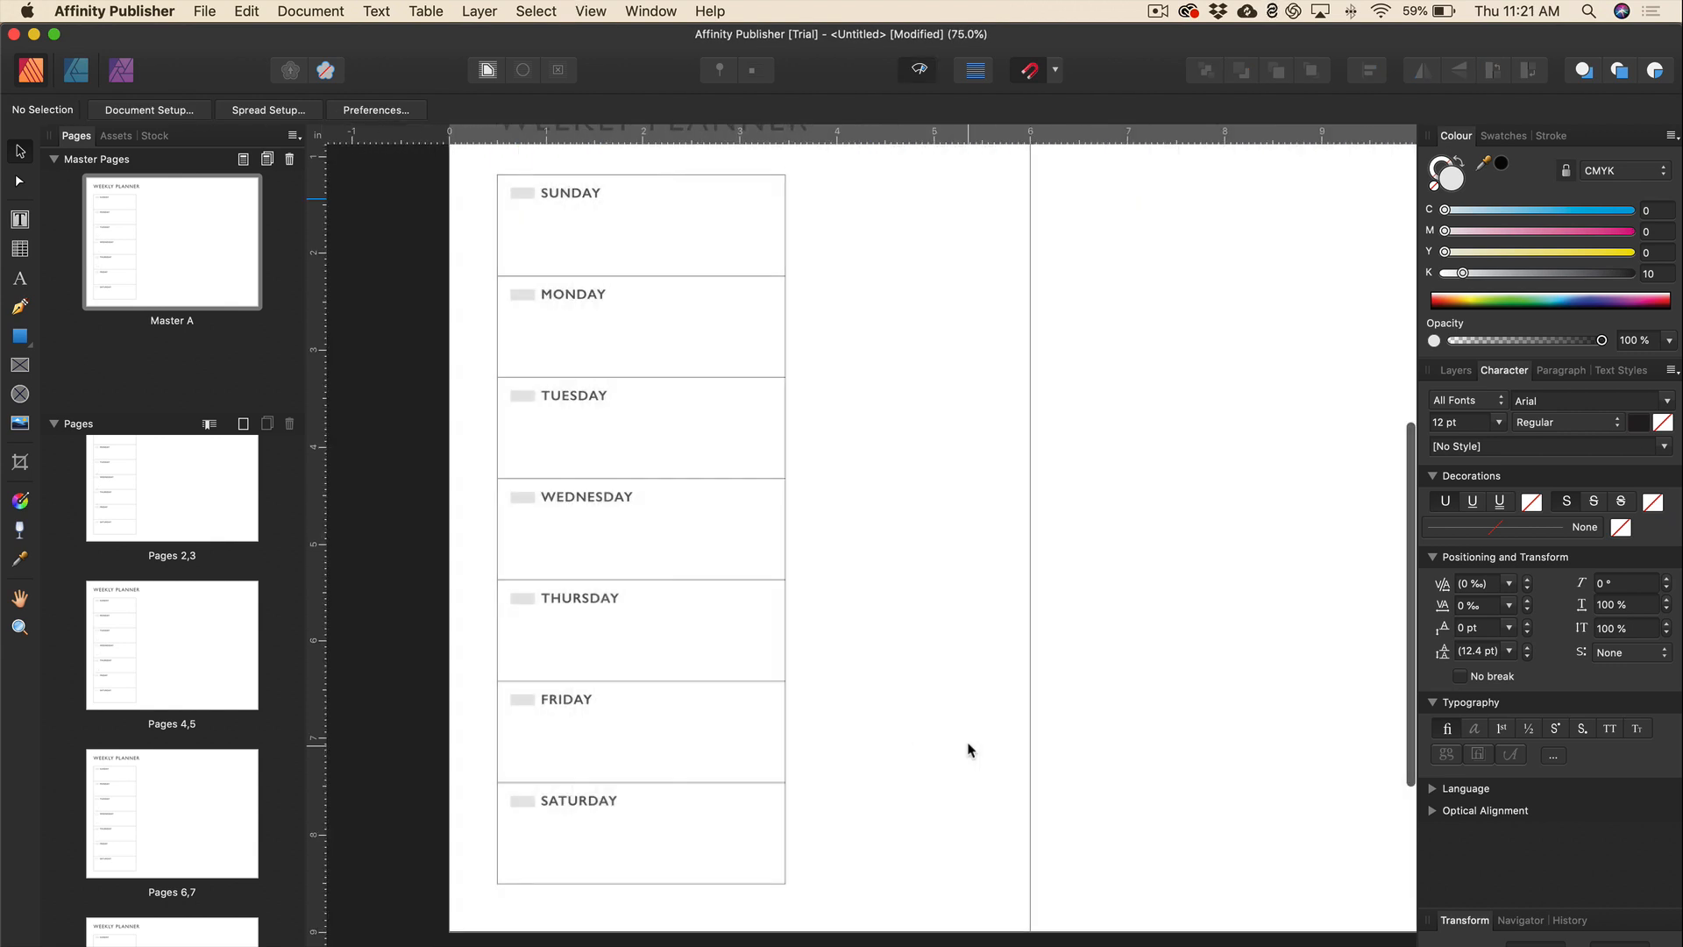
scroll(967, 749, "right", 3)
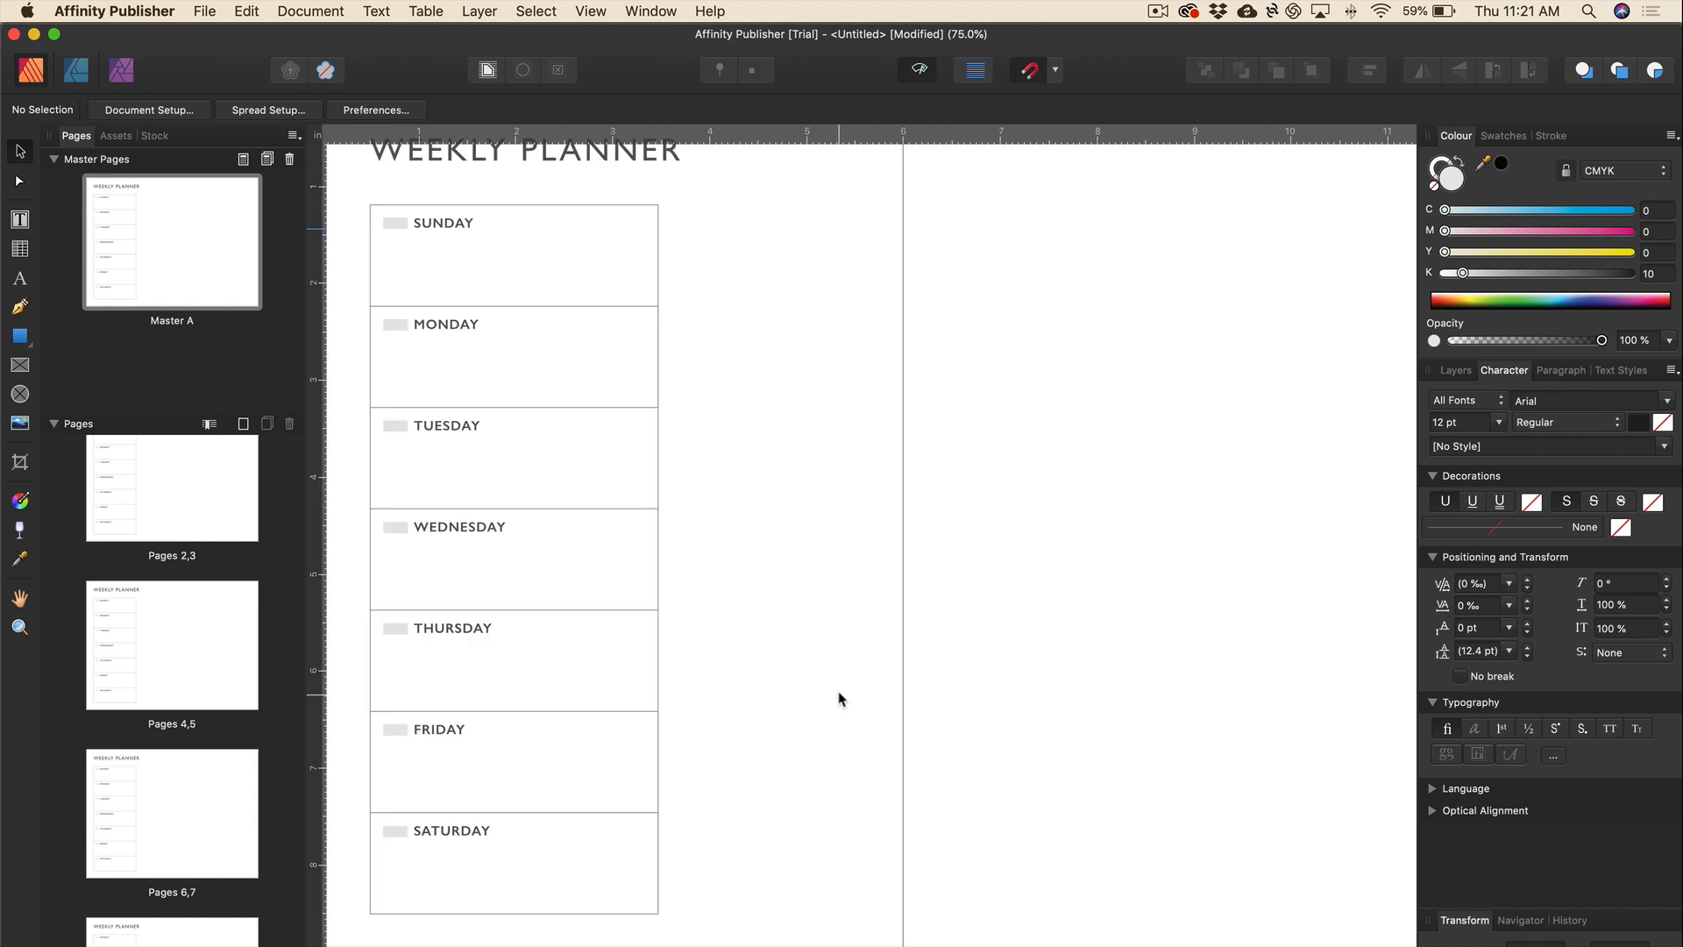
scroll(839, 699, "up", 2)
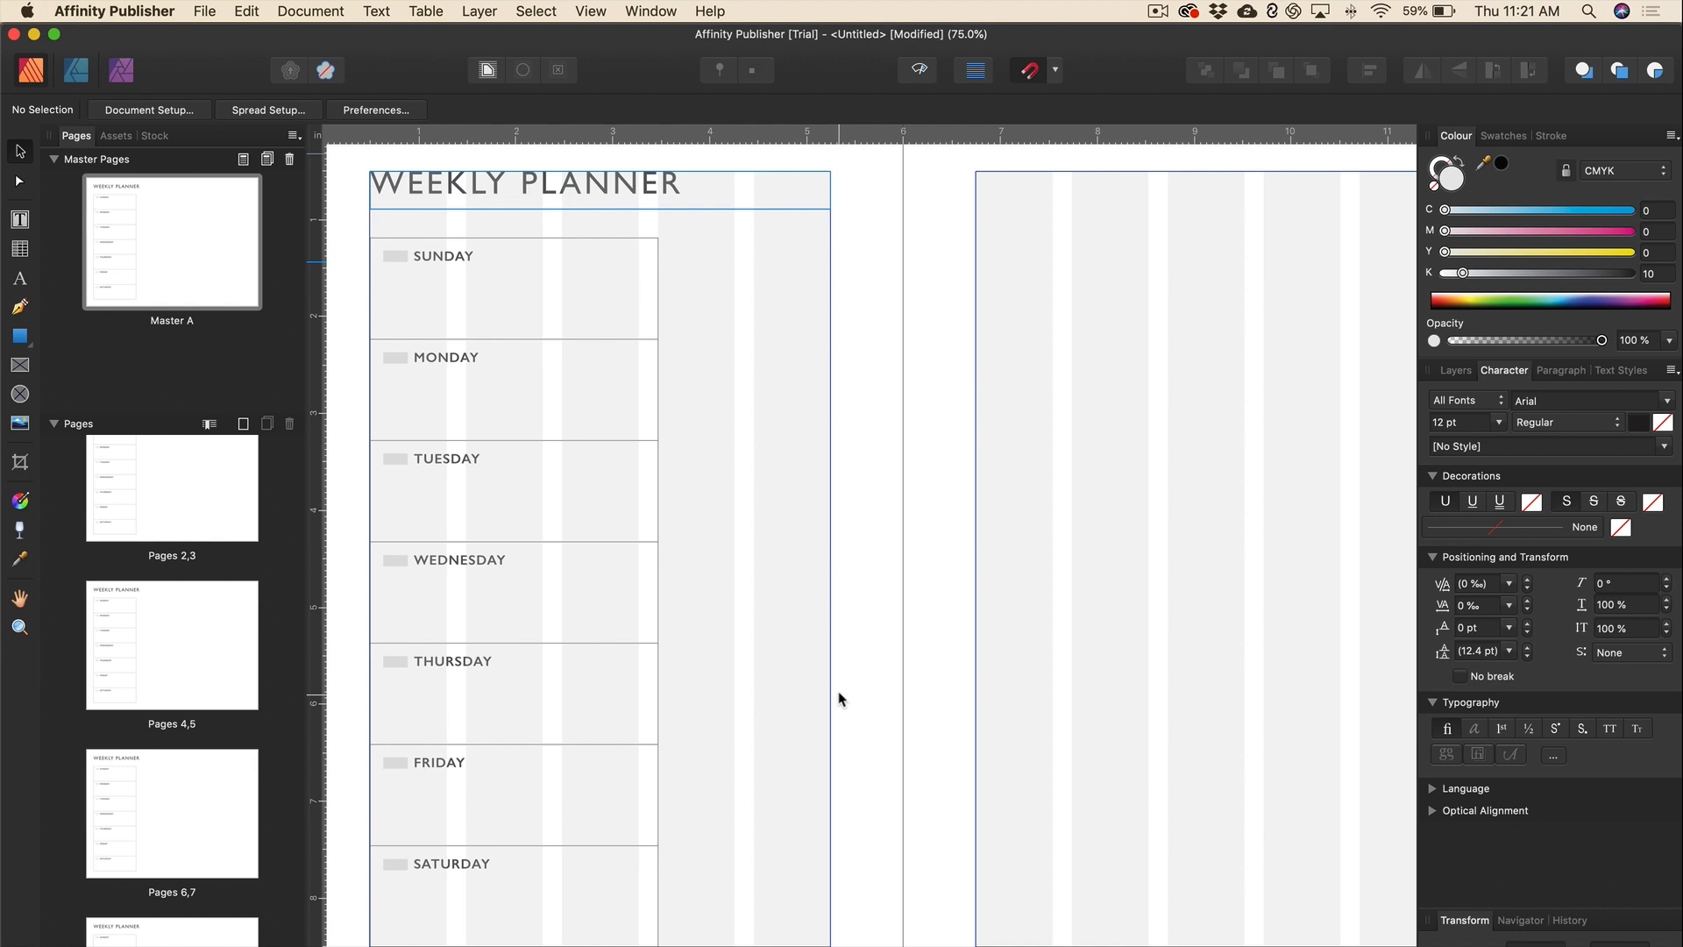
left_click(657, 444)
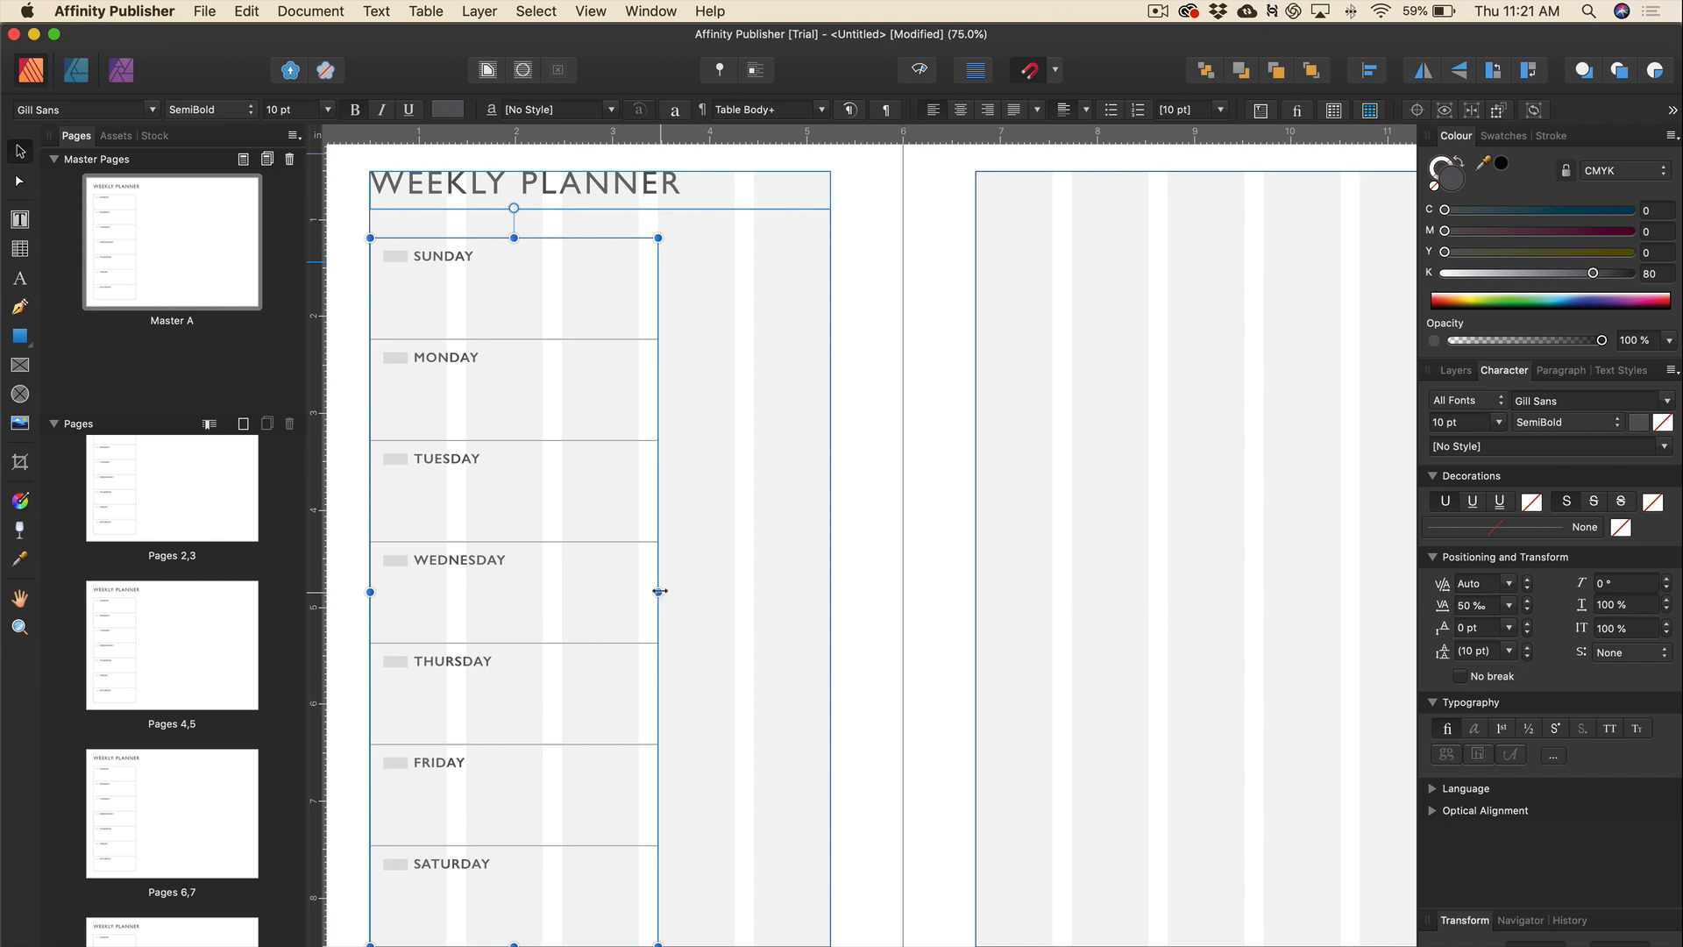
left_click_drag(657, 592, 640, 592)
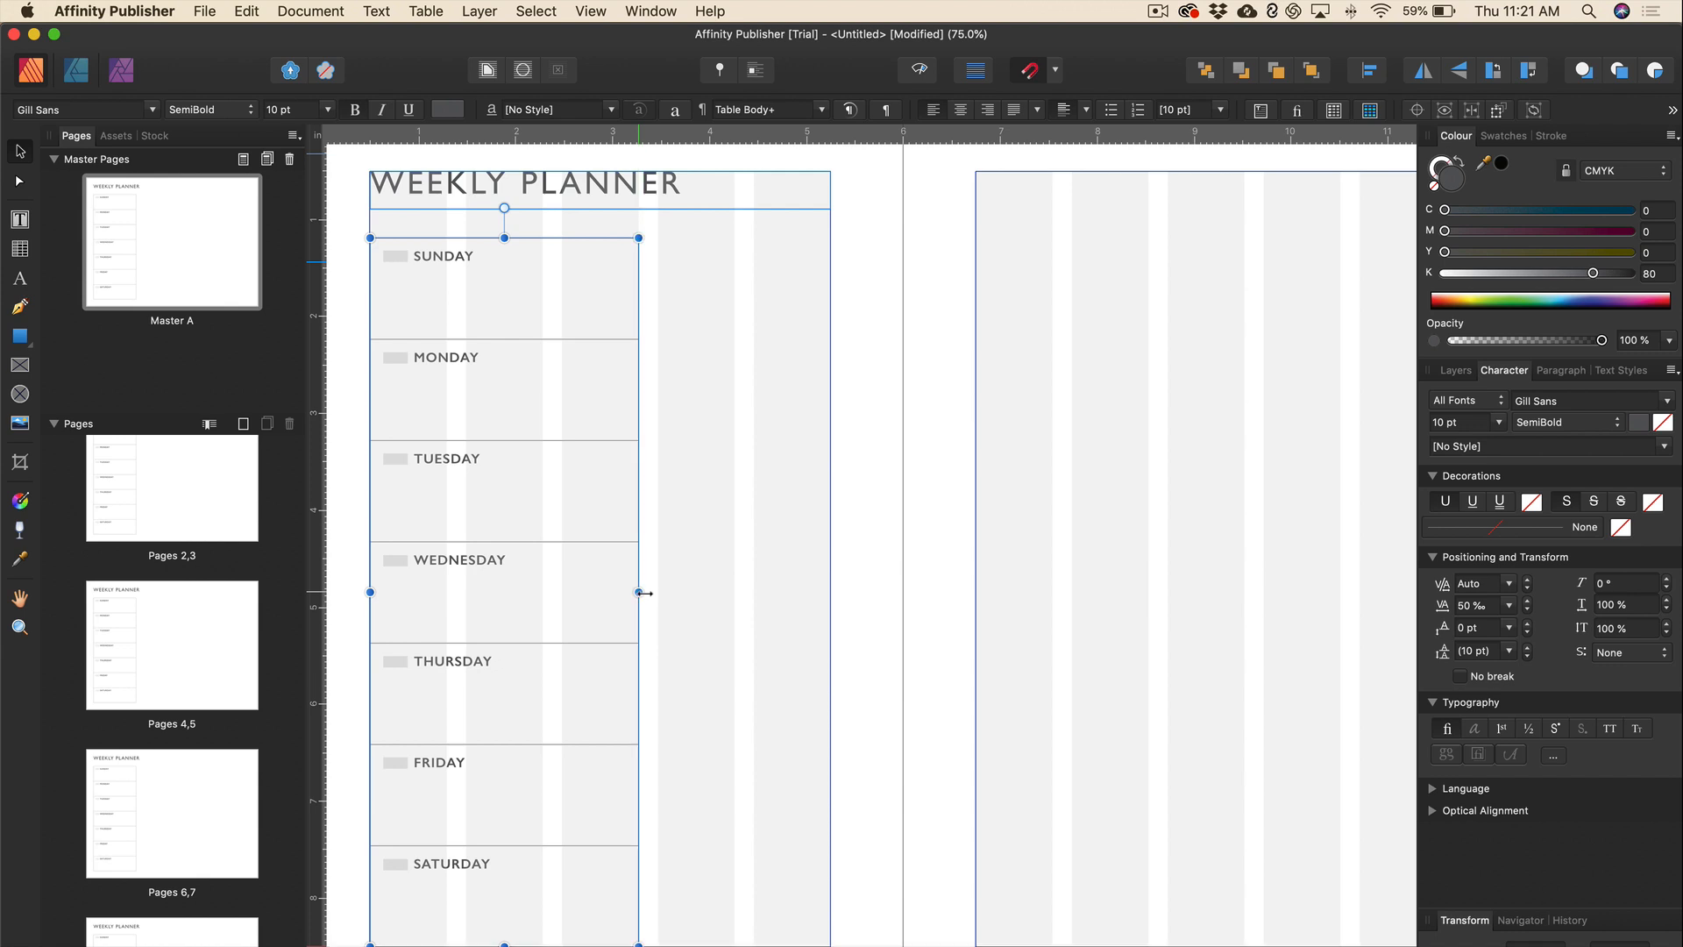
left_click(689, 339)
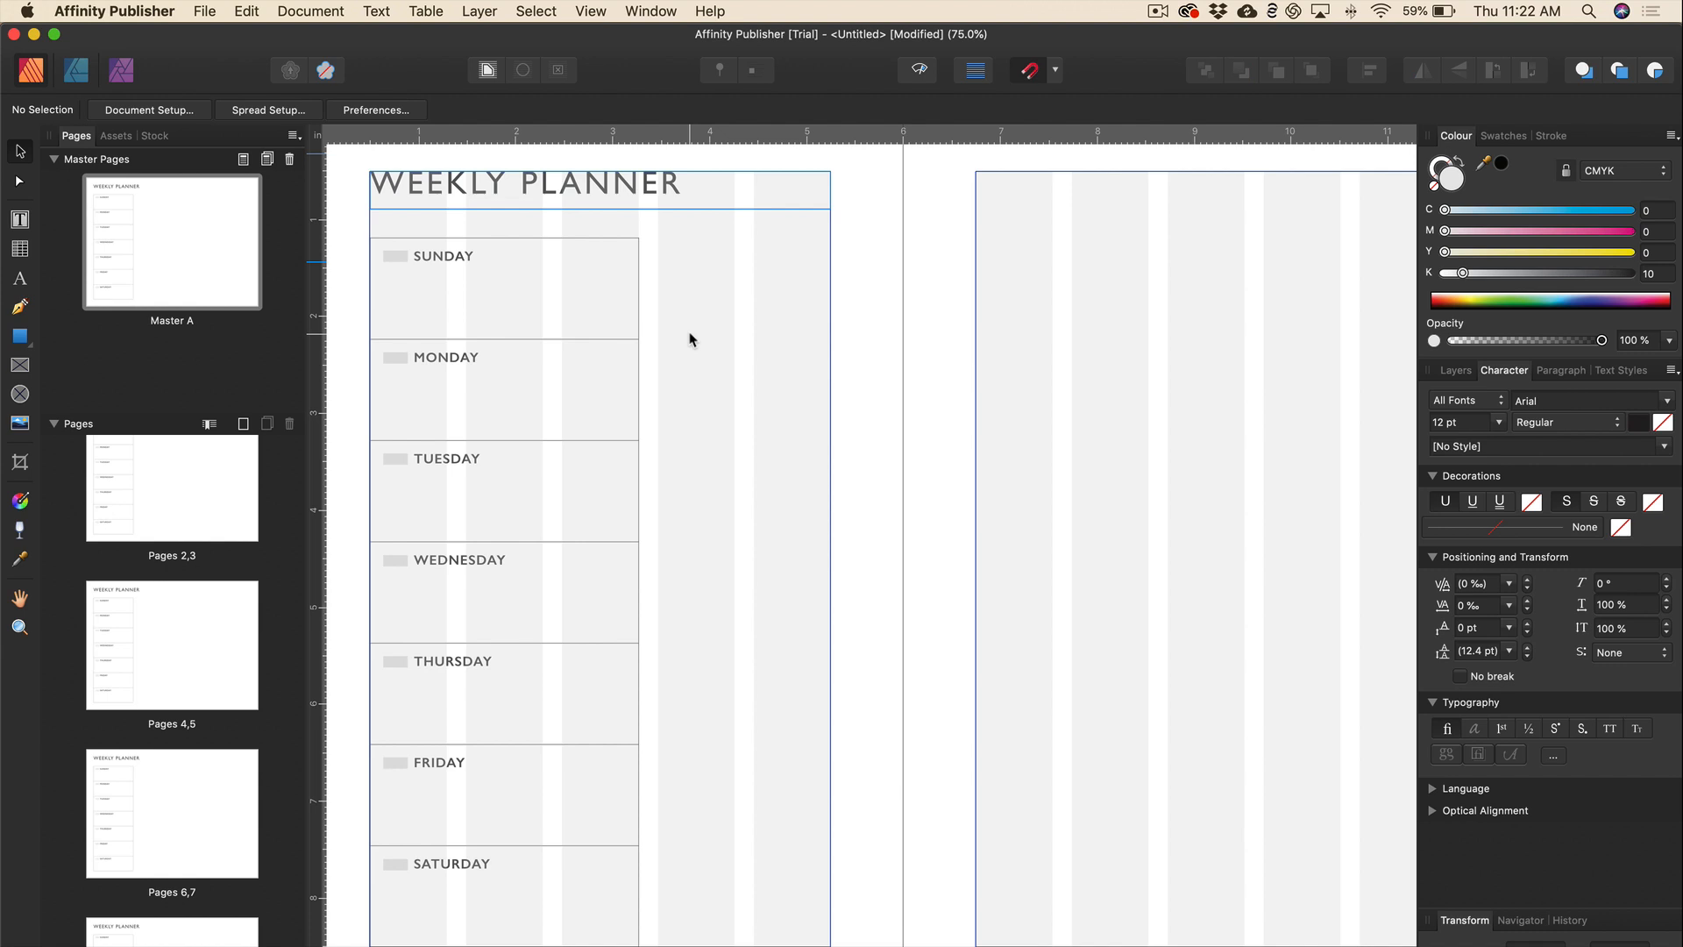
Draw an unfilled rectangle beside the weekday table with a darker grey 0.5 pt solid outline.
left_click(22, 342)
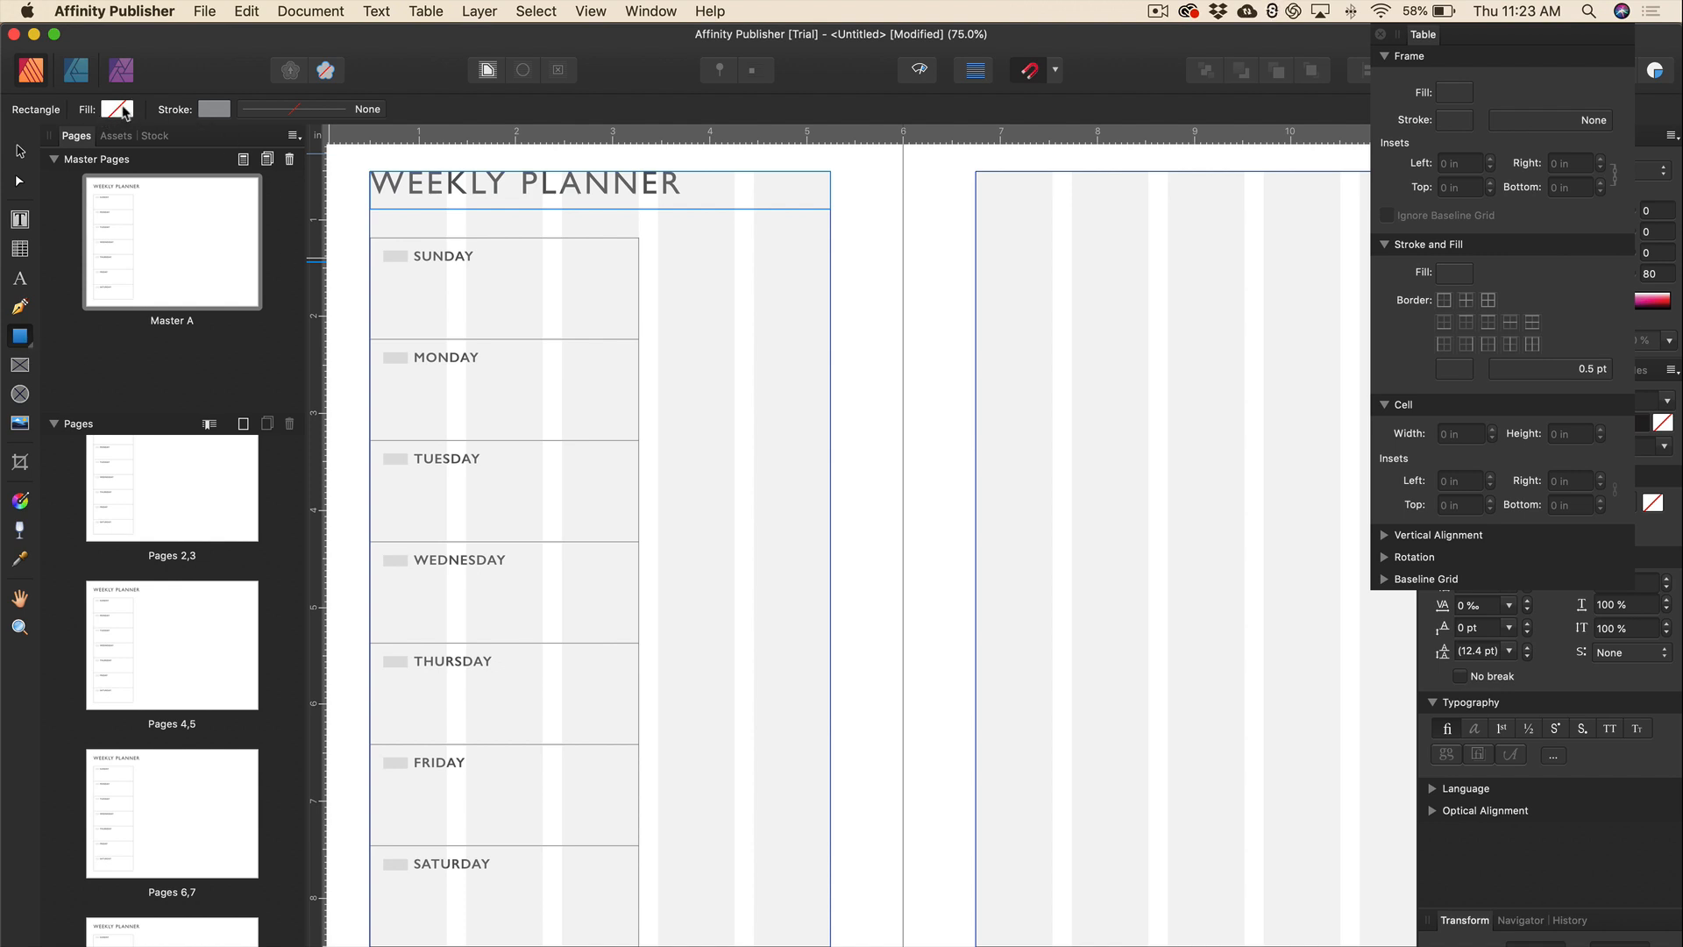
left_click(213, 110)
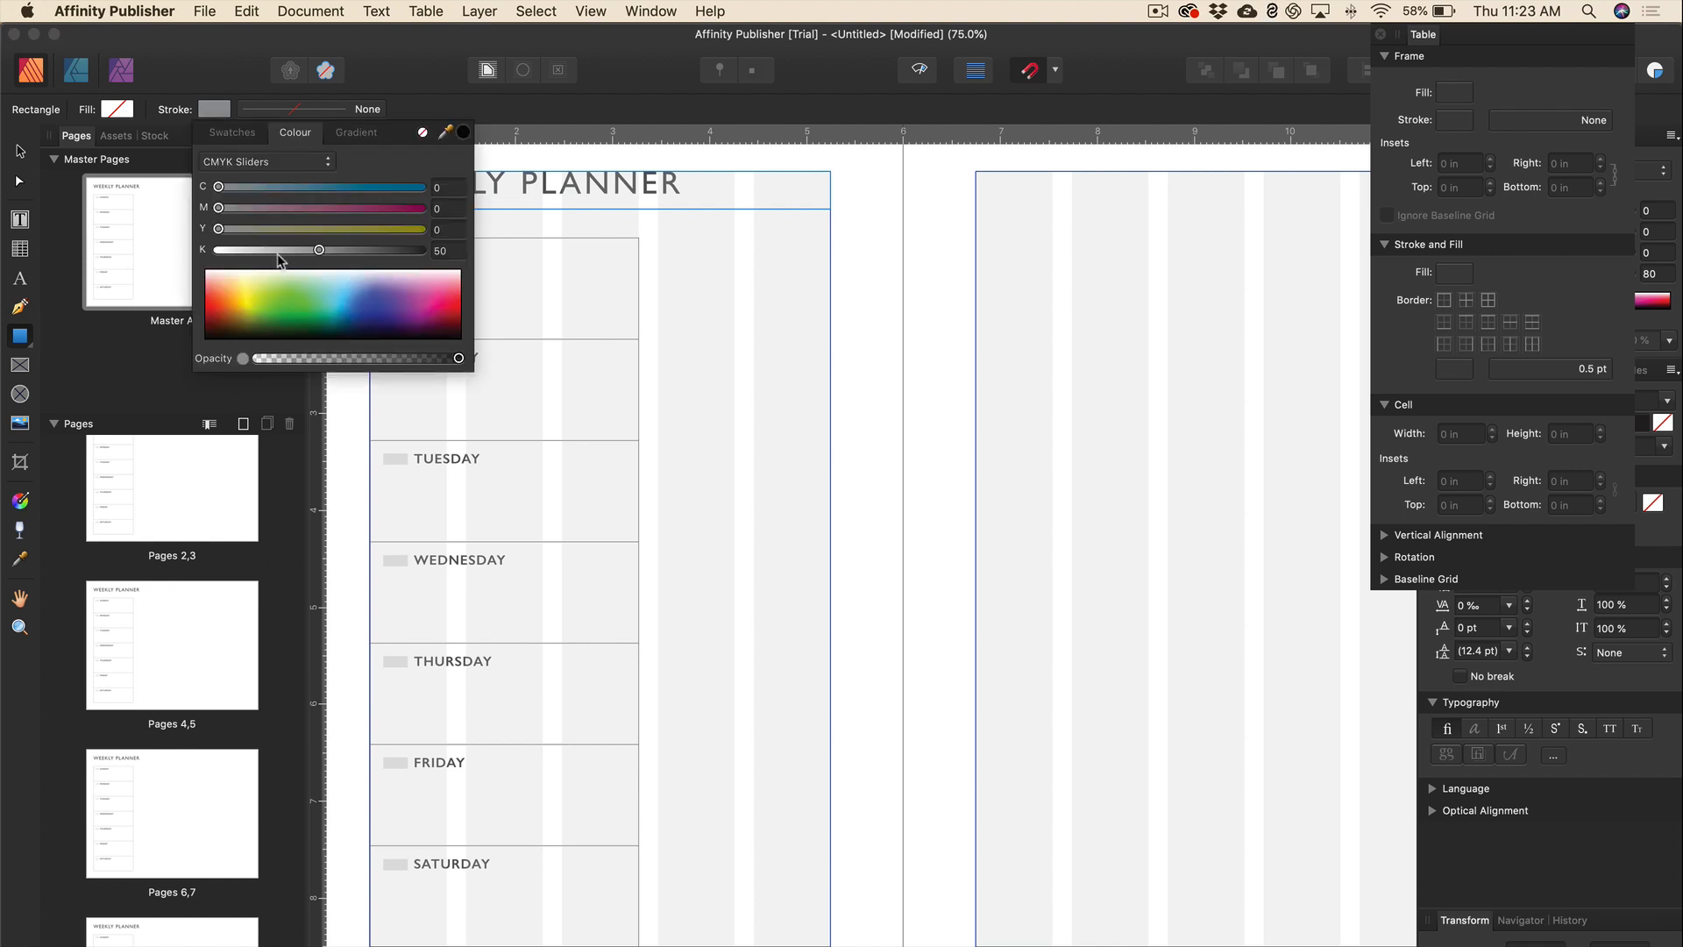
left_click_drag(320, 254, 342, 257)
left_click(292, 110)
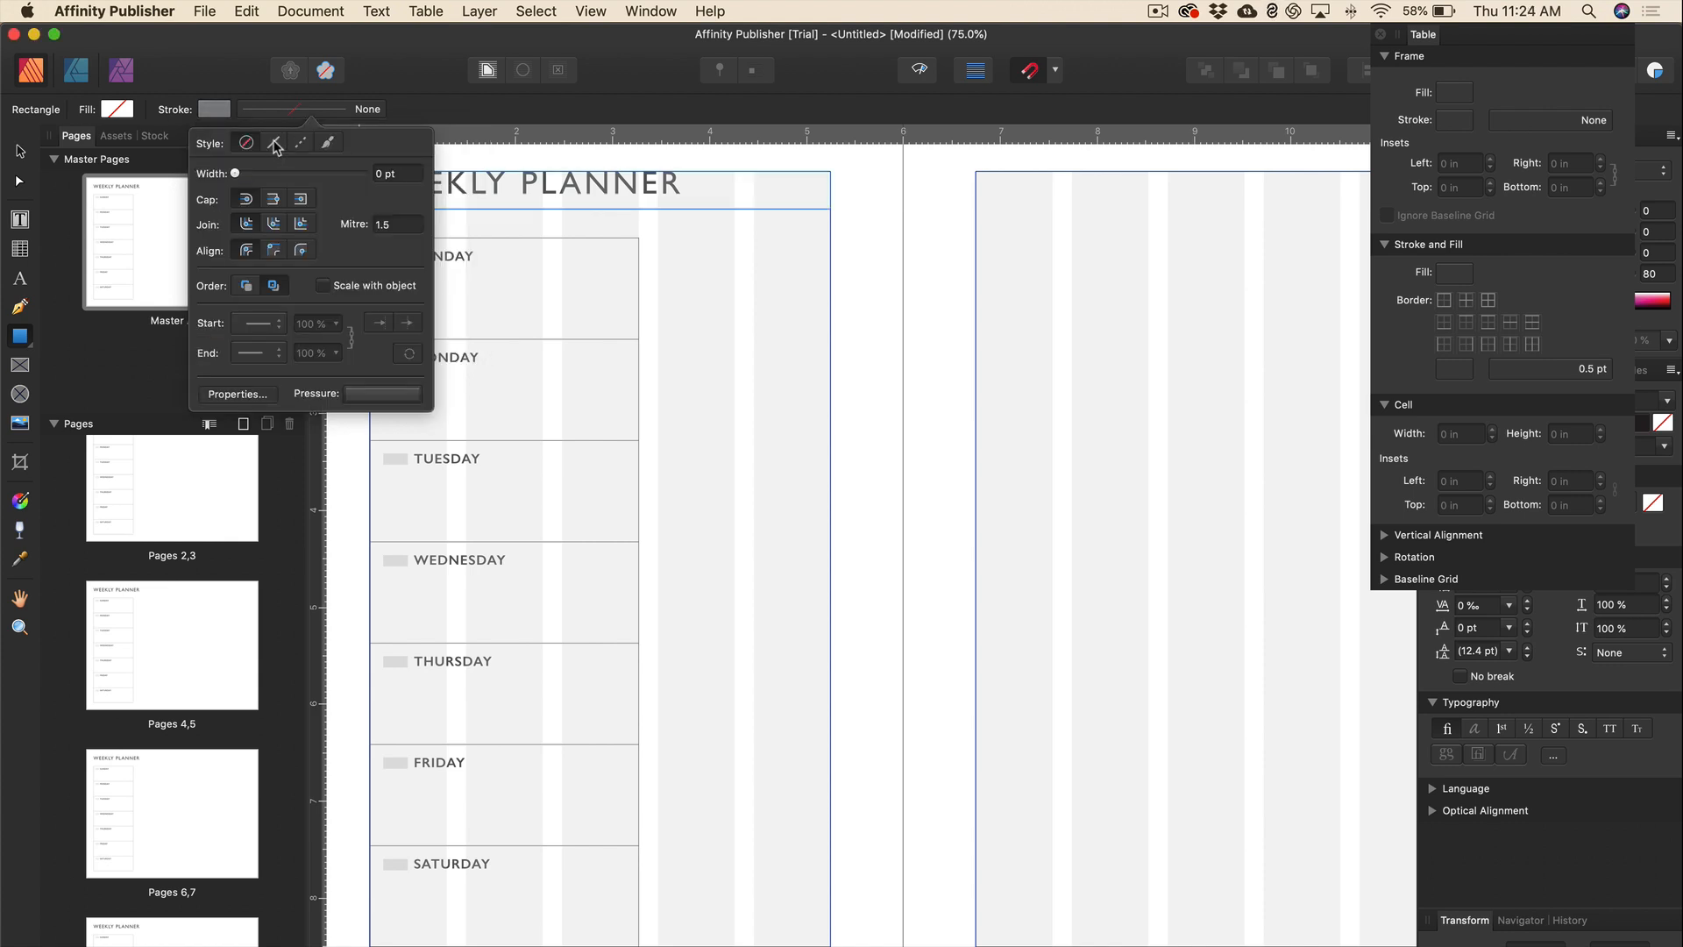
left_click(273, 140)
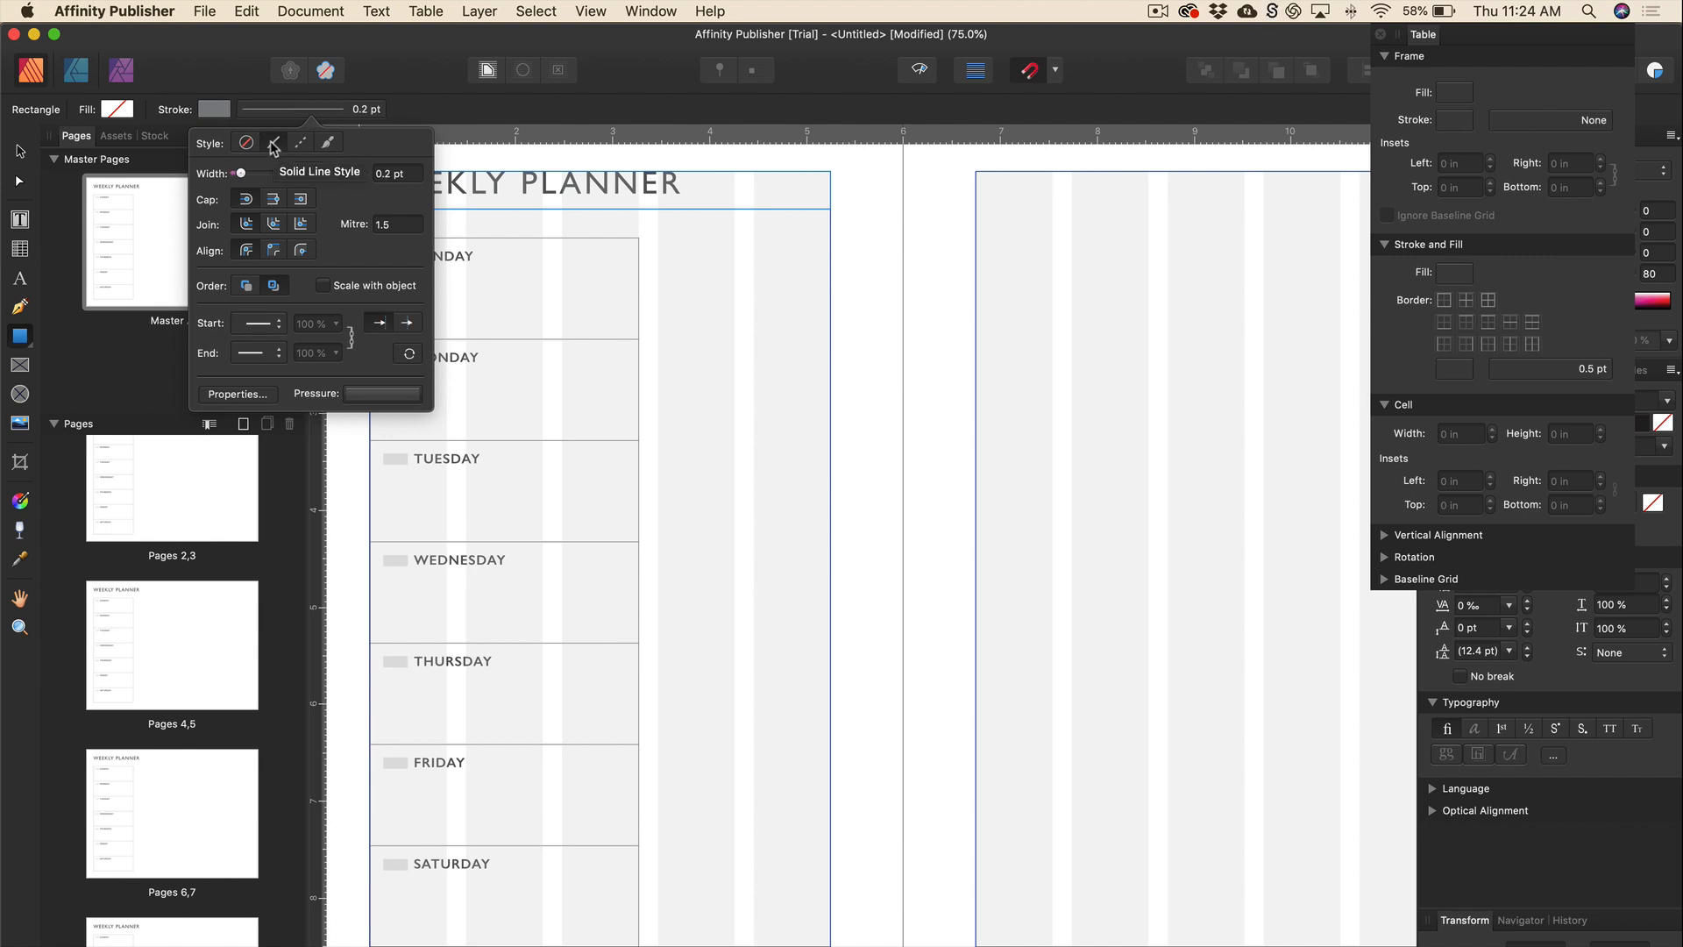
left_click_drag(242, 174, 253, 175)
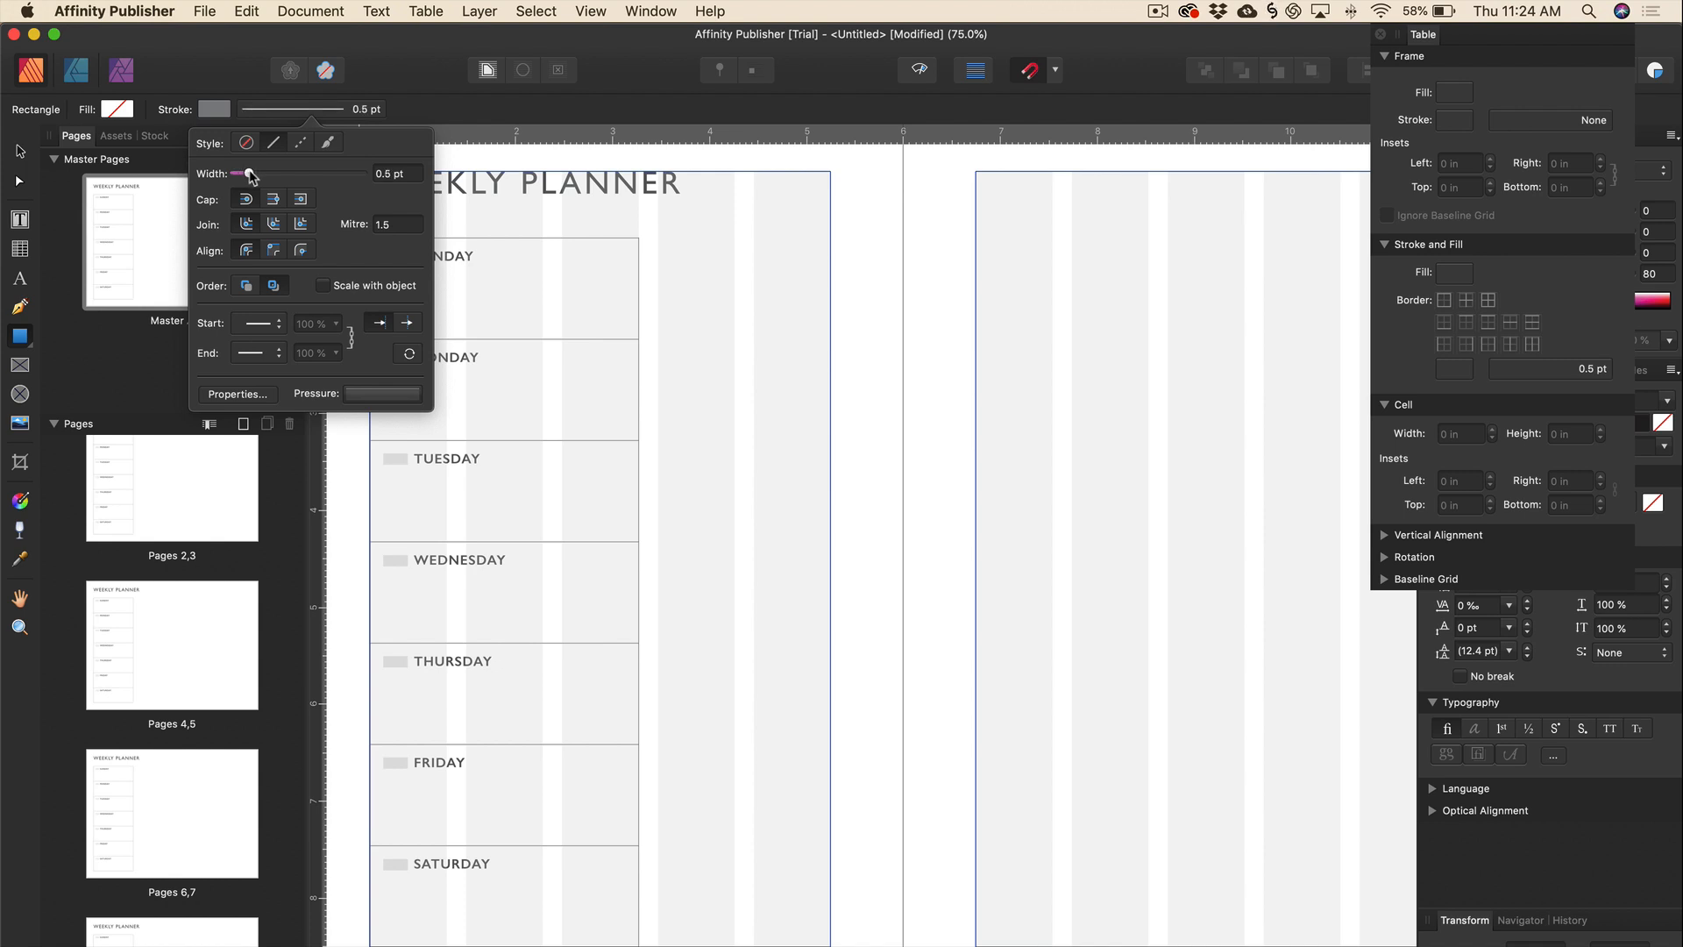
left_click_drag(659, 237, 829, 541)
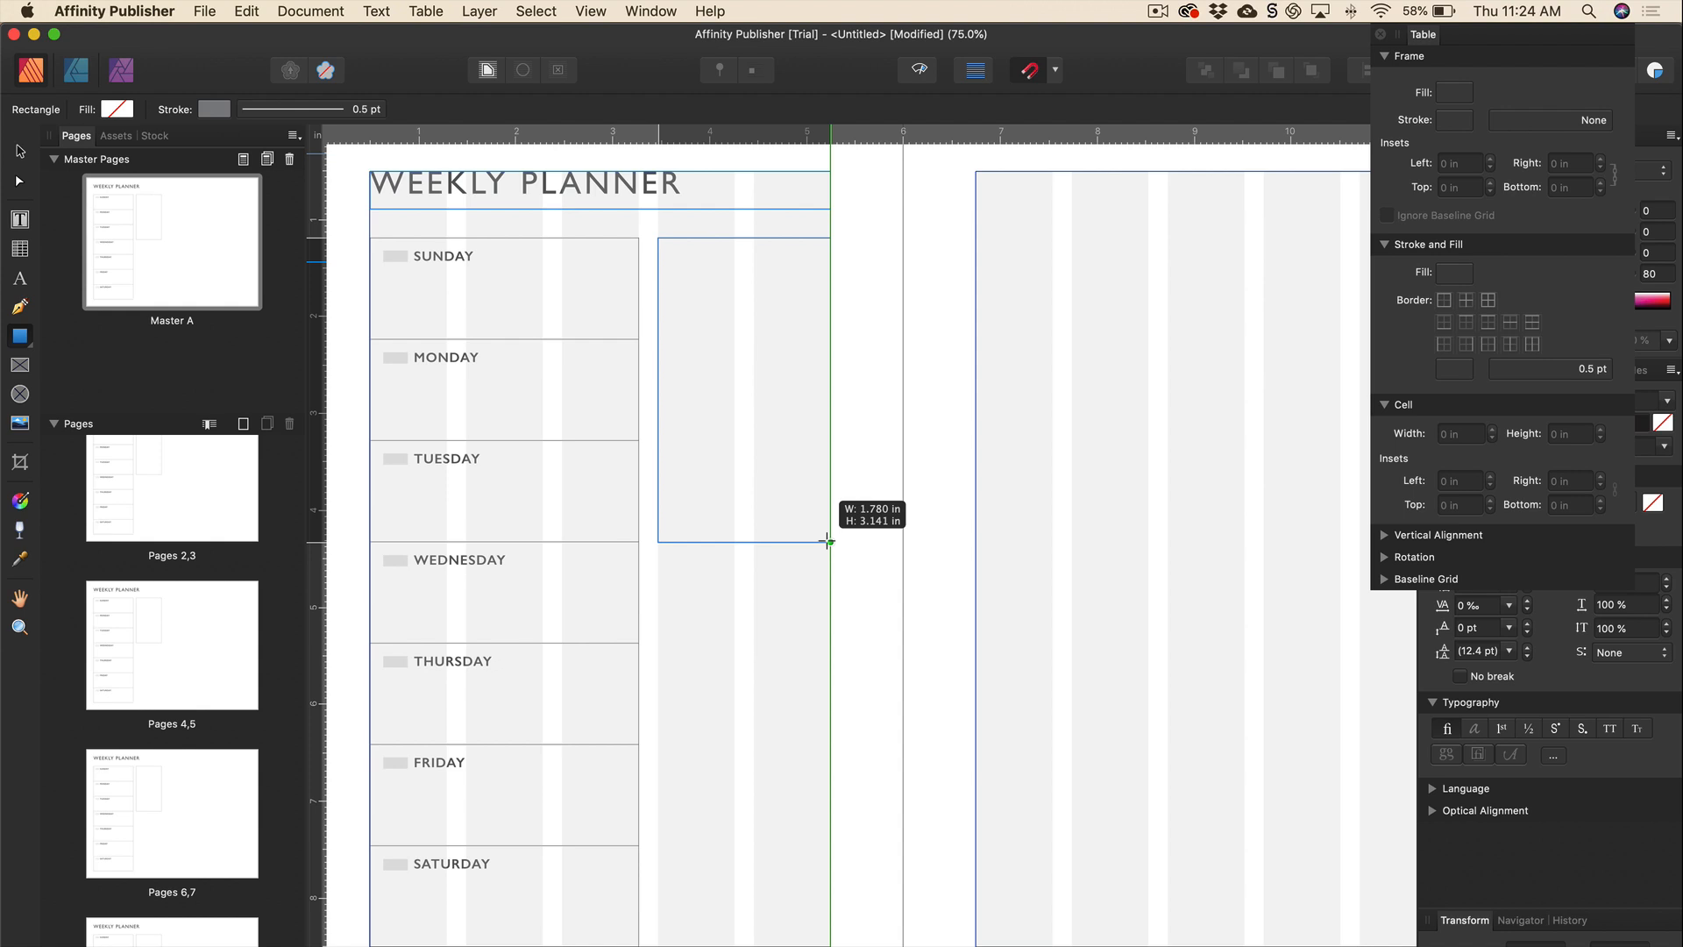
Finish the first box at about 1.78 × 3.14 in and preview the page without guides.
left_click_drag(828, 541, 831, 542)
key("v")
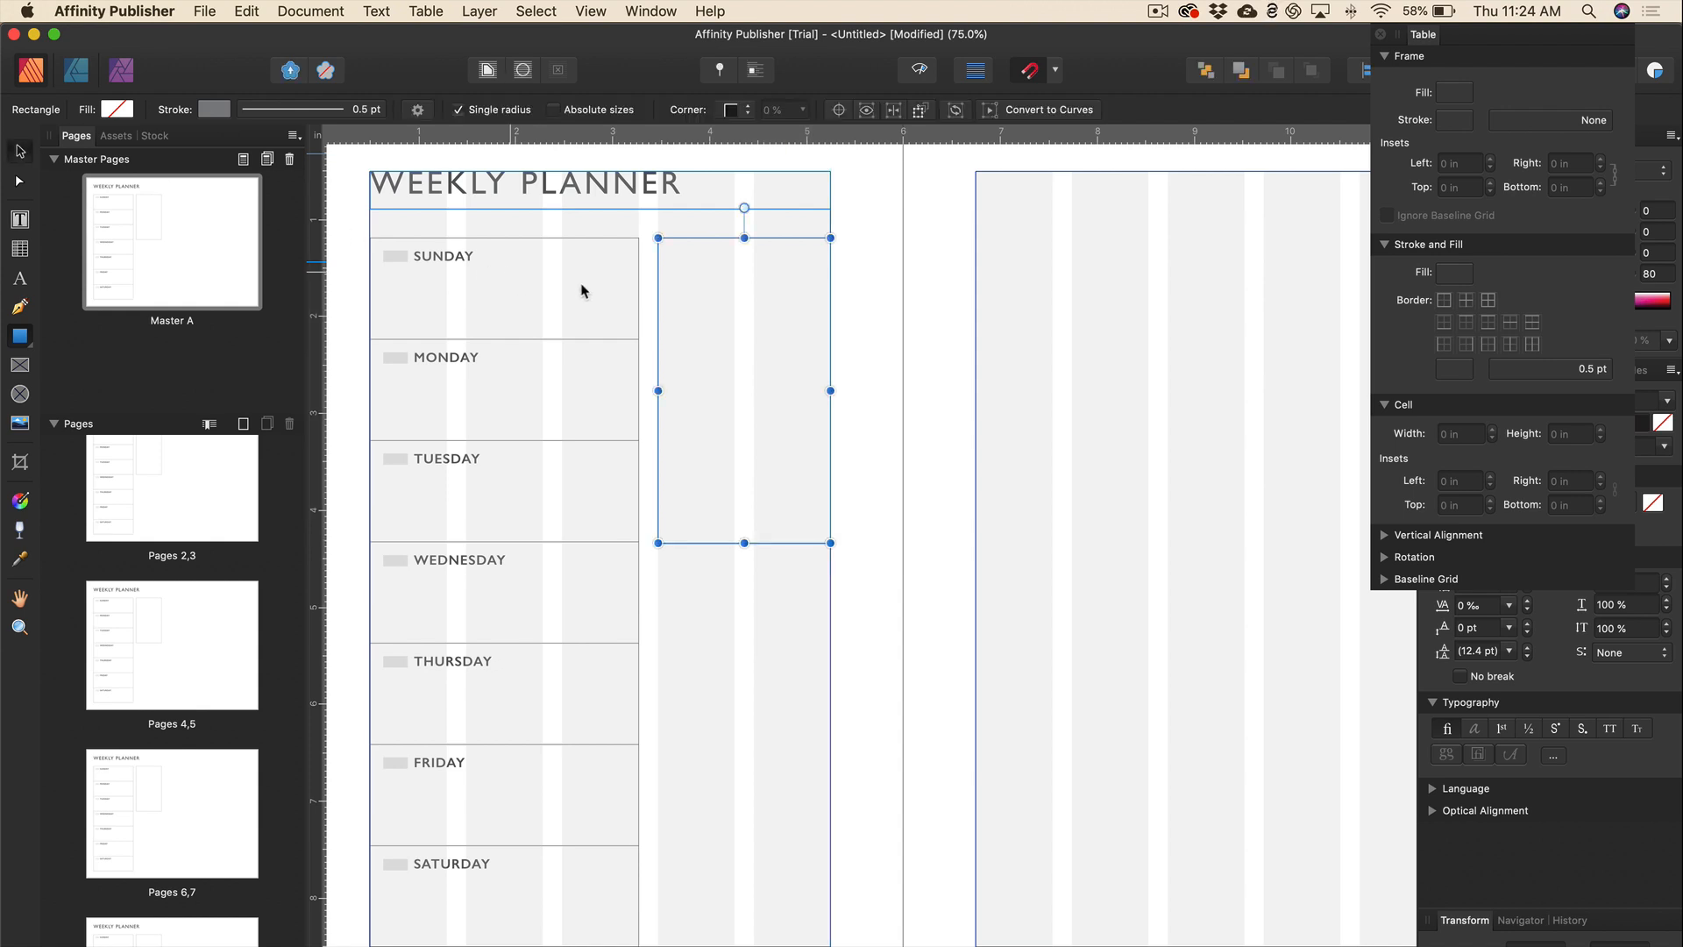
left_click(850, 318)
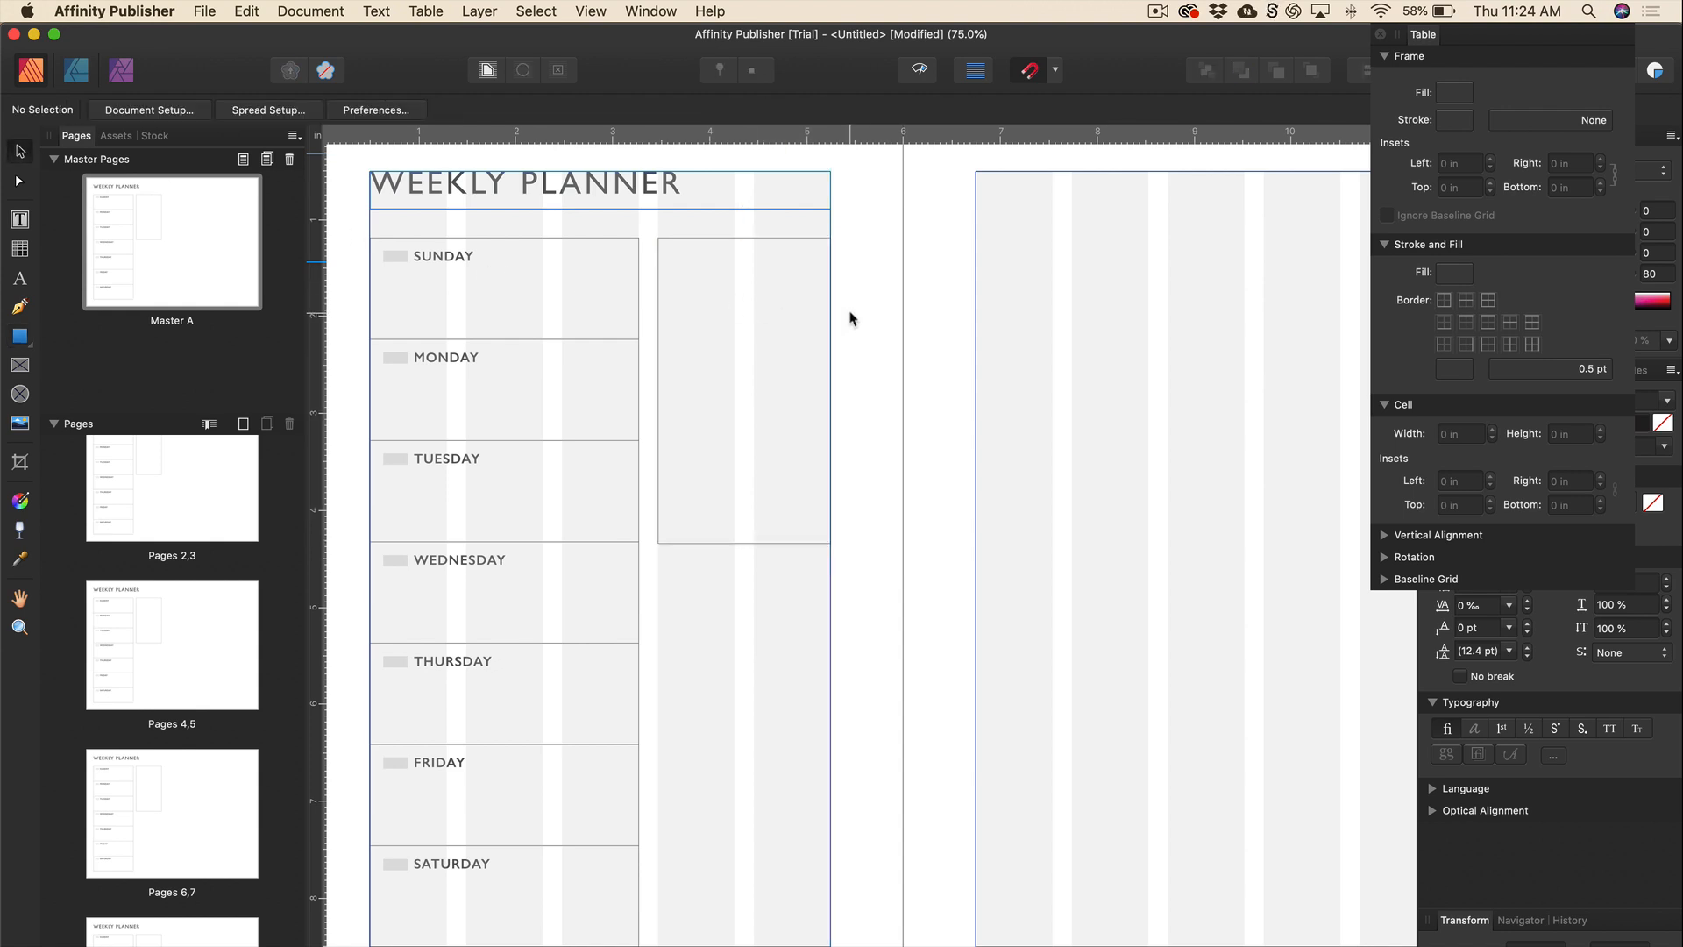
key("w")
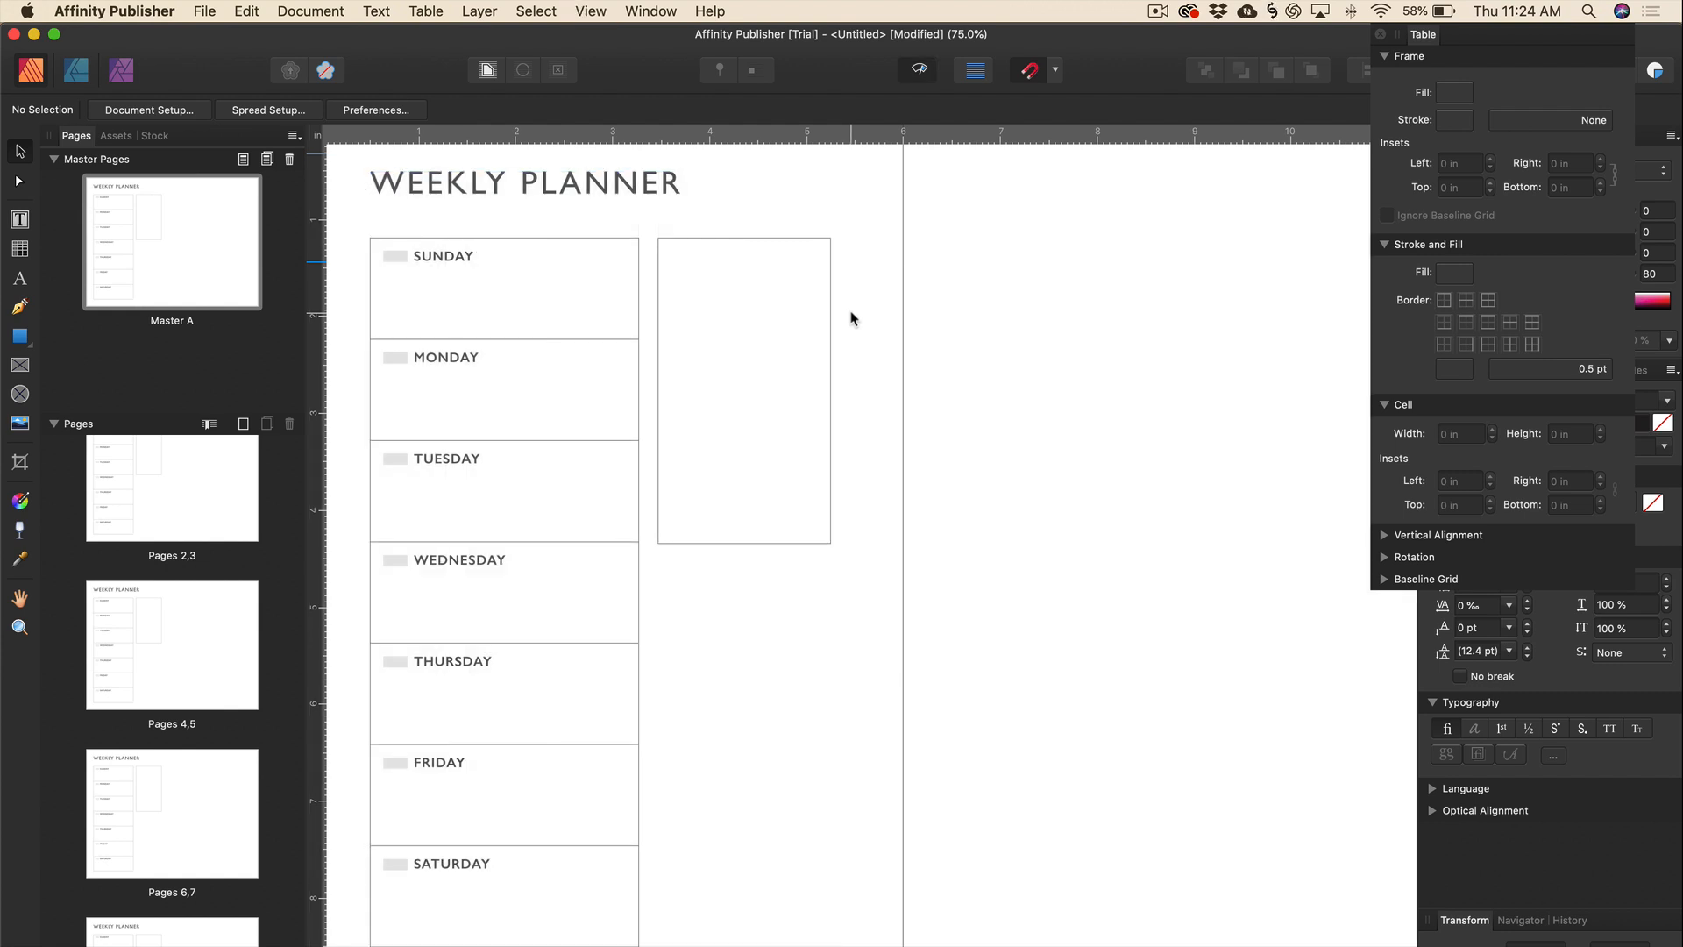
key("w")
Copy the box below itself and stretch the copy to 4 in tall.
left_click(779, 241)
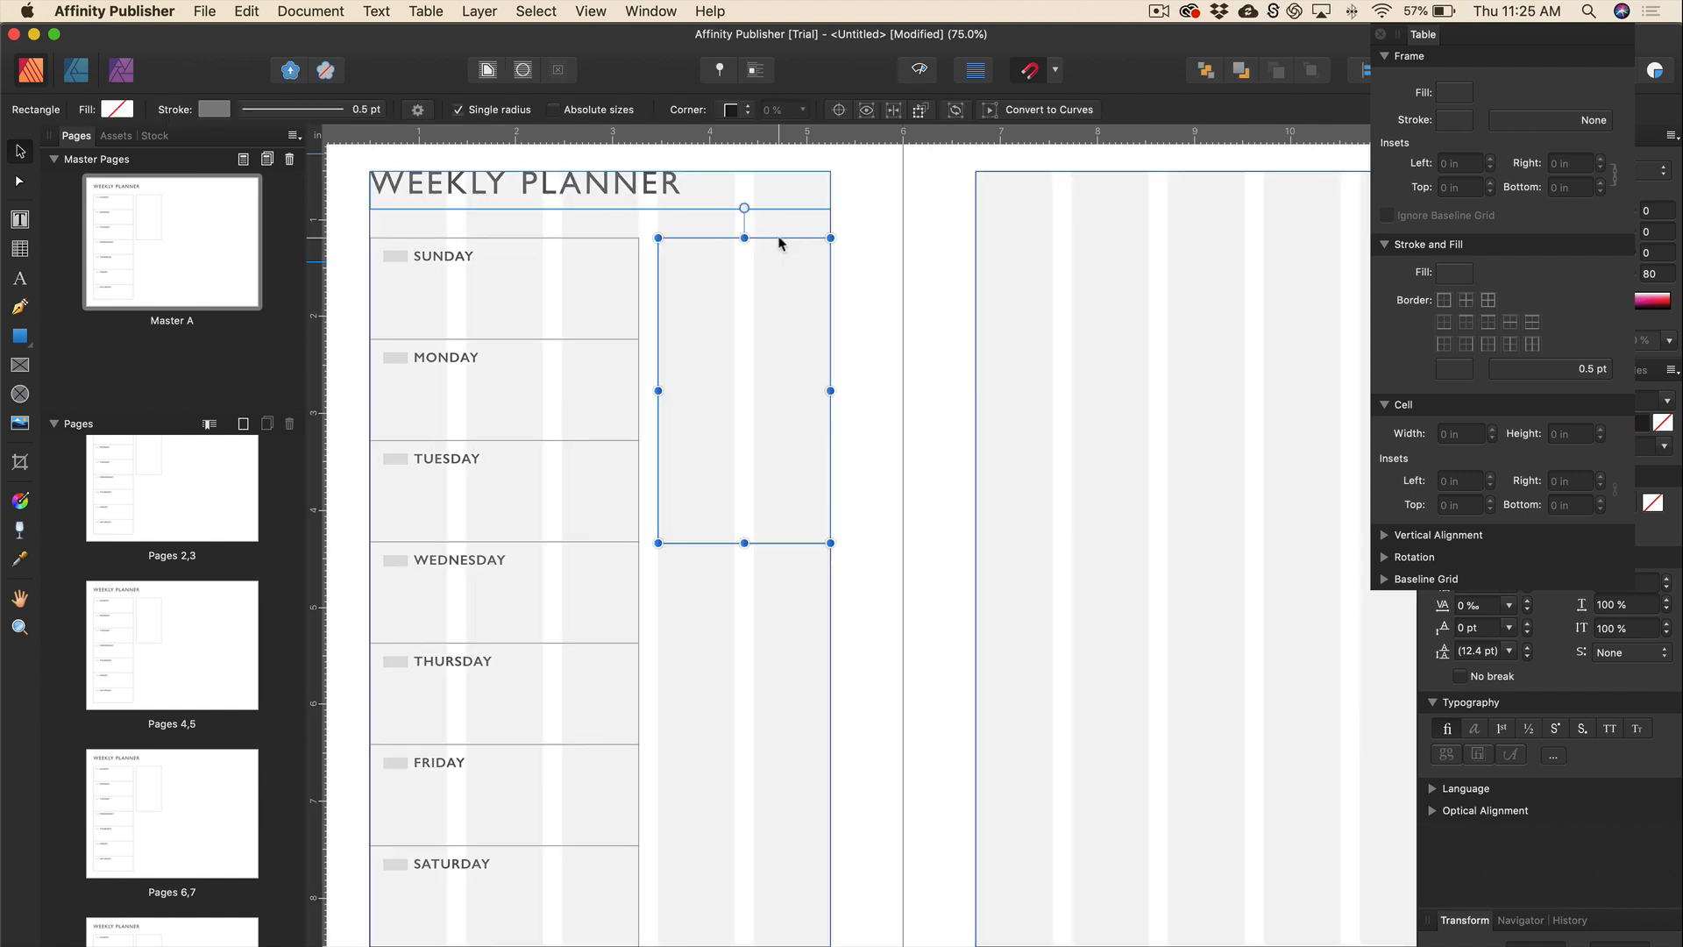
left_click_drag(778, 248, 744, 555)
left_click(880, 568)
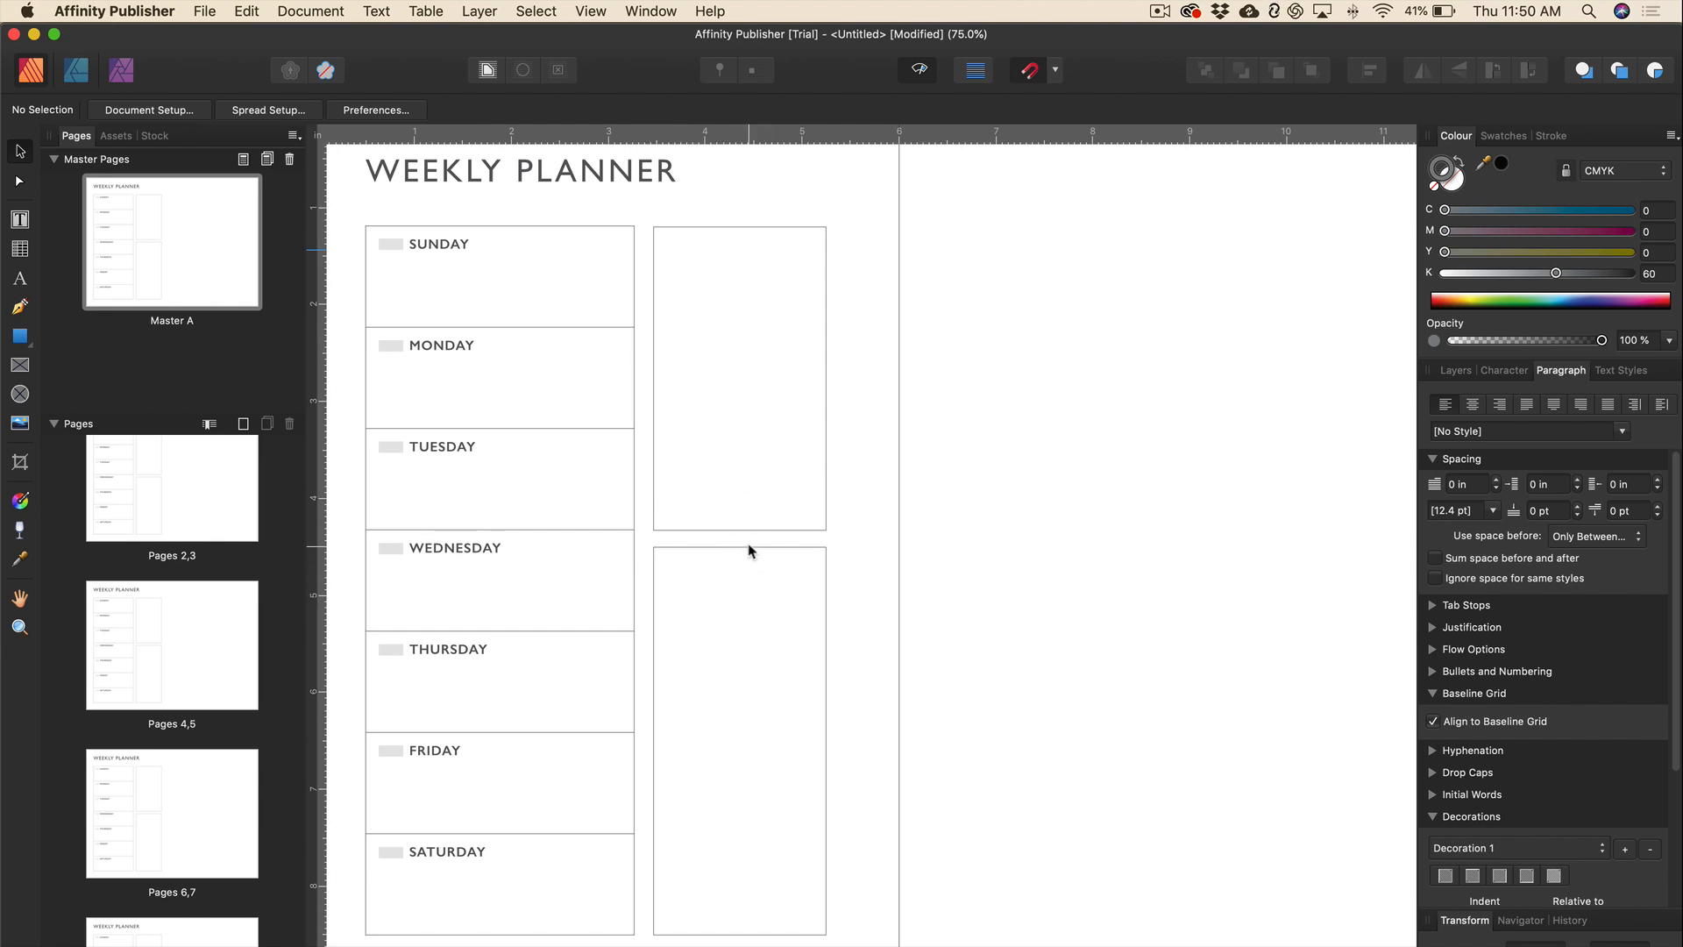
left_click(744, 547)
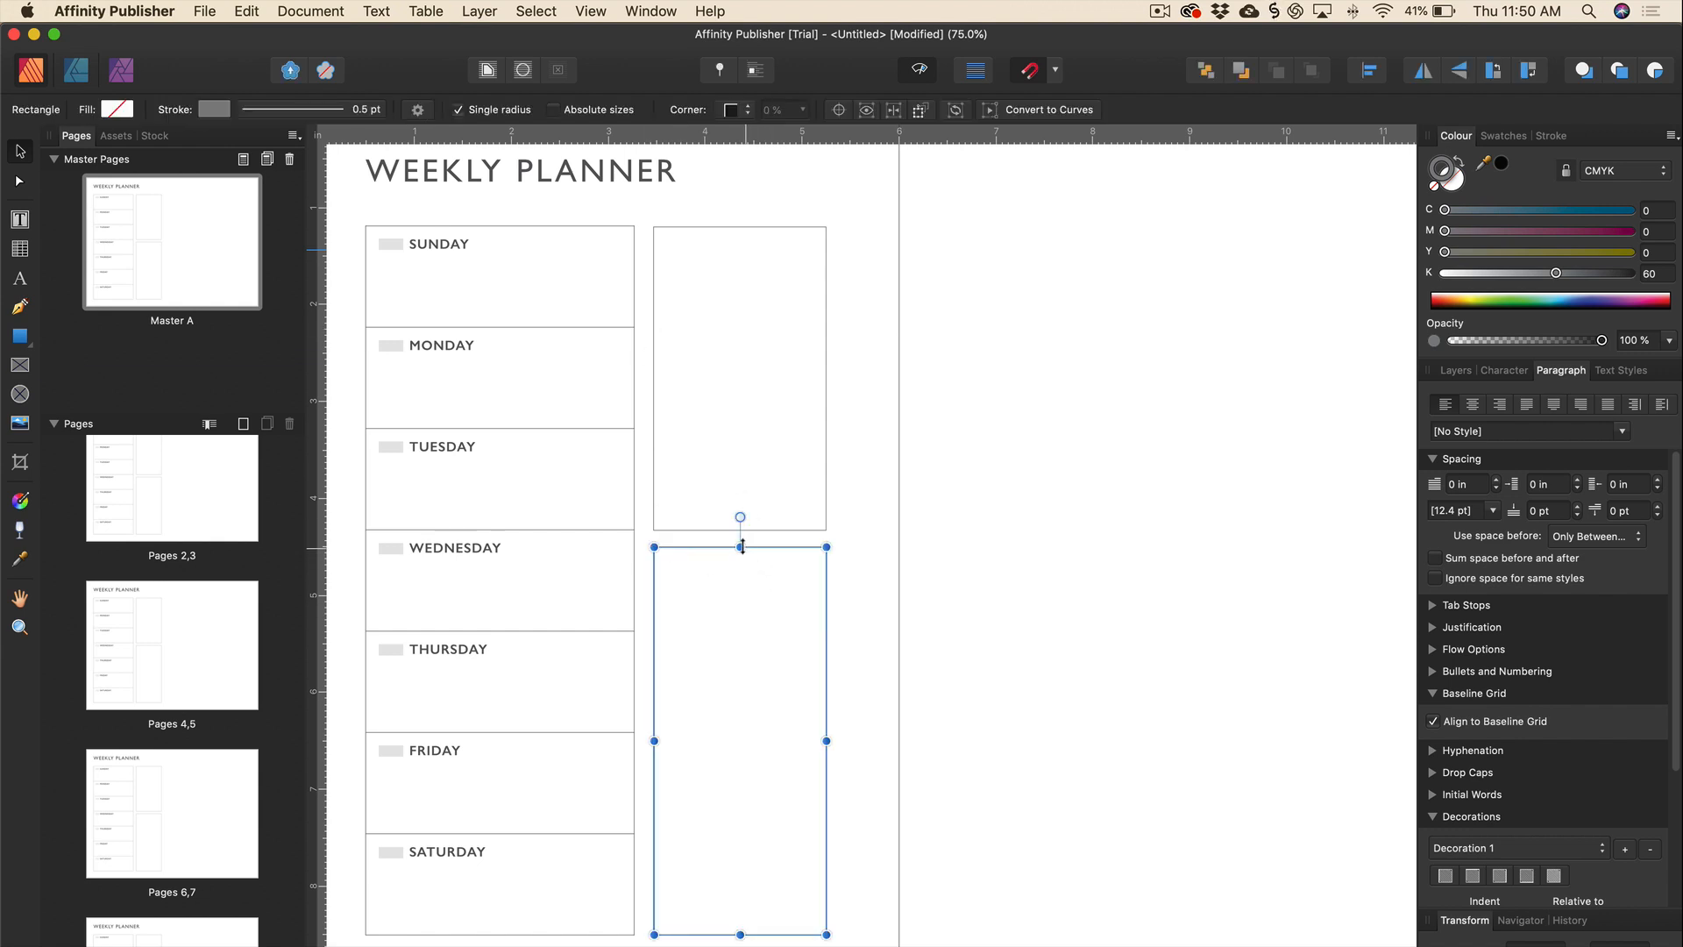
left_click_drag(741, 547, 742, 551)
key("super+plus")
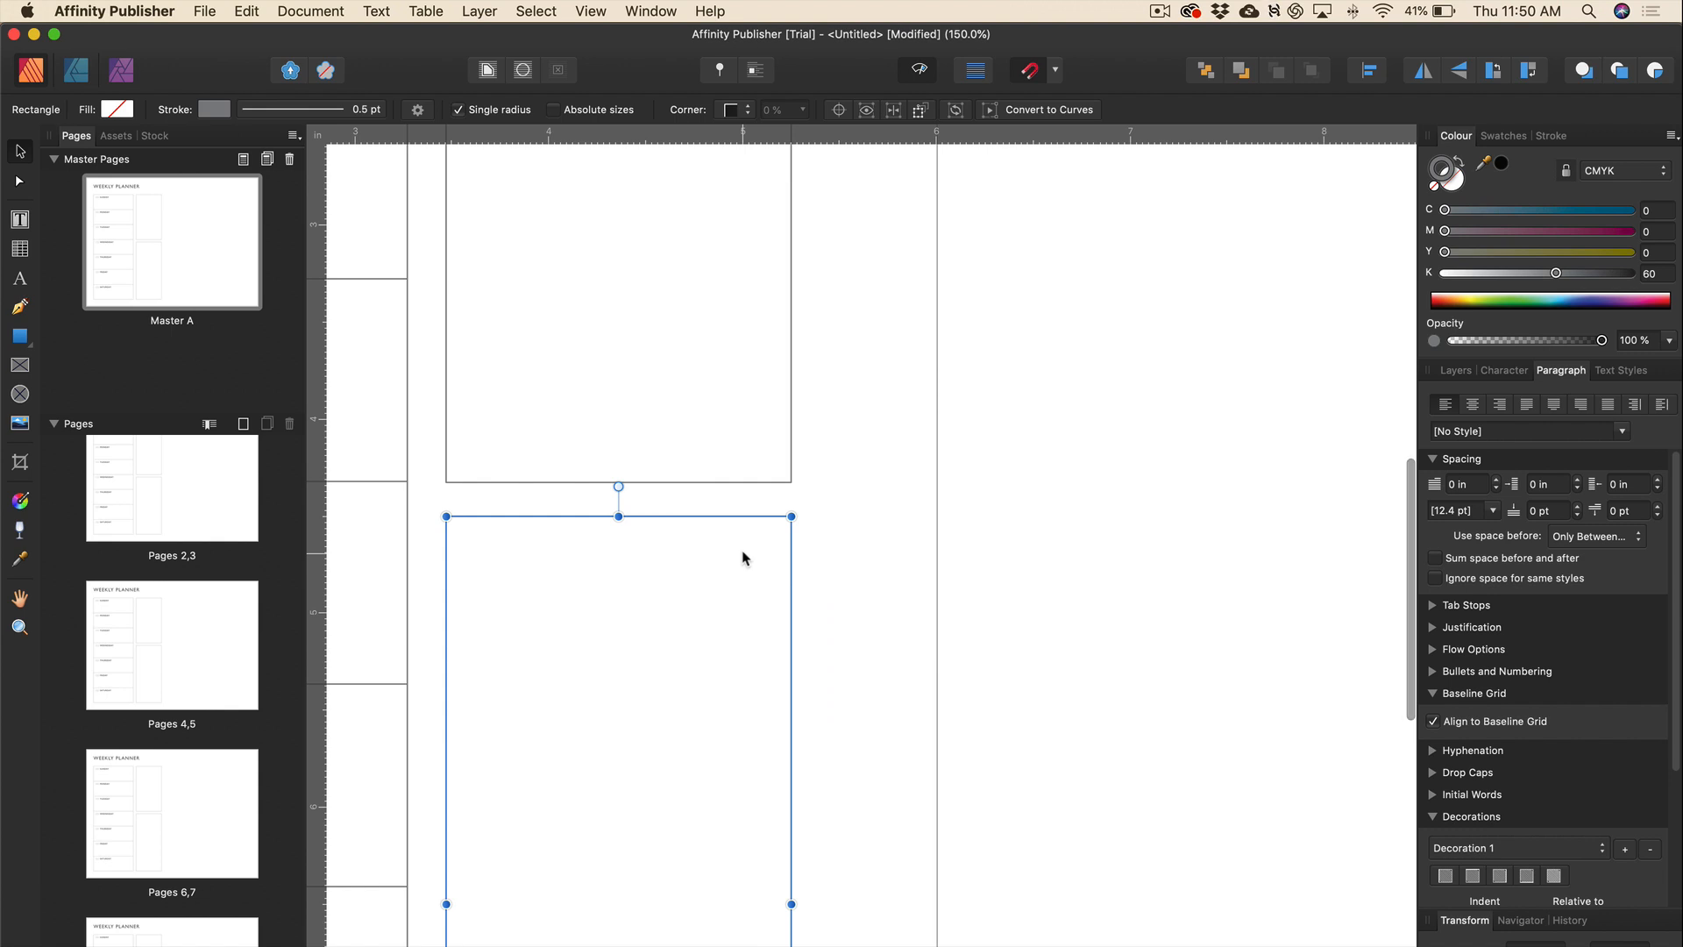
left_click(840, 518)
key("super+minus")
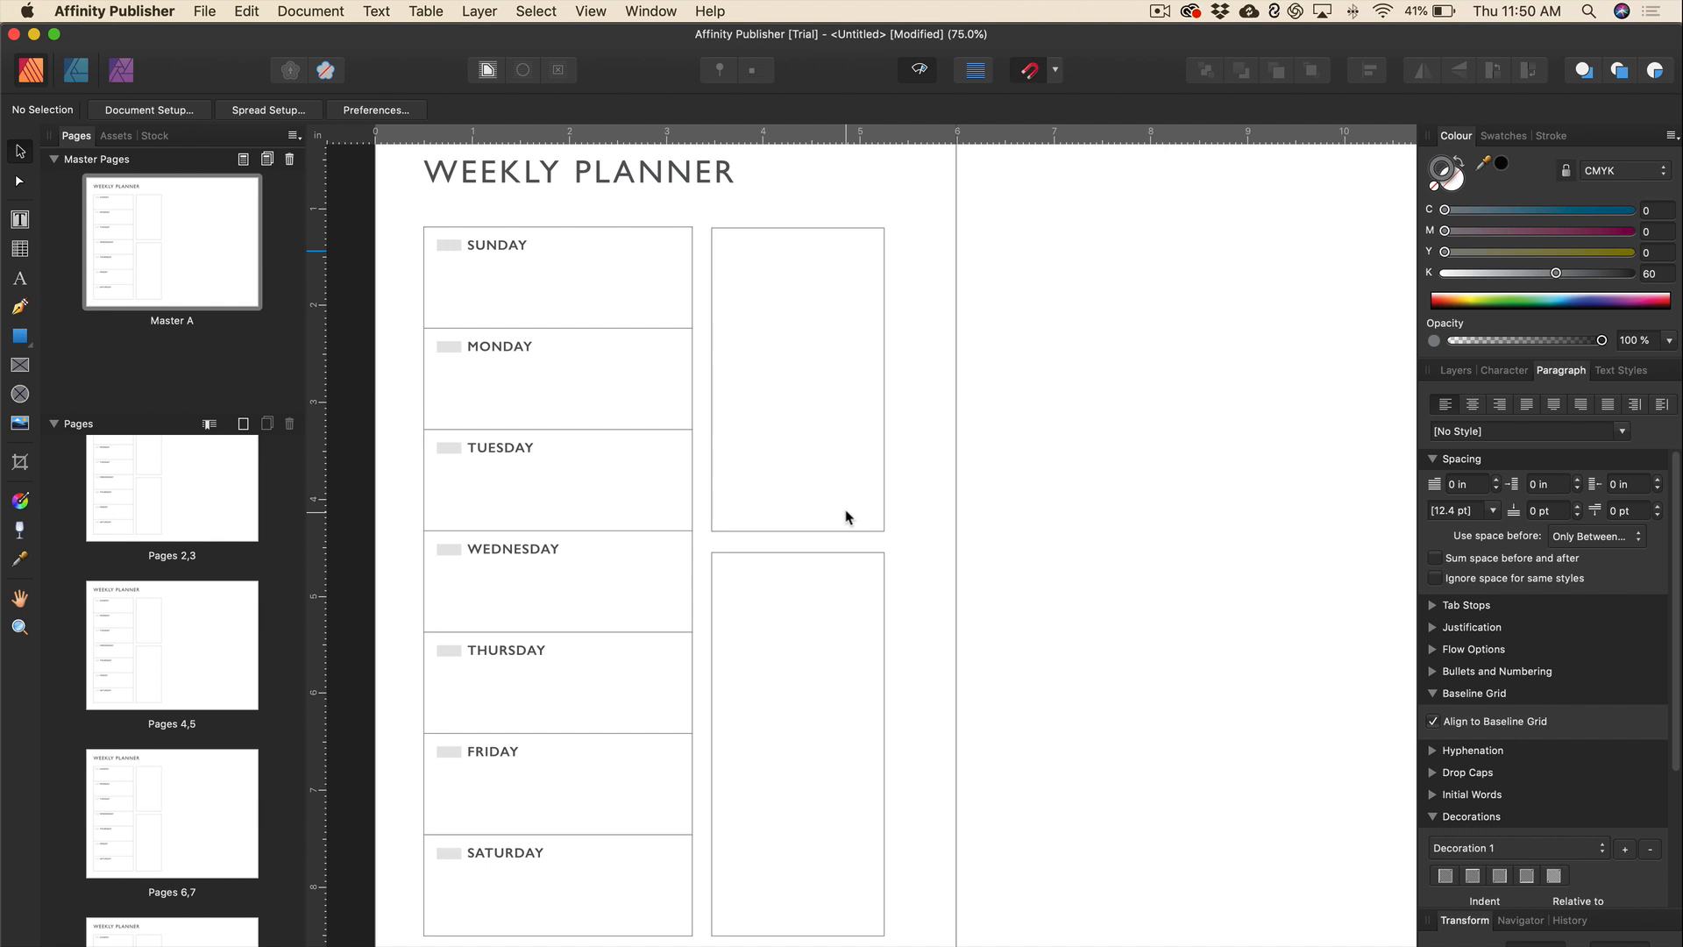
Reposition the page view and open the View menu.
scroll(846, 518, "right", 2)
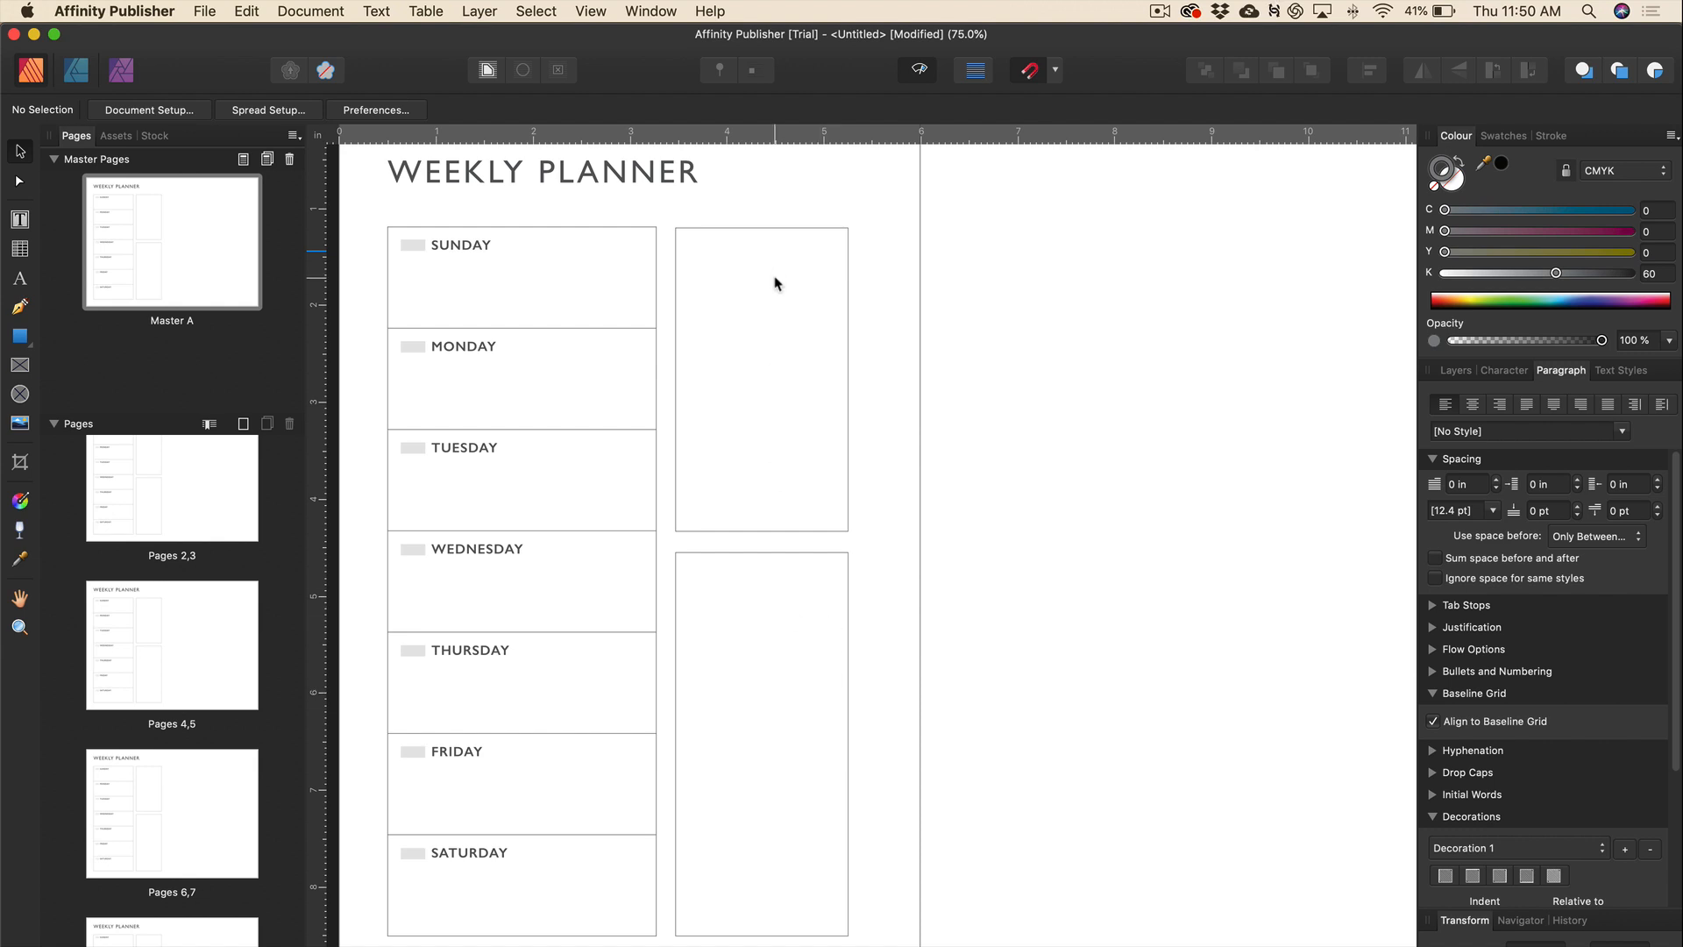
scroll(775, 284, "down", 2)
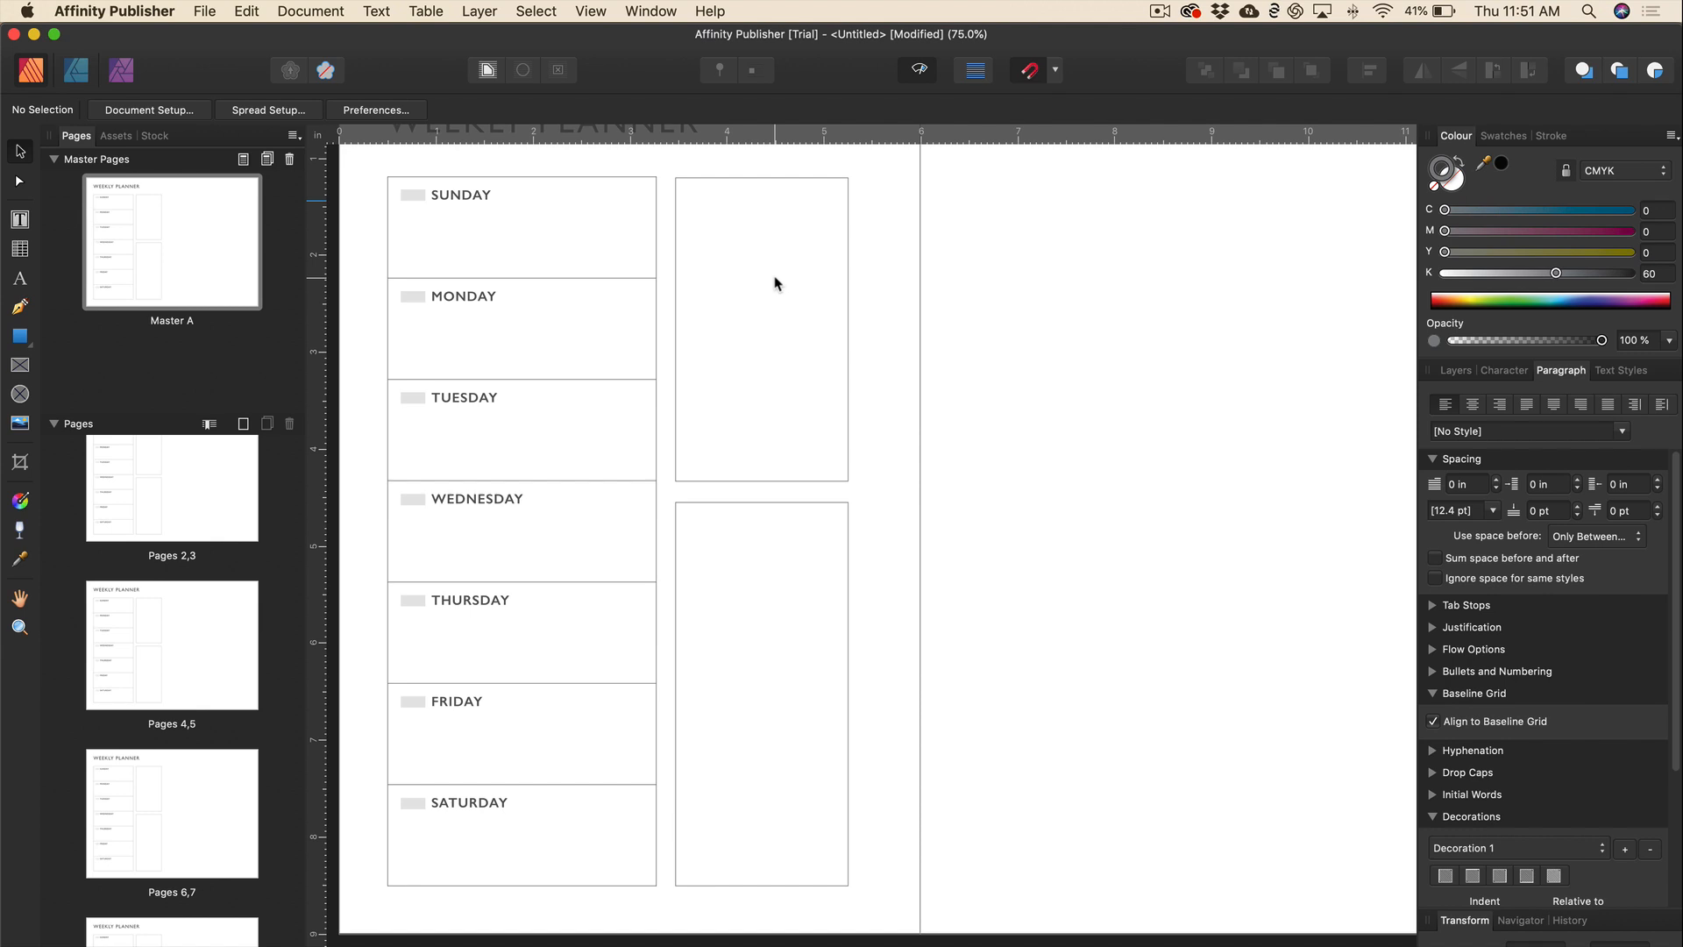
left_click(596, 13)
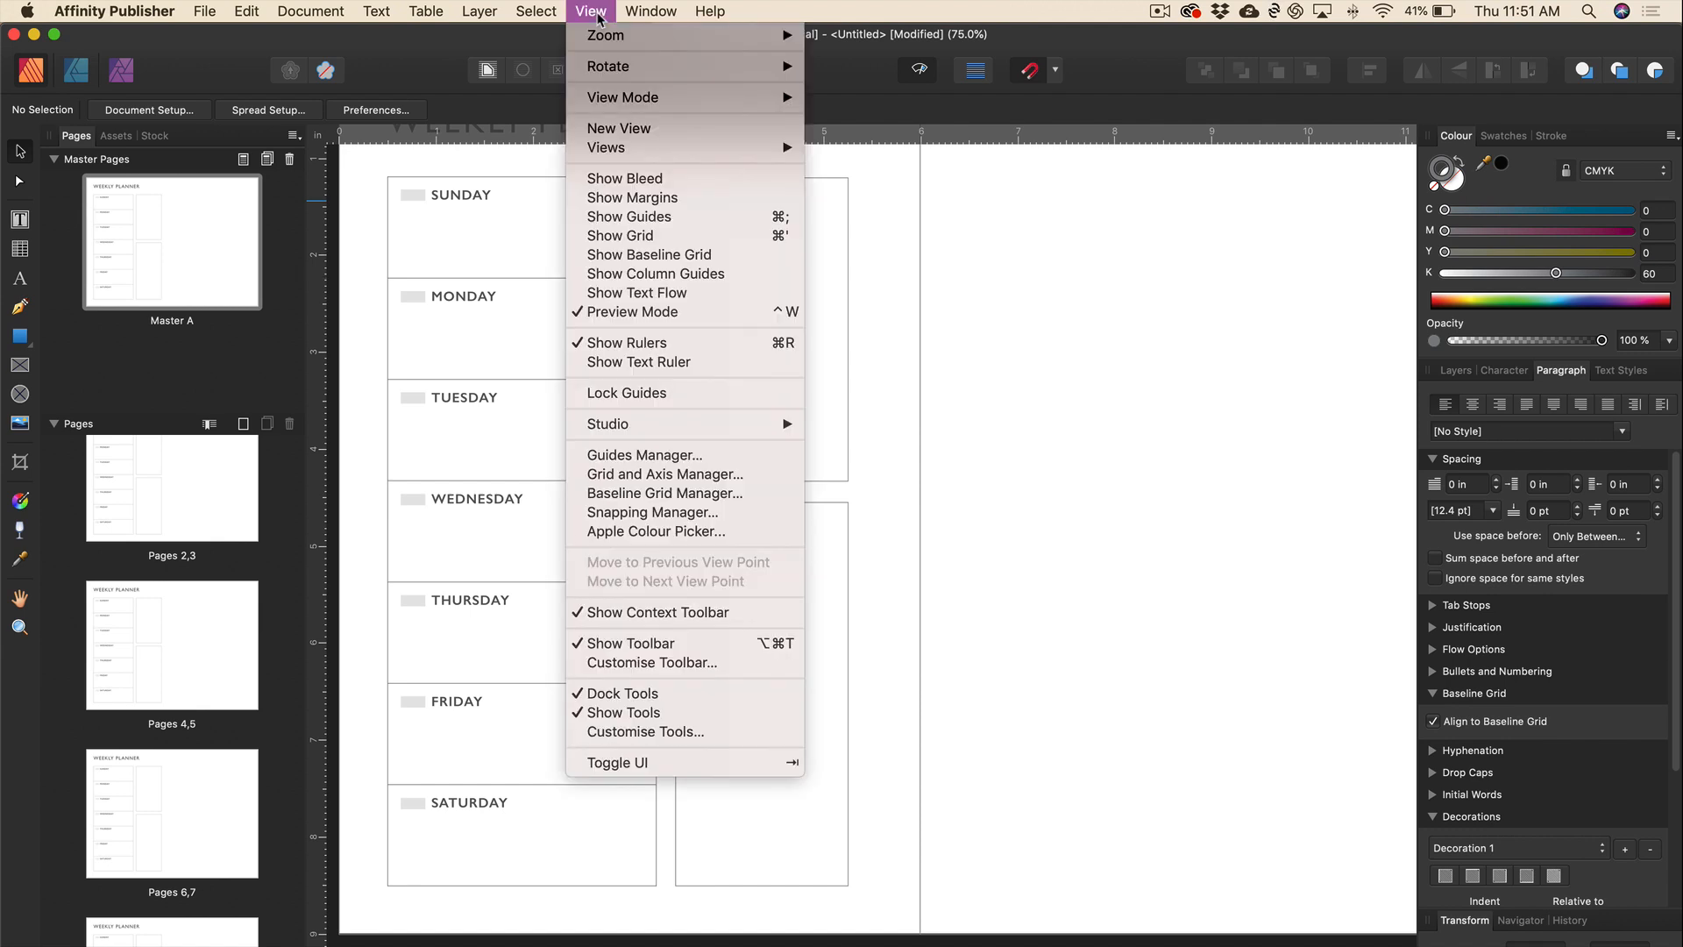
Open the Baseline Grid Manager, keep it relative to Top Margin, and select Grid Spacing.
left_click(674, 495)
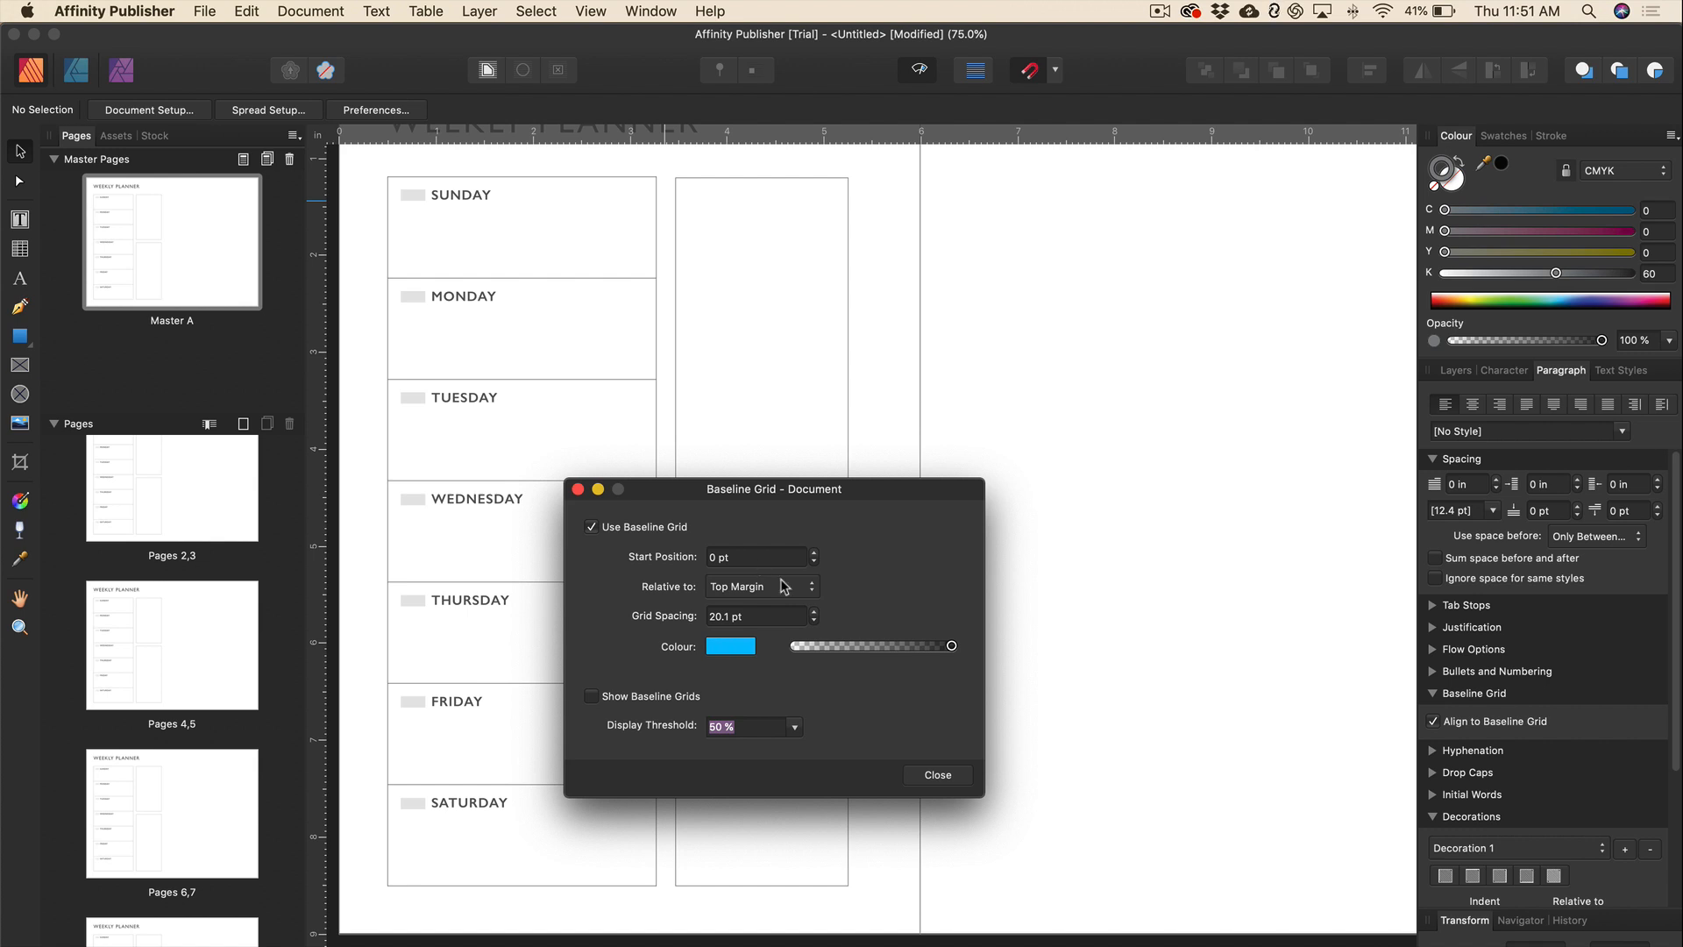
left_click(811, 586)
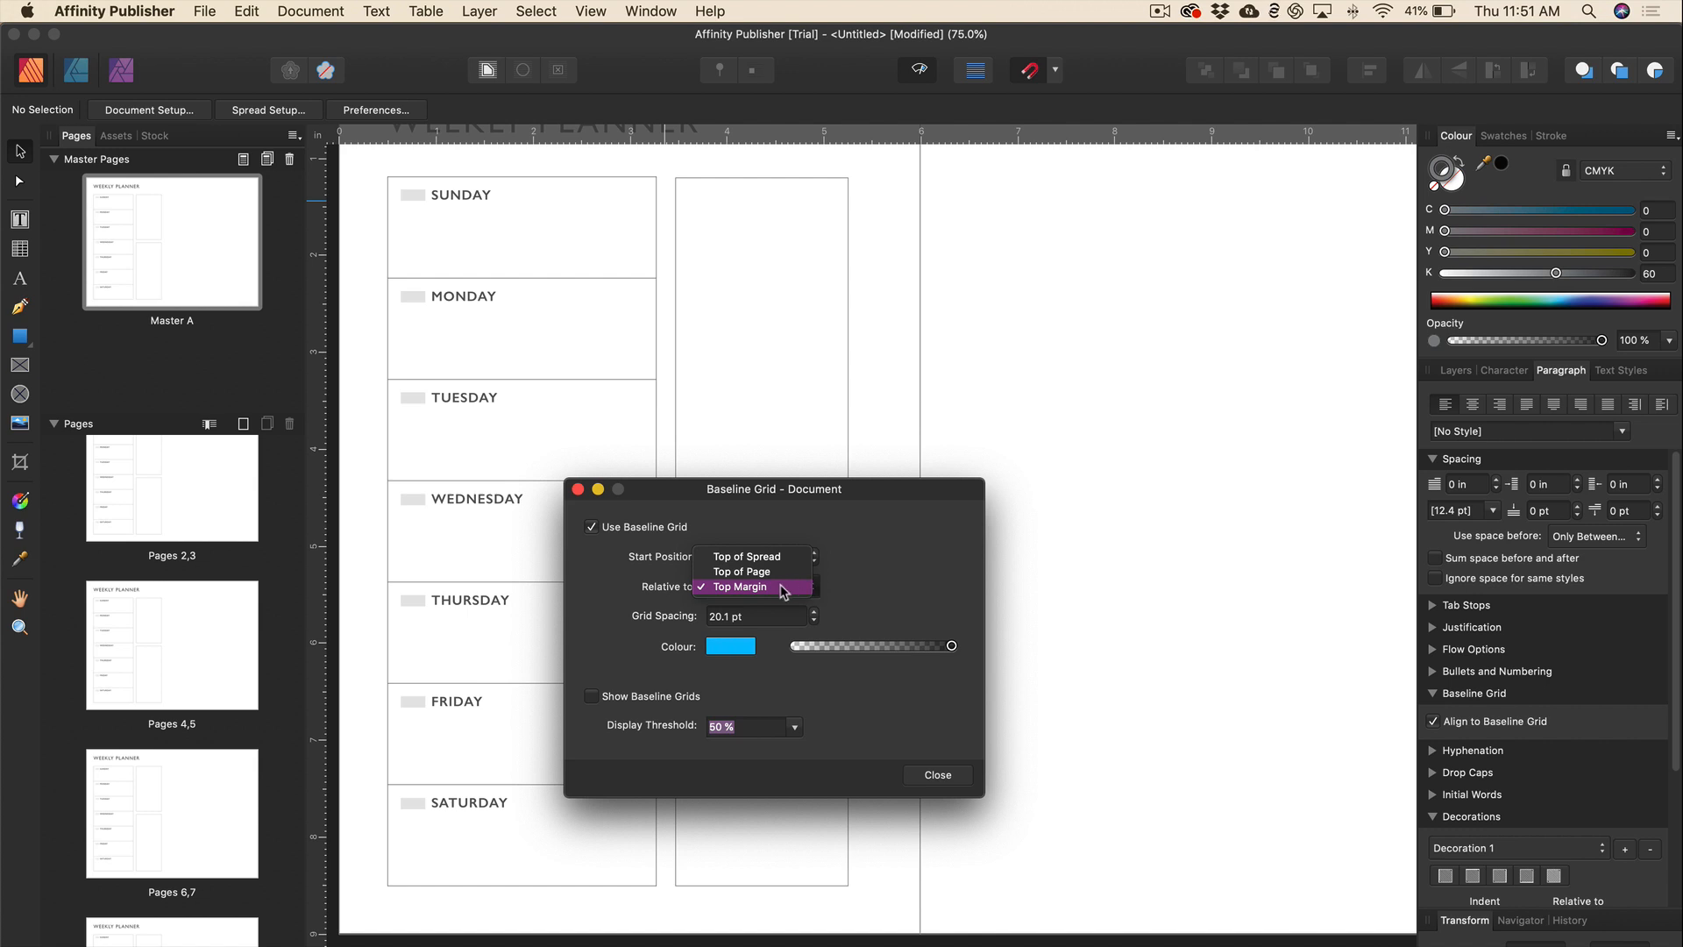
left_click(783, 590)
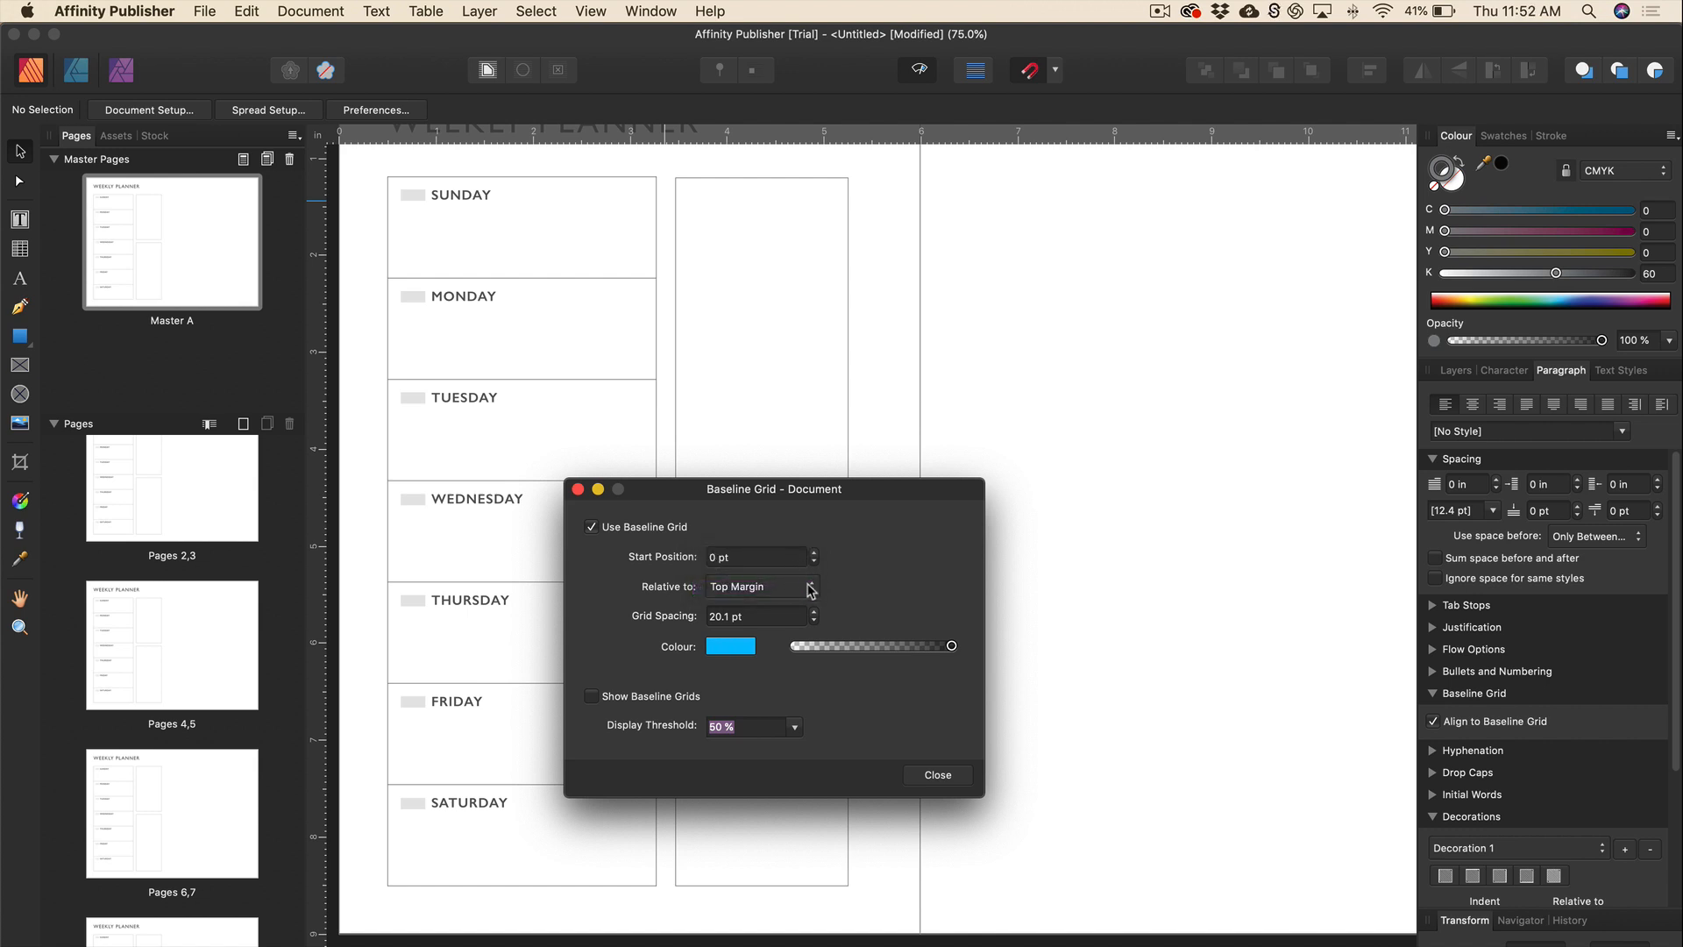
left_click(808, 588)
left_click(808, 589)
left_click(786, 616)
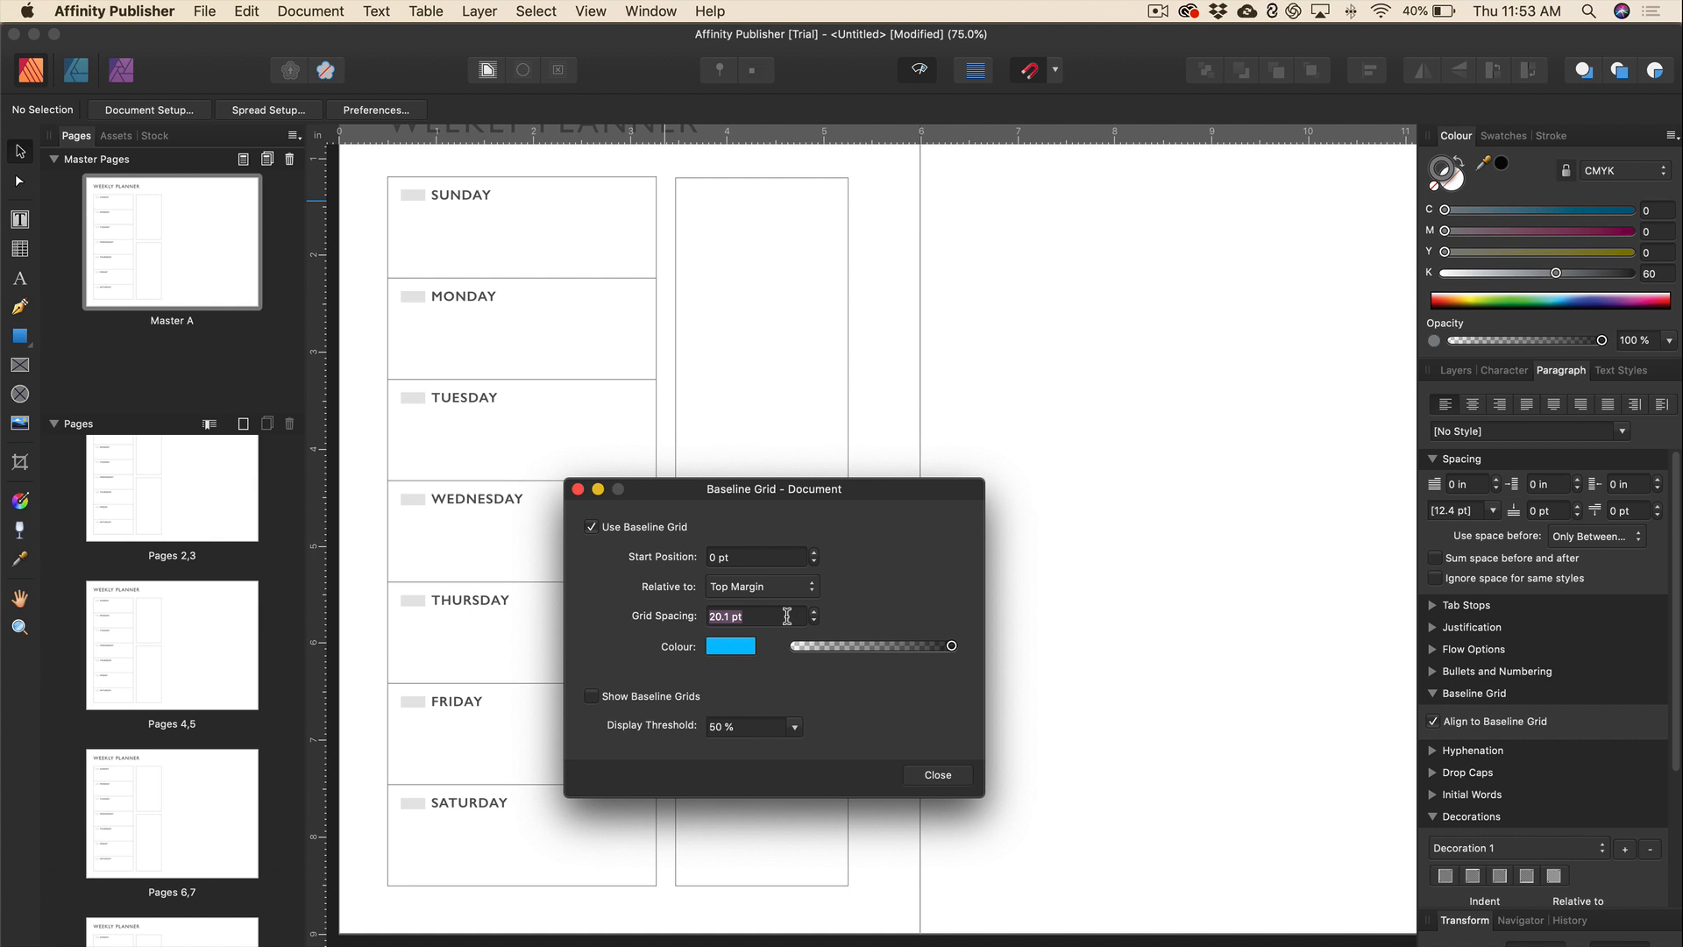
Set the baseline grid spacing to 7.1 mm and turn on Show Baseline Grids.
type("7MM")
key("BackSpace")
key("BackSpace")
type("mm")
key("Tab")
left_click(764, 613)
type("7.1mm")
key("Tab")
left_click(592, 697)
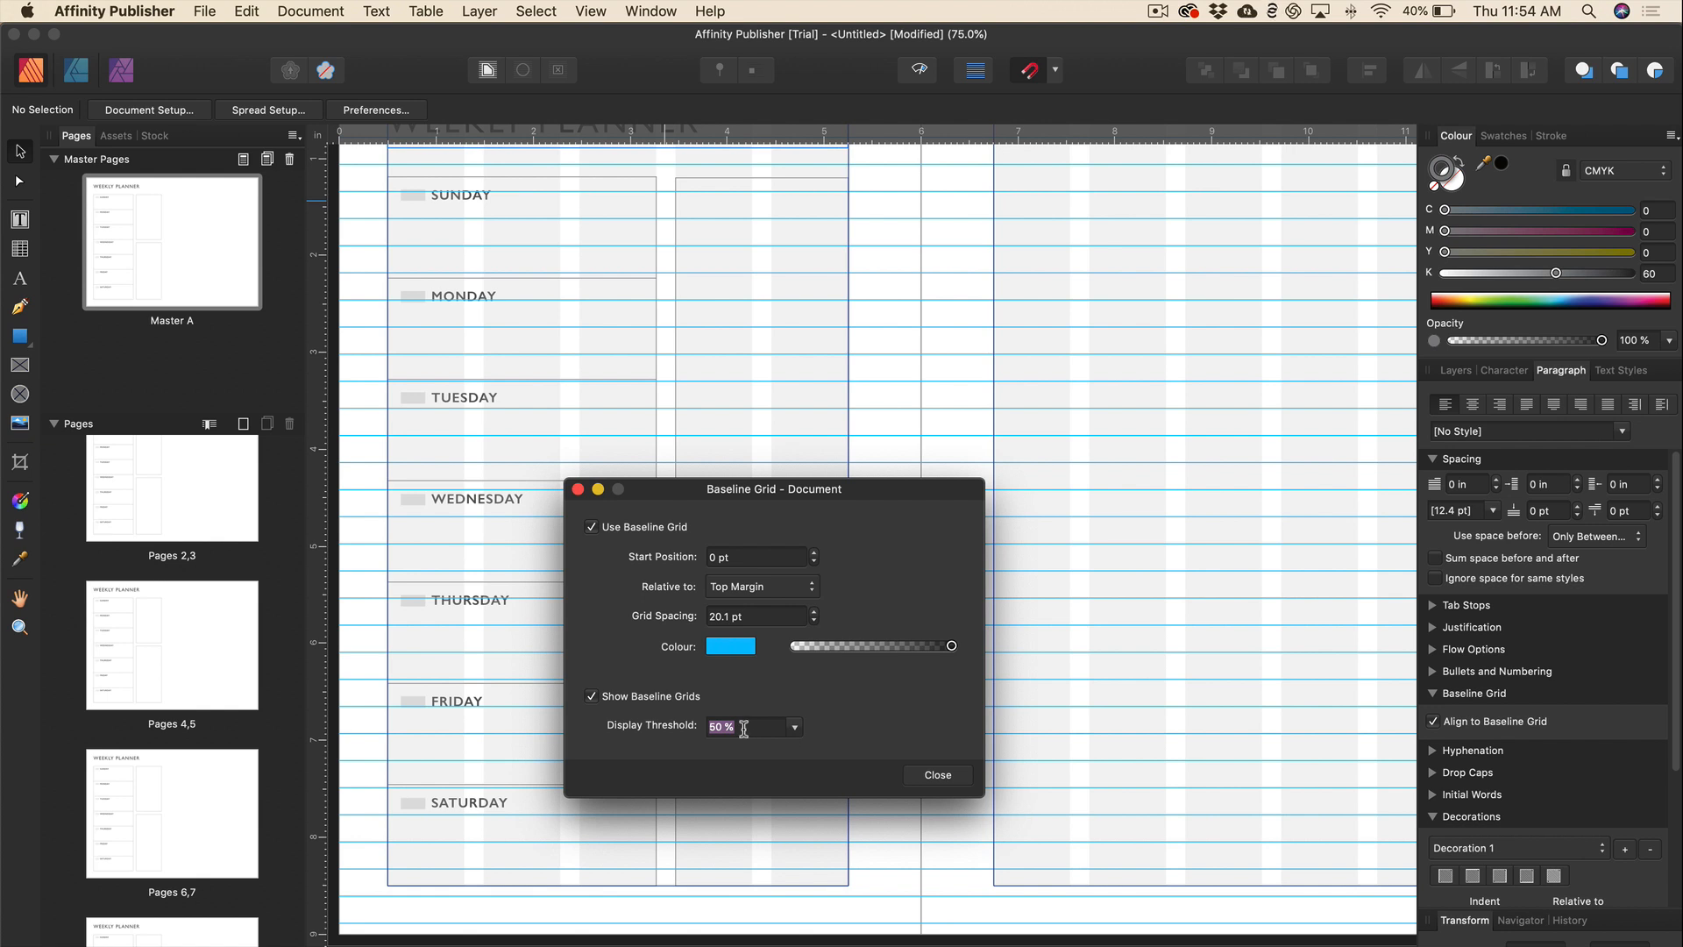
Close the Baseline Grid dialog and select the WEEKLY PLANNER title frame.
left_click(938, 776)
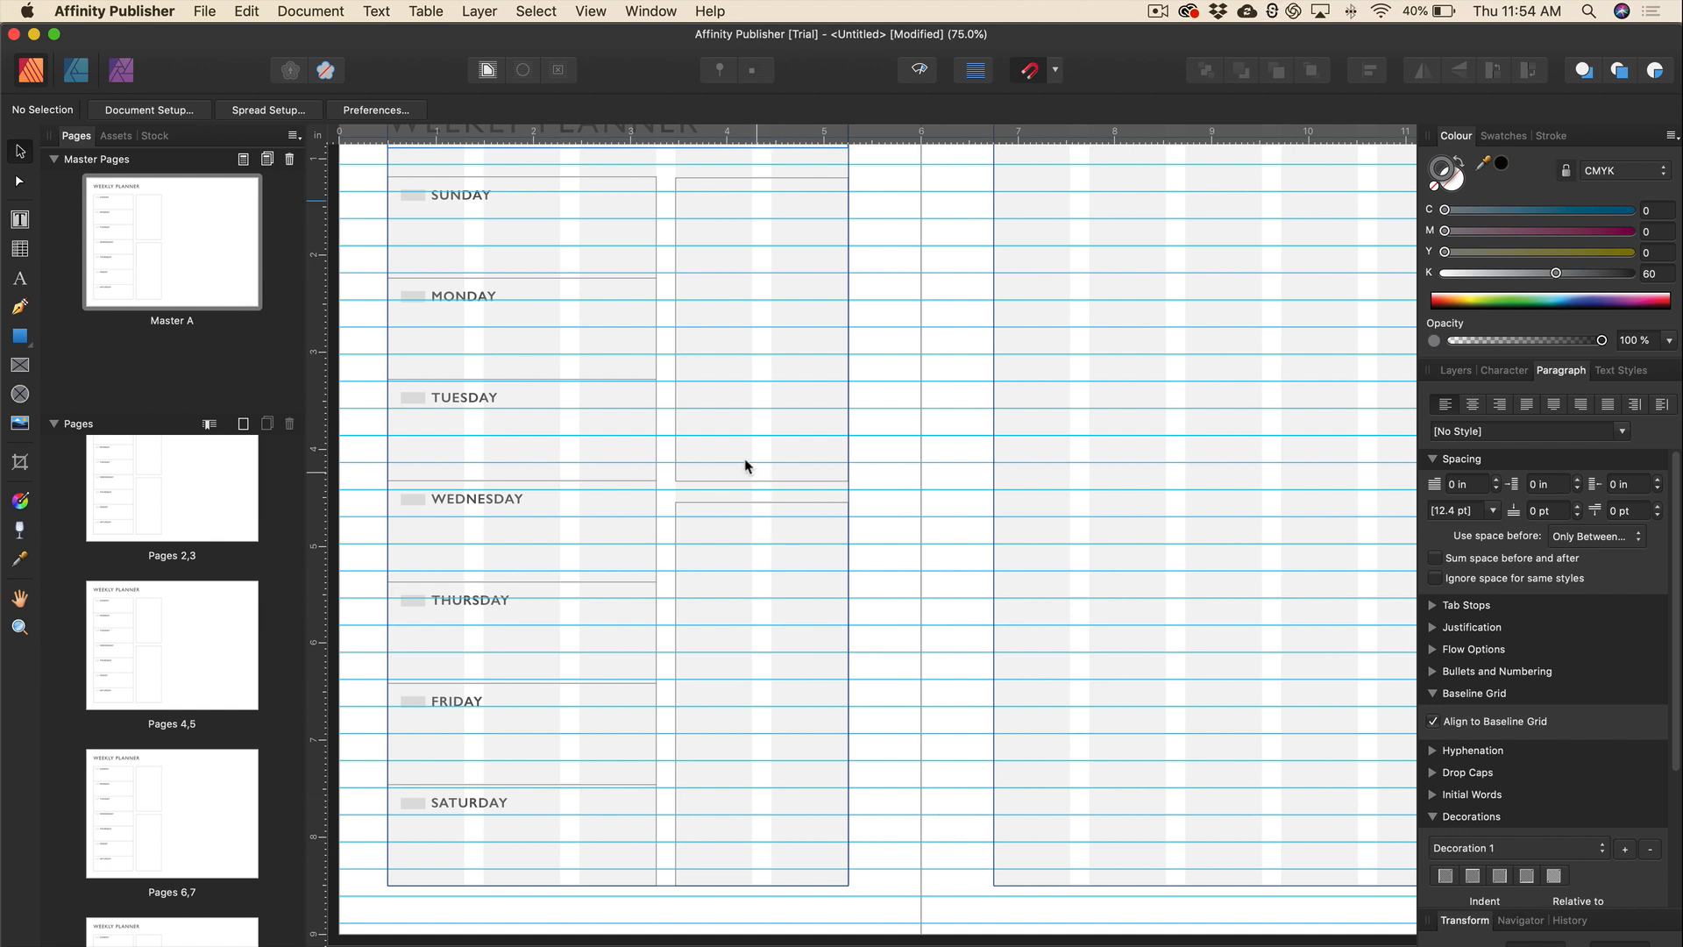
scroll(684, 423, "up", 1)
scroll(684, 426, "up", 2)
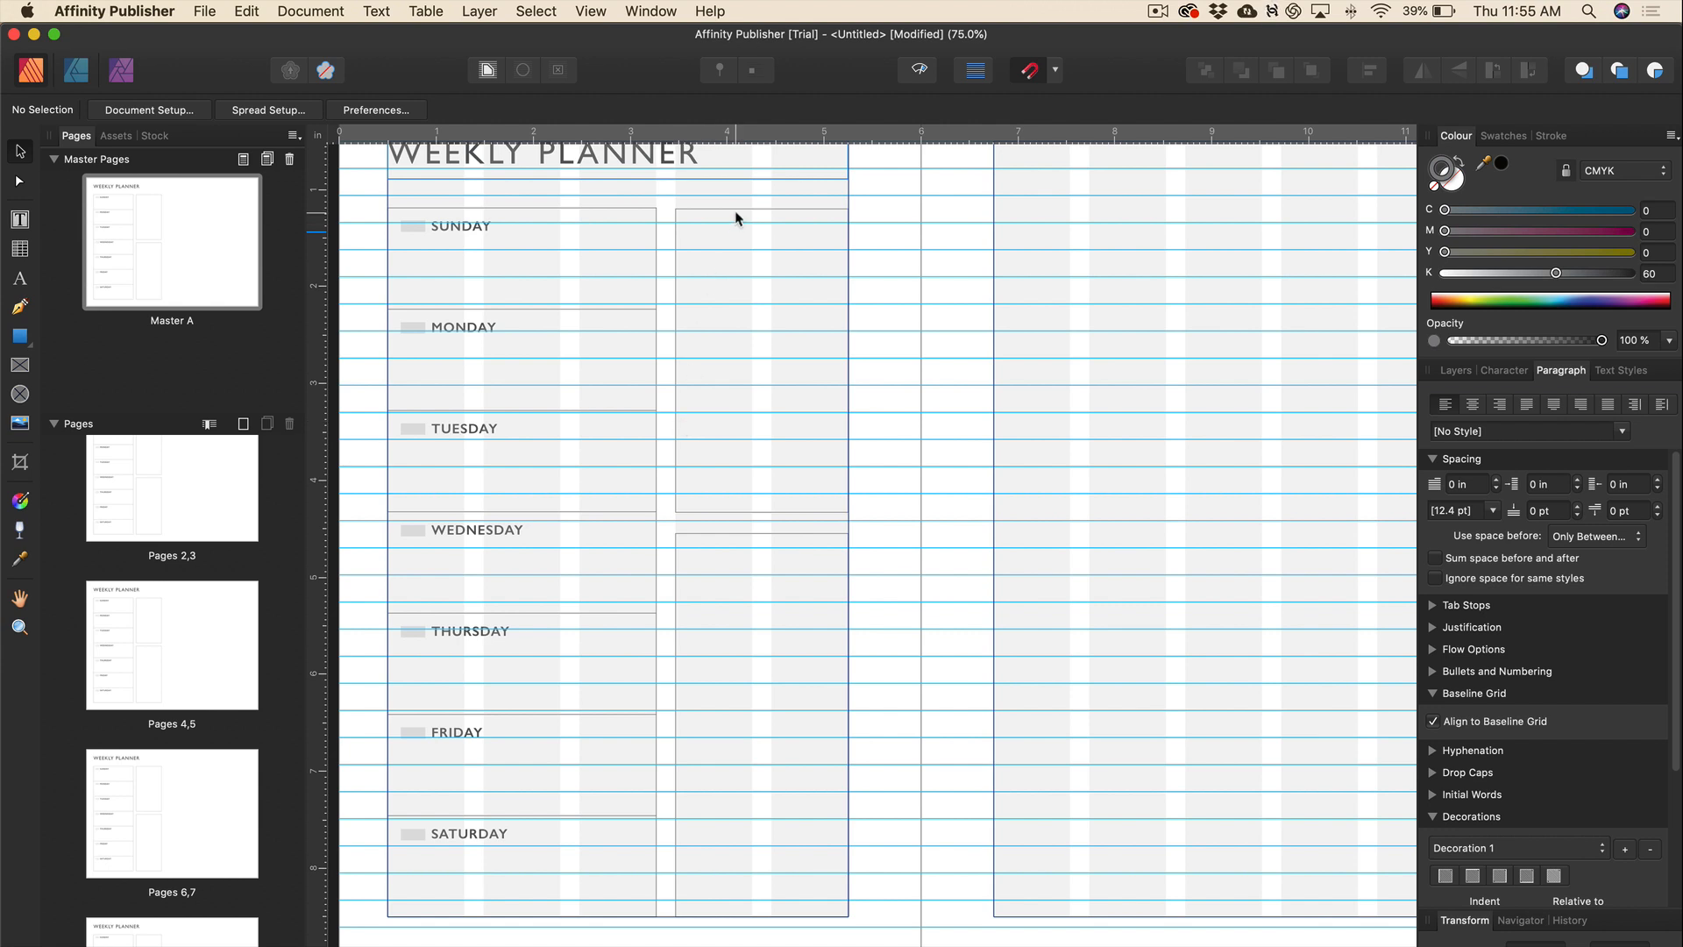
left_click(687, 169)
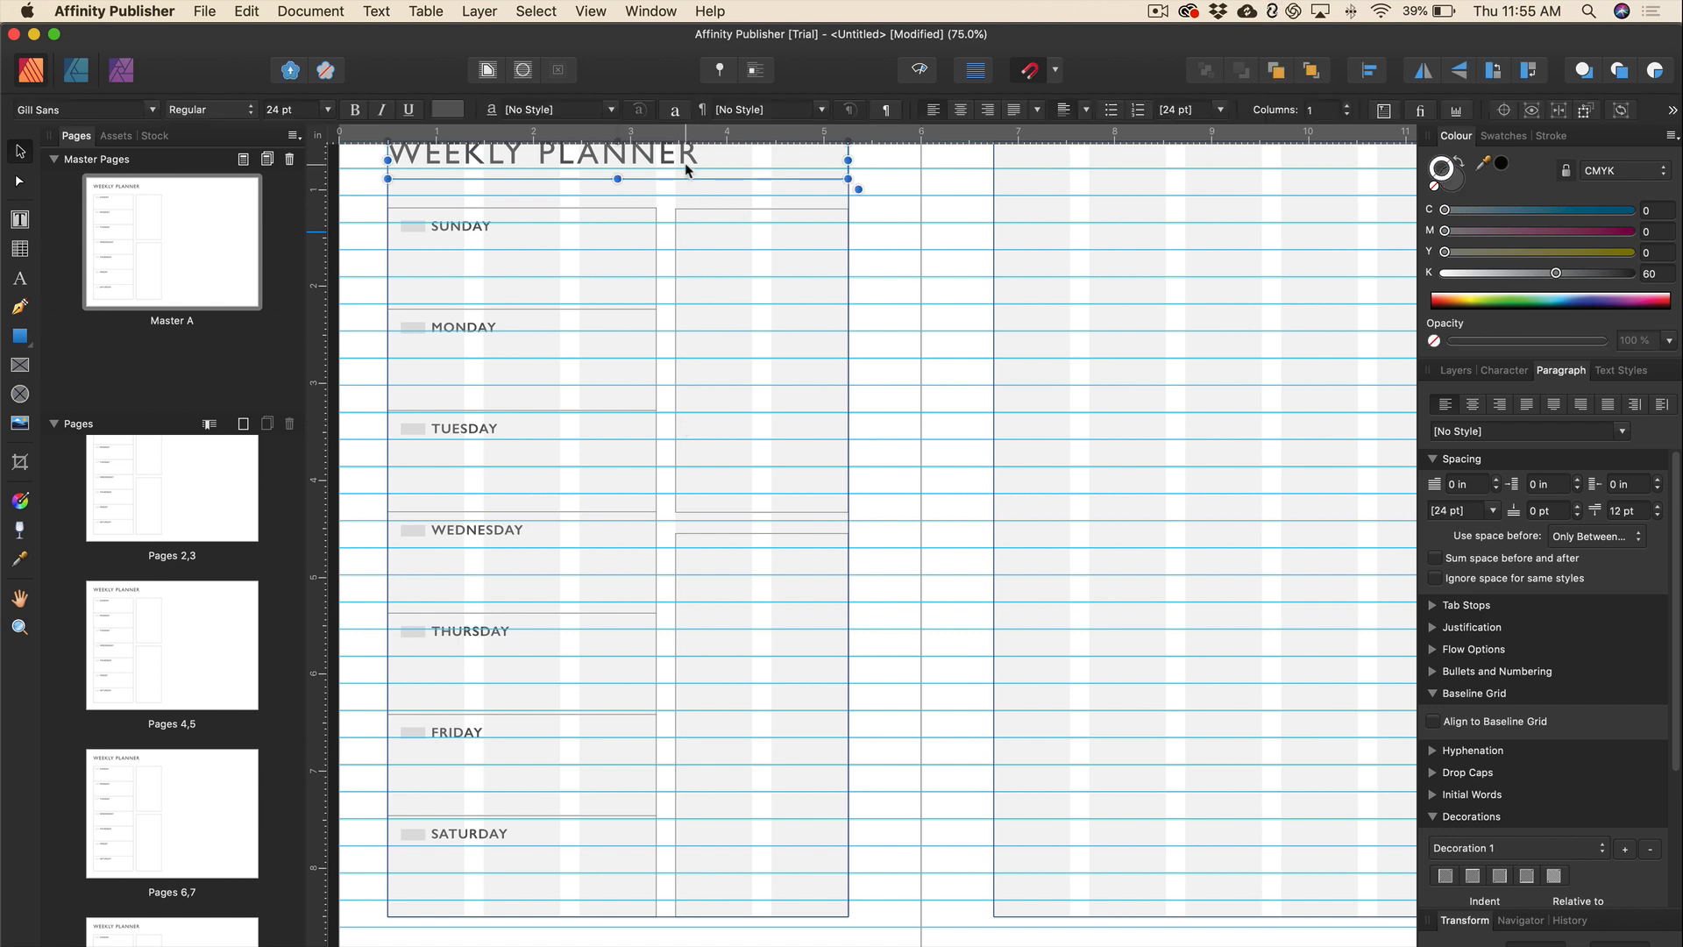
left_click(455, 225)
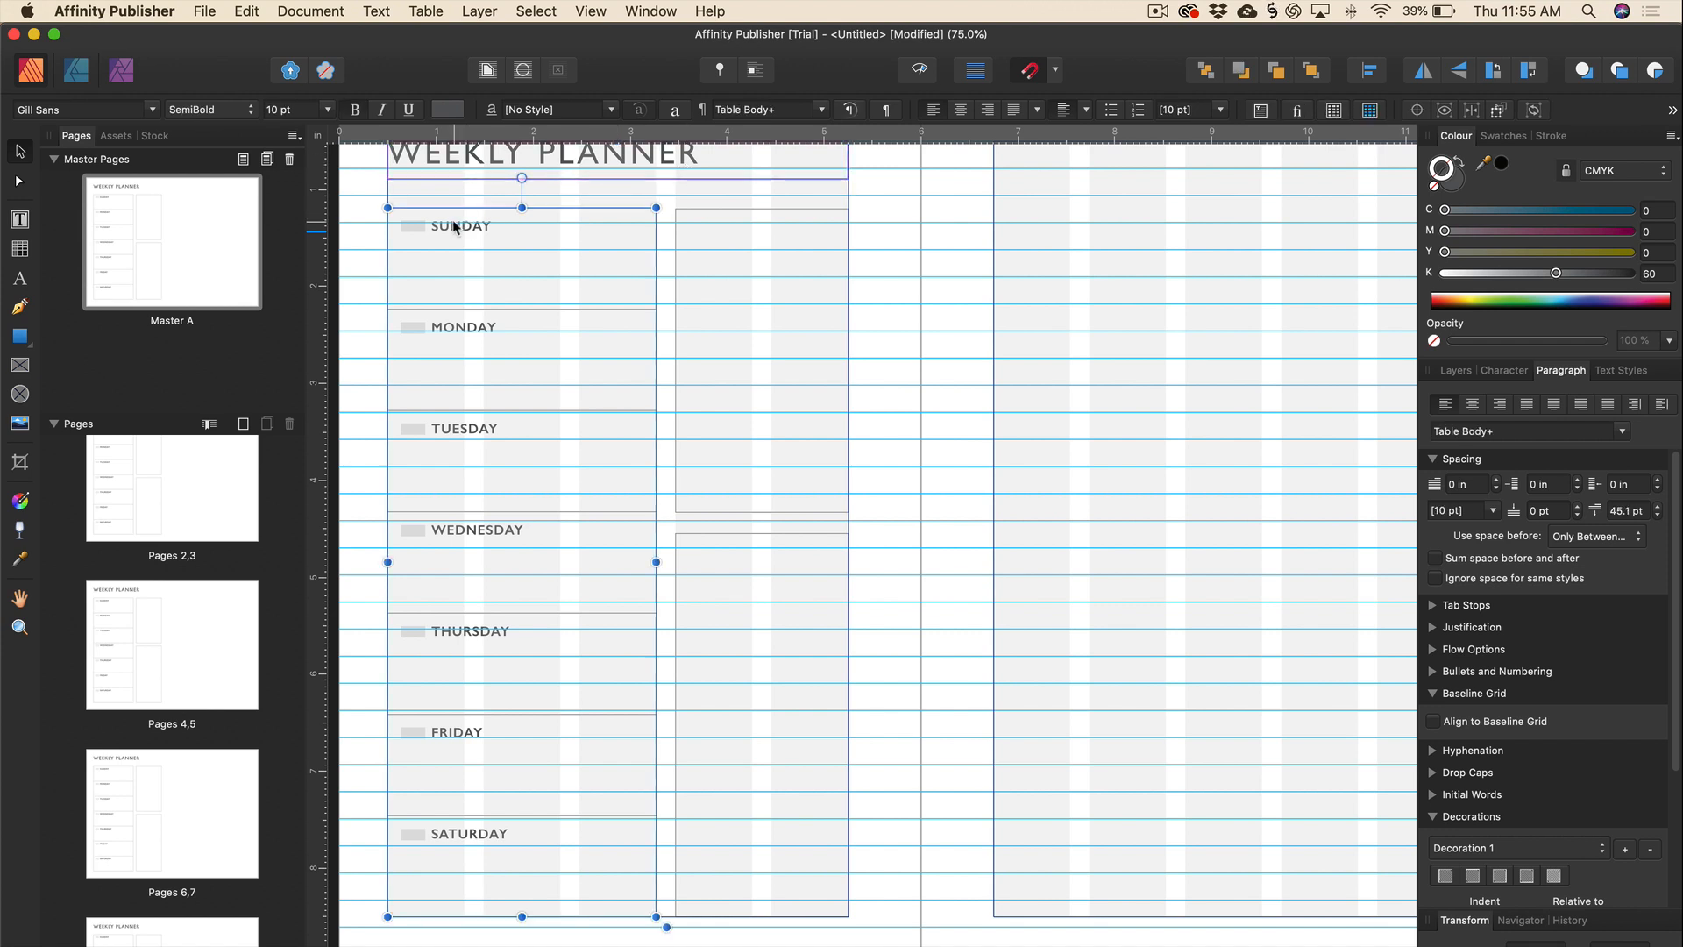
double_click(455, 225)
left_click_drag(438, 225, 530, 752)
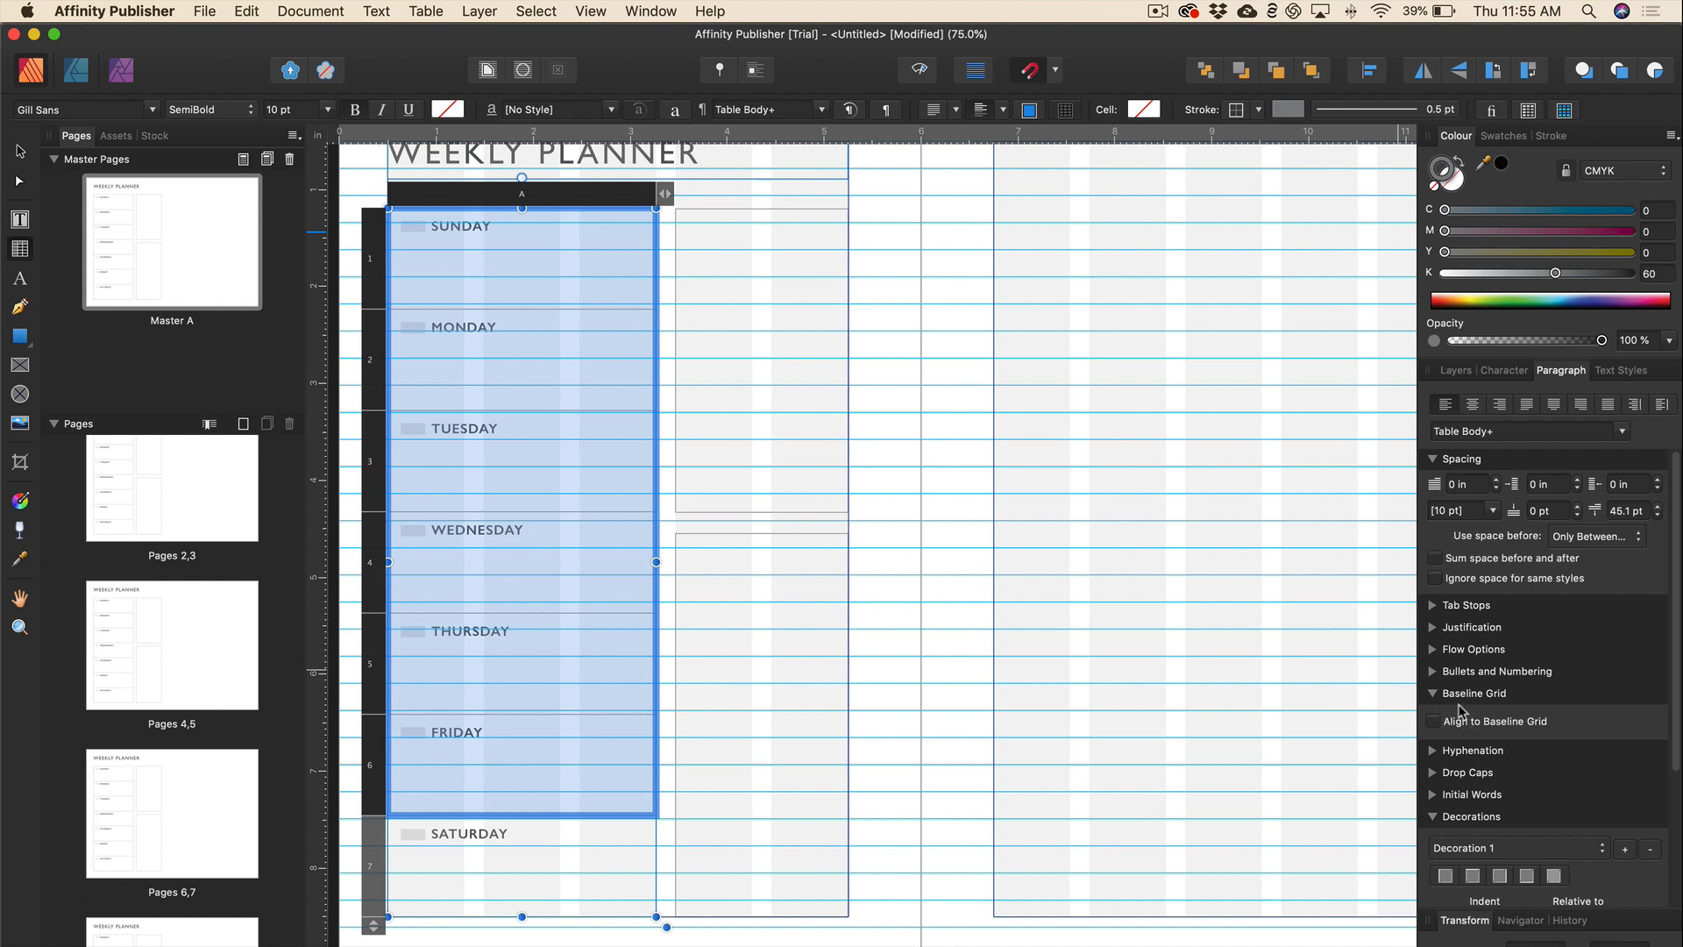
left_click(490, 337)
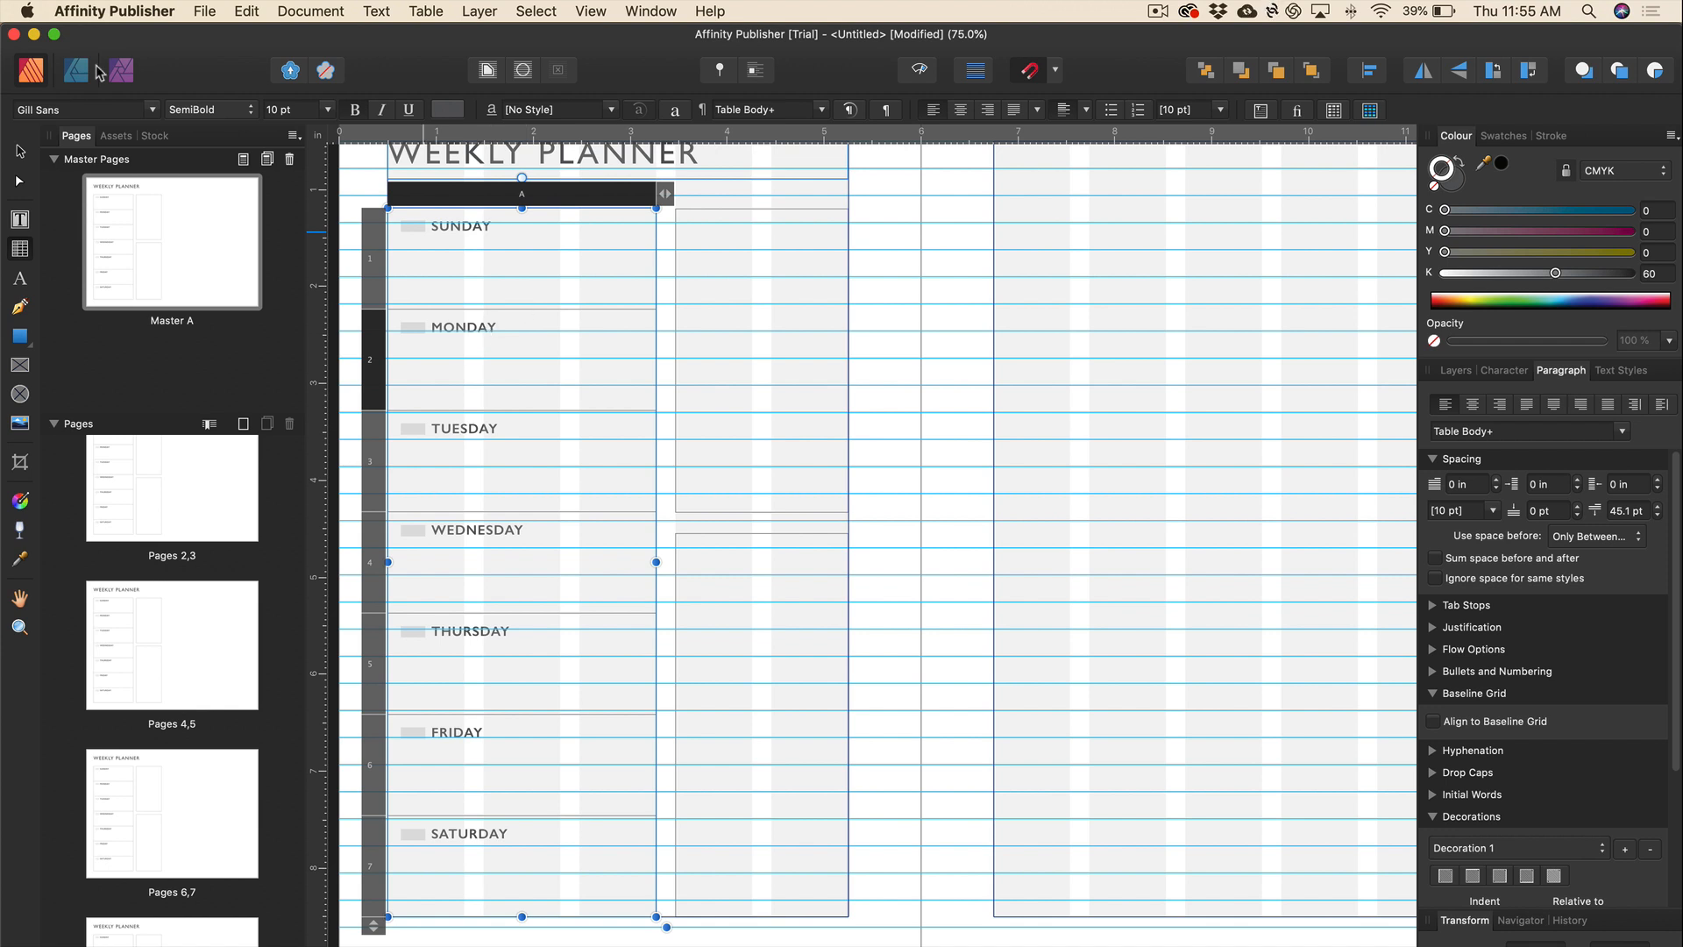
left_click(22, 152)
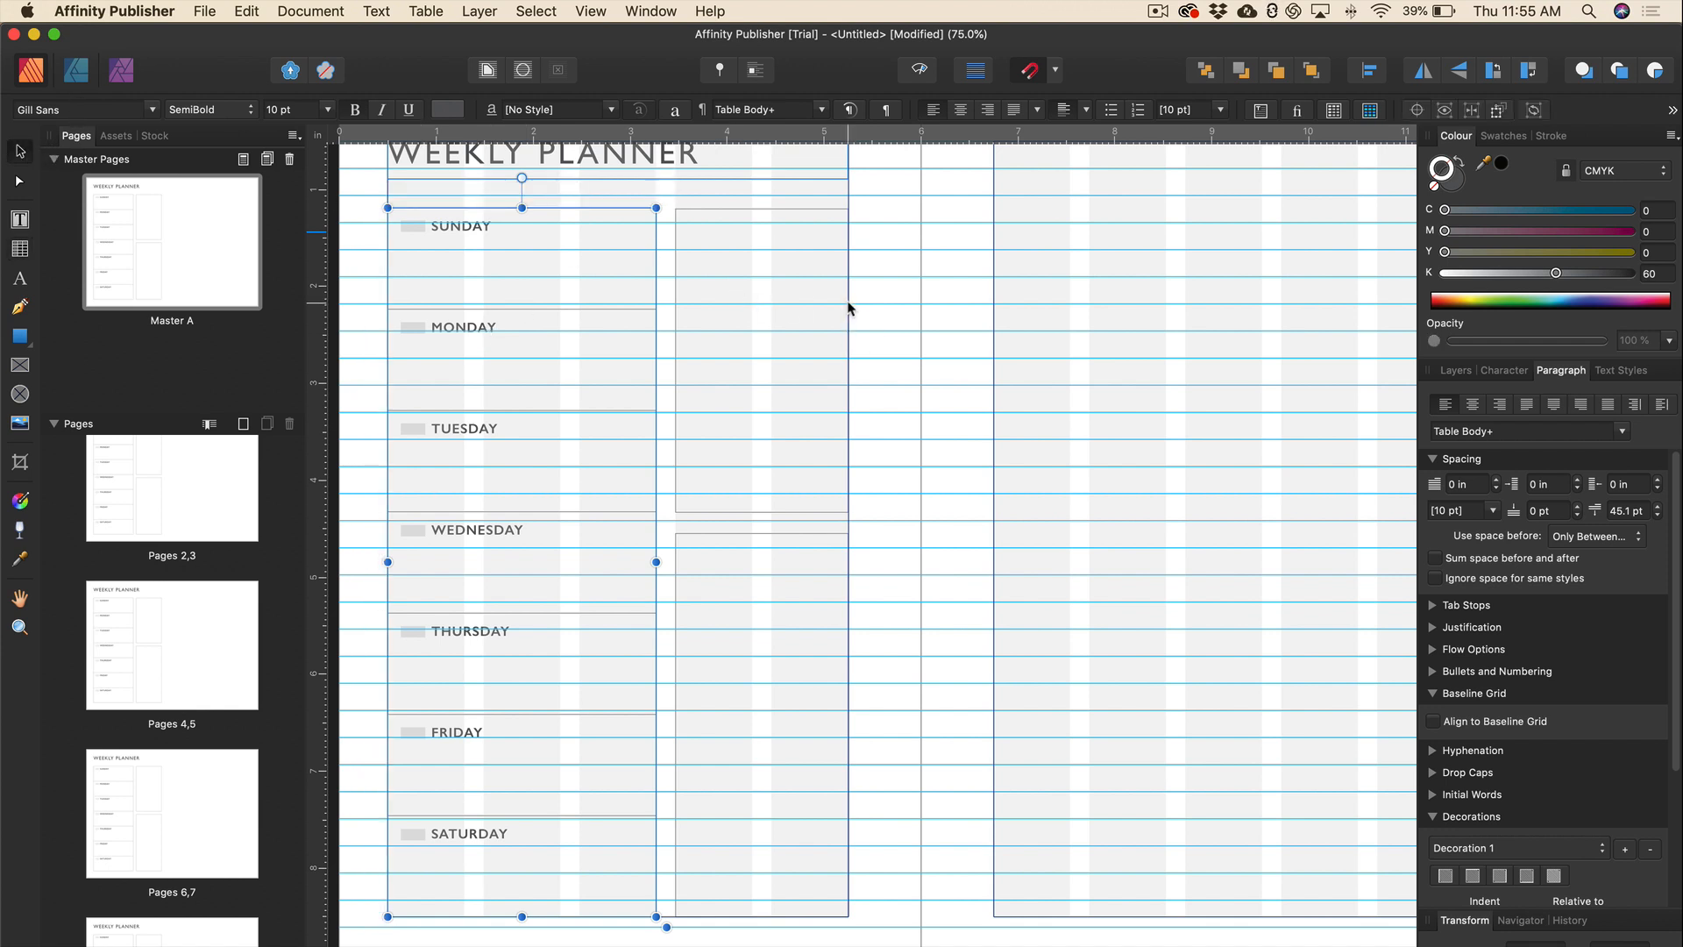
left_click(881, 321)
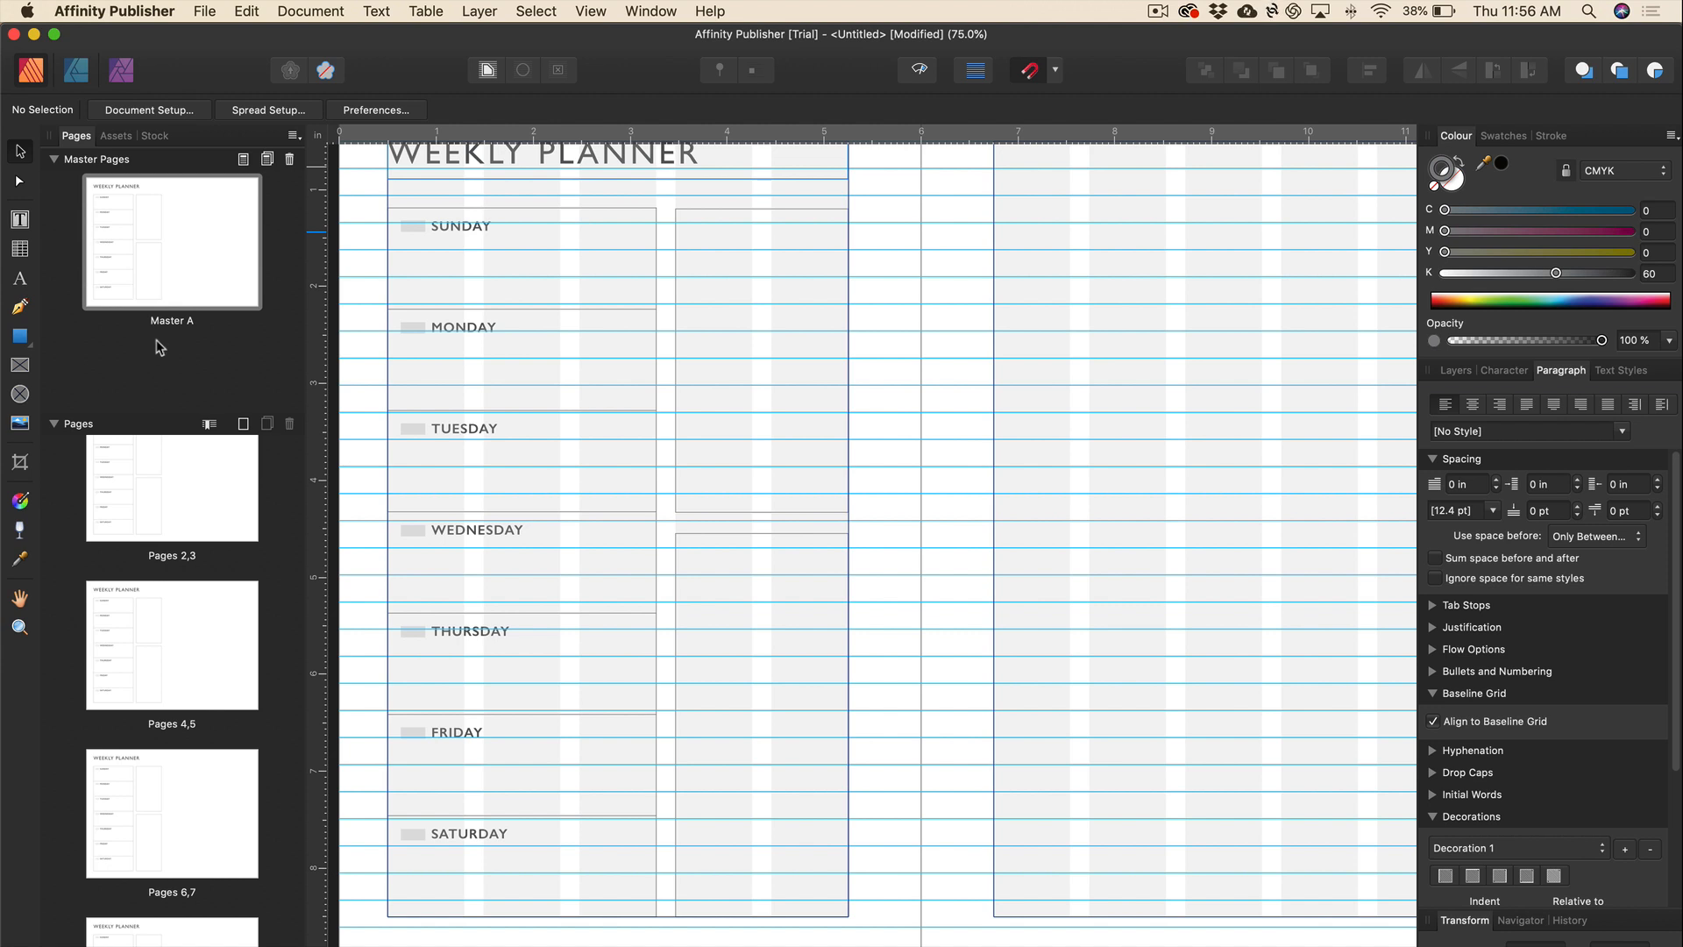
Draw a horizontal ruled line across the lower box with the Pen Tool.
left_click(19, 308)
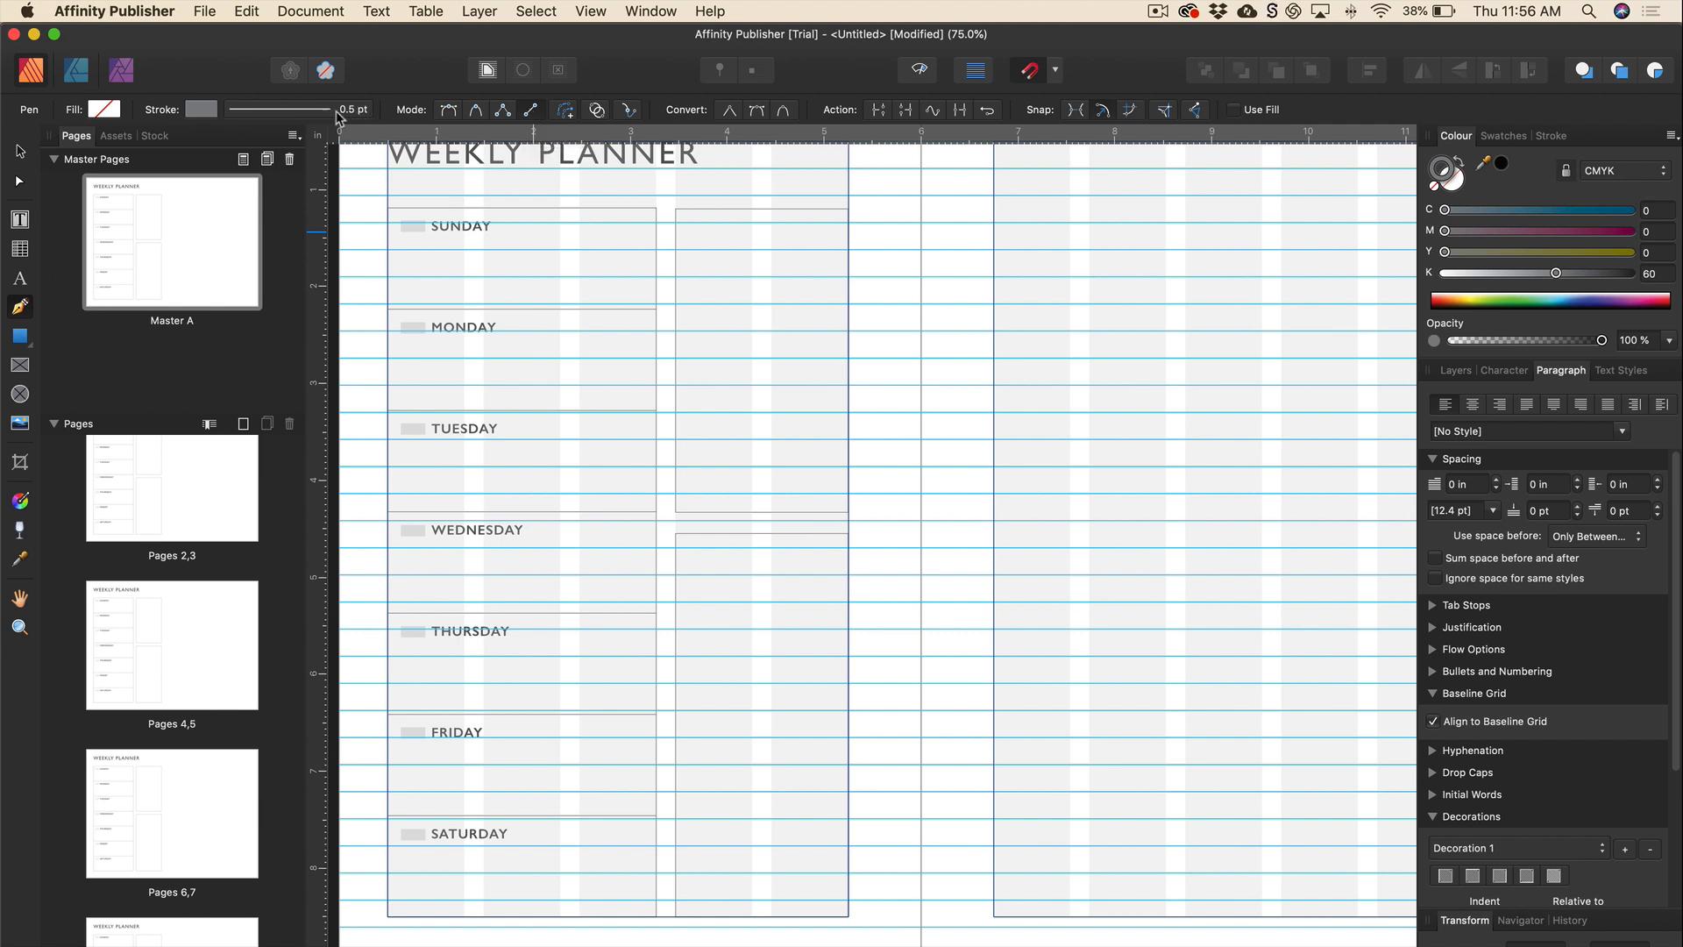
left_click(198, 110)
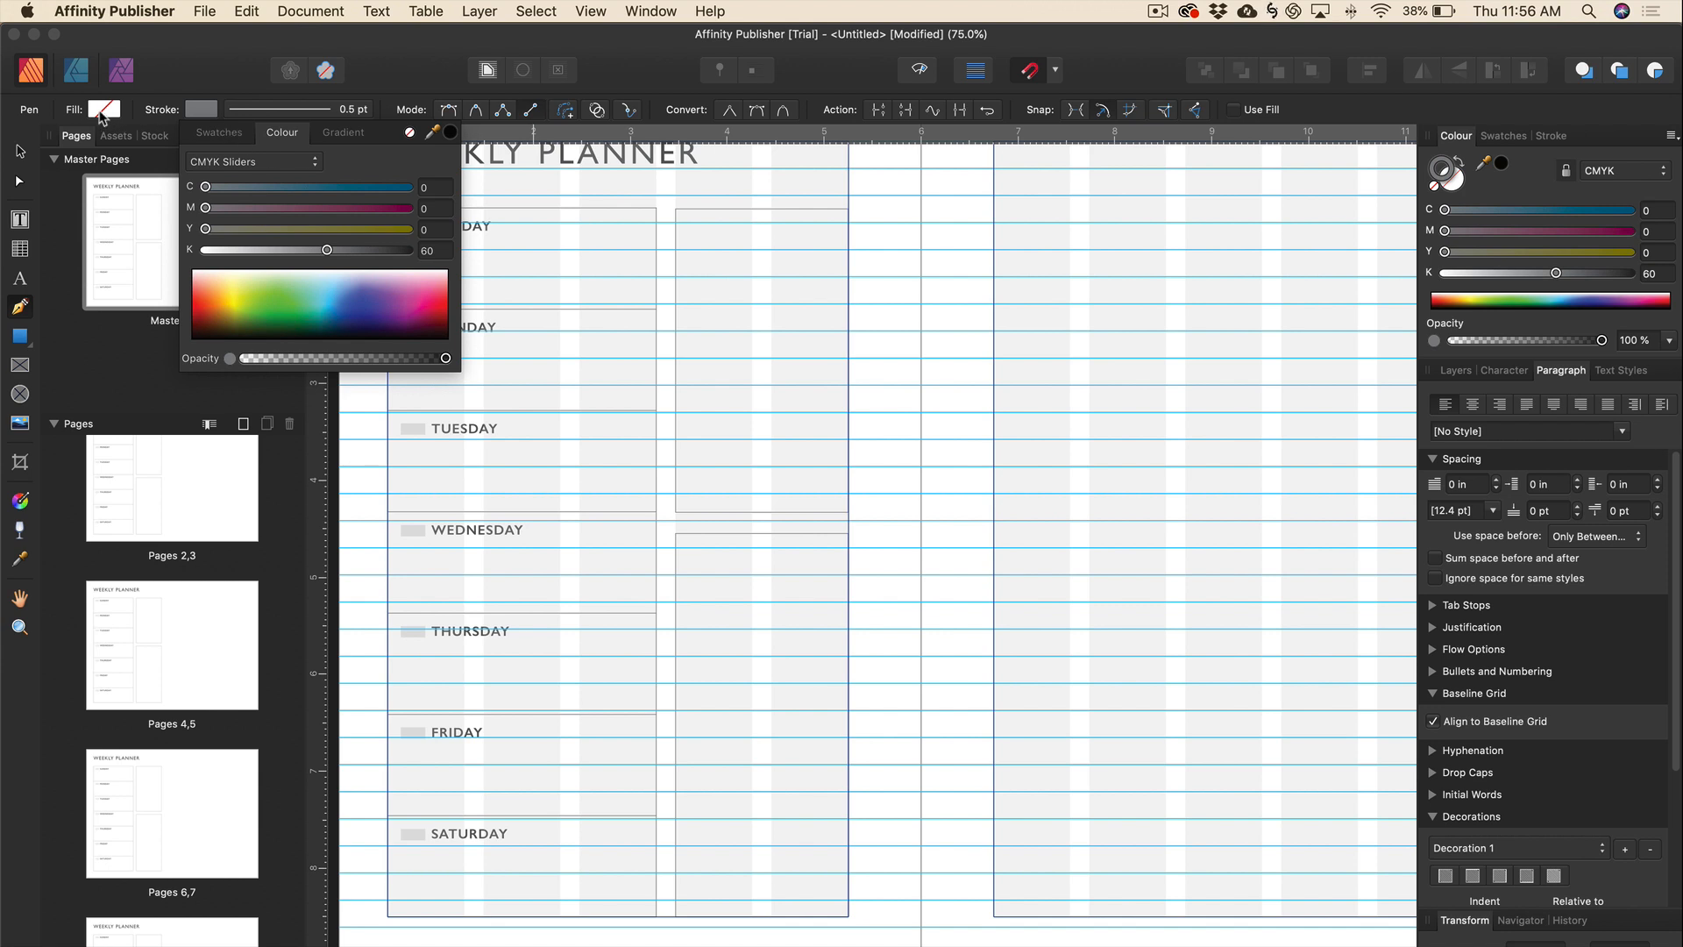
left_click(712, 197)
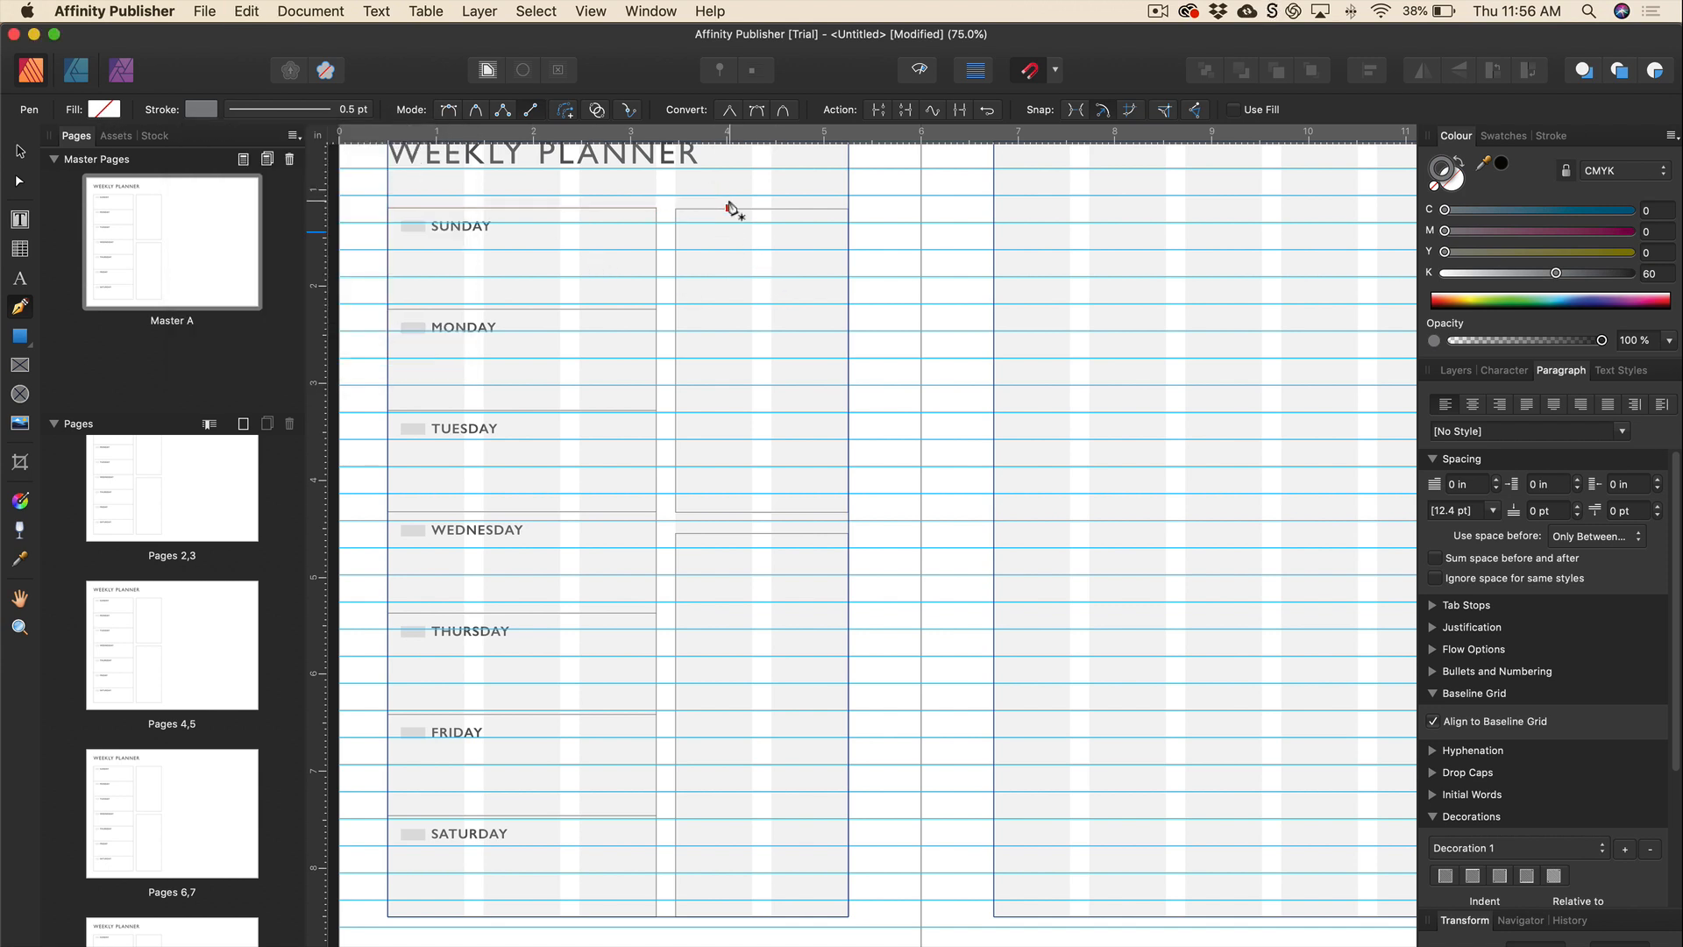
left_click(688, 572)
left_click(828, 573)
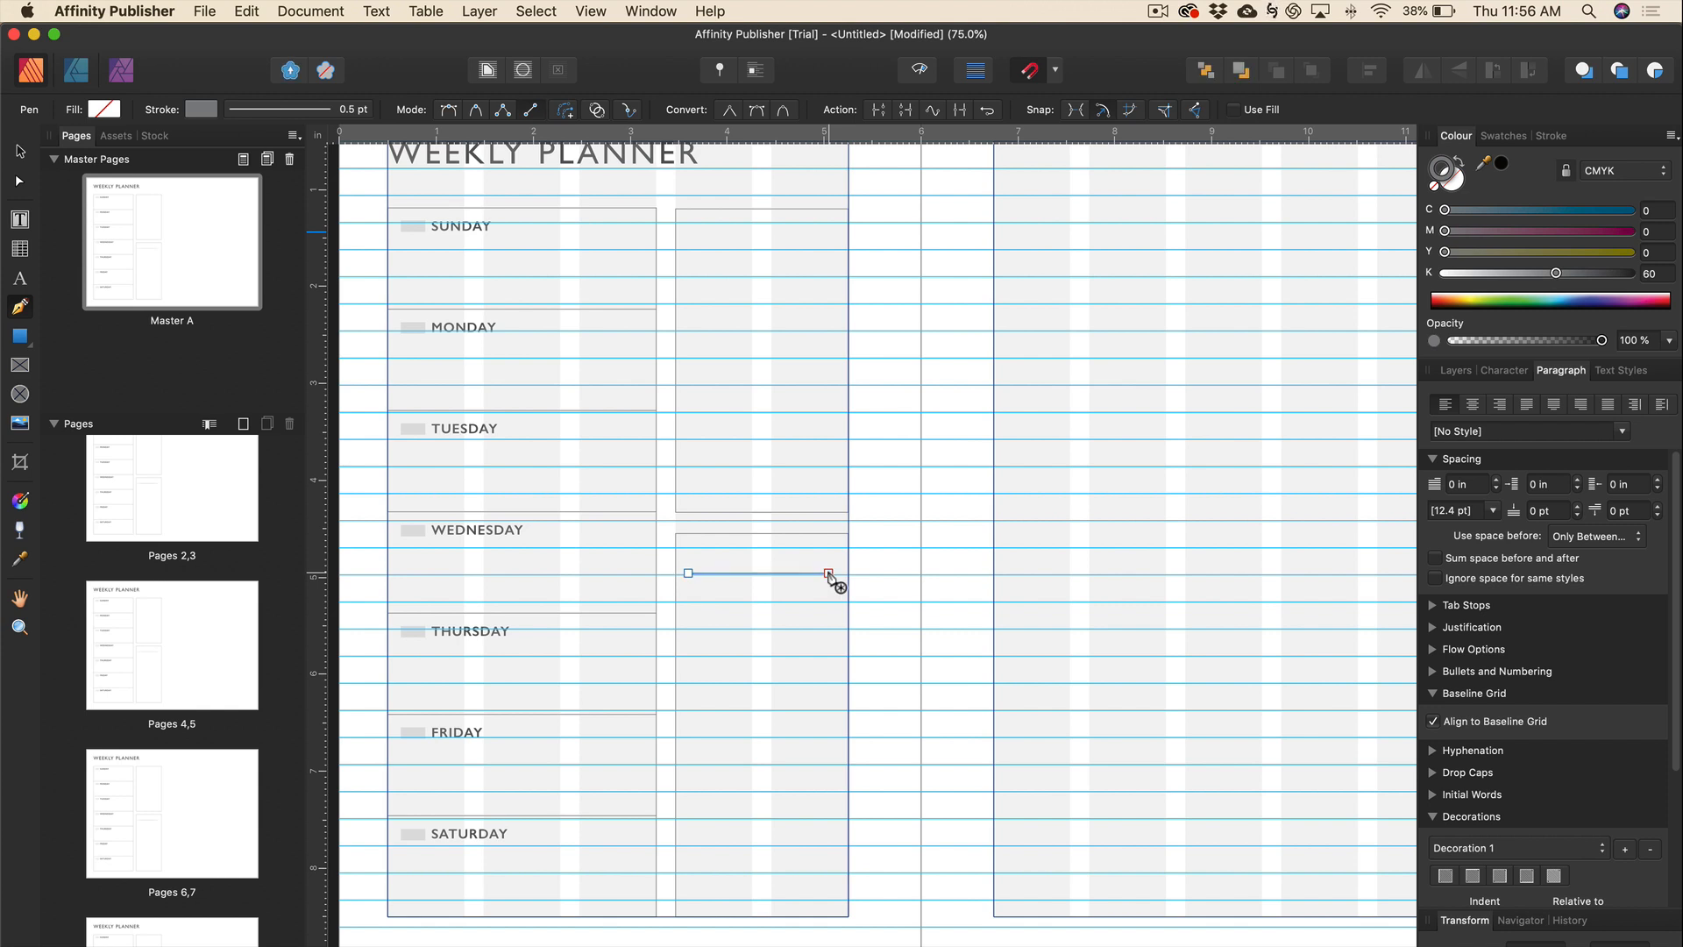
left_click(20, 152)
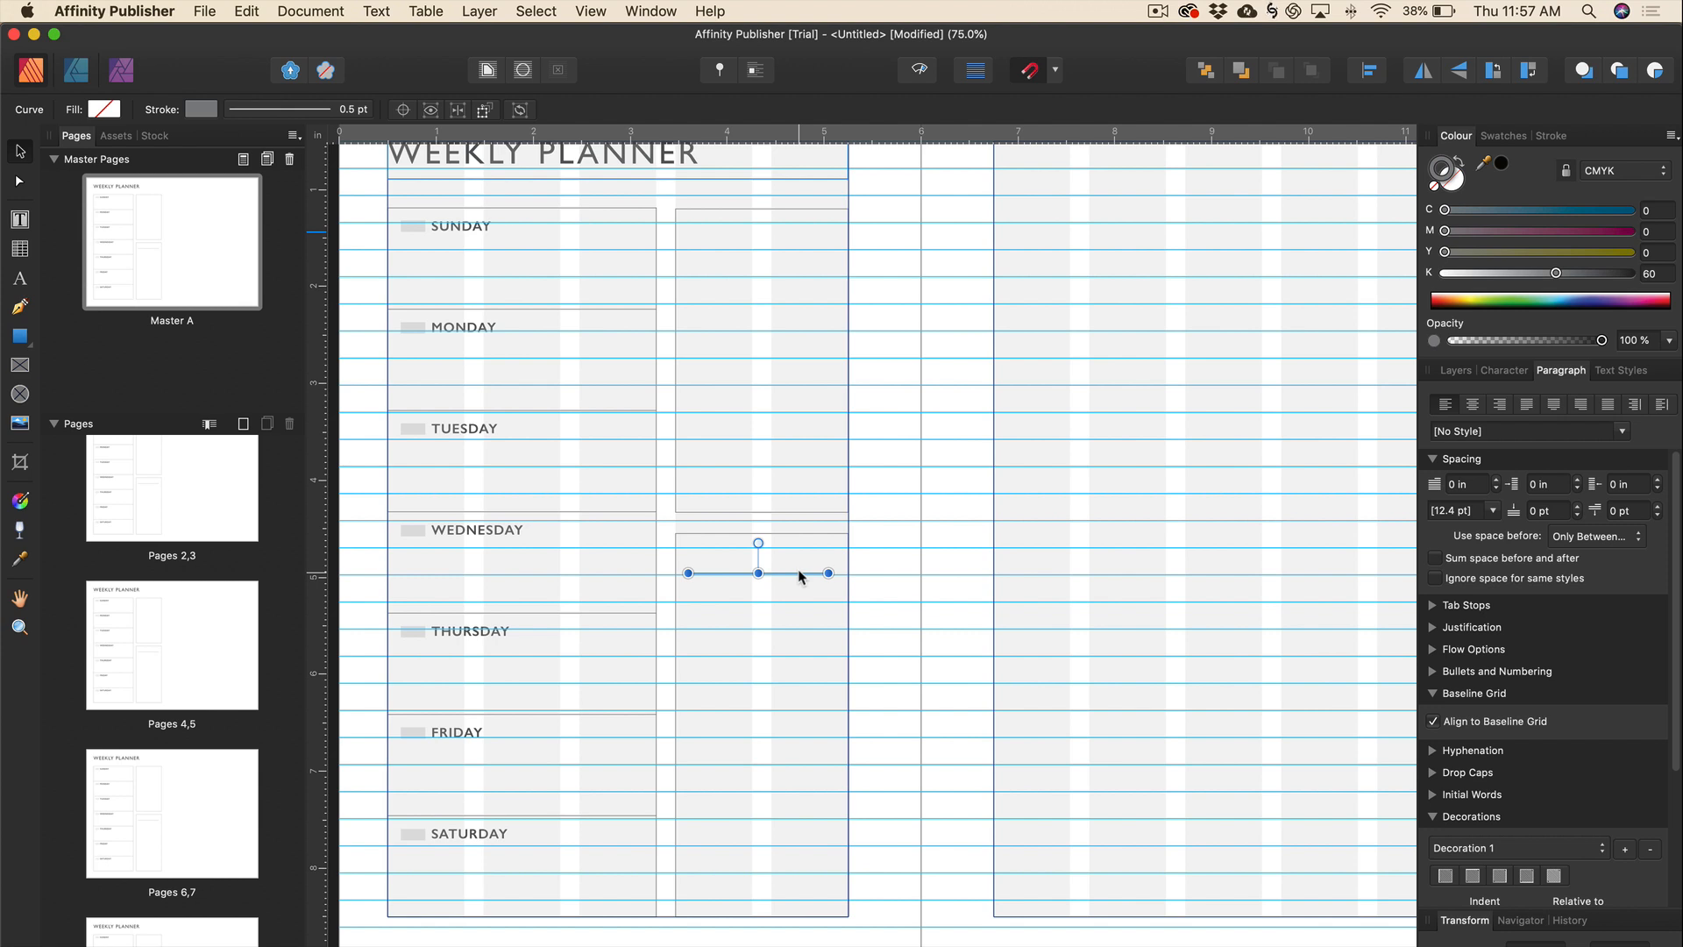
Snap the ruled line exactly onto a baseline grid line in the lower box.
left_click_drag(800, 576, 798, 601)
scroll(799, 584, "up", 1)
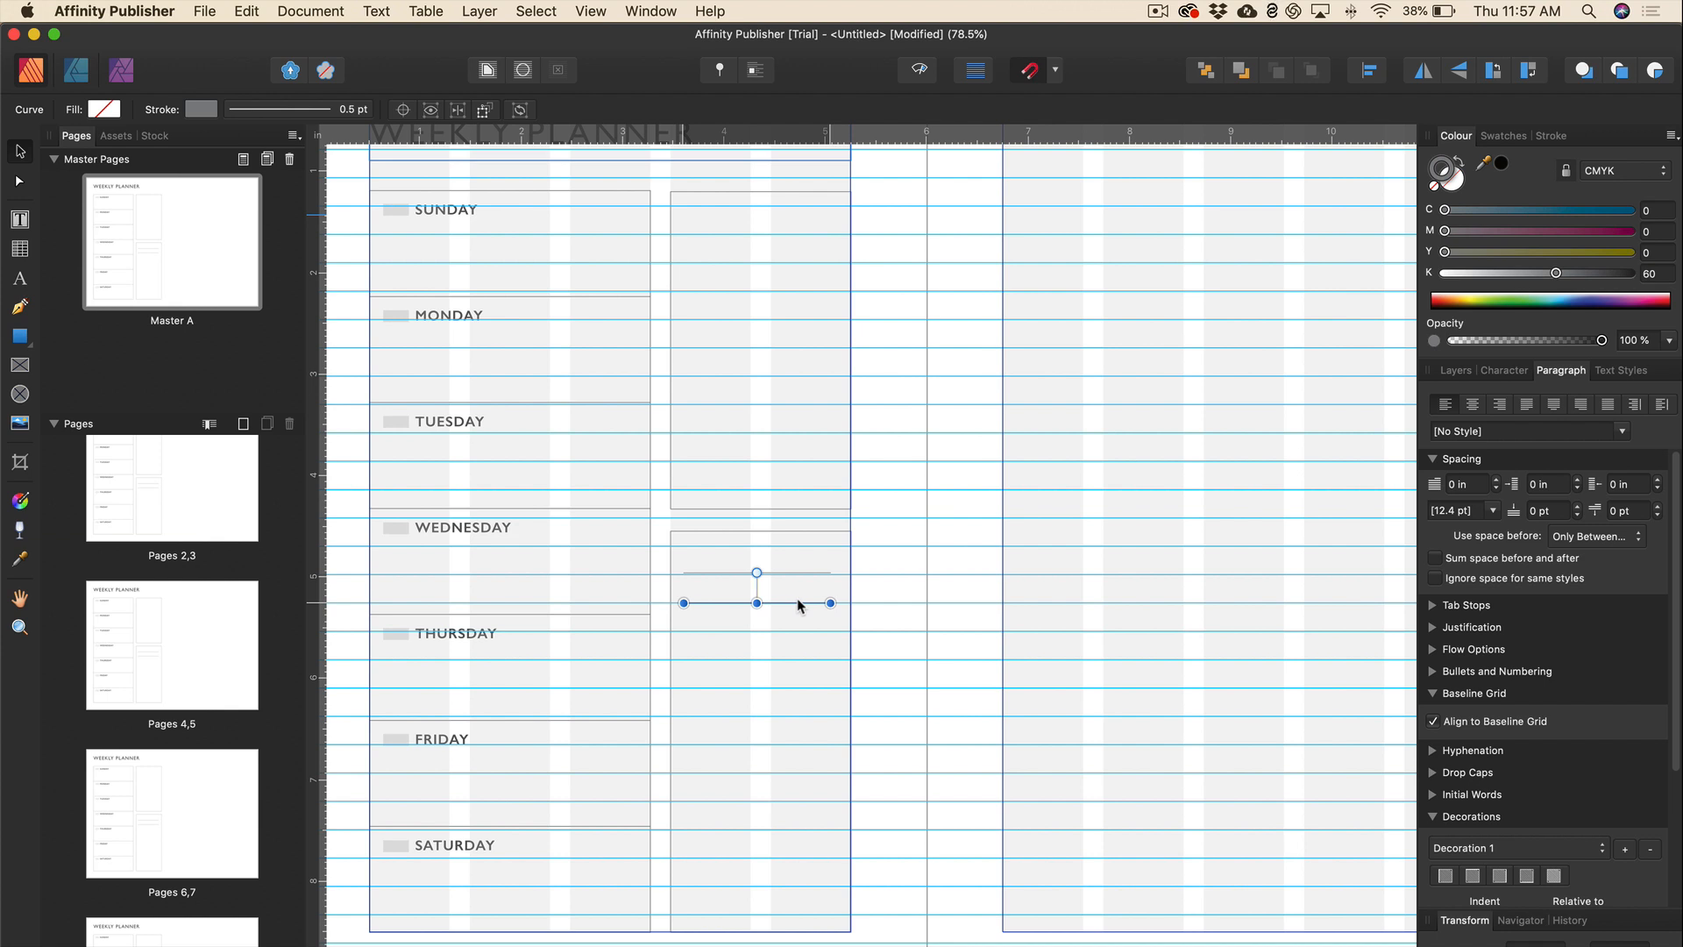
scroll(798, 601, "down", 1)
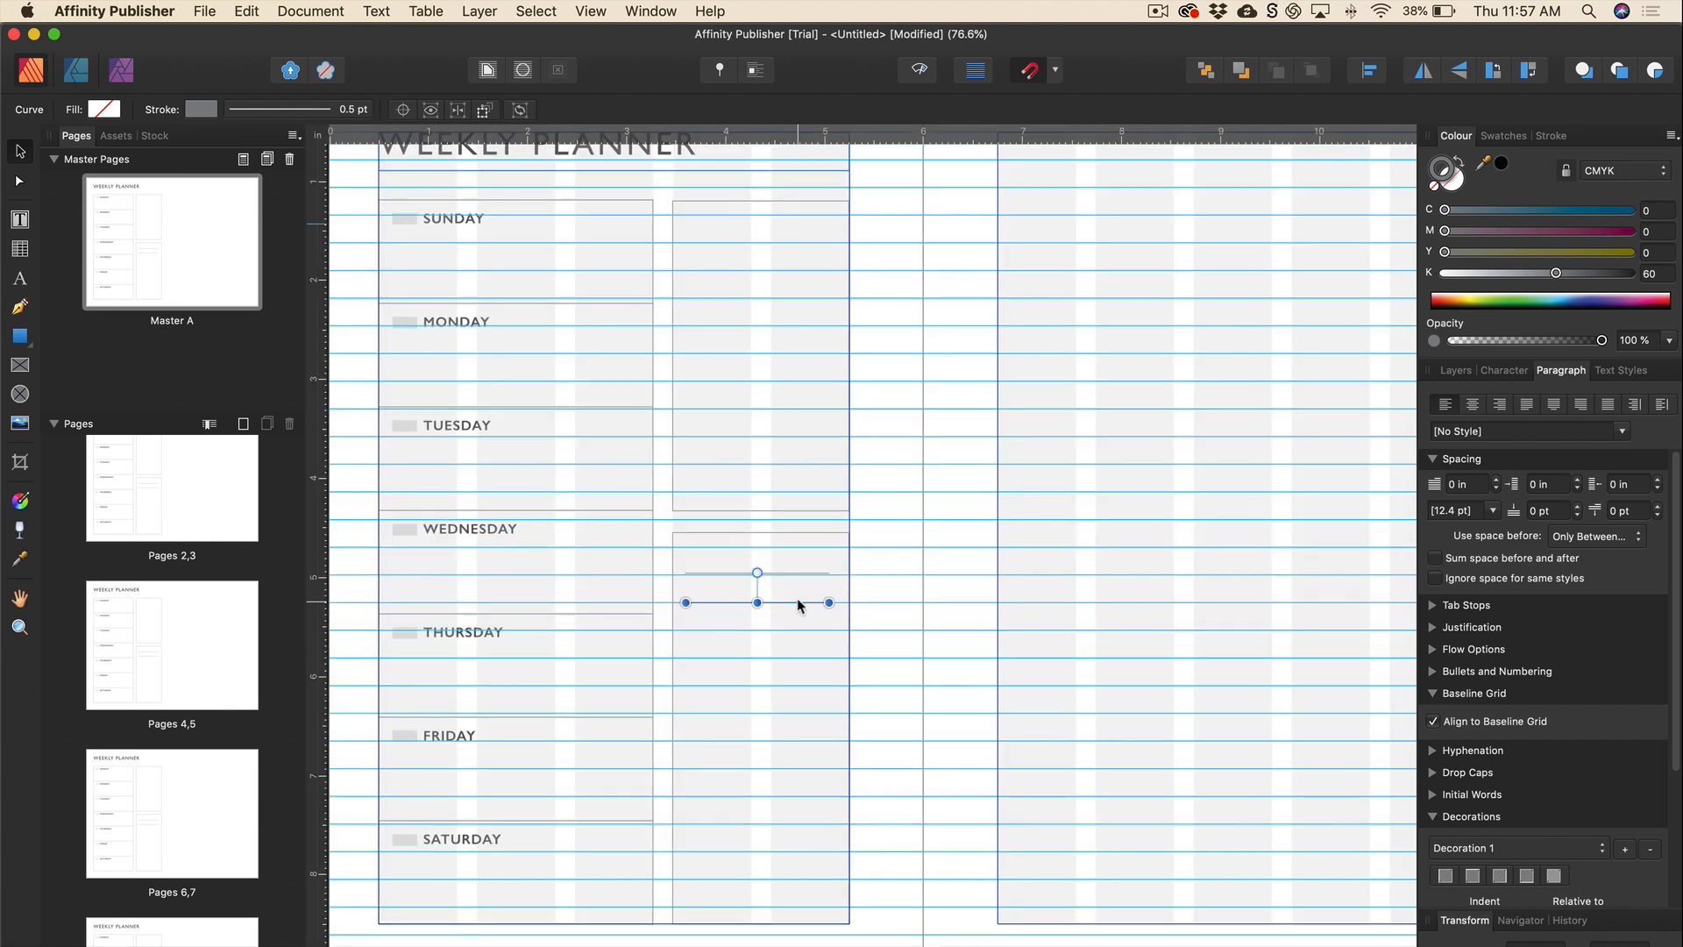
left_click_drag(797, 599, 801, 570)
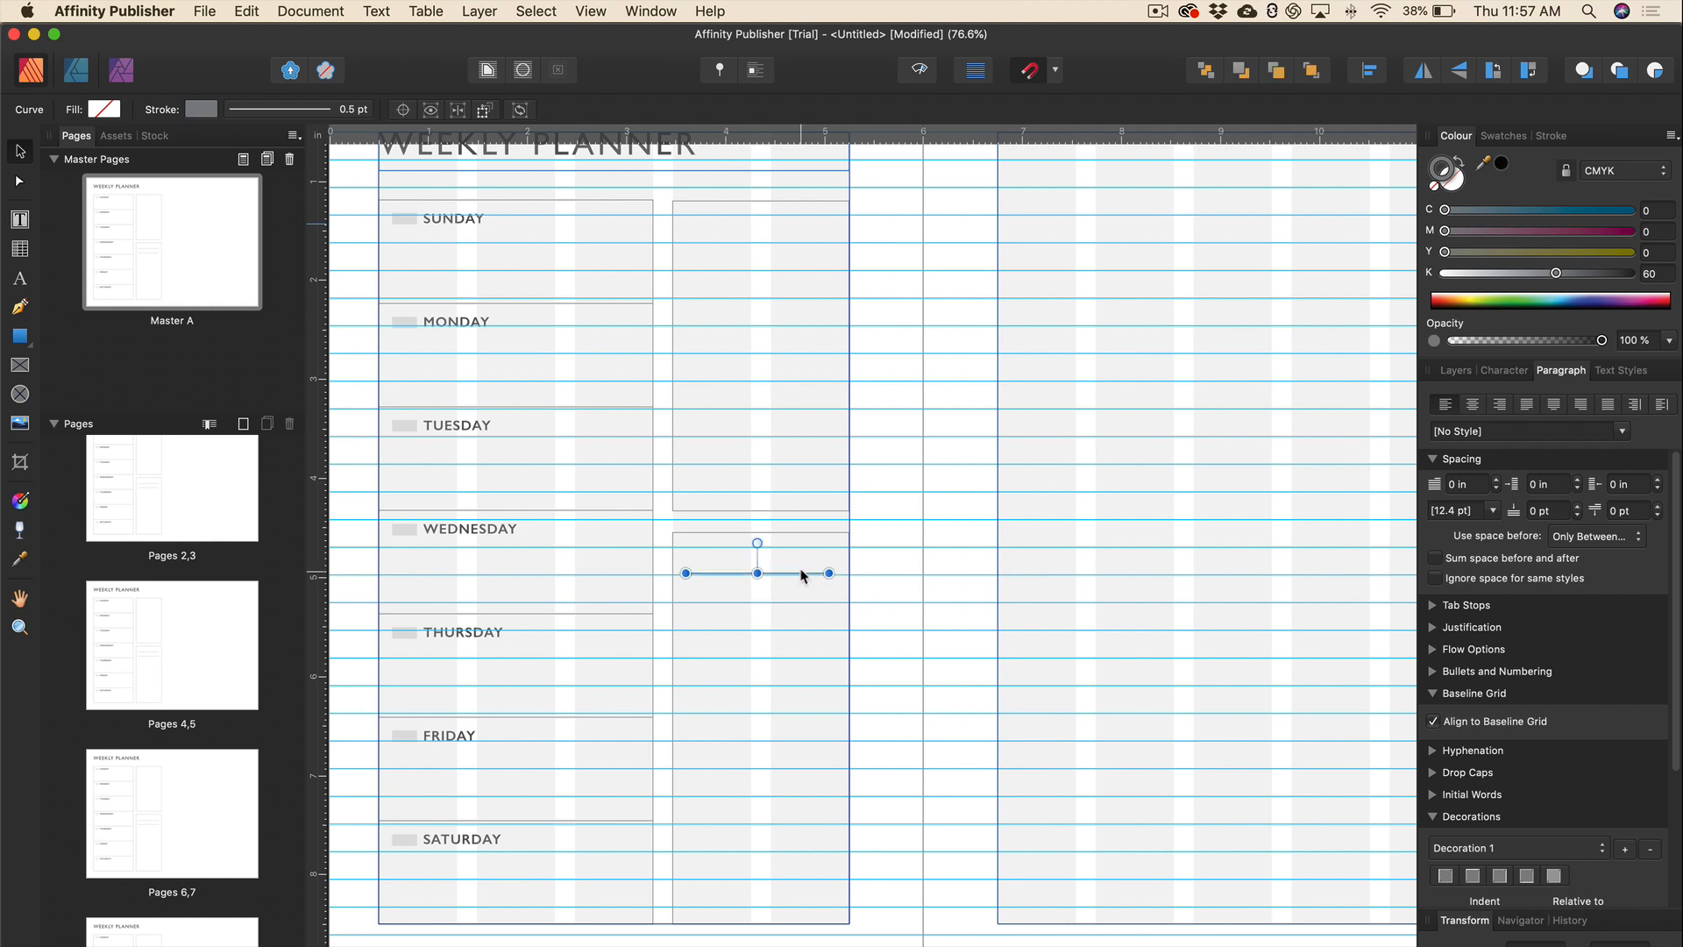
key("Down")
key("Down")
key("Down")
Duplicate the ruled lines down the box to make thirteen, moving the bottom one lower.
left_click(790, 603, "shift")
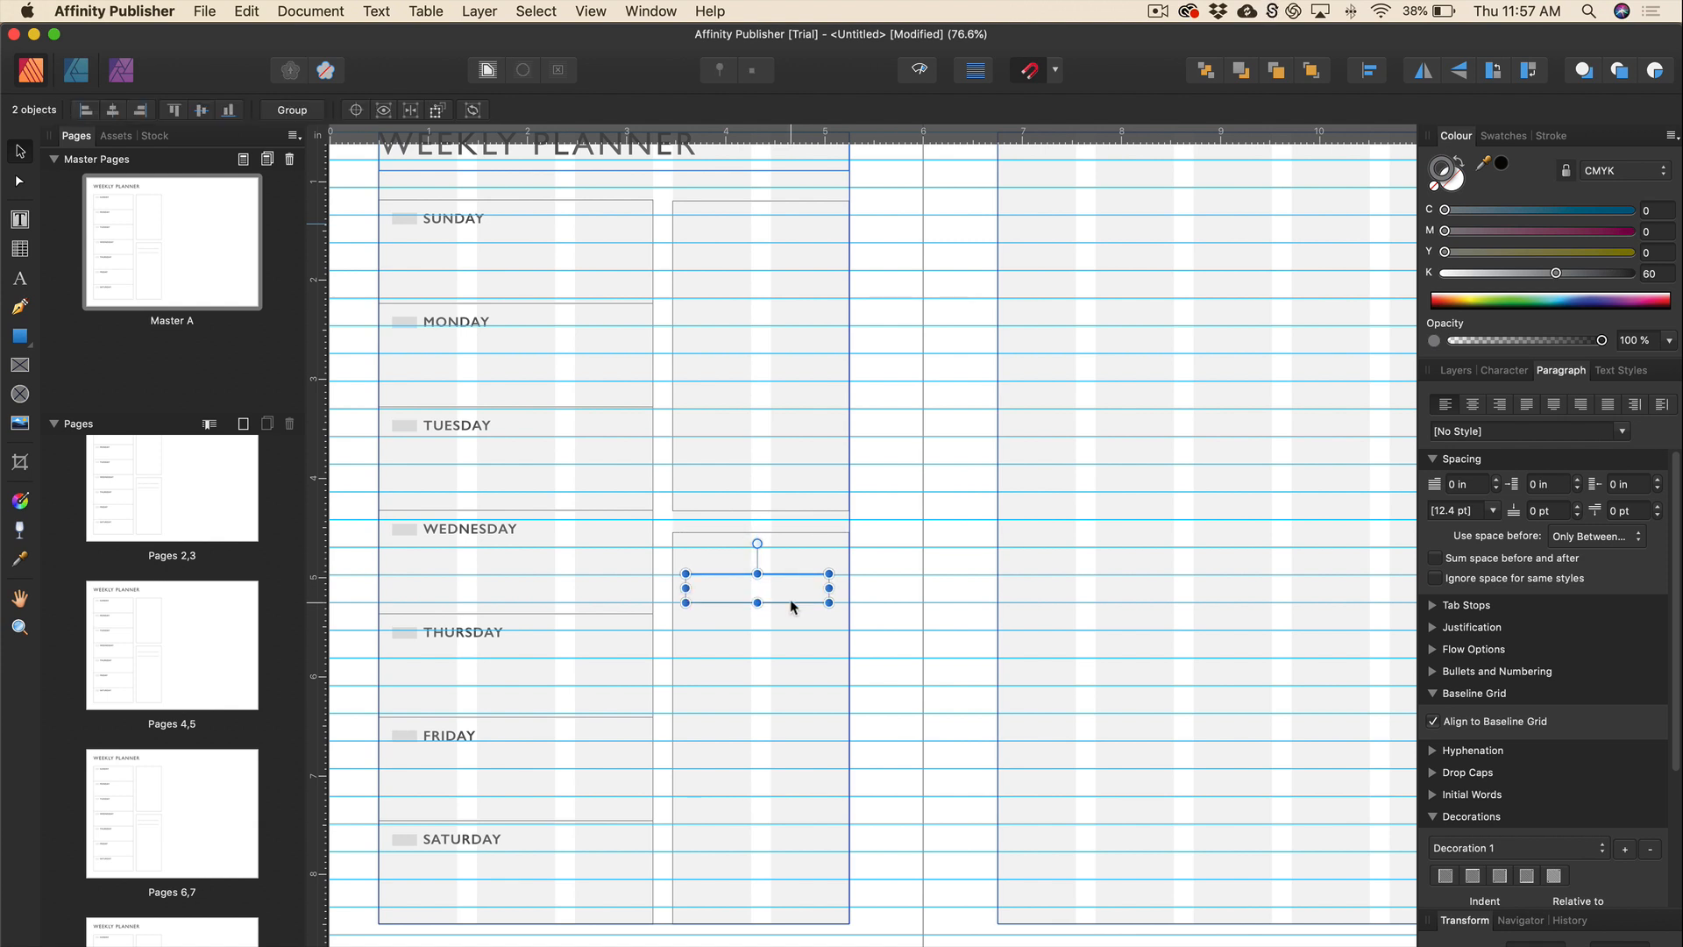
left_click_drag(792, 605, 790, 662)
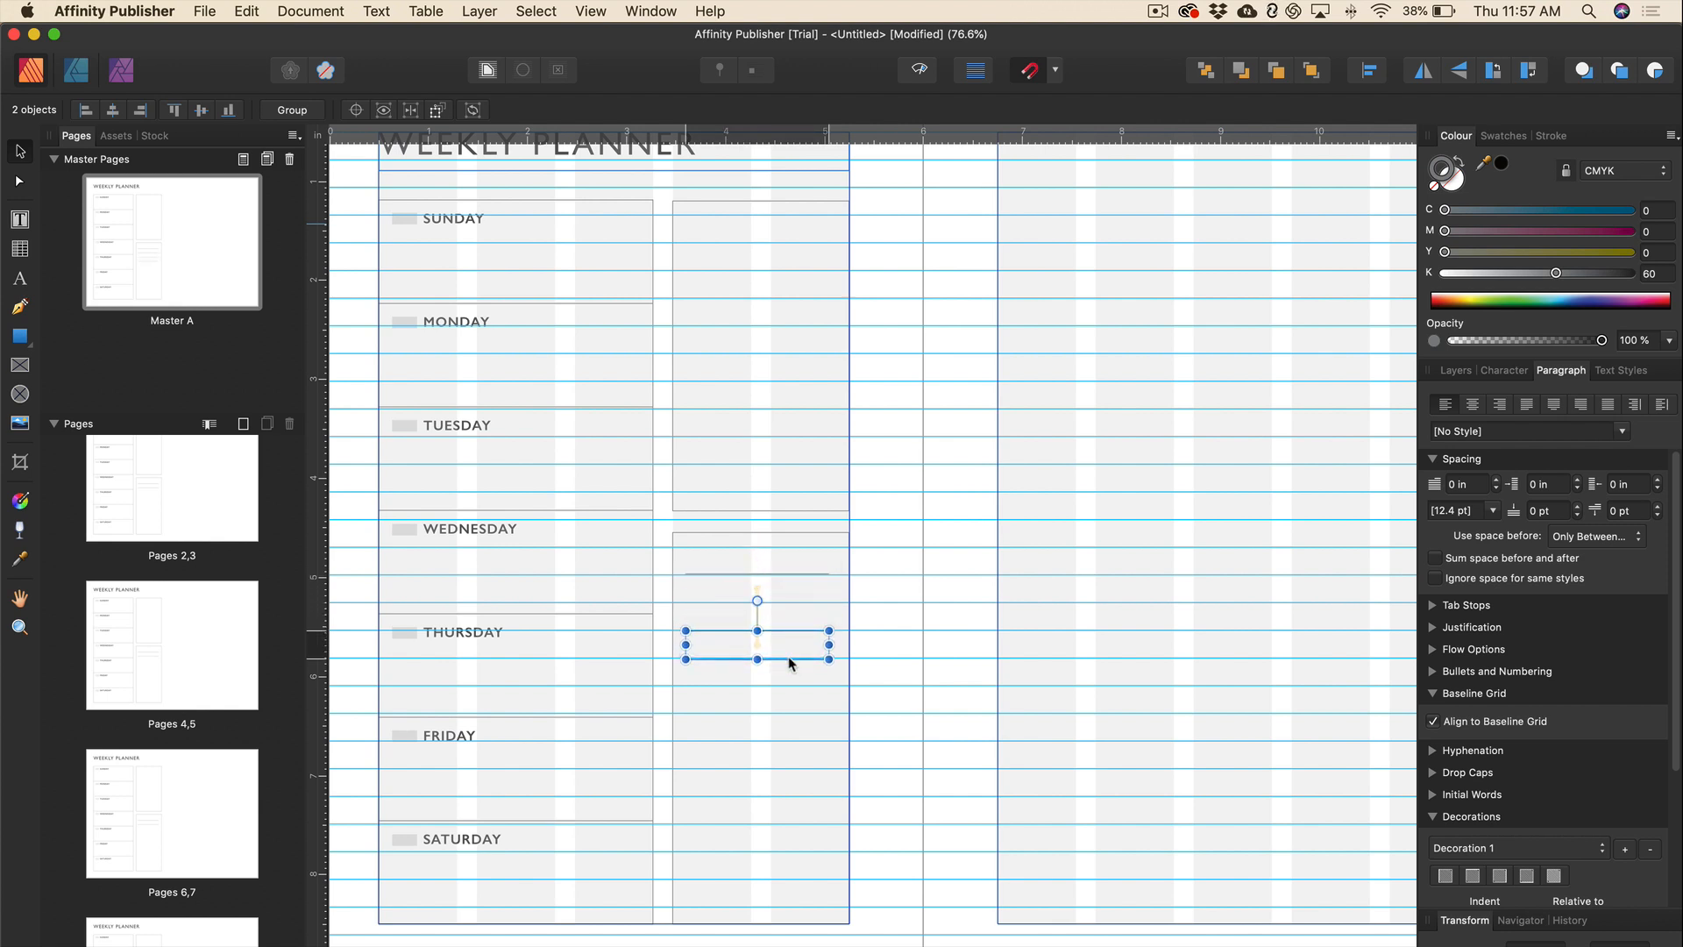
left_click(792, 604, "shift")
left_click(788, 575, "shift")
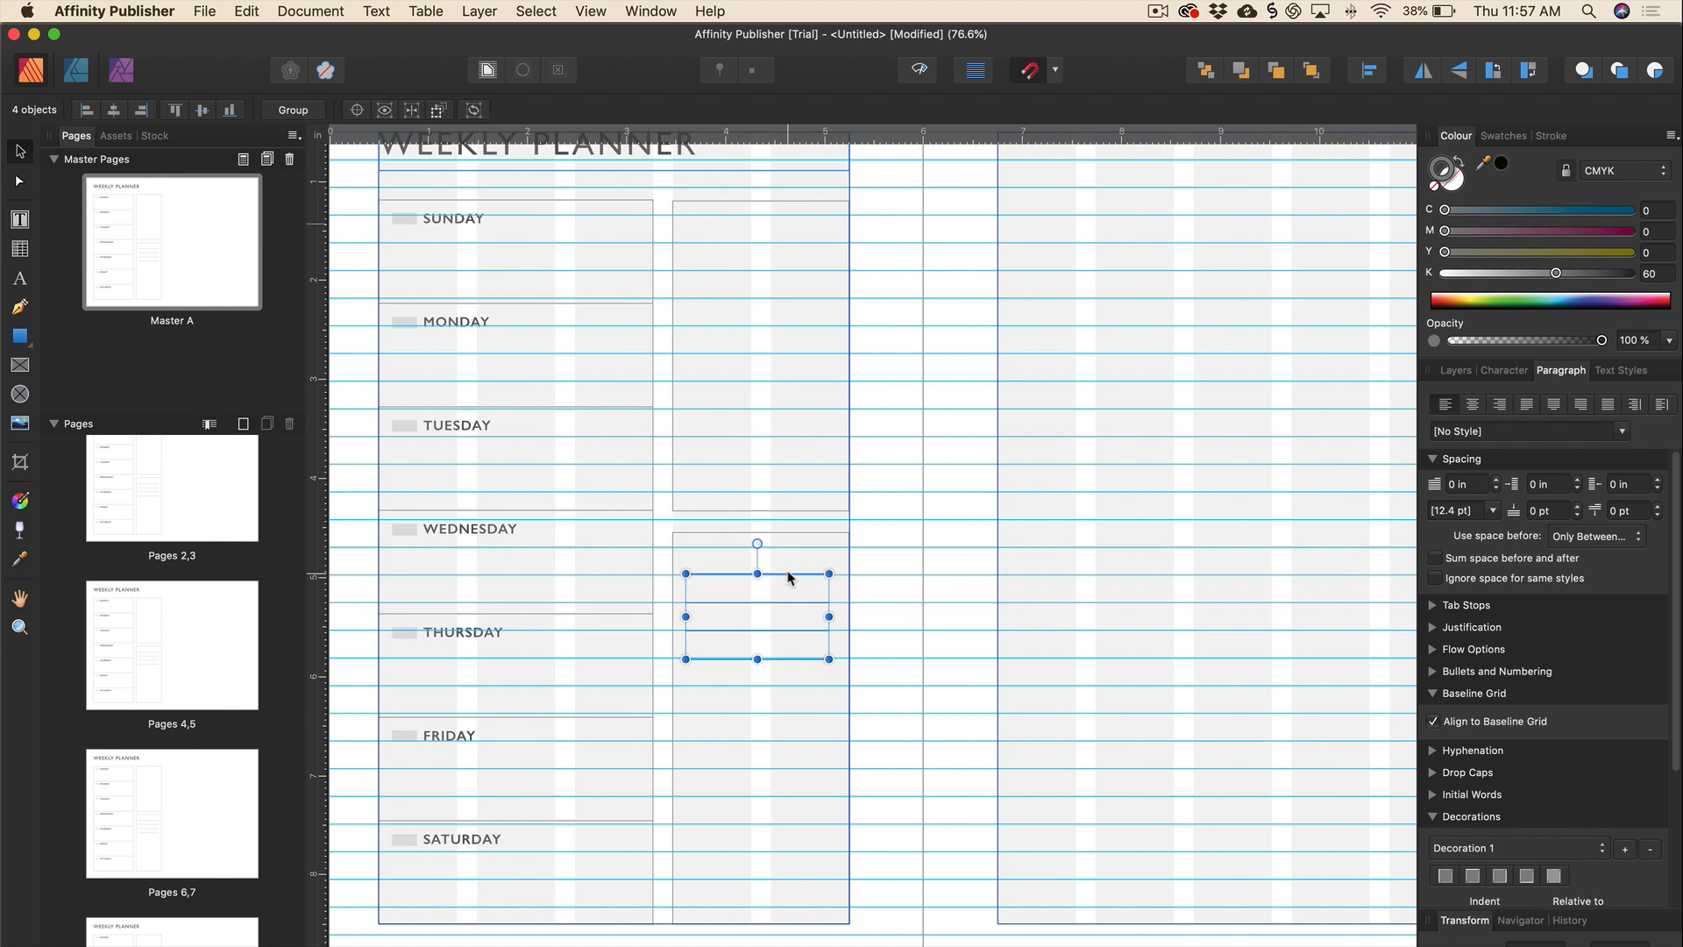
left_click_drag(788, 577, 790, 797)
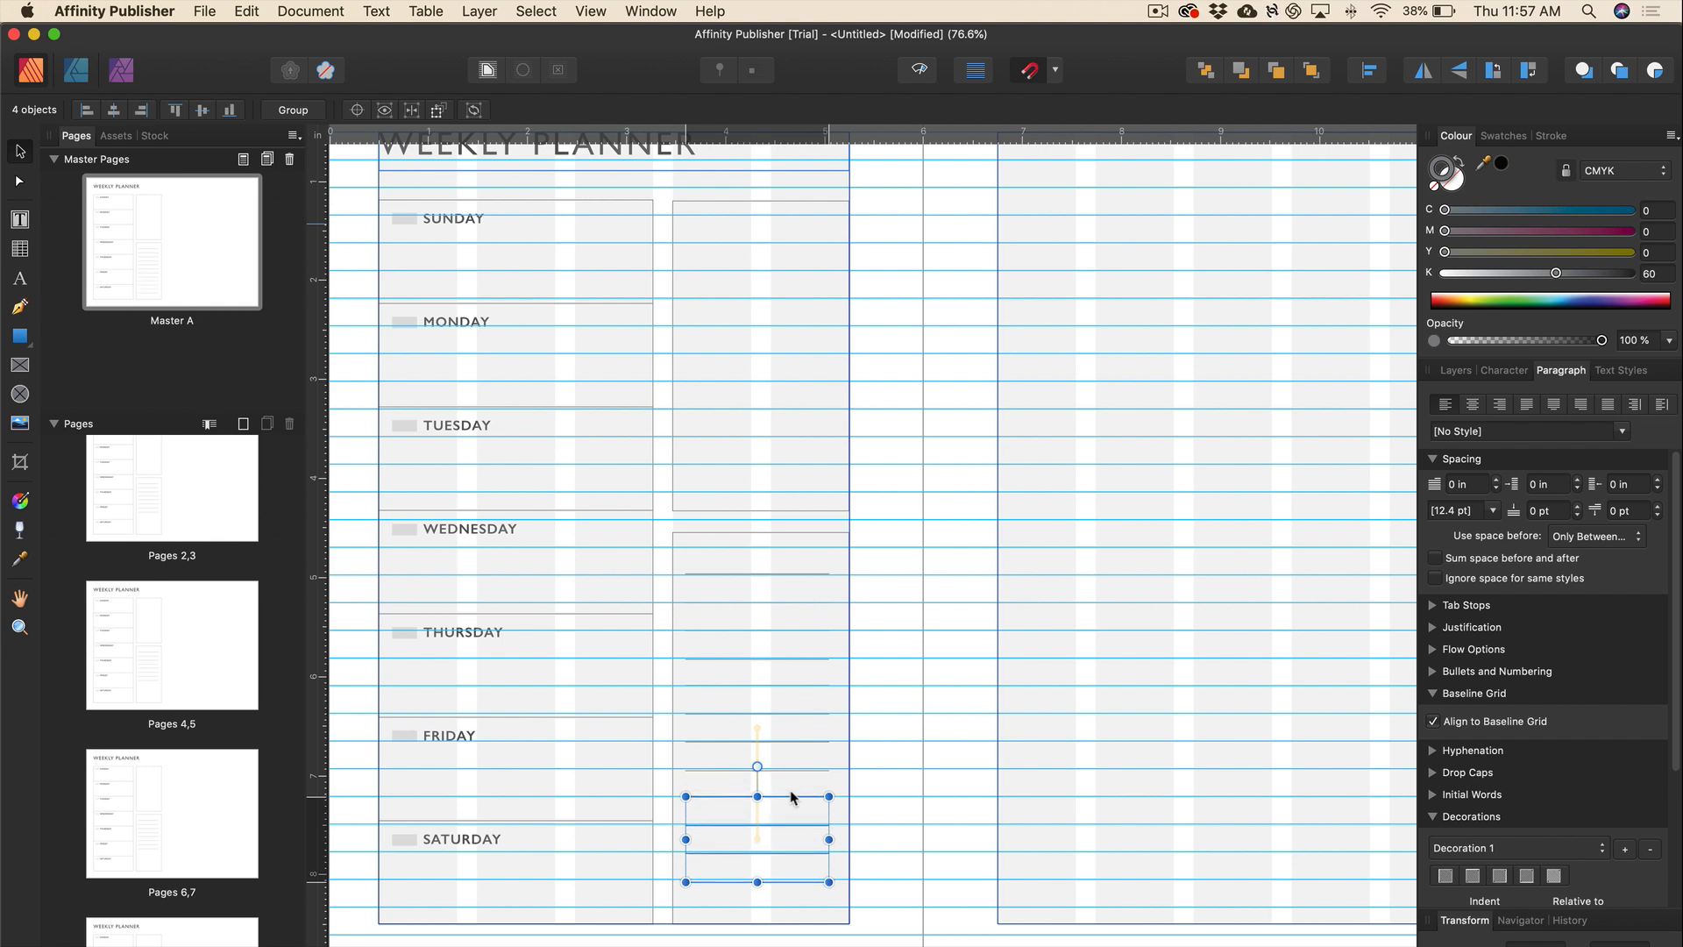
scroll(790, 797, "down", 1)
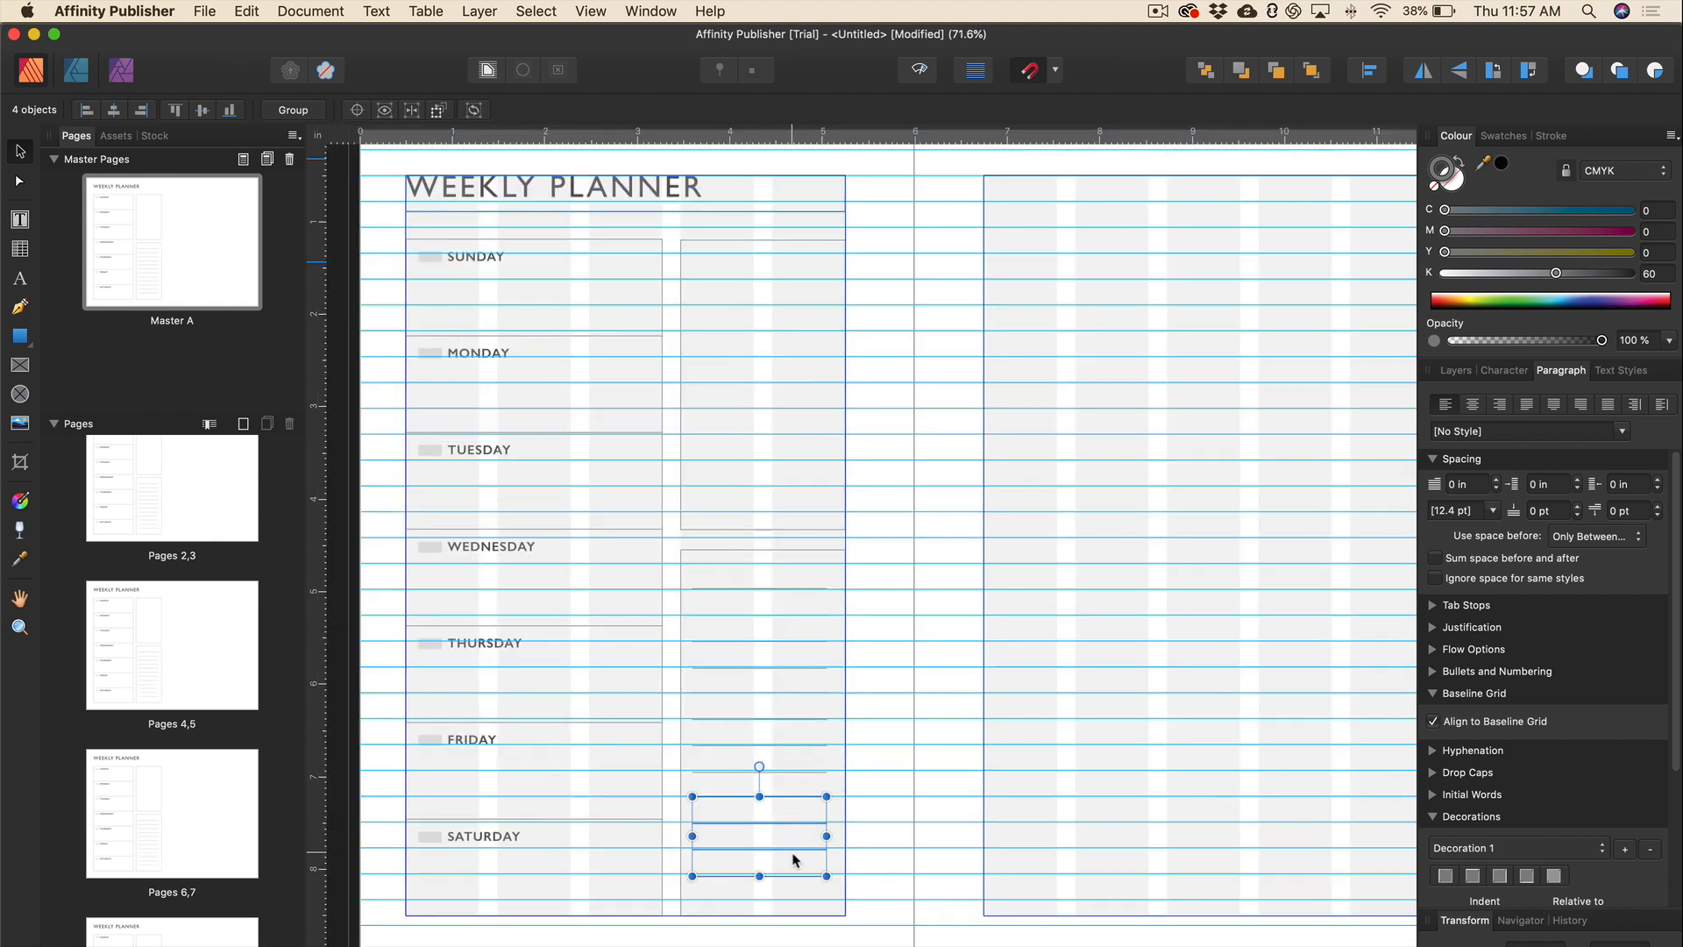
left_click(796, 875)
left_click_drag(796, 875, 796, 900)
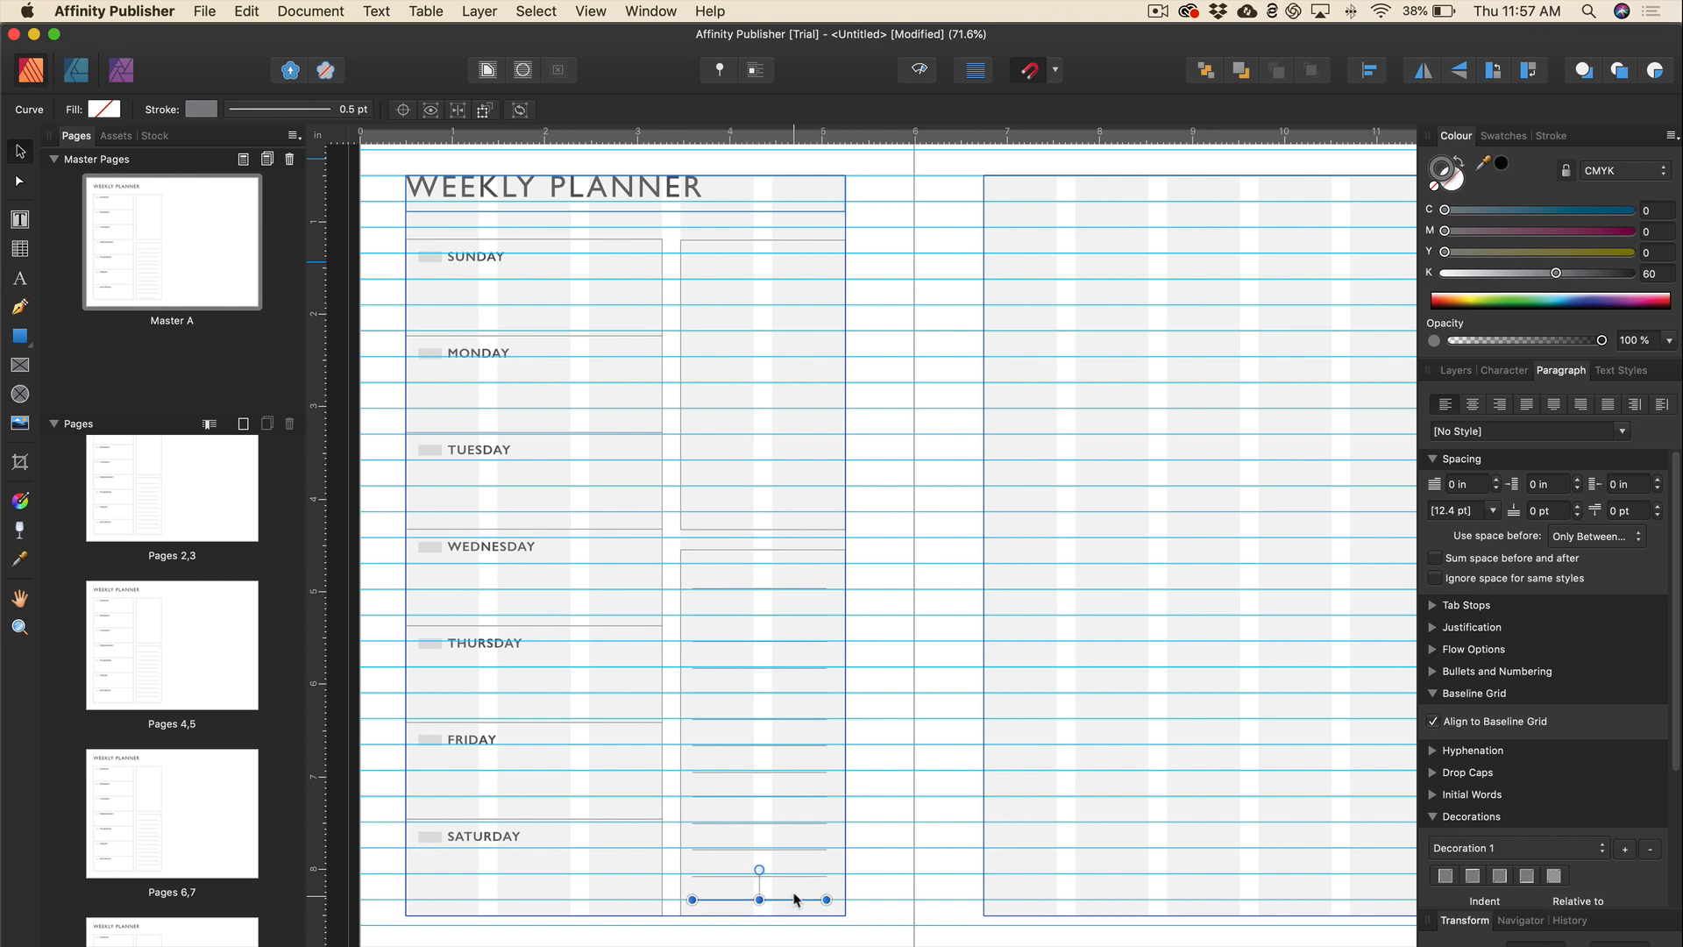
View the page at 100% without guides and select all the ruled lines.
key("super+1")
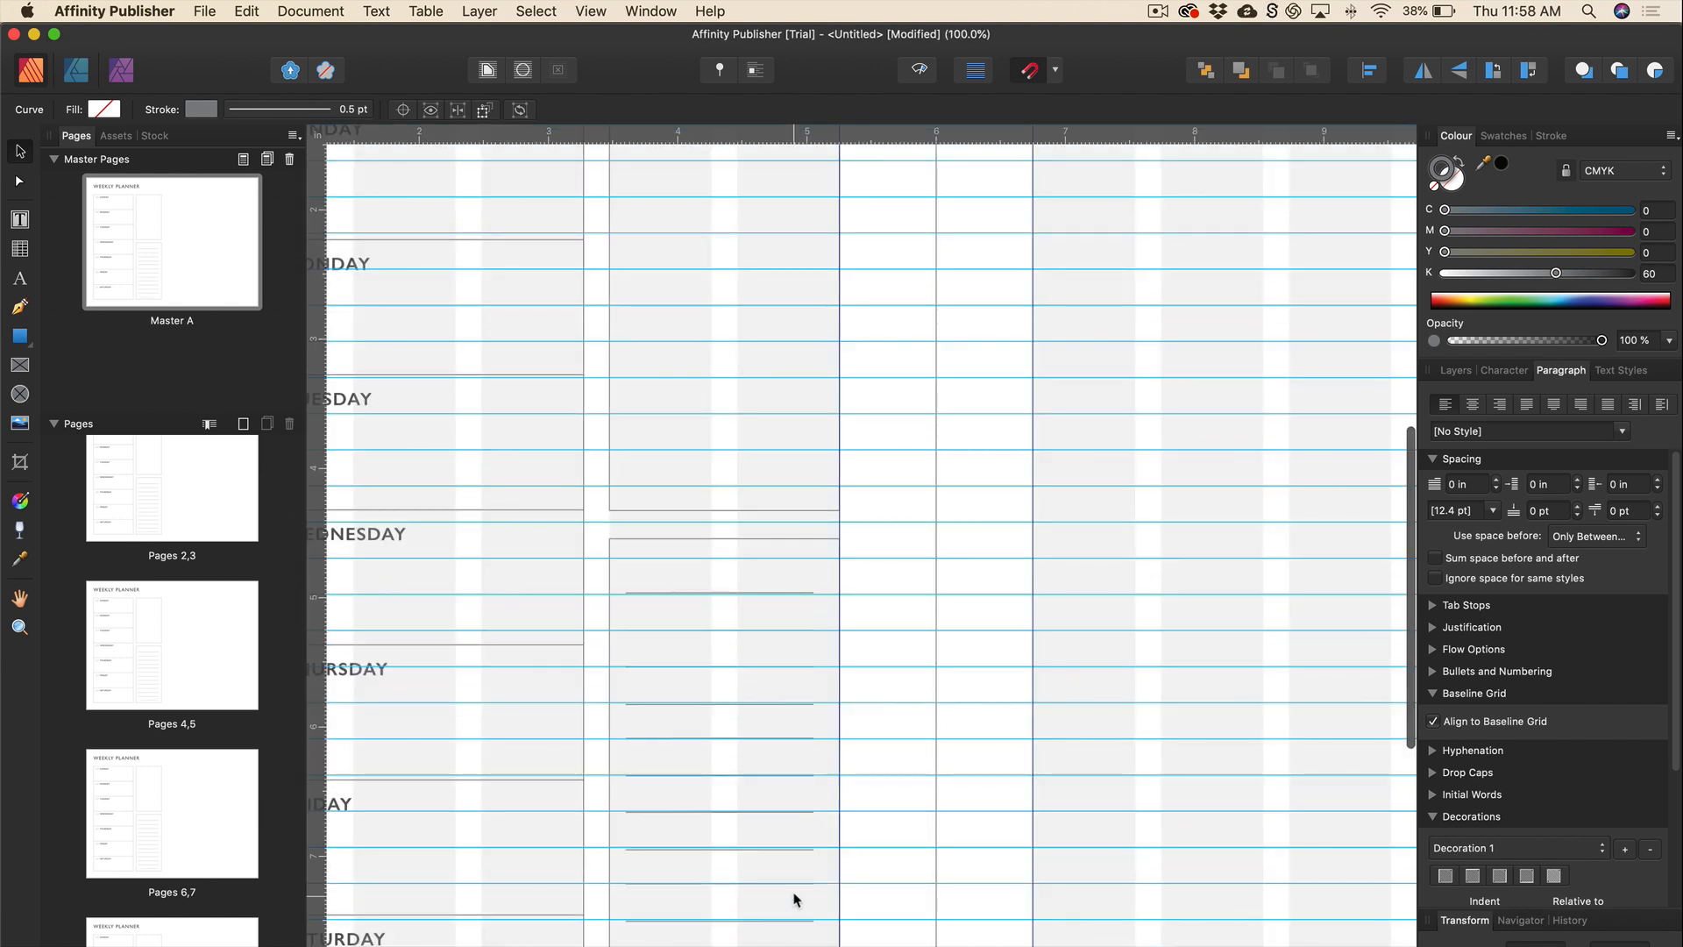
scroll(796, 899, "down", 5)
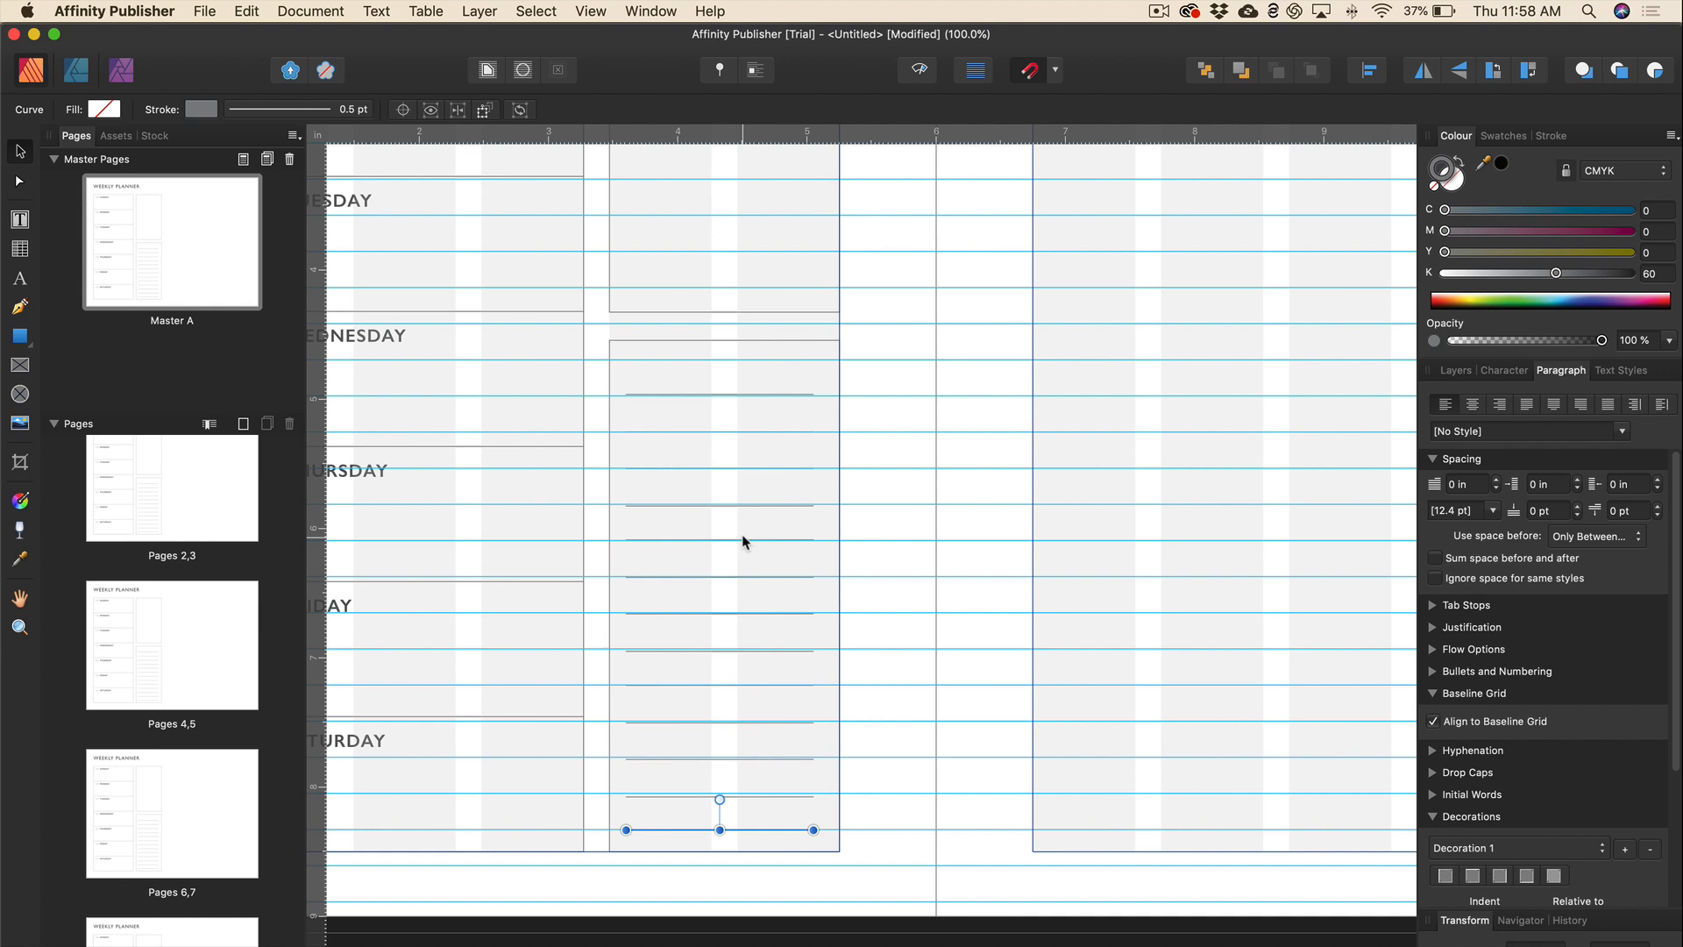
key("ctrl+w")
left_click_drag(621, 377, 823, 834)
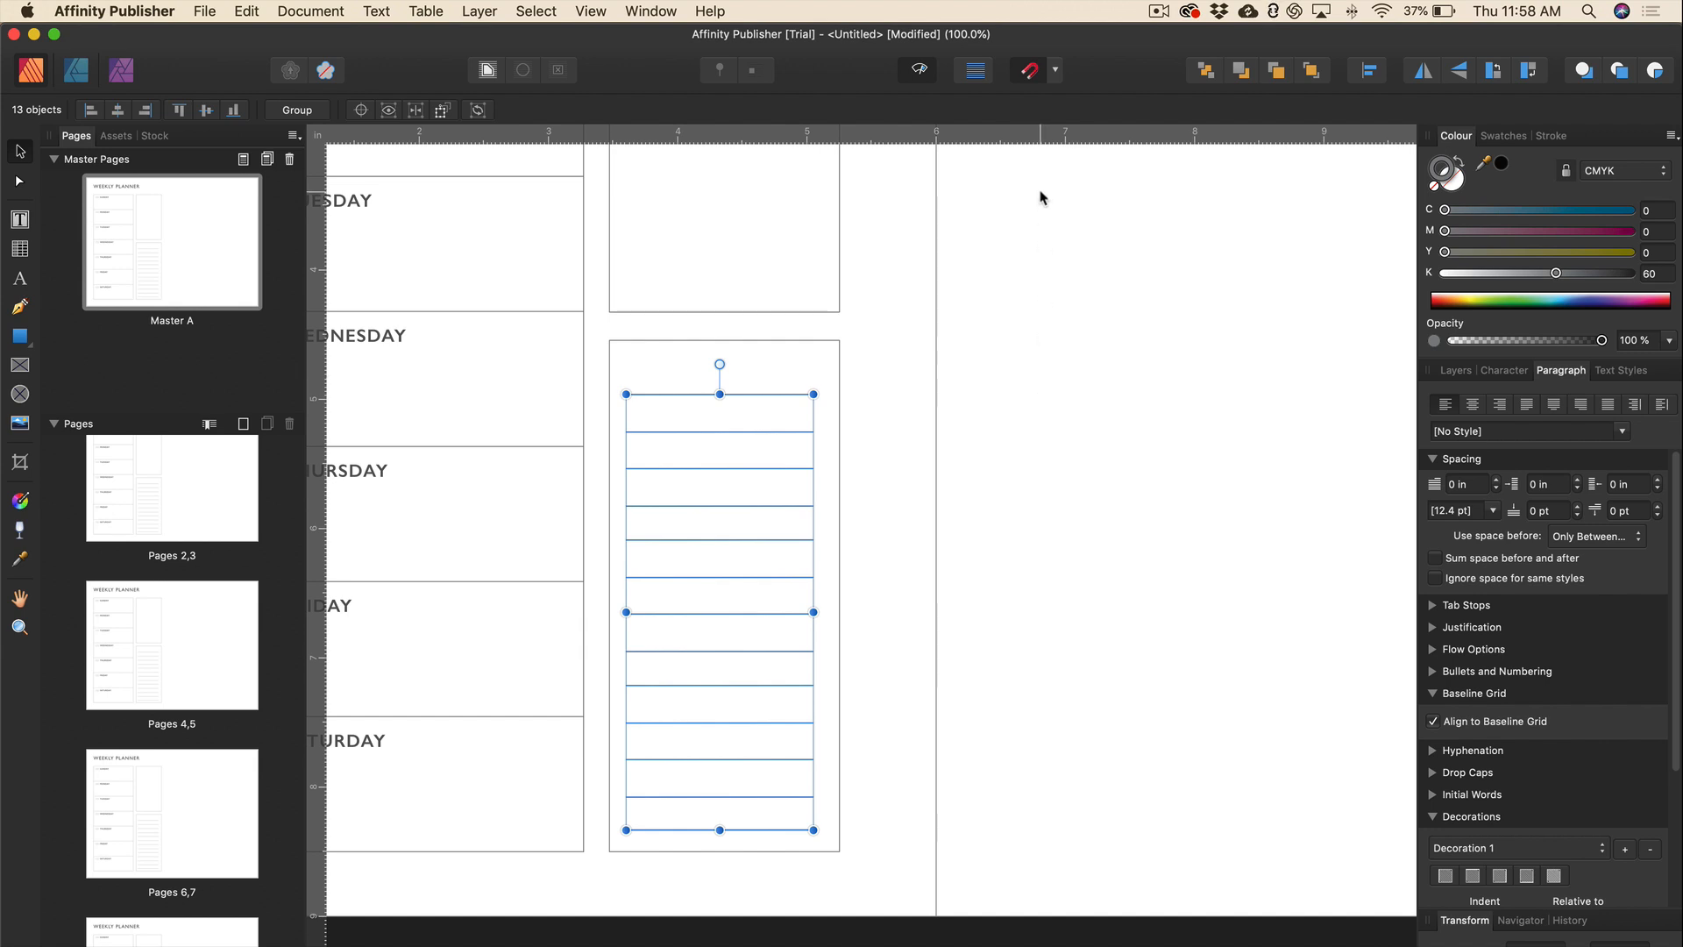
Space the ruled lines evenly, widen them to fill the box, and nudge them down.
left_click(1367, 73)
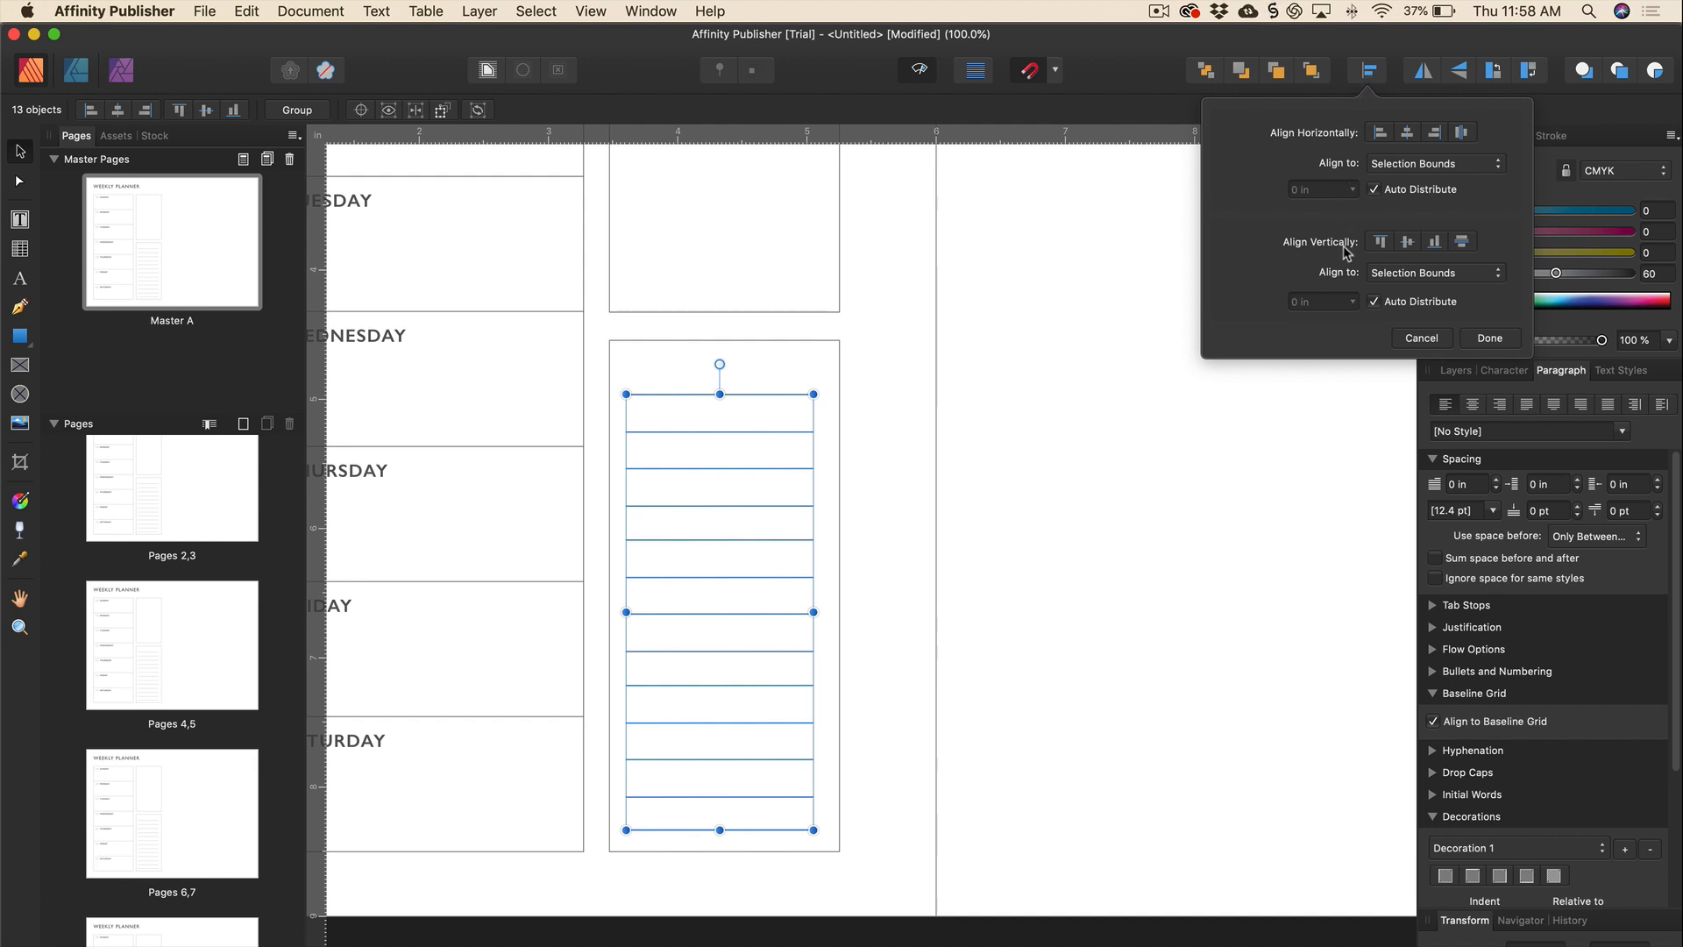
left_click(1463, 244)
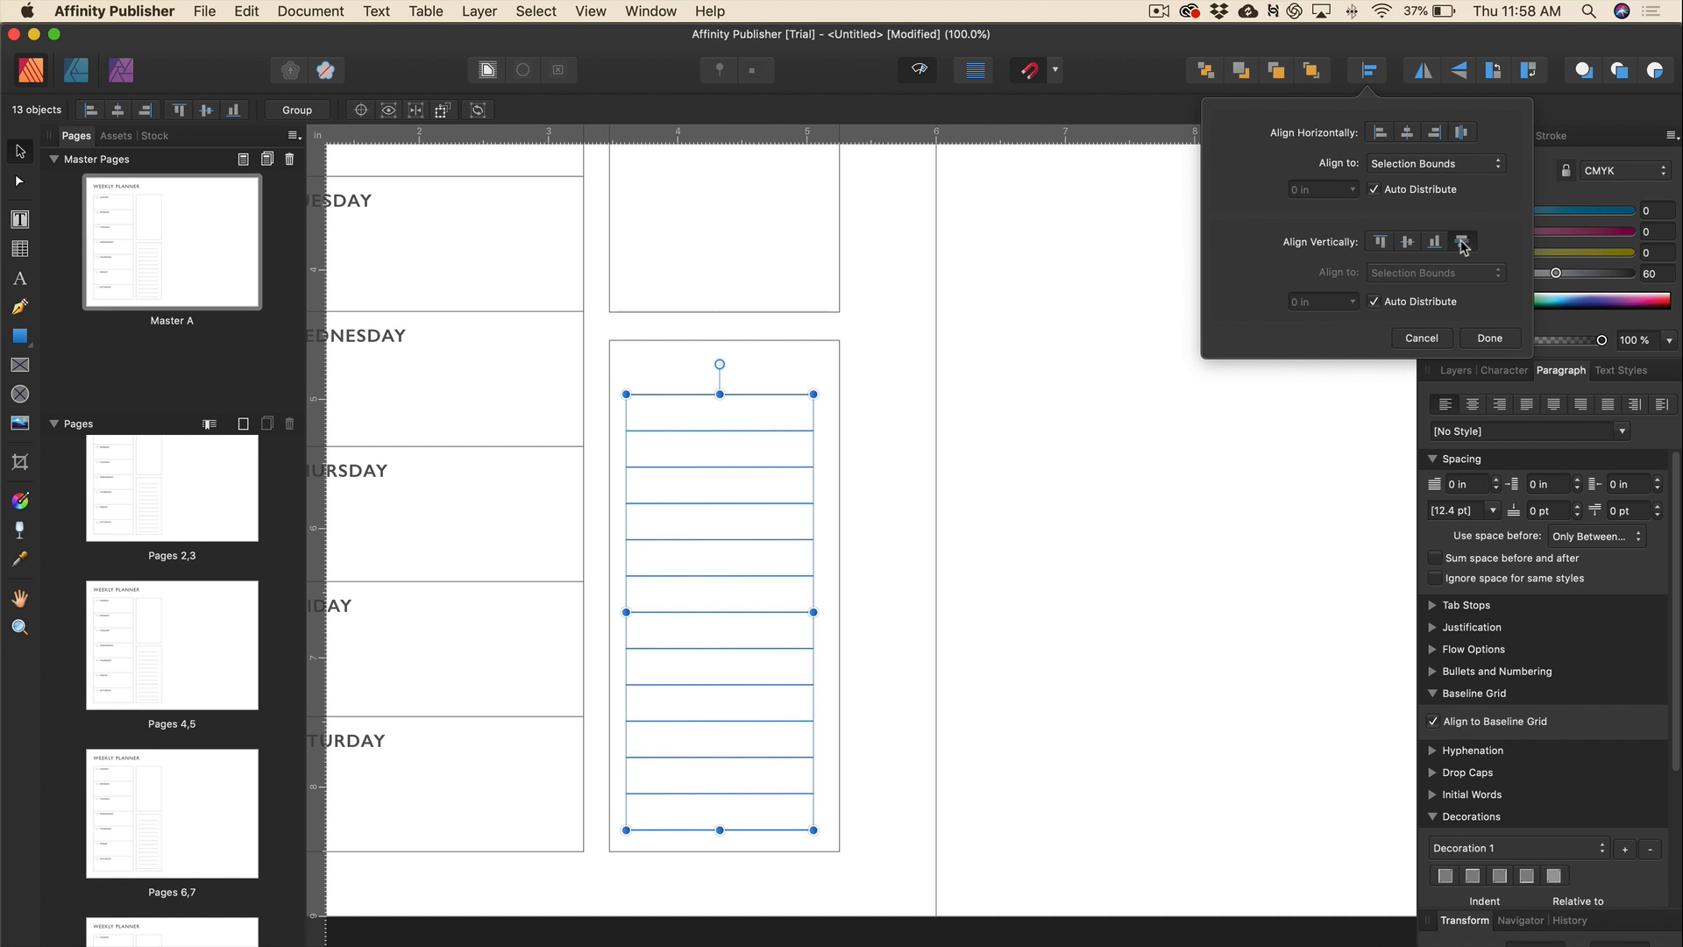
left_click(815, 613)
left_click_drag(816, 613, 823, 618)
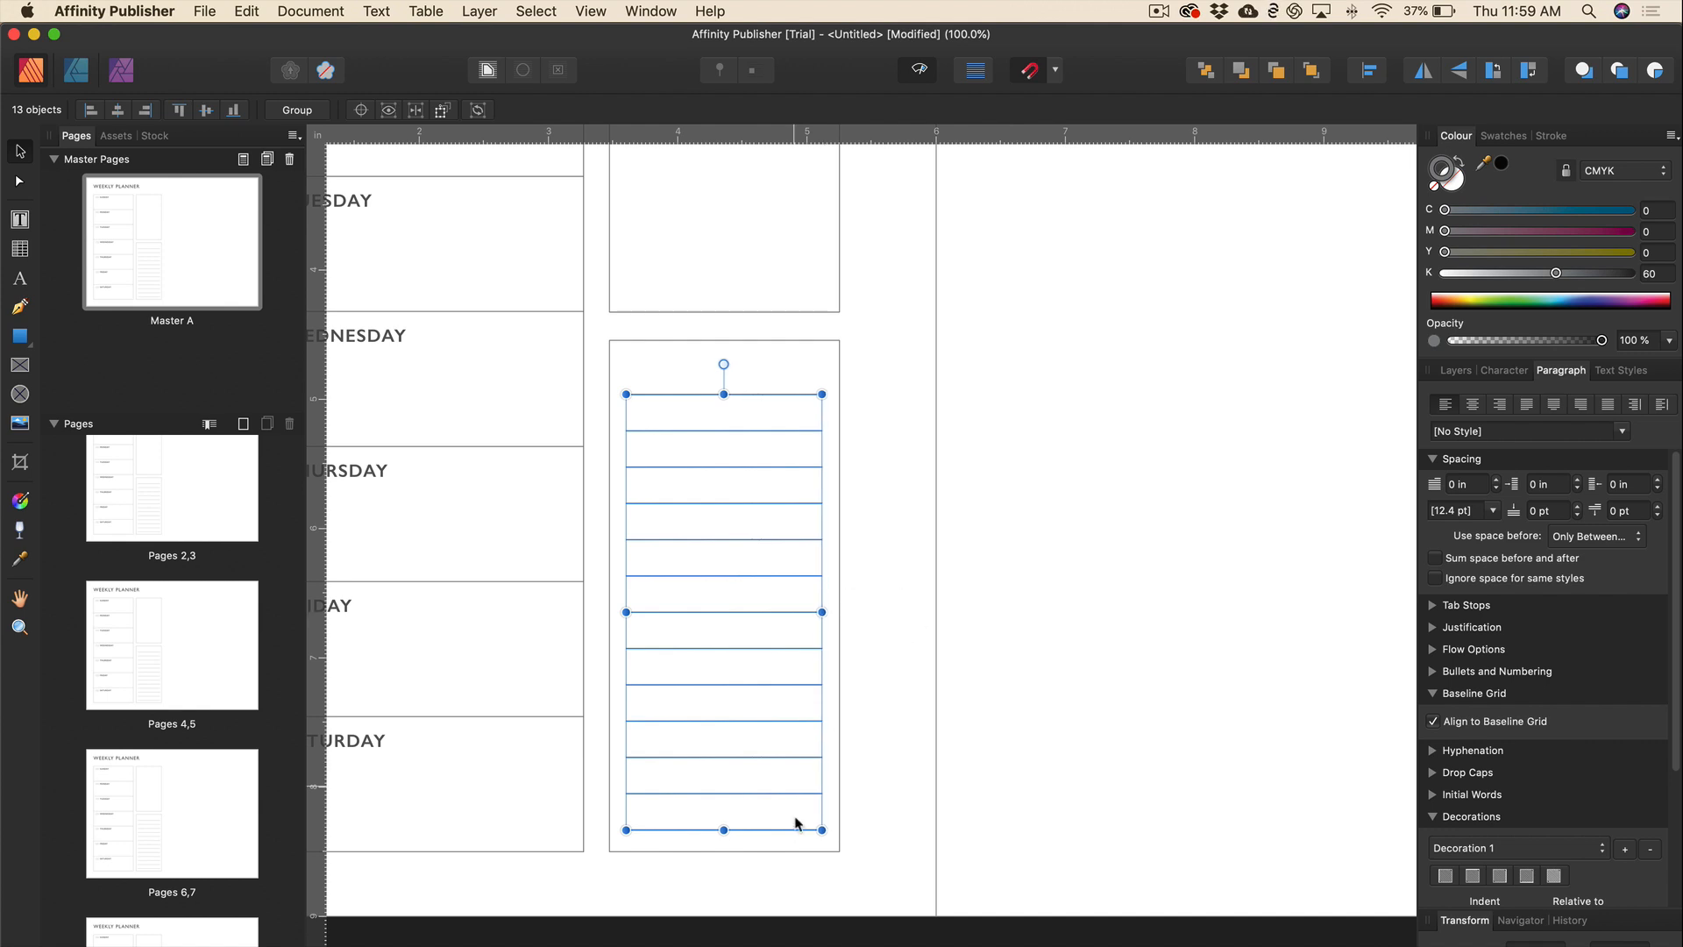
key("Down")
key("Down")
key("Down")
key("Down")
key("Down")
key("Down")
key("Down")
key("Down")
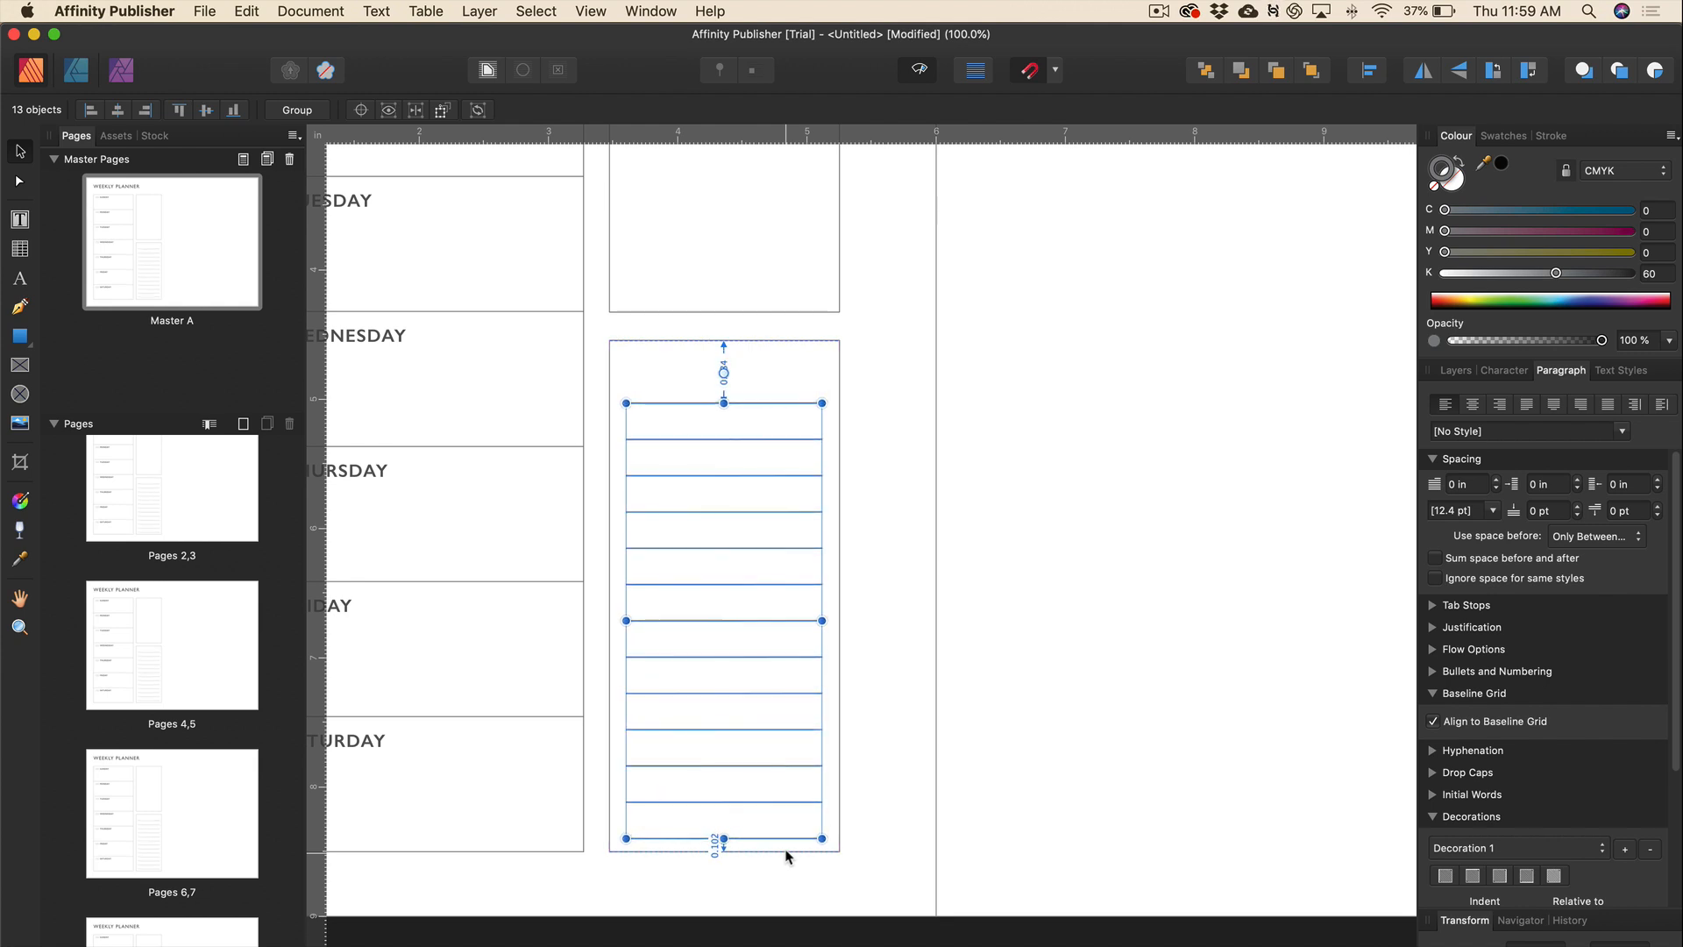
key("Down")
key("Down")
key("Down")
key("Down")
key("Down")
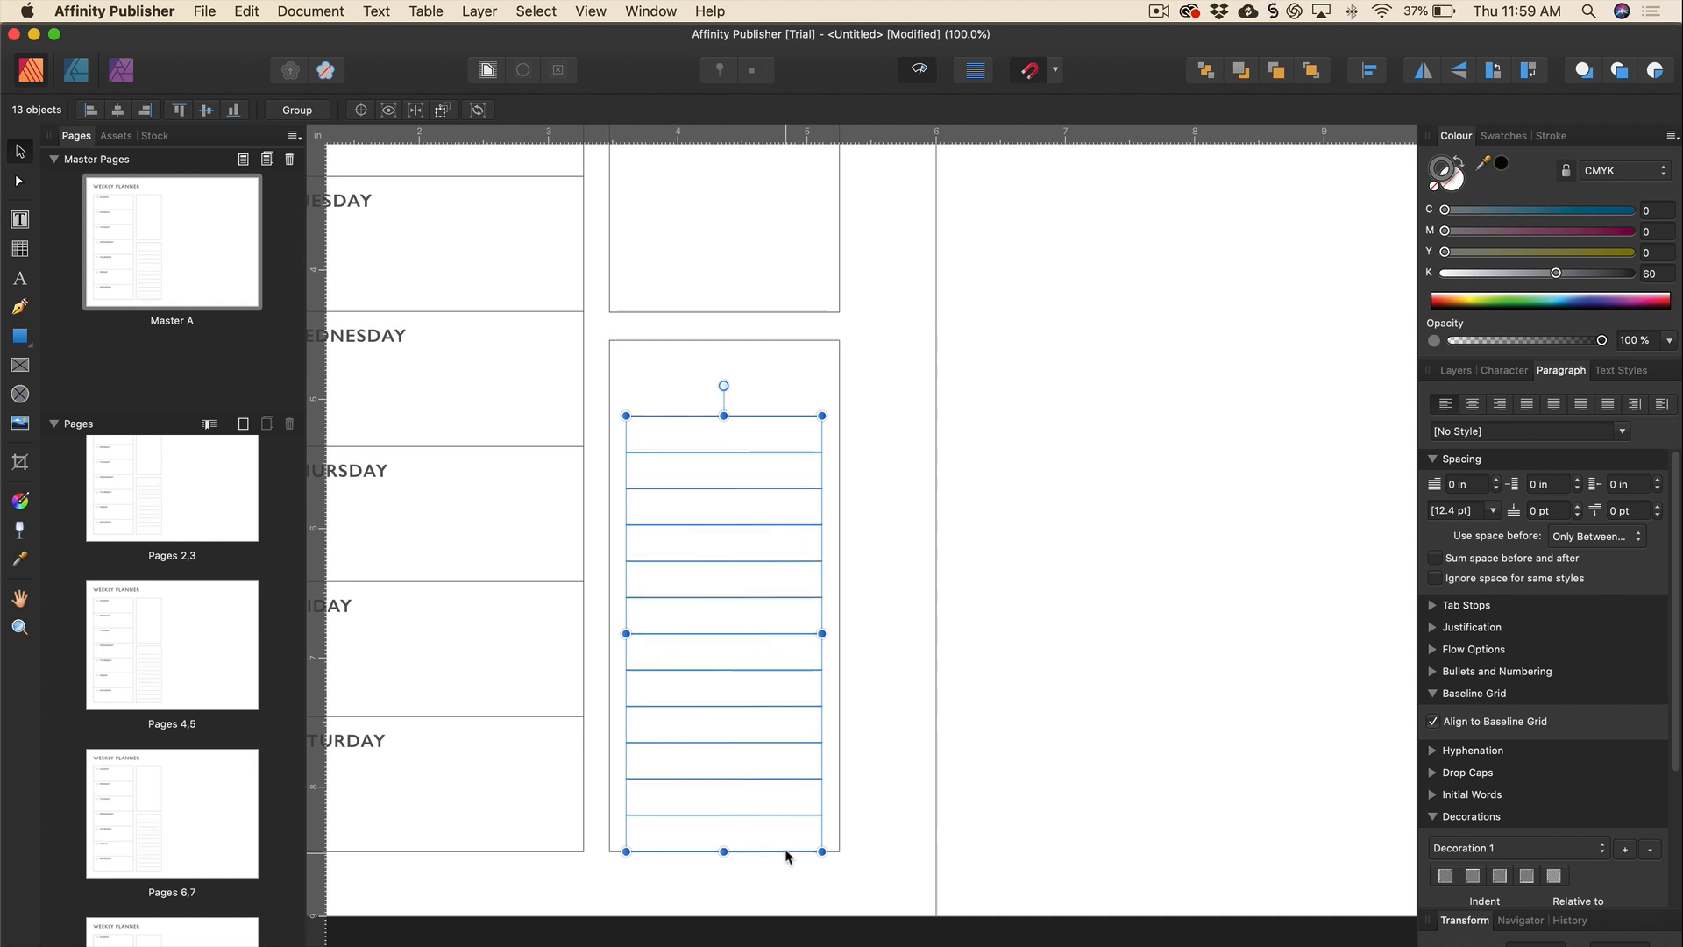
Delete the ruled line sitting on the box's bottom edge.
left_click(739, 855)
left_click(729, 853)
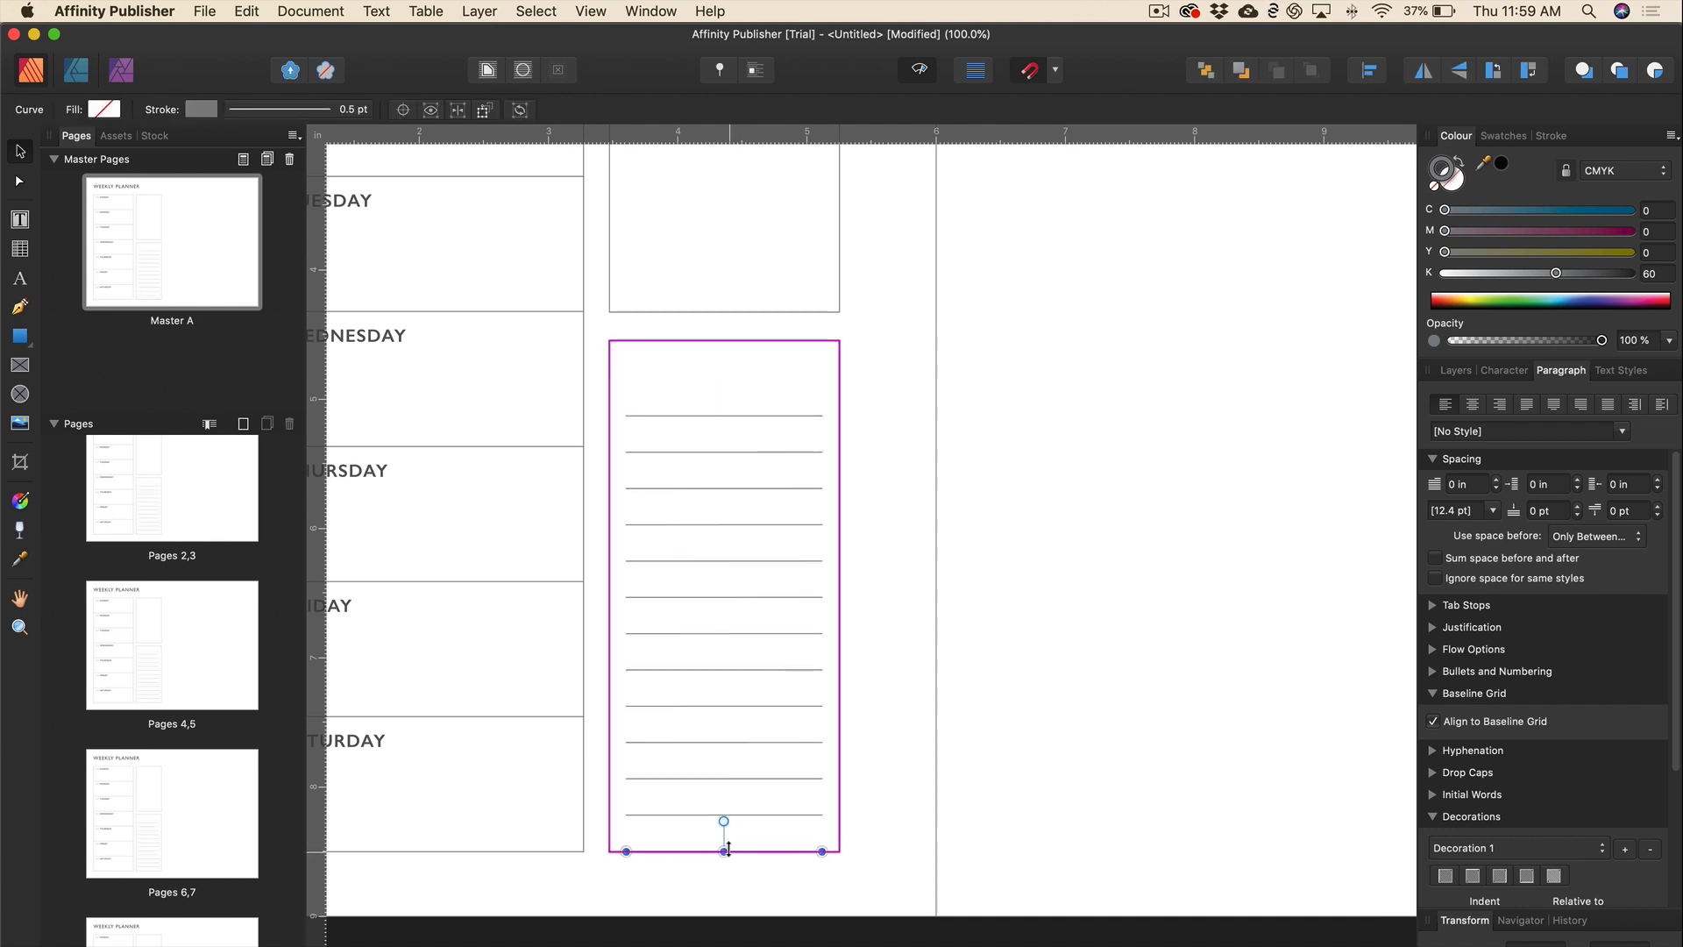
key("Delete")
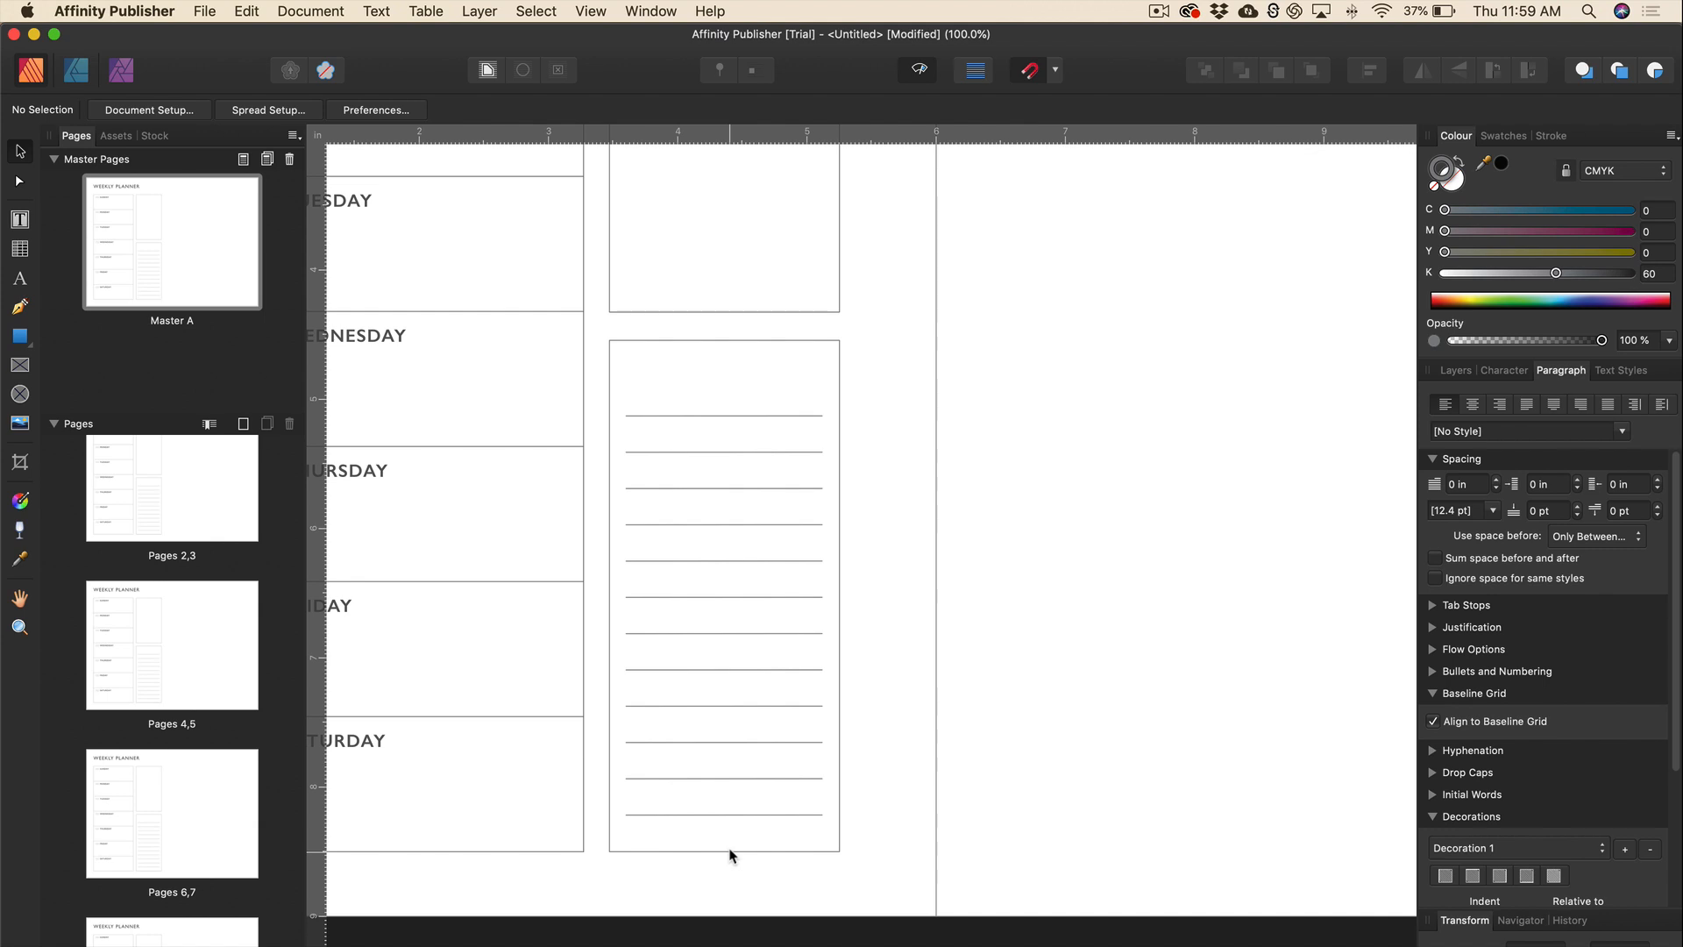
Add a NOTES text heading at the top of the lower box and set its colour.
scroll(832, 447, "left", 5)
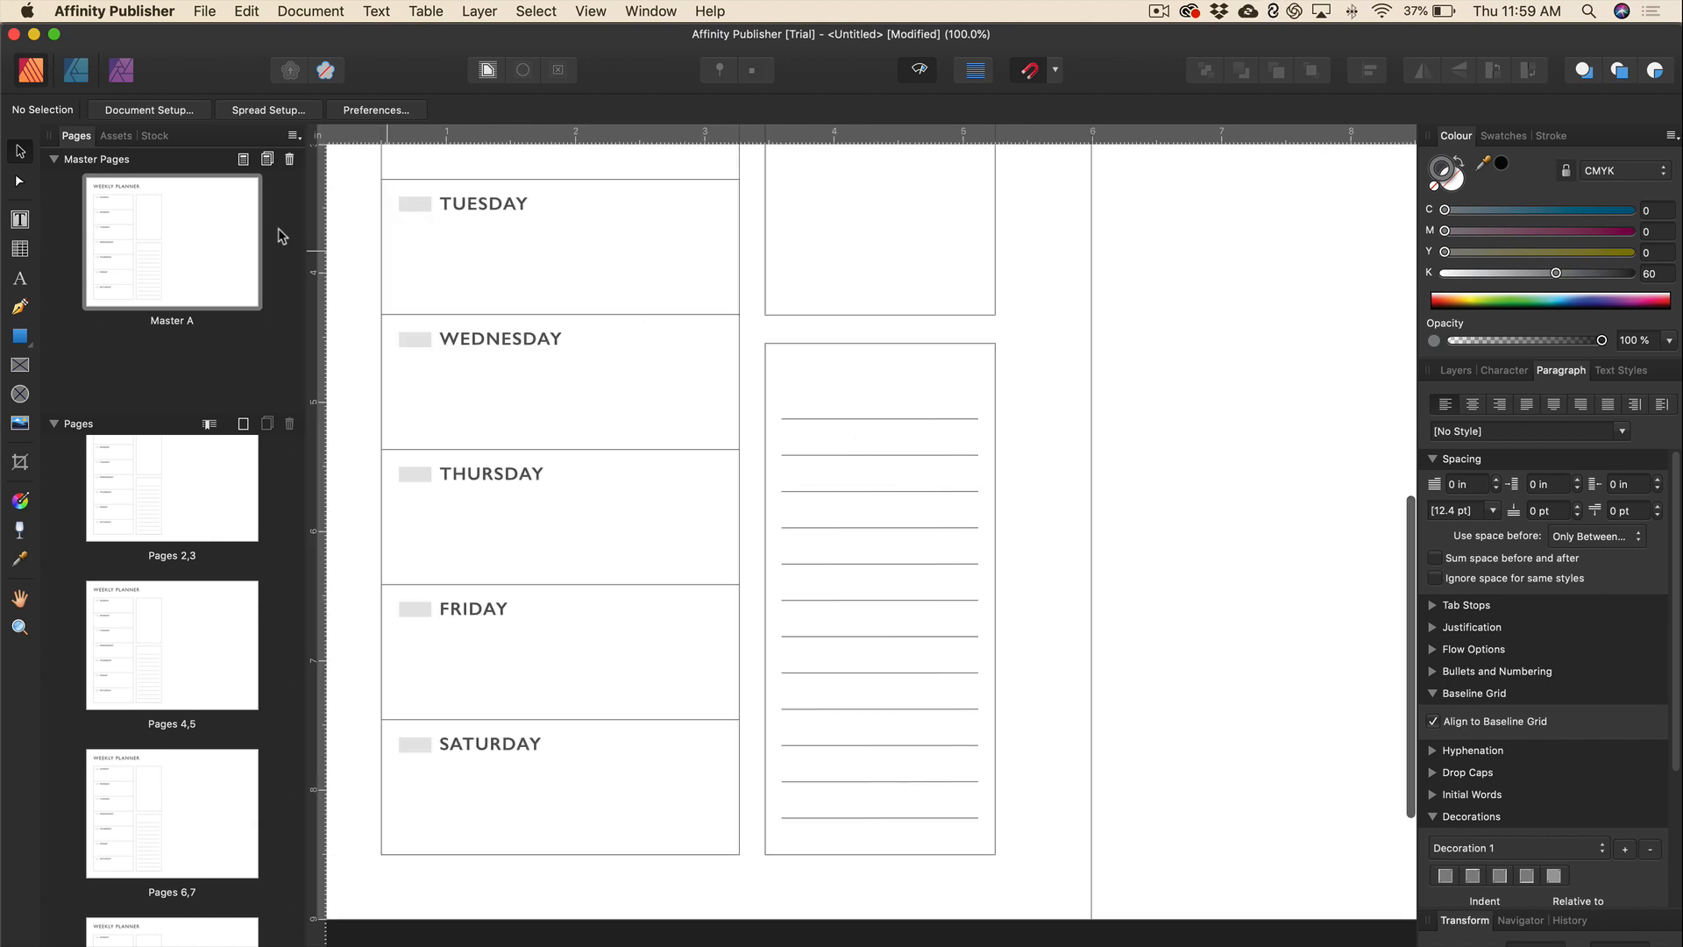
left_click(20, 219)
left_click_drag(781, 355, 912, 383)
type("NOTES")
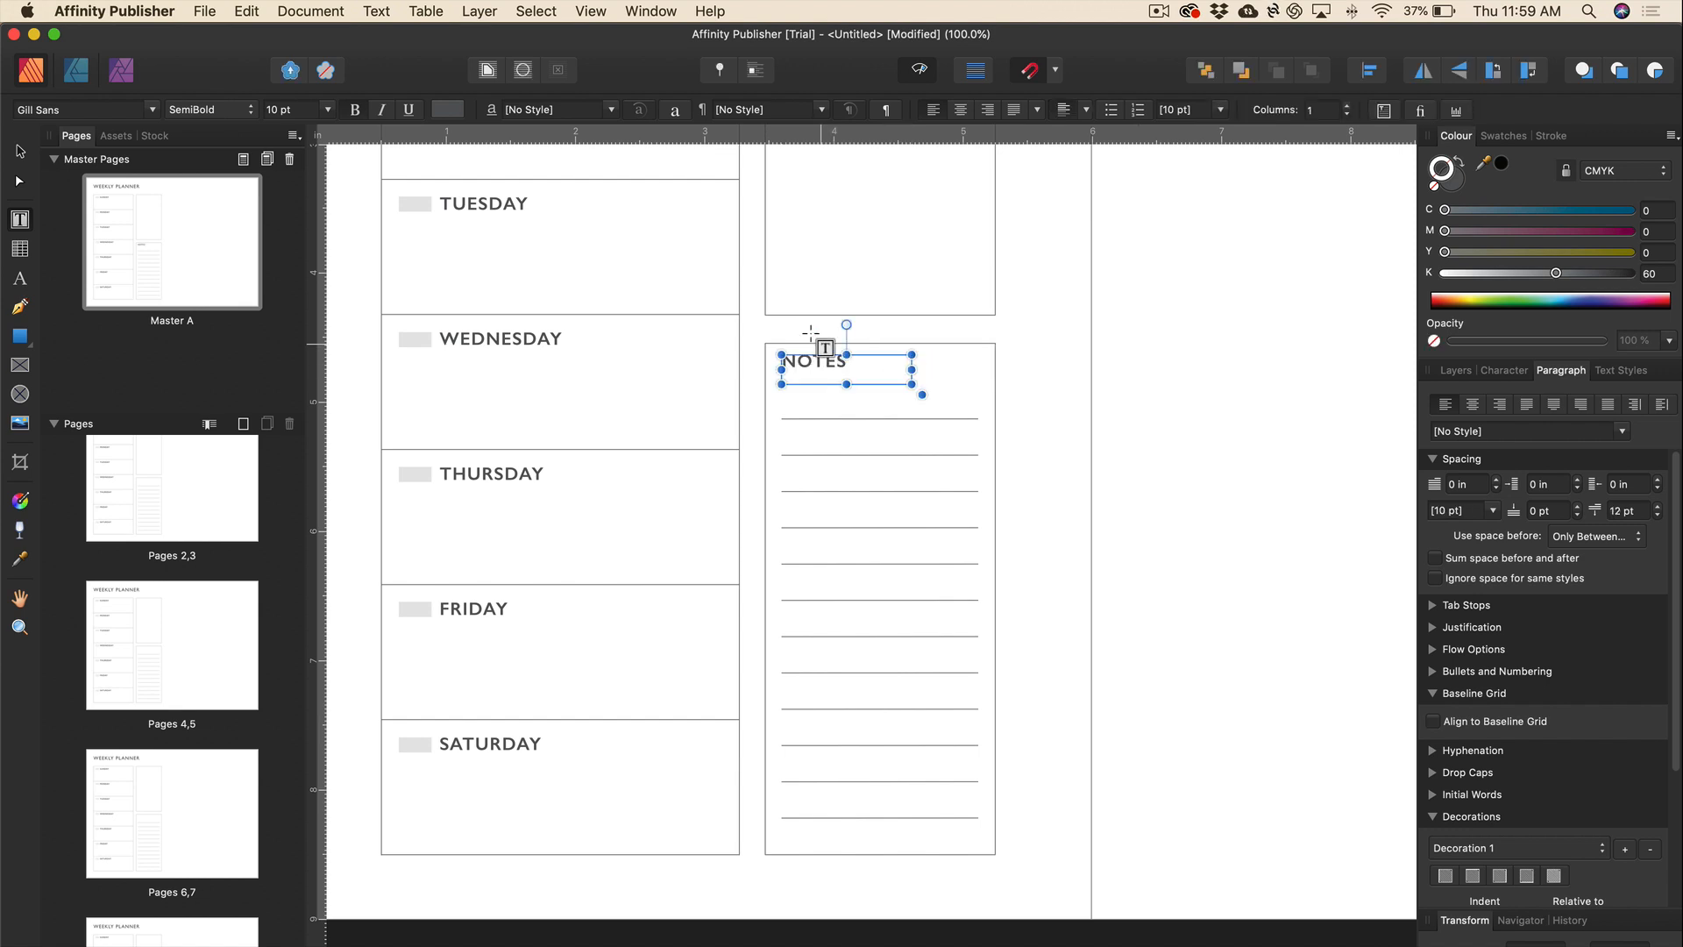
double_click(817, 361)
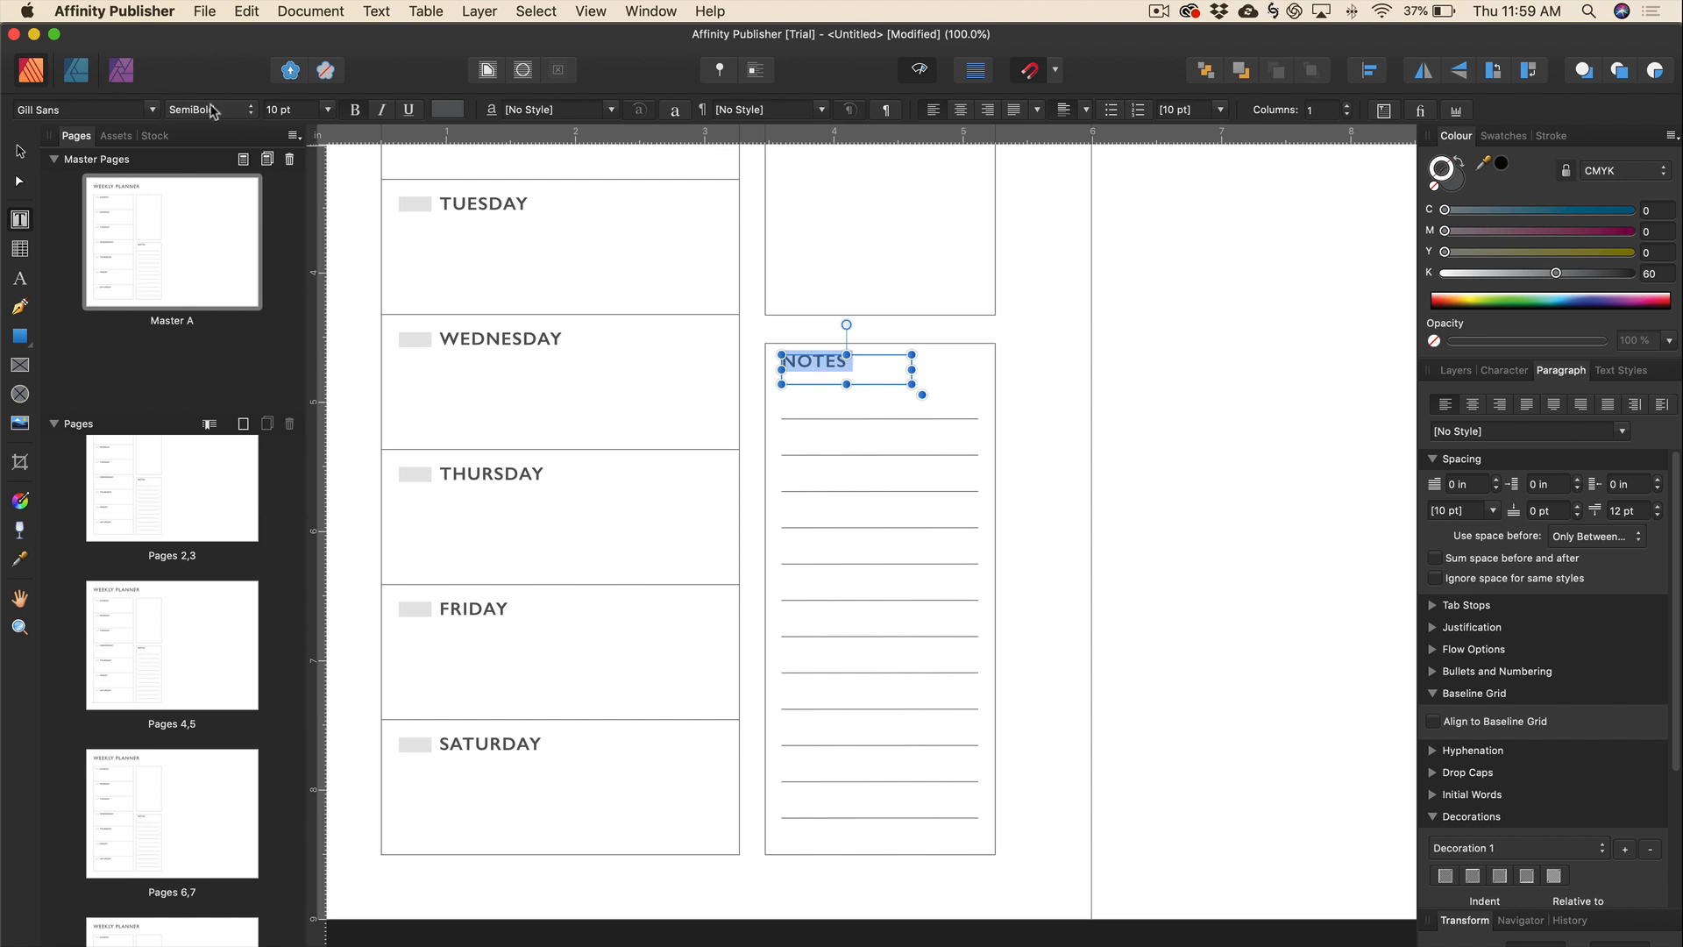
left_click(447, 111)
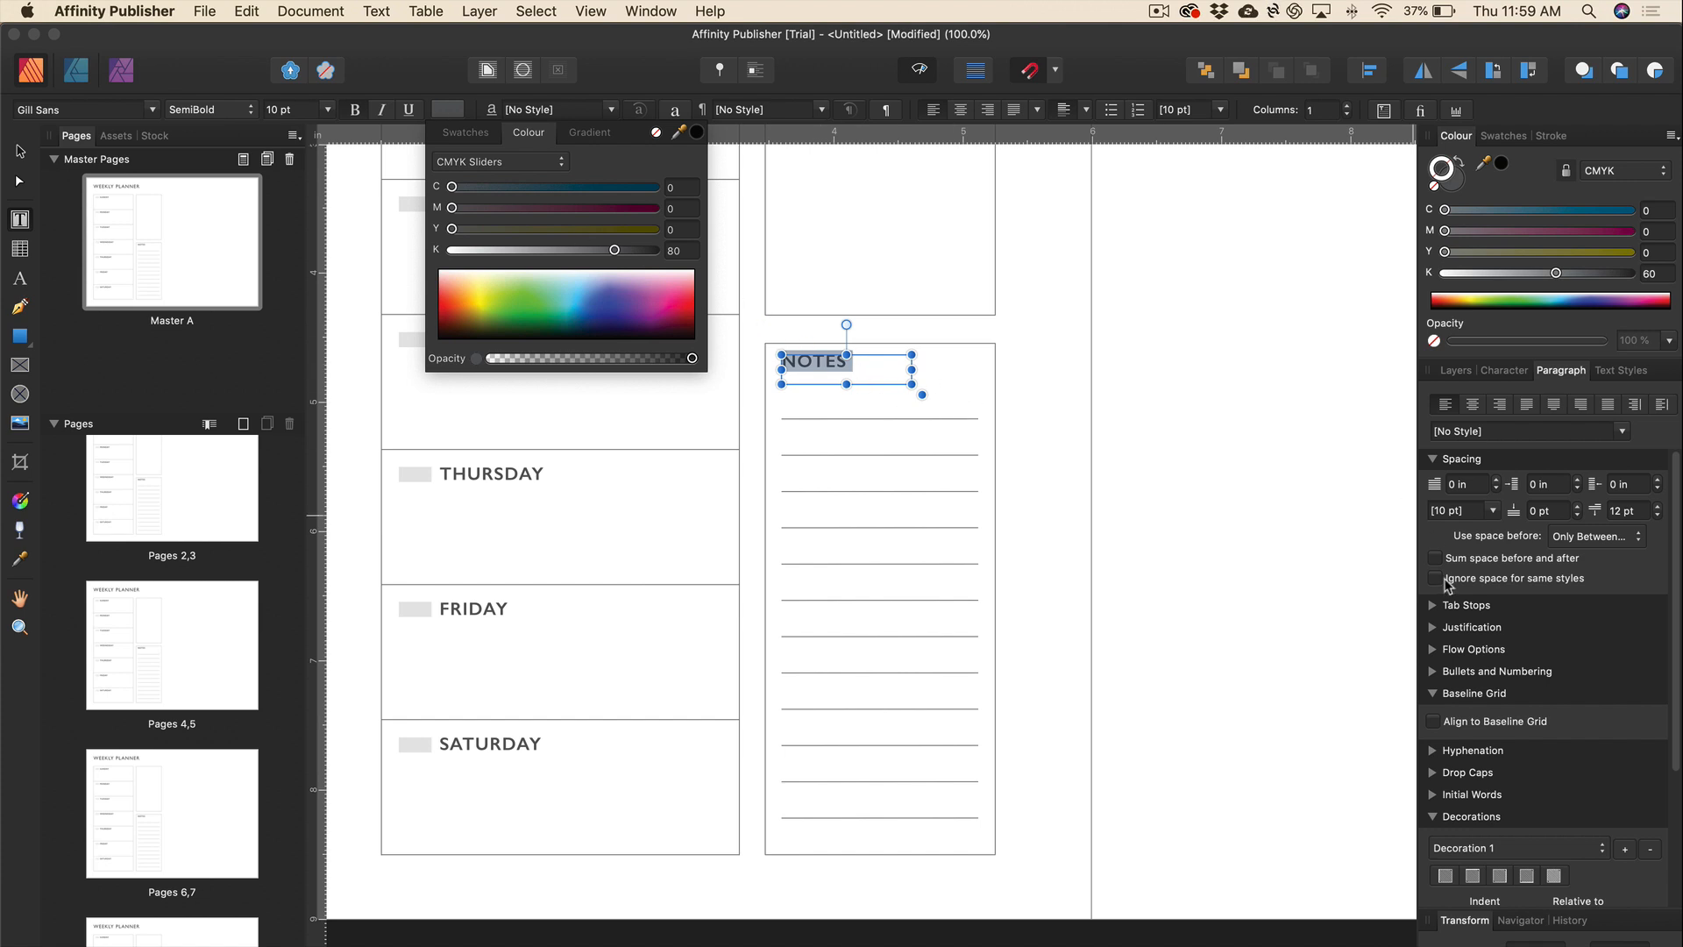
left_click(1503, 370)
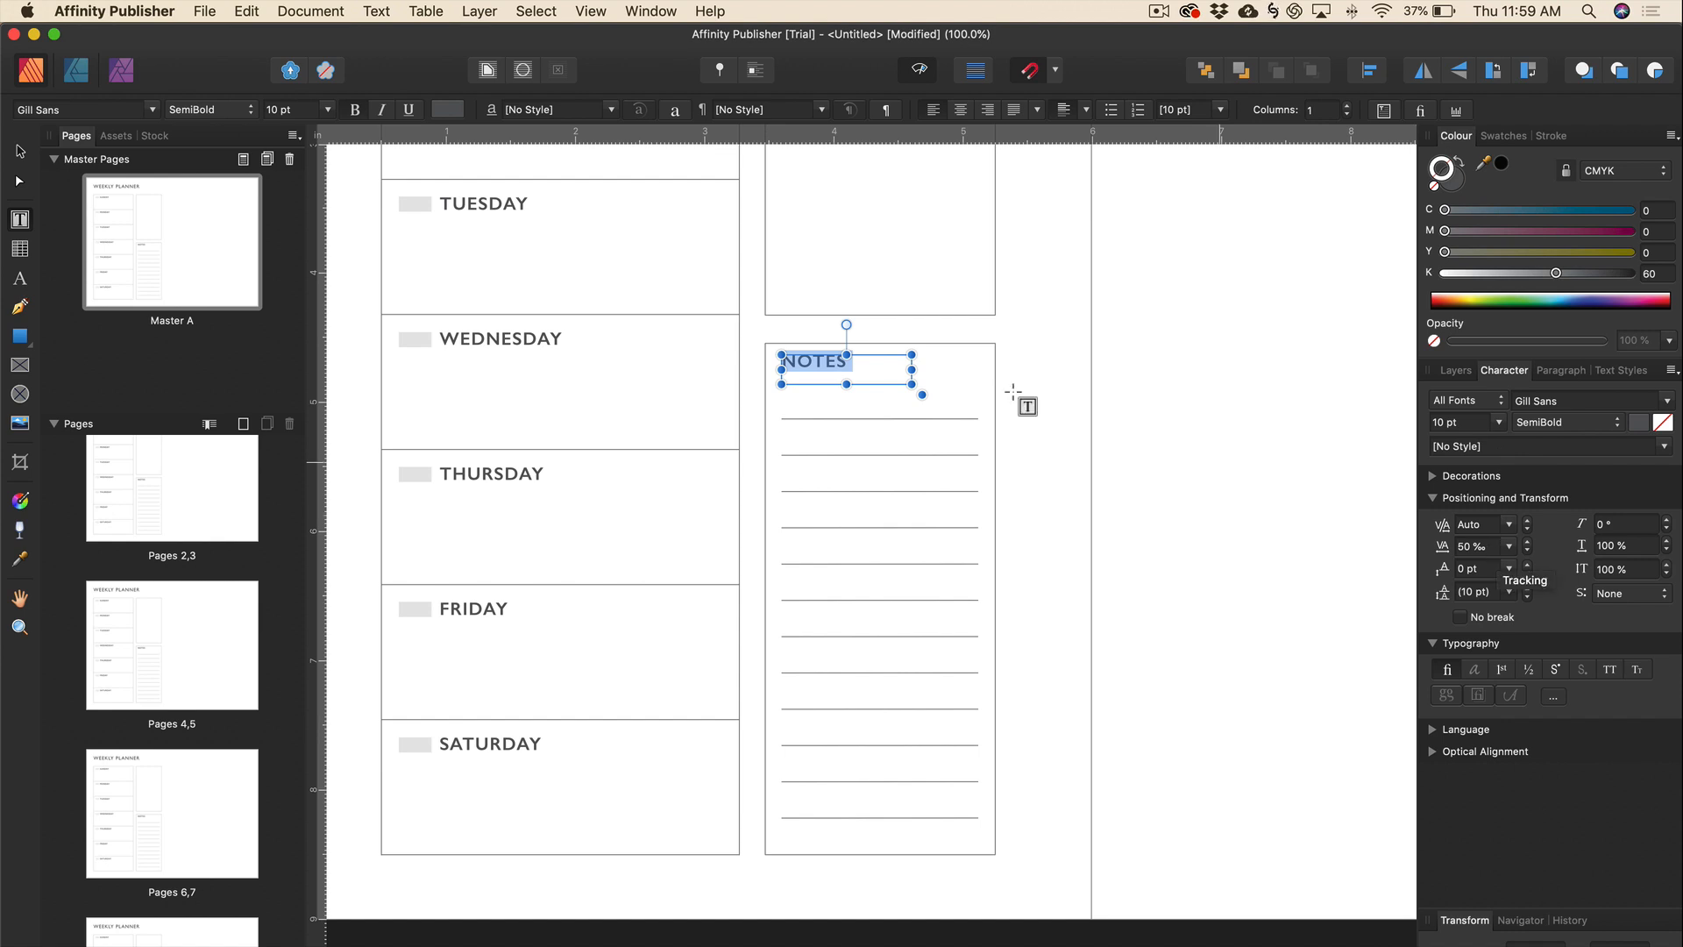
key("Escape")
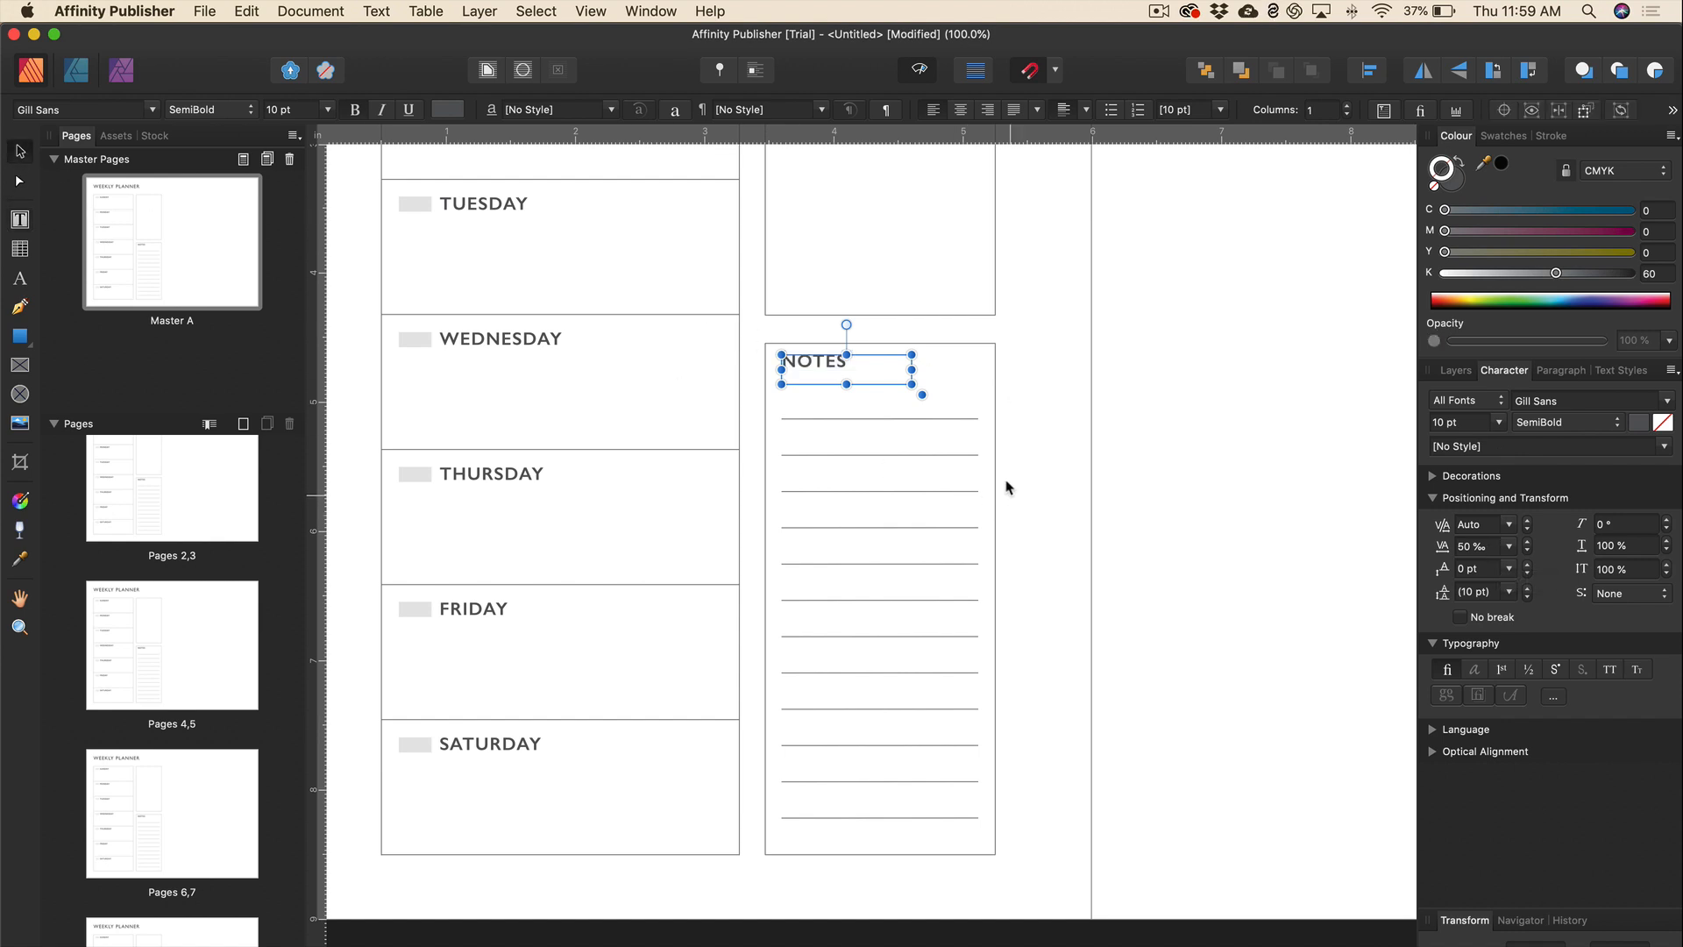
Nudge the NOTES heading slightly down within its box.
left_click(1023, 469)
scroll(1022, 467, "up", 2)
left_click(827, 425)
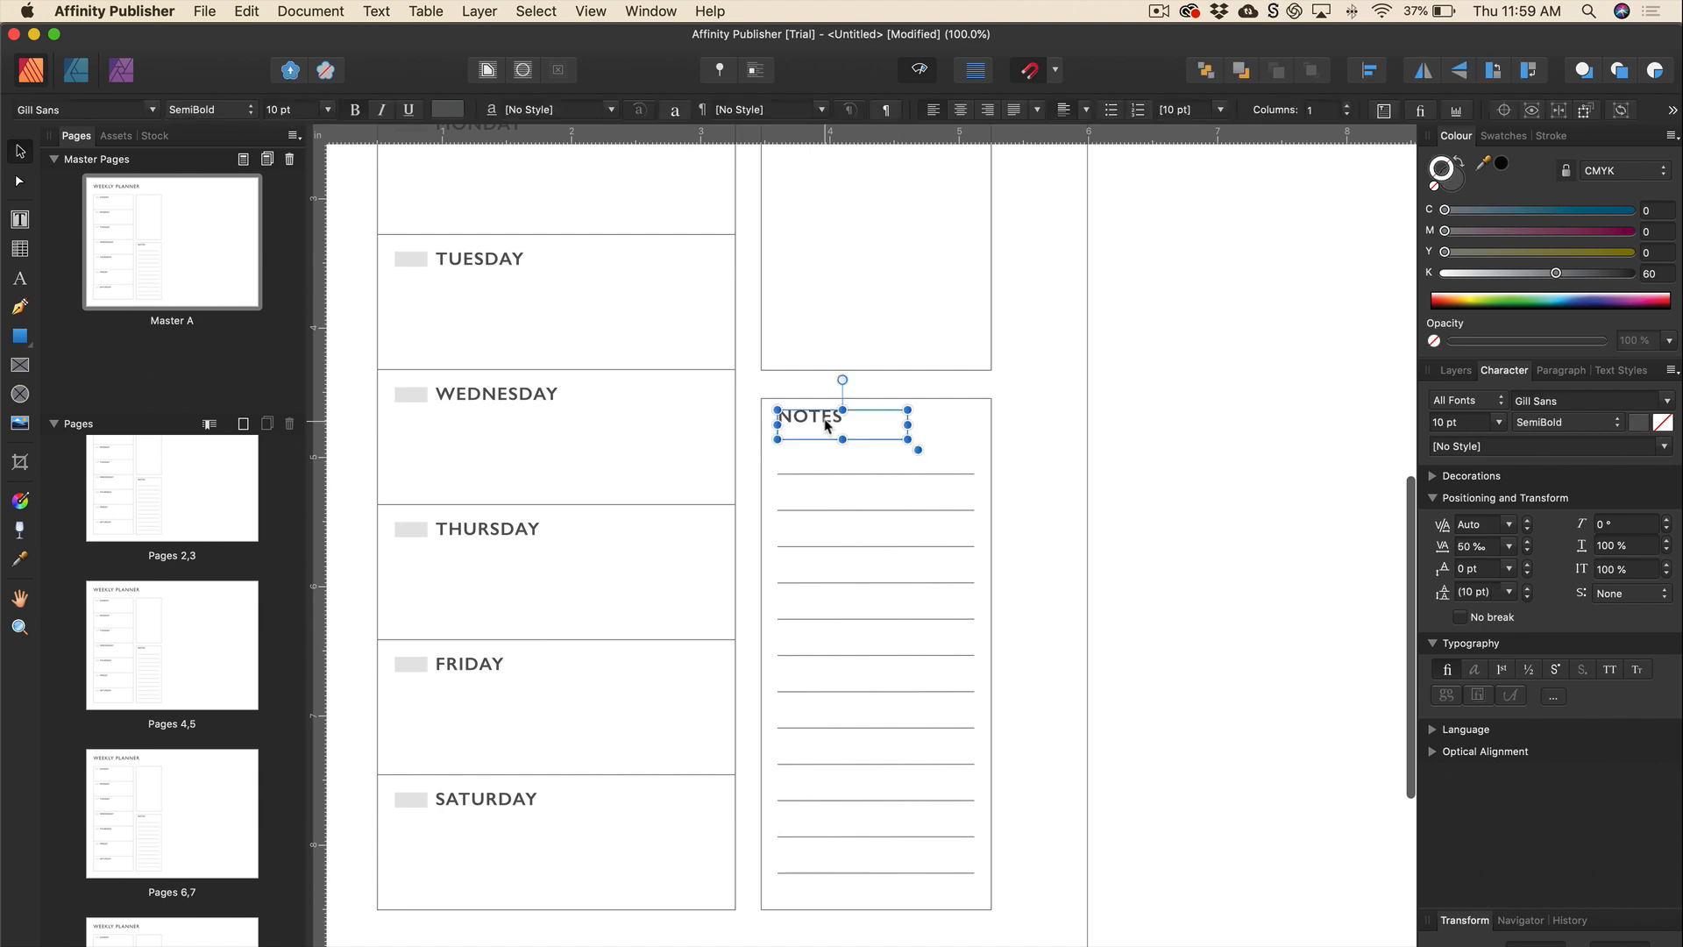
left_click_drag(825, 421, 825, 423)
left_click(1065, 457)
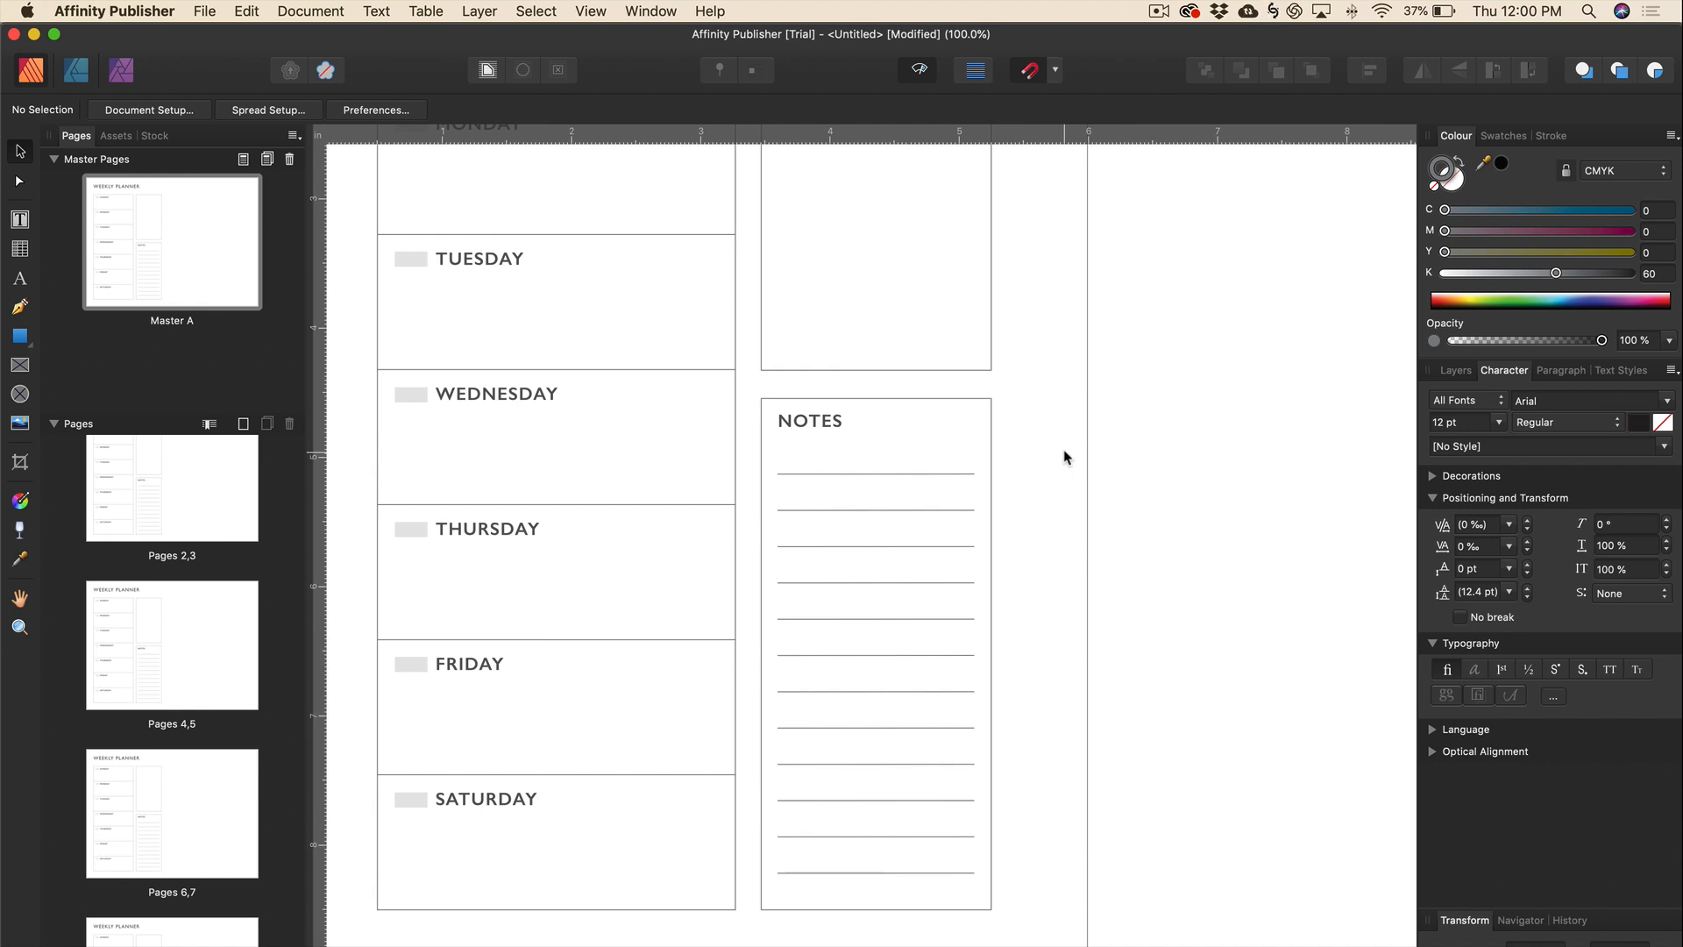
Alt-drag a copy of the NOTES ruled lines up into the empty upper box.
scroll(707, 462, "right", 2)
left_click_drag(702, 458, 907, 898)
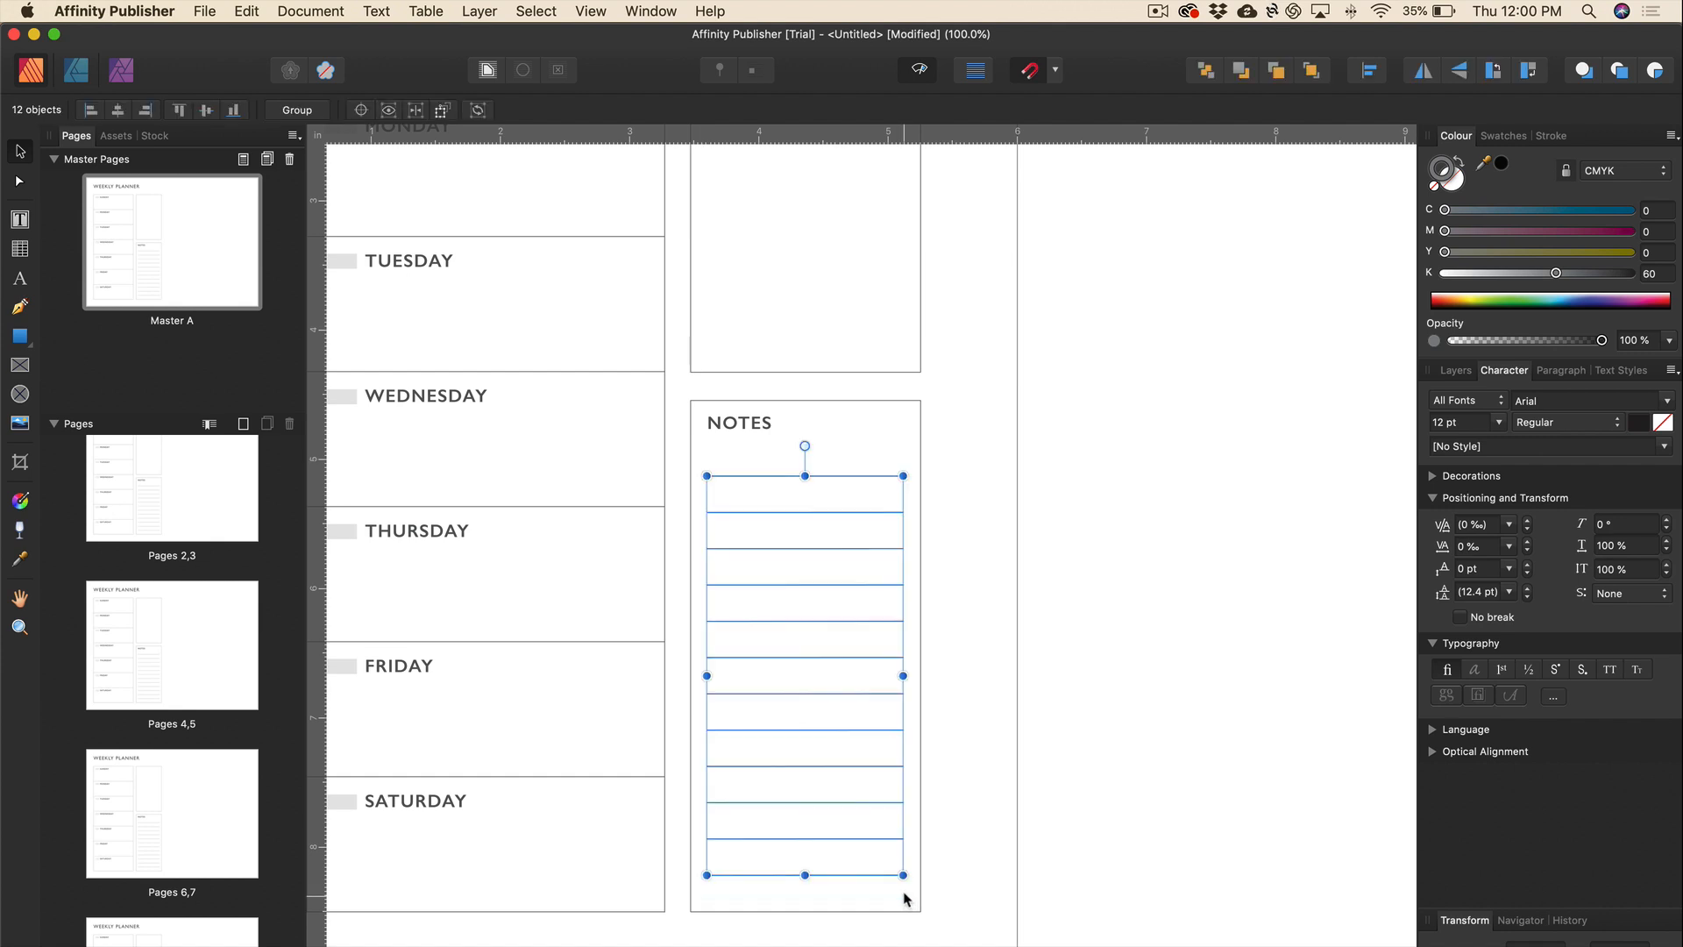
scroll(913, 846, "up", 1)
scroll(914, 846, "up", 5)
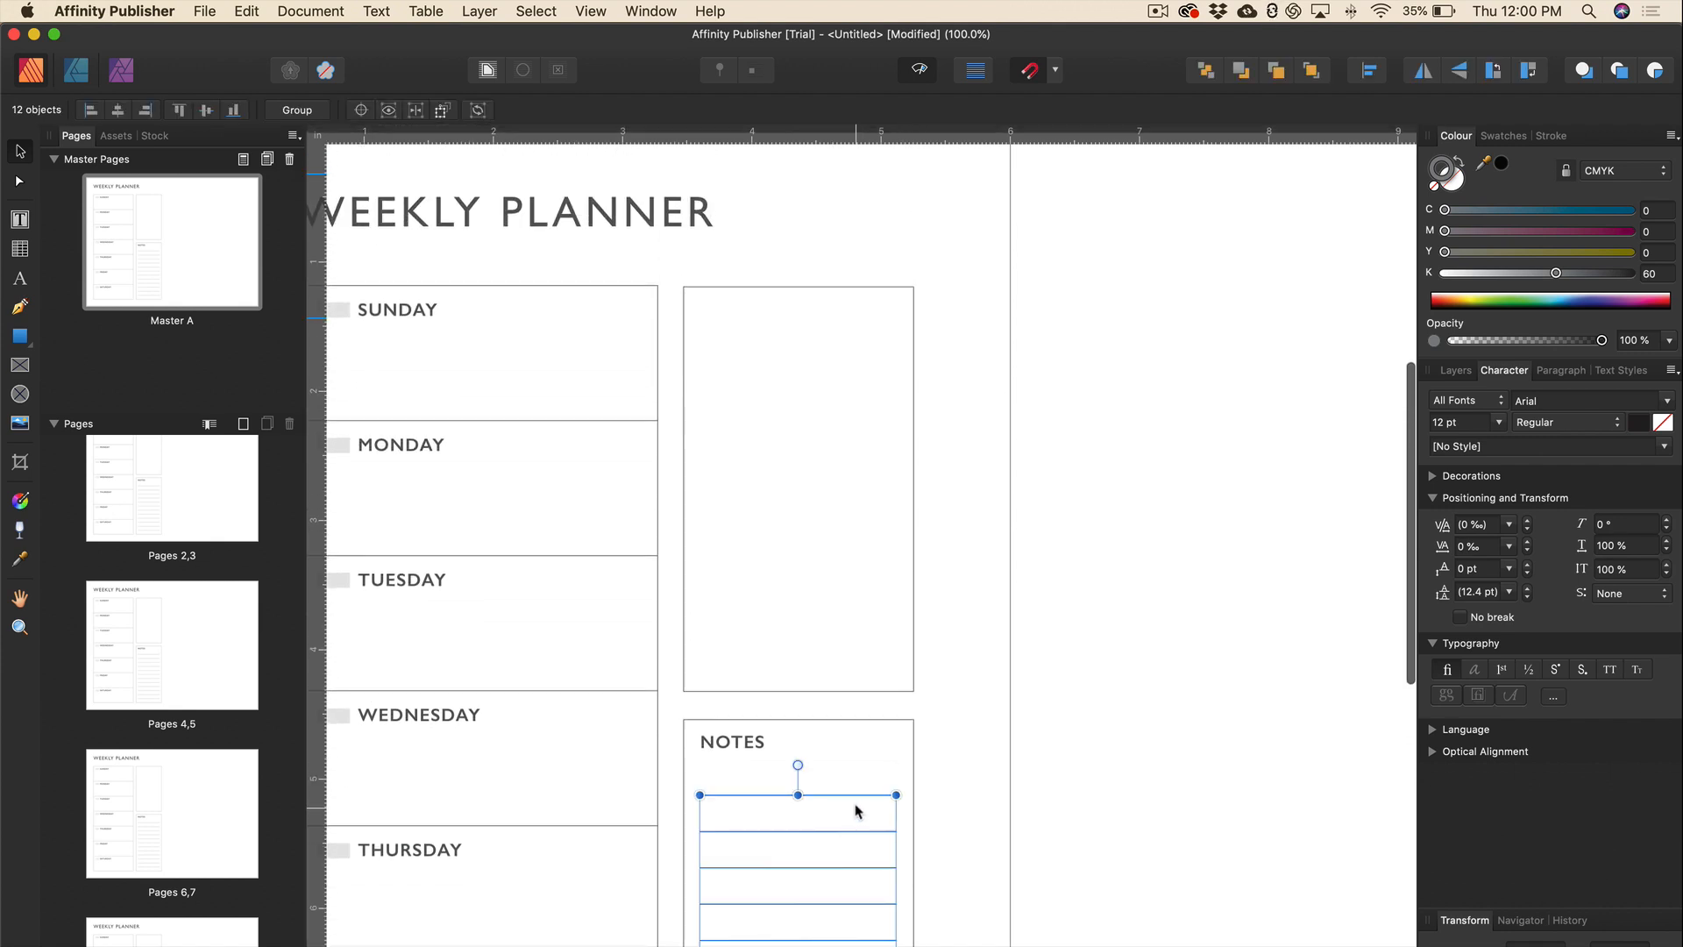
left_click_drag(852, 831, 834, 402)
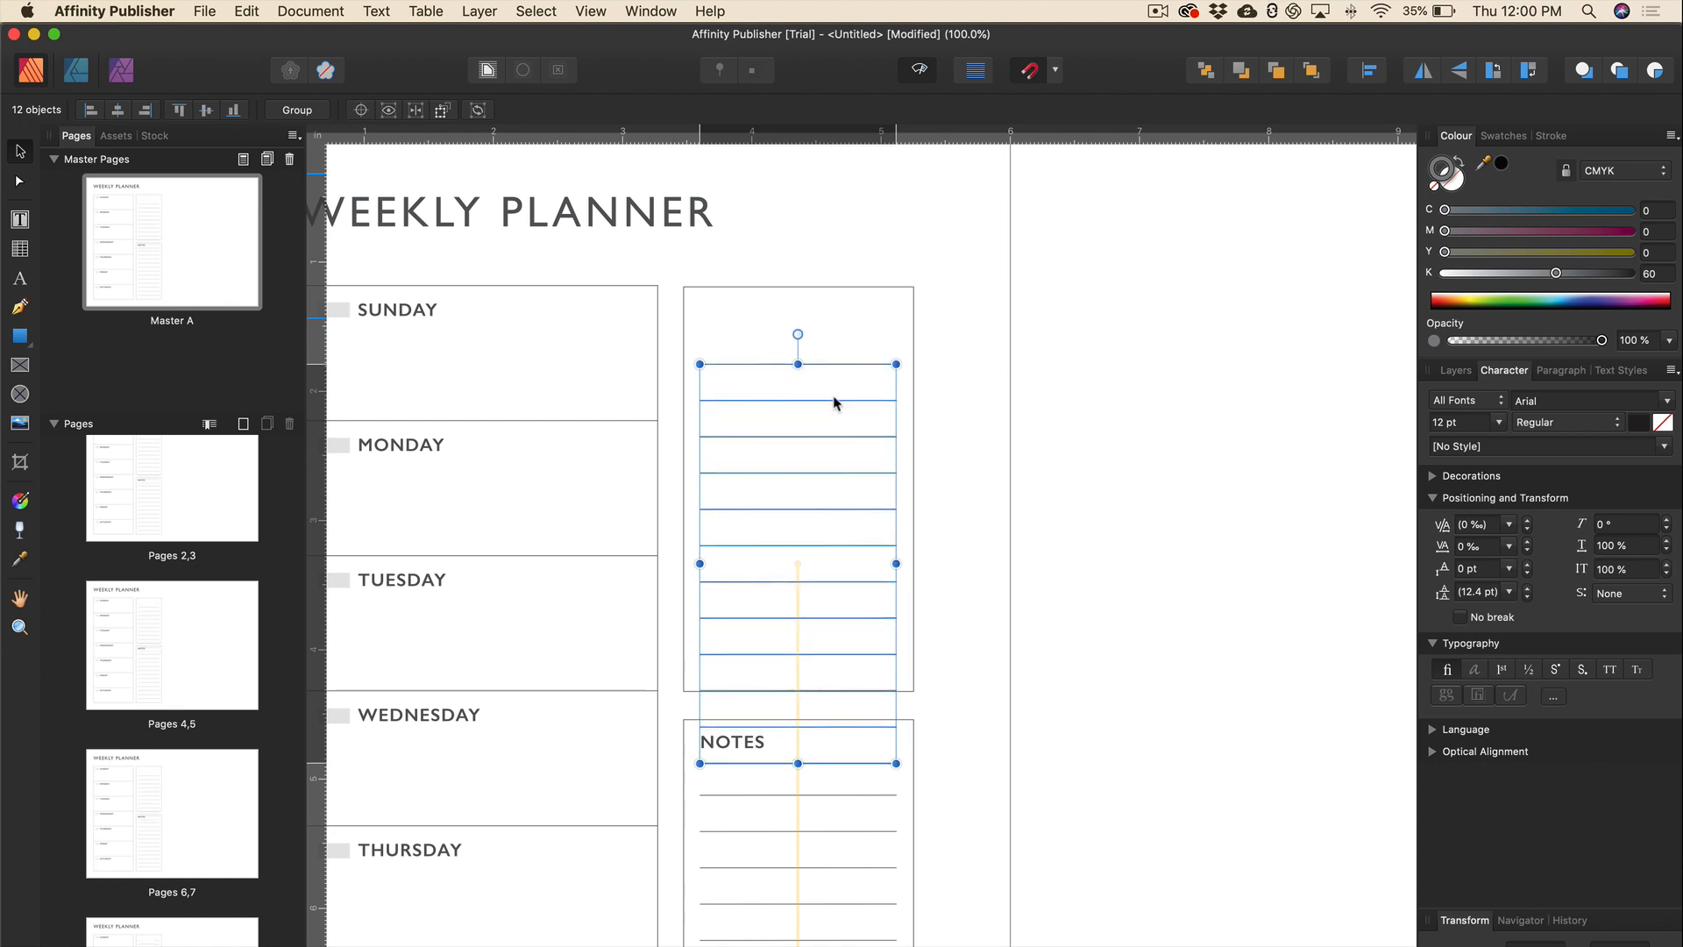
Delete the surplus copied lines that overlap the NOTES box and the upper box's edge.
left_click(879, 726)
key("Escape")
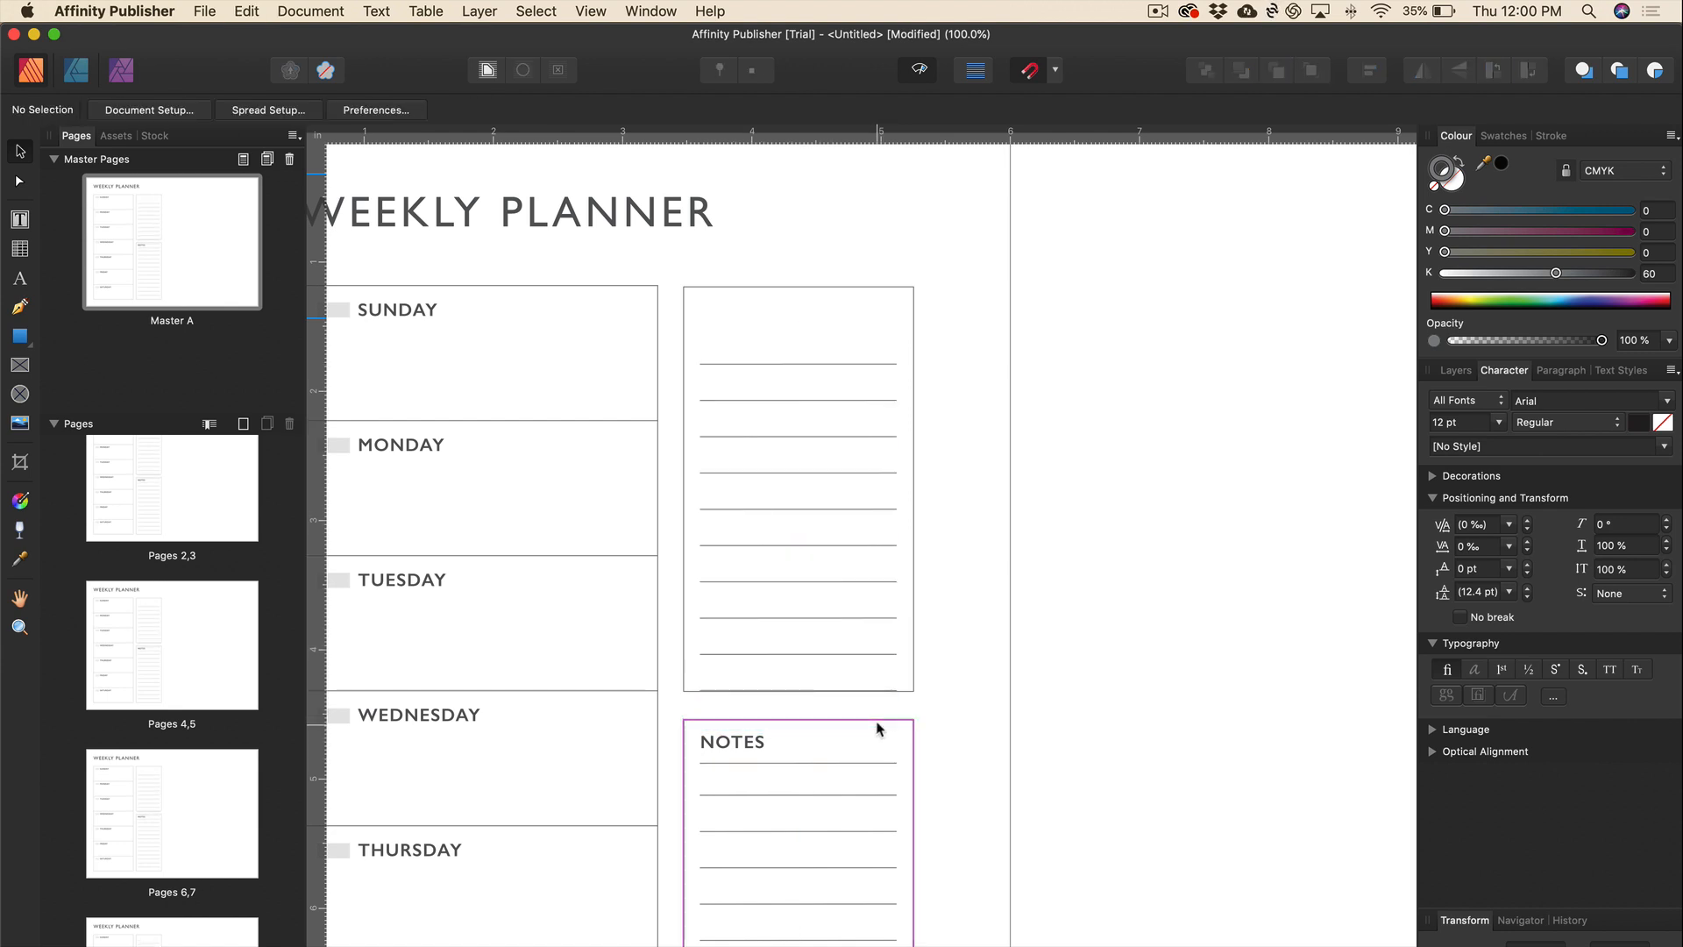
left_click(880, 763)
key("Delete")
left_click(857, 690)
key("Delete")
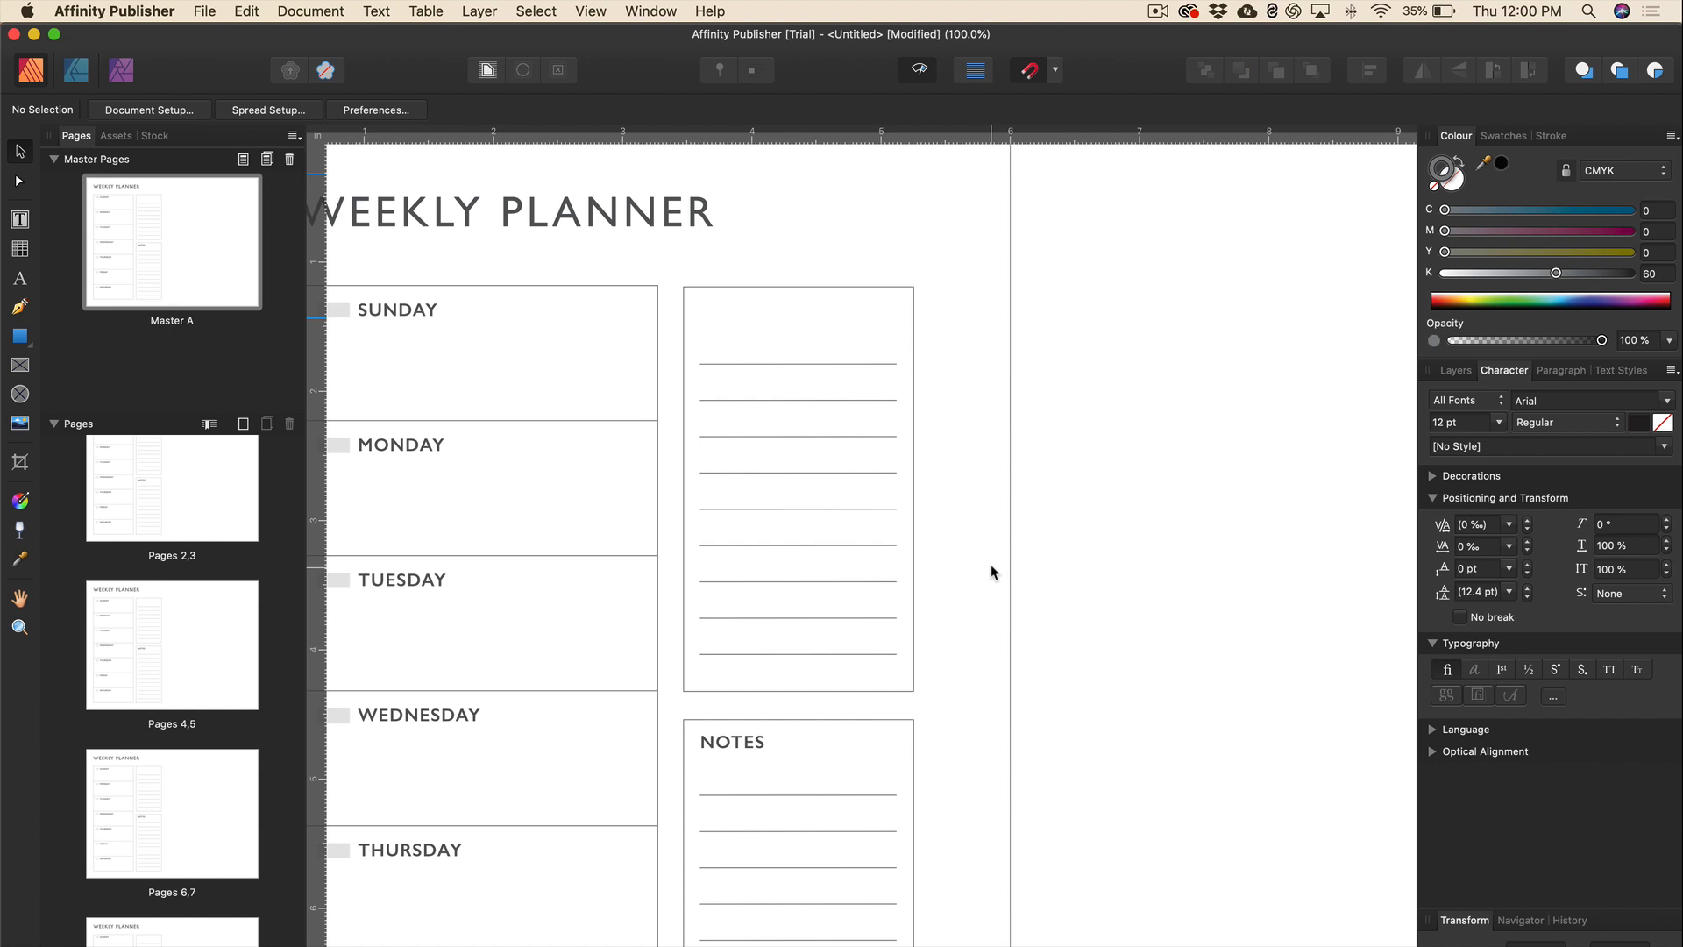
Duplicate the NOTES heading into the upper box and change its text to TO-DO.
left_click(754, 742)
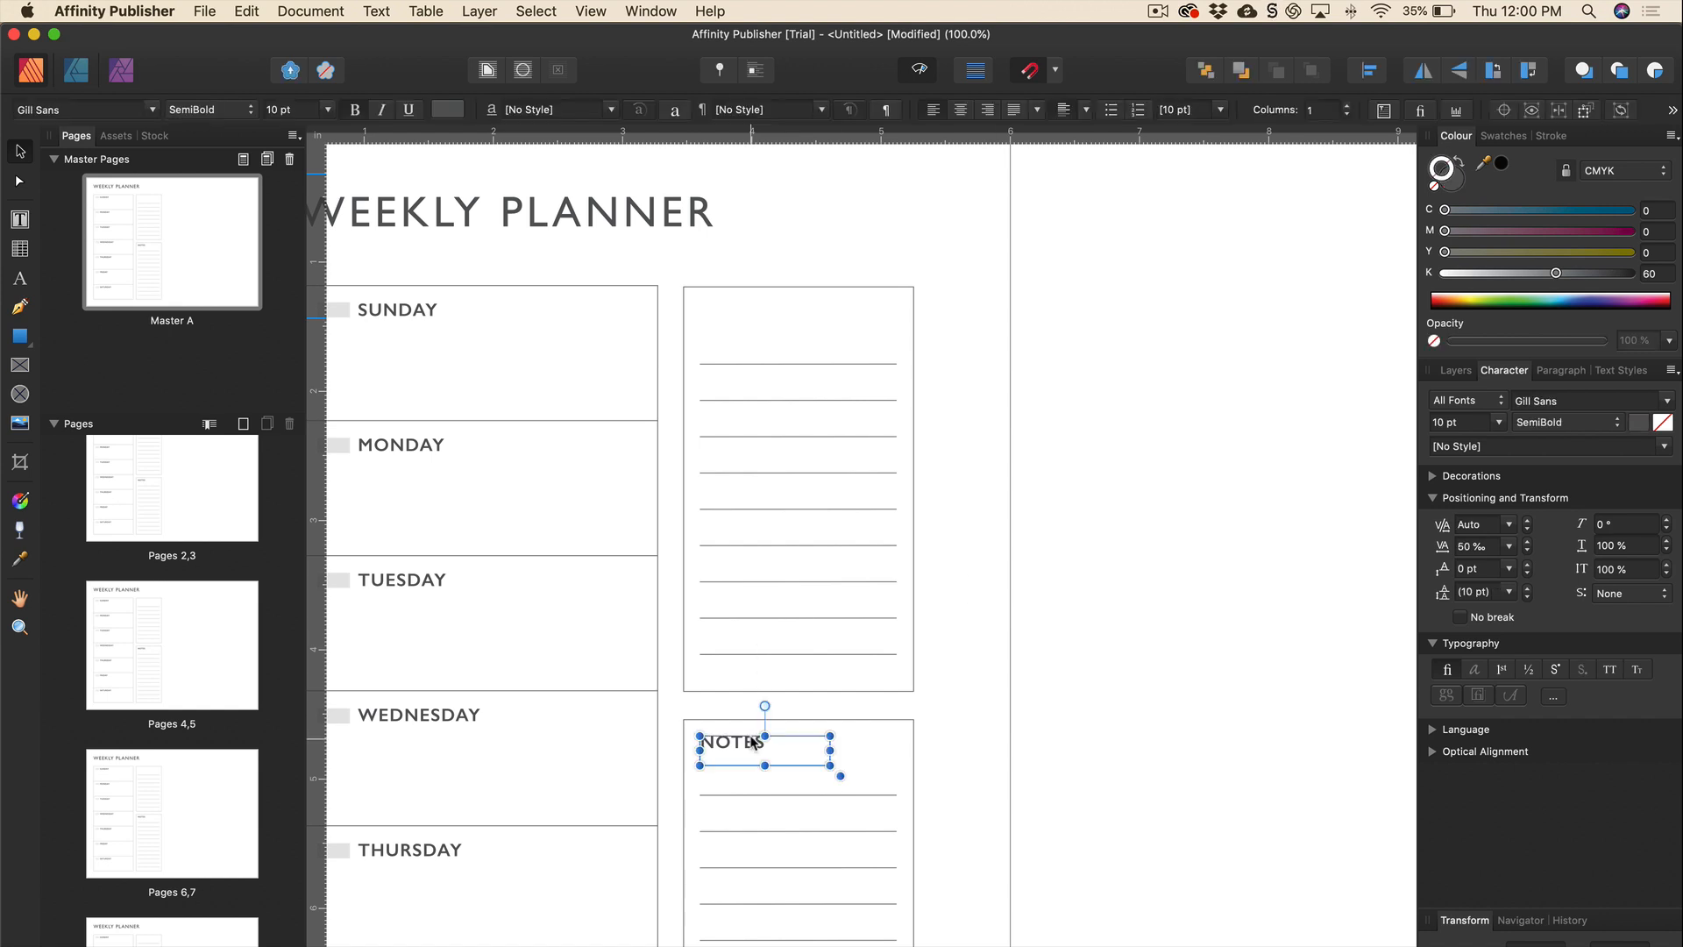
left_click_drag(754, 742, 775, 308)
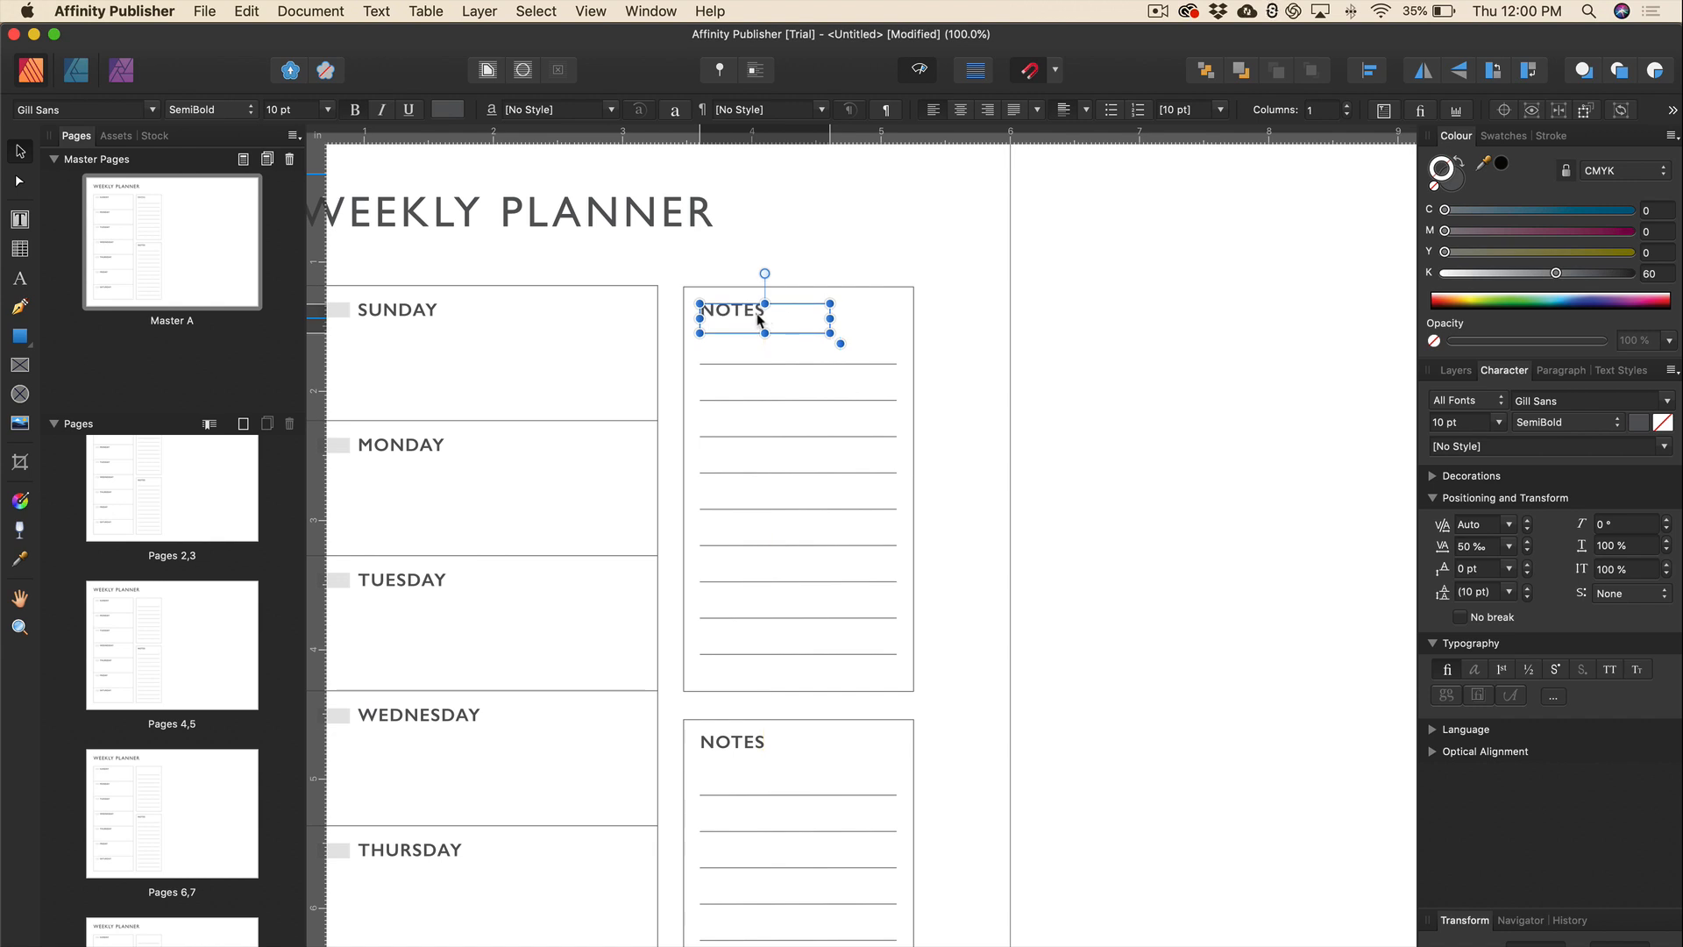
double_click(741, 315)
type("TO-DO")
key("Escape")
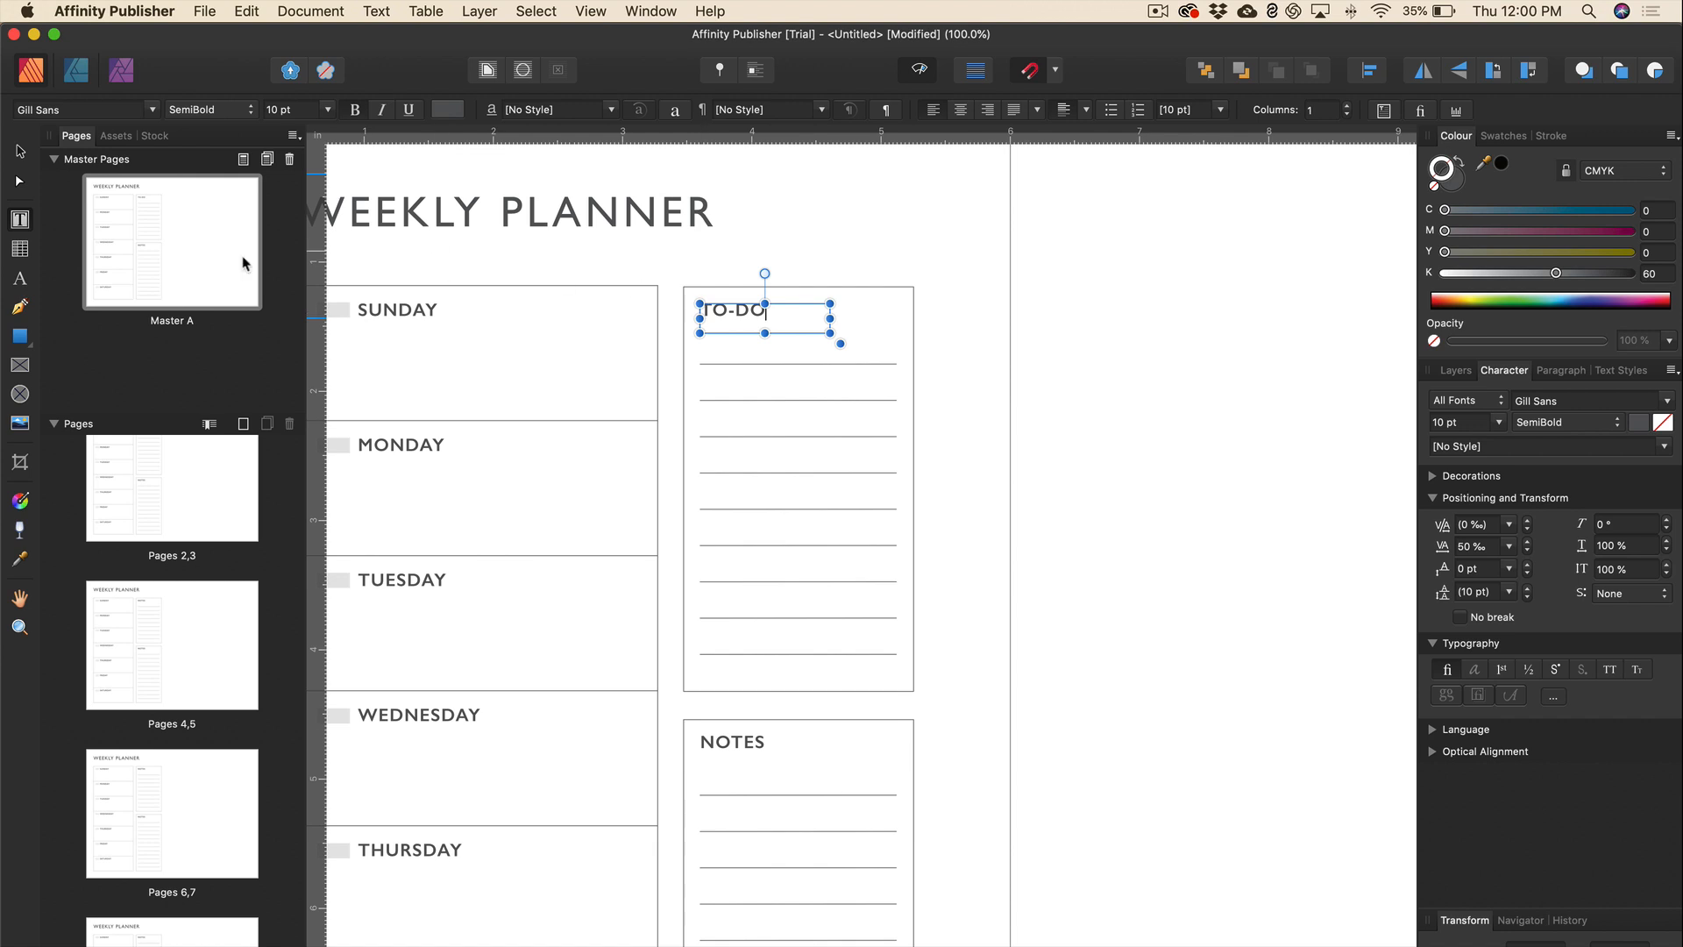
left_click(25, 152)
left_click(980, 440)
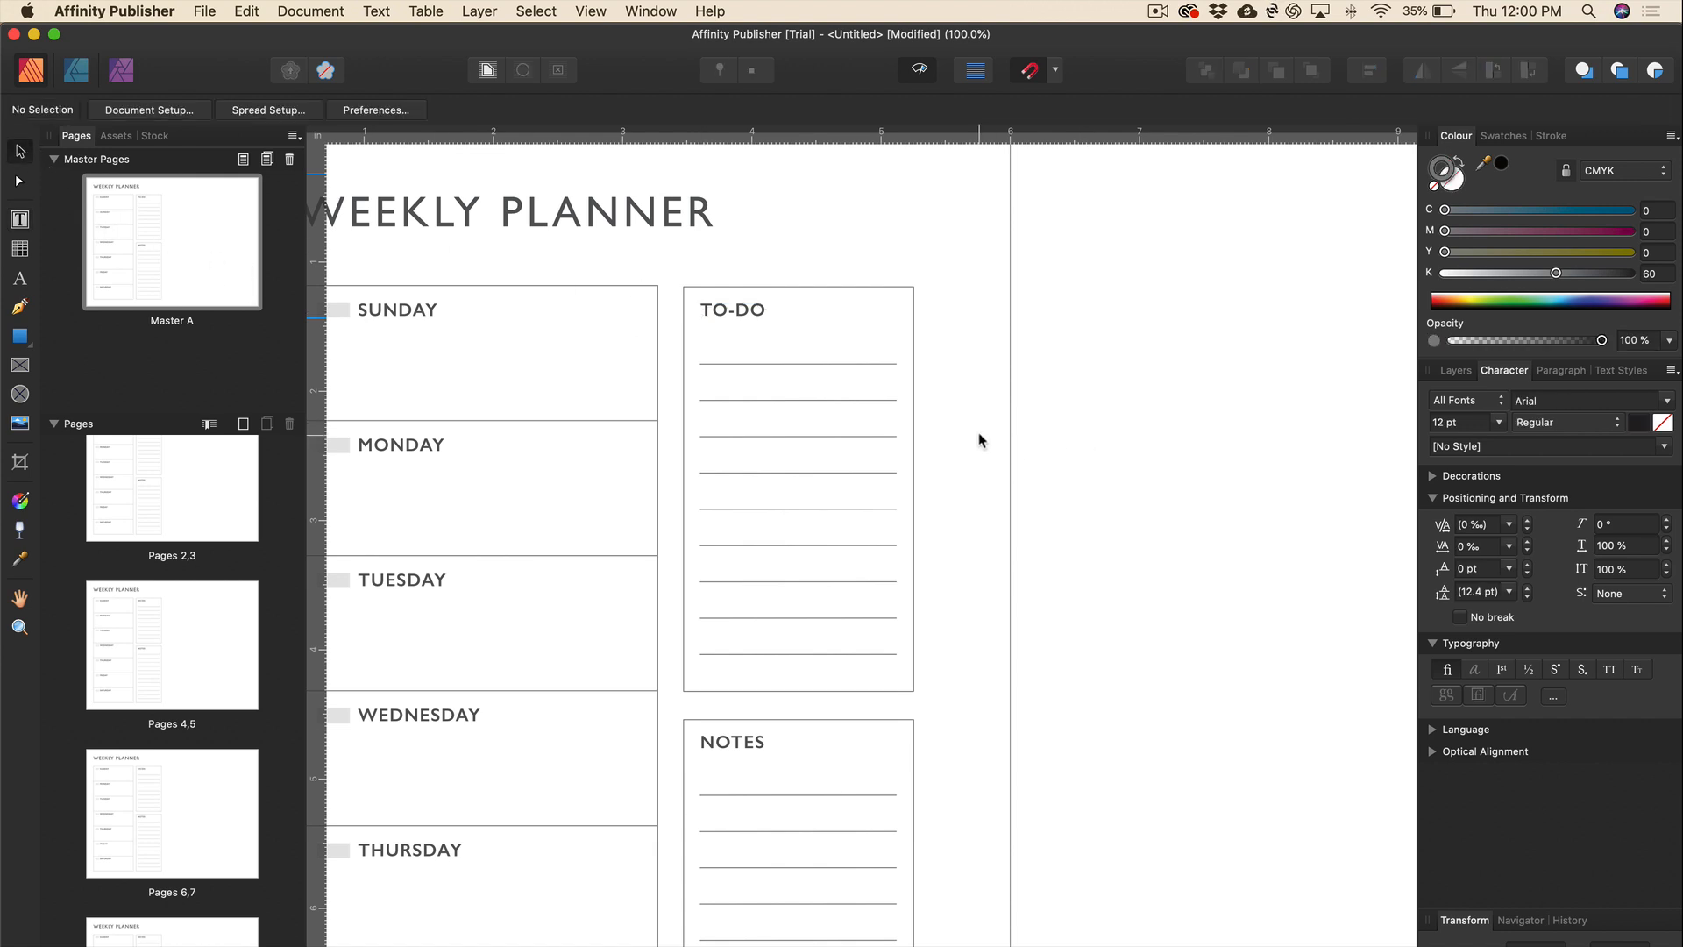
Shorten the TO-DO ruled lines from the left to leave room for checkboxes.
left_click_drag(697, 350, 908, 667)
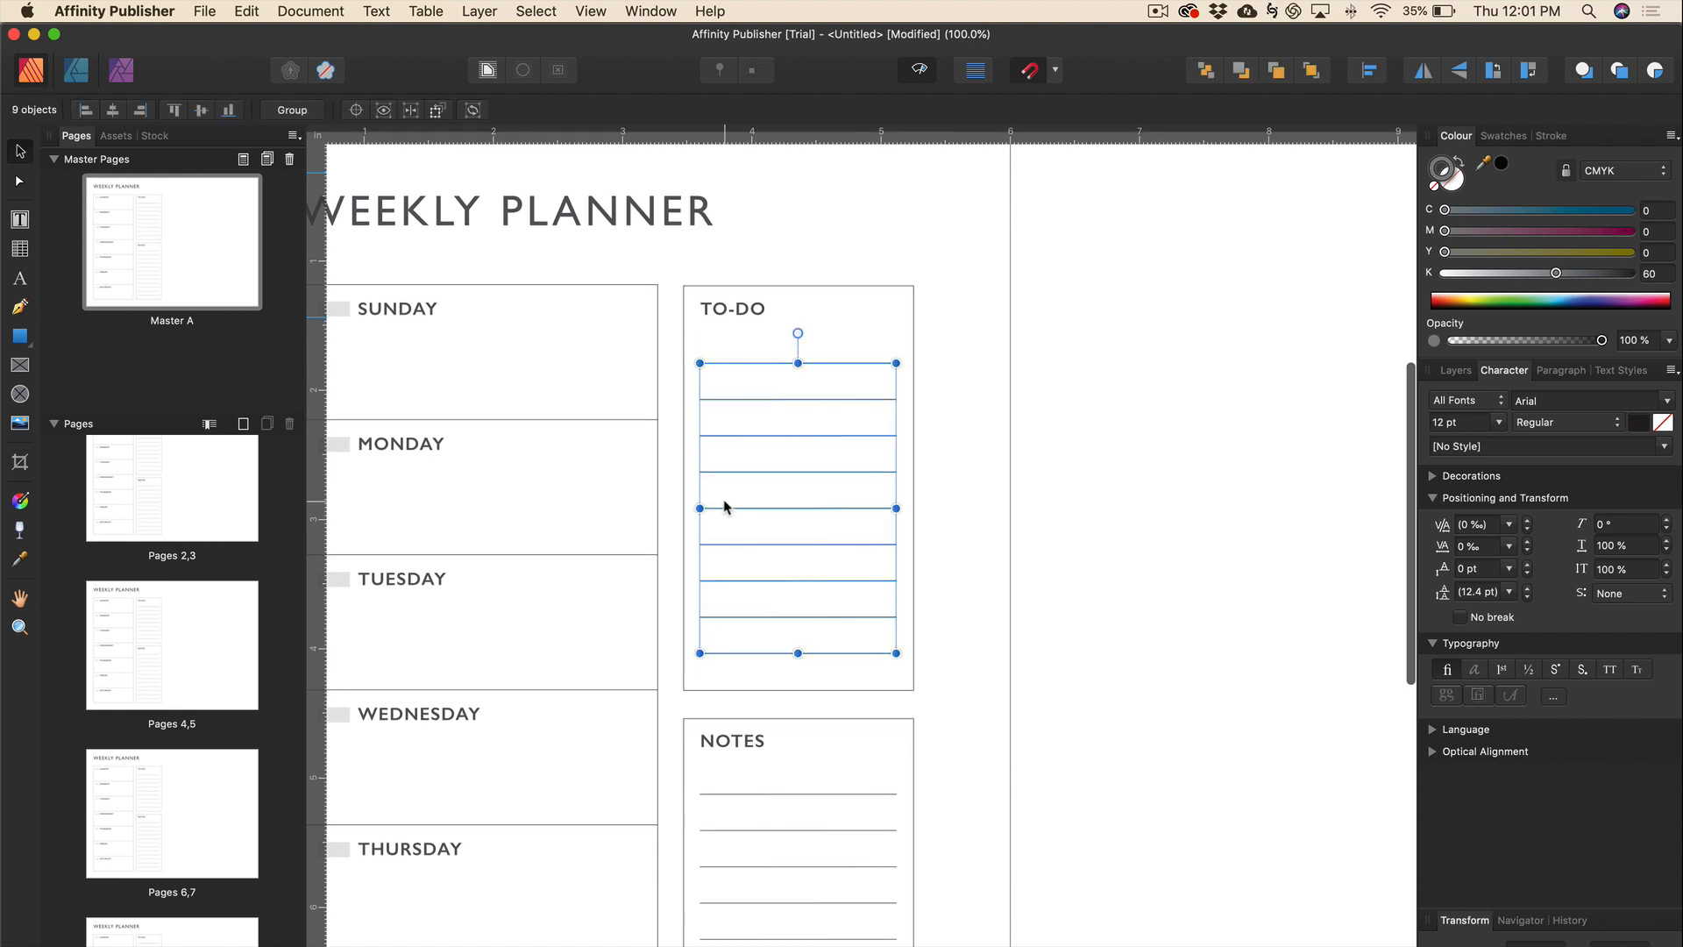
left_click_drag(699, 508, 733, 507)
left_click(935, 492)
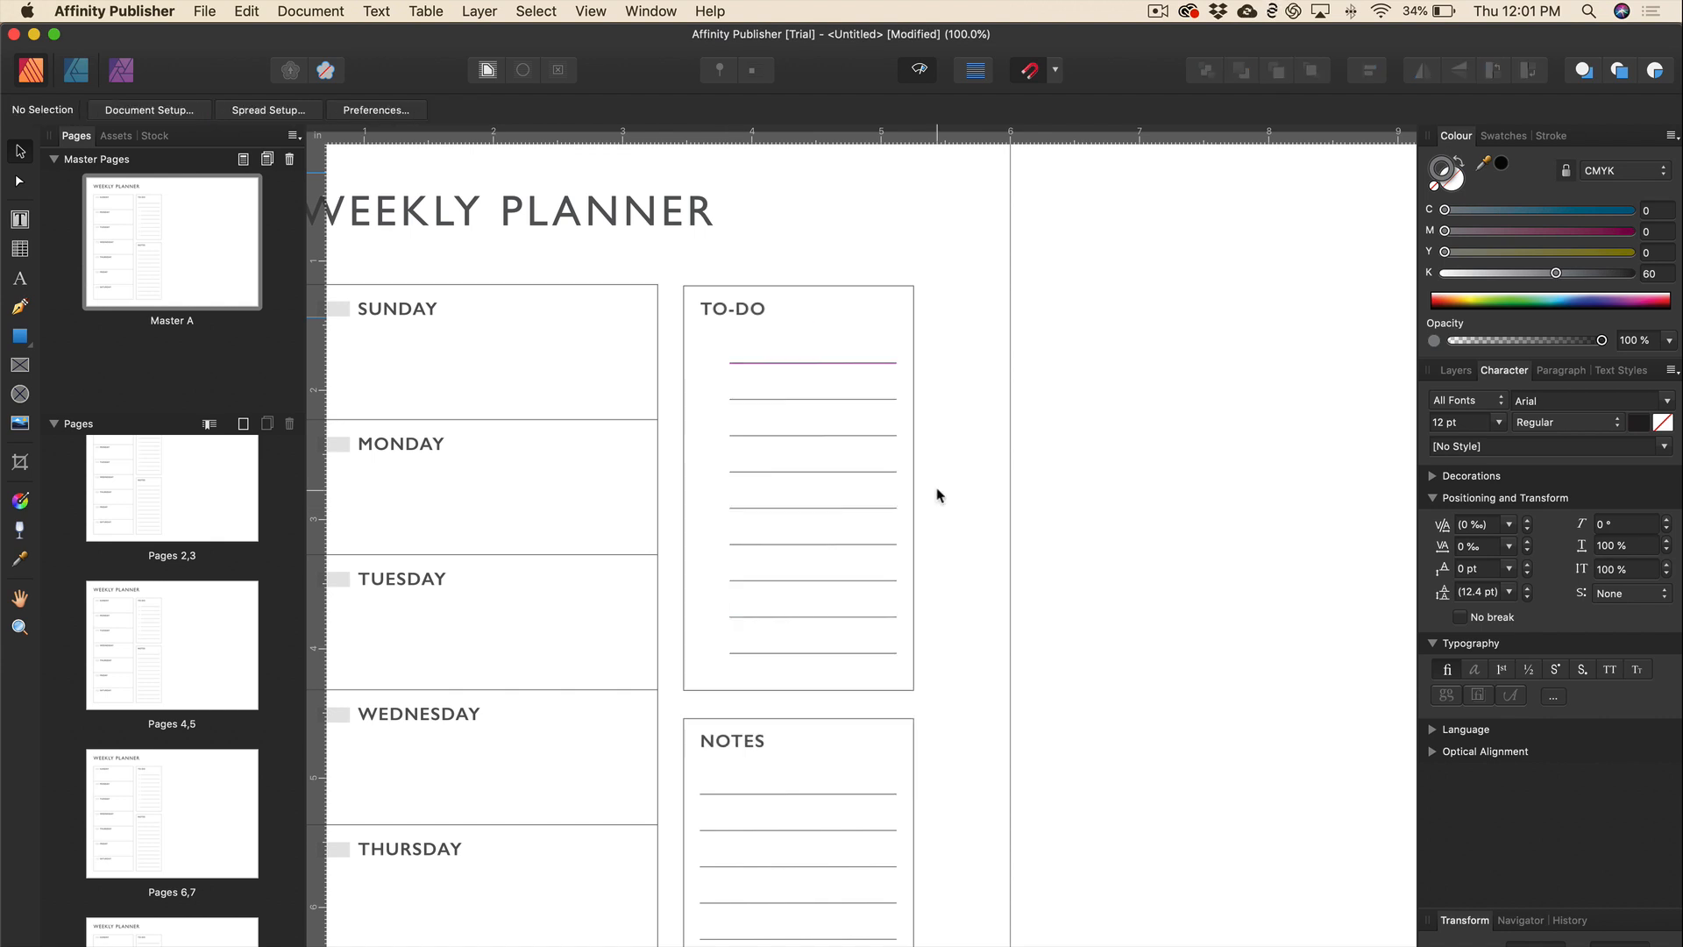
key("super+3")
scroll(808, 473, "up", 5)
scroll(807, 473, "left", 2)
scroll(807, 473, "up", 2)
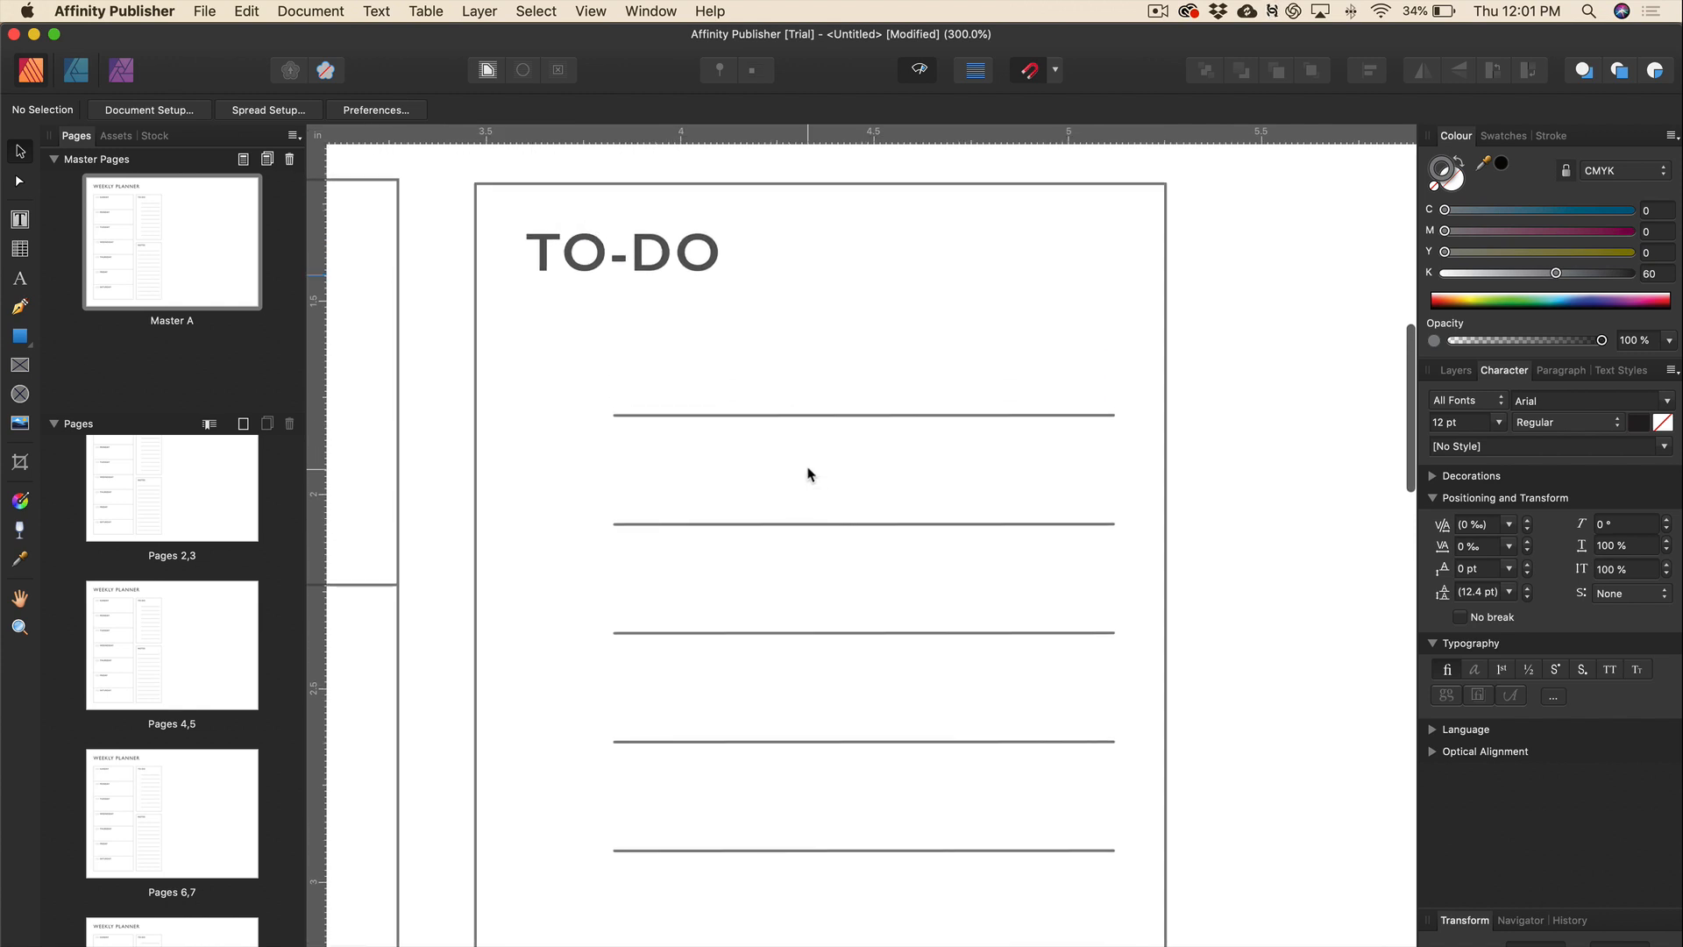
Draw a small grey-outlined square, about 0.2 in, at the first TO-DO line's start.
left_click(19, 338)
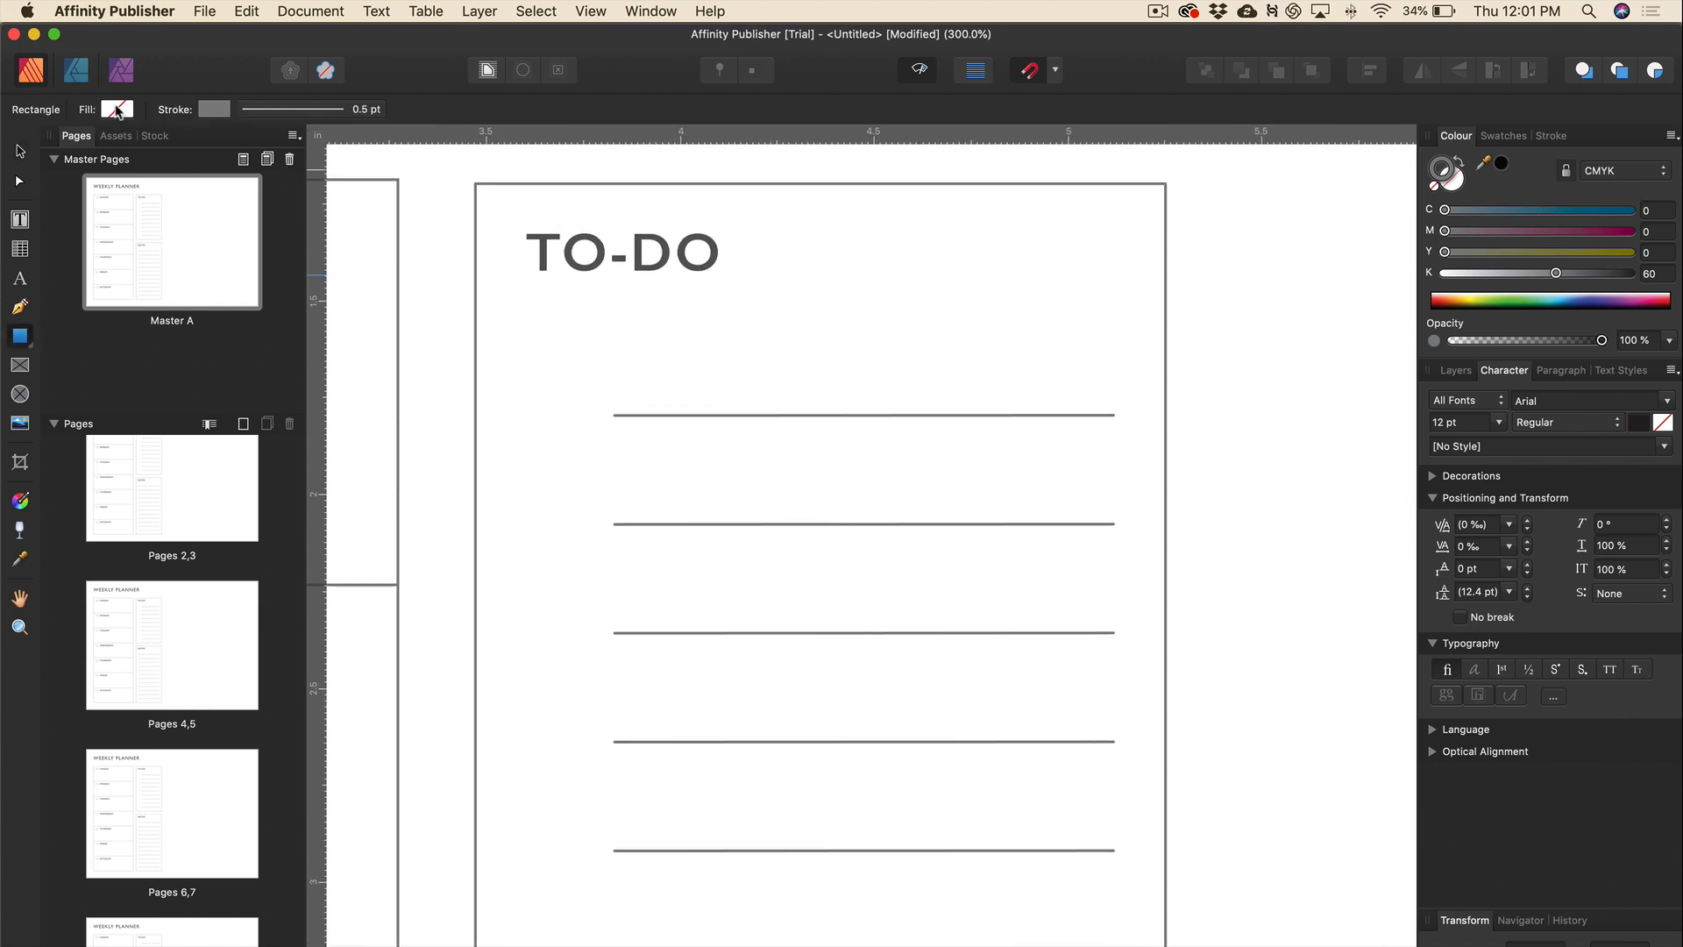
left_click(215, 111)
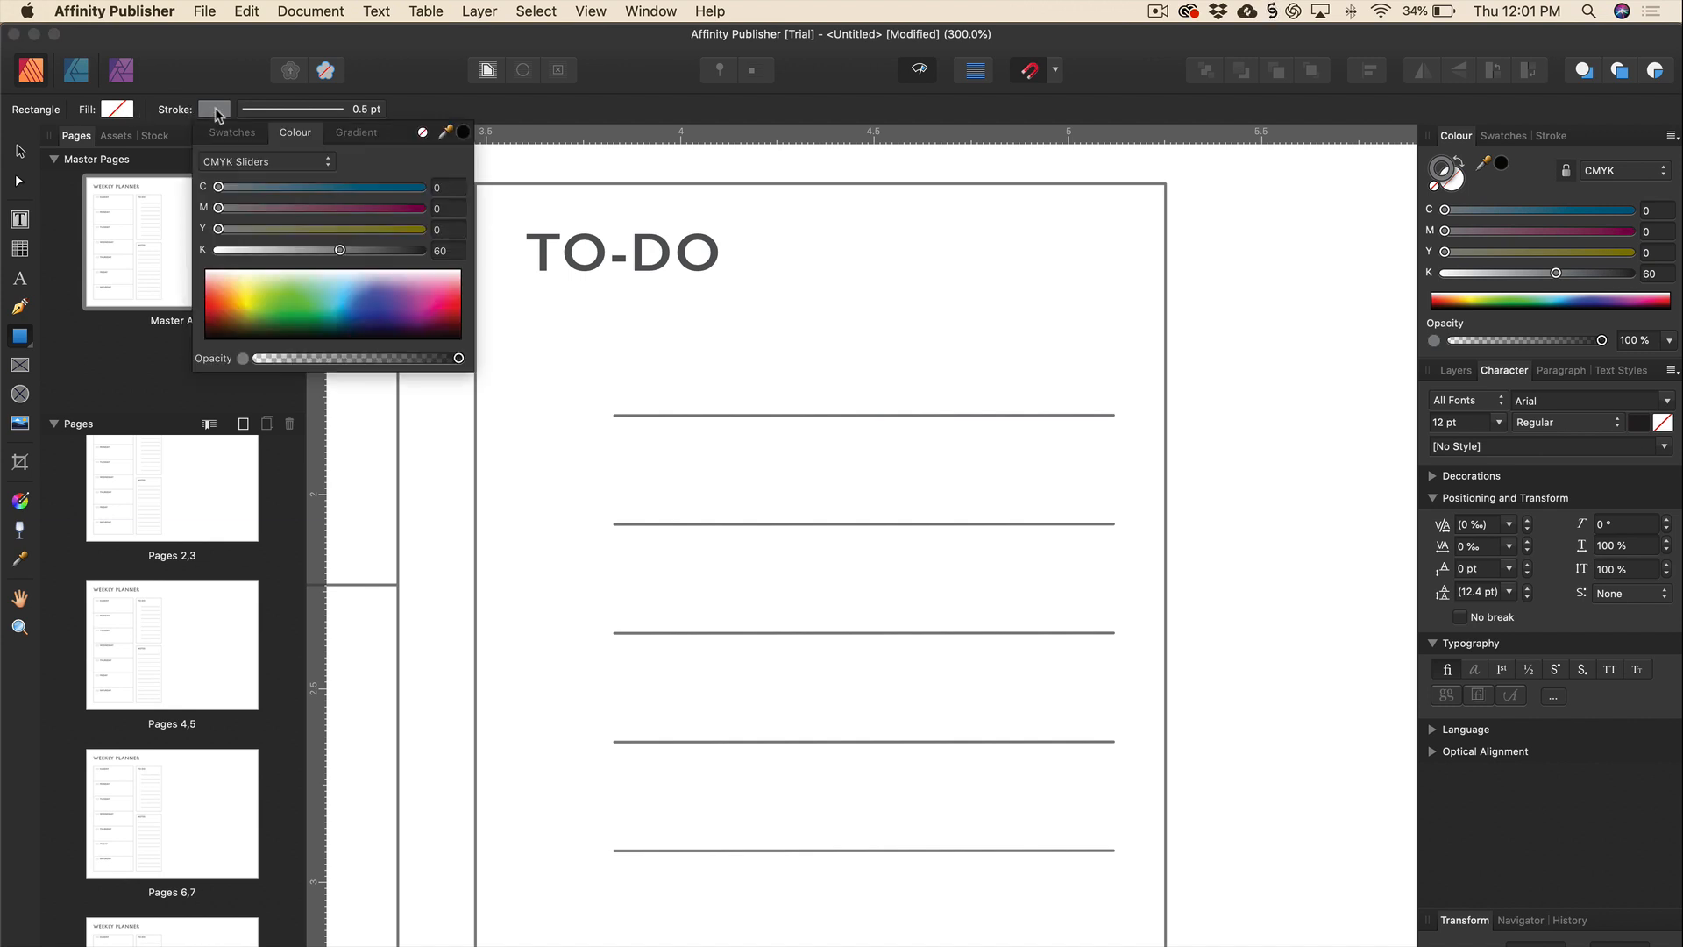
left_click(292, 108)
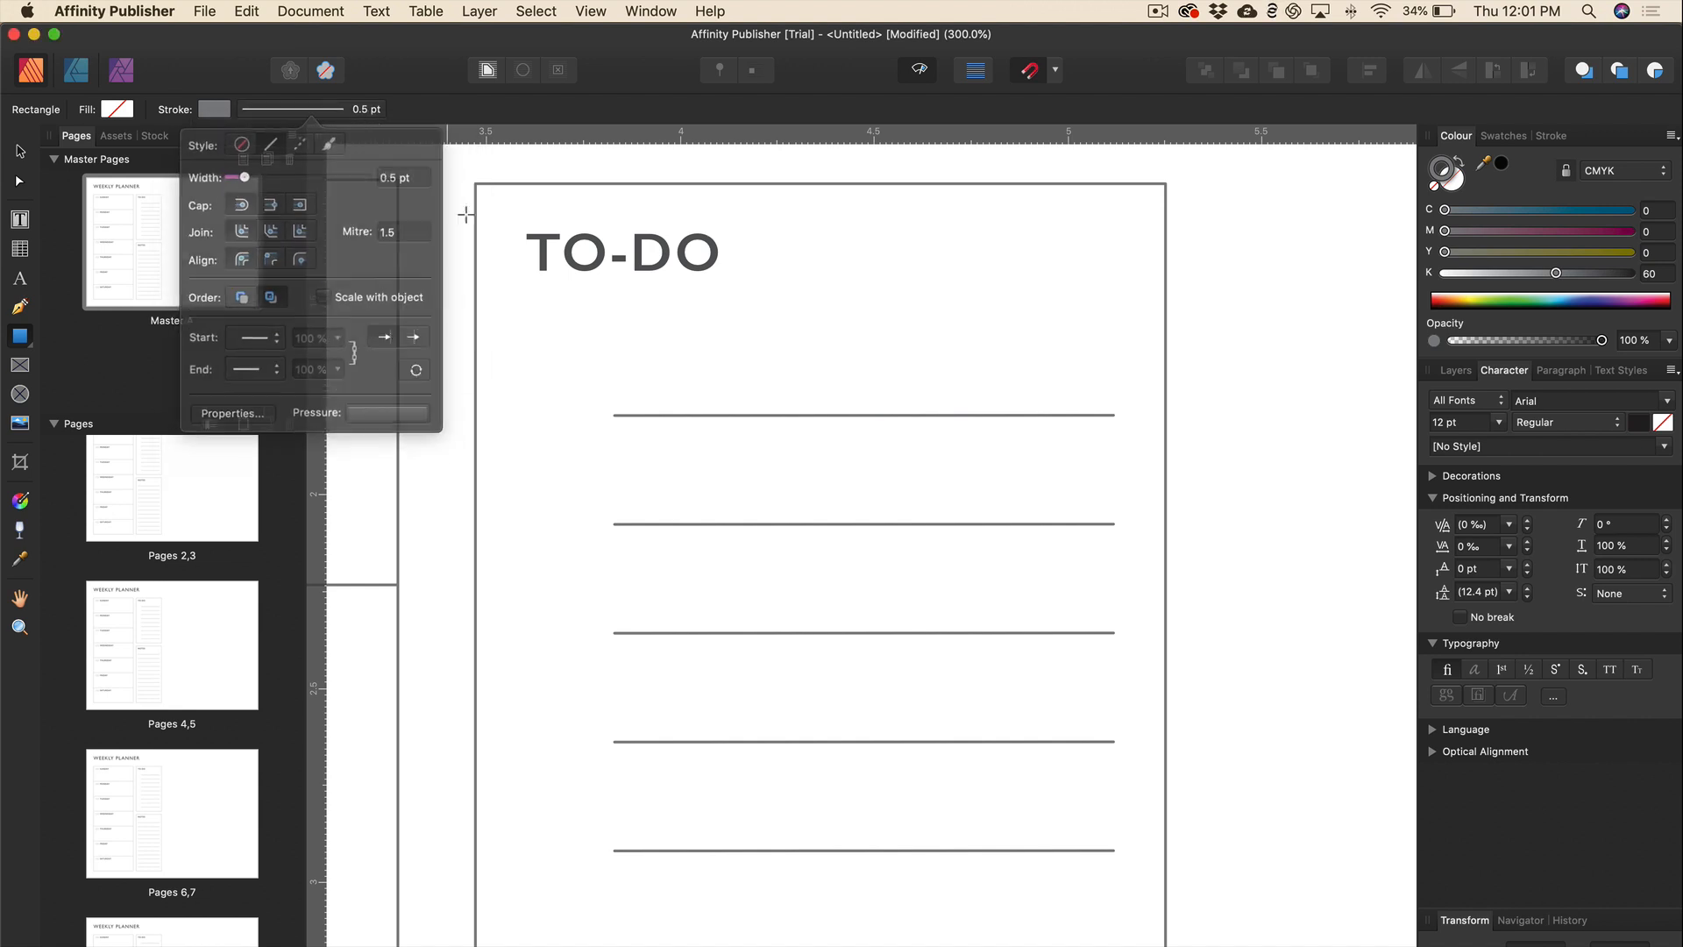
left_click(594, 415)
mouse_move(593, 415)
left_mouse_down()
mouse_move(514, 339)
mouse_move(551, 401)
mouse_move(499, 327)
mouse_move(556, 378)
mouse_move(554, 399)
mouse_move(514, 323)
mouse_move(546, 368)
mouse_move(526, 347)
mouse_move(538, 363)
mouse_move(537, 301)
mouse_move(538, 336)
mouse_move(466, 342)
mouse_move(527, 313)
mouse_move(528, 338)
mouse_move(515, 333)
left_mouse_up()
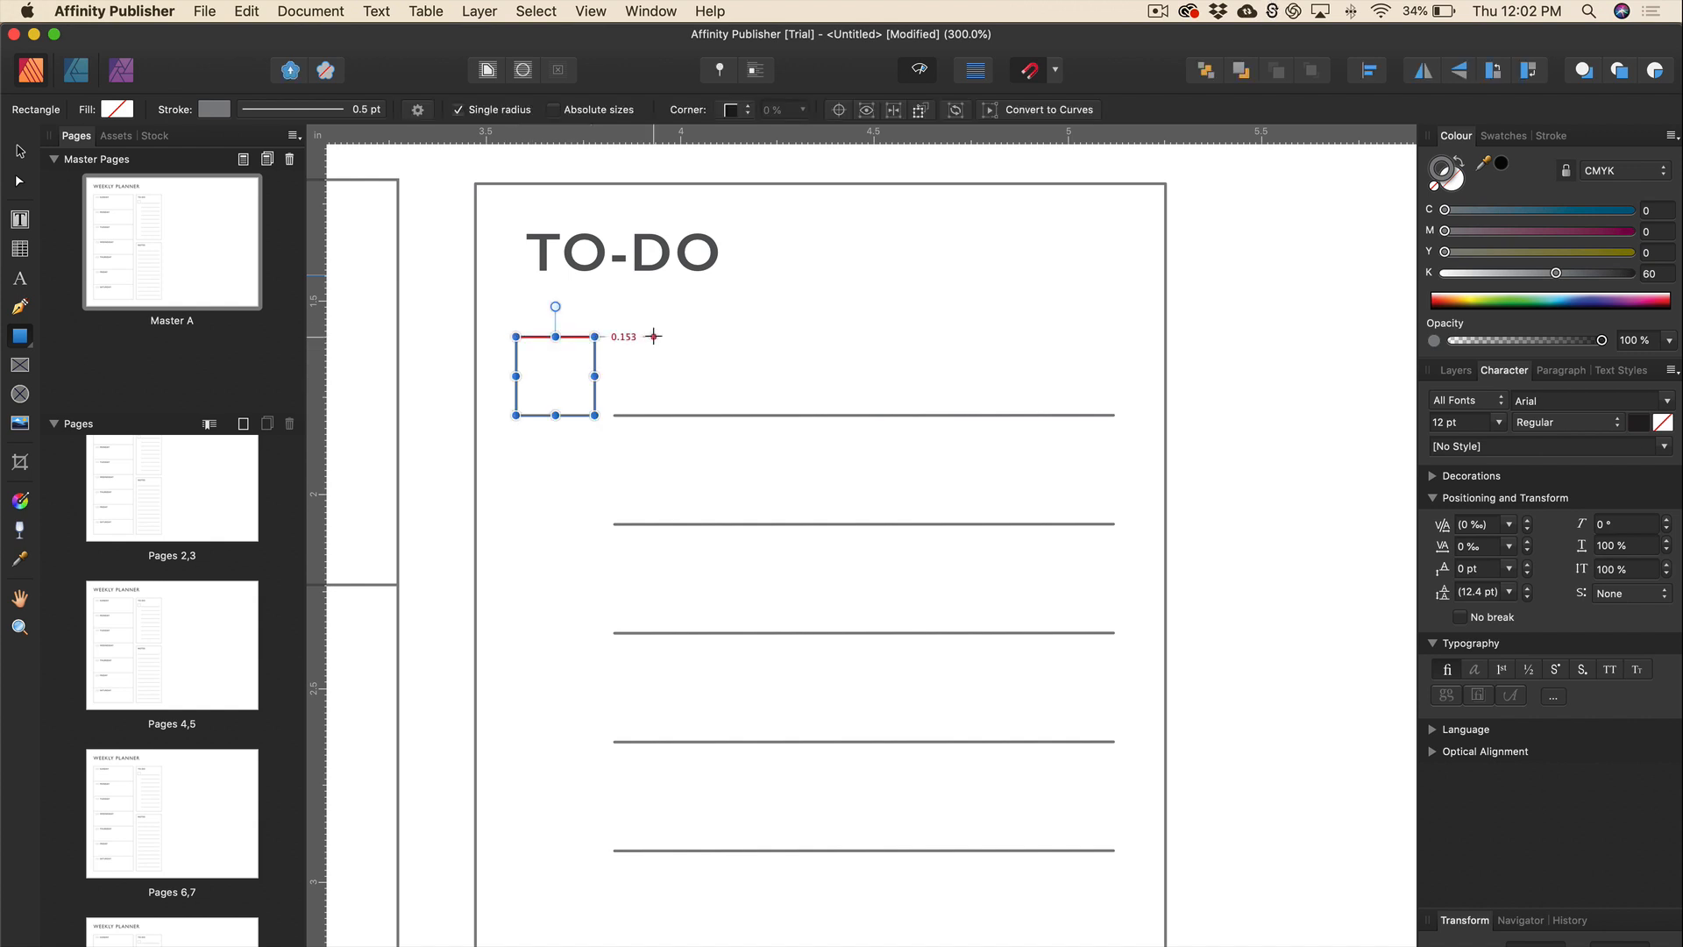
Duplicate the checkbox onto the second line, then copy the pair two lines lower.
key("super+1")
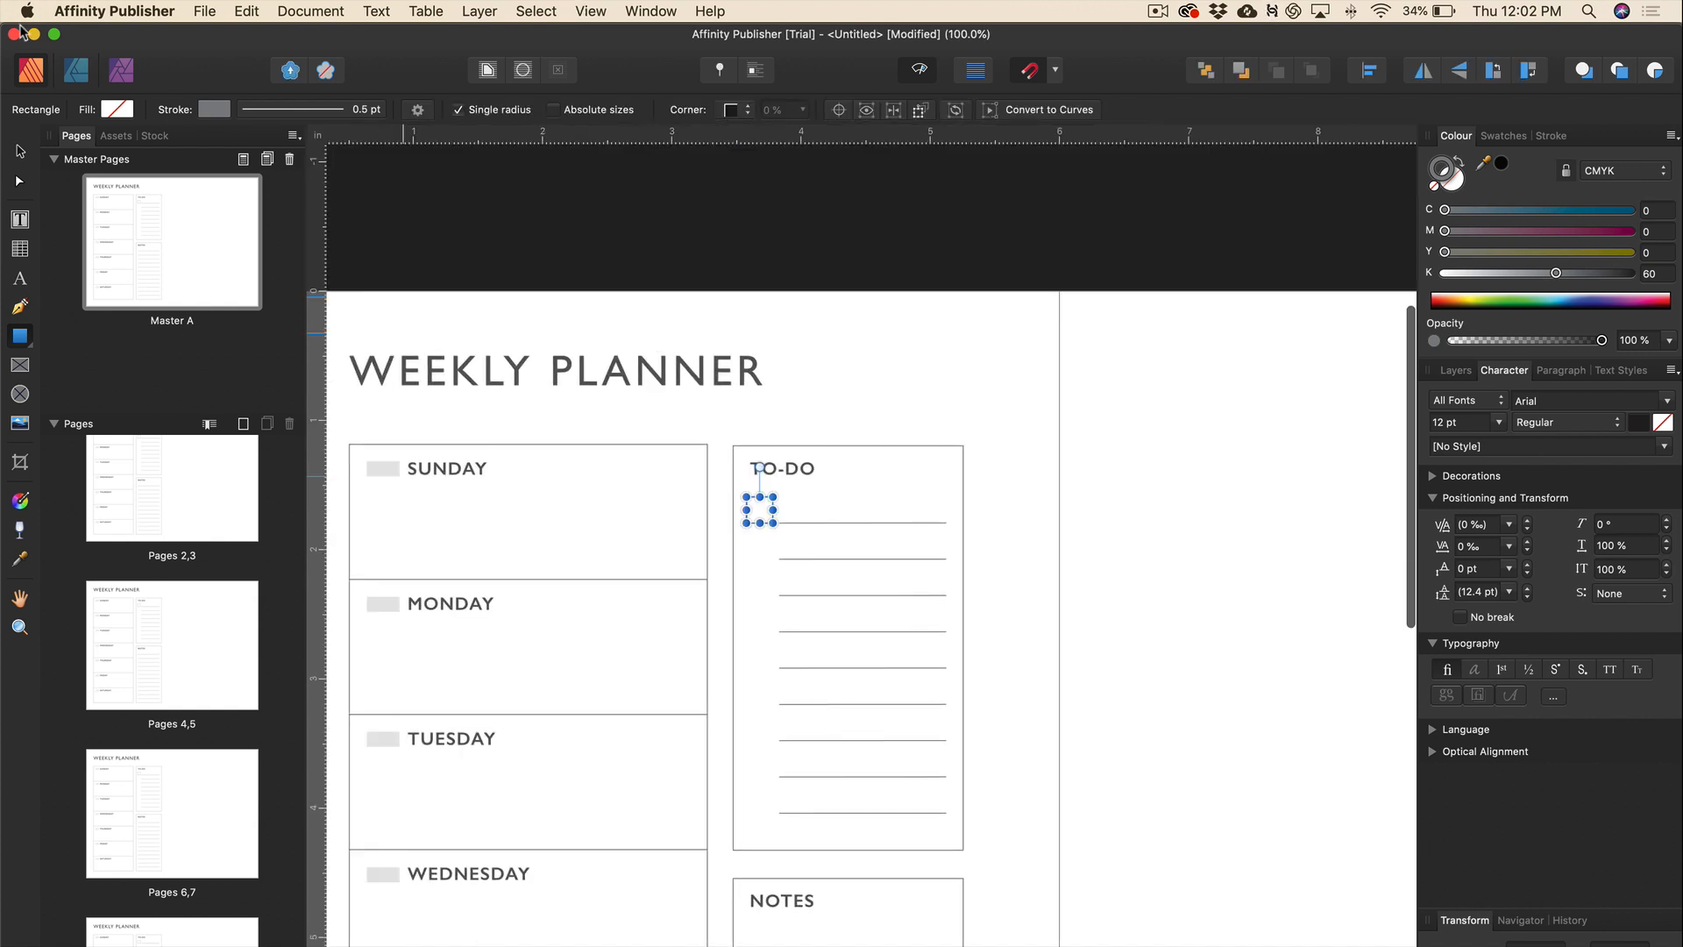
scroll(1092, 435, "down", 3)
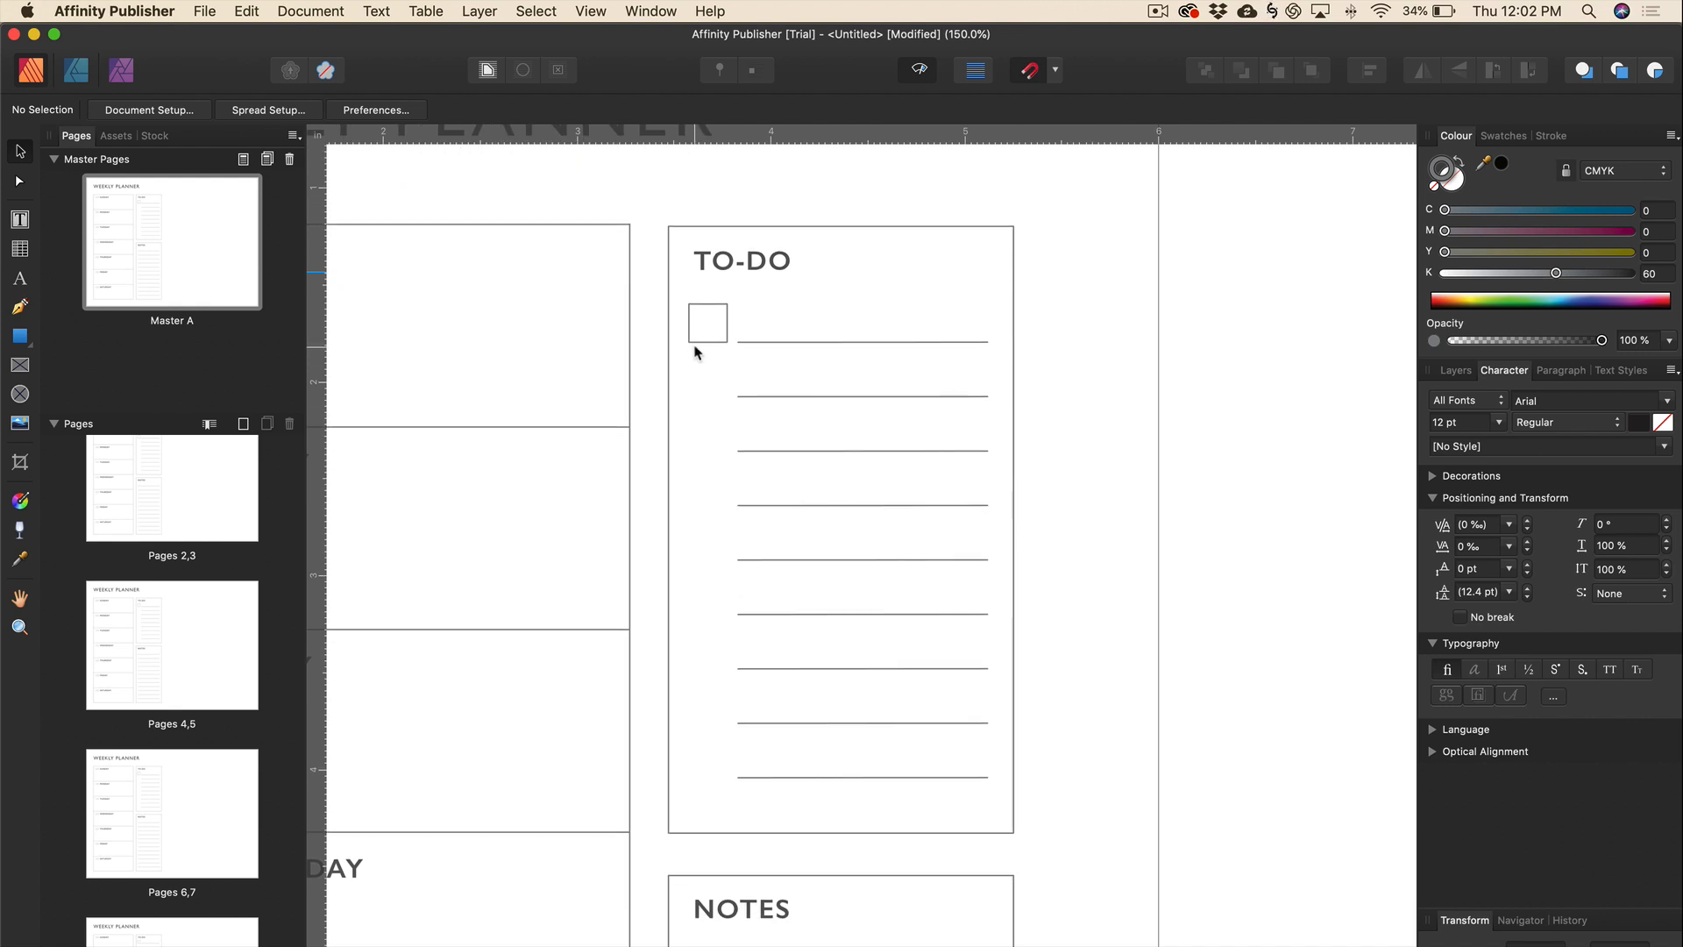
key("super+equal")
scroll(694, 352, "up", 2)
key("super+equal")
left_click(741, 342)
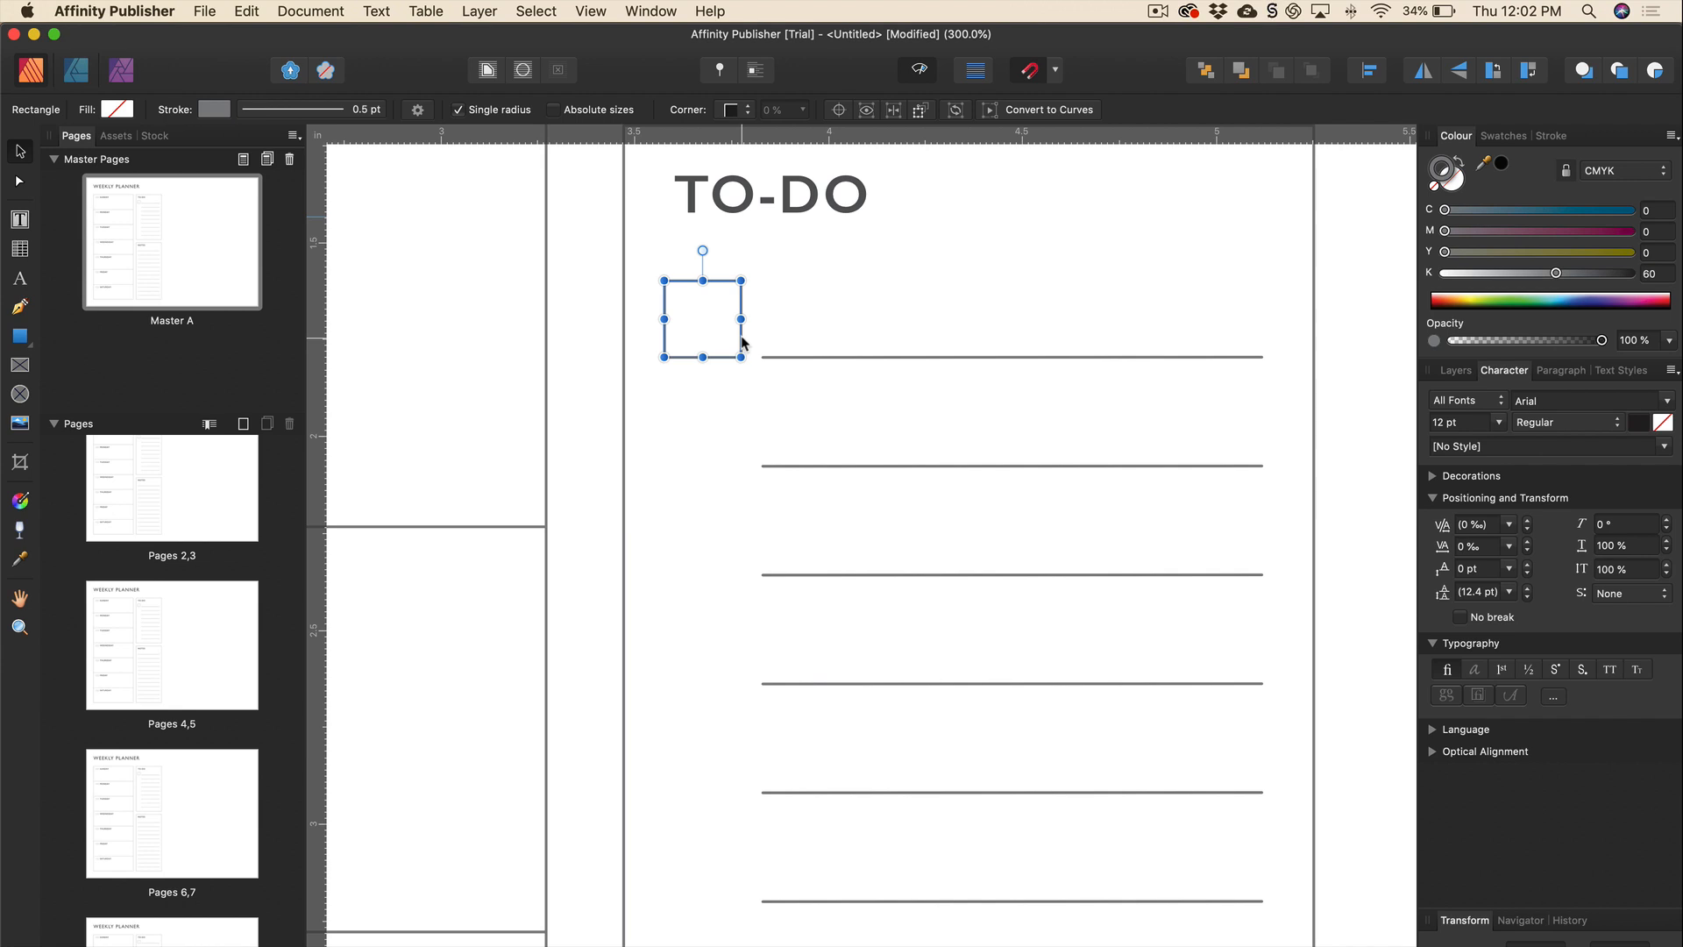
left_click_drag(740, 342, 741, 454)
scroll(740, 342, "down", 1)
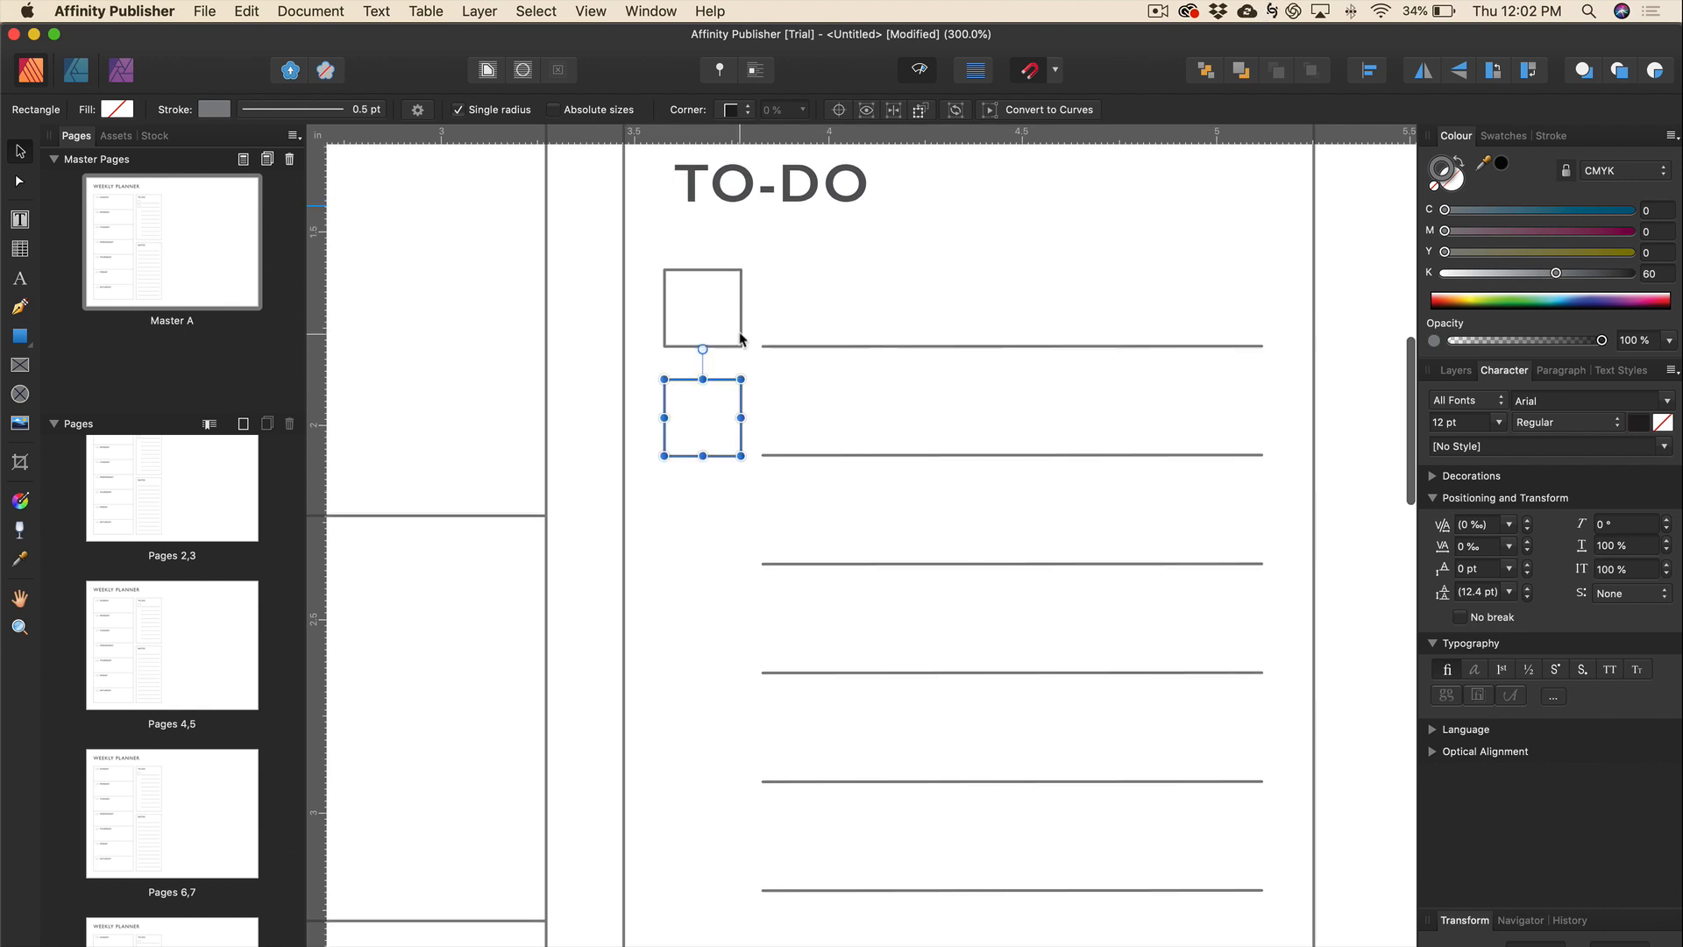
left_click(742, 319, "shift")
left_click_drag(741, 319, 726, 534)
Copy four checkboxes further down and add a final one on the last line, nine total.
left_click(736, 457, "shift")
left_click(725, 346, "shift")
scroll(725, 350, "down", 2)
left_click_drag(726, 210, 727, 641)
scroll(727, 642, "down", 1)
scroll(731, 640, "down", 10)
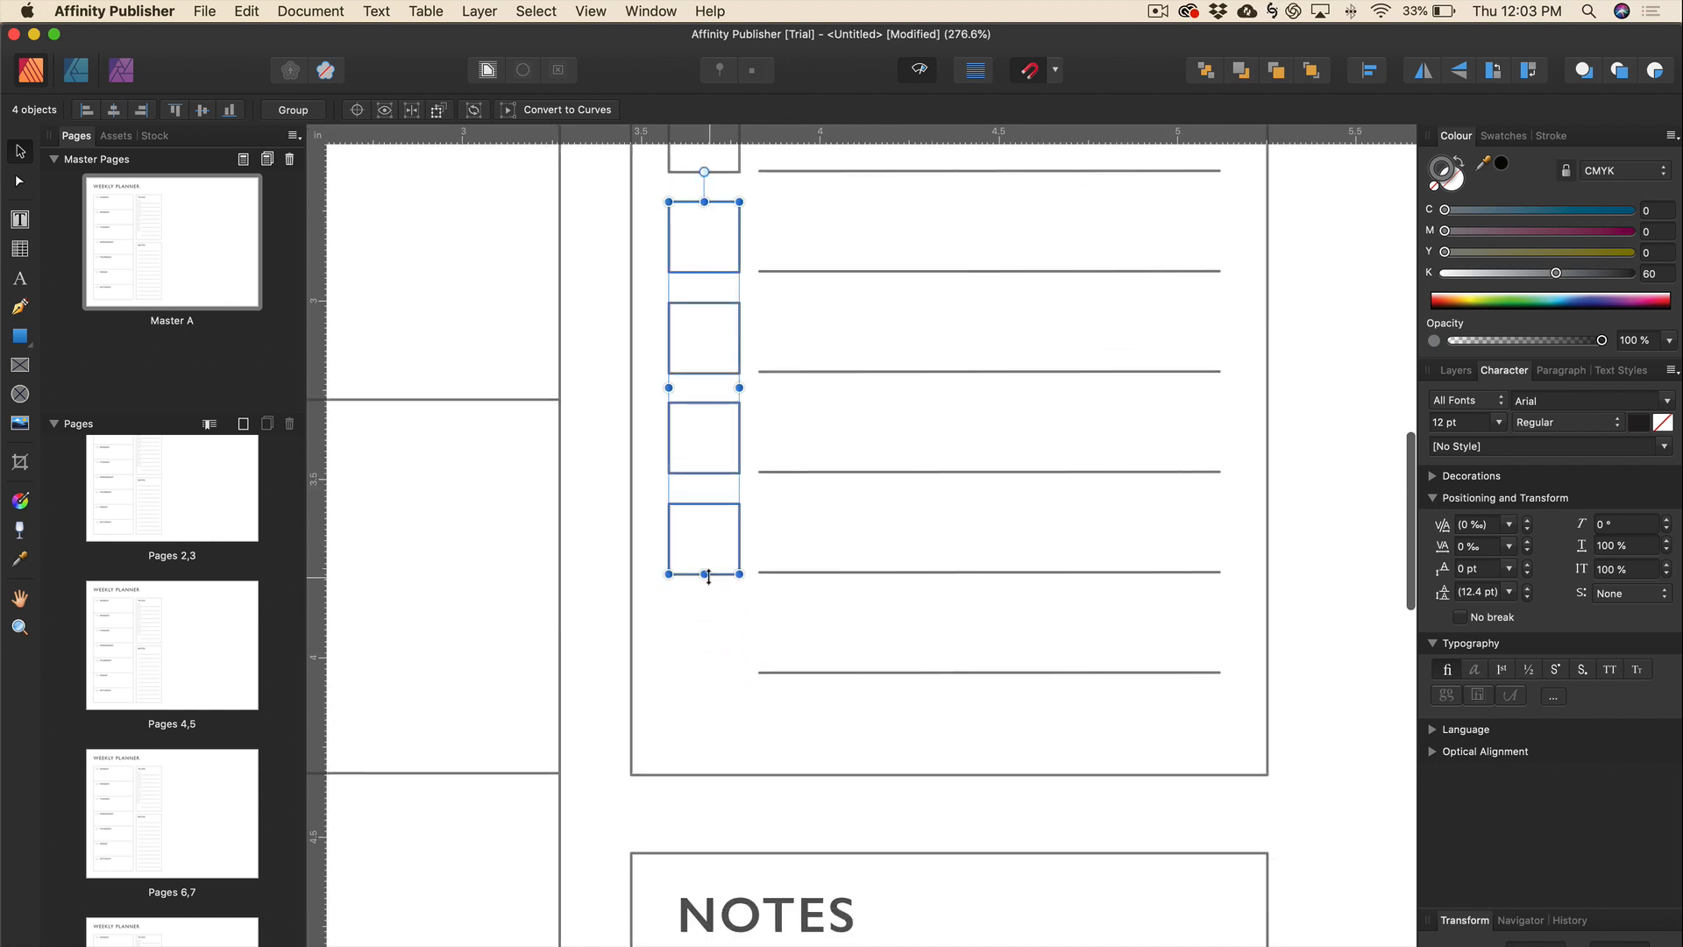
left_click(697, 611)
left_click(703, 573)
left_click_drag(703, 572, 703, 571)
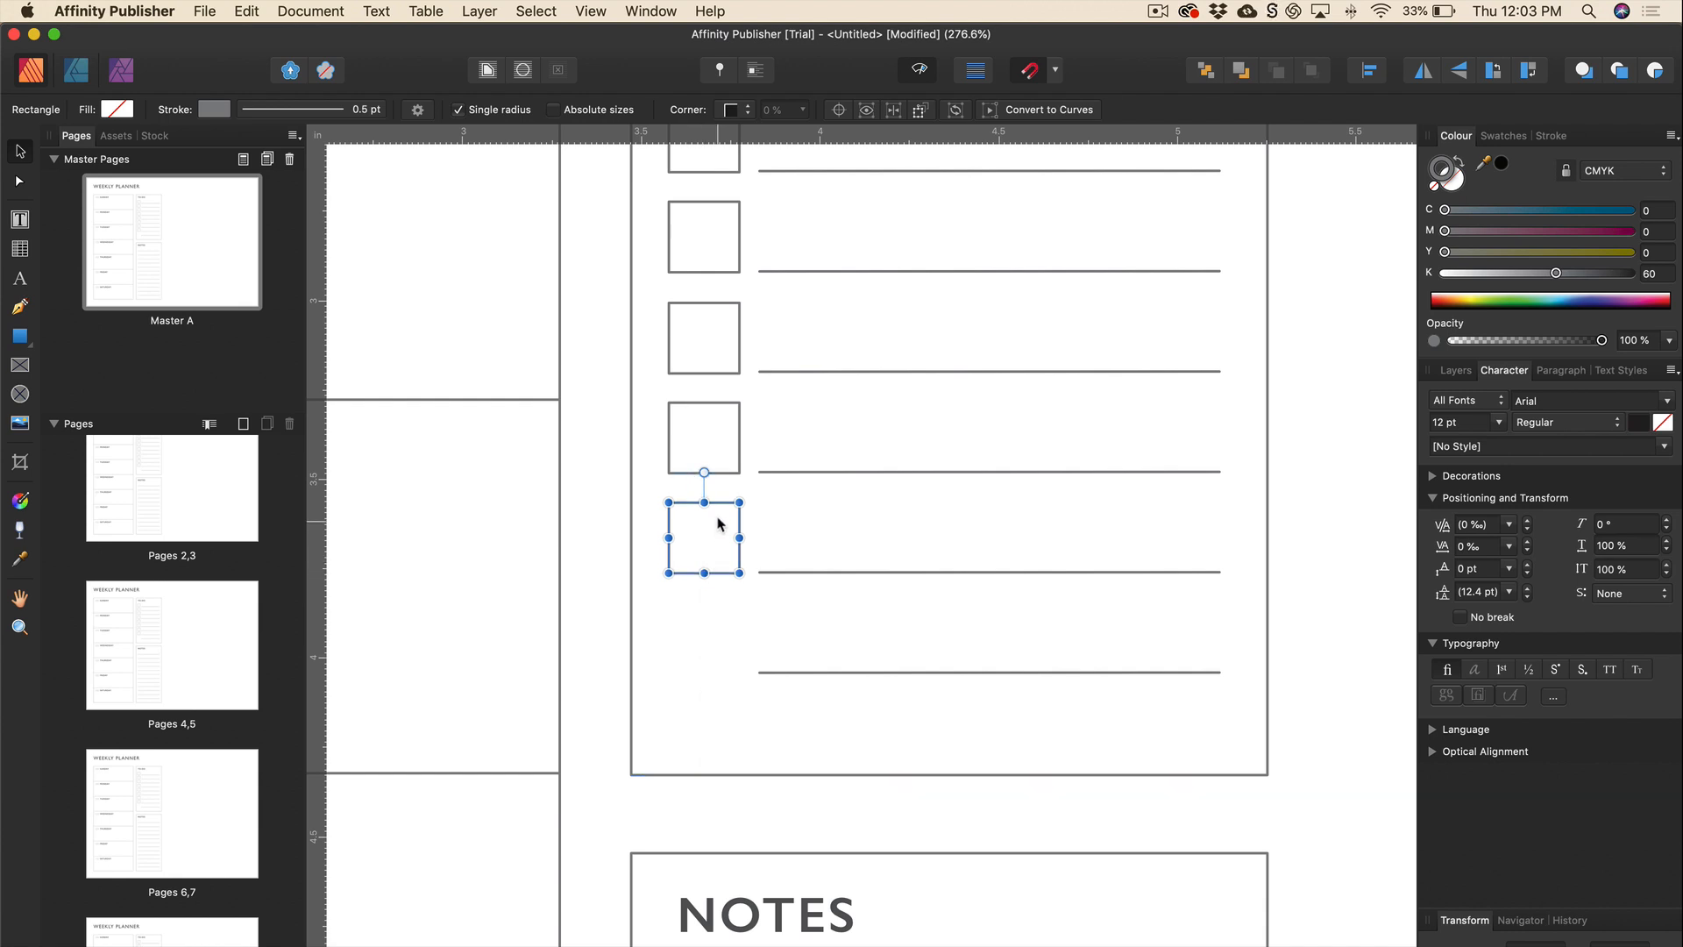
left_click_drag(723, 506, 726, 605)
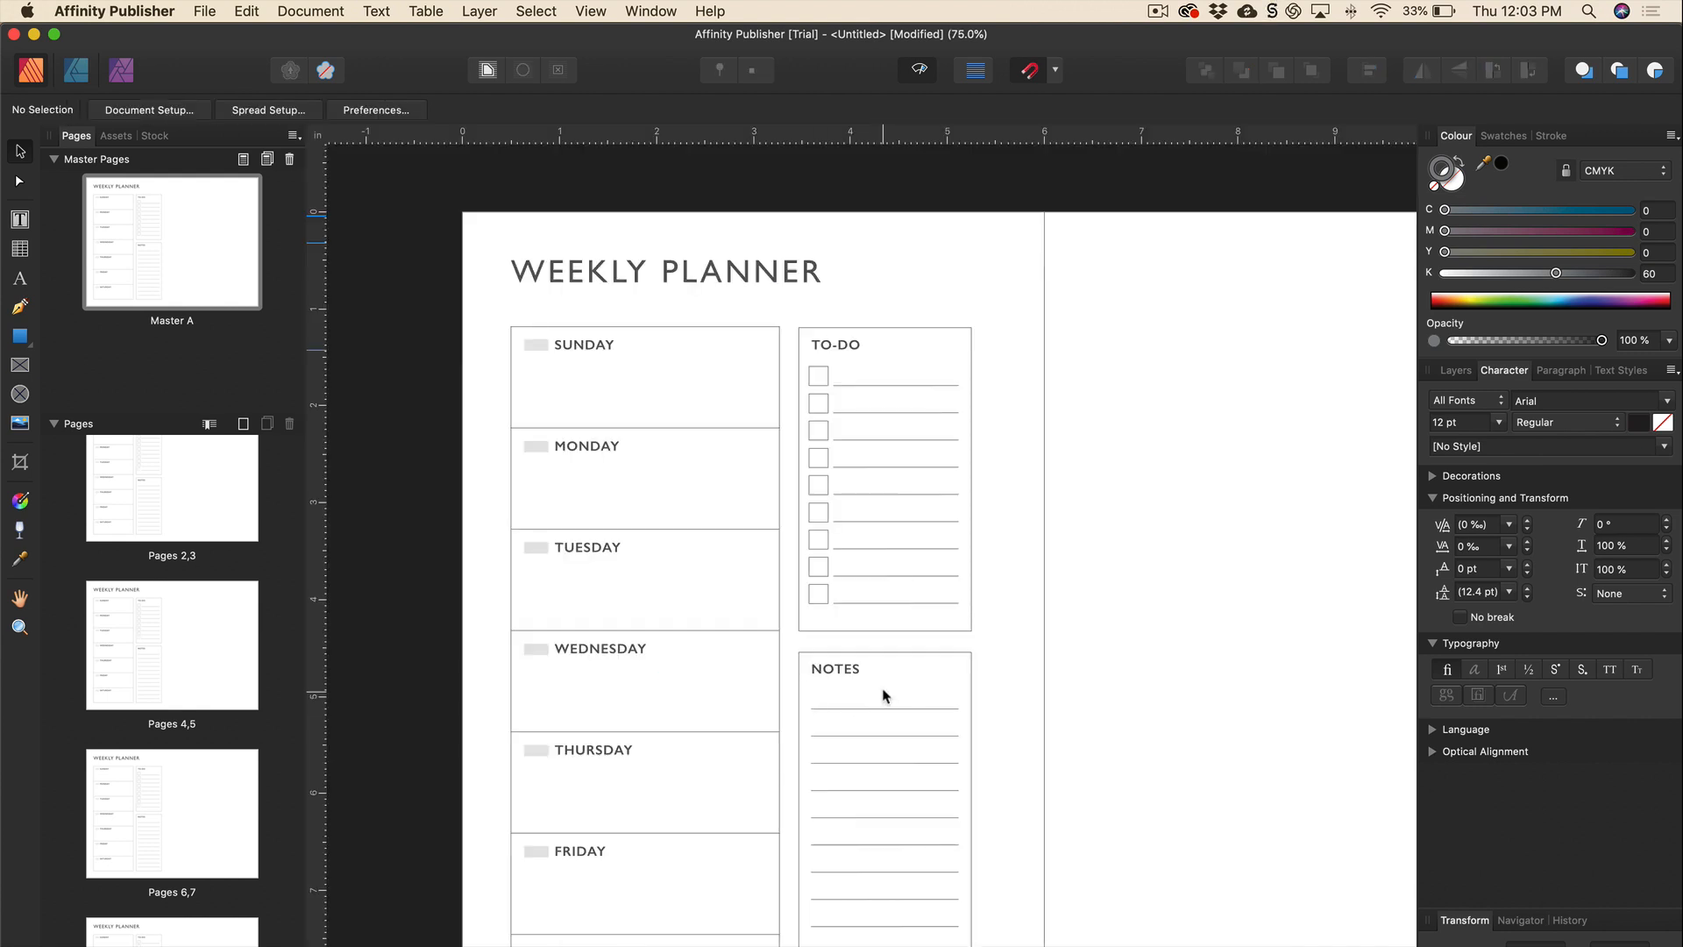
Paste a copy of the whole left-page planner layout and nudge it onto the right page.
scroll(1027, 553, "up", 1)
scroll(1028, 553, "down", 1)
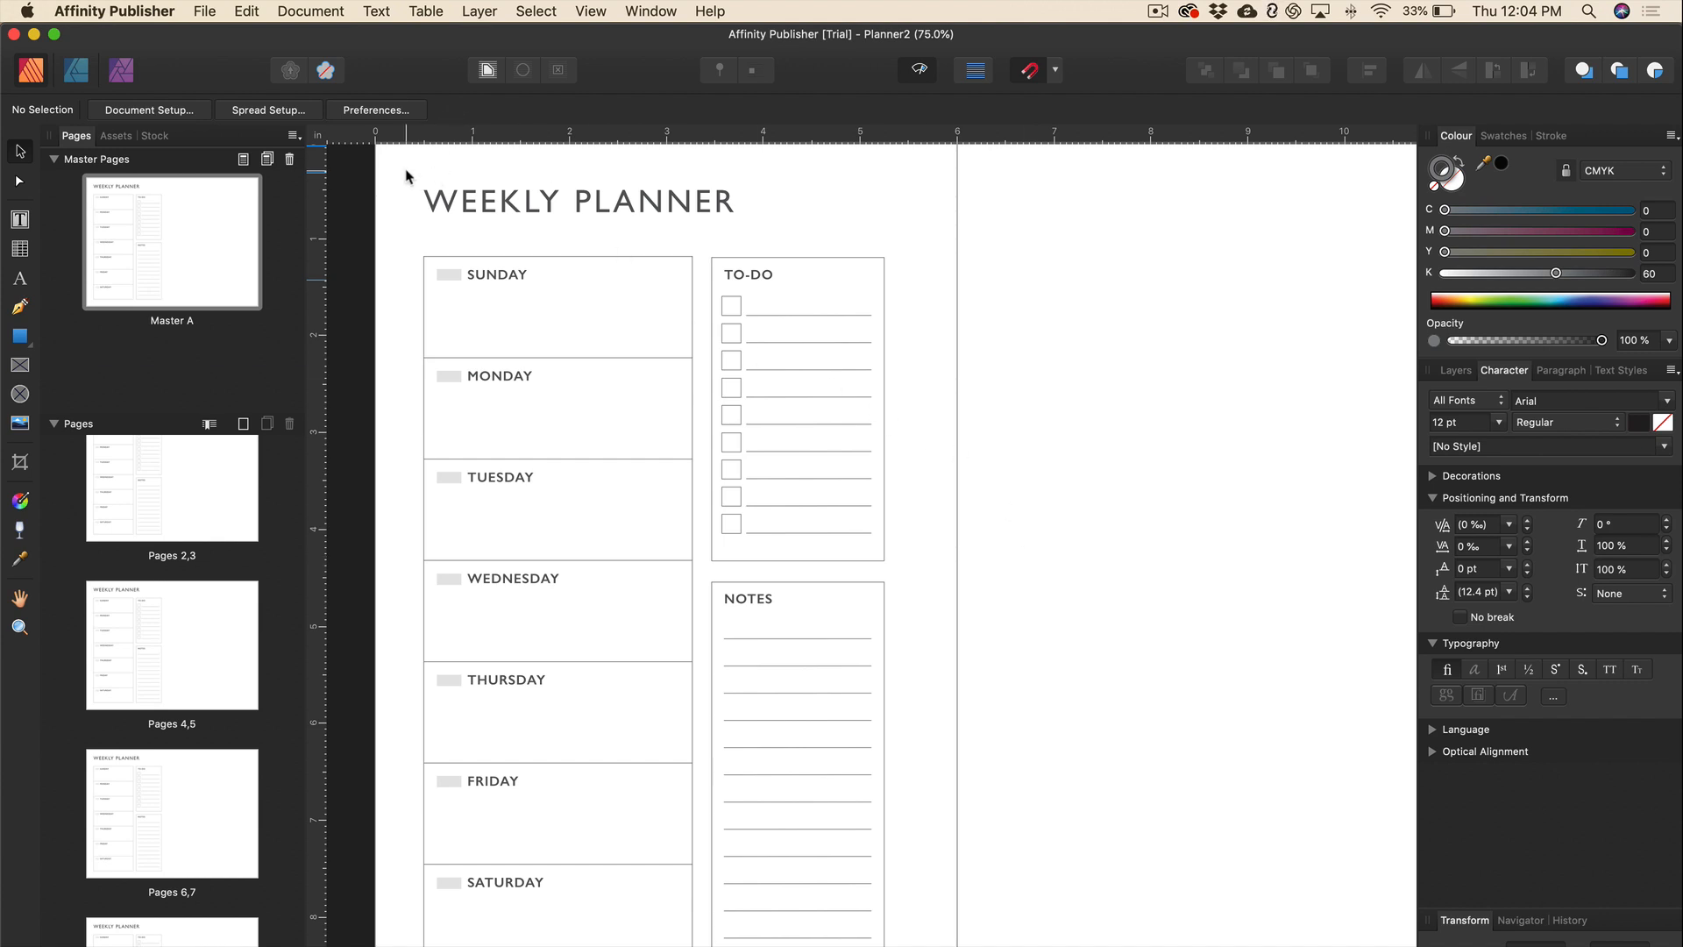
key("super+apostrophe")
left_click_drag(402, 187, 901, 940)
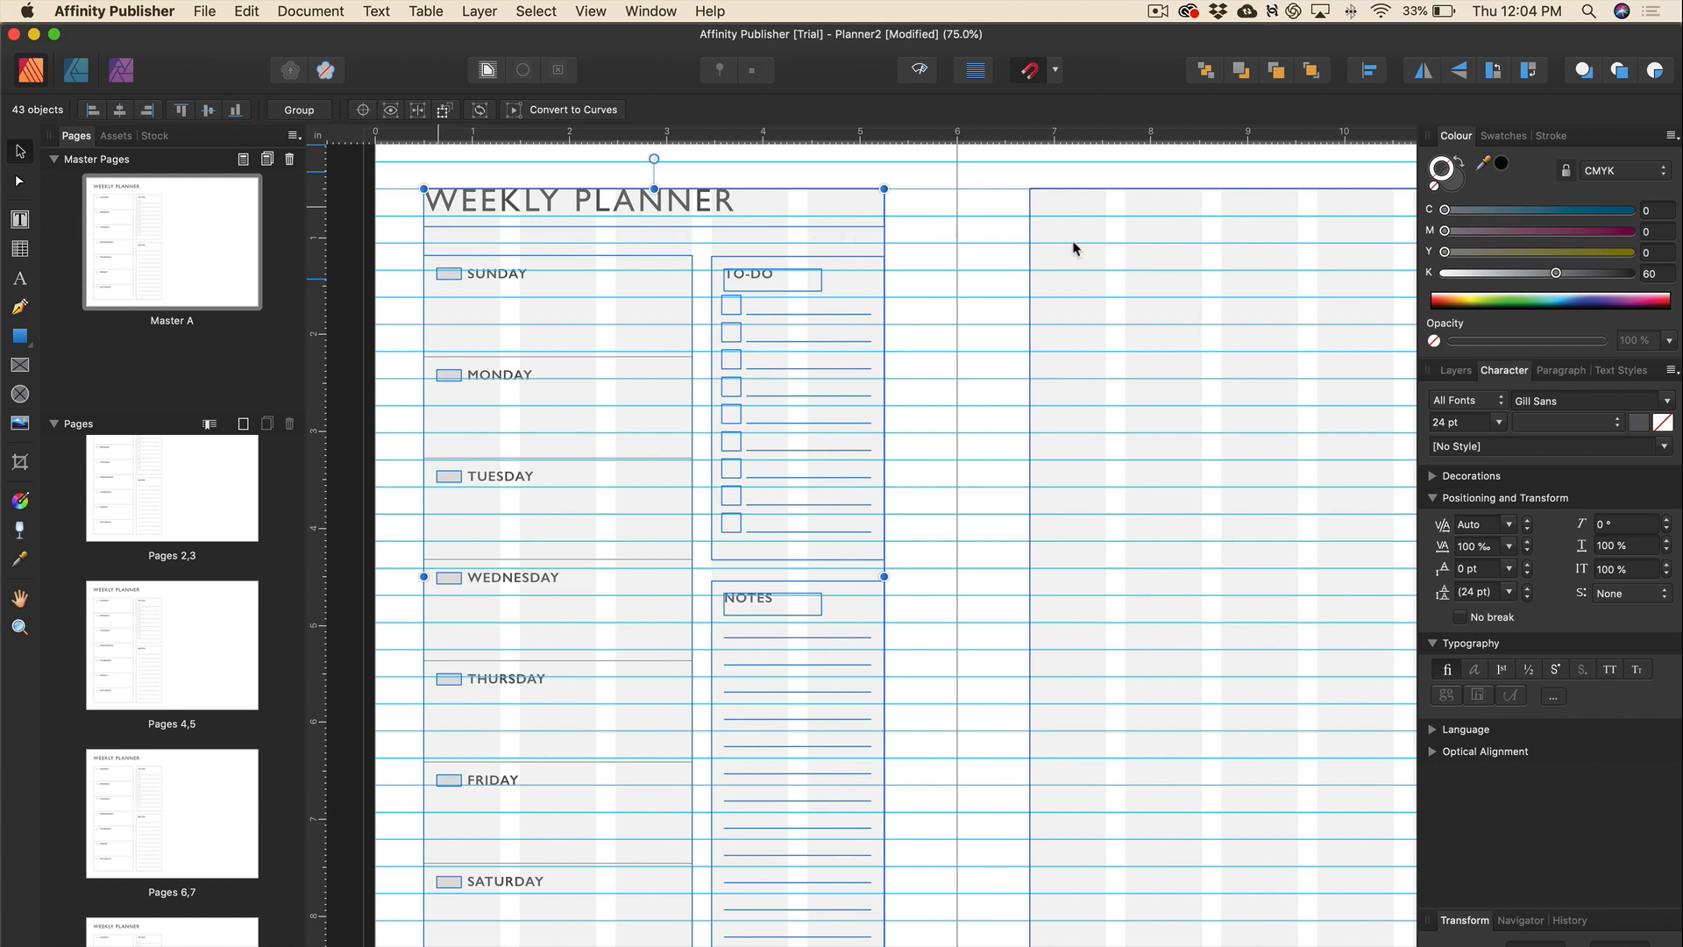
key("super+v")
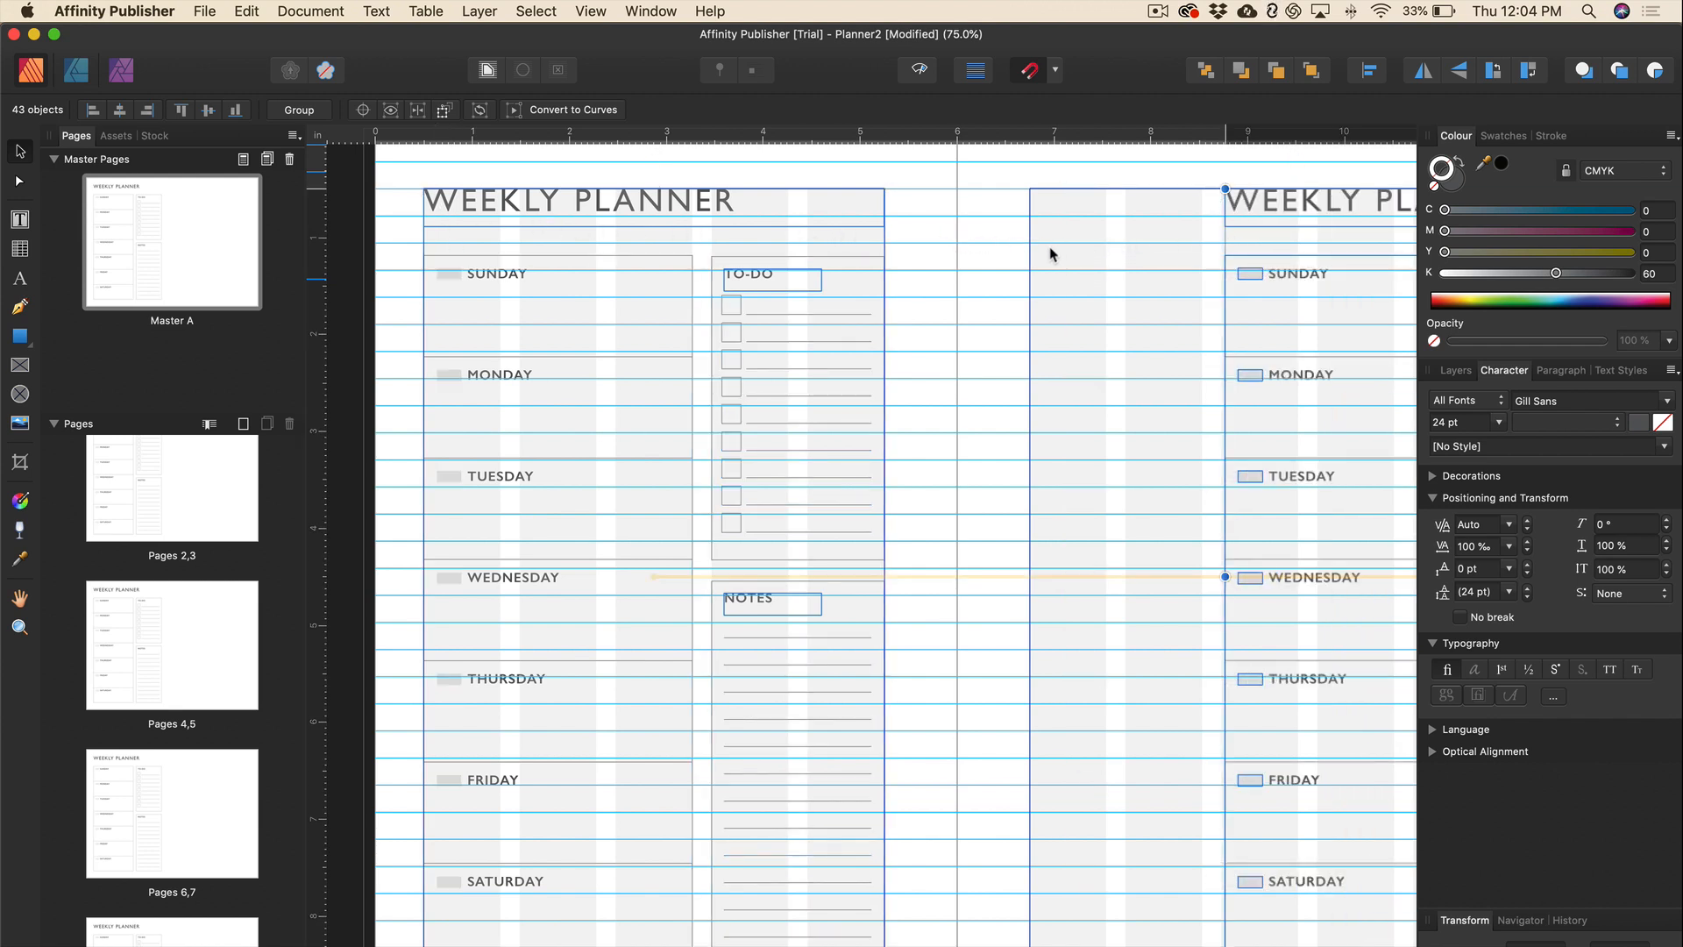
key("shift+Left")
key("shift+Left")
key("shift+Left")
key("shift+Left")
key("shift+Left")
key("shift+Left")
key("shift+Left")
key("shift+Left")
key("shift+Left")
key("shift+Left")
key("shift+Left")
key("shift+Left")
key("shift+Left")
key("shift+Left")
key("shift+Left")
key("shift+Left")
key("shift+Left")
key("shift+Left")
key("shift+Left")
key("shift+Left")
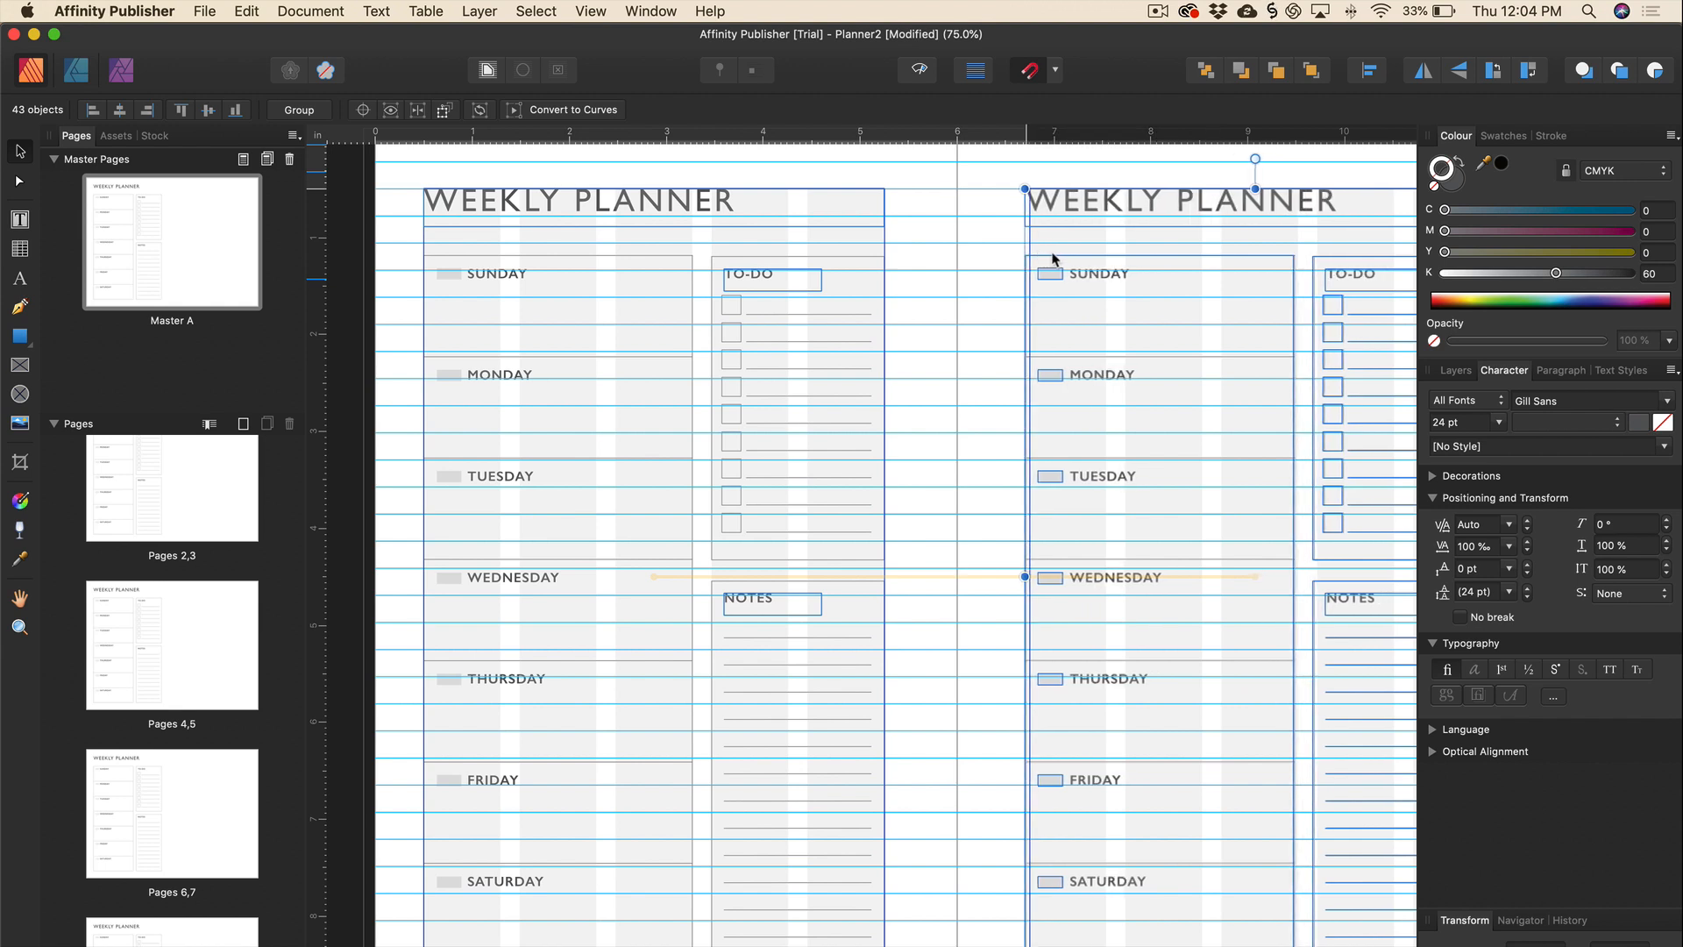
key("Left")
key("shift+Right")
key("shift+Right")
key("shift+Right")
key("shift+Right")
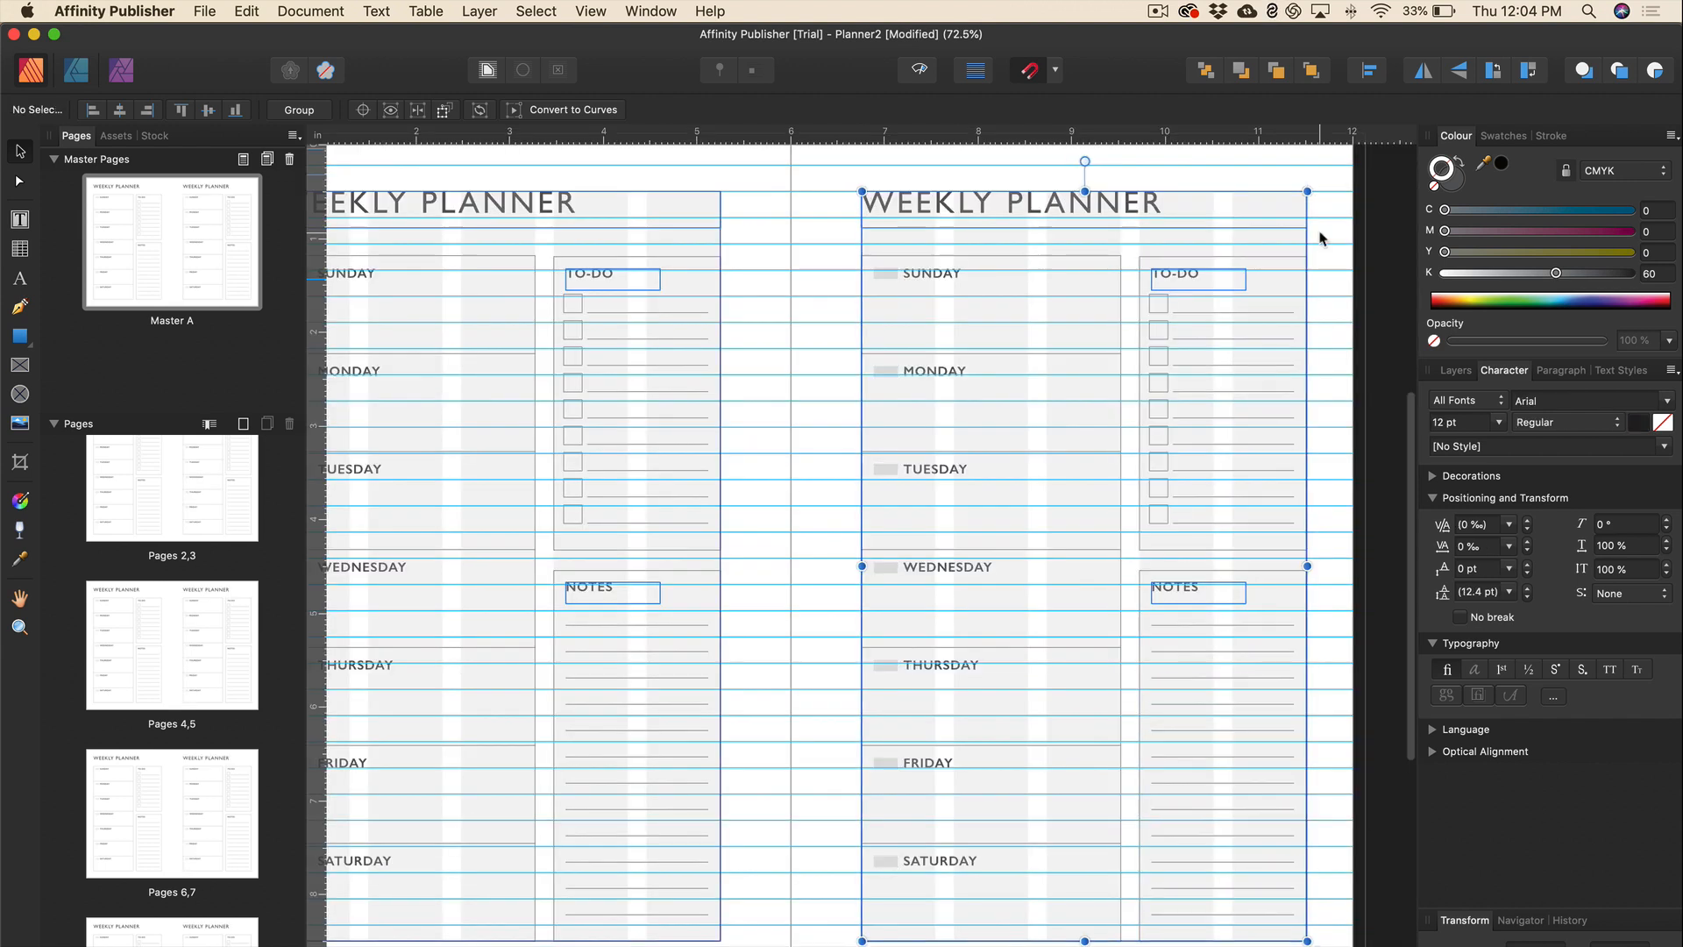
left_click(1320, 239)
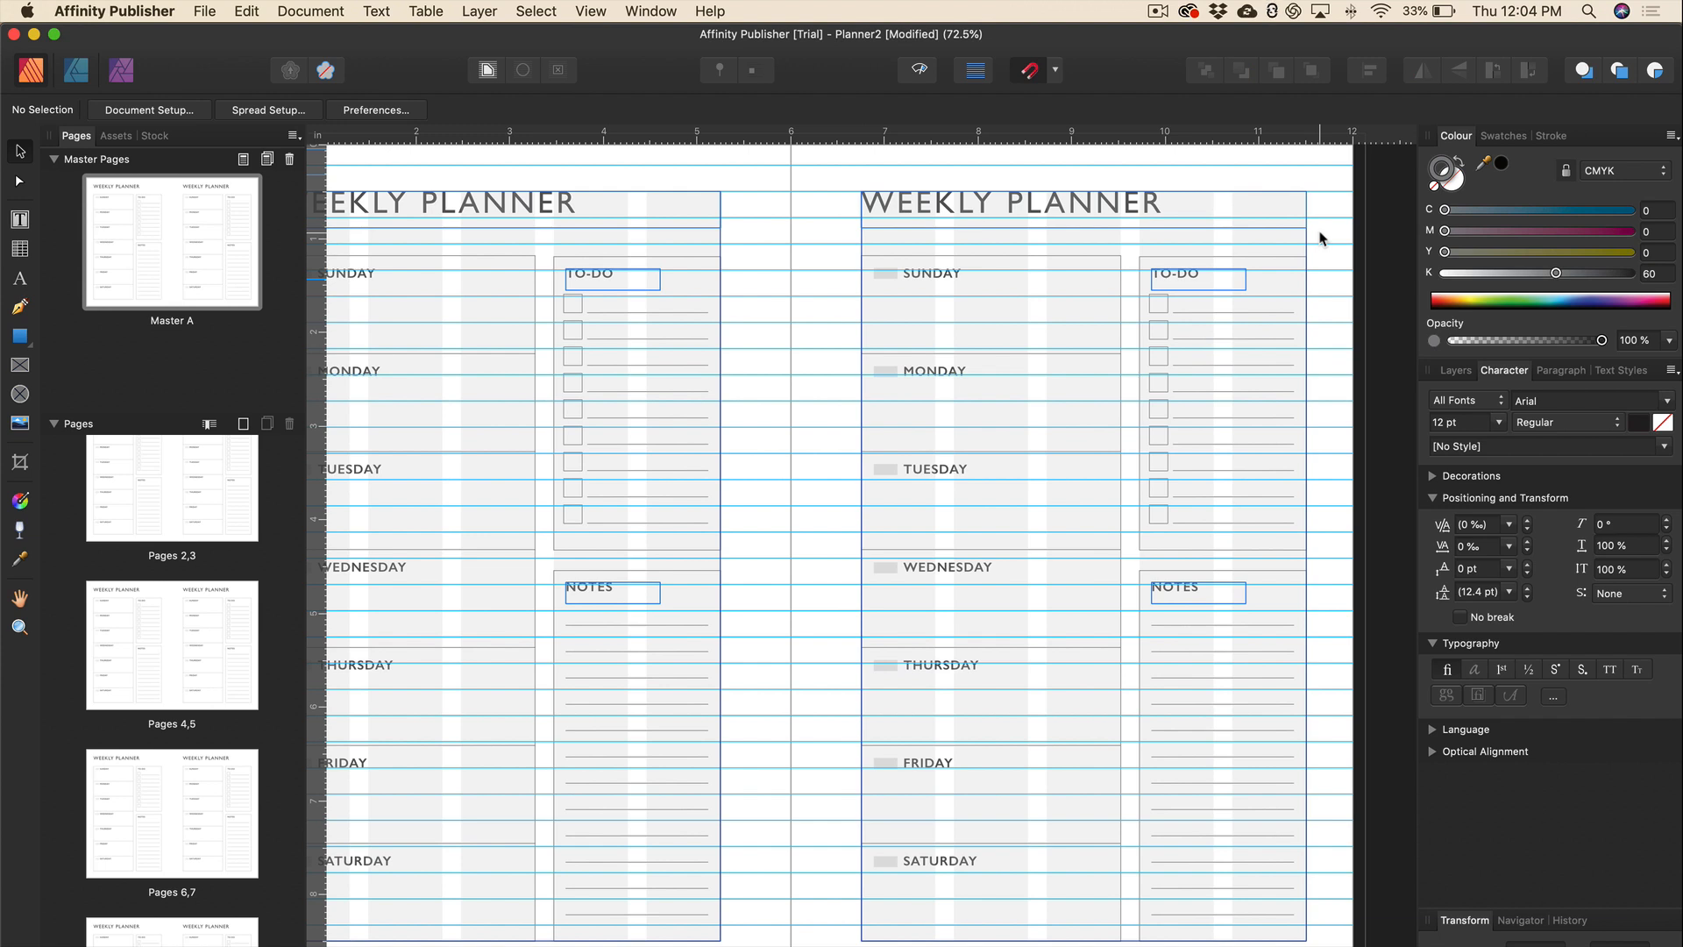
Save Planner2 and hide guides to preview the finished spread.
scroll(780, 263, "left", 3)
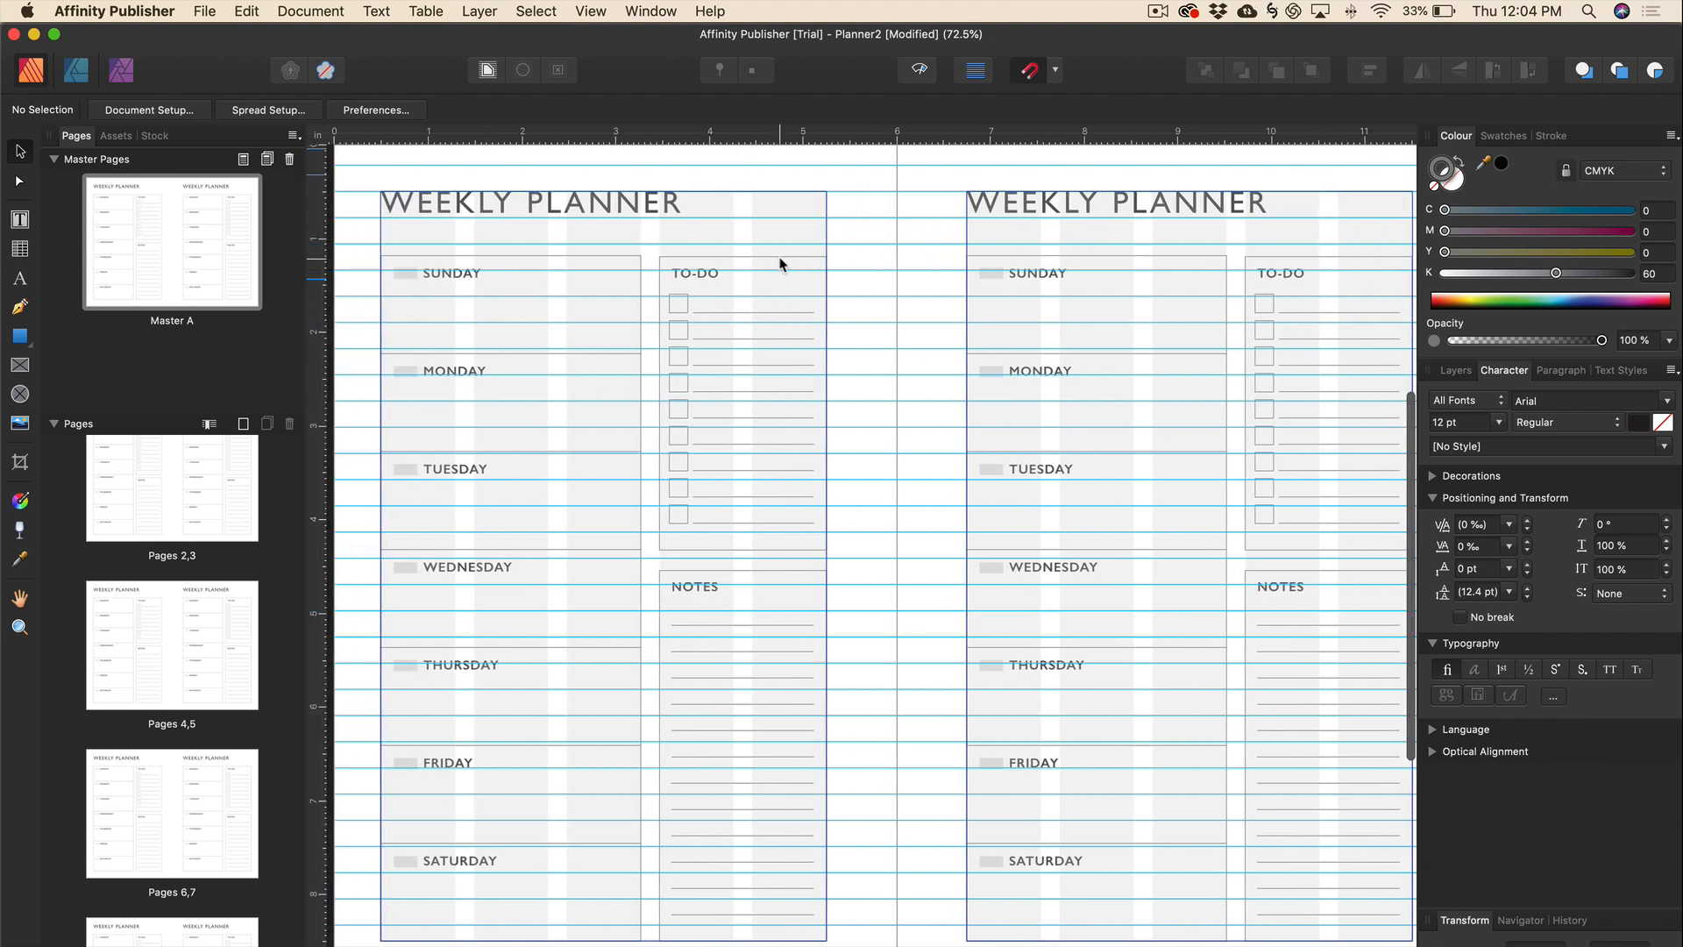
key("super+s")
key("w")
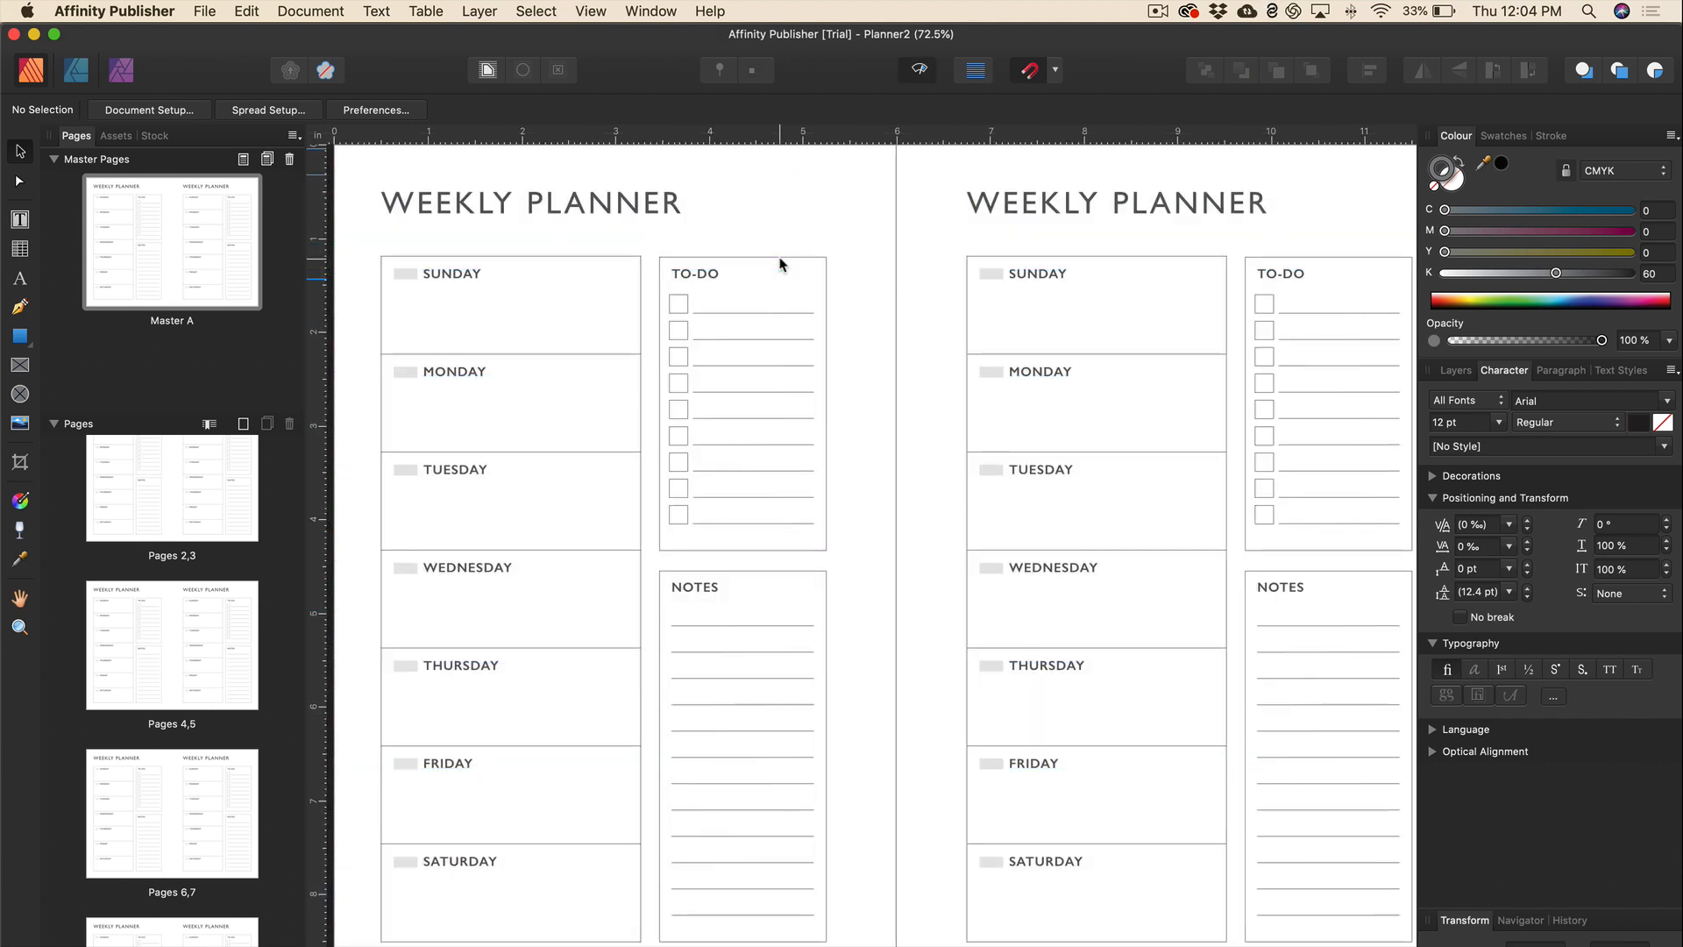
scroll(878, 647, "down", 3)
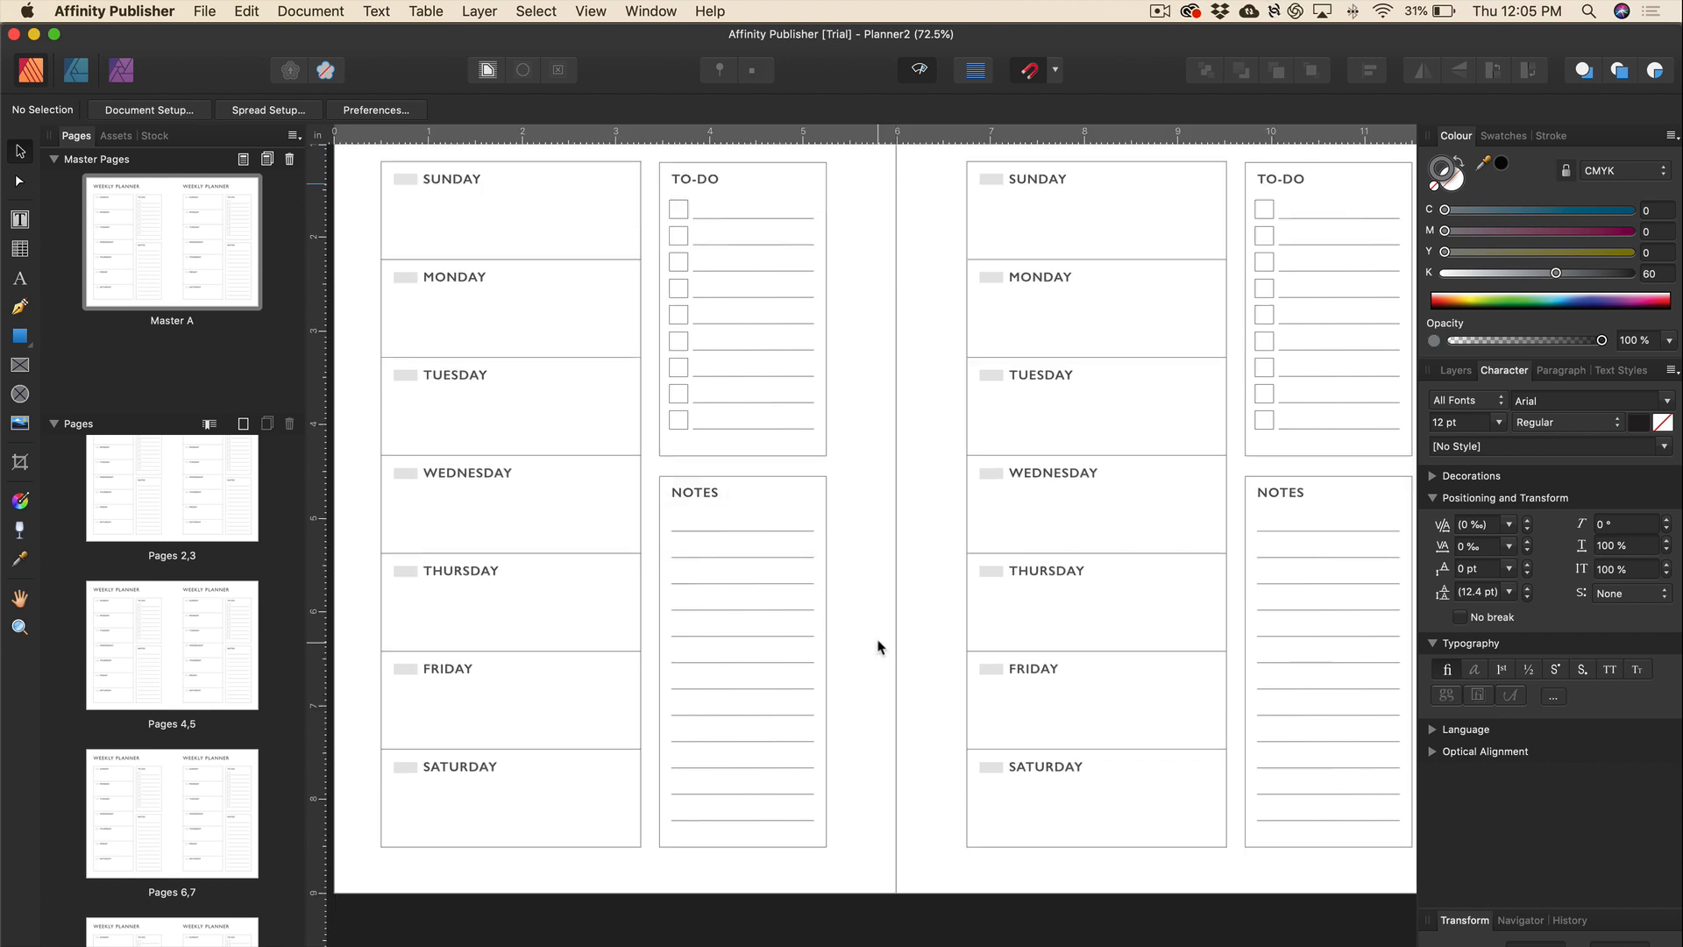
left_click(217, 14)
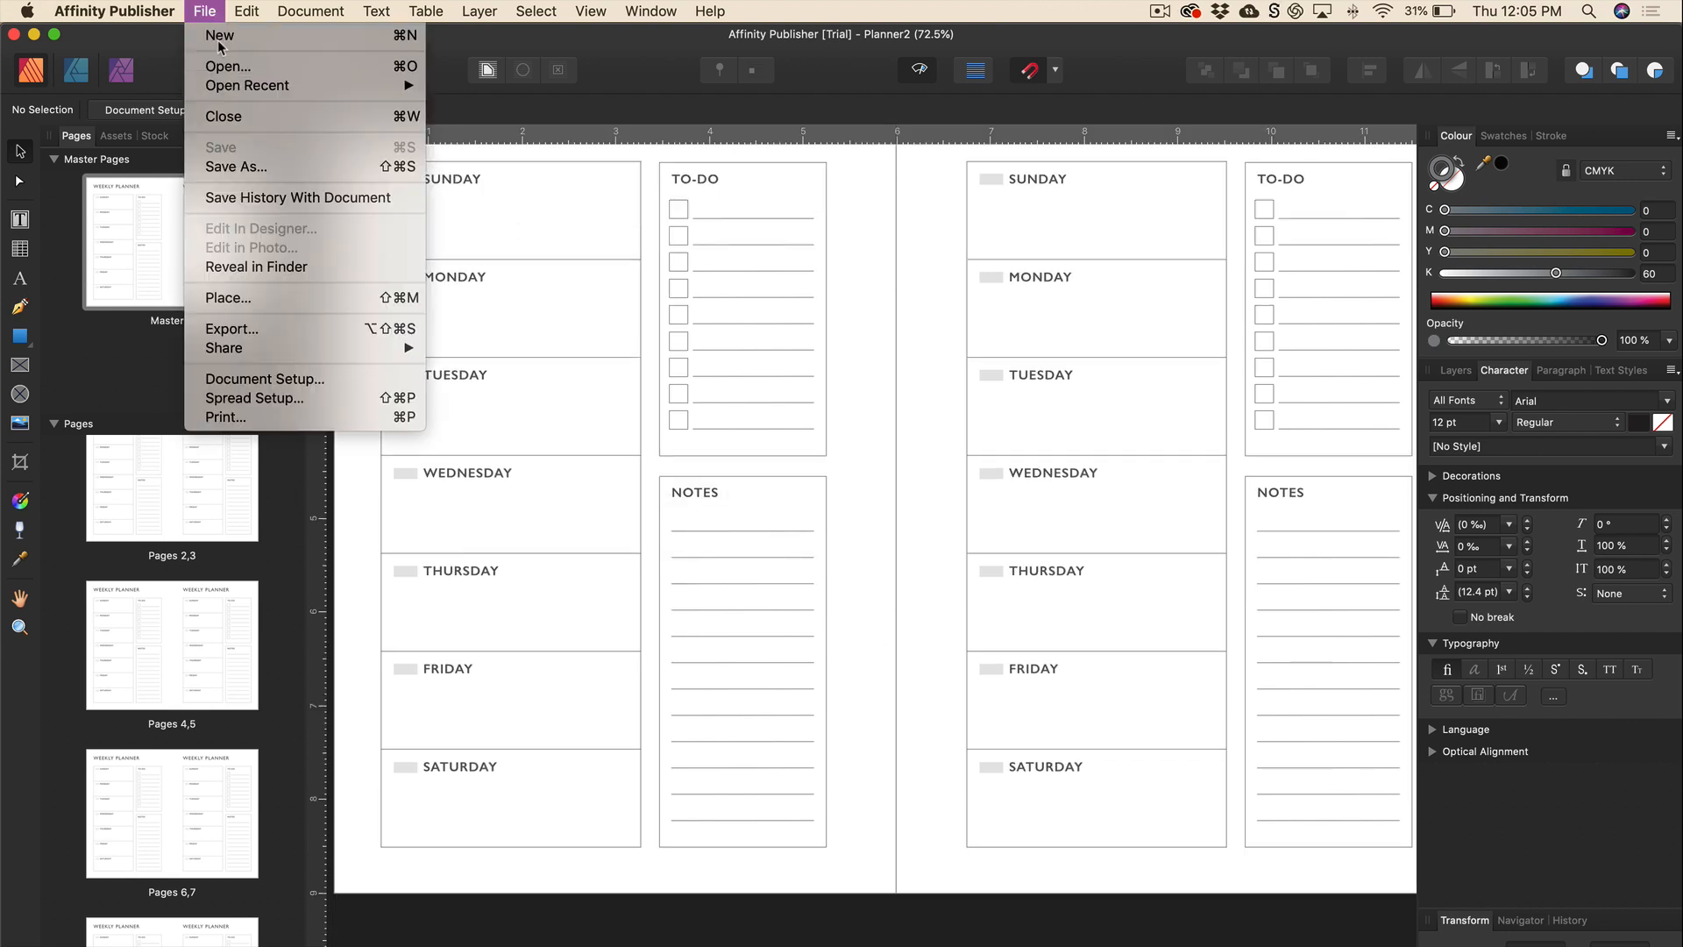
Place 'decorative mandala design 3005 [Converted].eps' from the Assets folder.
left_click(228, 298)
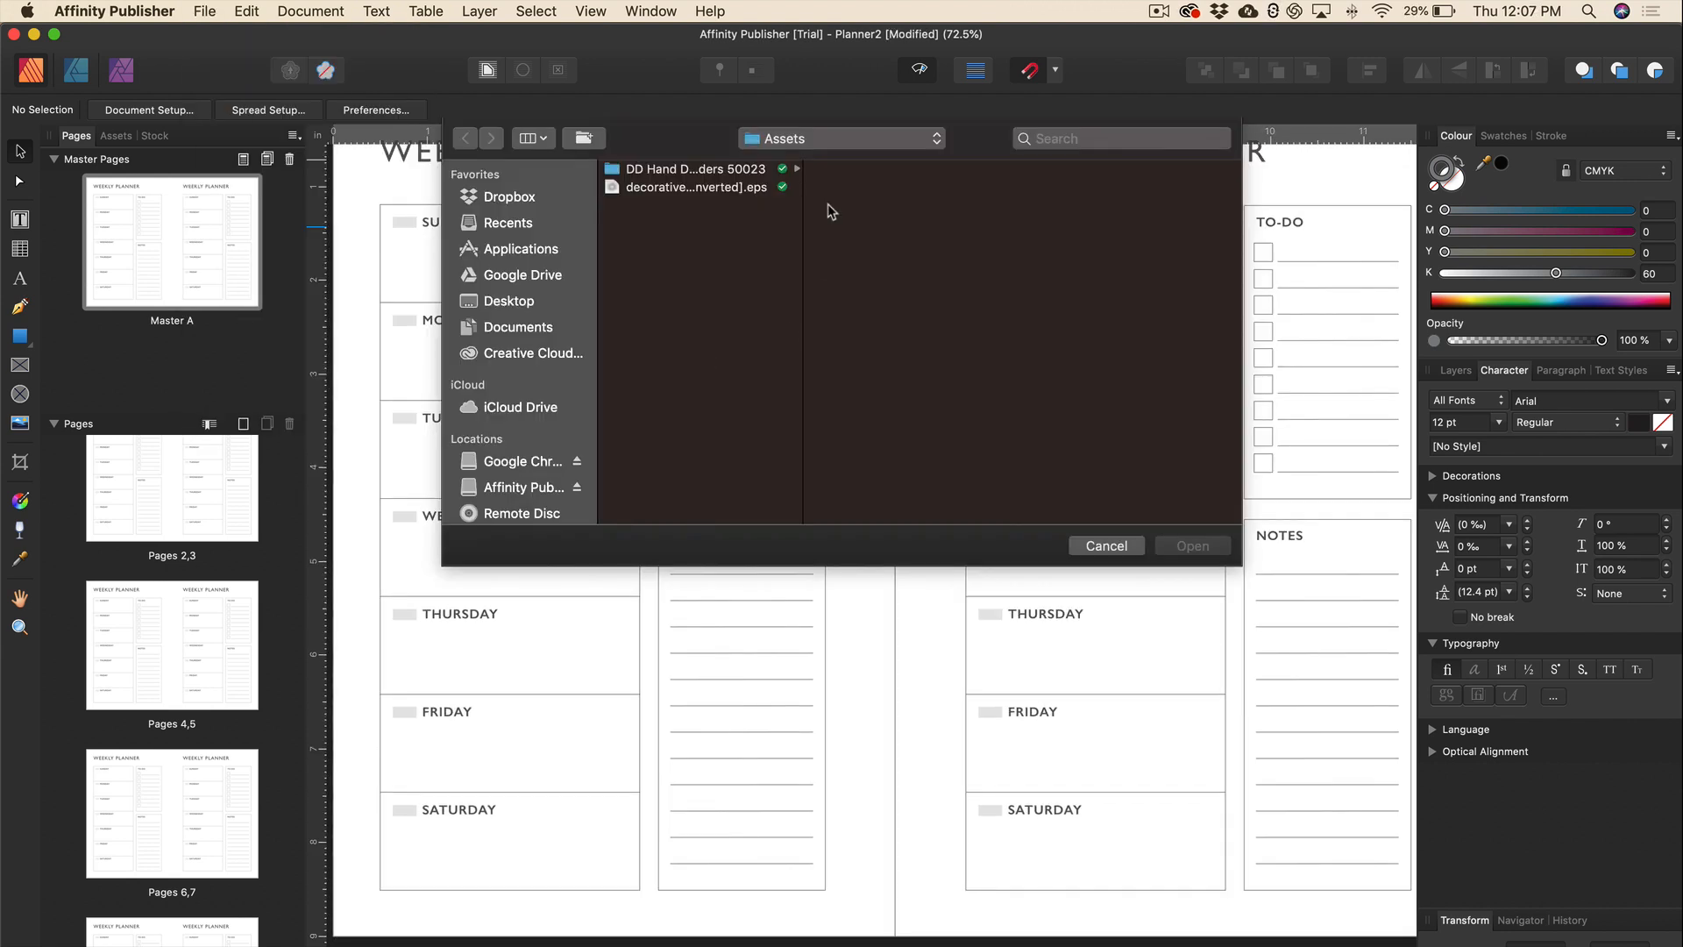
left_click(683, 188)
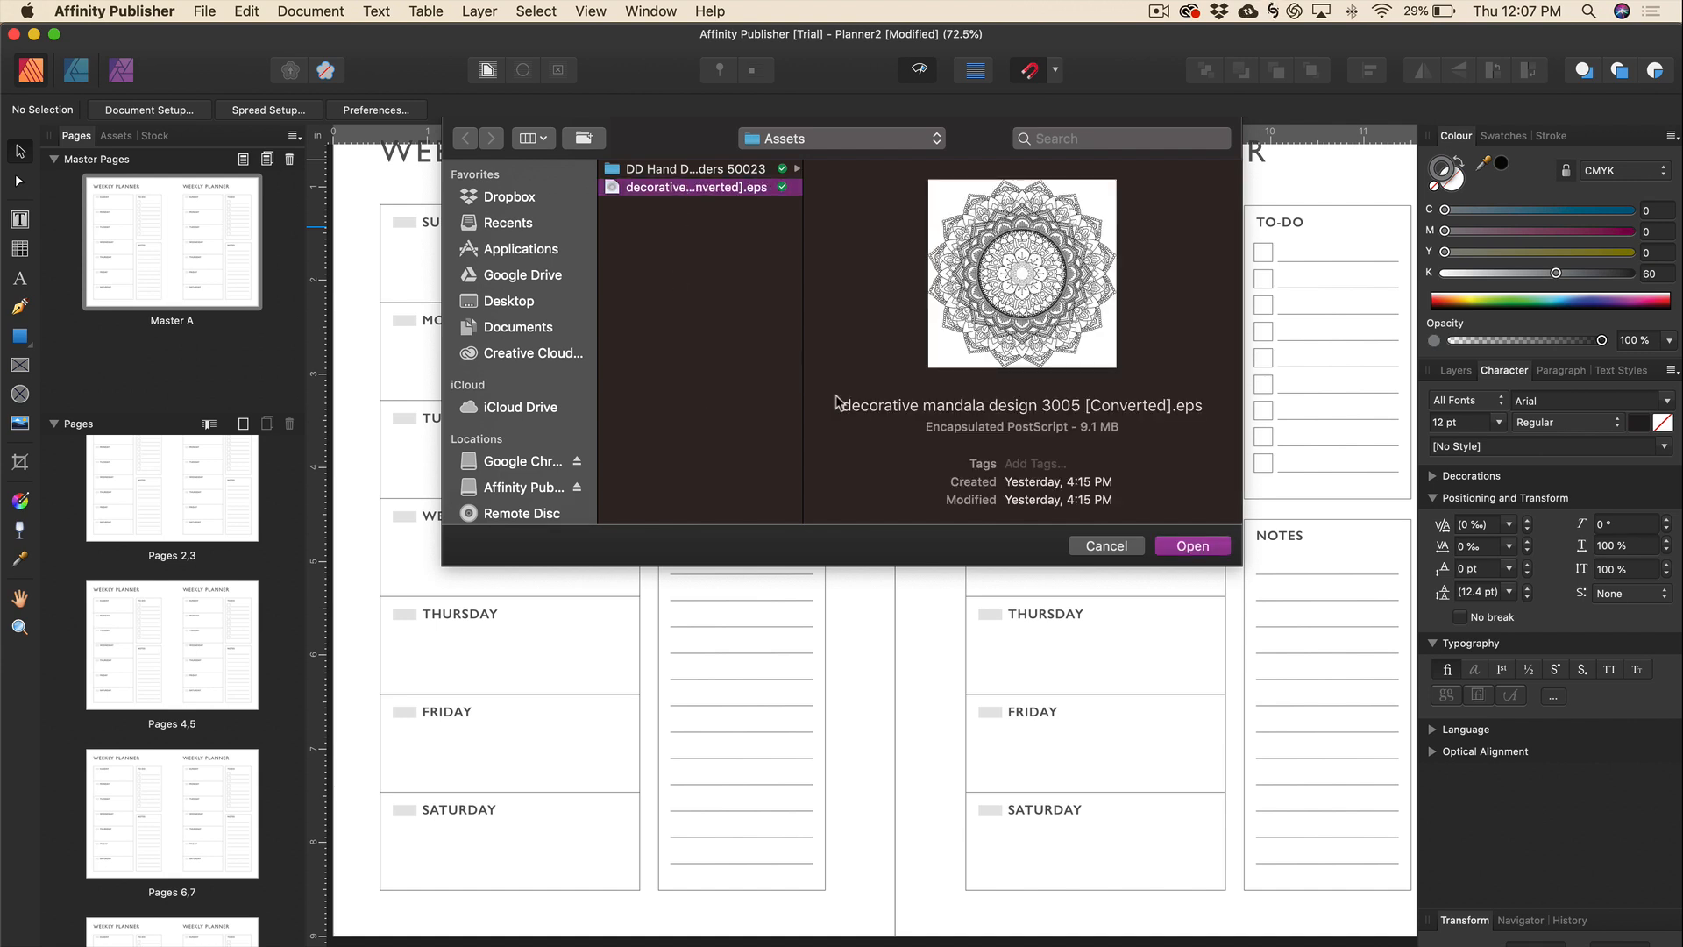
left_click(1188, 547)
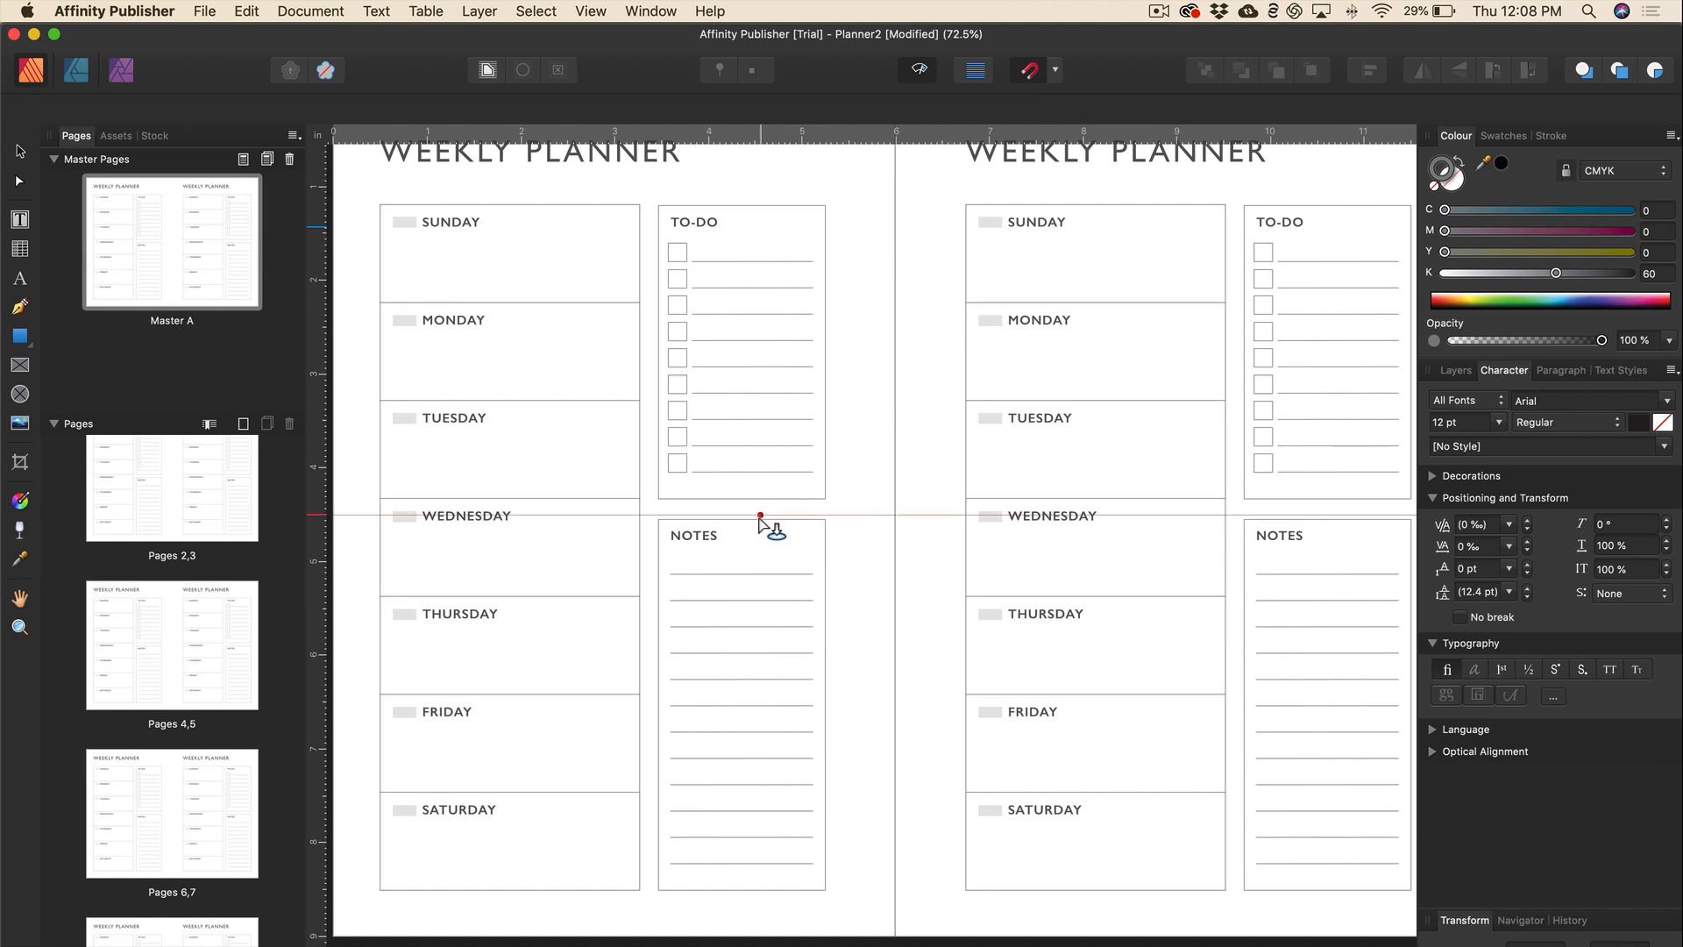
Drop the mandala at the bottom, enlarge it to about 5.834 in, and centre it on the spine.
left_click_drag(895, 576, 364, 936)
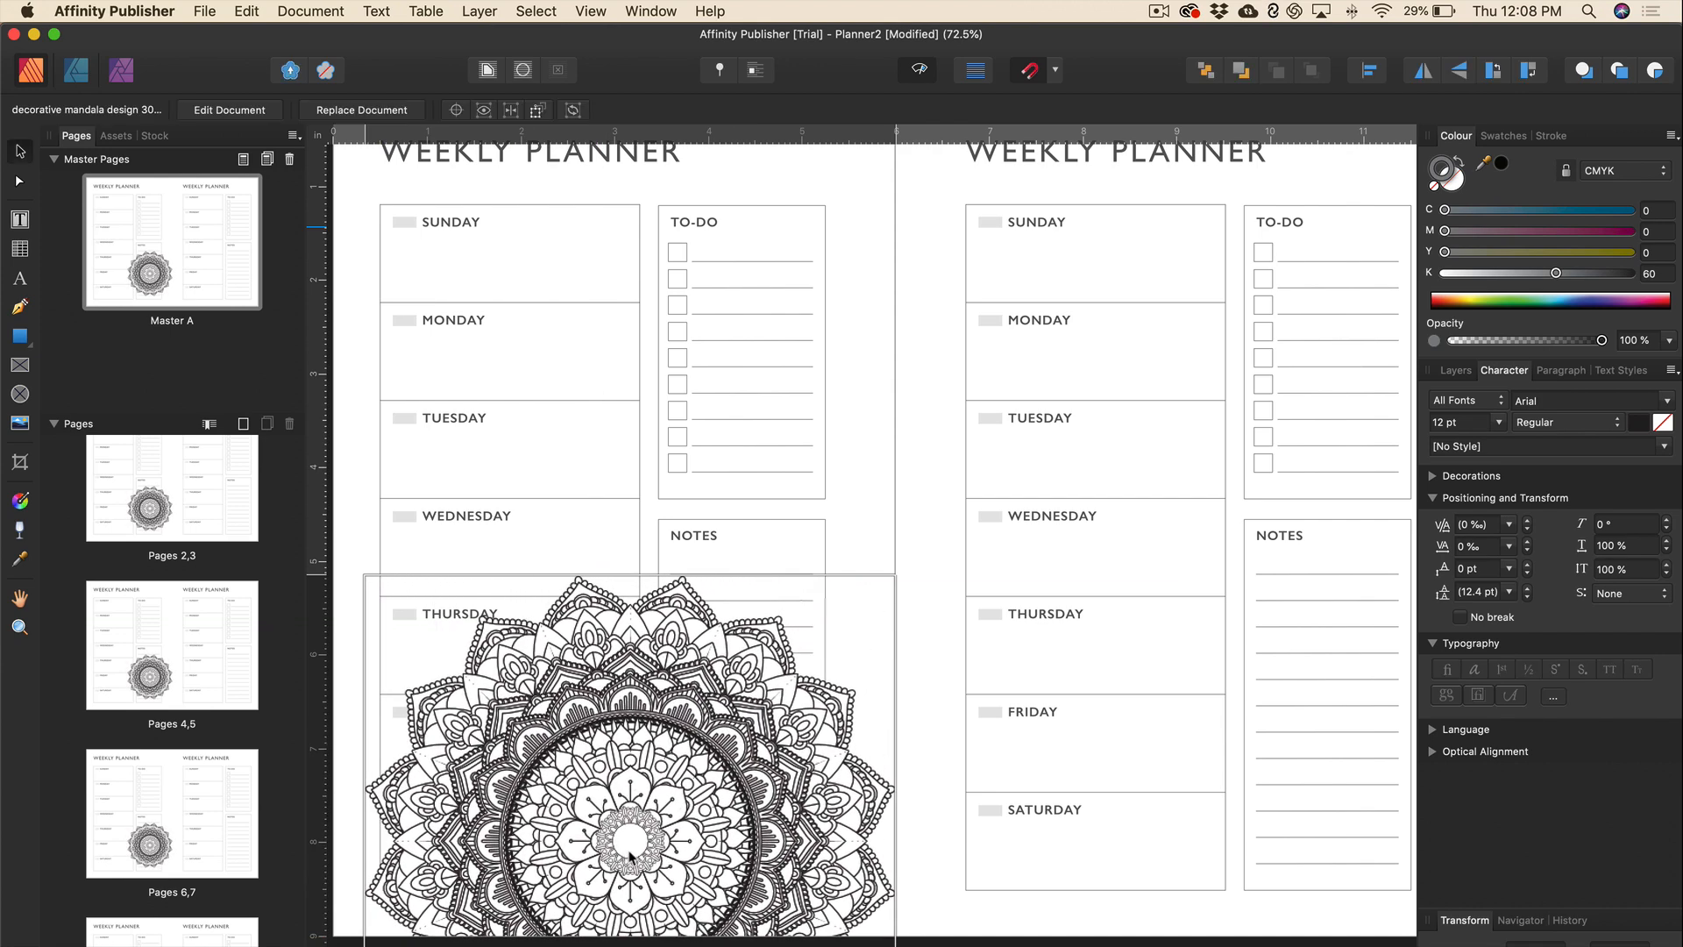
left_click_drag(756, 838, 1021, 839)
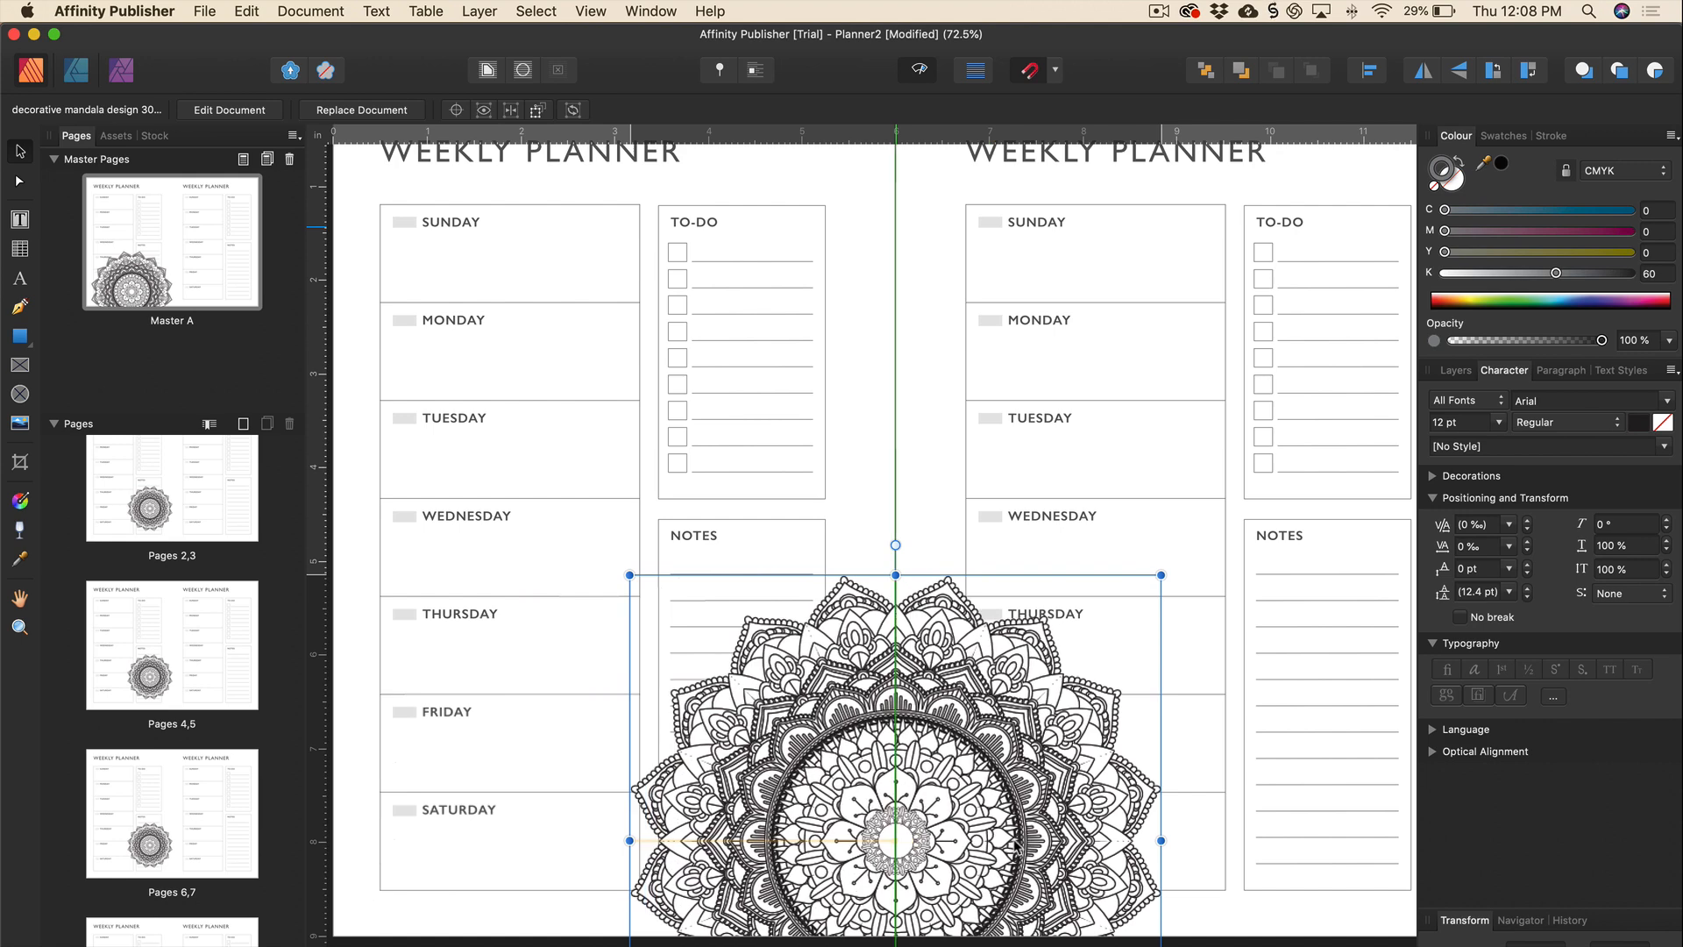
left_click_drag(929, 665, 923, 719)
left_click_drag(629, 621, 539, 545)
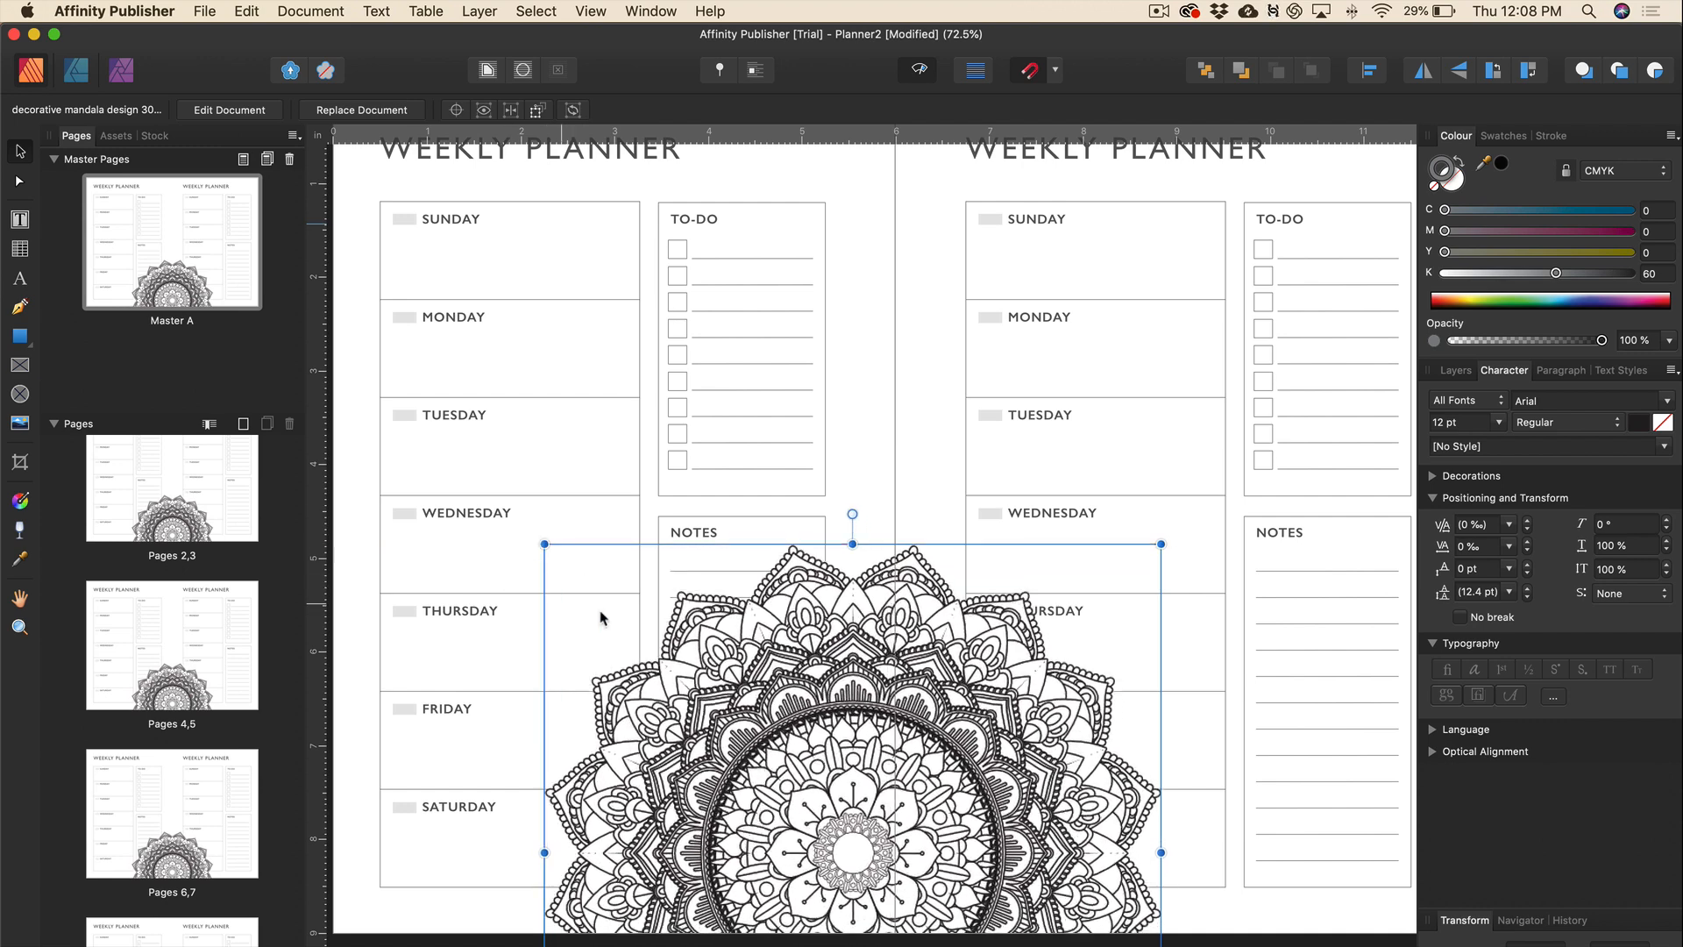
left_click_drag(910, 637, 930, 708)
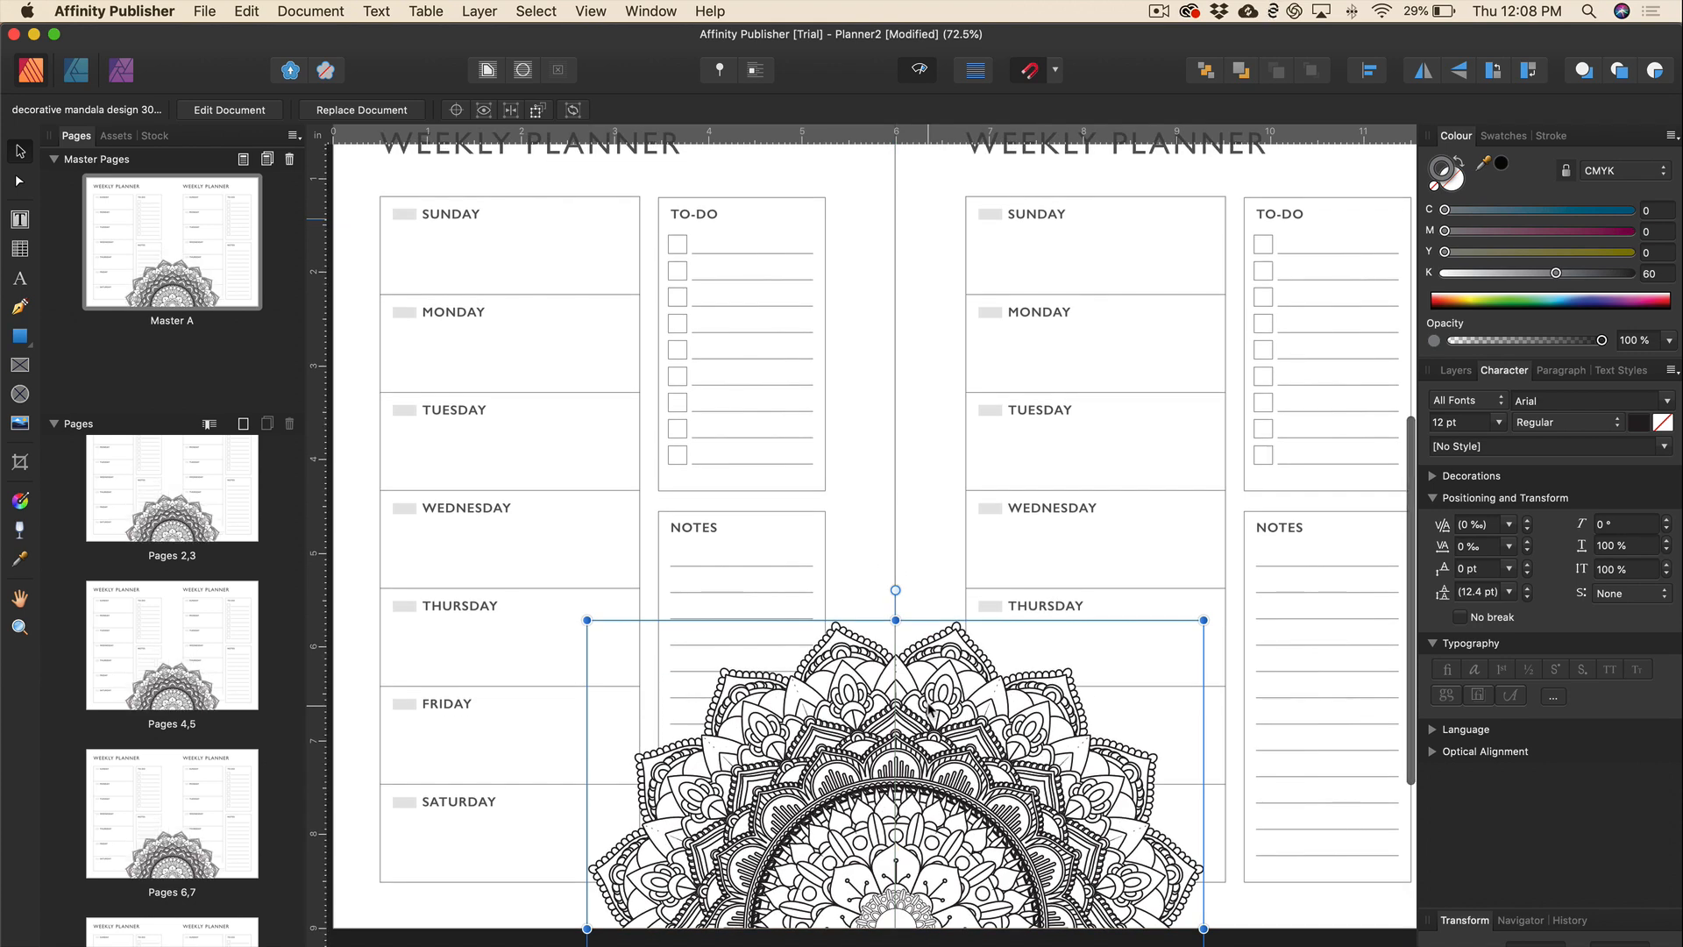
scroll(929, 708, "up", 2)
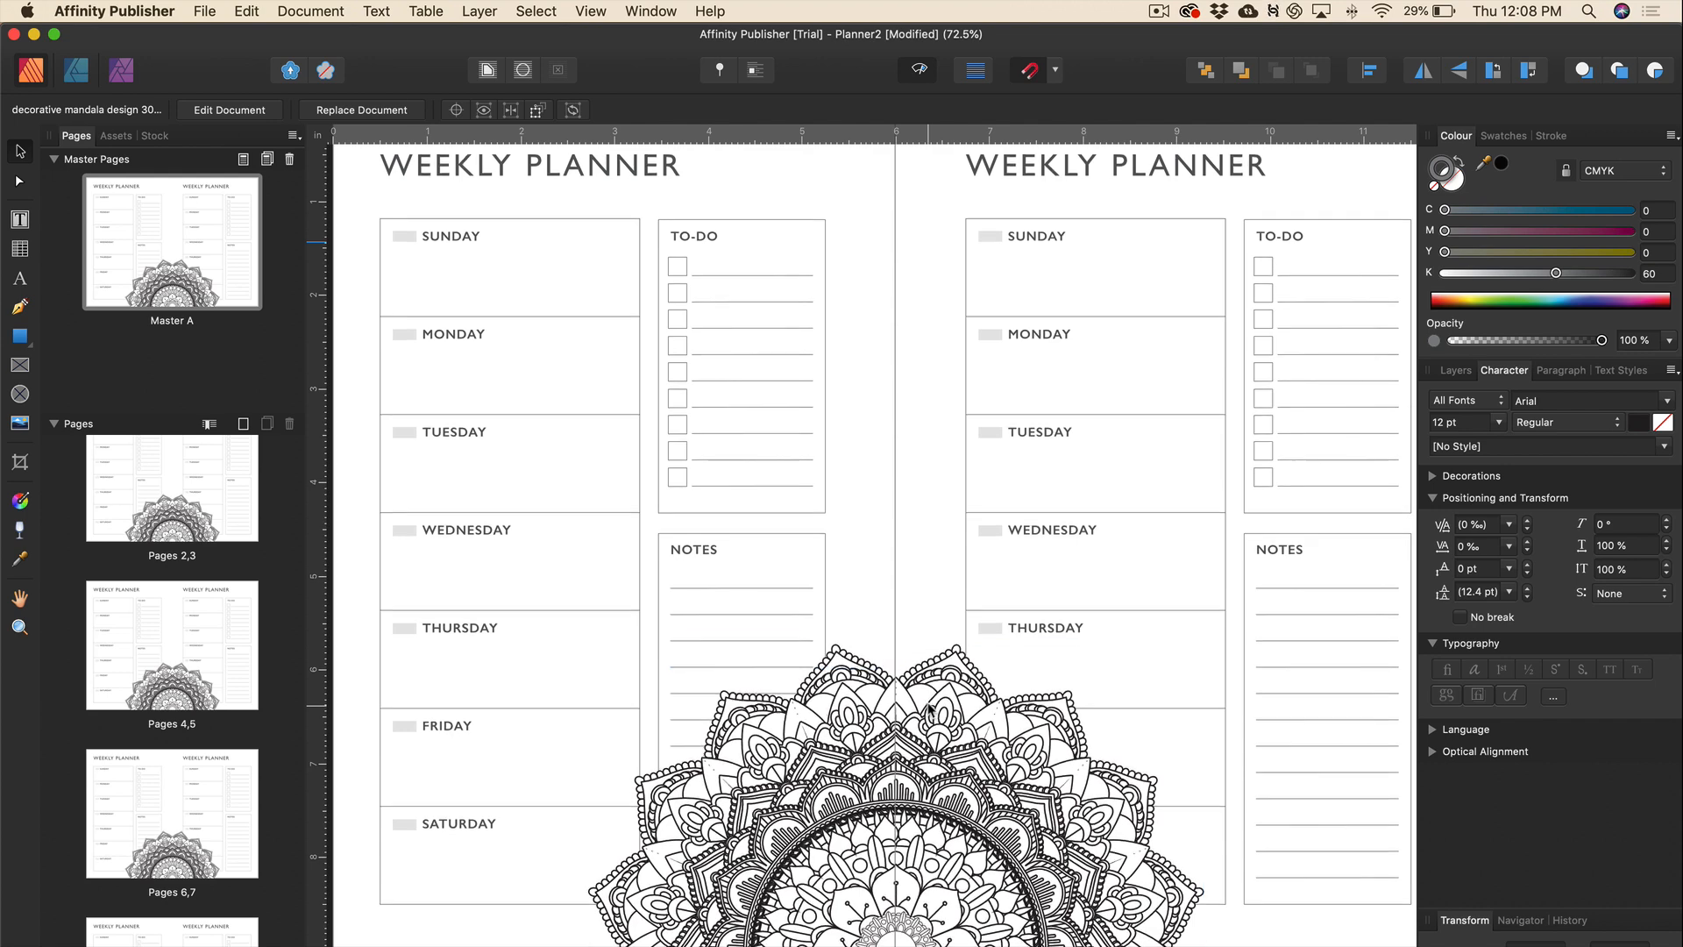
scroll(929, 709, "down", 4)
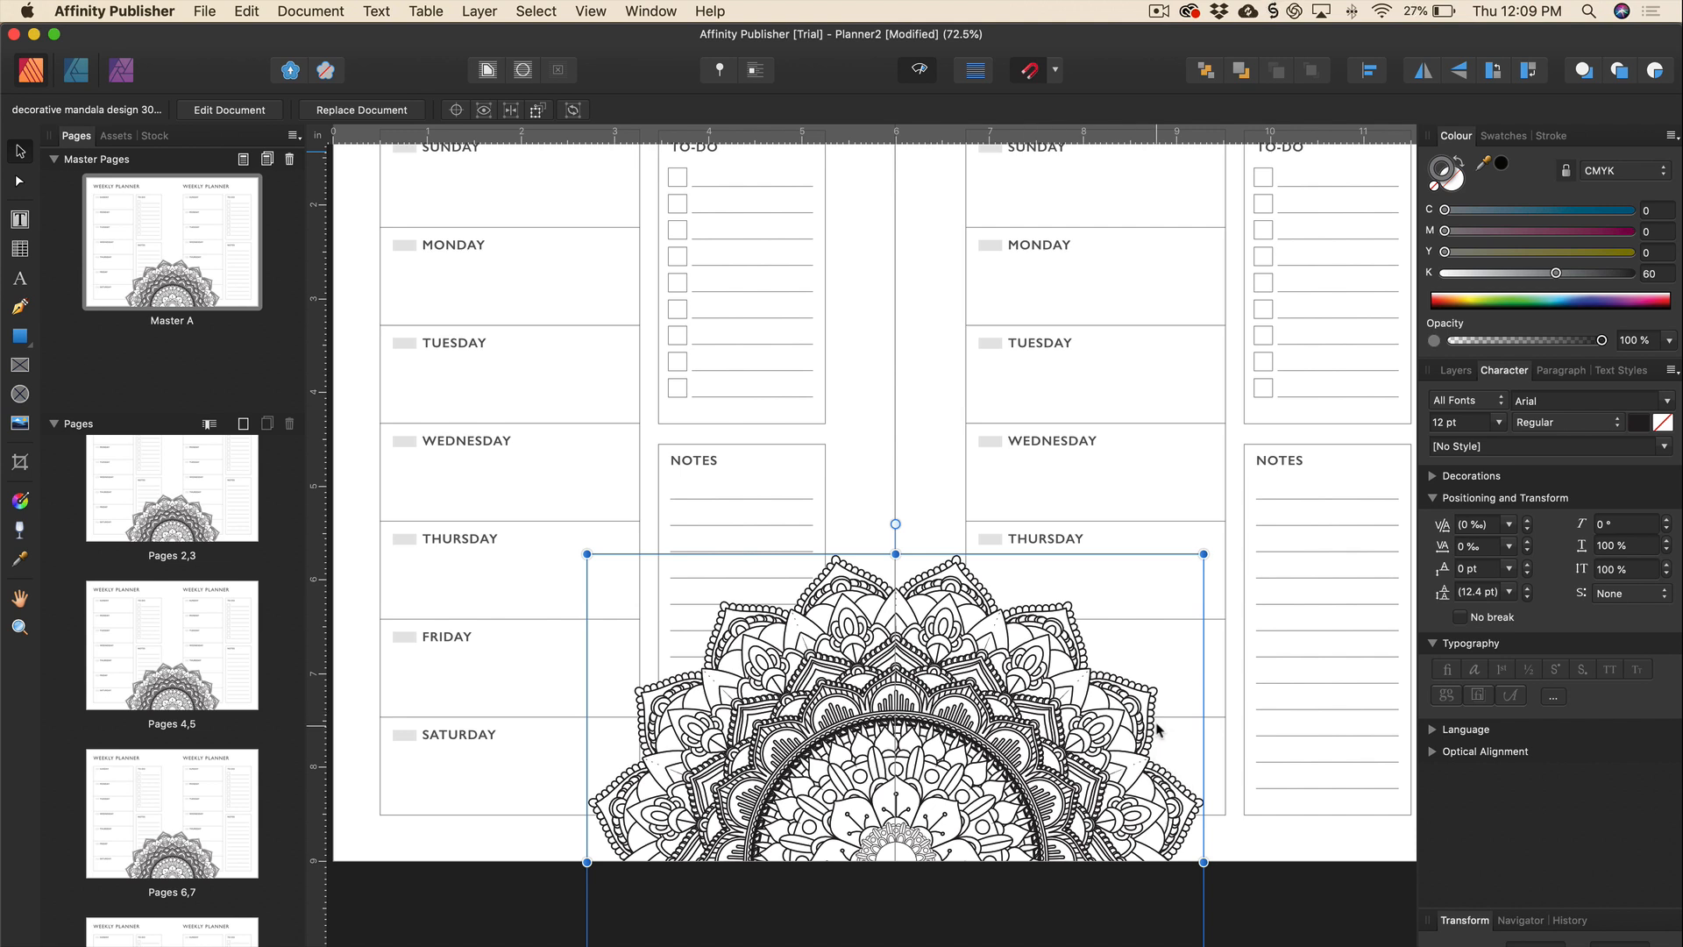
Lower the mandala's layer opacity to 7% so it becomes a faint watermark.
left_click(1454, 372)
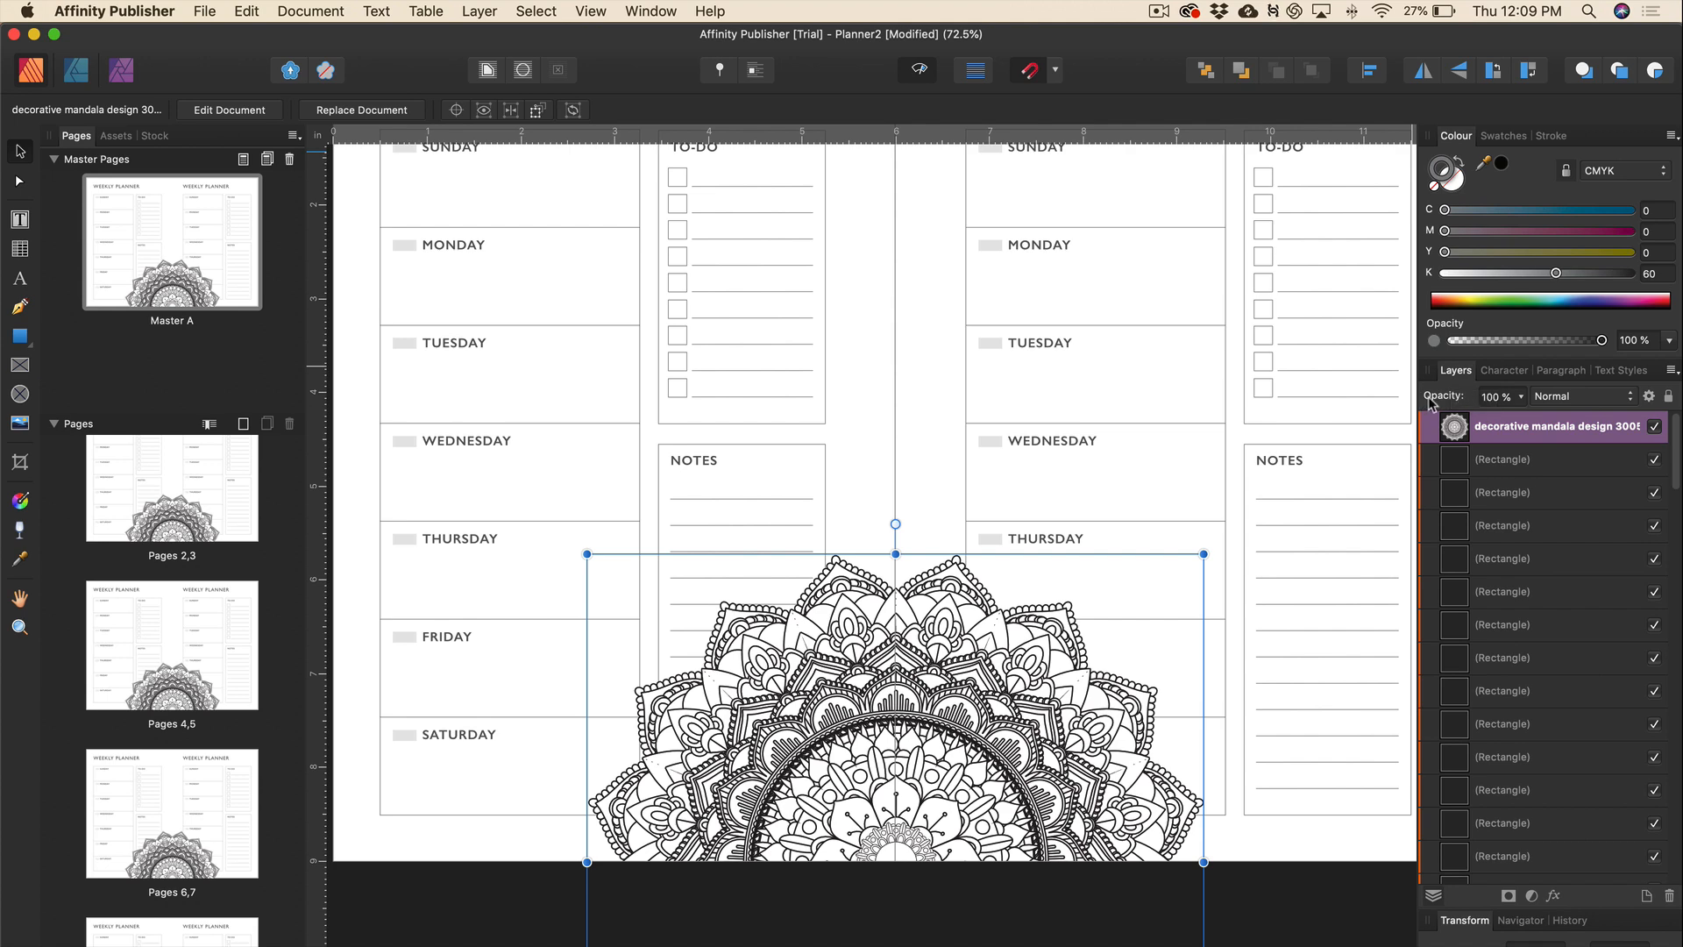
left_click(1523, 400)
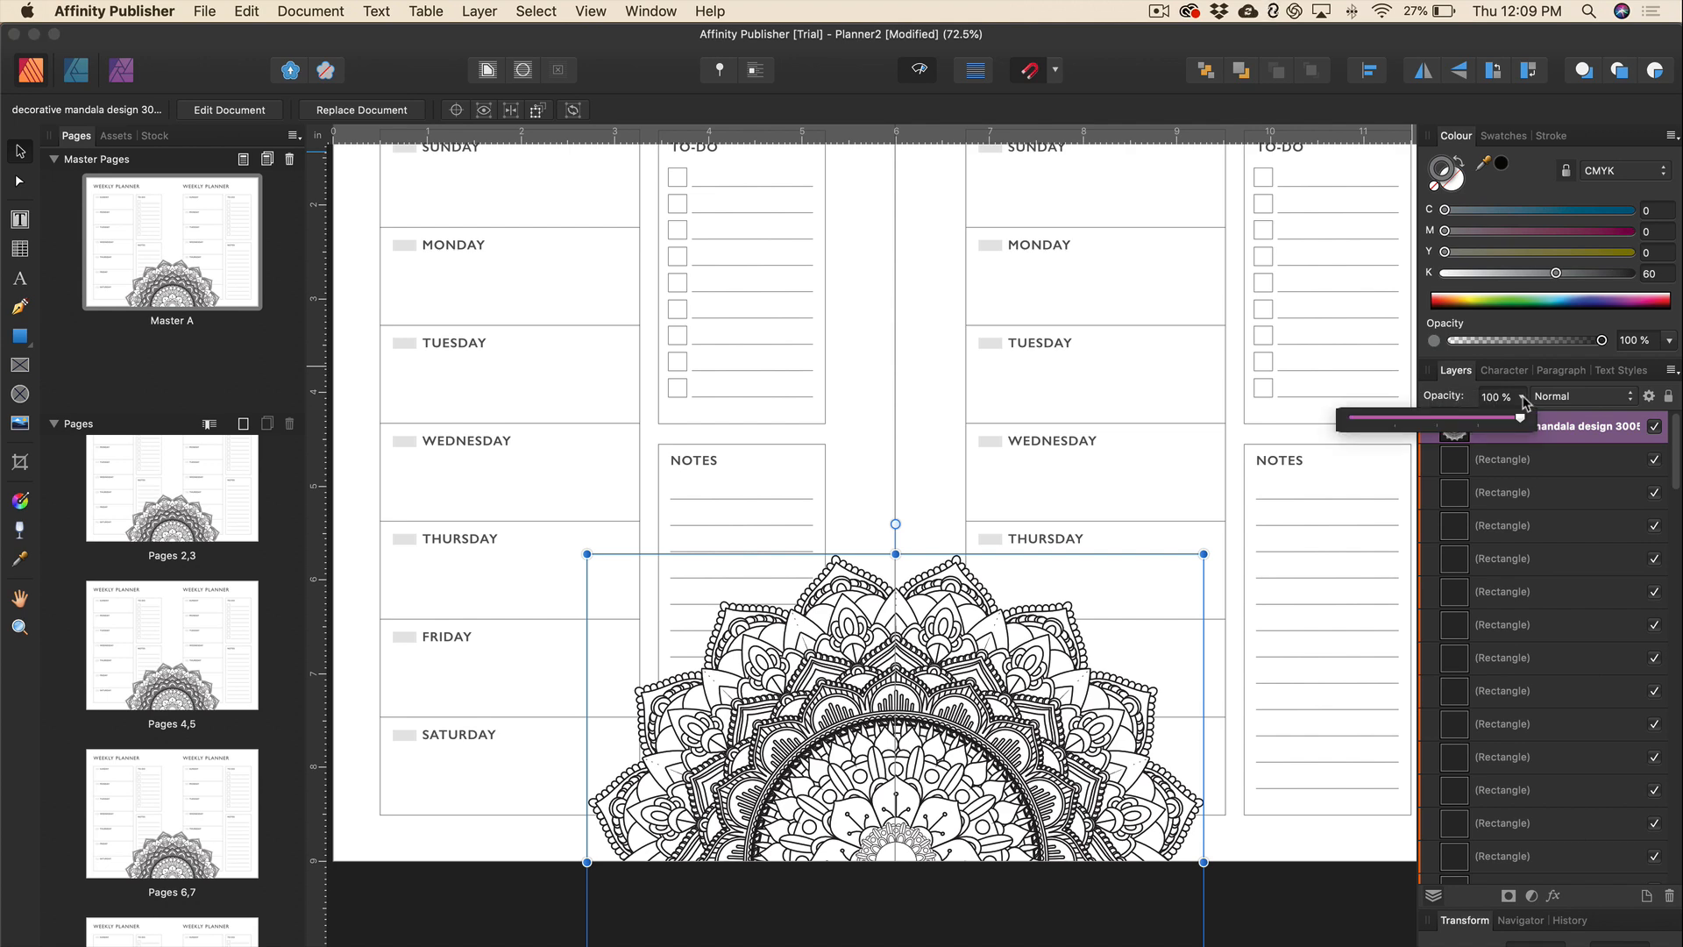
left_click_drag(1523, 422, 1371, 432)
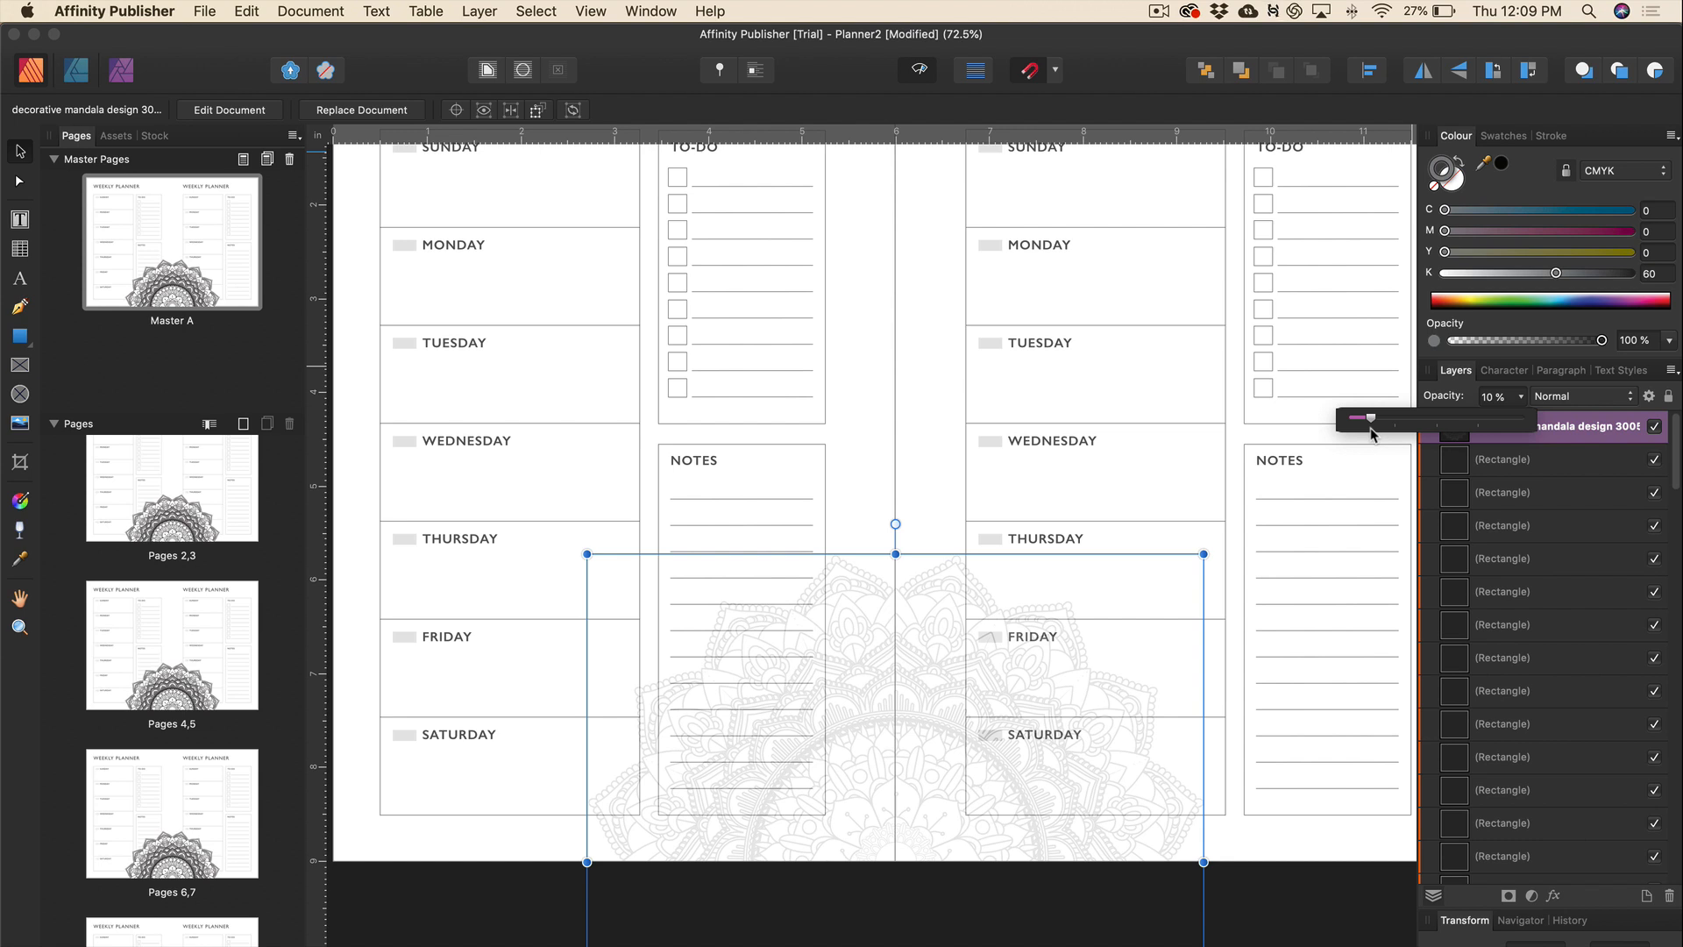
left_click_drag(1372, 433, 1372, 435)
left_click_drag(1373, 433, 1366, 434)
left_click(911, 427)
scroll(911, 427, "up", 5)
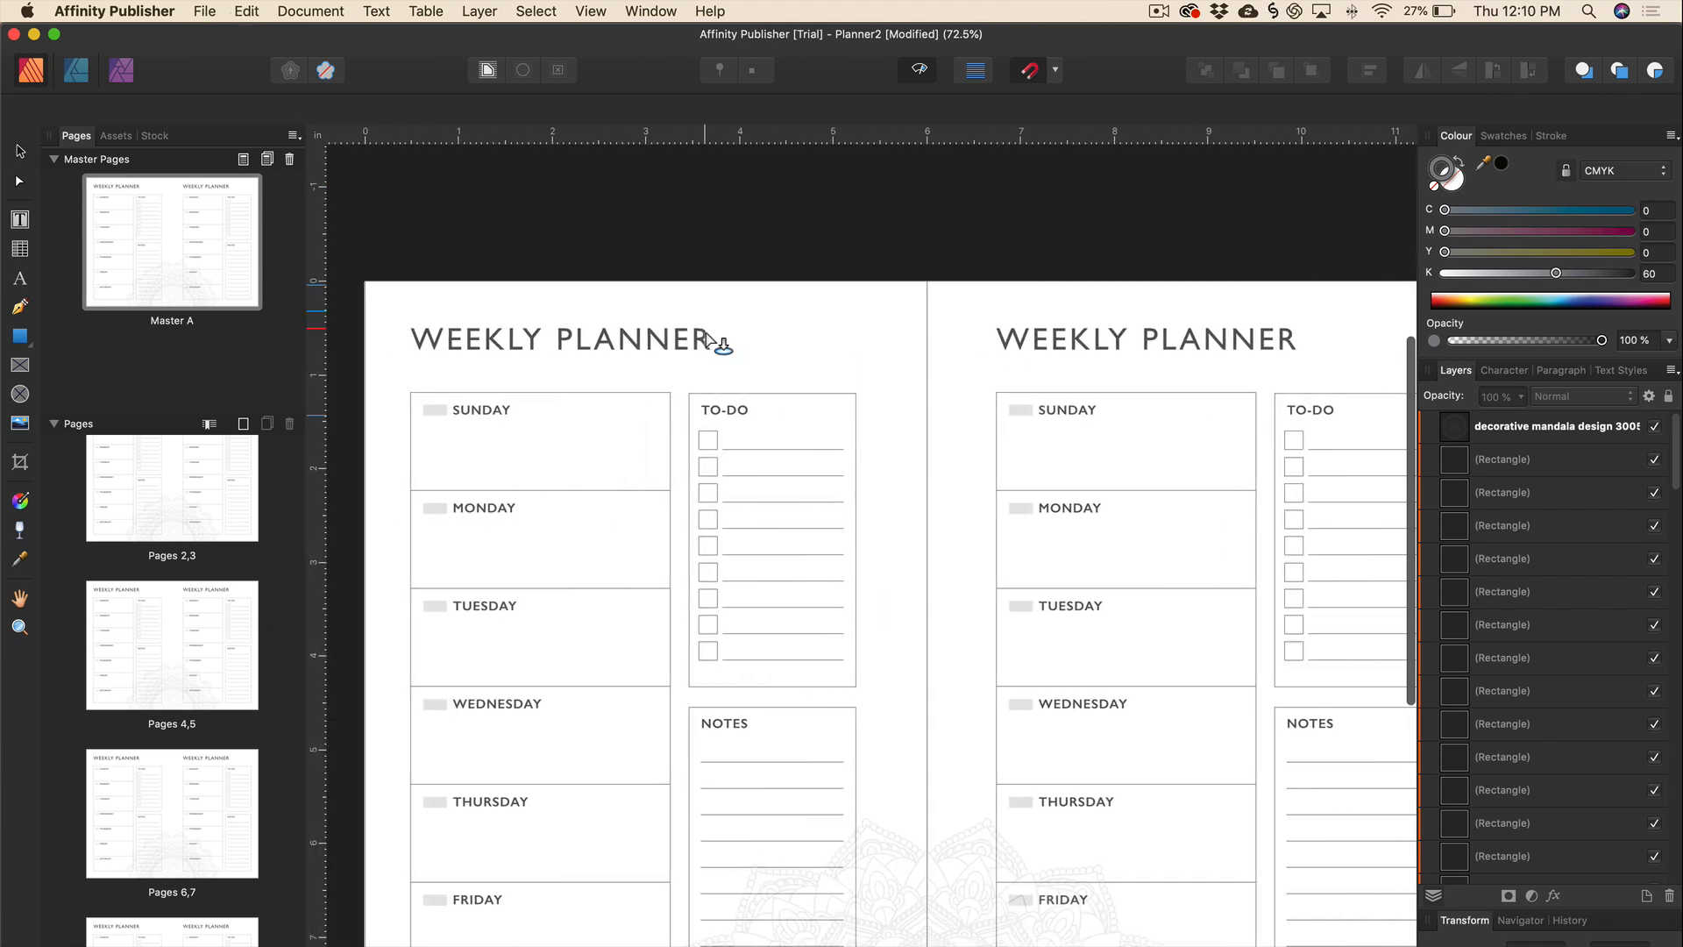
Place the Border strip along the master's top edge, snapped to the page, slightly transparent.
left_click_drag(365, 254, 1574, 413)
left_click_drag(771, 276, 771, 307)
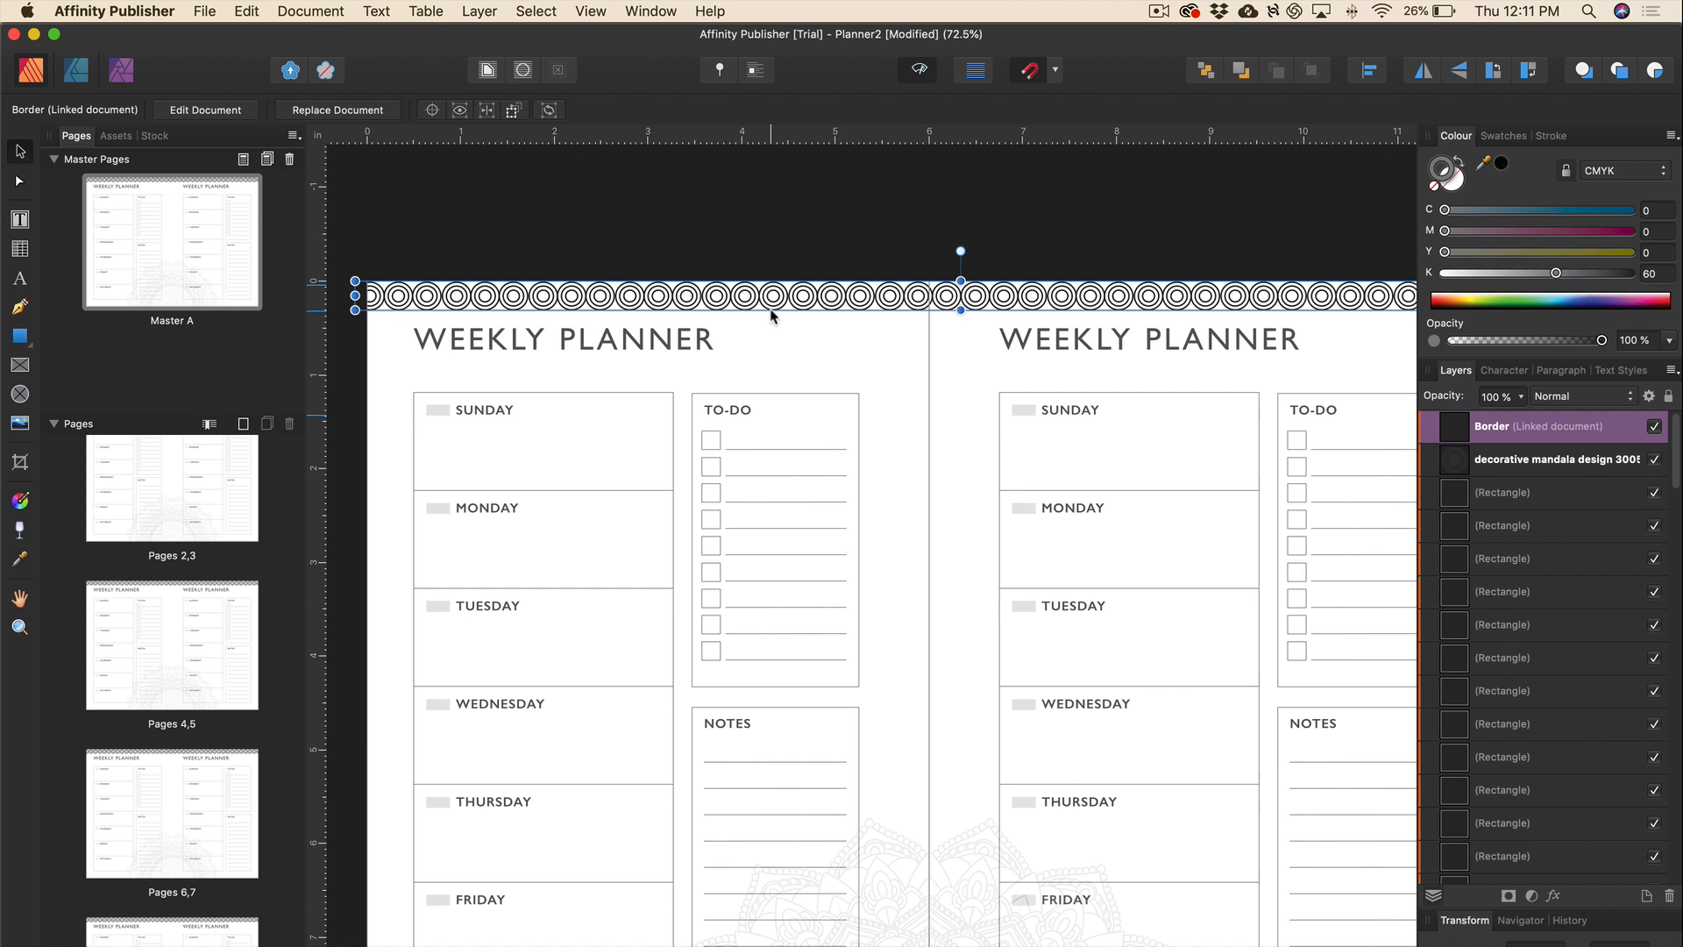
scroll(772, 316, "left", 3)
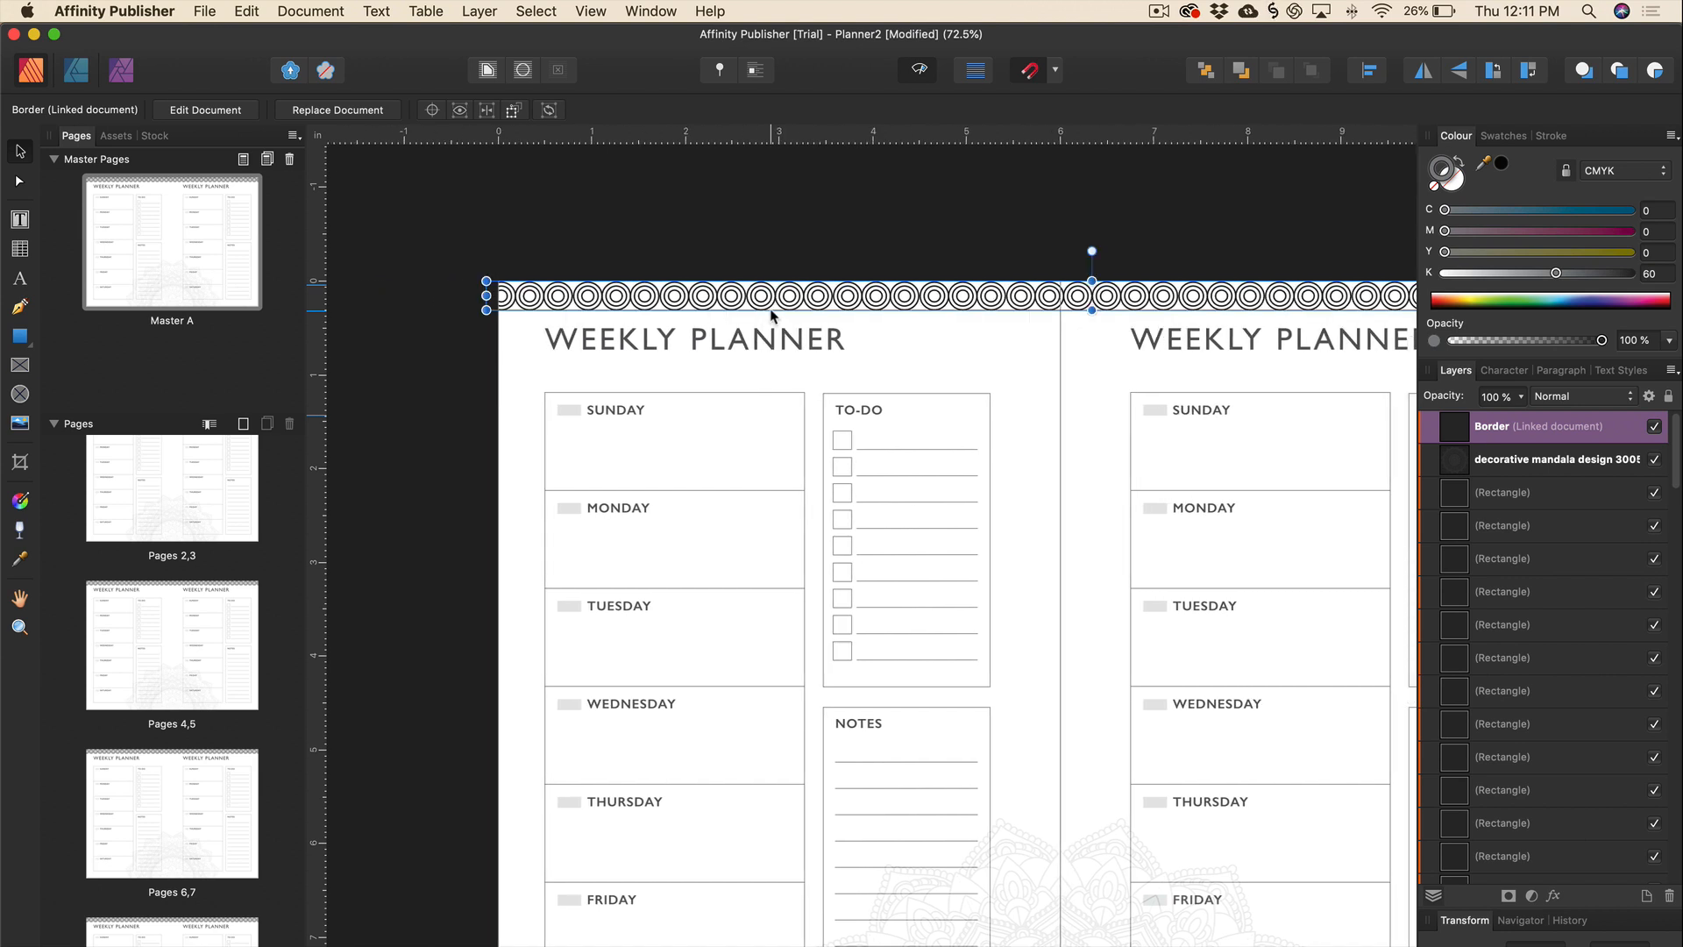
key("ctrl+w")
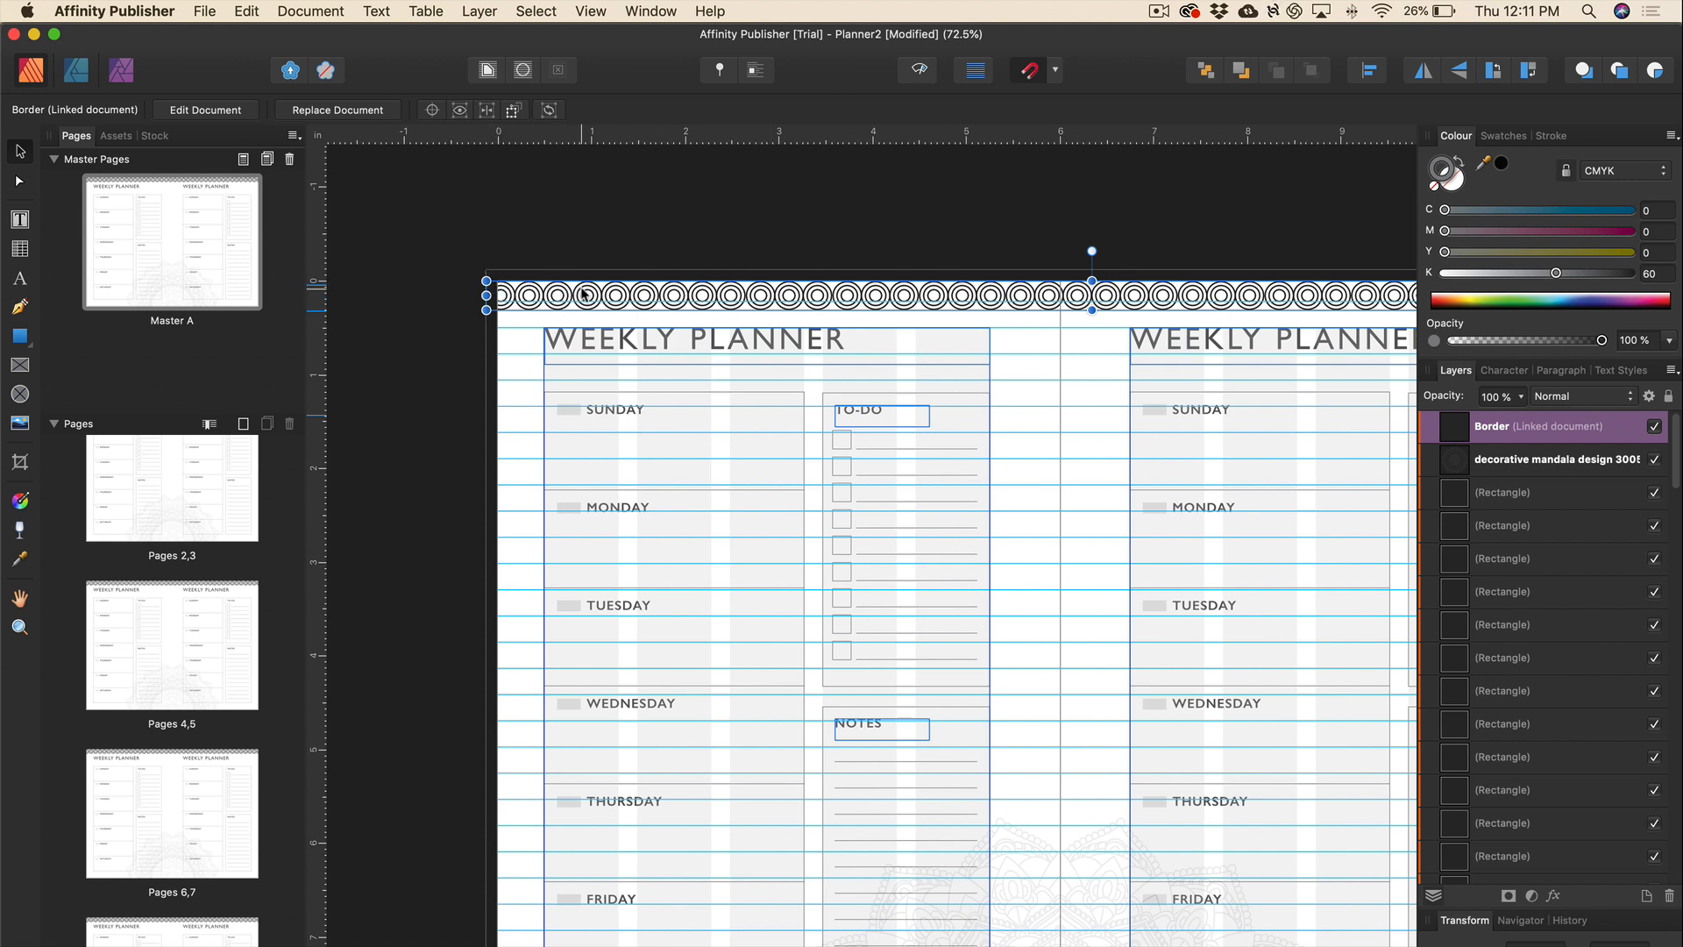
left_click_drag(613, 293, 611, 284)
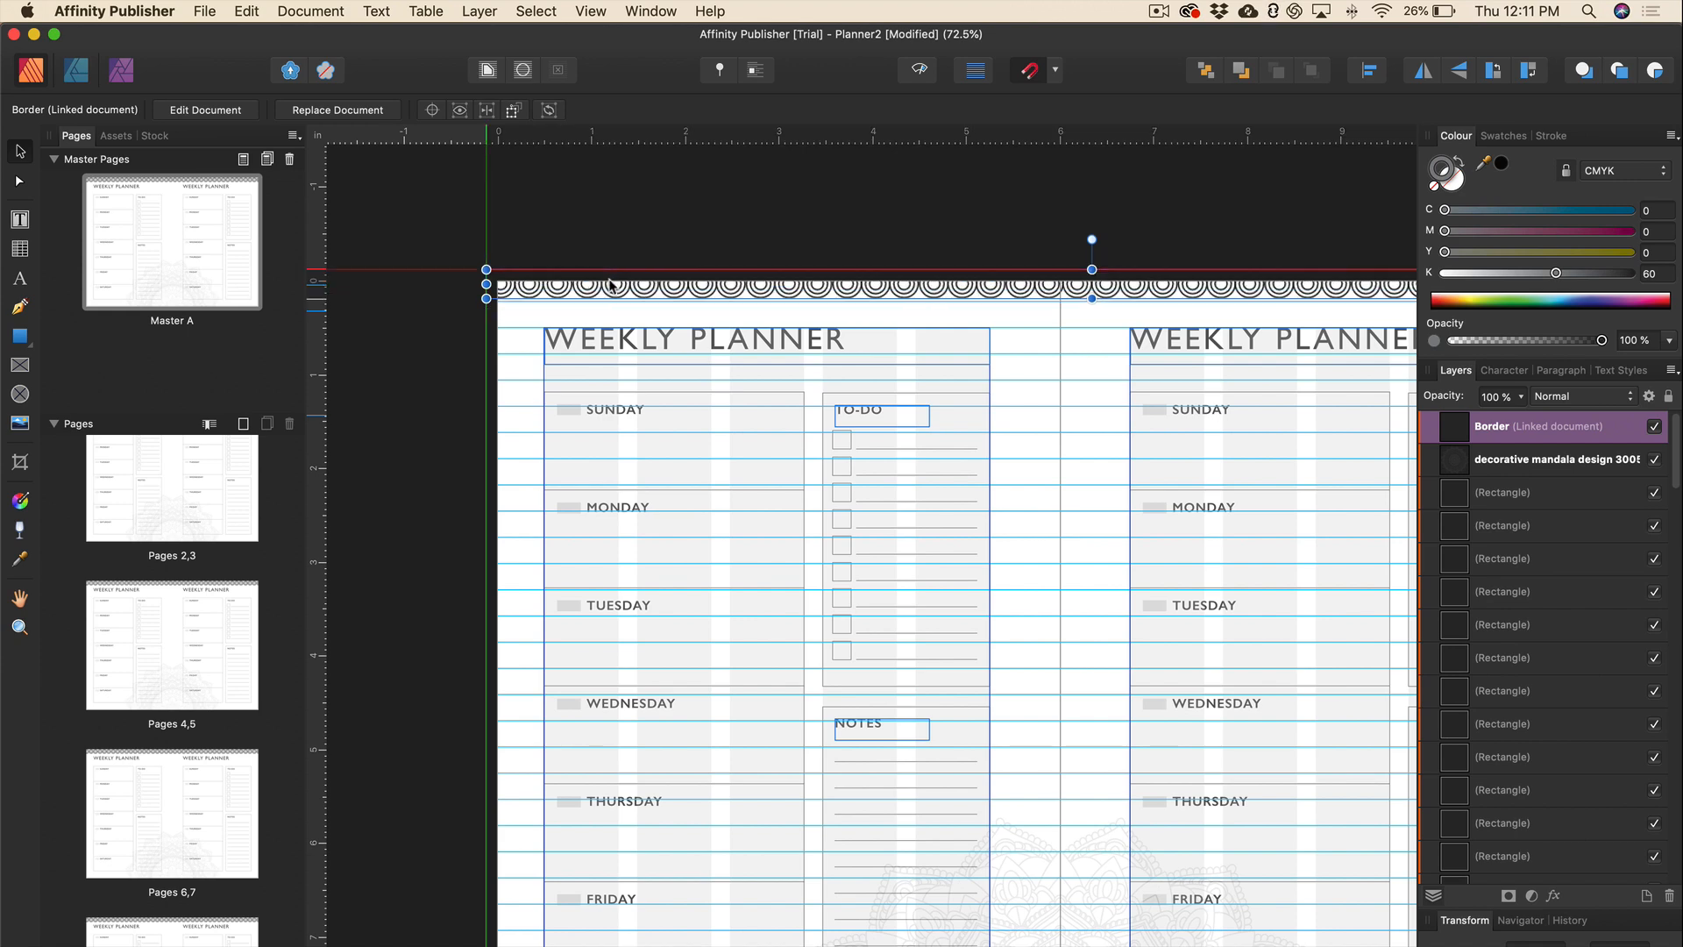
scroll(611, 286, "down", 1)
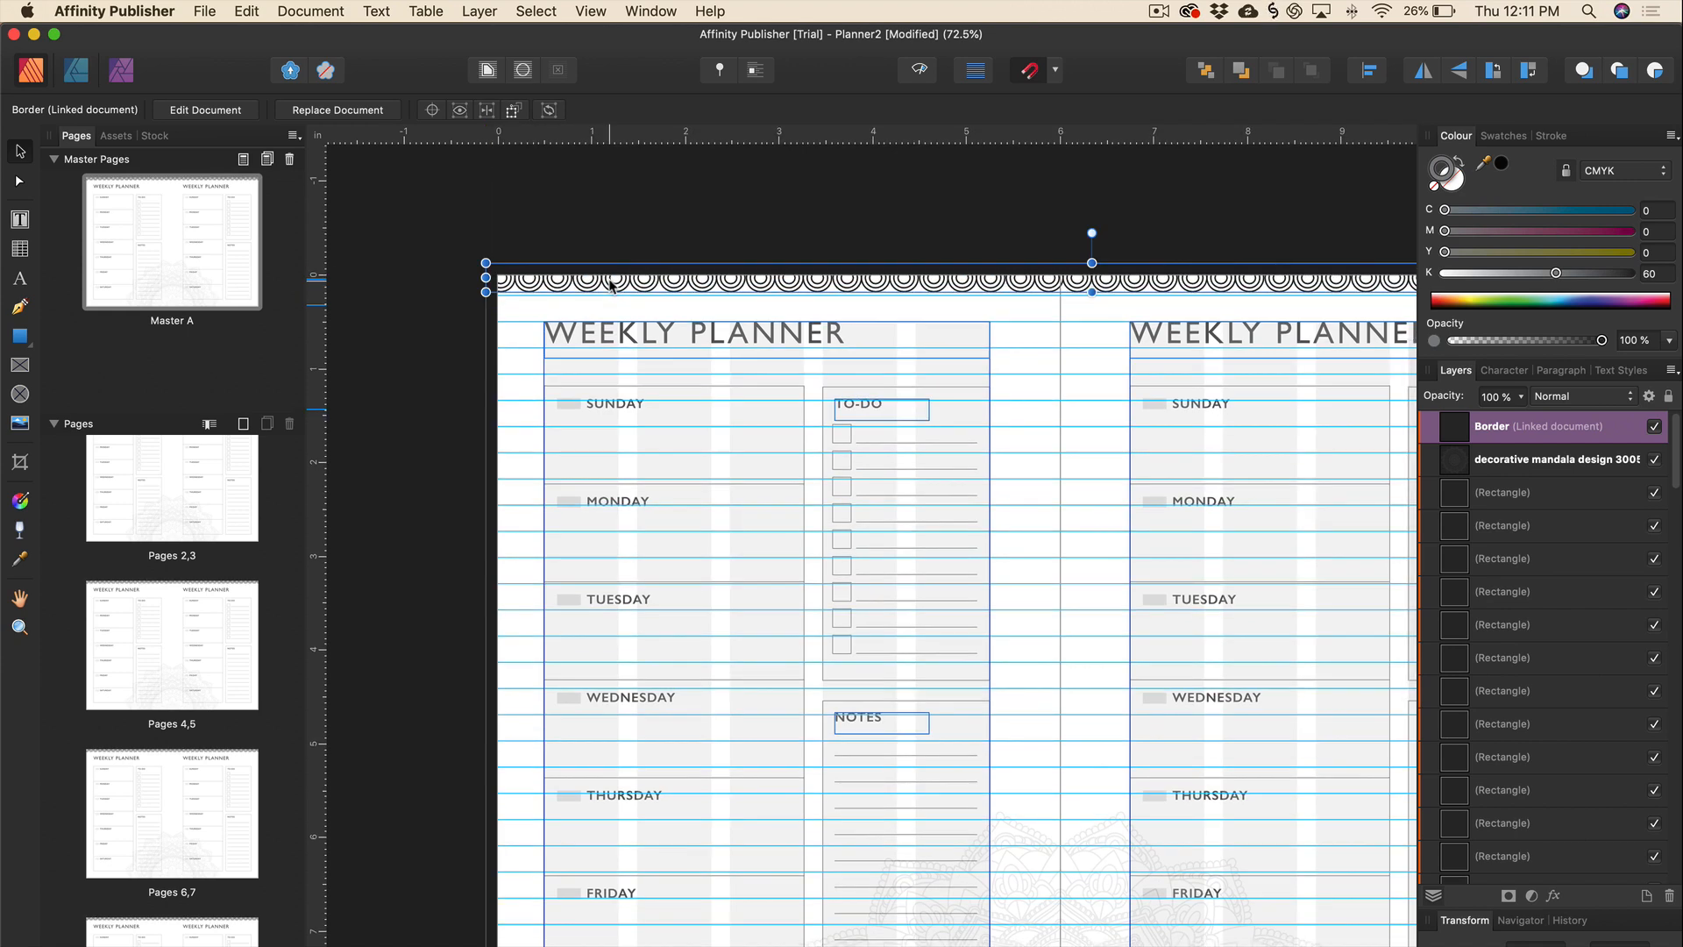
scroll(611, 286, "right", 5)
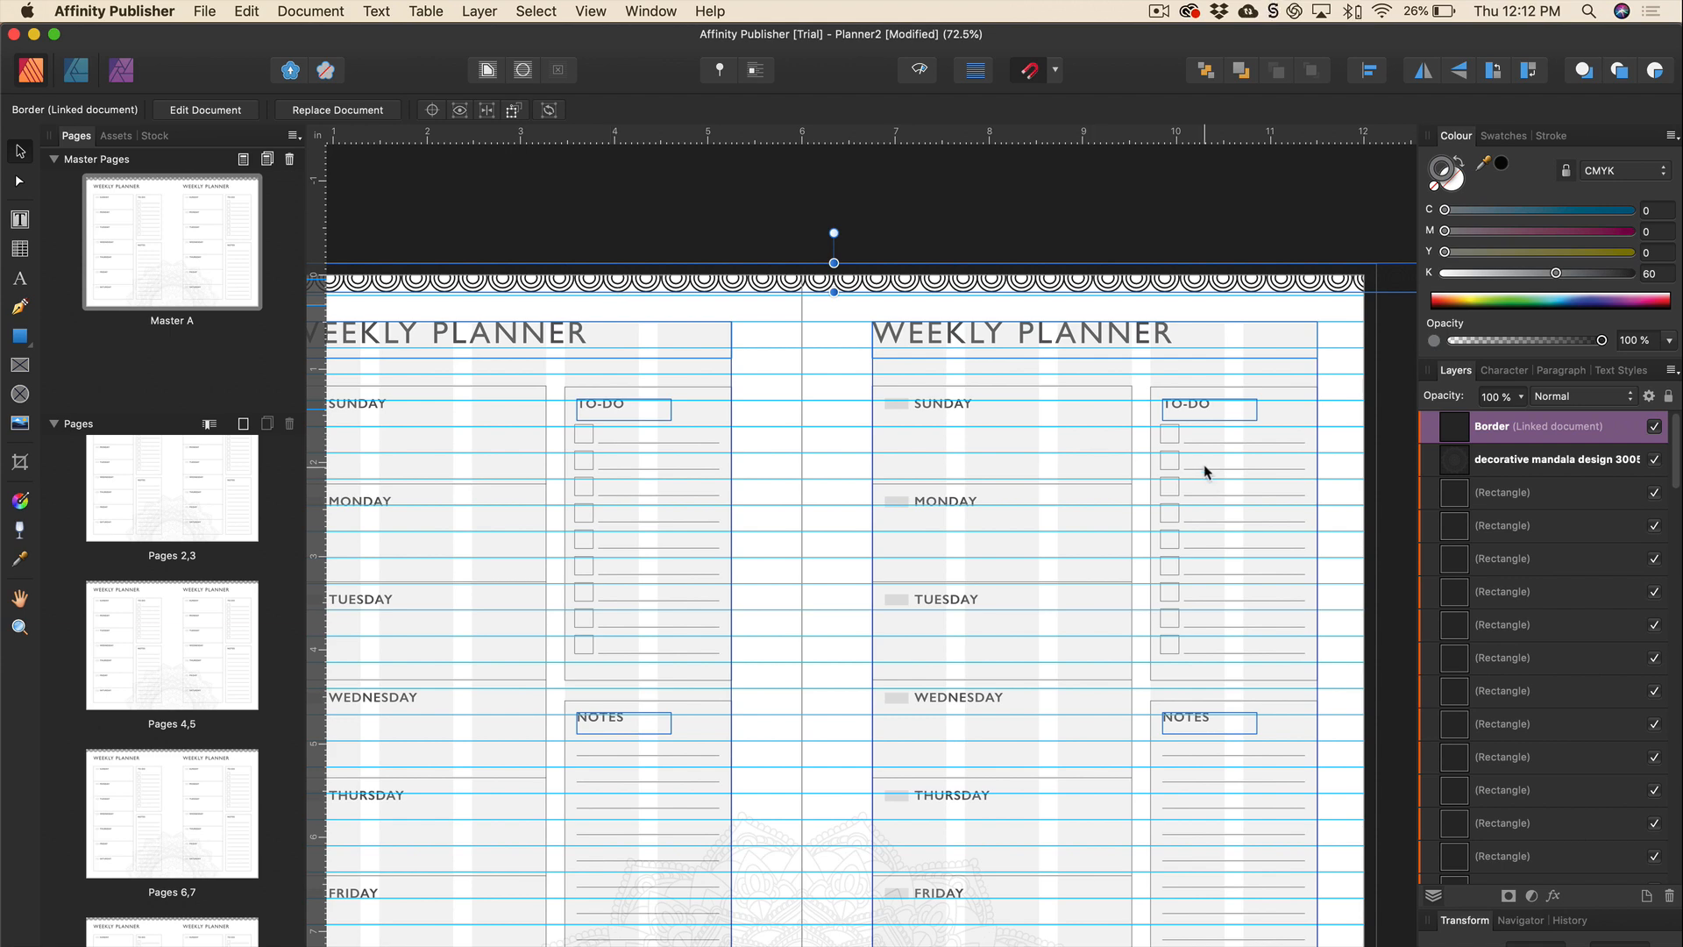
scroll(1202, 470, "right", 2)
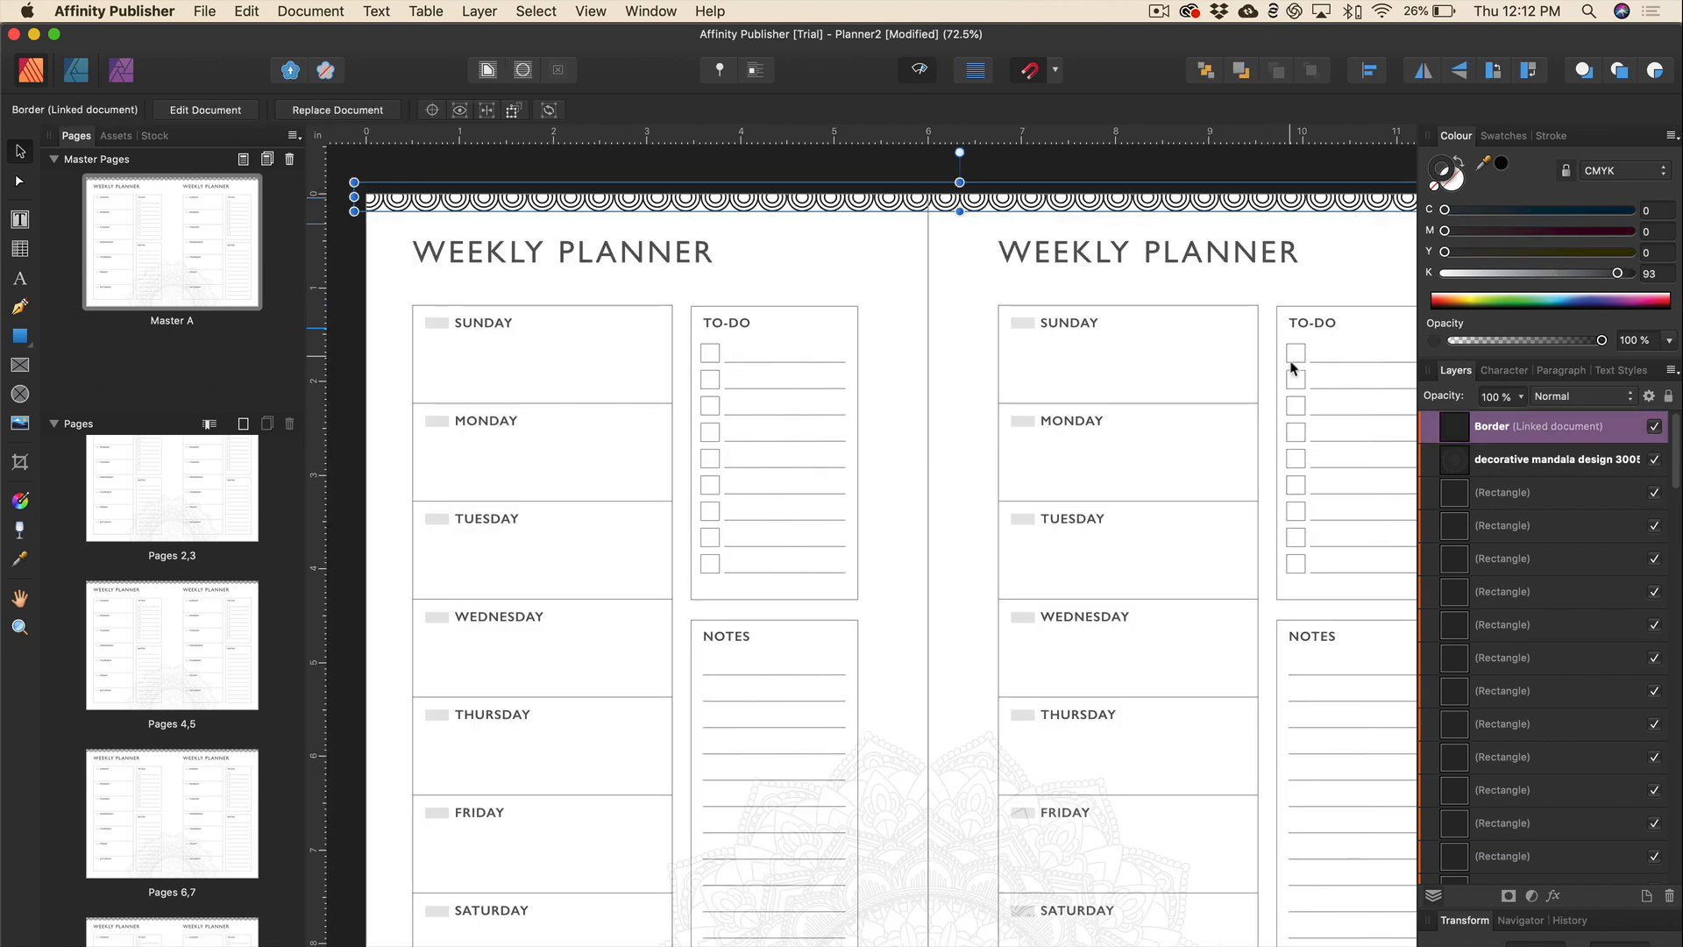
left_click(1523, 397)
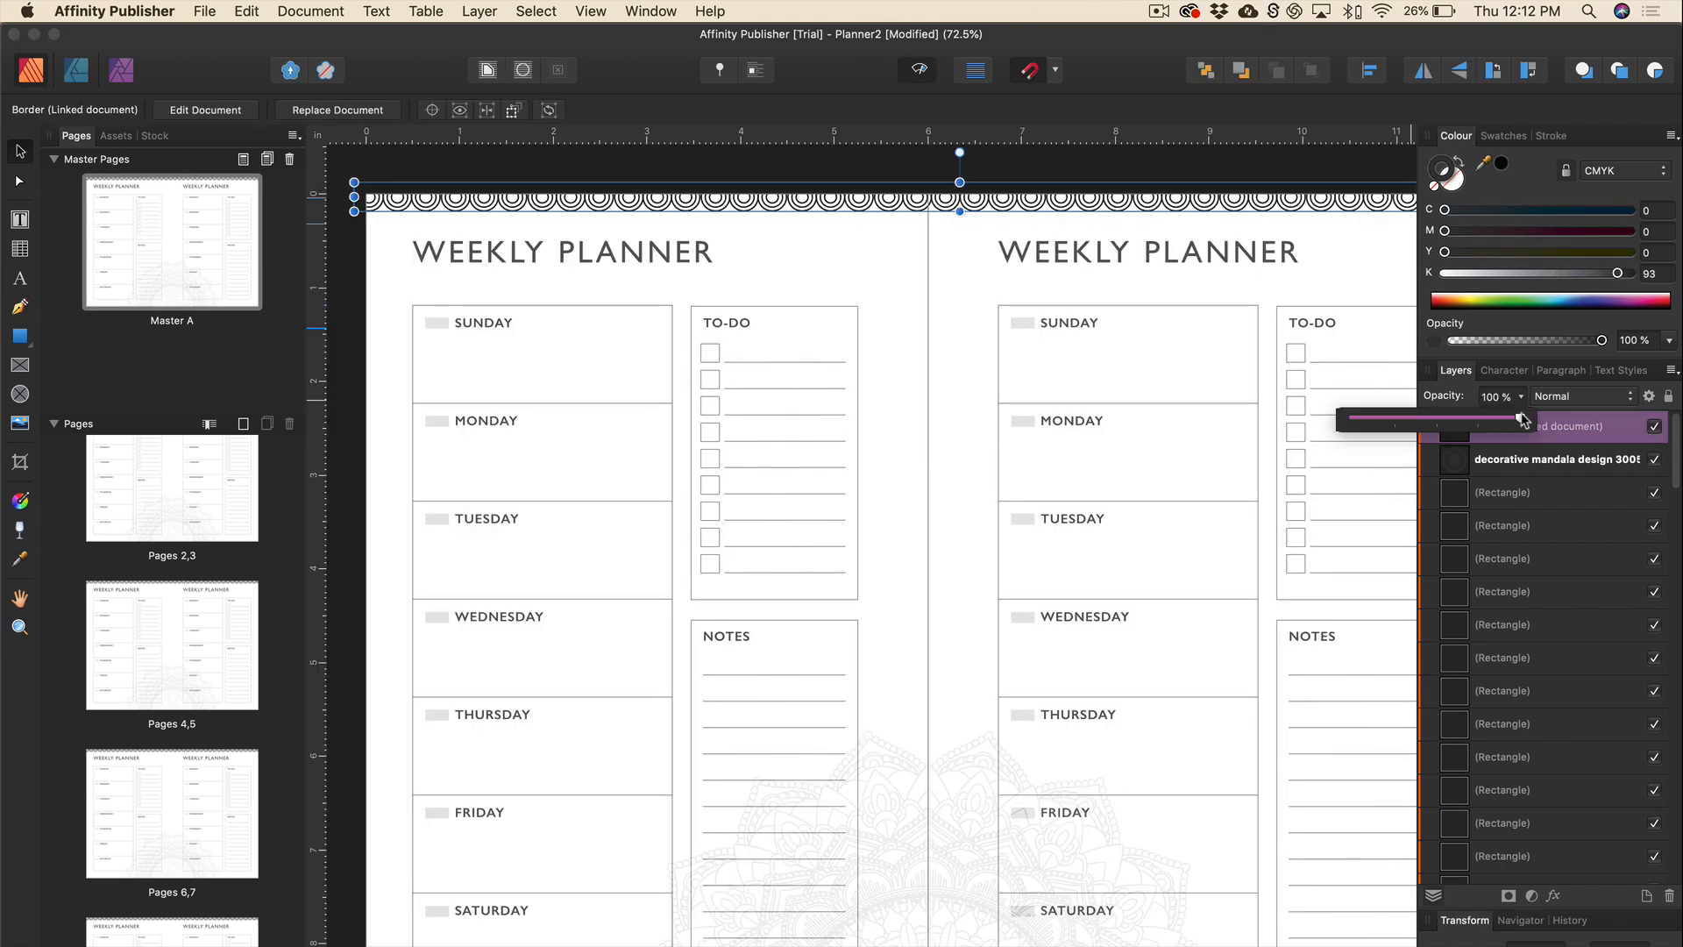
left_click_drag(1521, 422, 1495, 422)
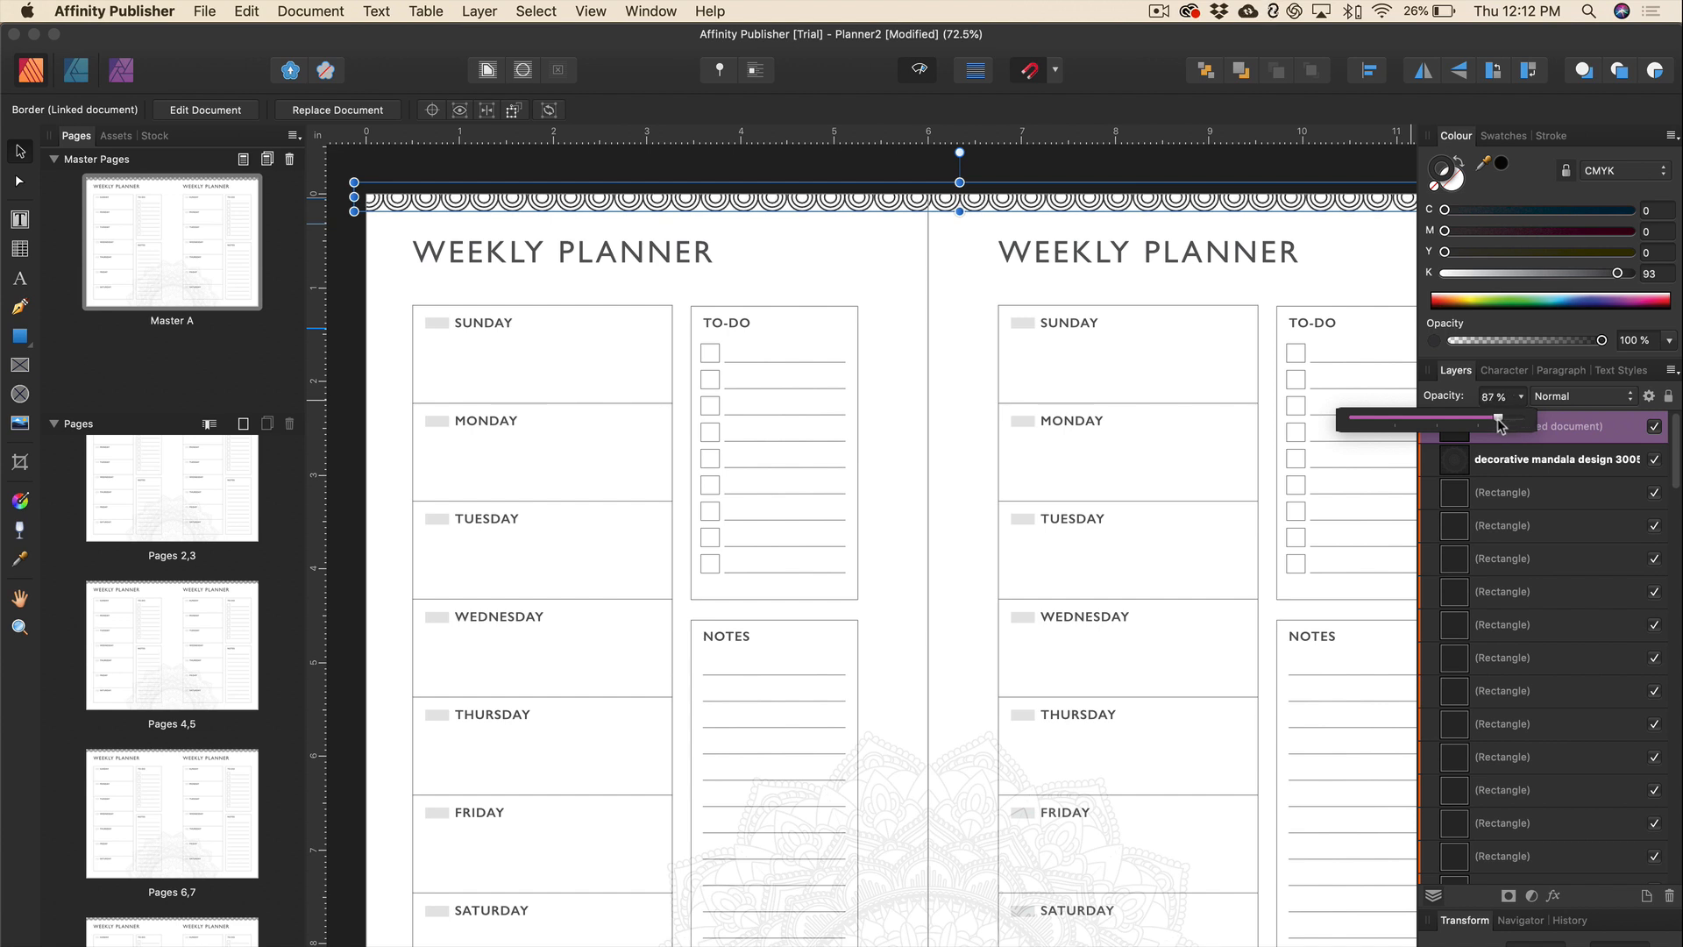
Lighten the WEEKLY PLANNER title to a paler grey by reducing its K from 93.
left_click(701, 254)
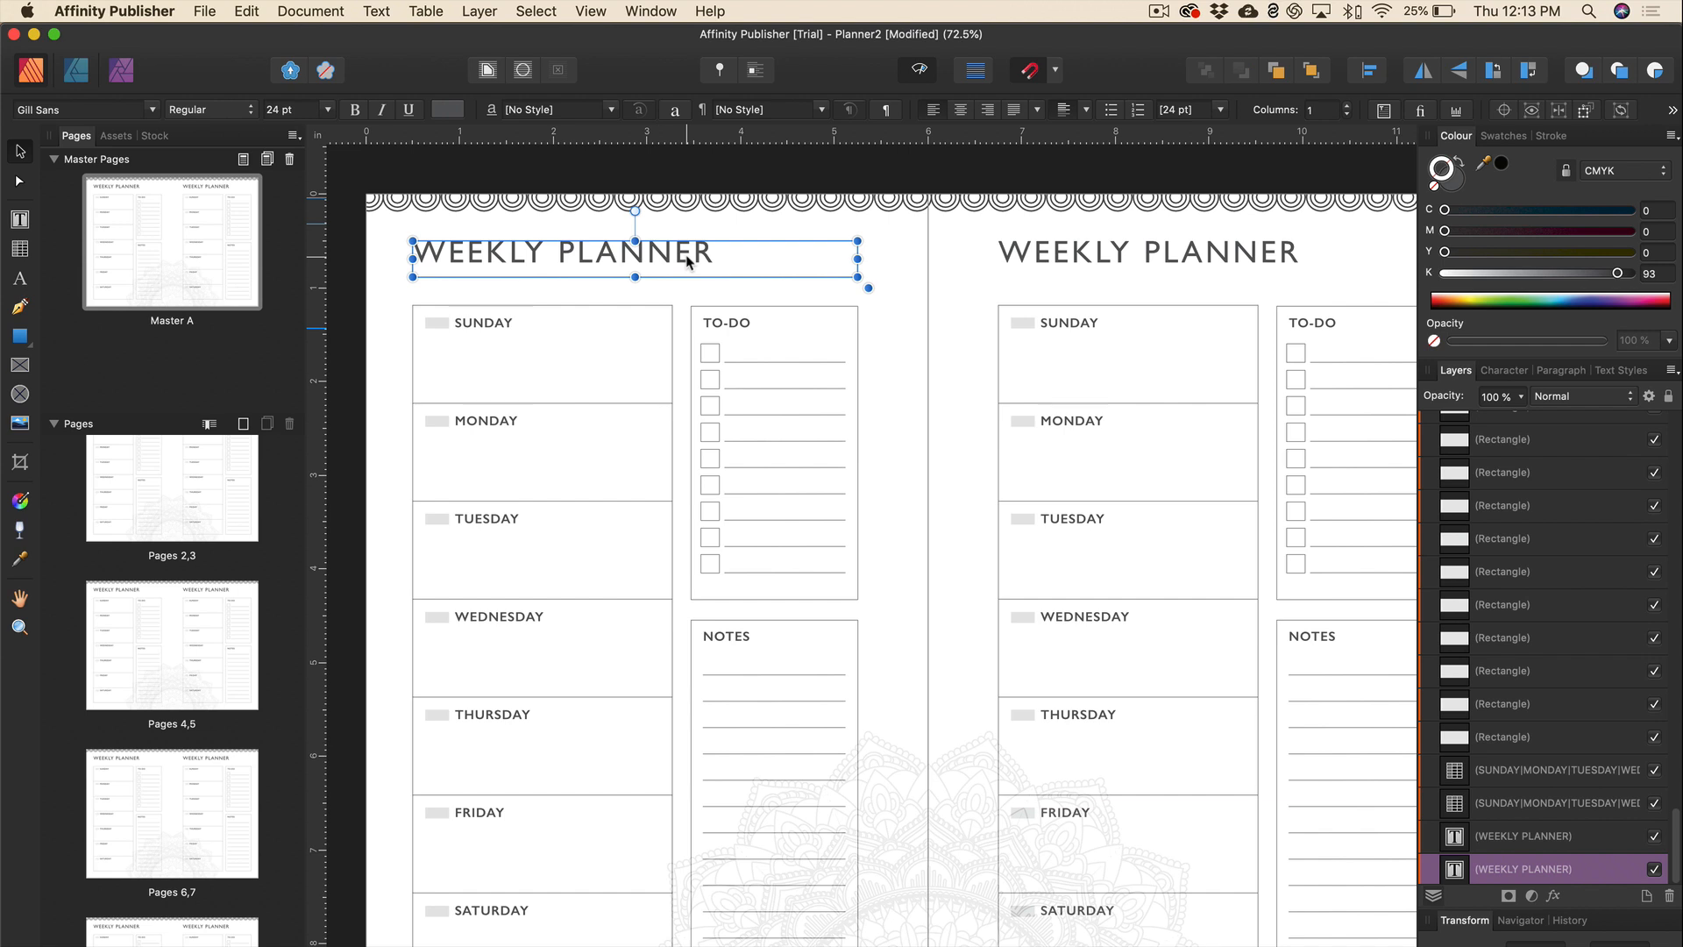
triple_click(687, 257)
left_click_drag(1618, 277, 1572, 277)
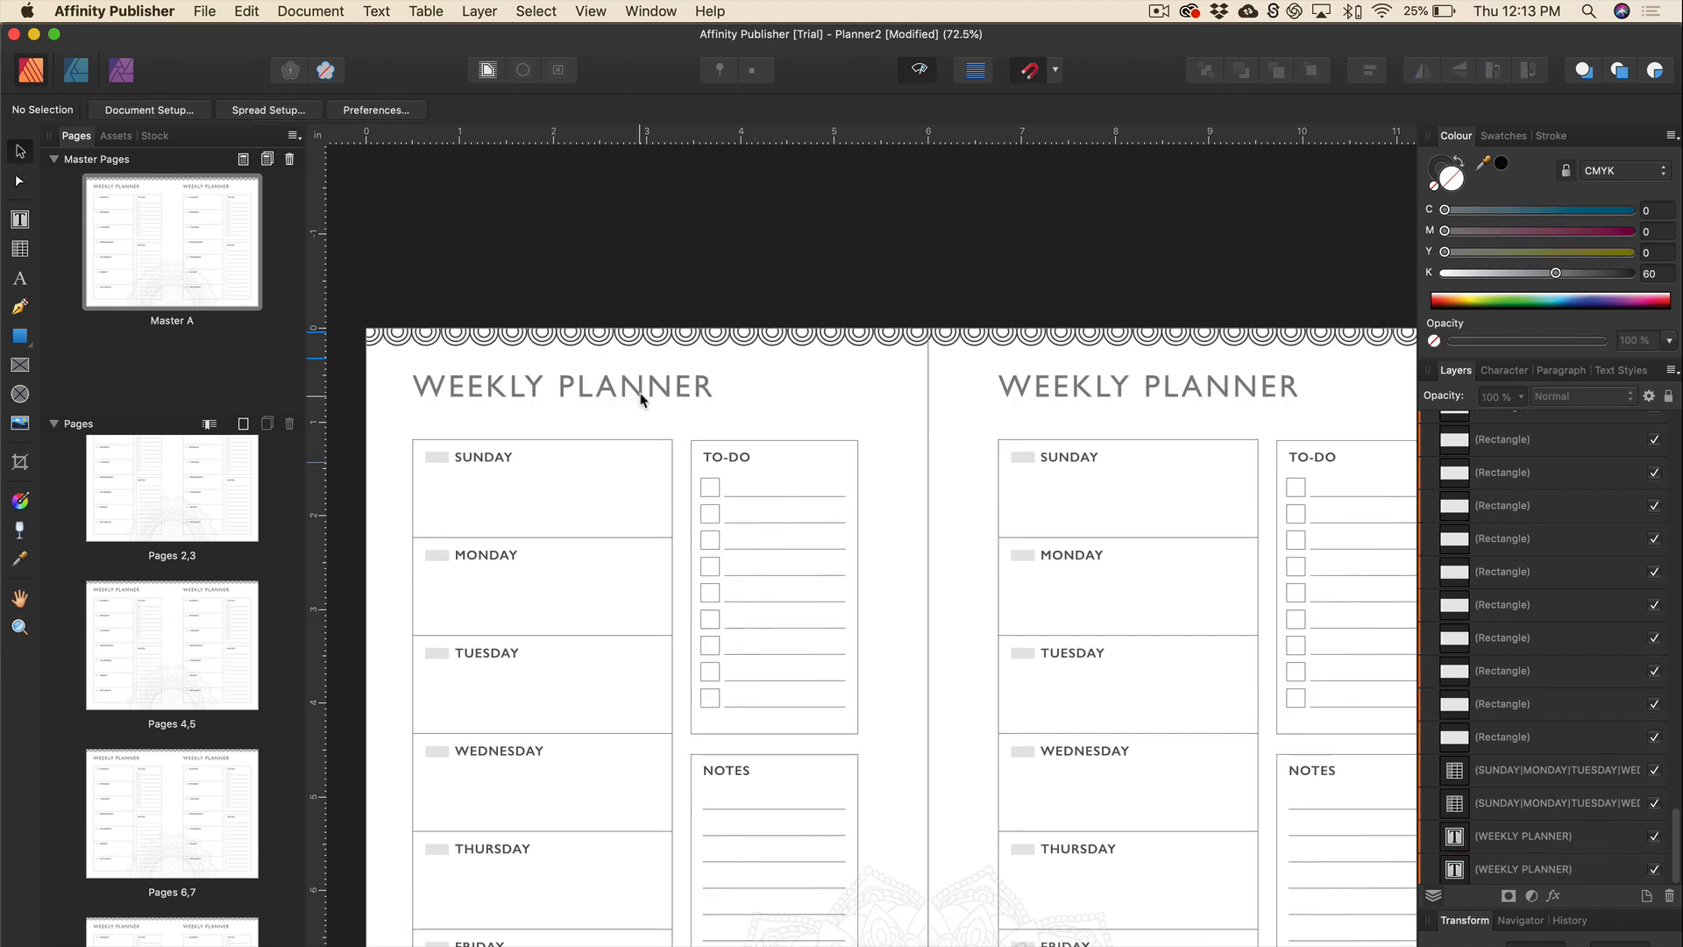
left_click(639, 401)
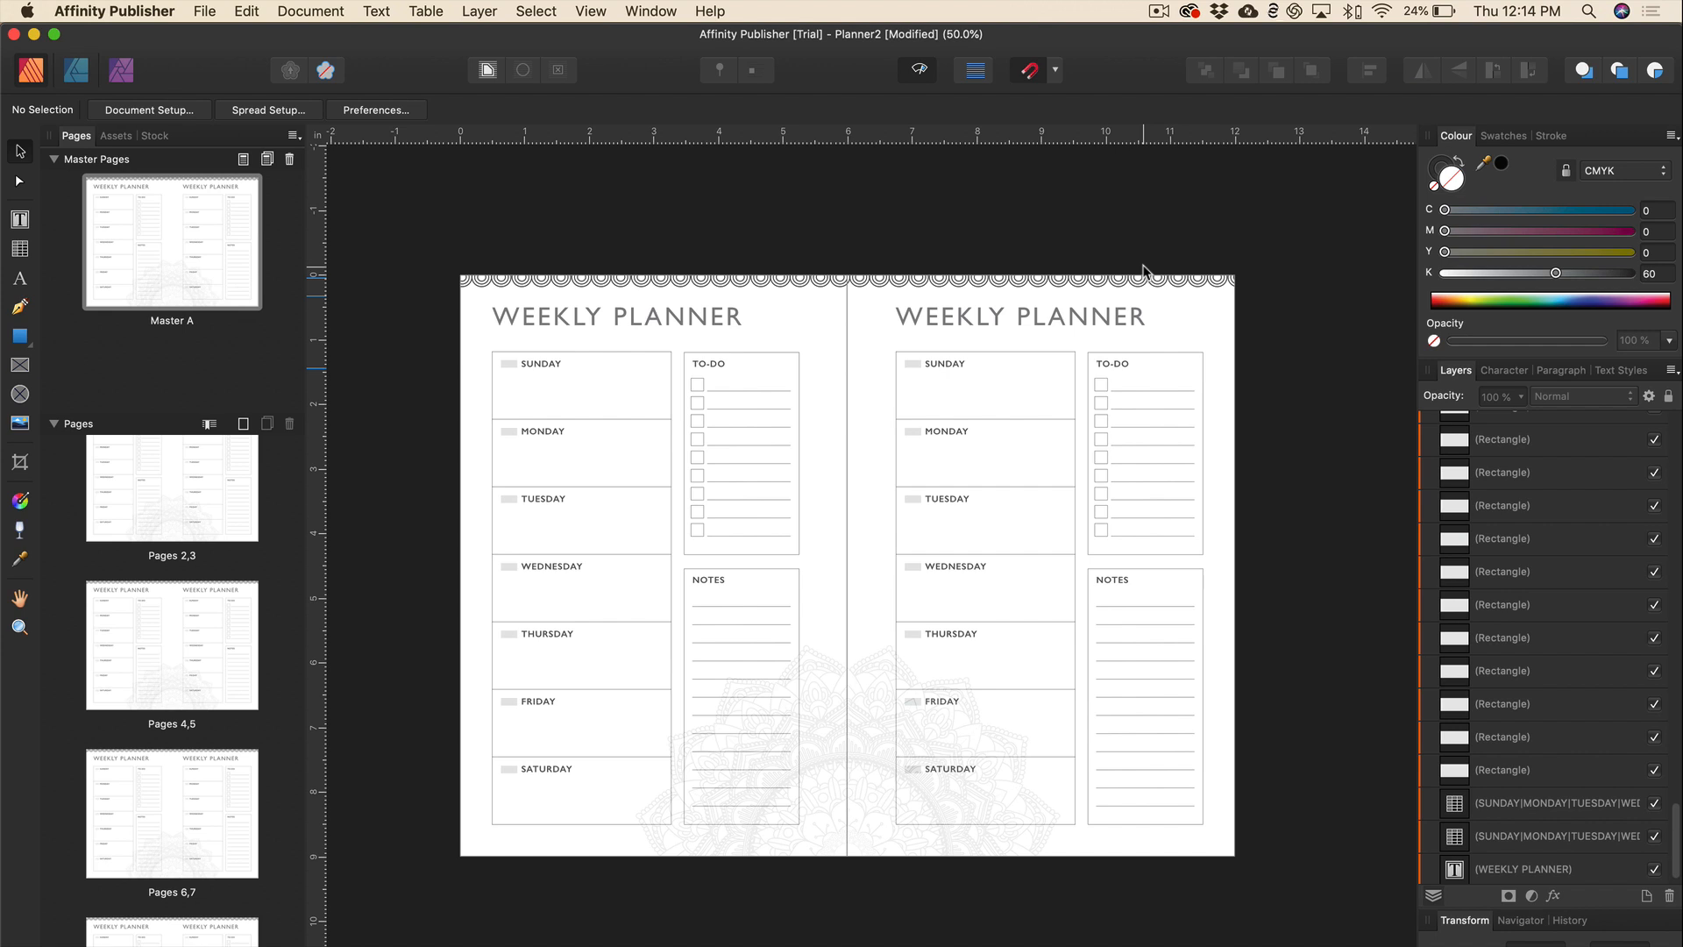
Apply Clear Masters to Page 1 so it shows as a blank page.
key("super+equal")
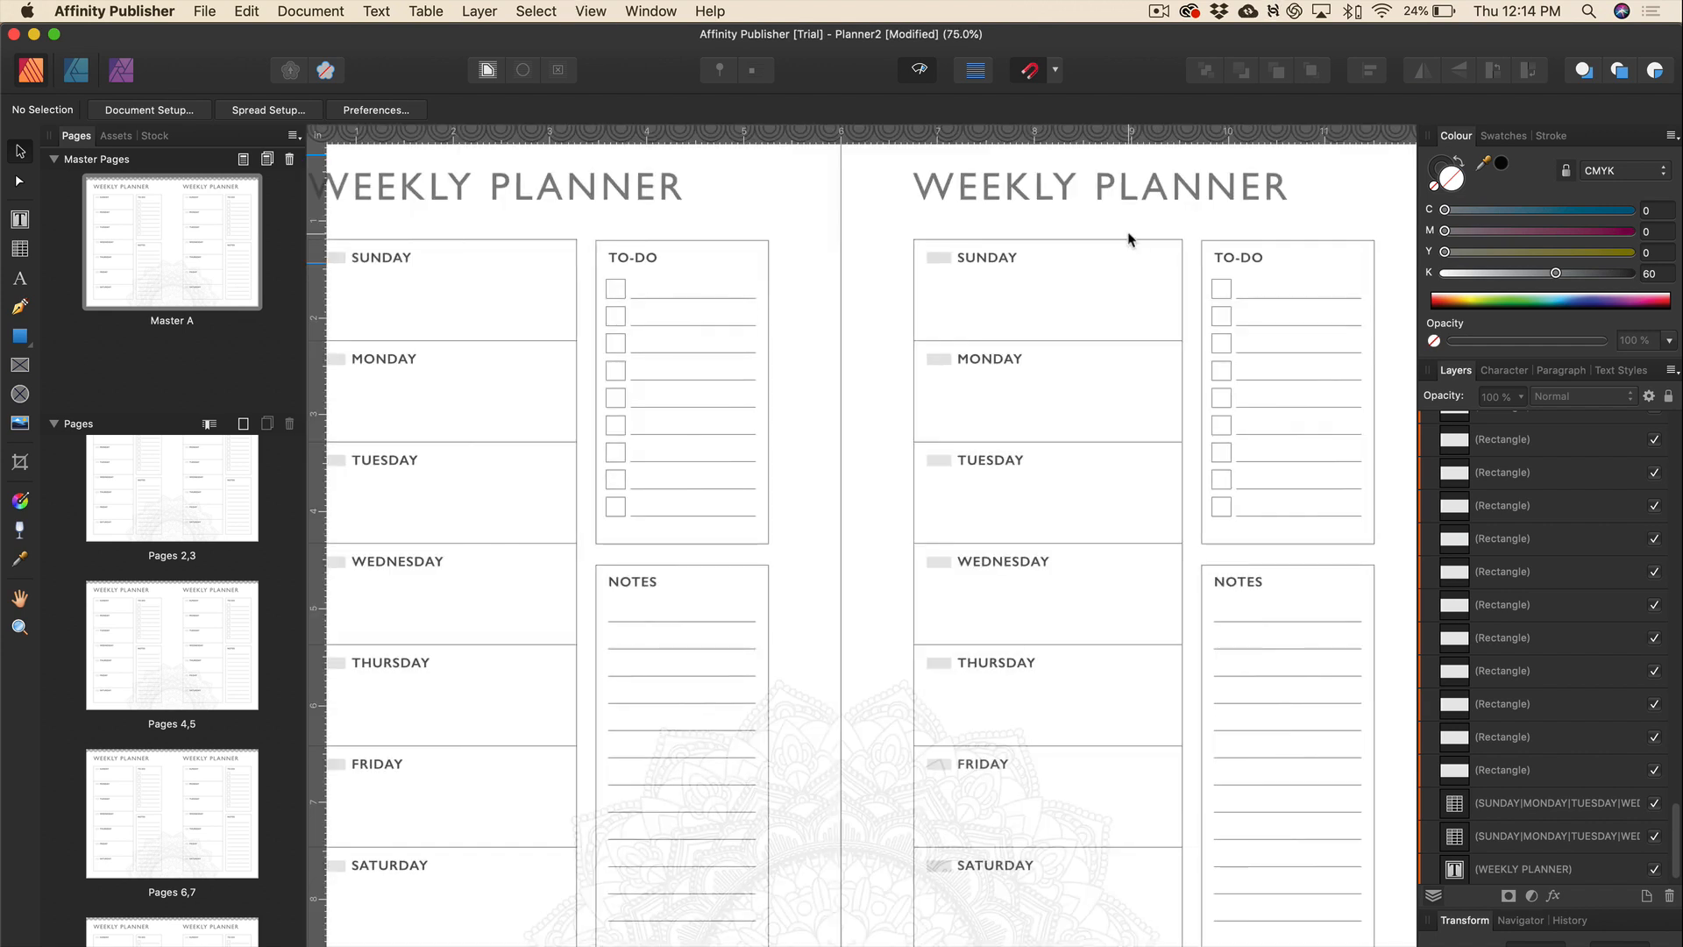
double_click(193, 473)
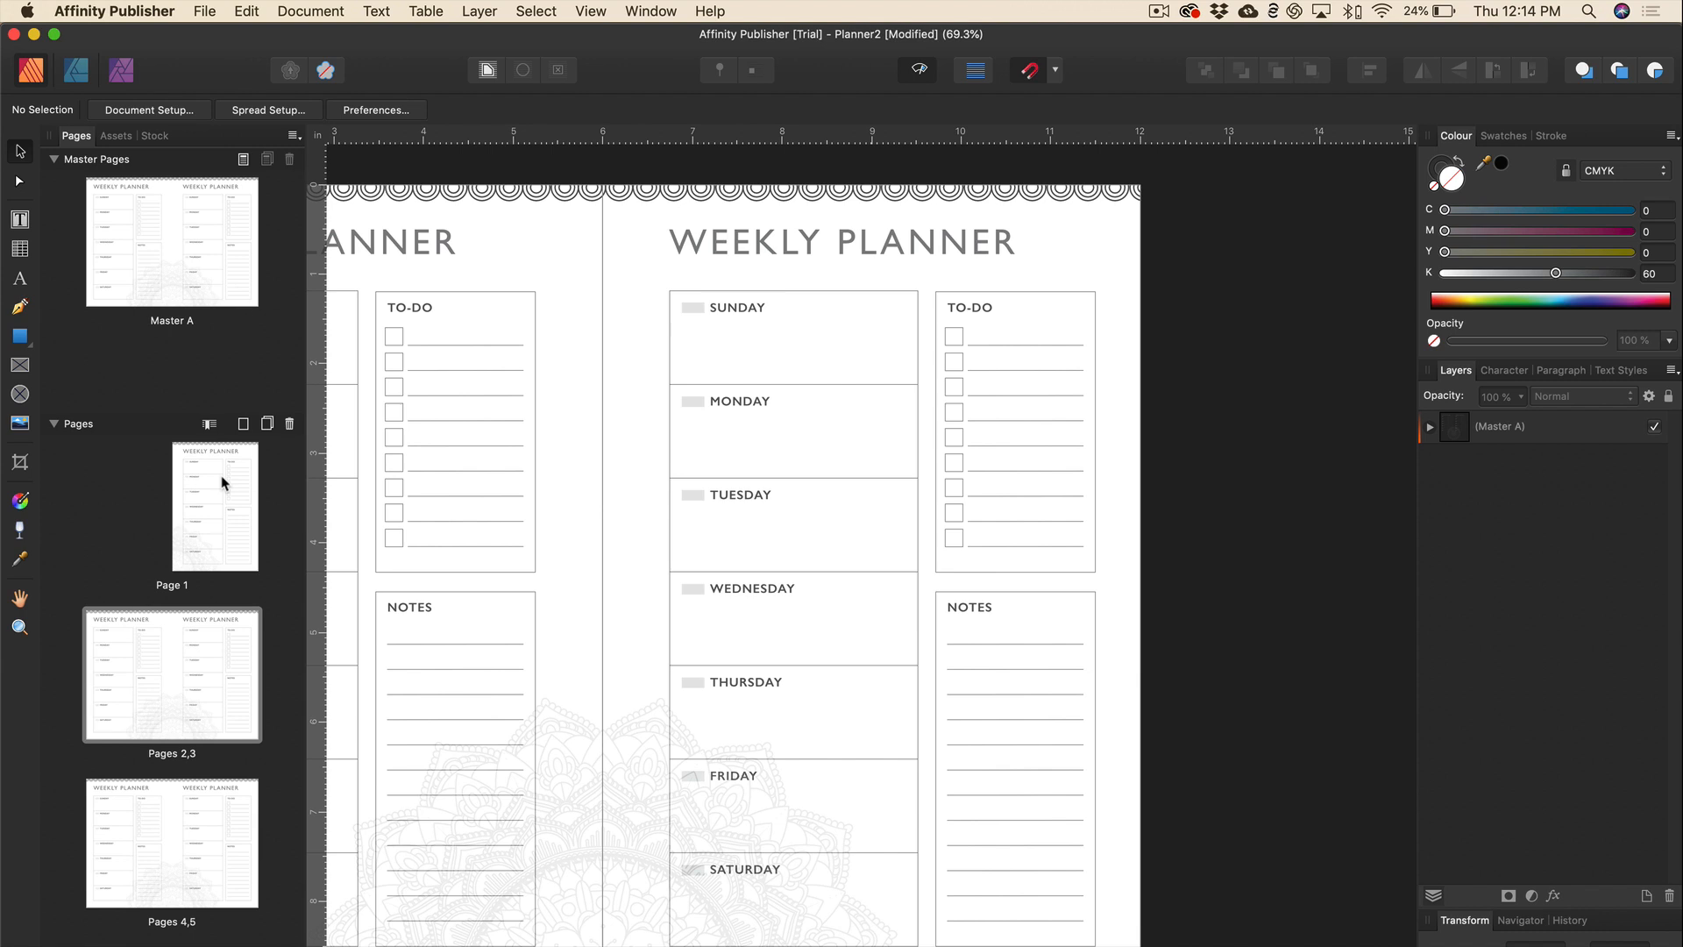
double_click(221, 475)
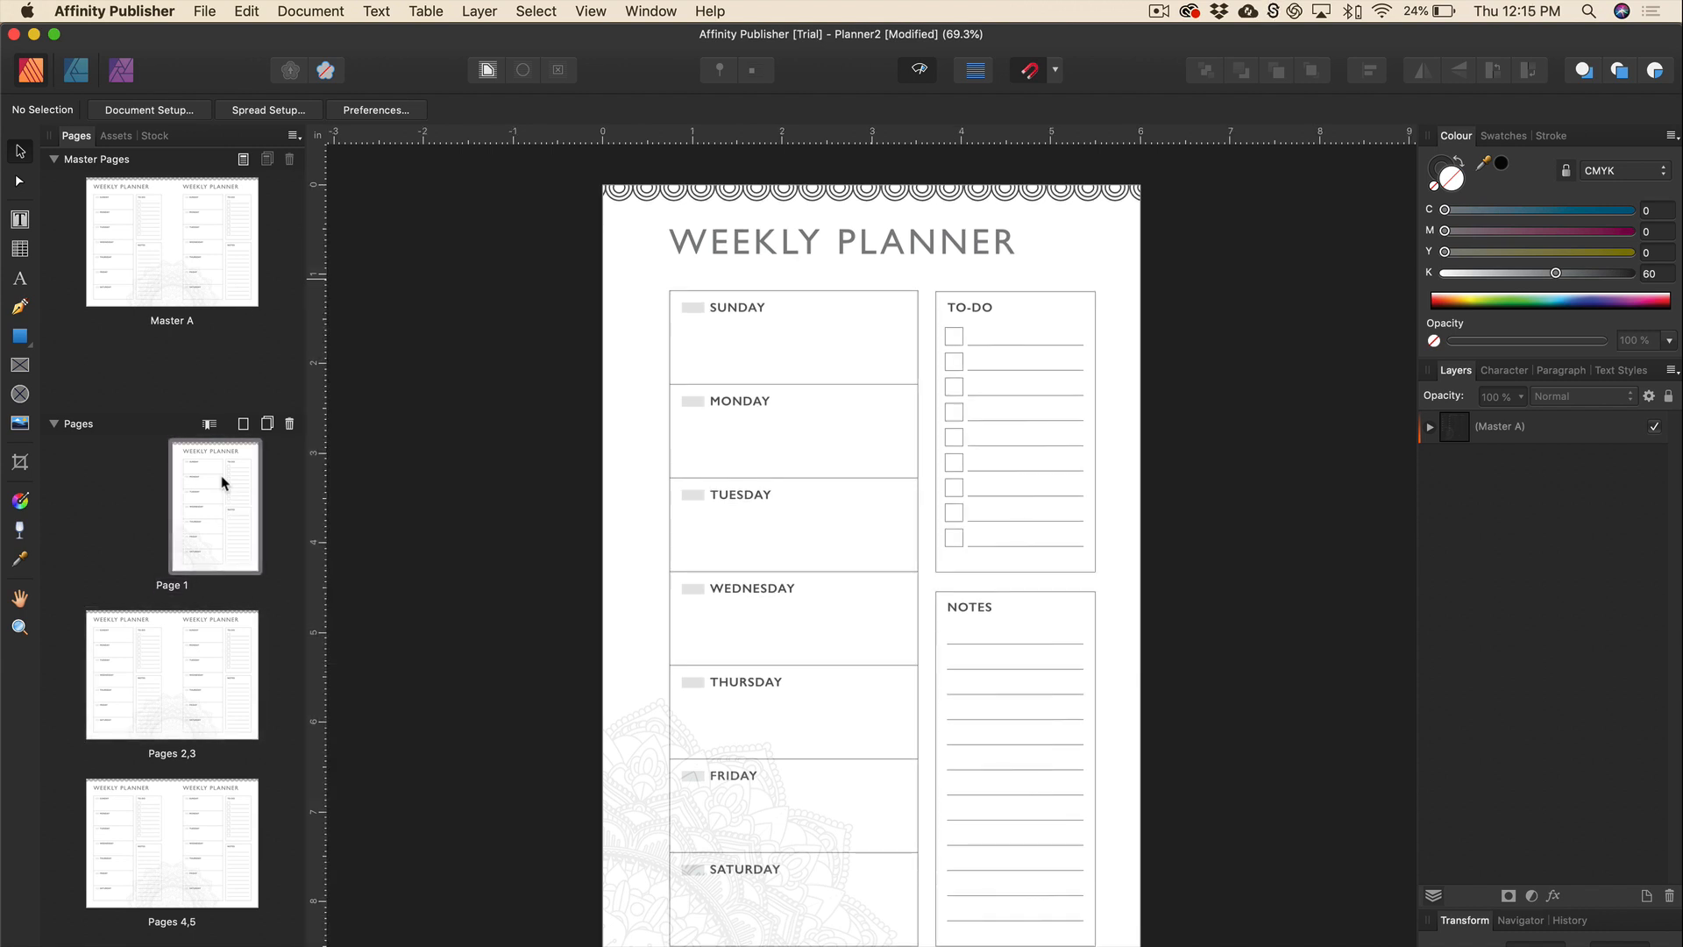
scroll(685, 523, "down", 1)
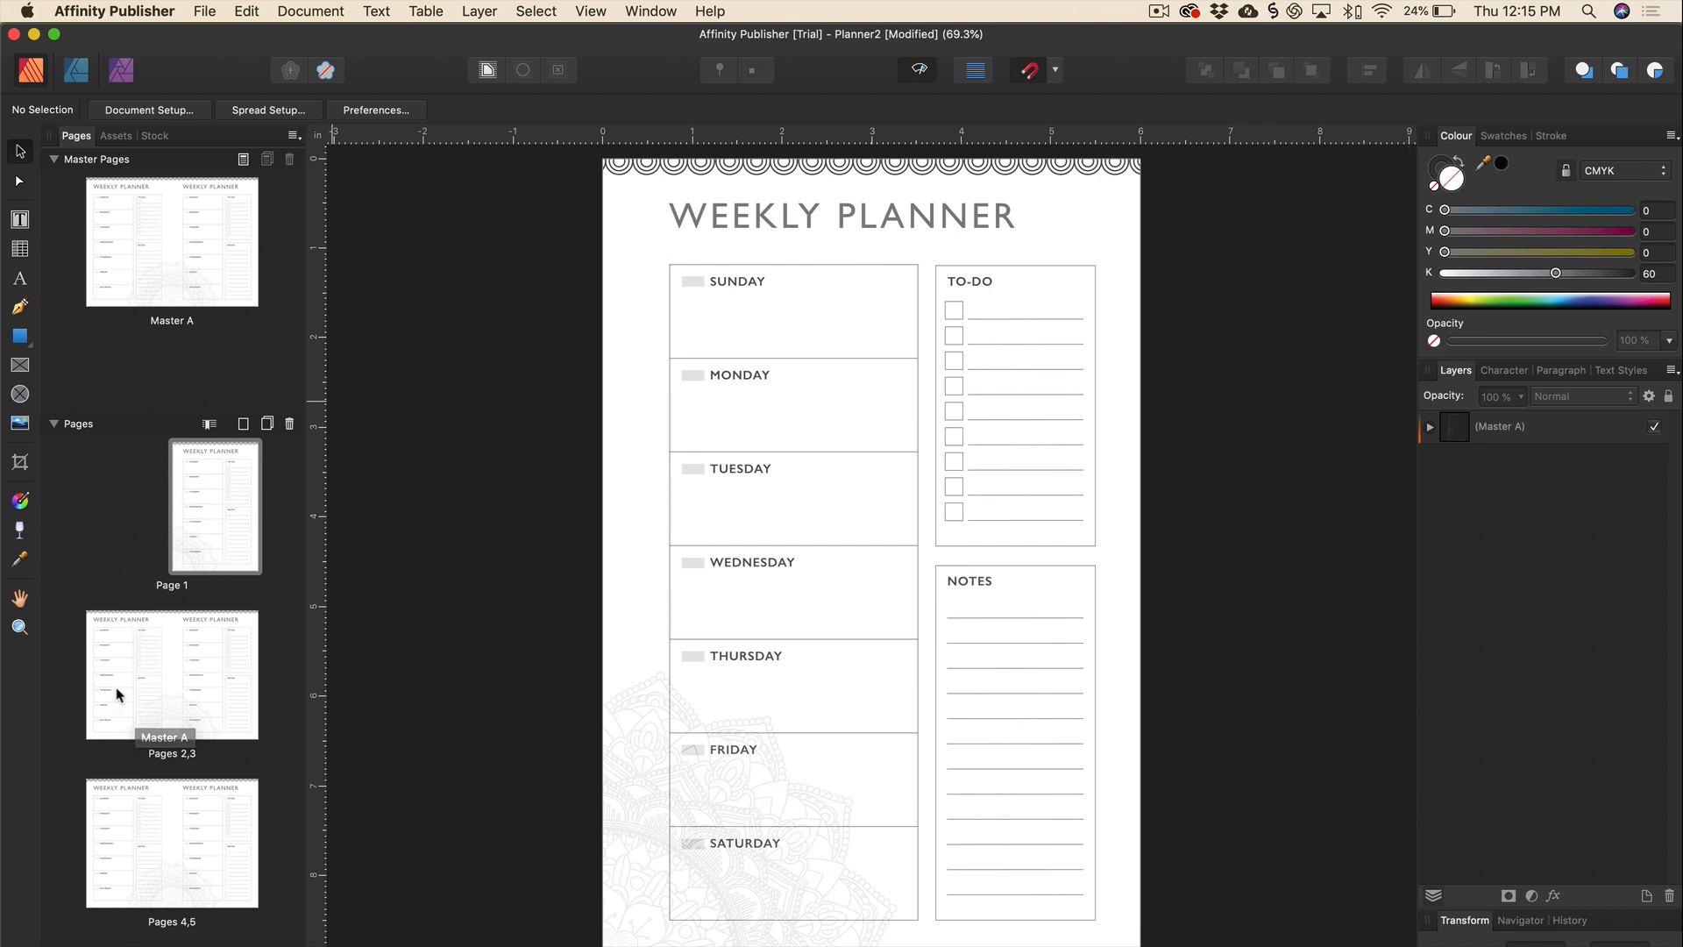
right_click(221, 514)
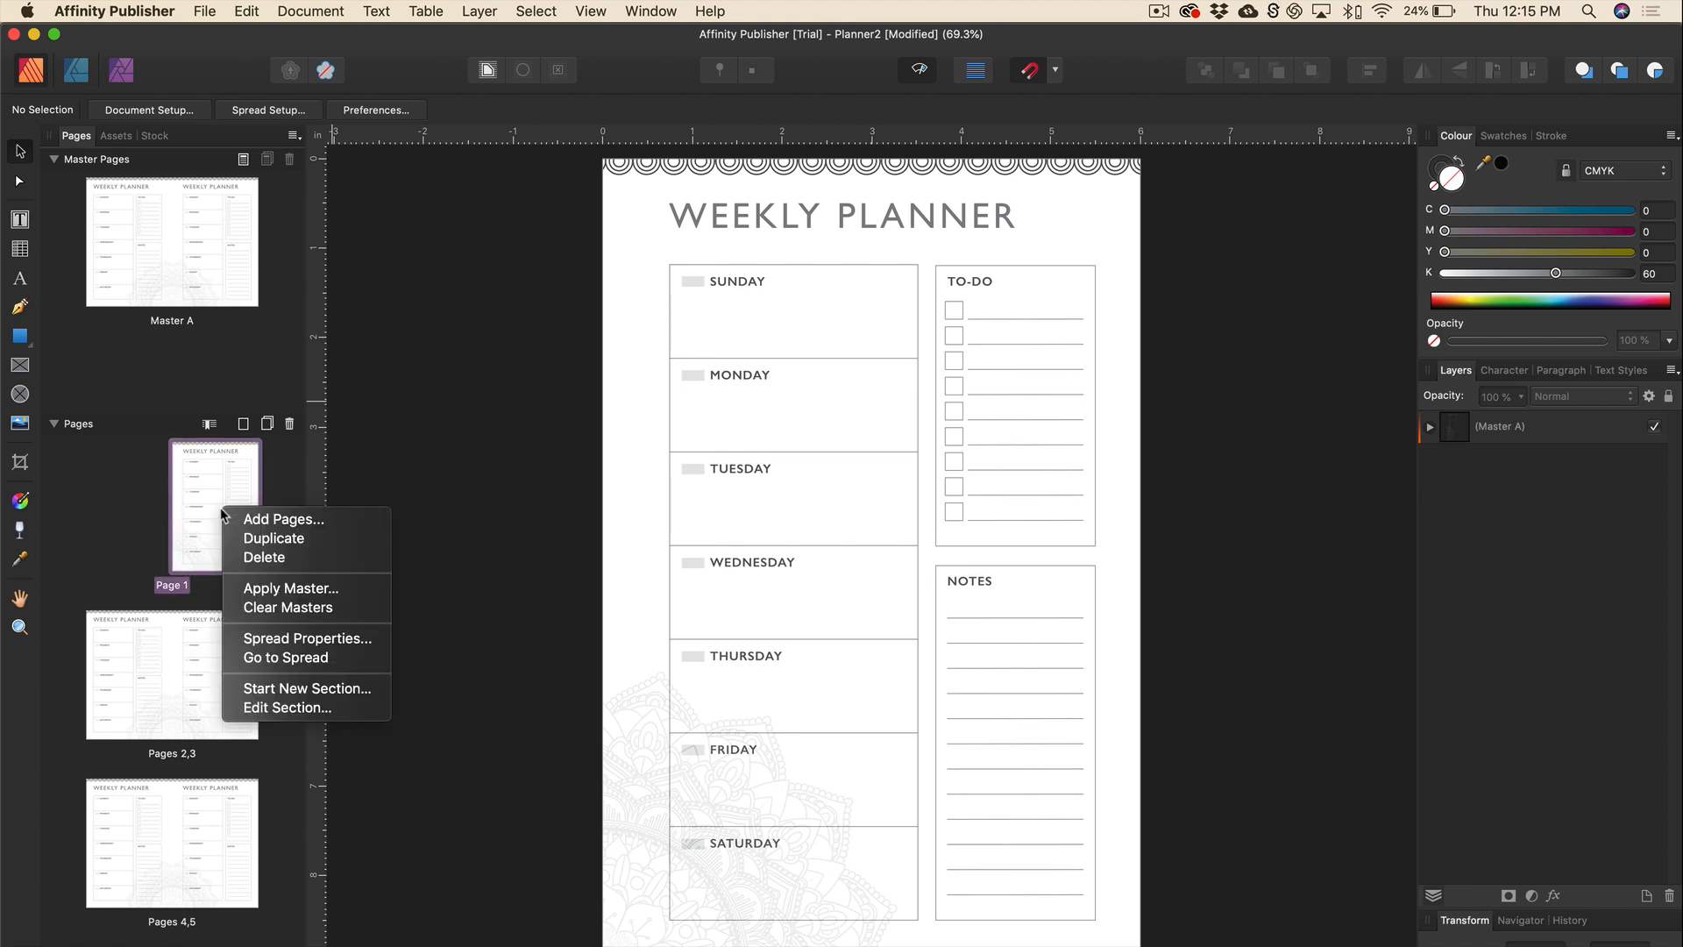
left_click(285, 608)
scroll(285, 610, "down", 2)
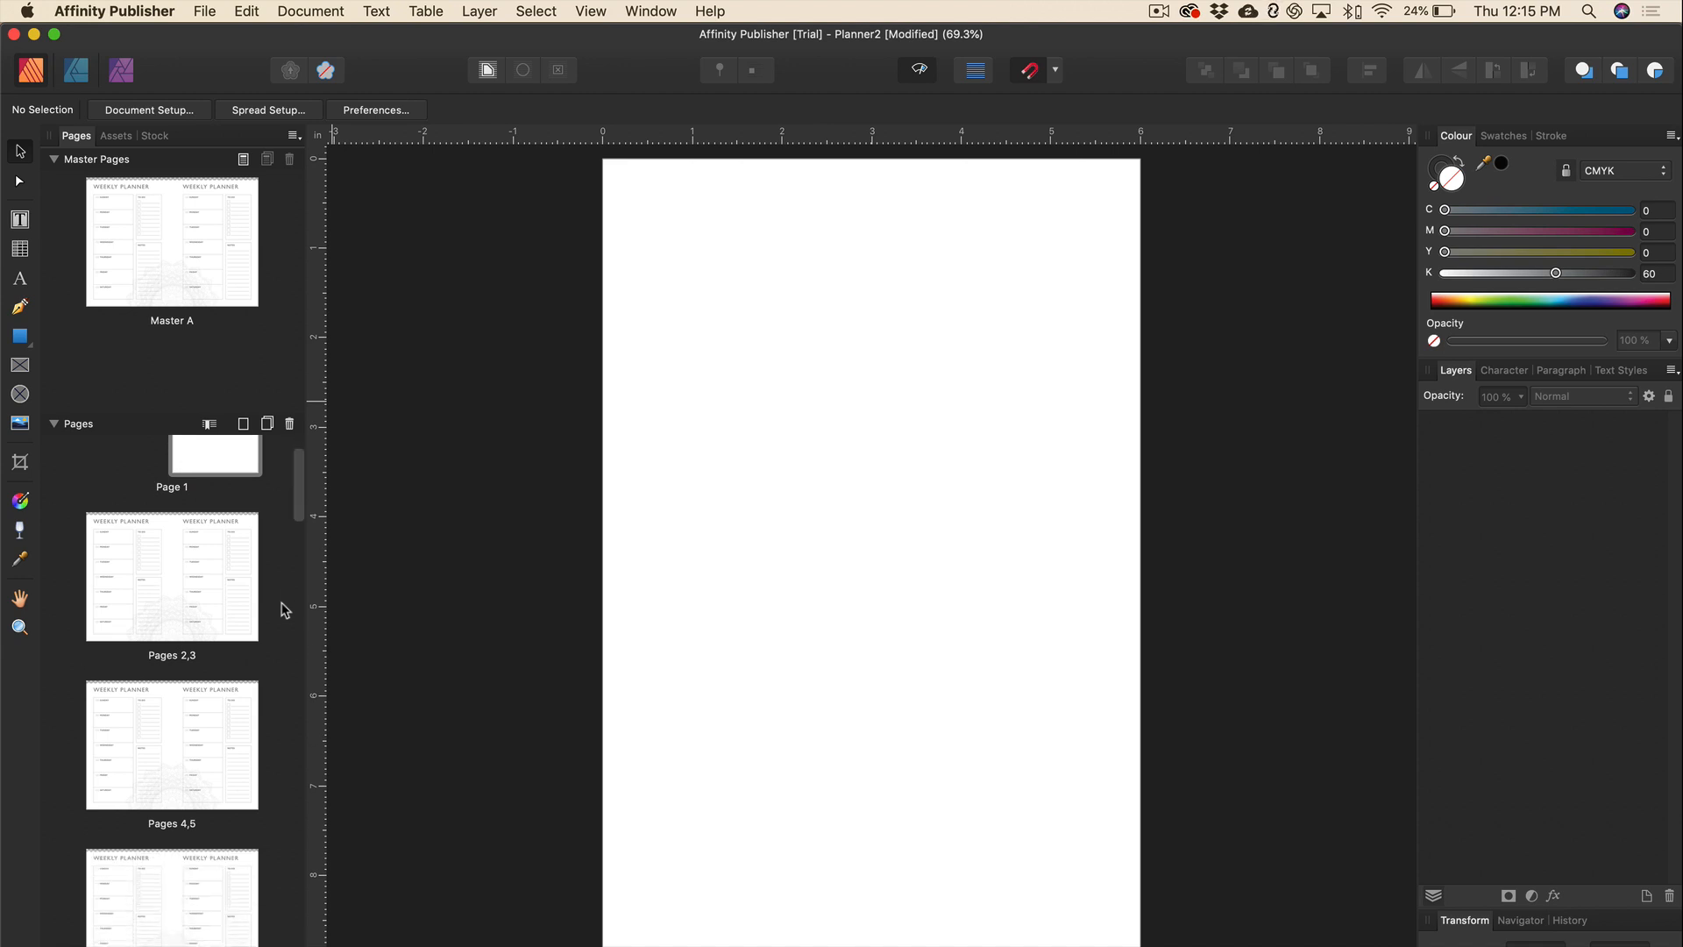
Clear the master from the Pages 2,3 spread as well.
left_click(125, 543)
right_click(125, 541)
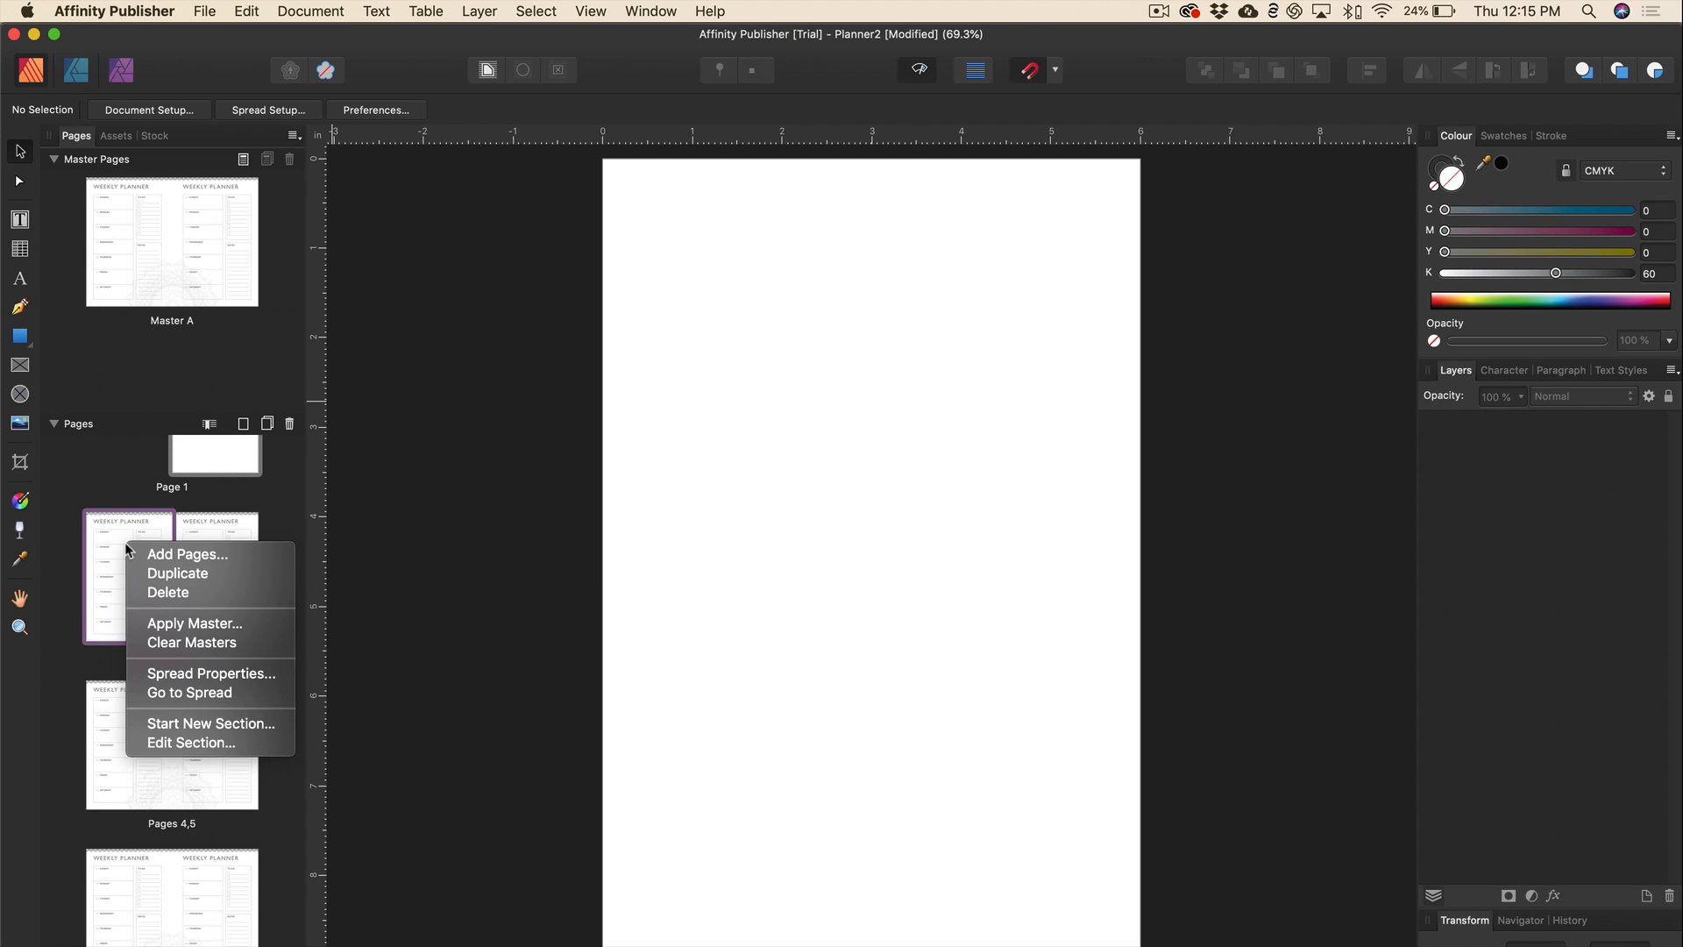
left_click(163, 643)
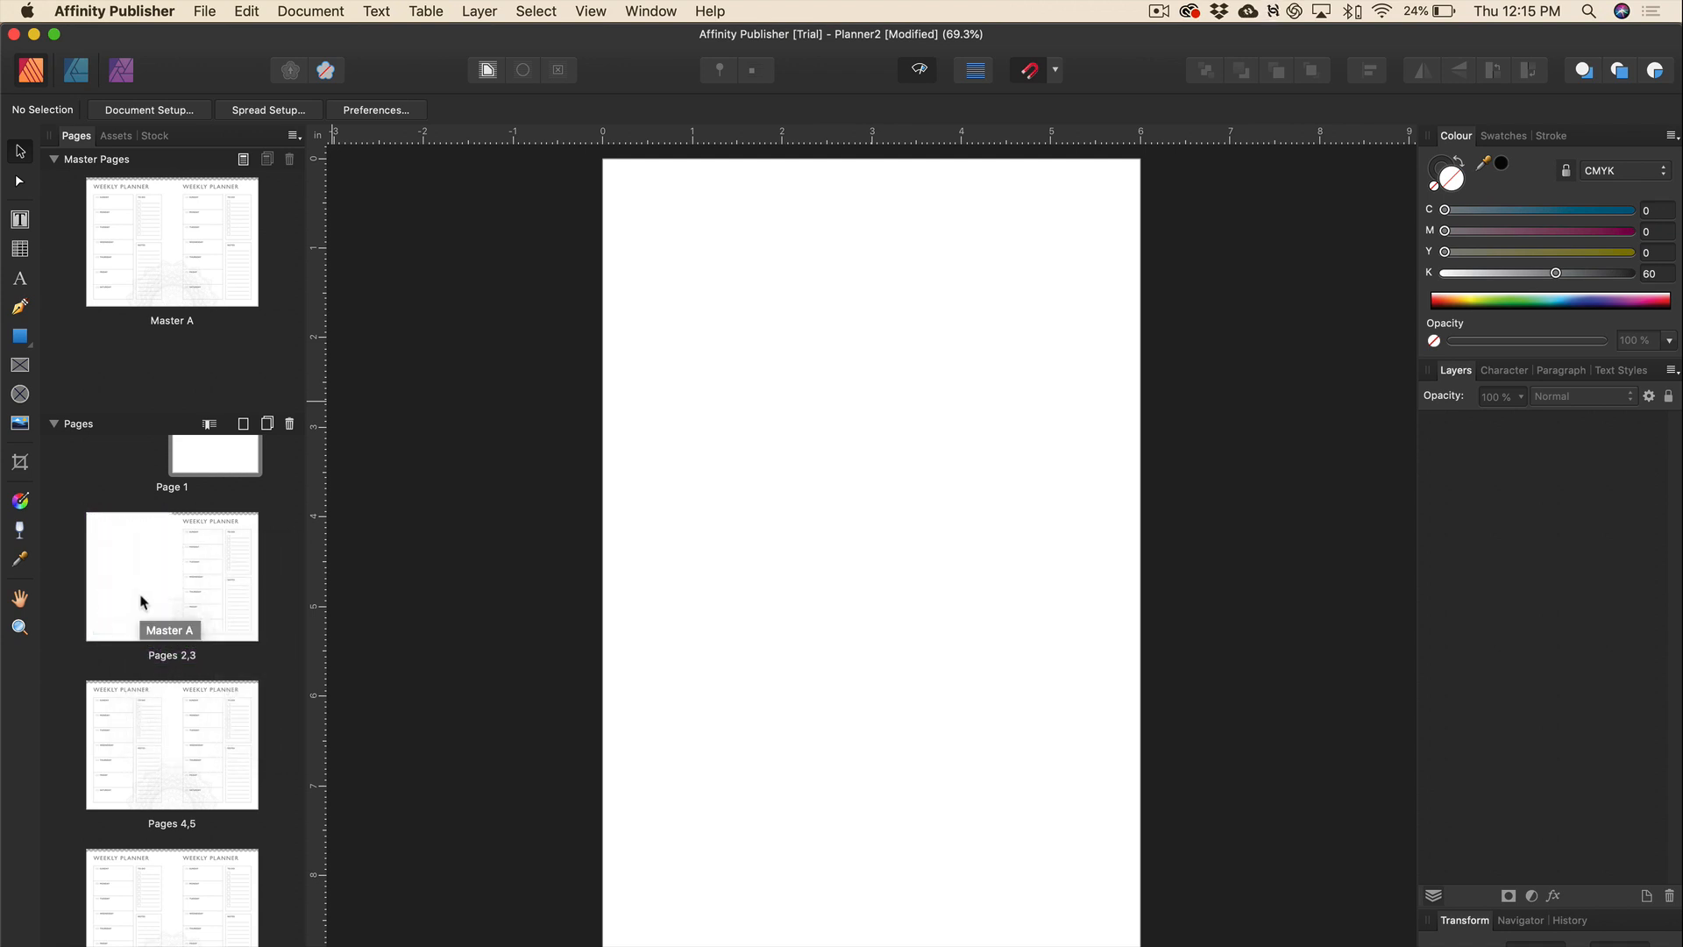
scroll(643, 515, "up", 3)
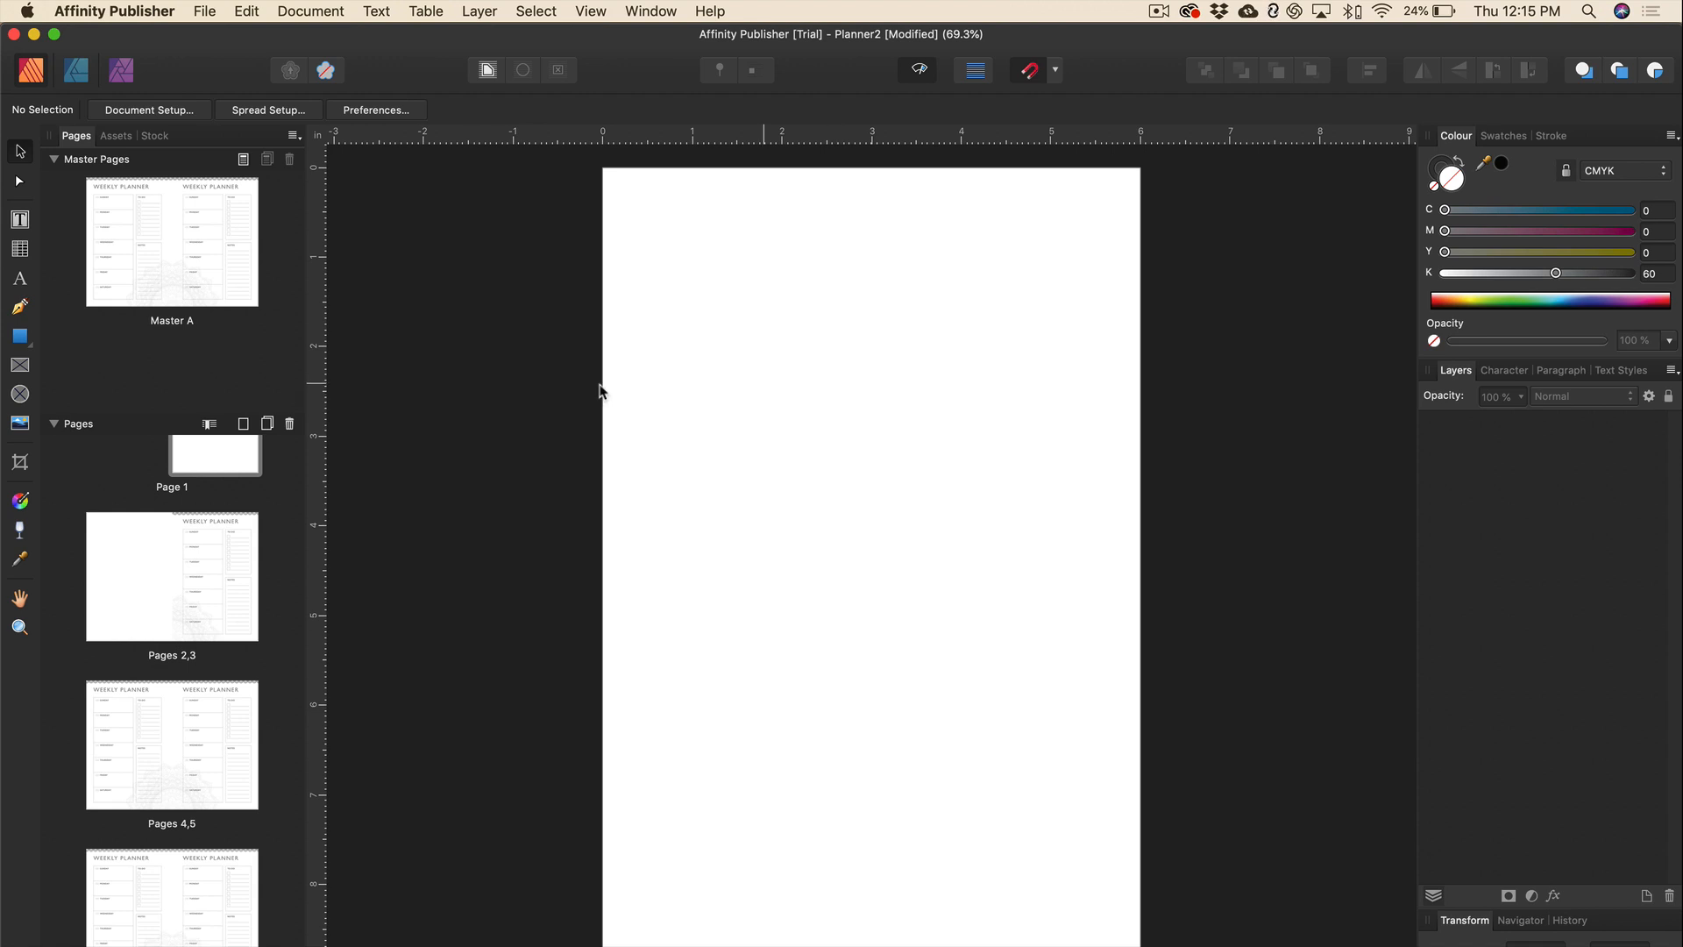
Pick up the WEEKLY PLANNER title frame from Master A, then return to Page 1.
double_click(202, 270)
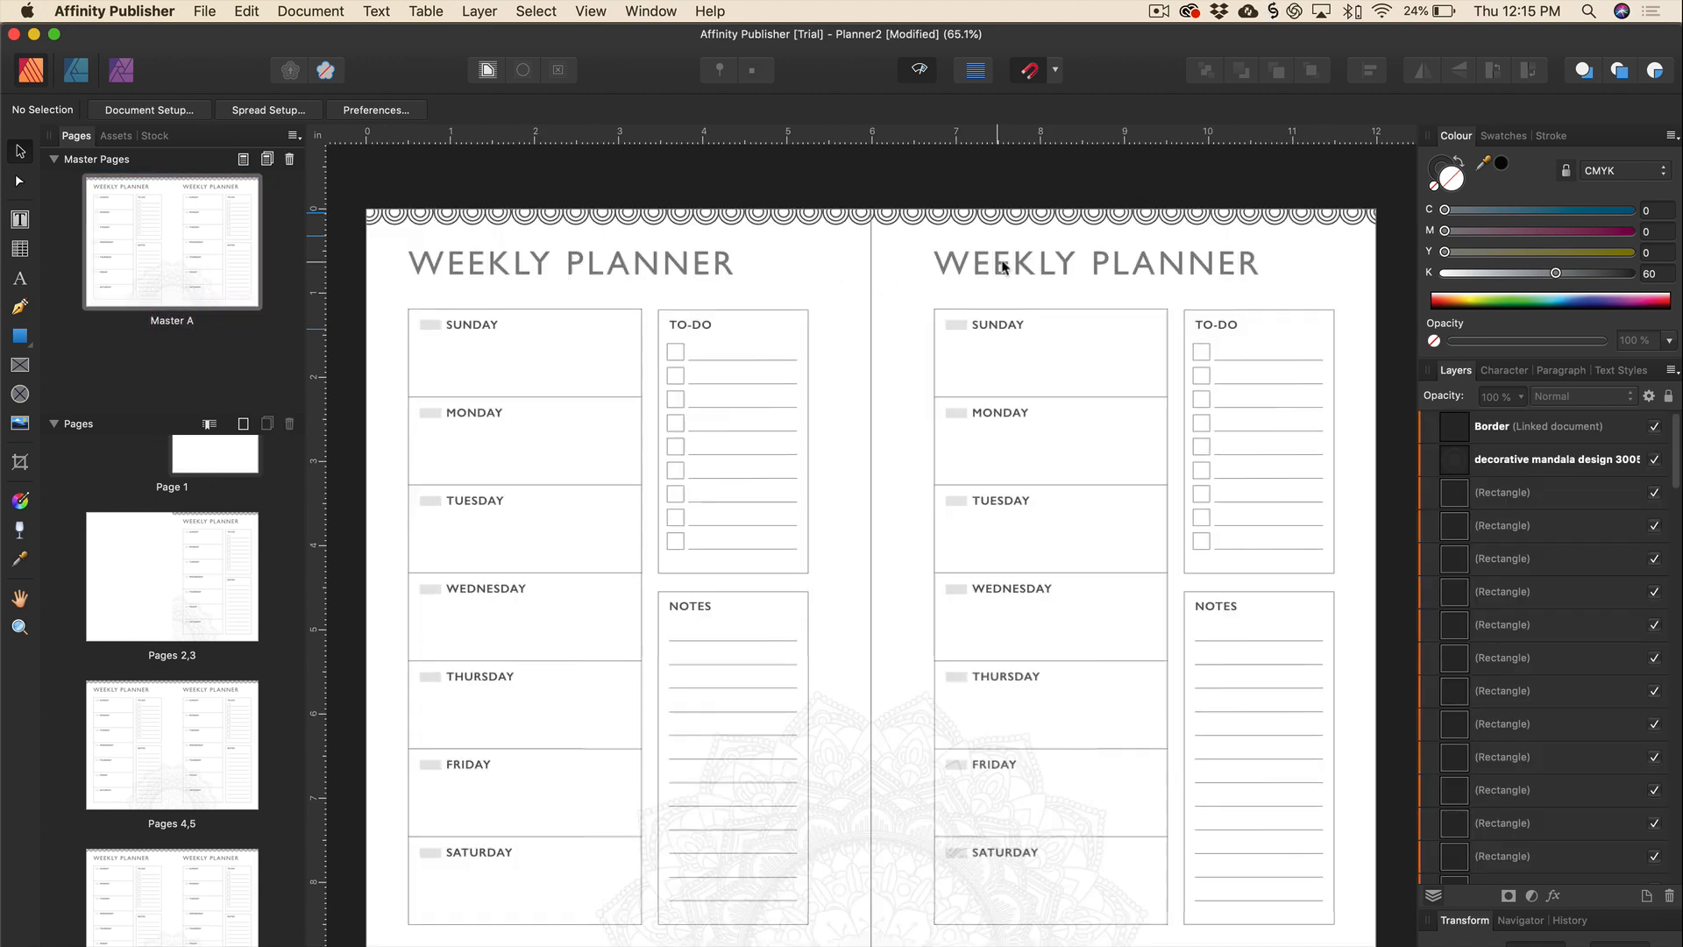
left_click(1017, 270)
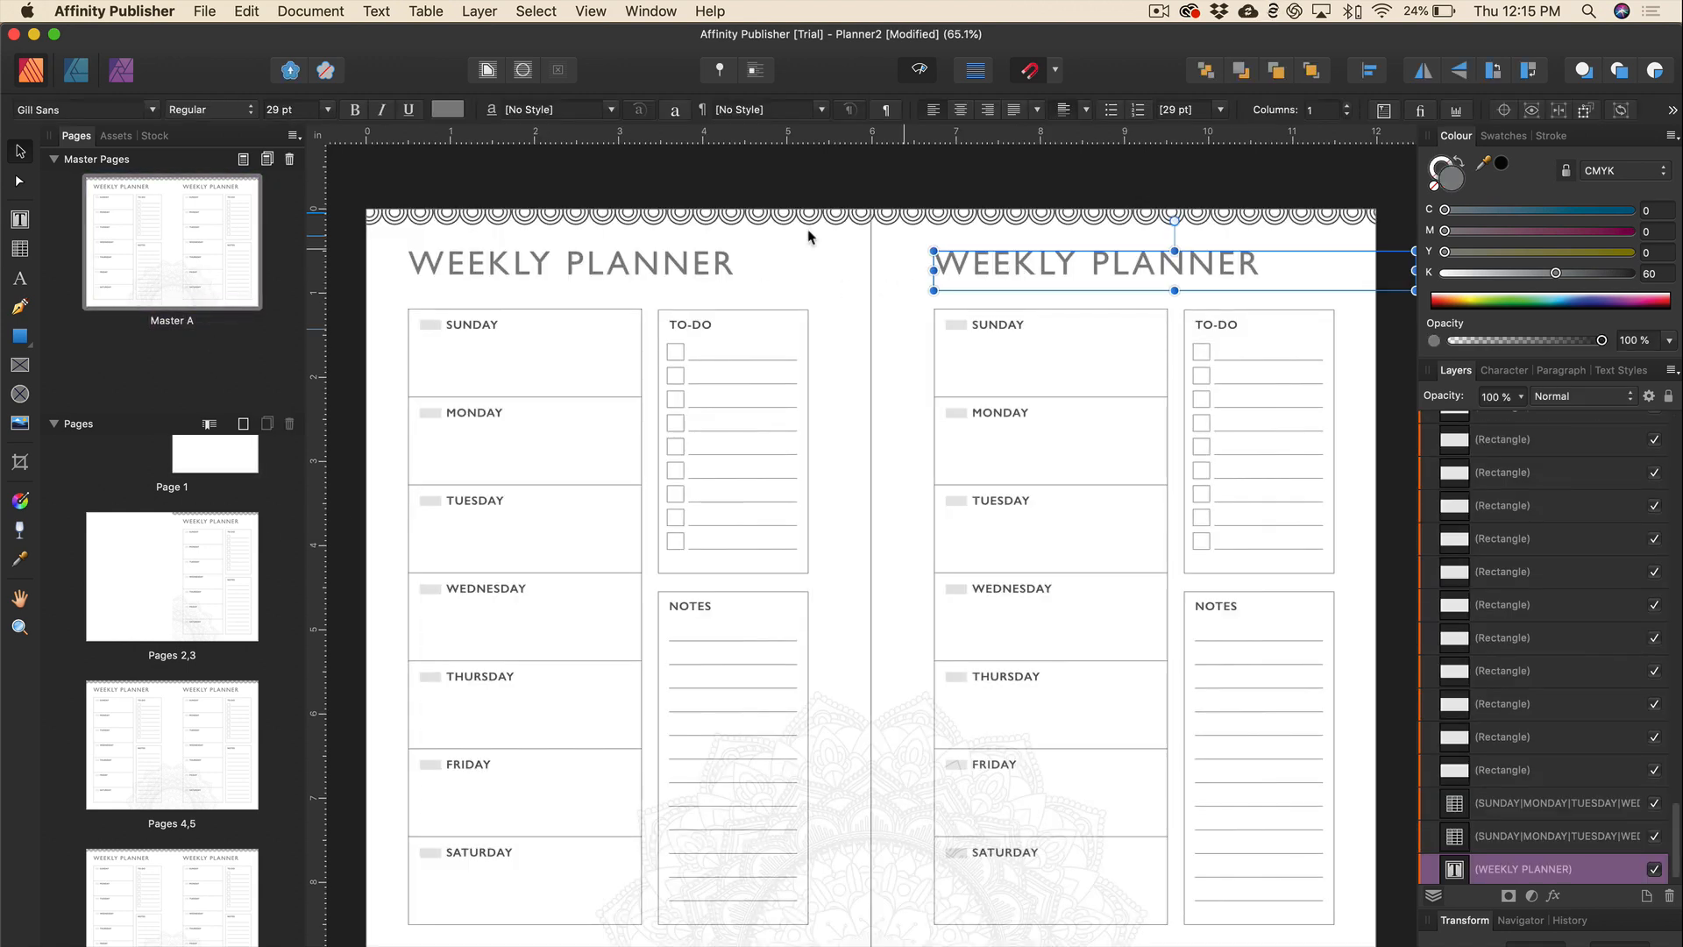
double_click(235, 456)
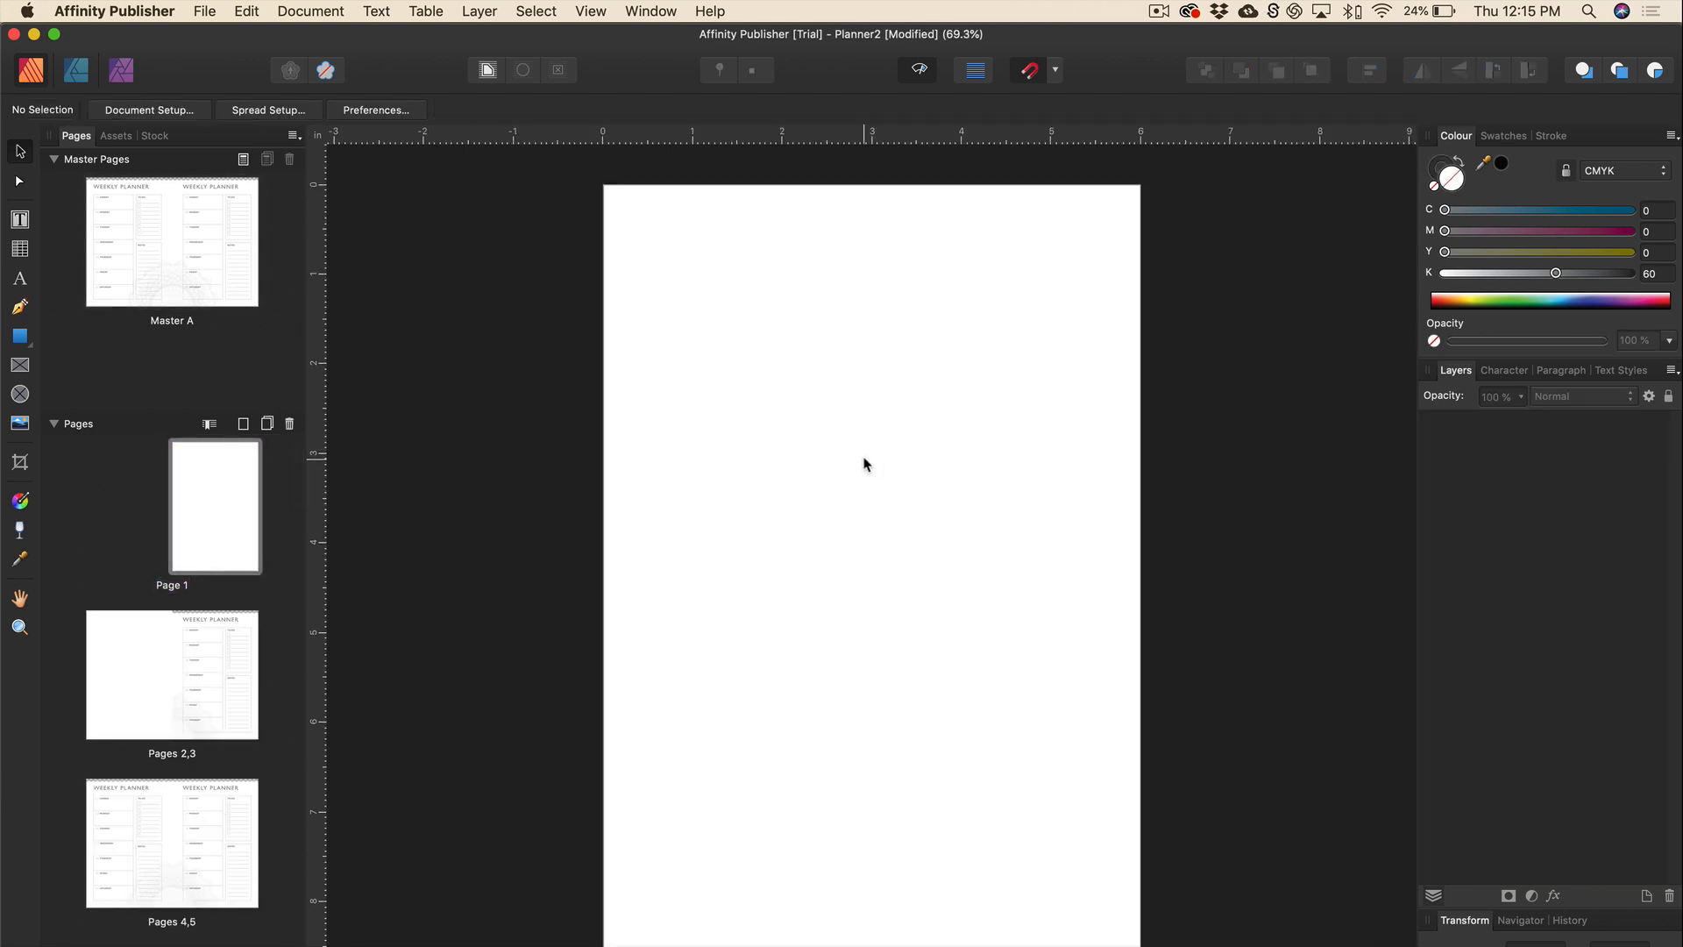
Paste the title onto Page 1, widen it to the page, centre it, and retype 'BELONGS TO:'.
key("super+v")
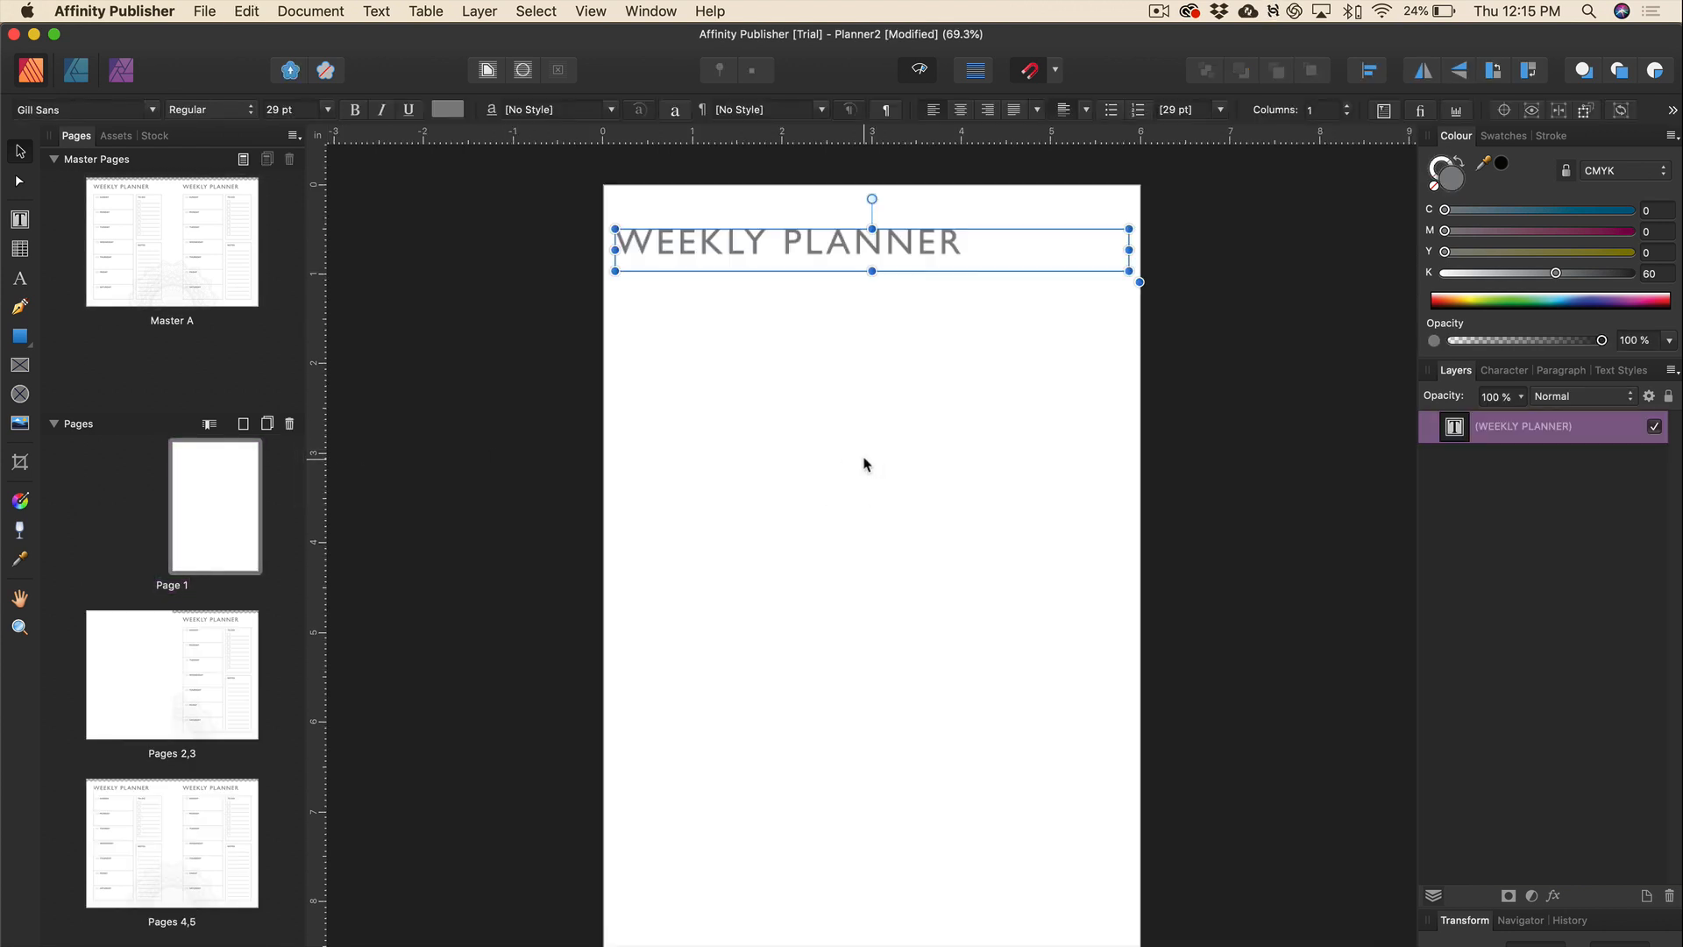
left_click_drag(807, 244, 818, 338)
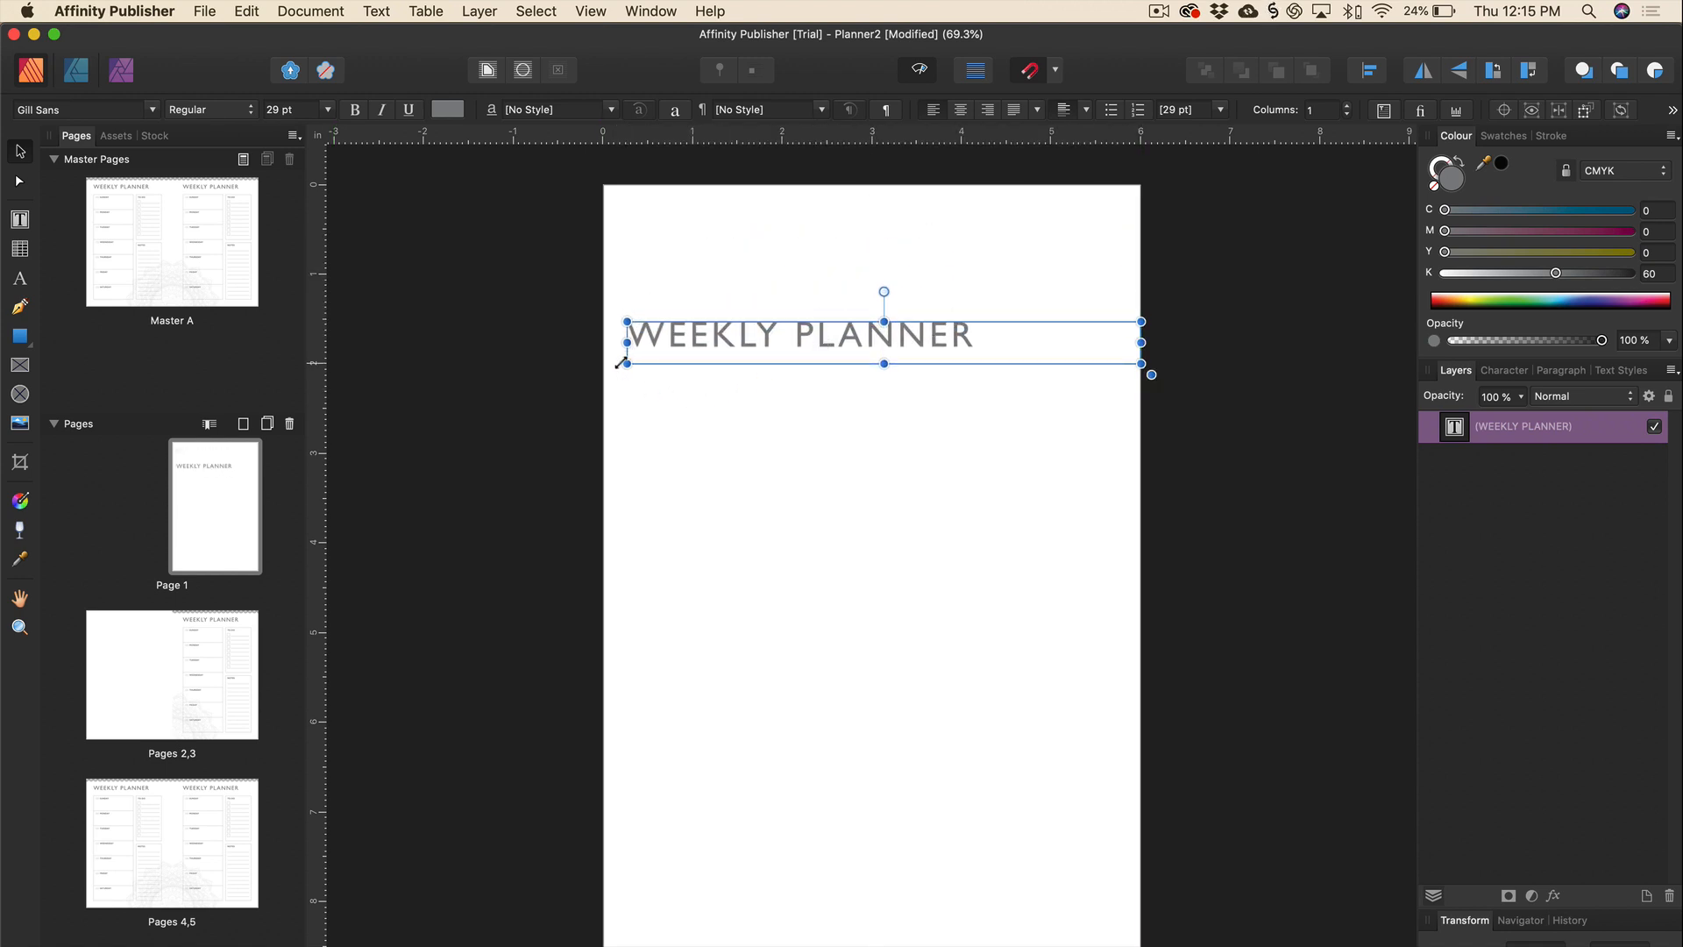
left_click_drag(624, 367, 605, 366)
triple_click(762, 338)
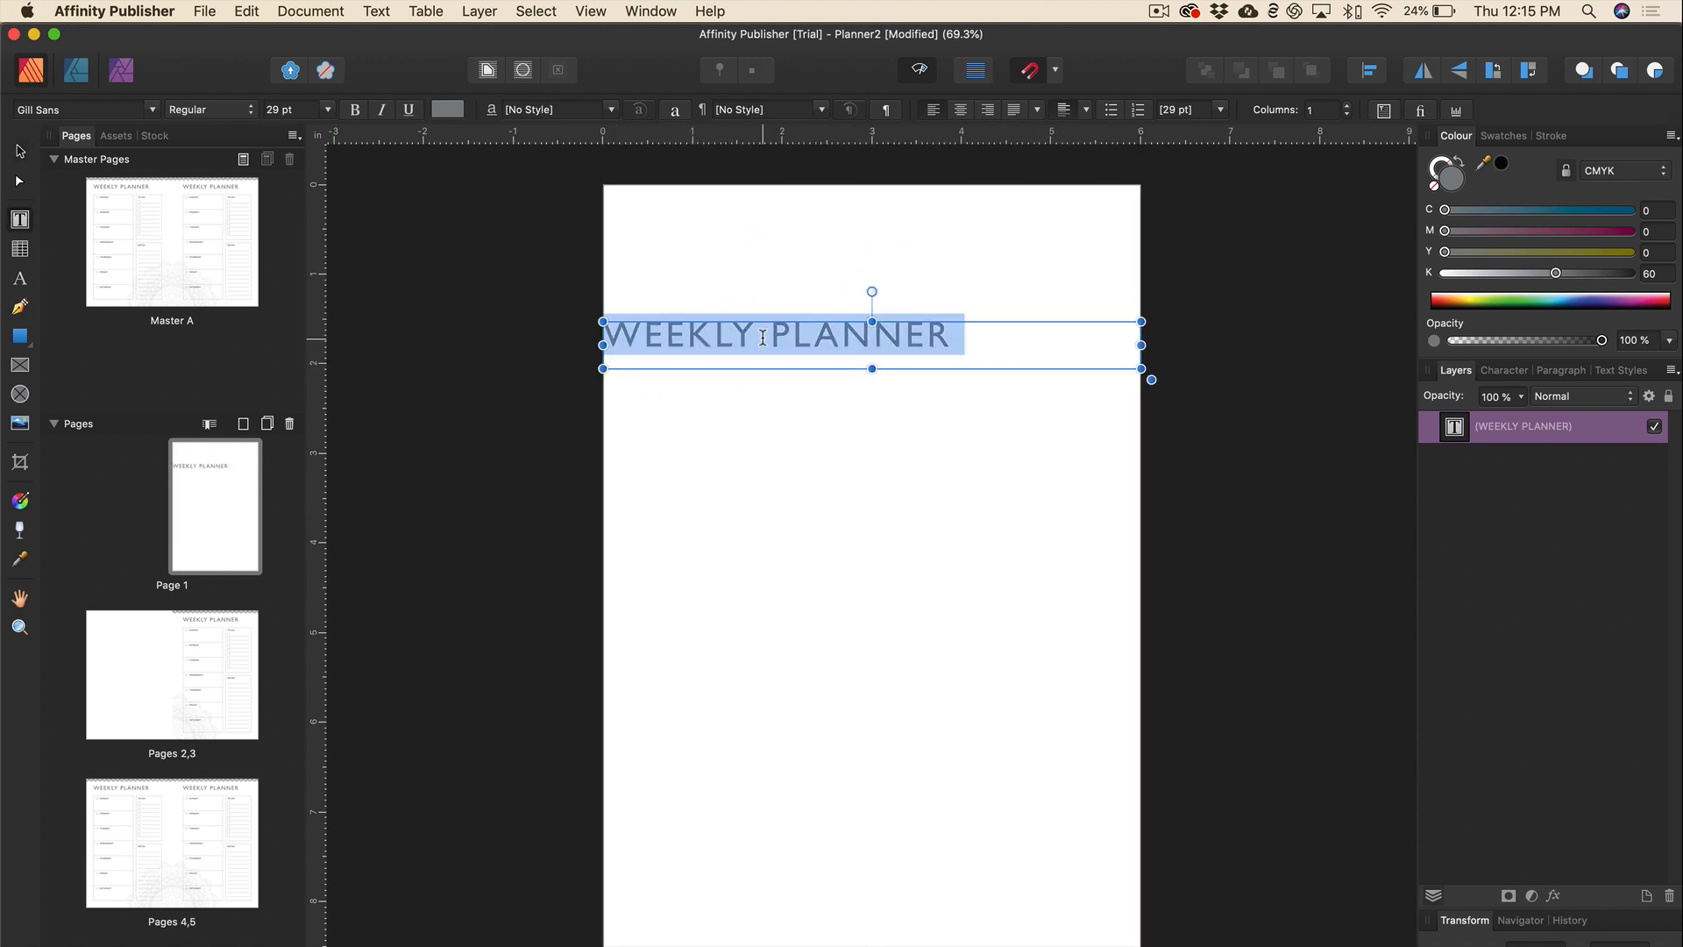
left_click(961, 110)
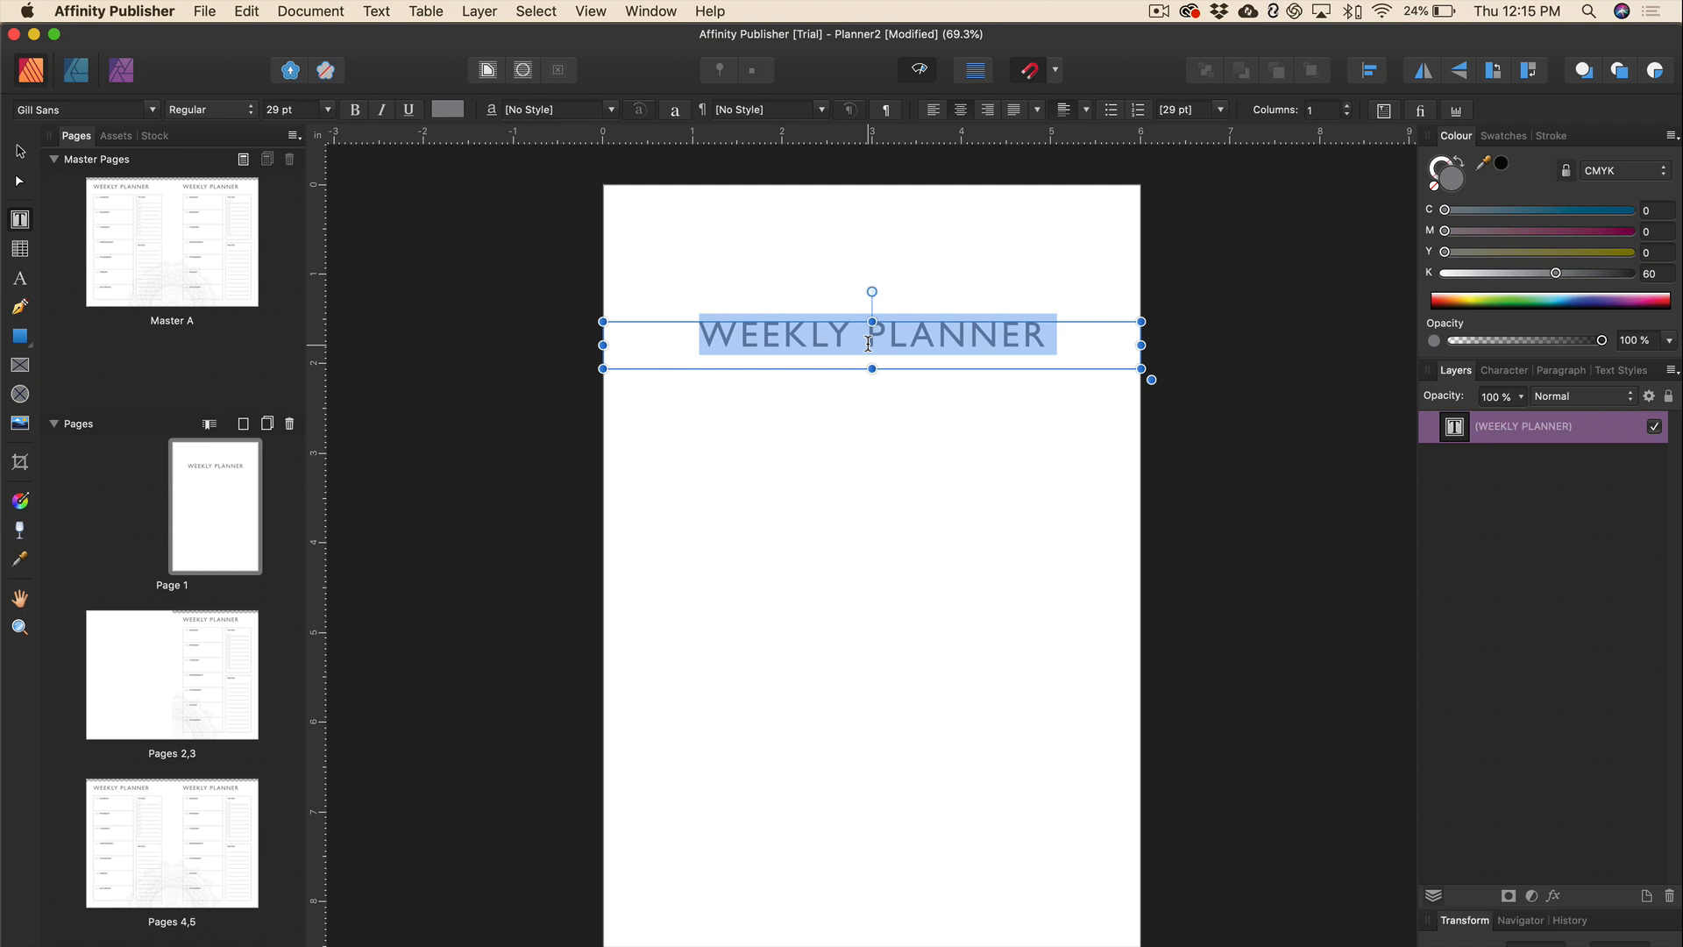
type("bye")
key("BackSpace")
key("BackSpace")
key("BackSpace")
type("BELONGS TO")
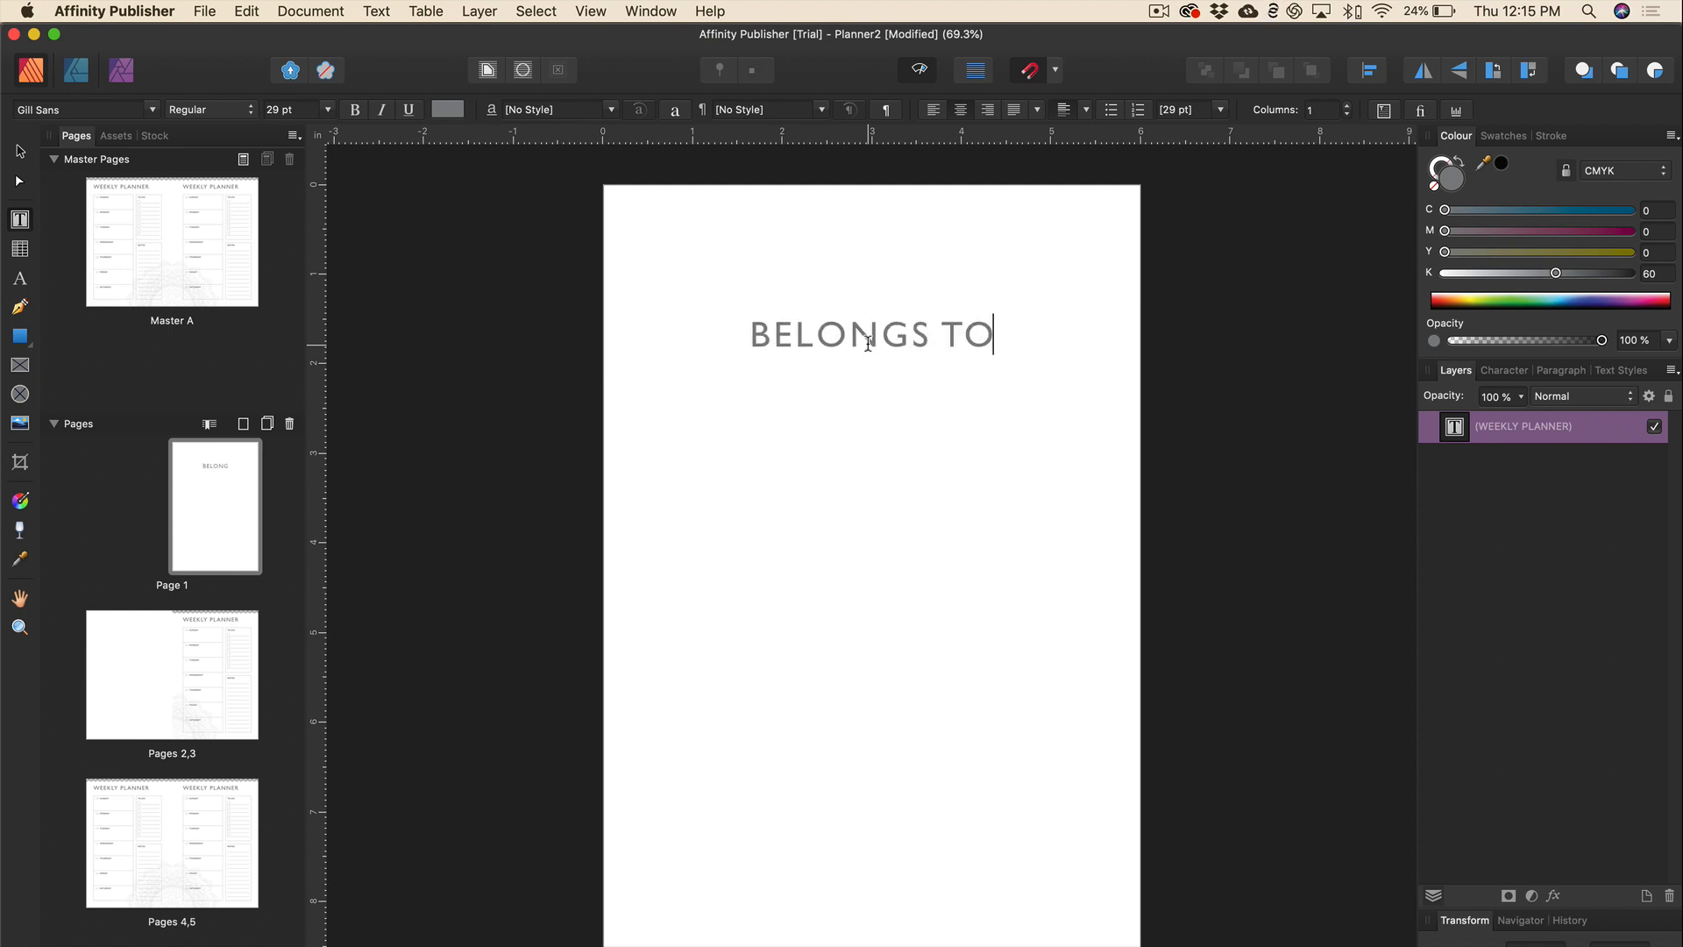
type(":")
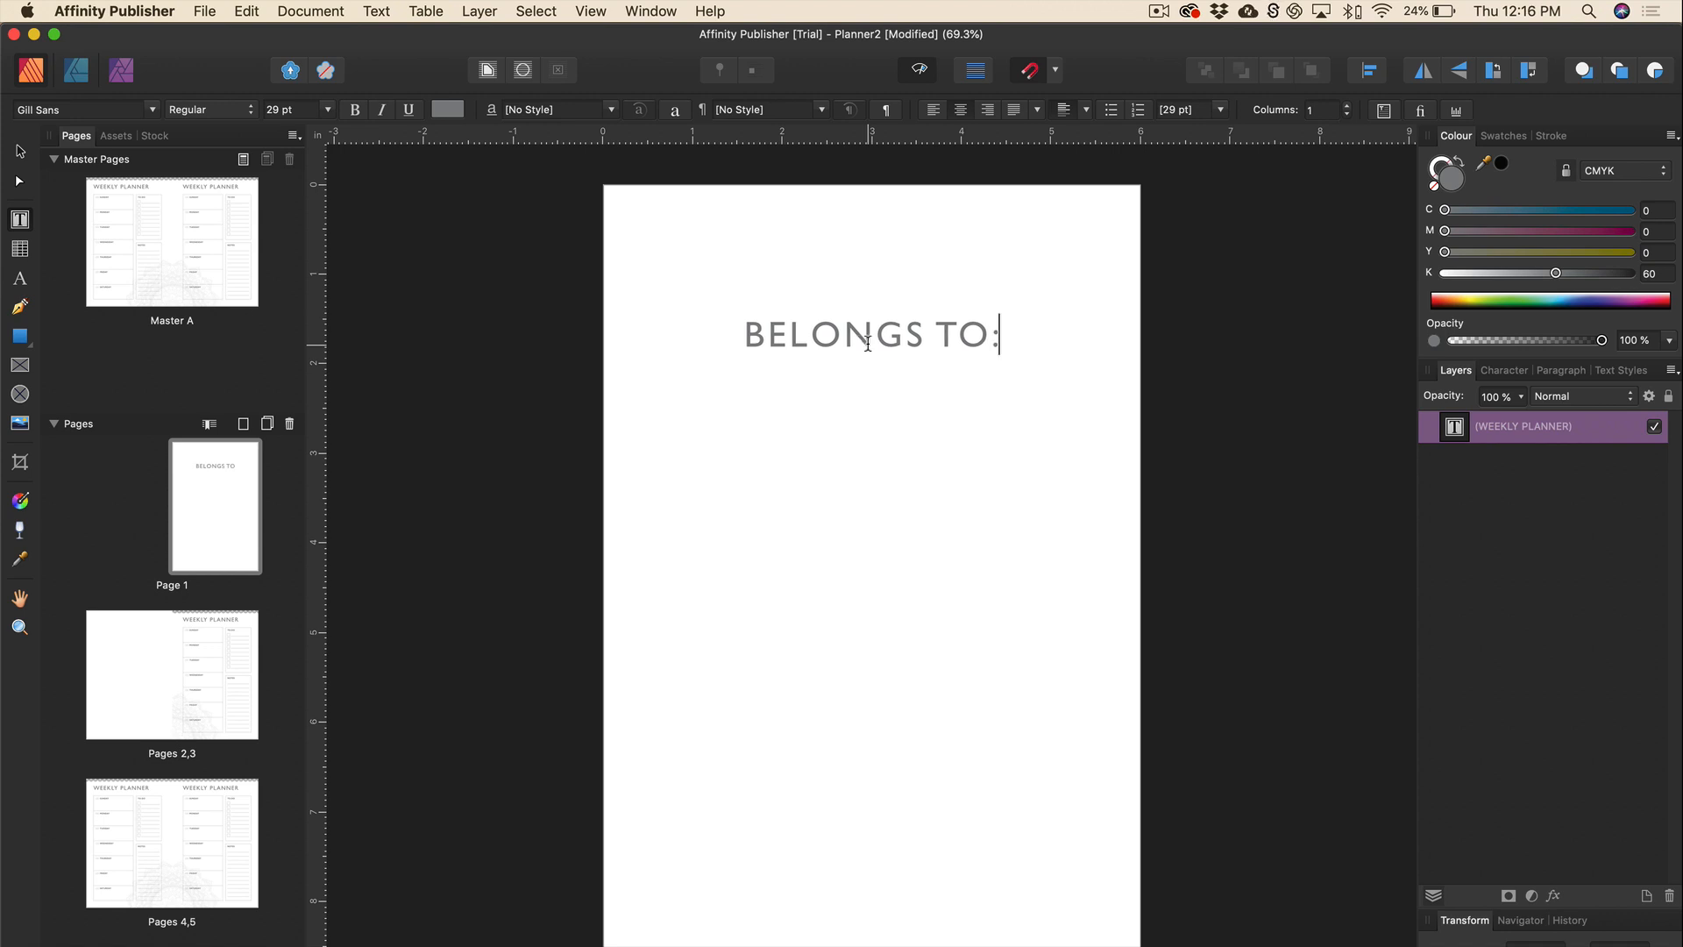
key("Escape")
Move the BELONGS TO: heading further down and set it to 20 pt.
left_click_drag(793, 337, 820, 453)
triple_click(836, 454)
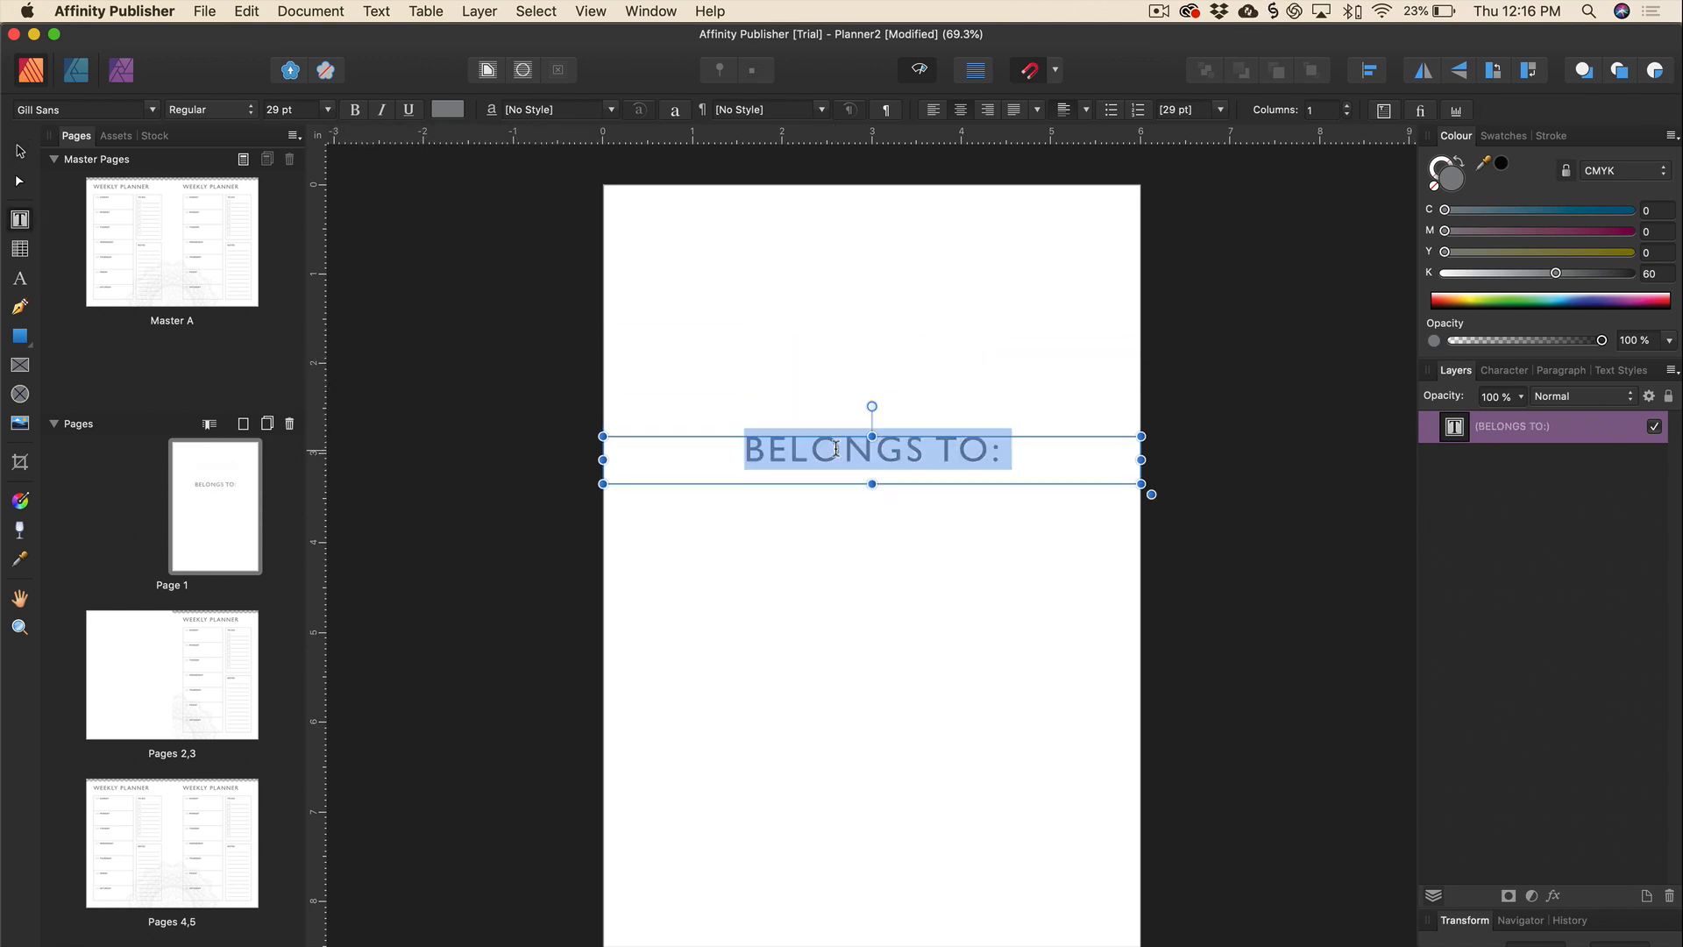
left_click(328, 110)
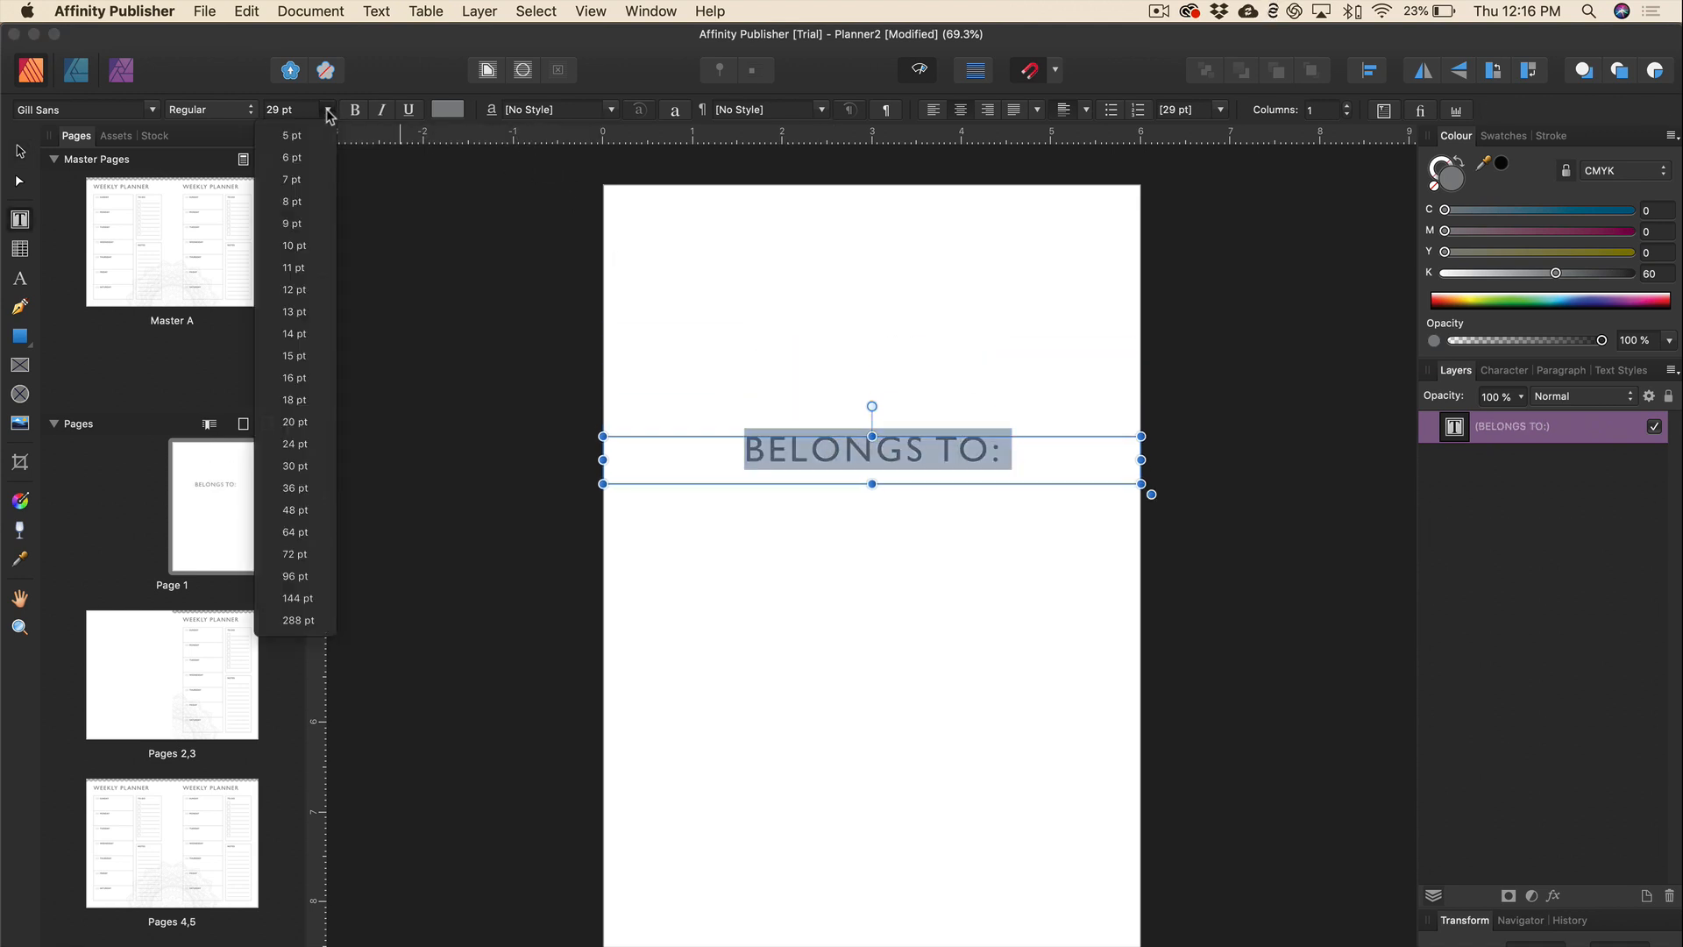
left_click(289, 422)
left_click(831, 448)
key("Escape")
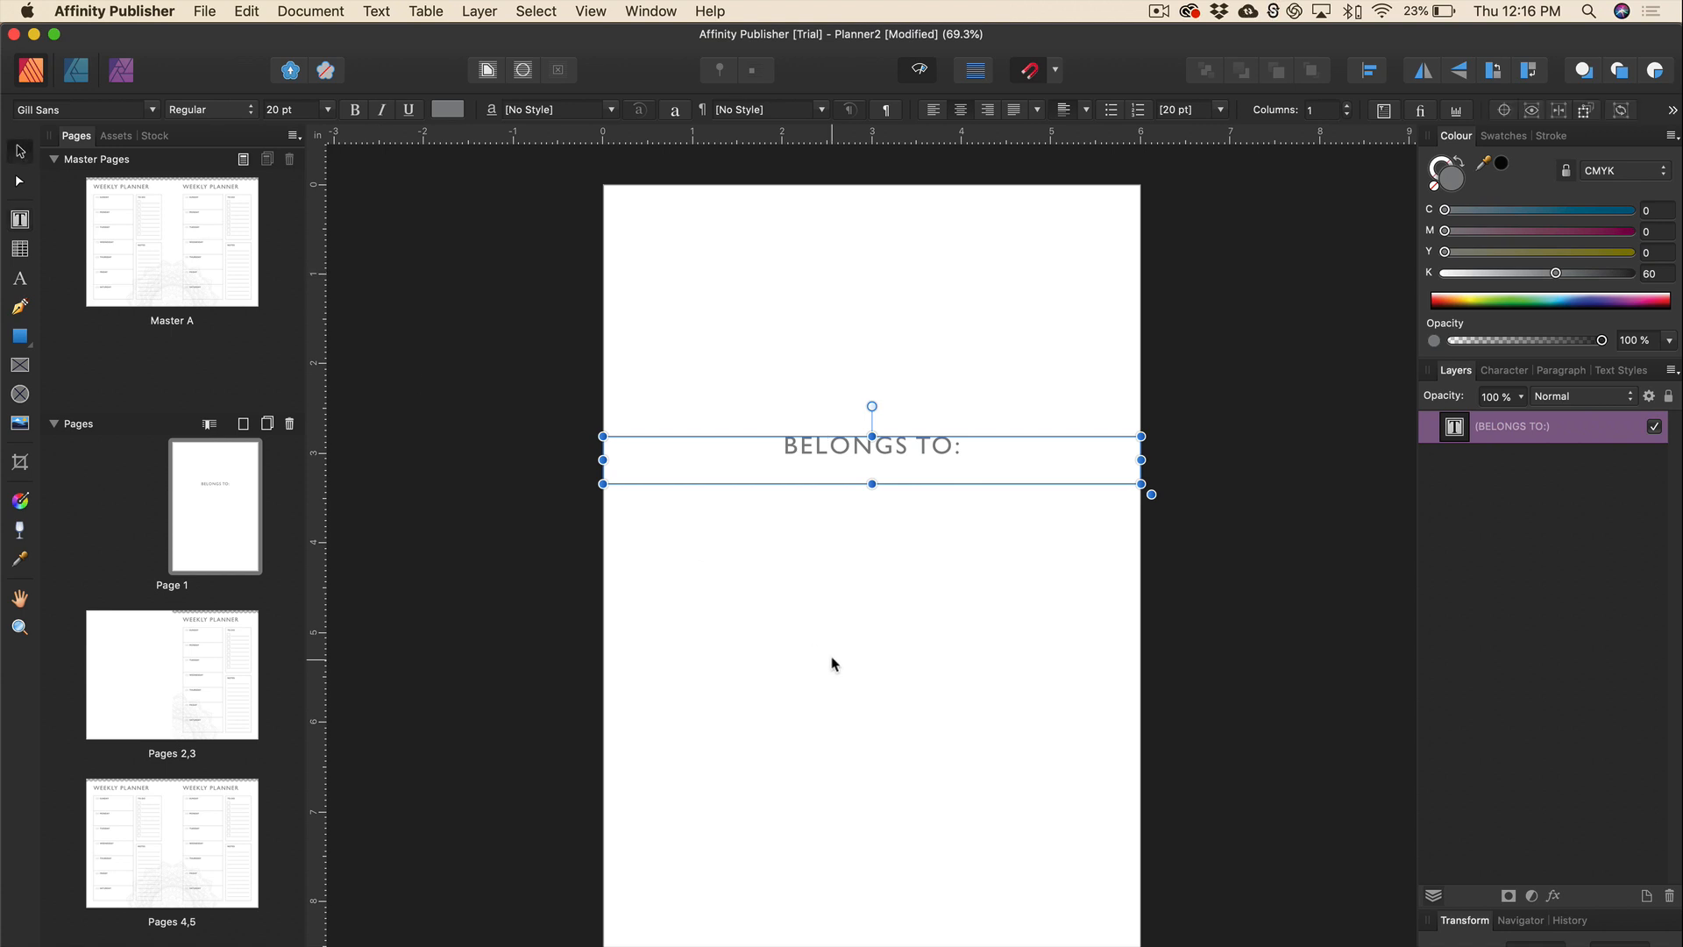
left_click(848, 658)
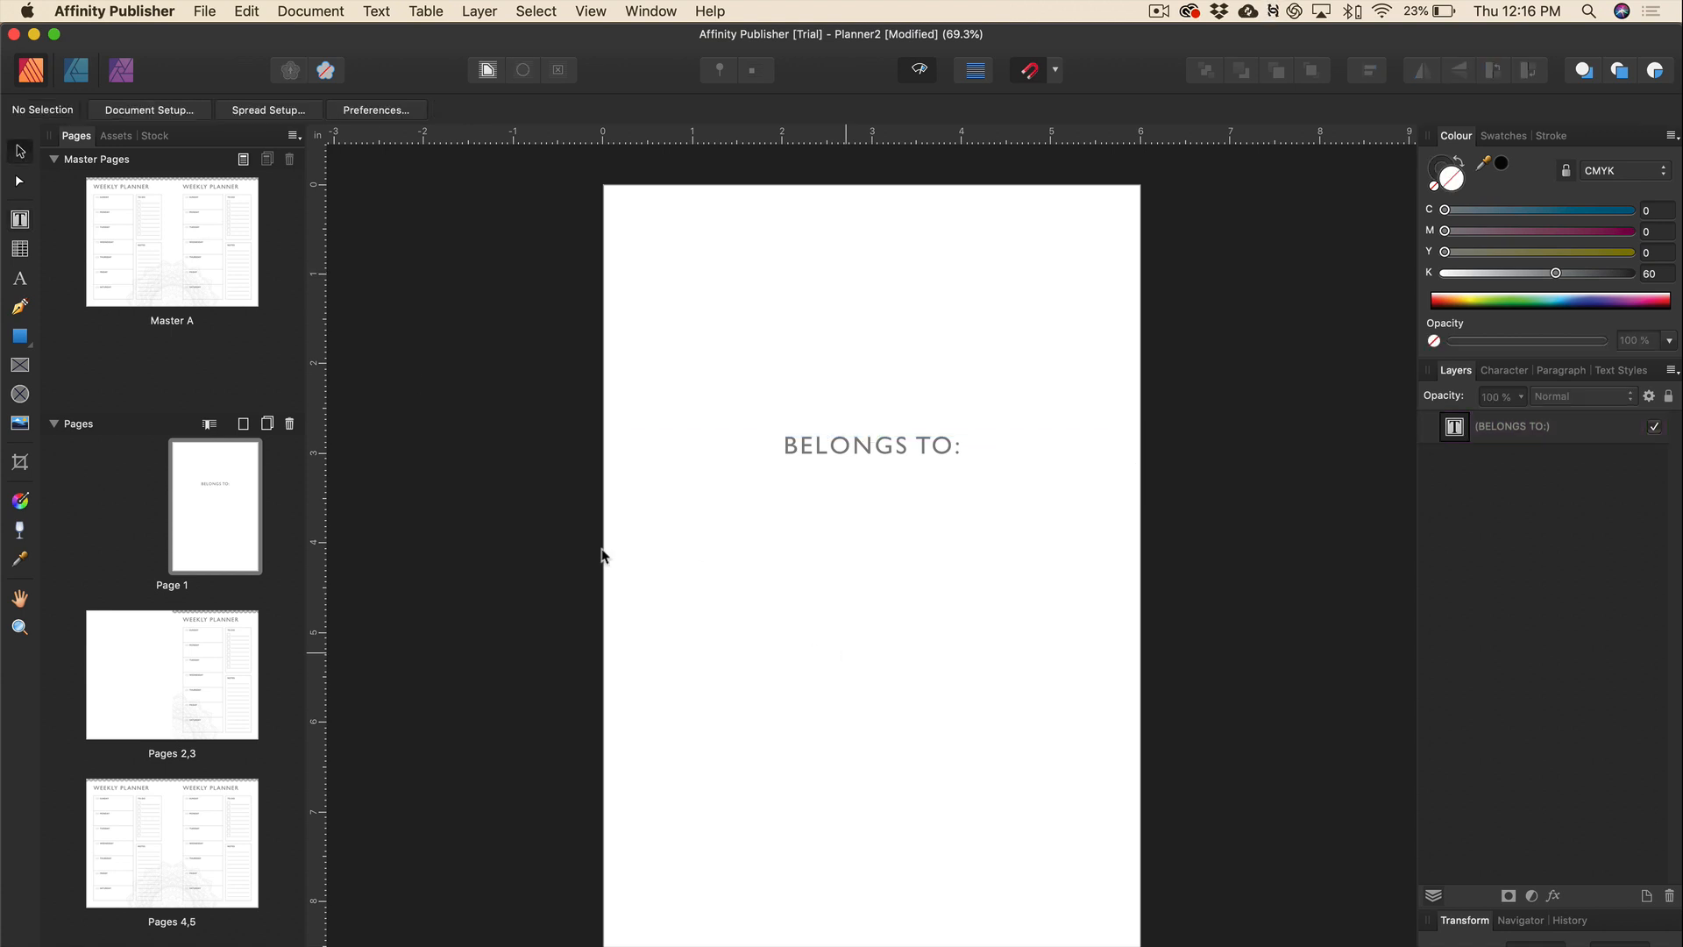
Set the Pen tool to Line Mode with a stroke K value of 60.
left_click(21, 310)
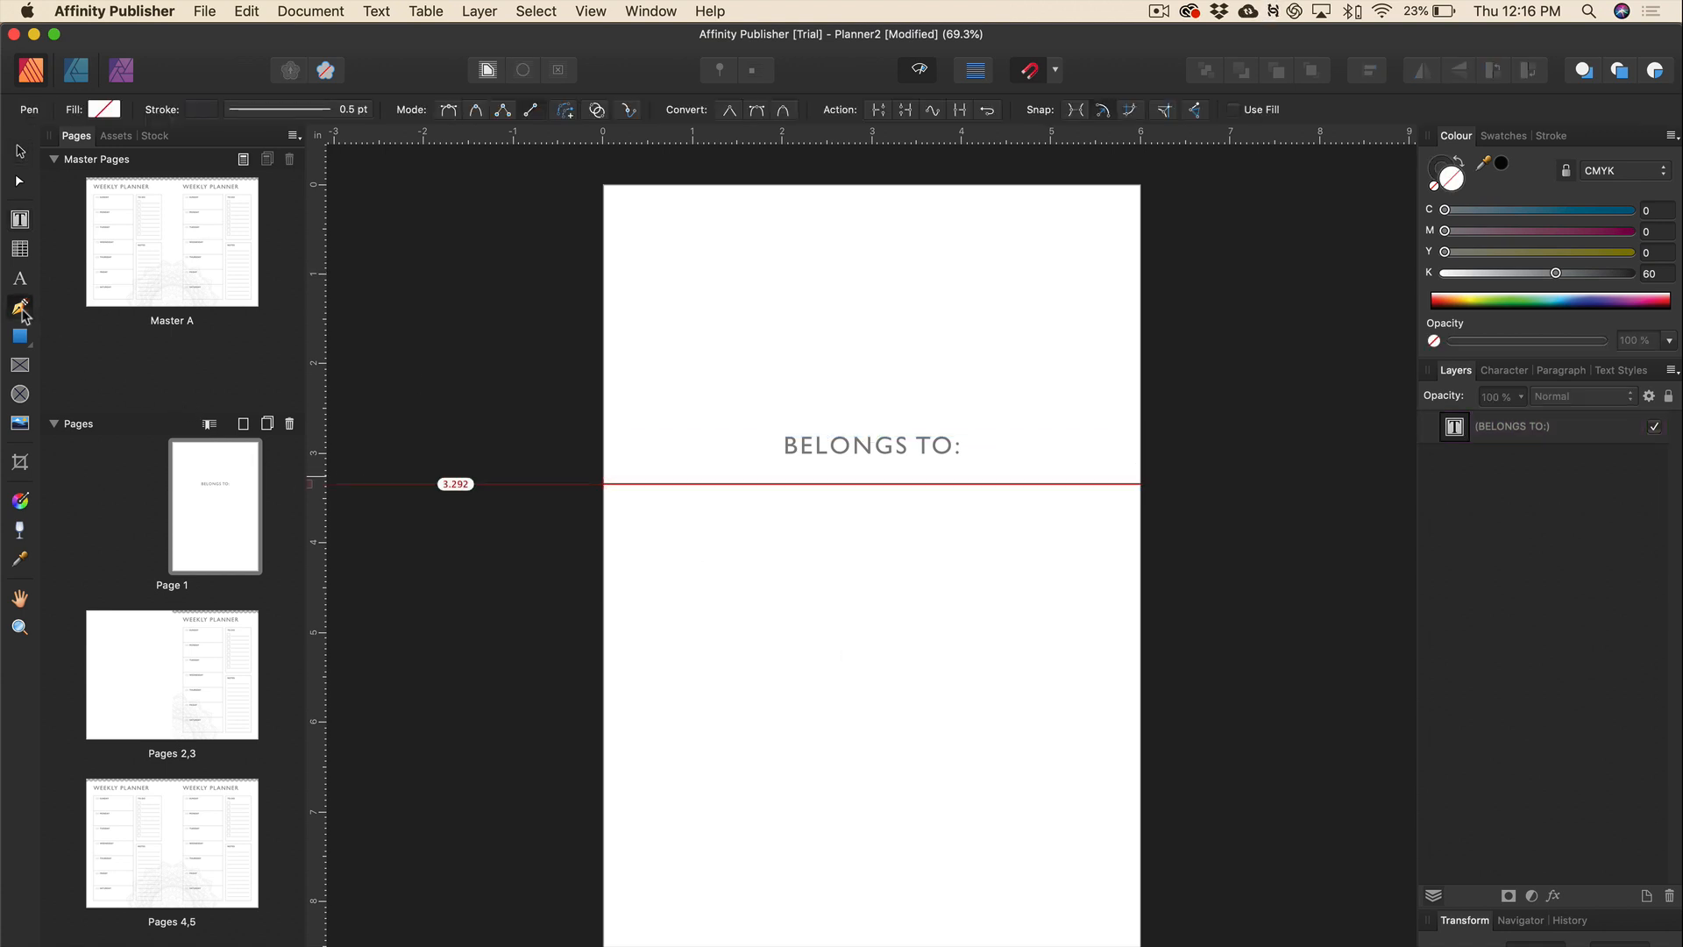
left_click(531, 112)
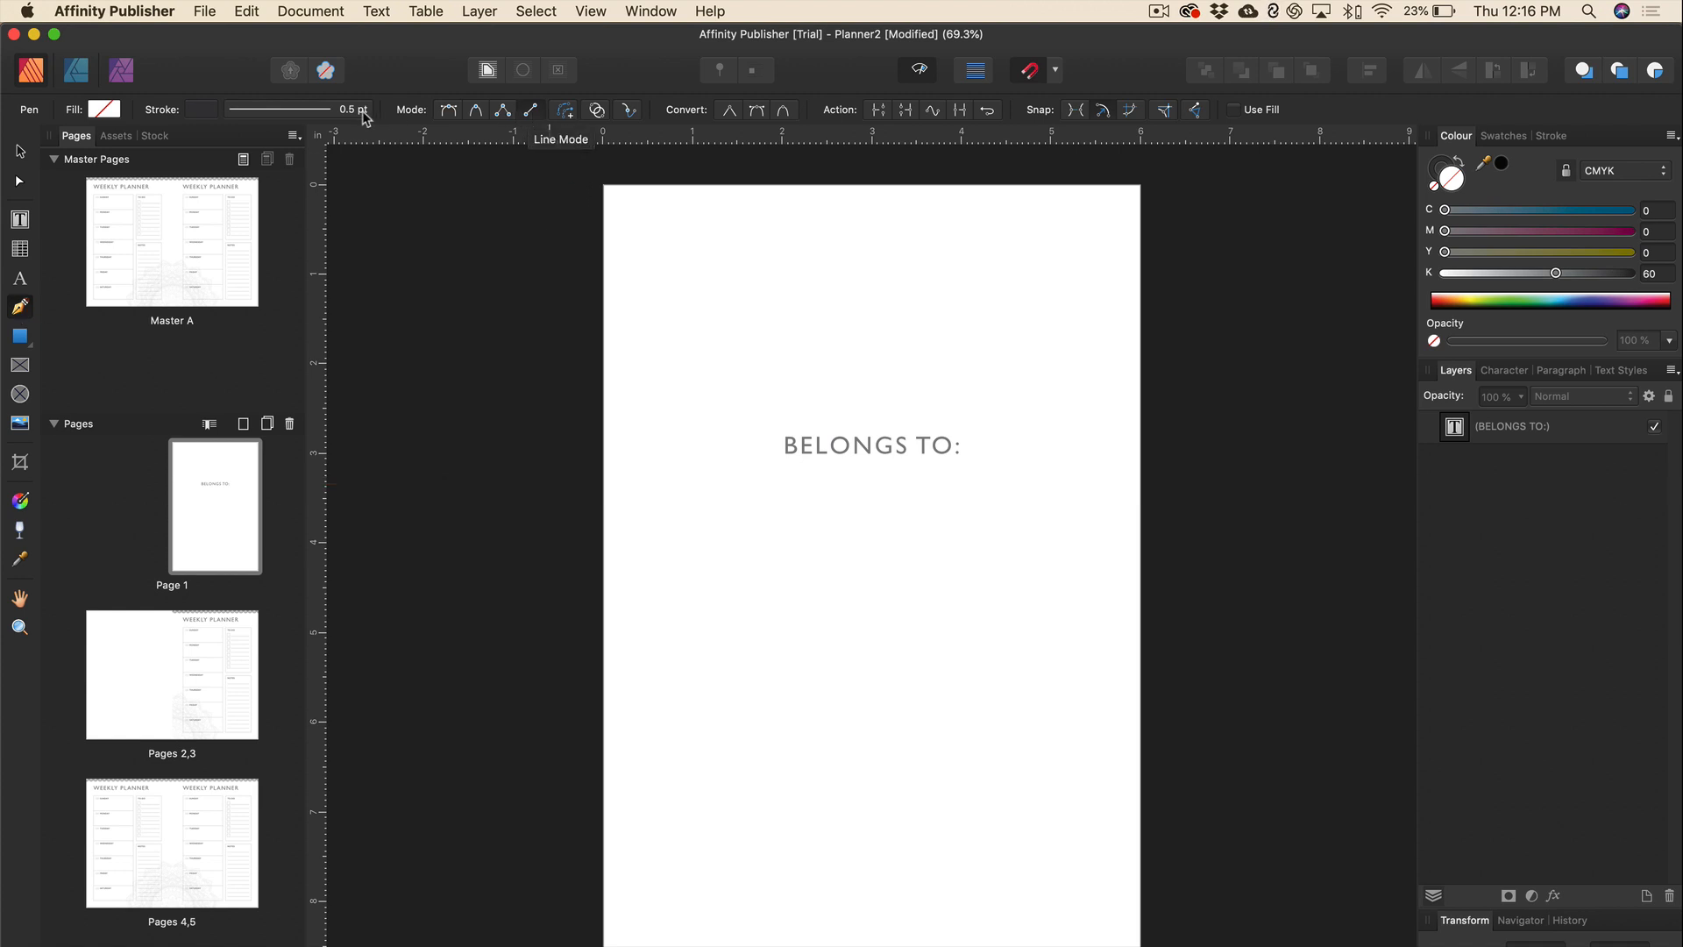
left_click(196, 112)
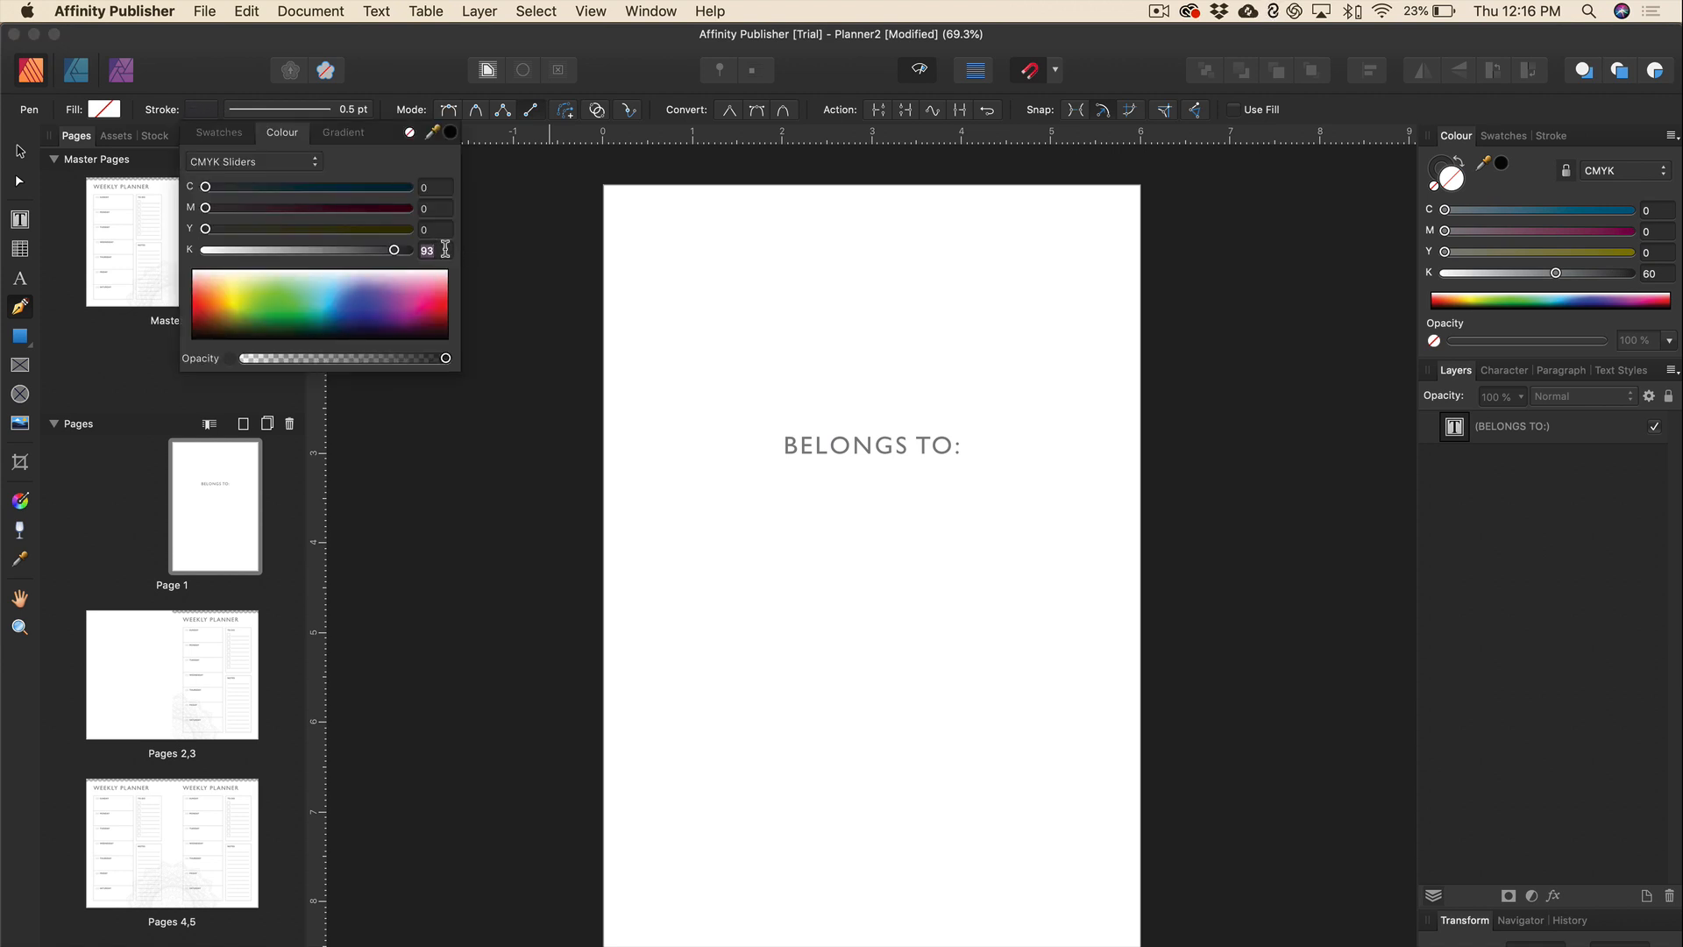
type("80")
key("Return")
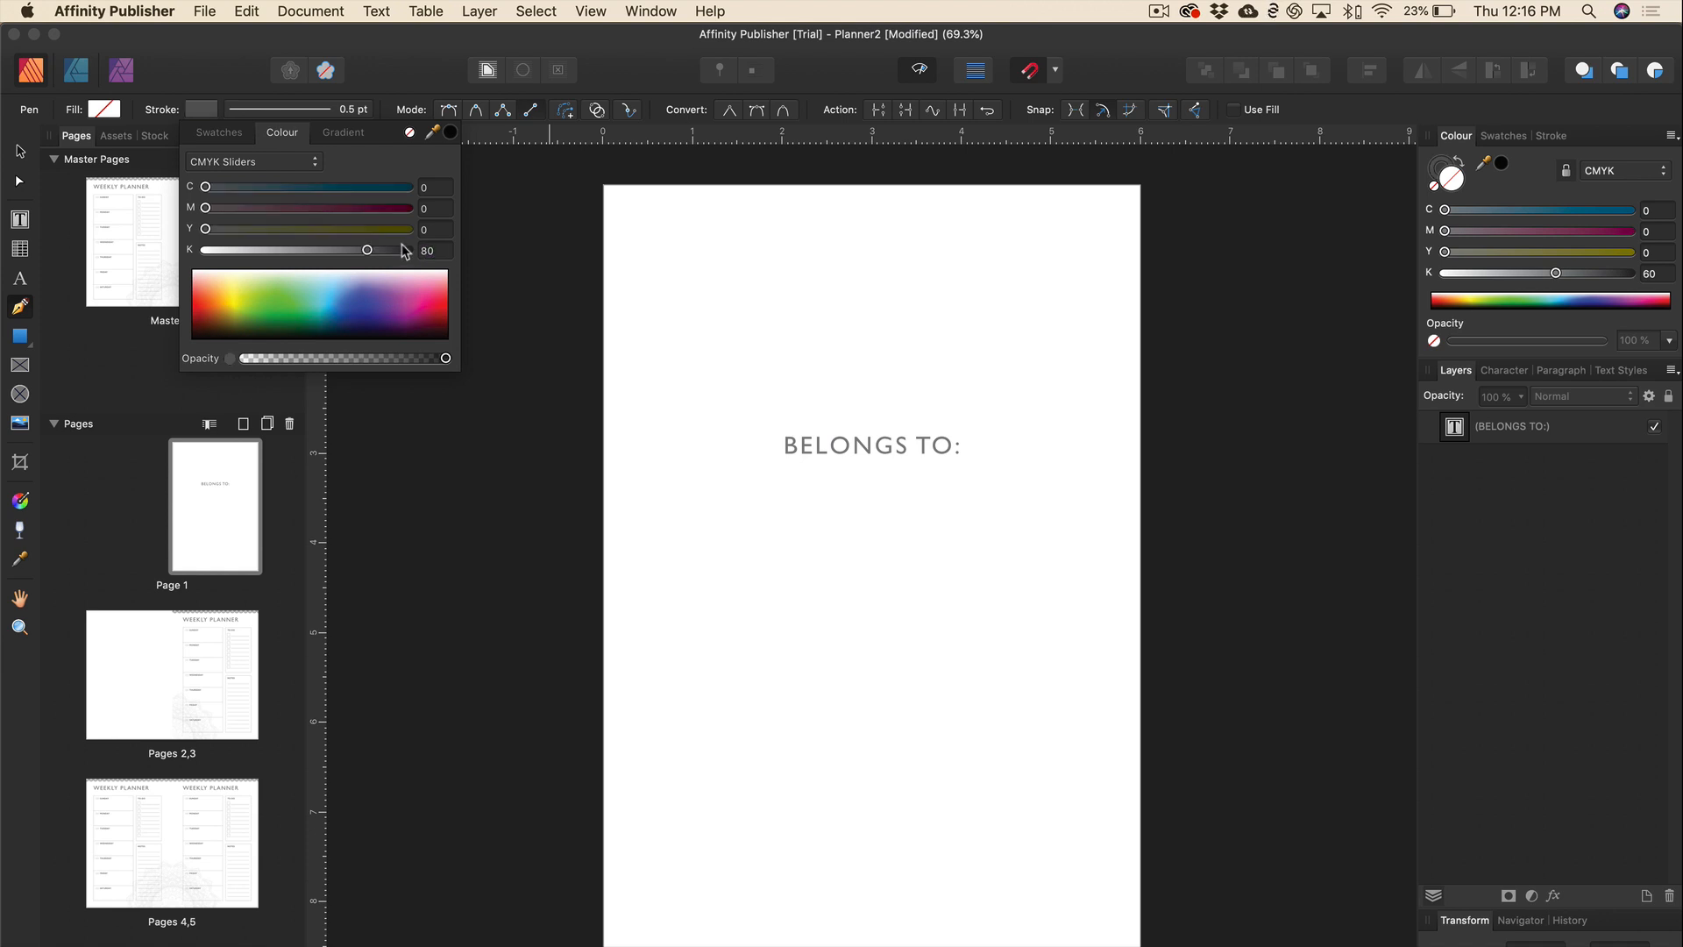
type("60")
key("Return")
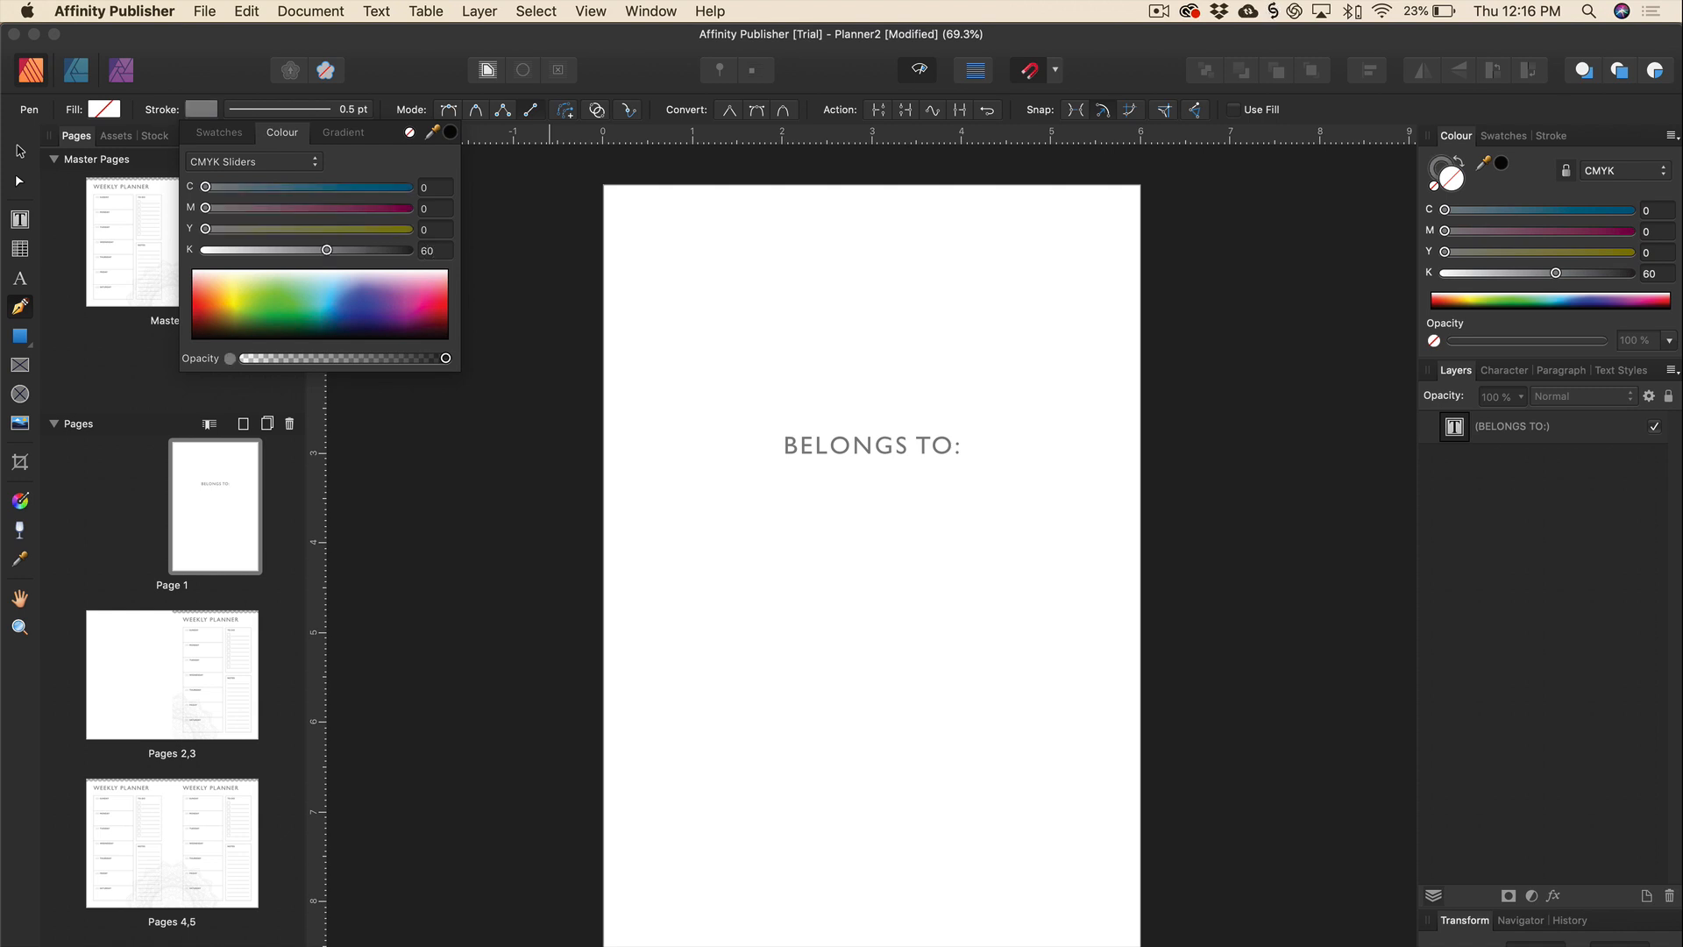
Draw a level line below BELONGS TO: and shorten it to about 2 inches.
left_click(744, 527)
left_click(1022, 531)
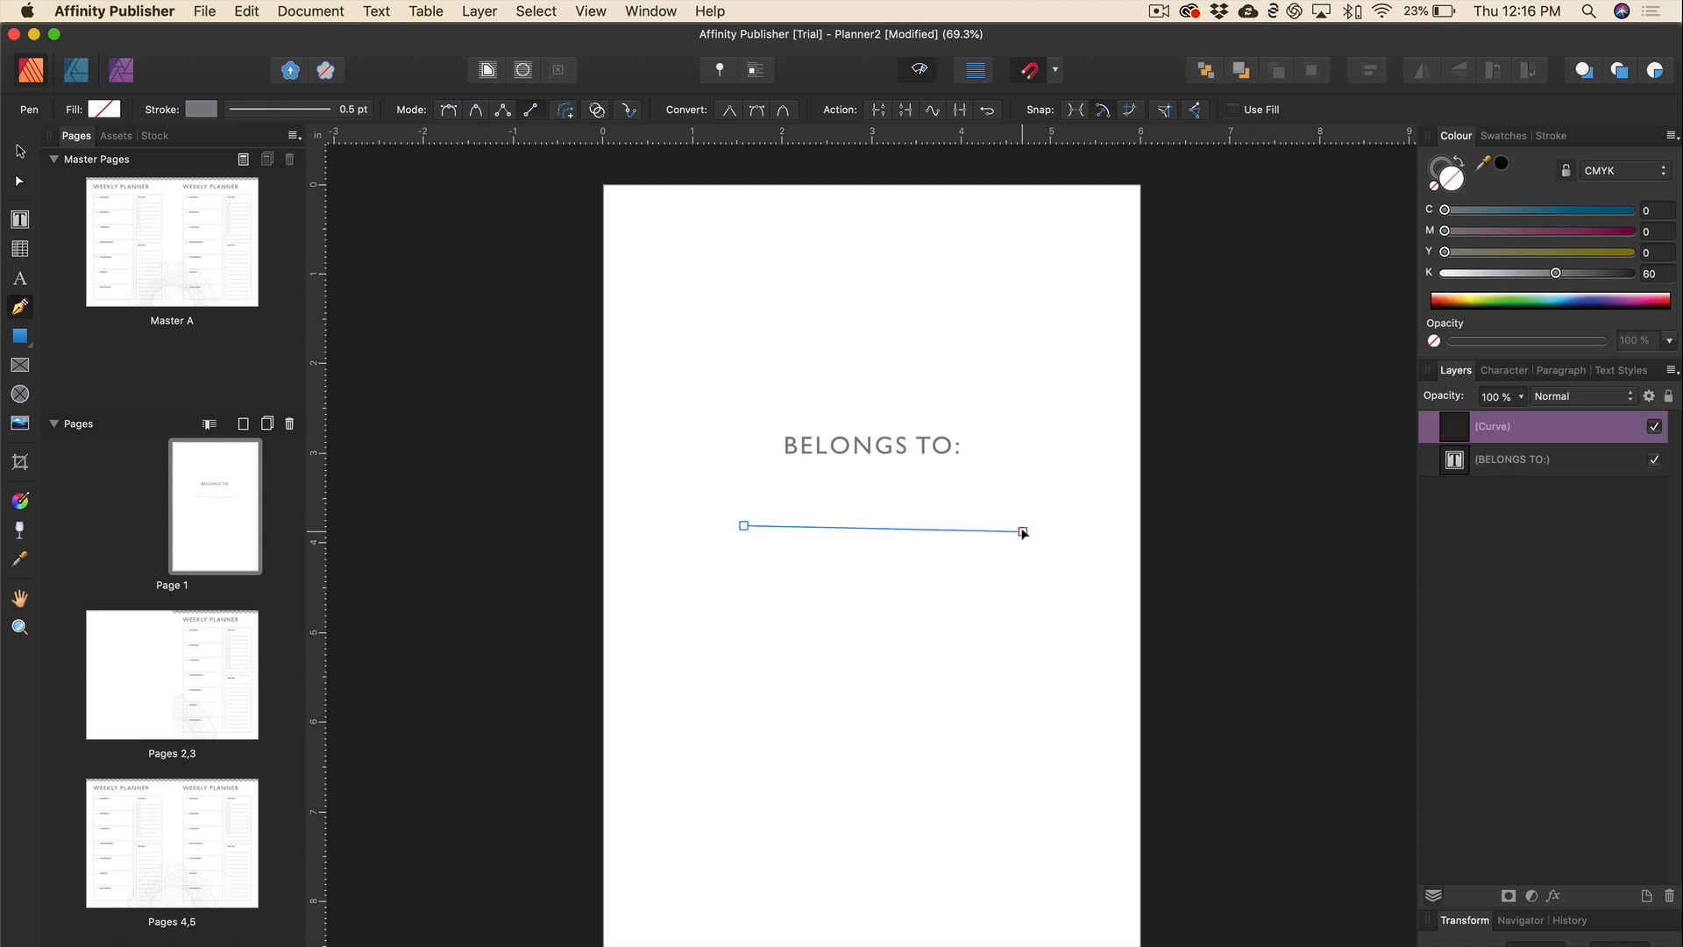
key("super+z")
left_click(1021, 526)
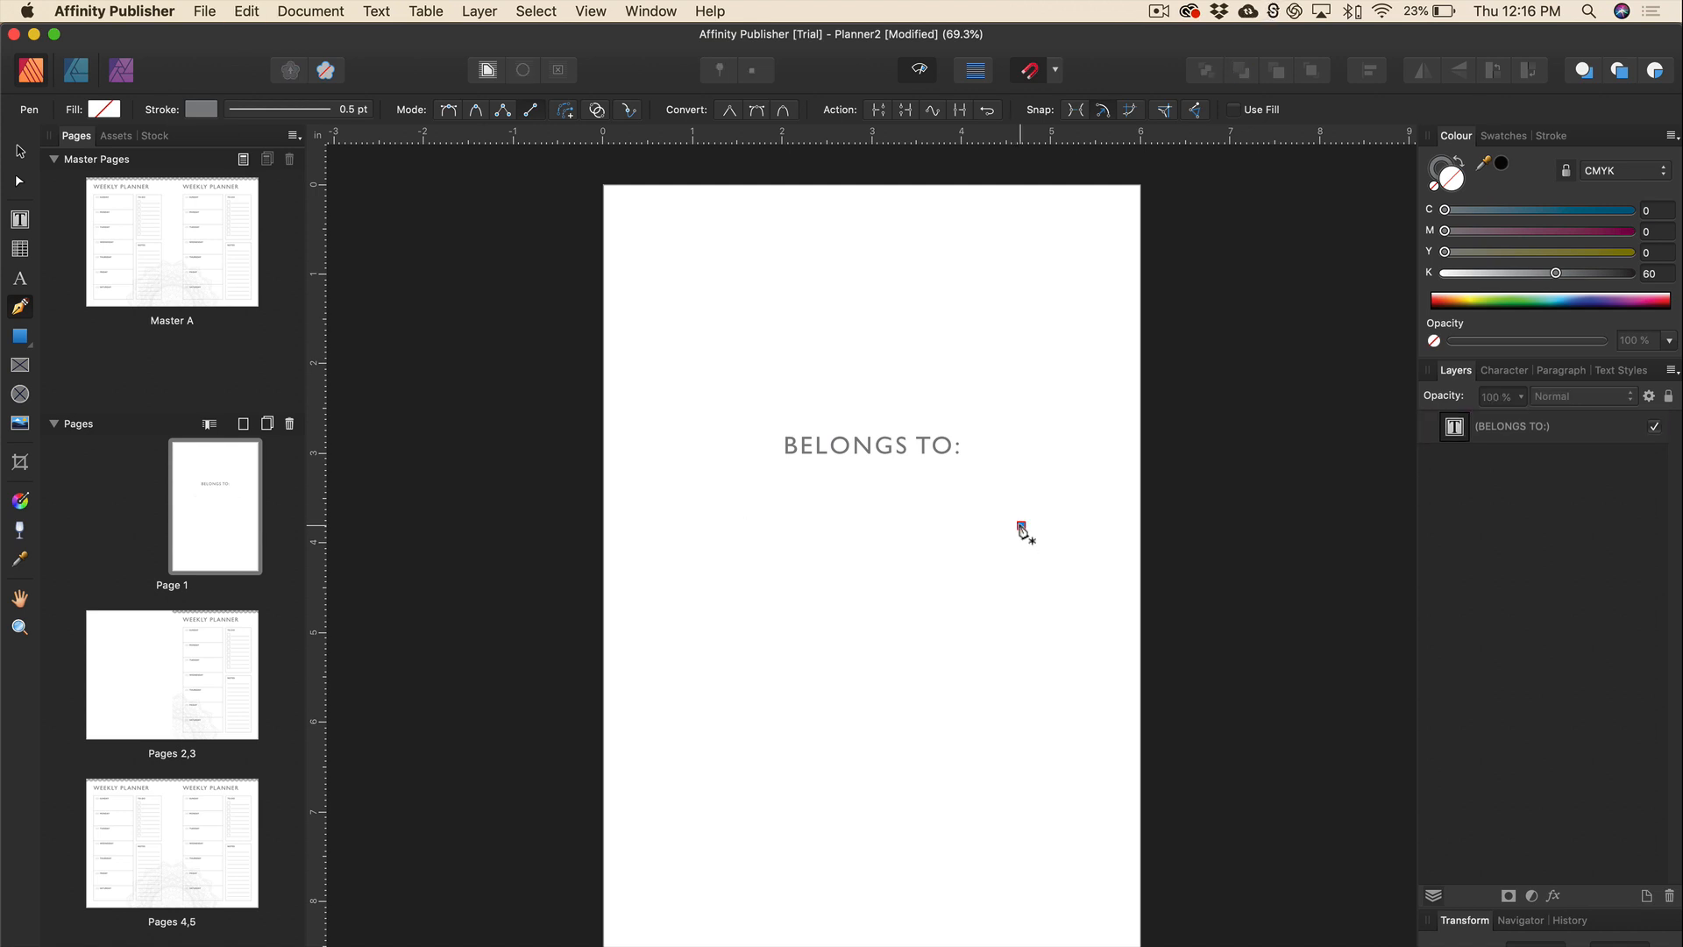
left_click(783, 541)
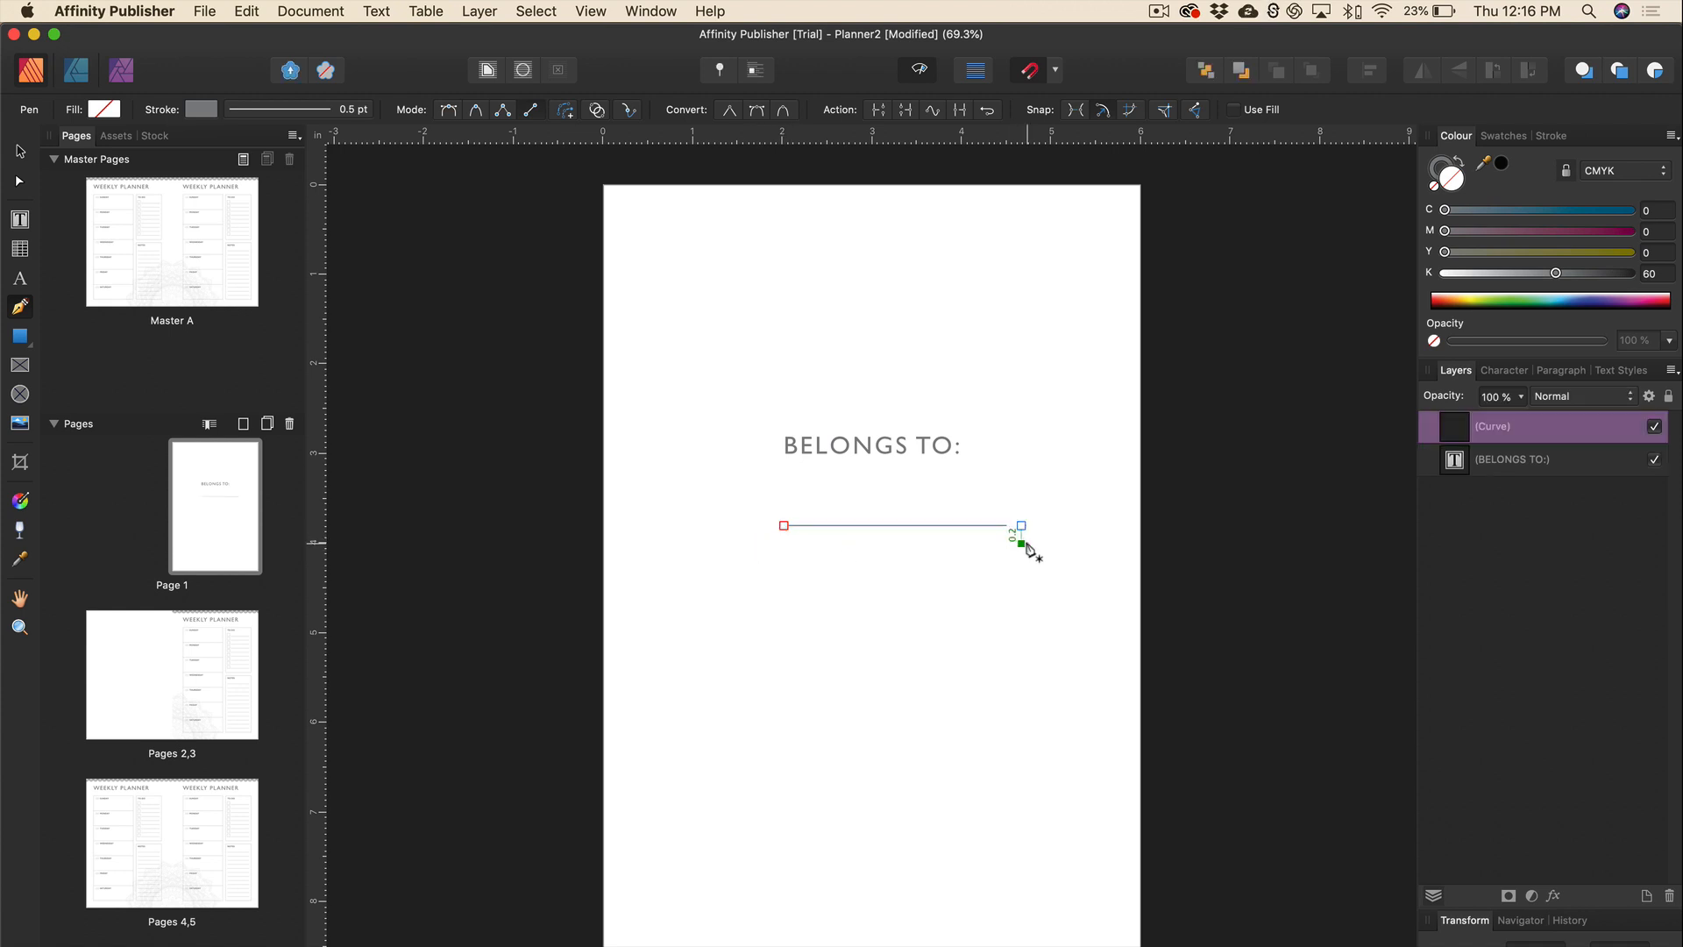
key("v")
left_click_drag(1022, 525, 958, 545)
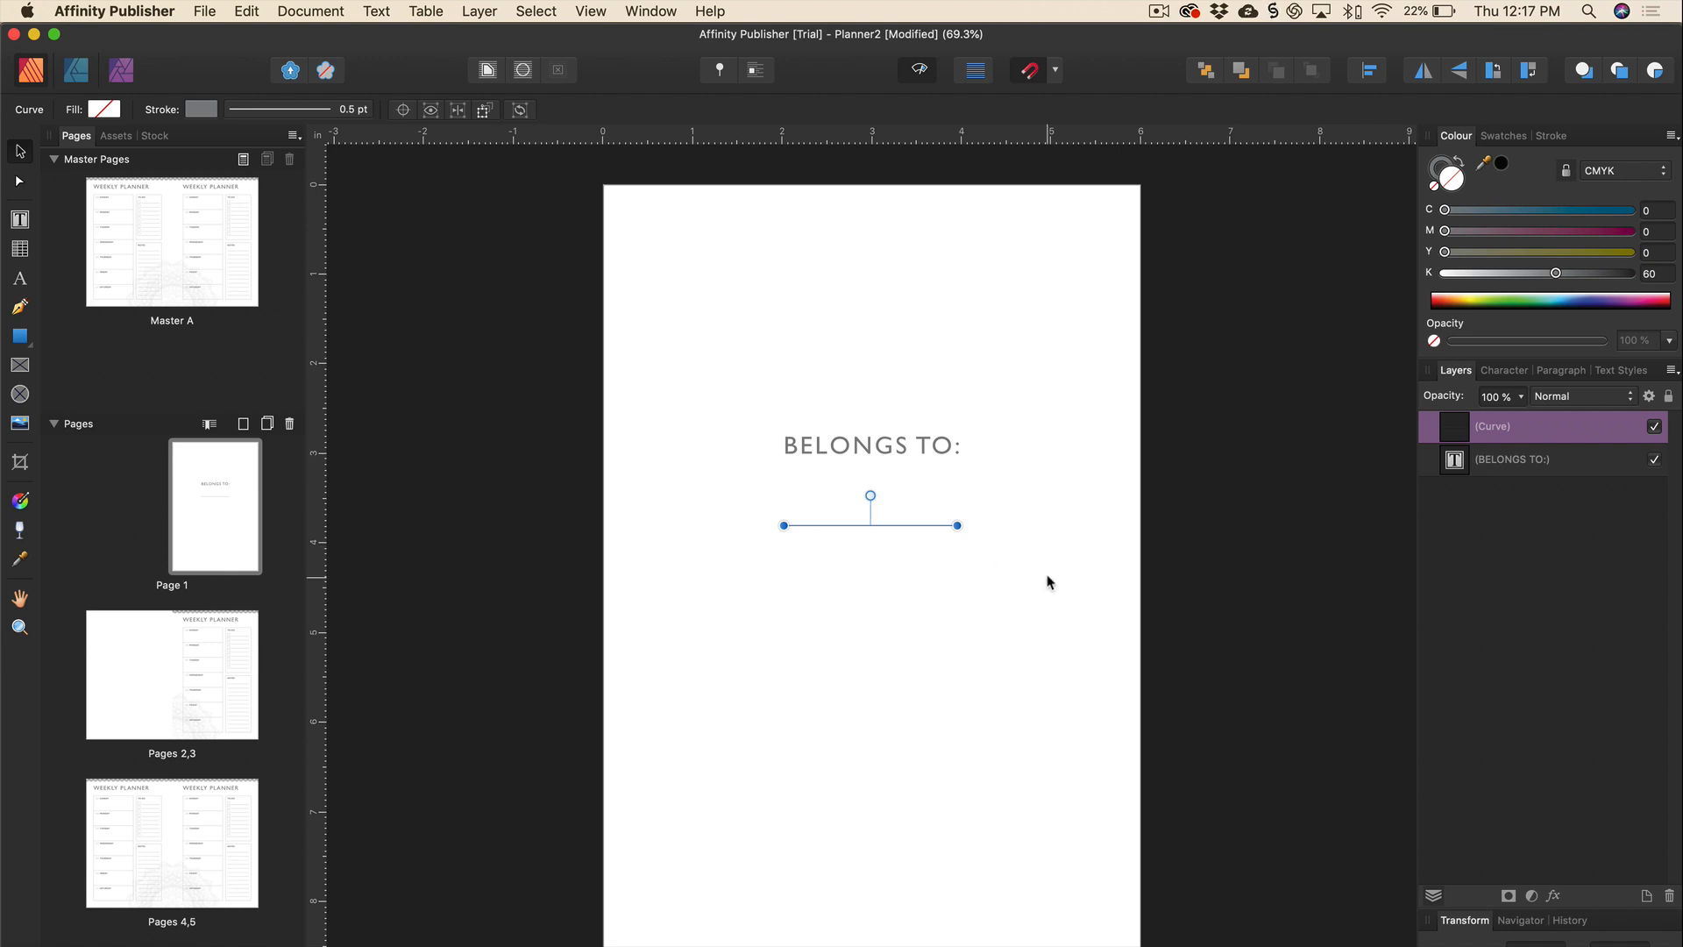
left_click(1369, 70)
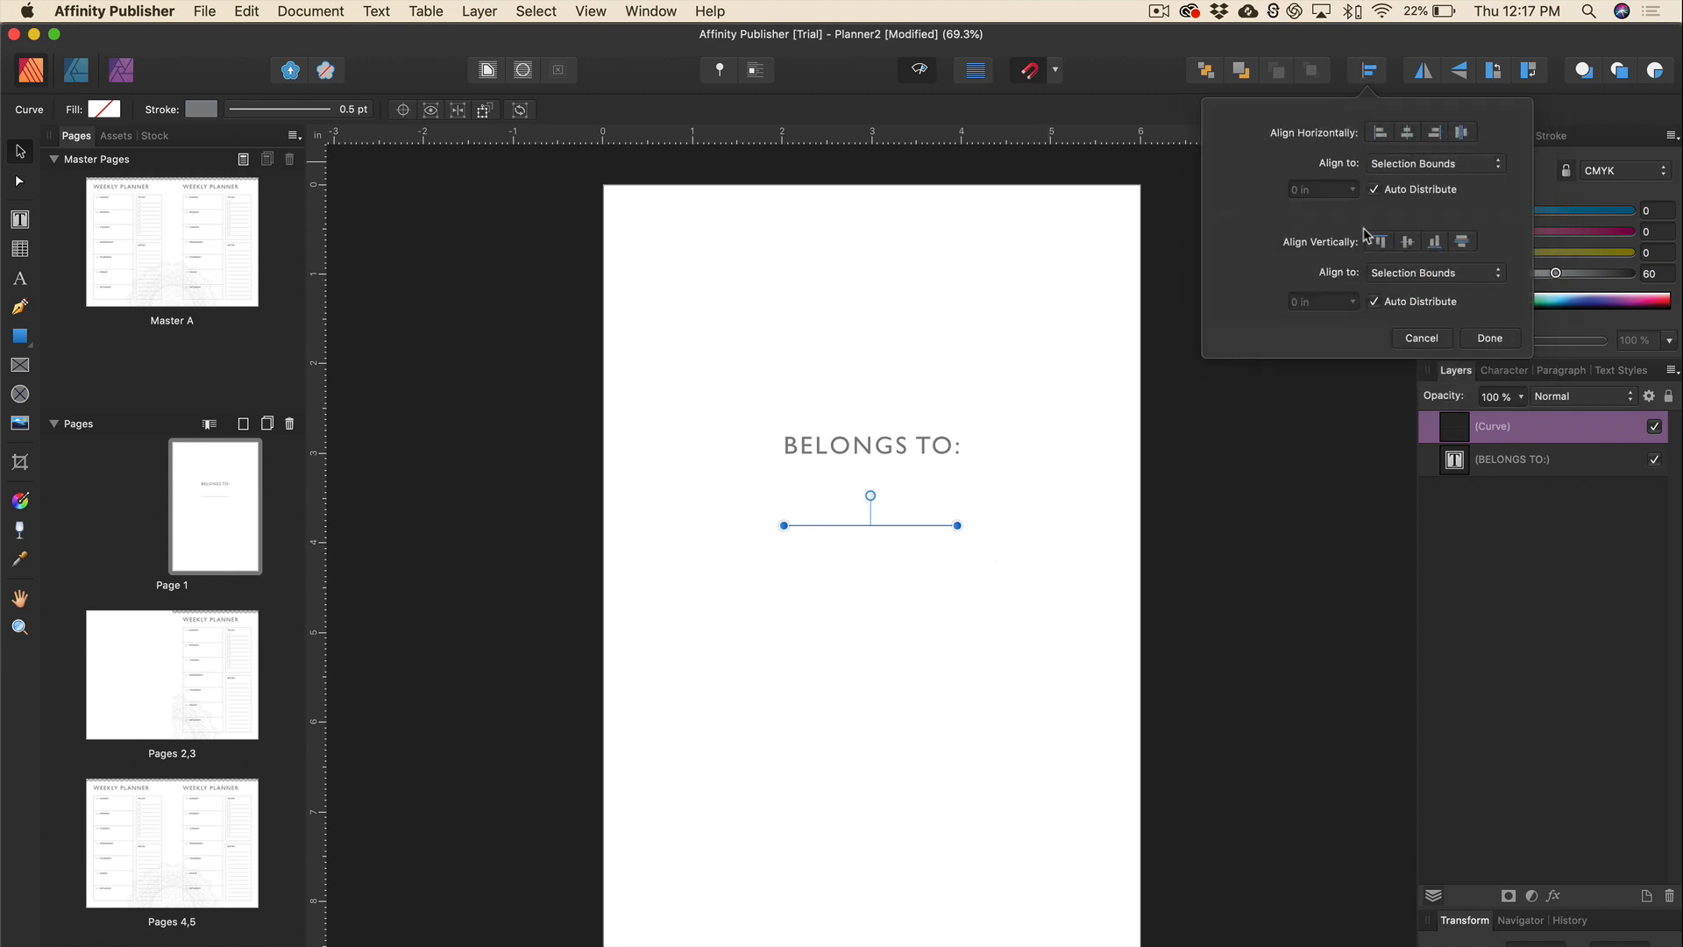
Centre the line horizontally with Align to: Page.
left_click(1408, 139)
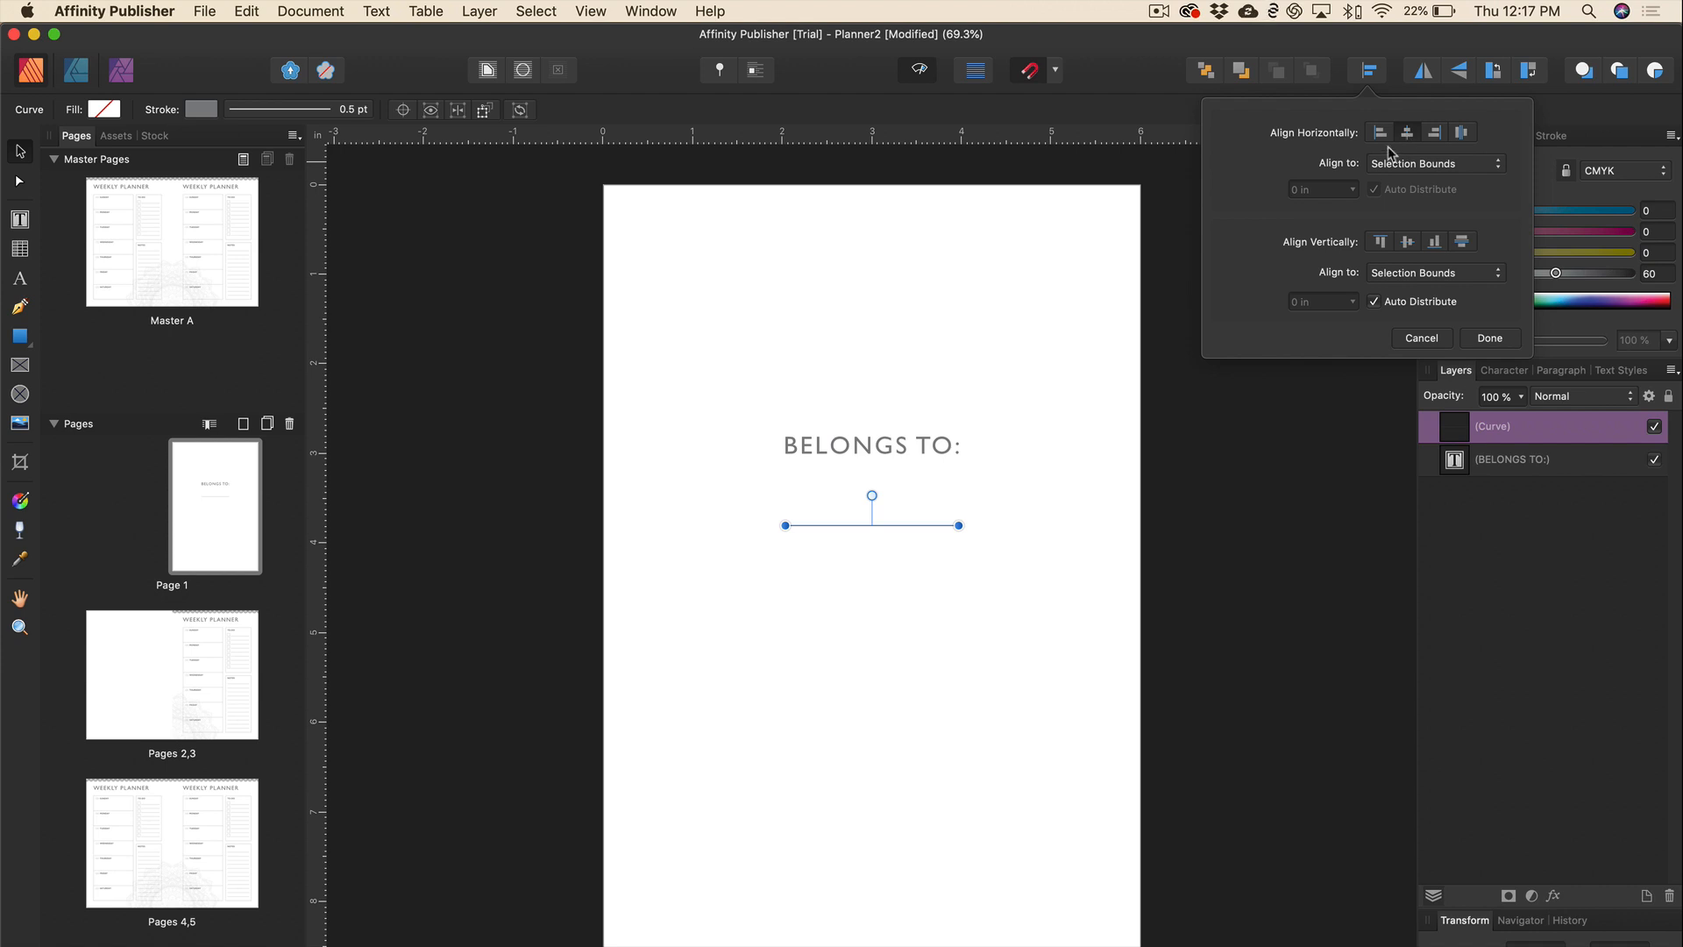
left_click(1493, 167)
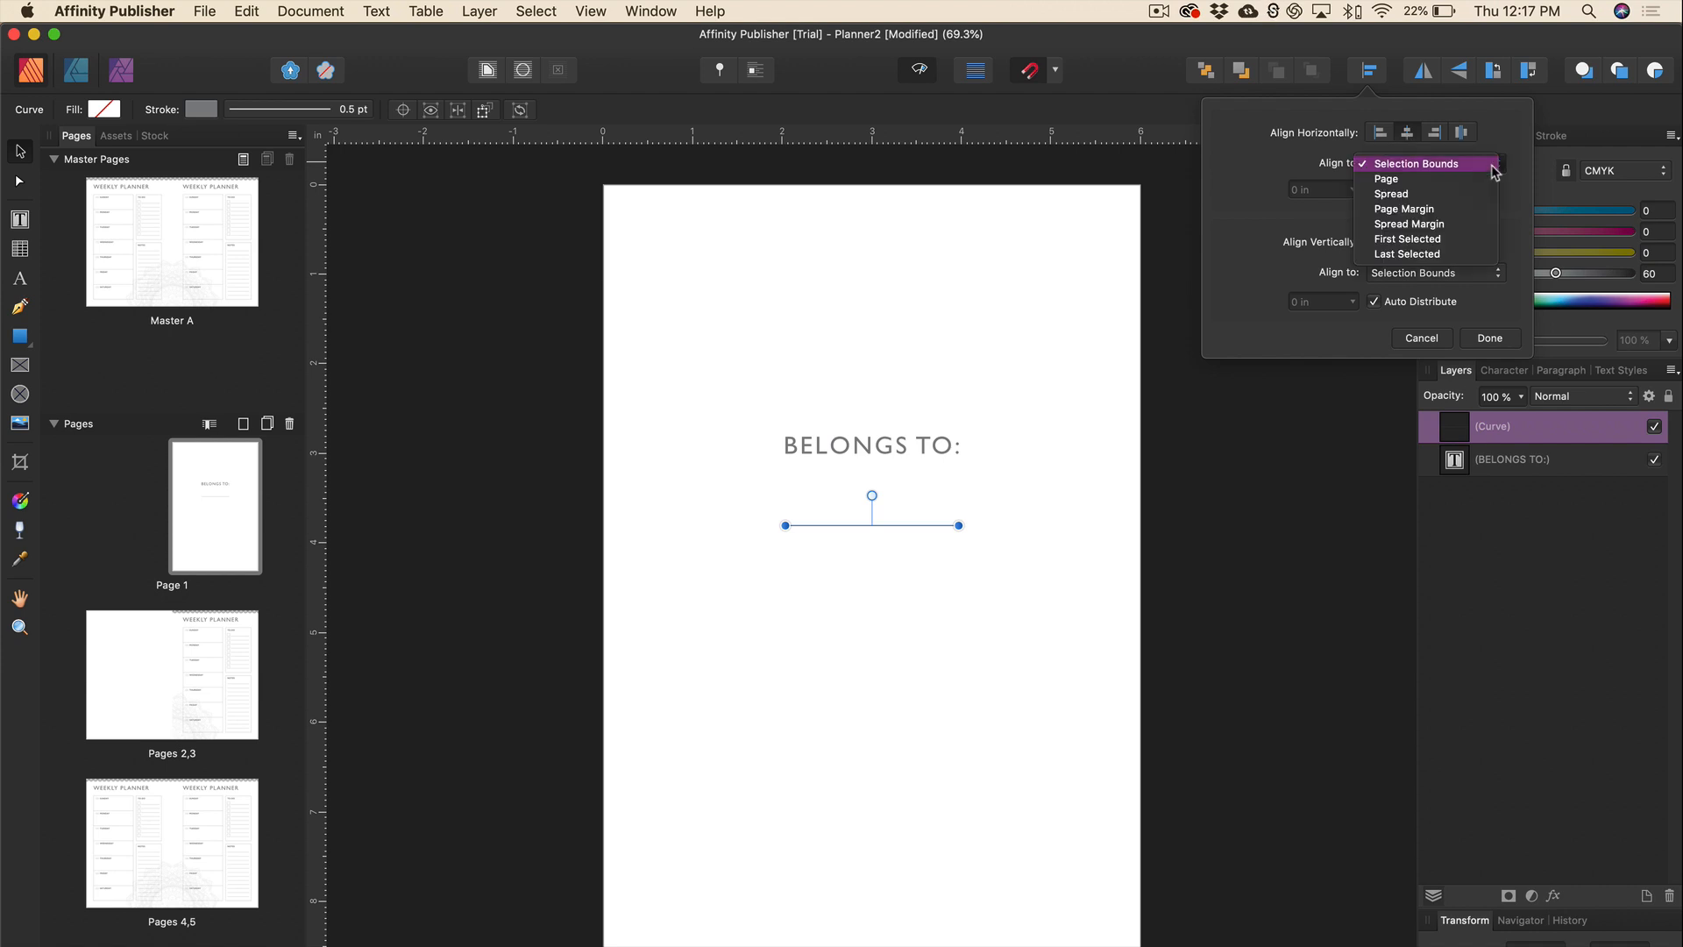
left_click(1413, 180)
left_click(1411, 132)
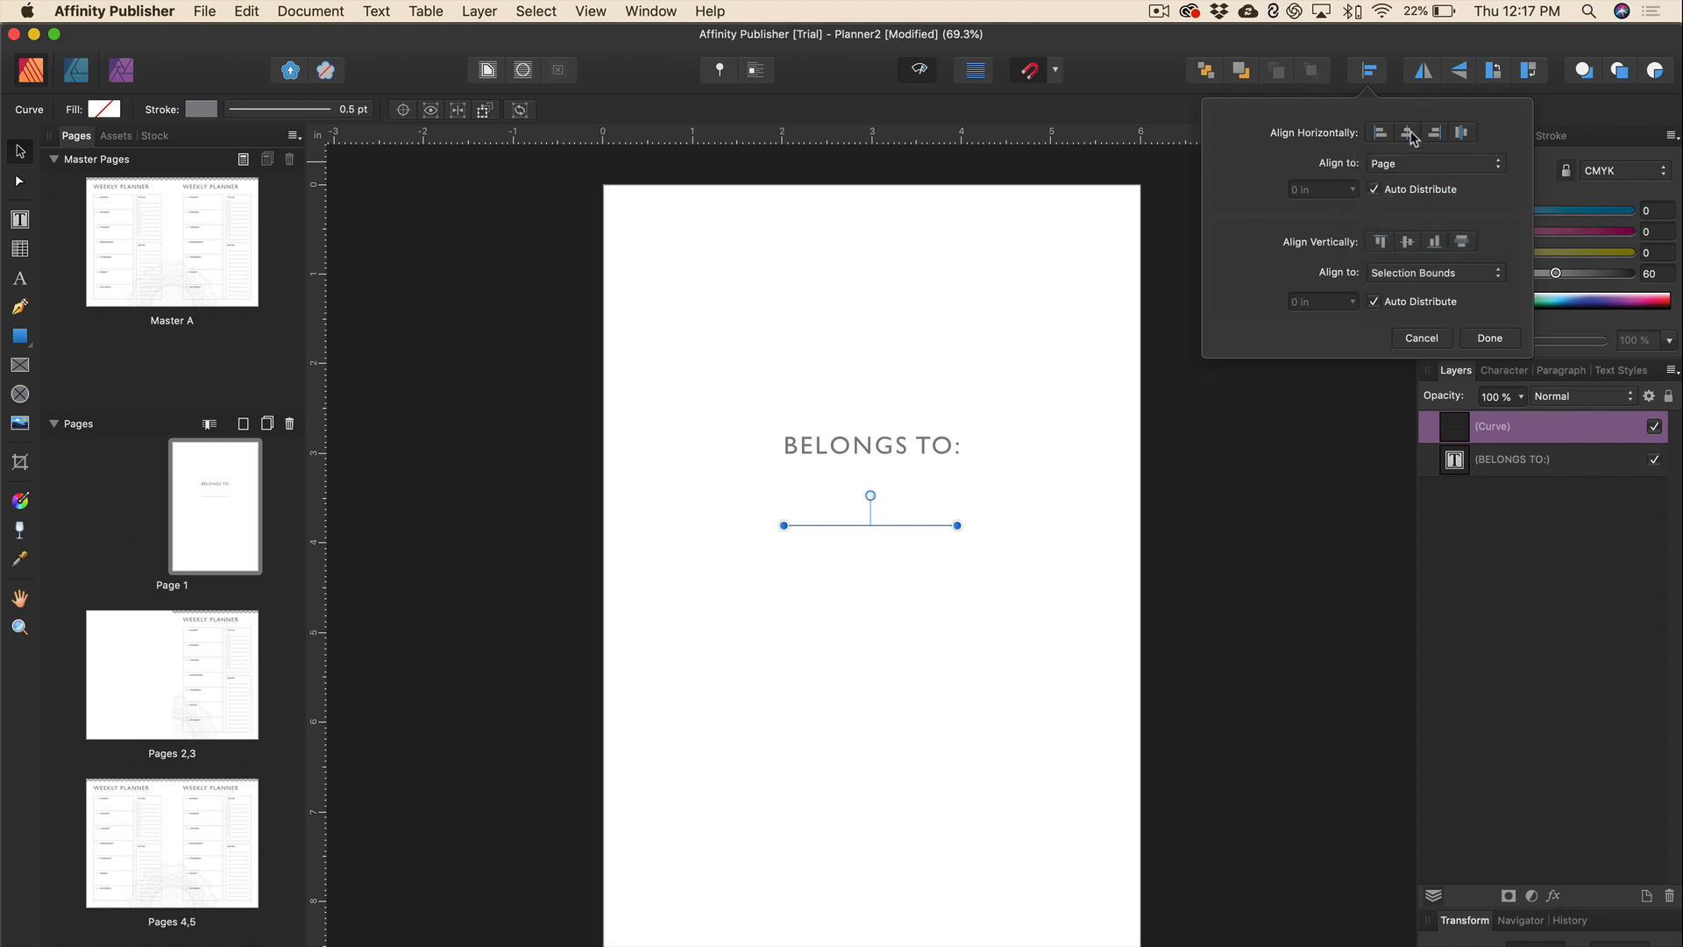
left_click(796, 360)
Widen the BELONGS TO: tracking to about 310‰.
triple_click(924, 446)
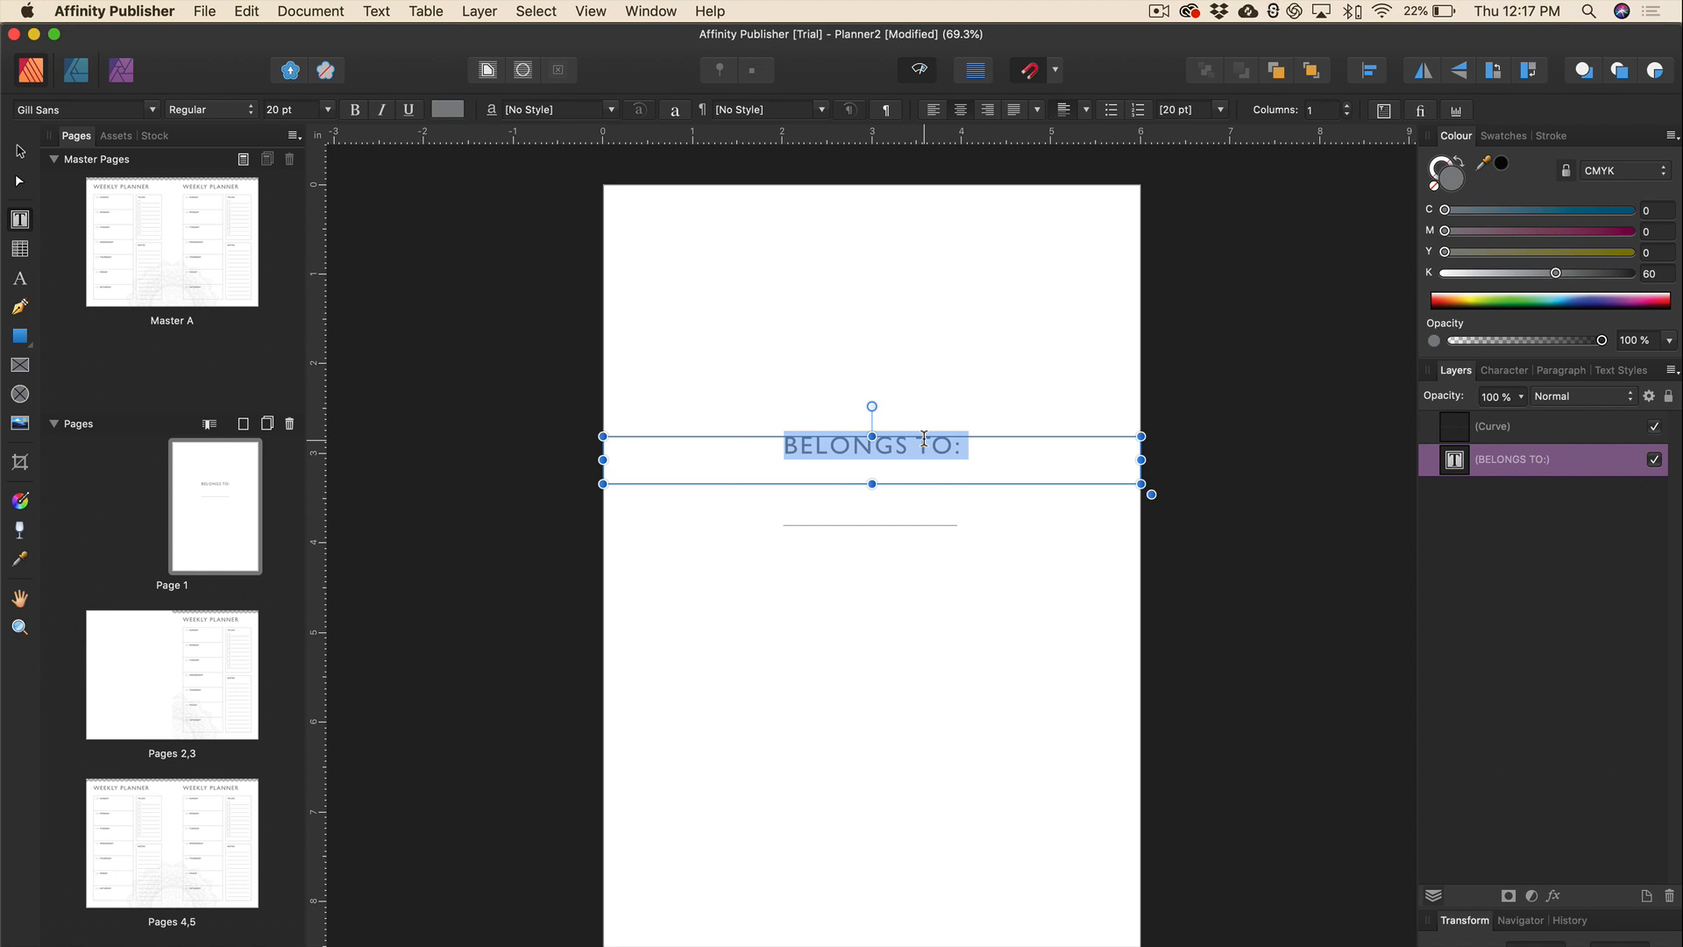
key("alt+Right")
key("alt+Right")
key("alt+Right")
key("alt+Right")
key("alt+Right")
key("alt+Right")
key("alt+Right")
key("alt+Right")
key("alt+Right")
key("alt+Right")
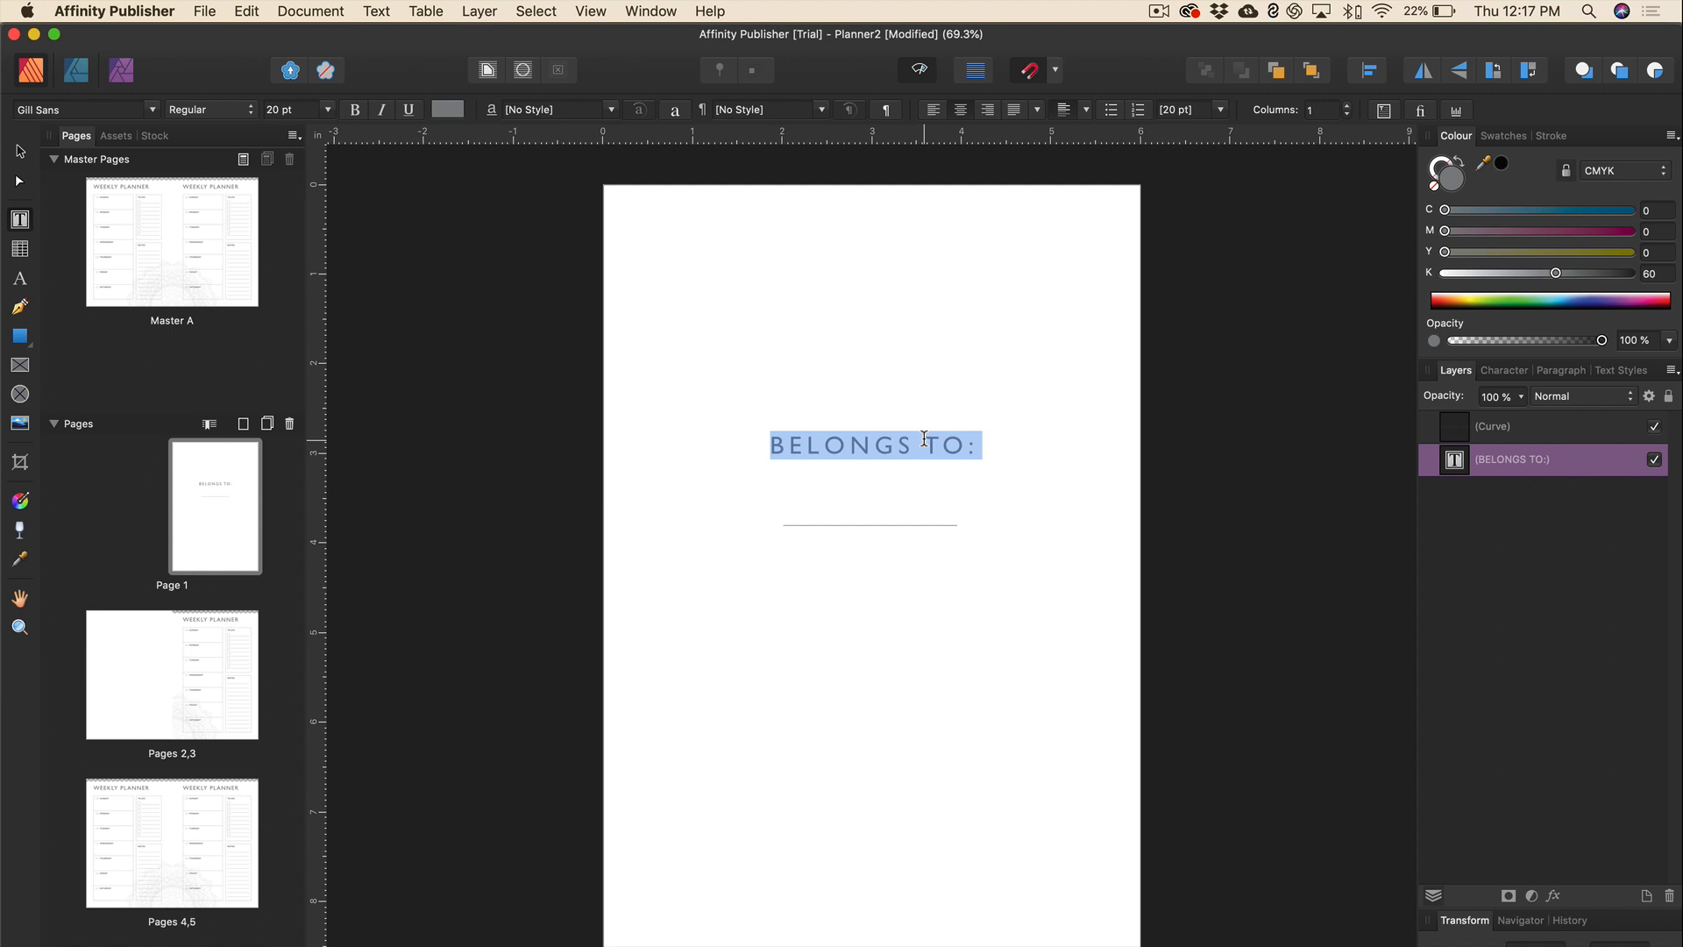
left_click(1499, 371)
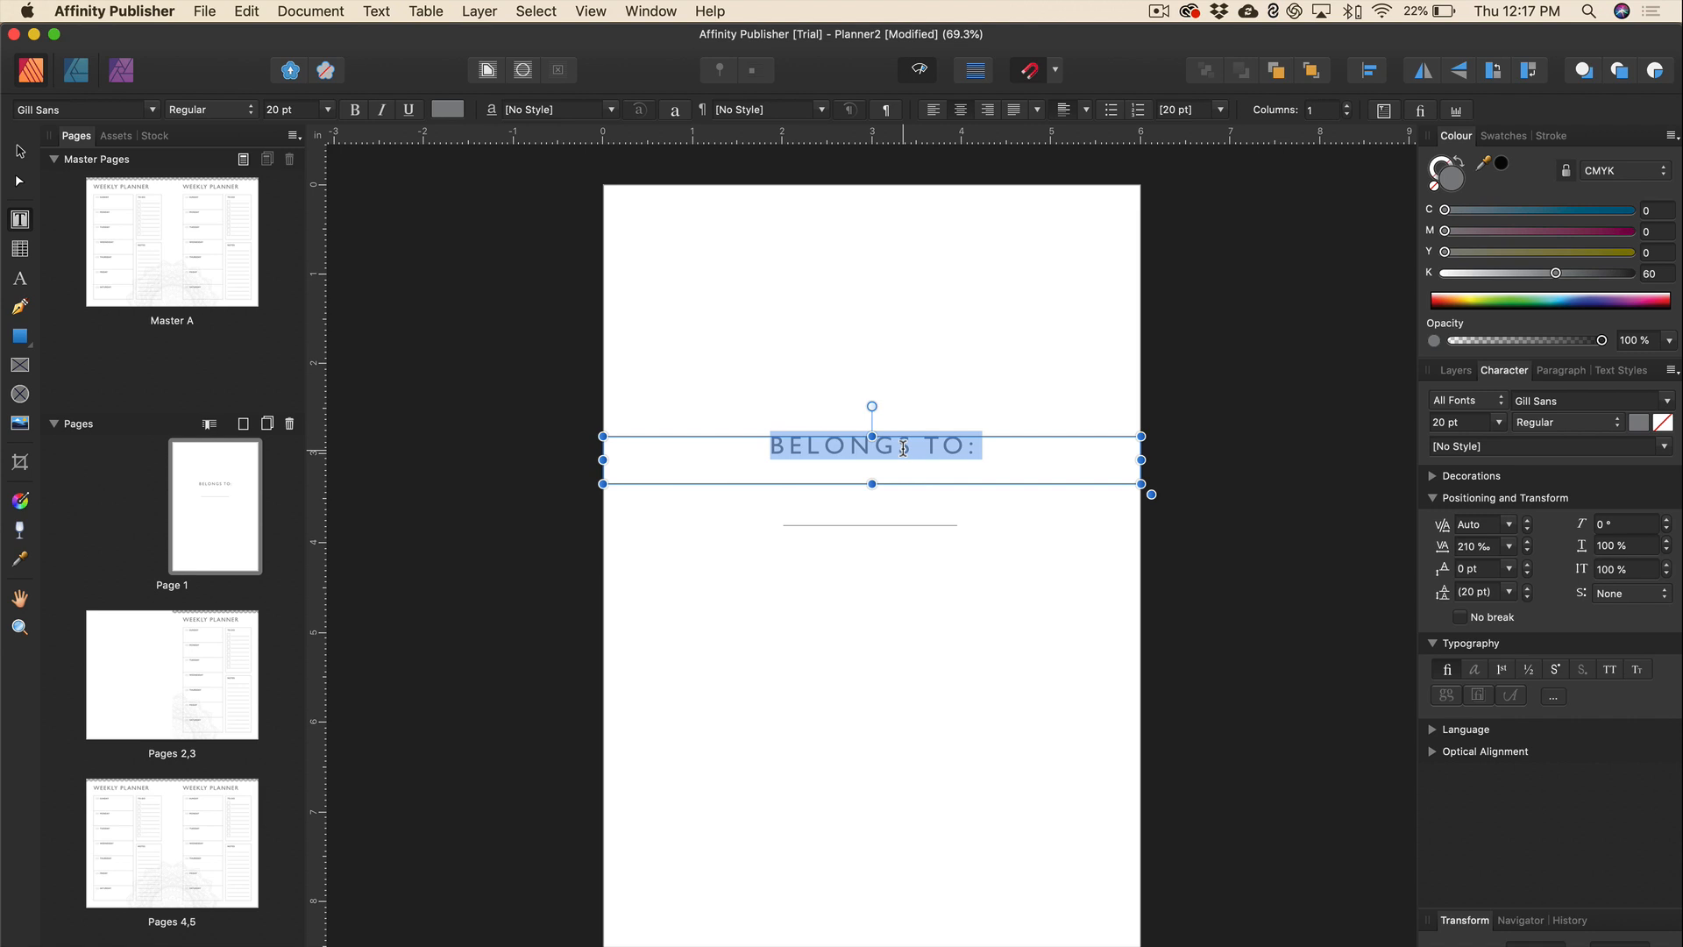
key("super+alt+bracketright")
key("super+alt+bracketright")
key("super+alt+bracketright")
key("super+alt+bracketright")
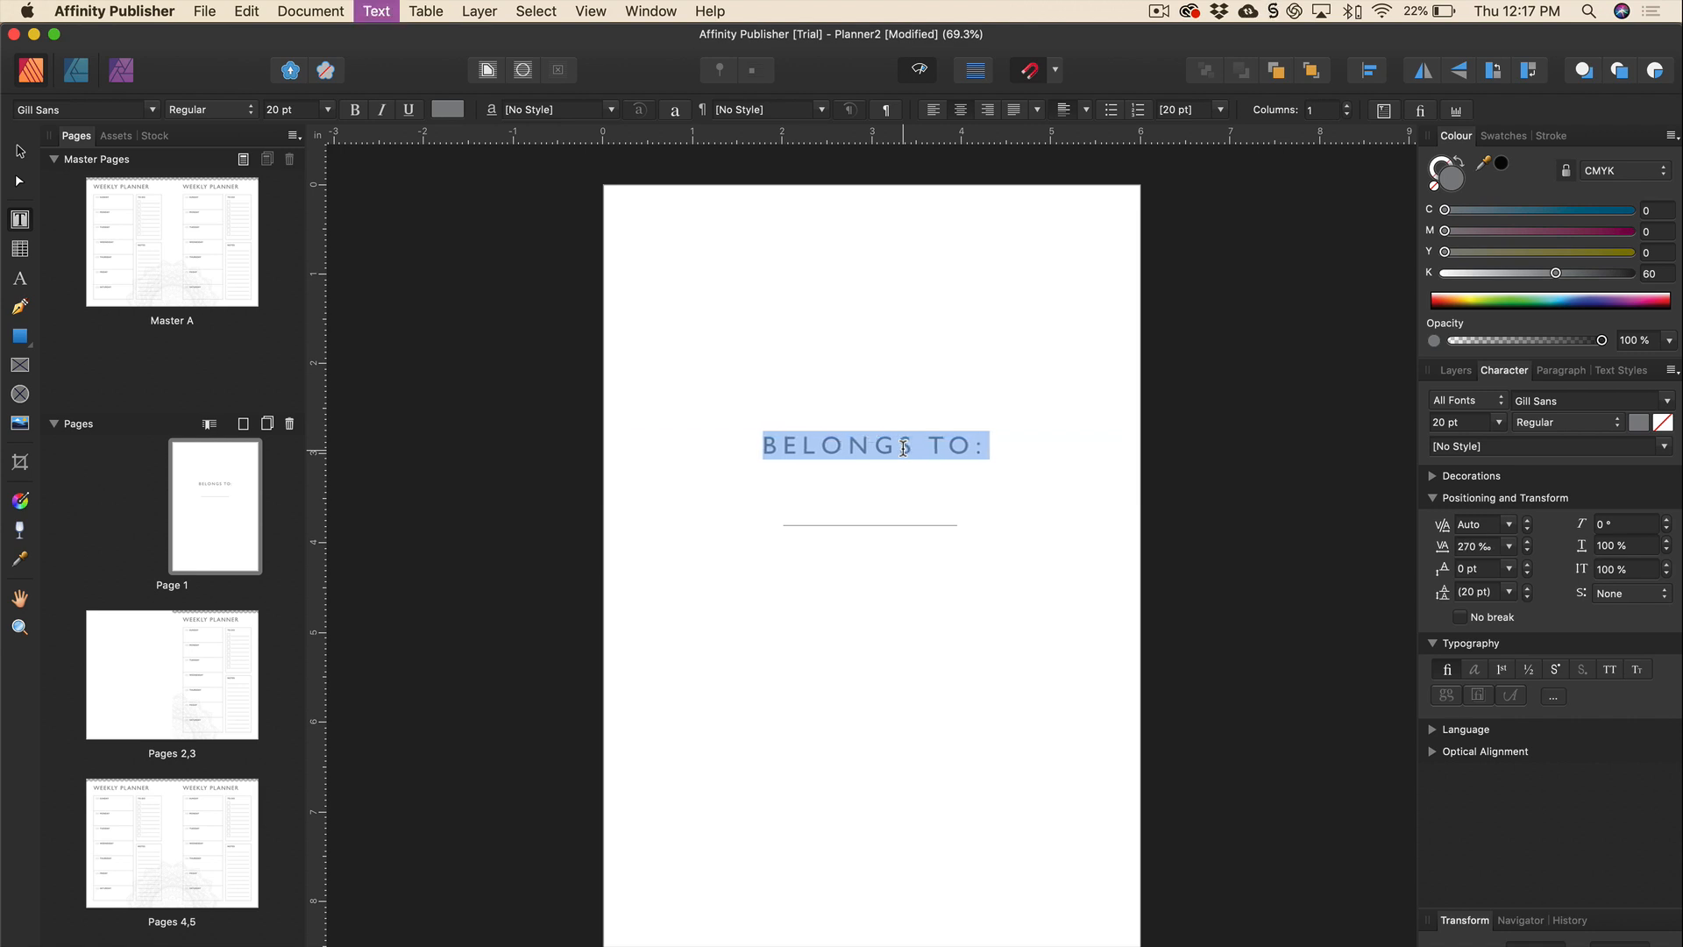
key("super+alt+bracketright")
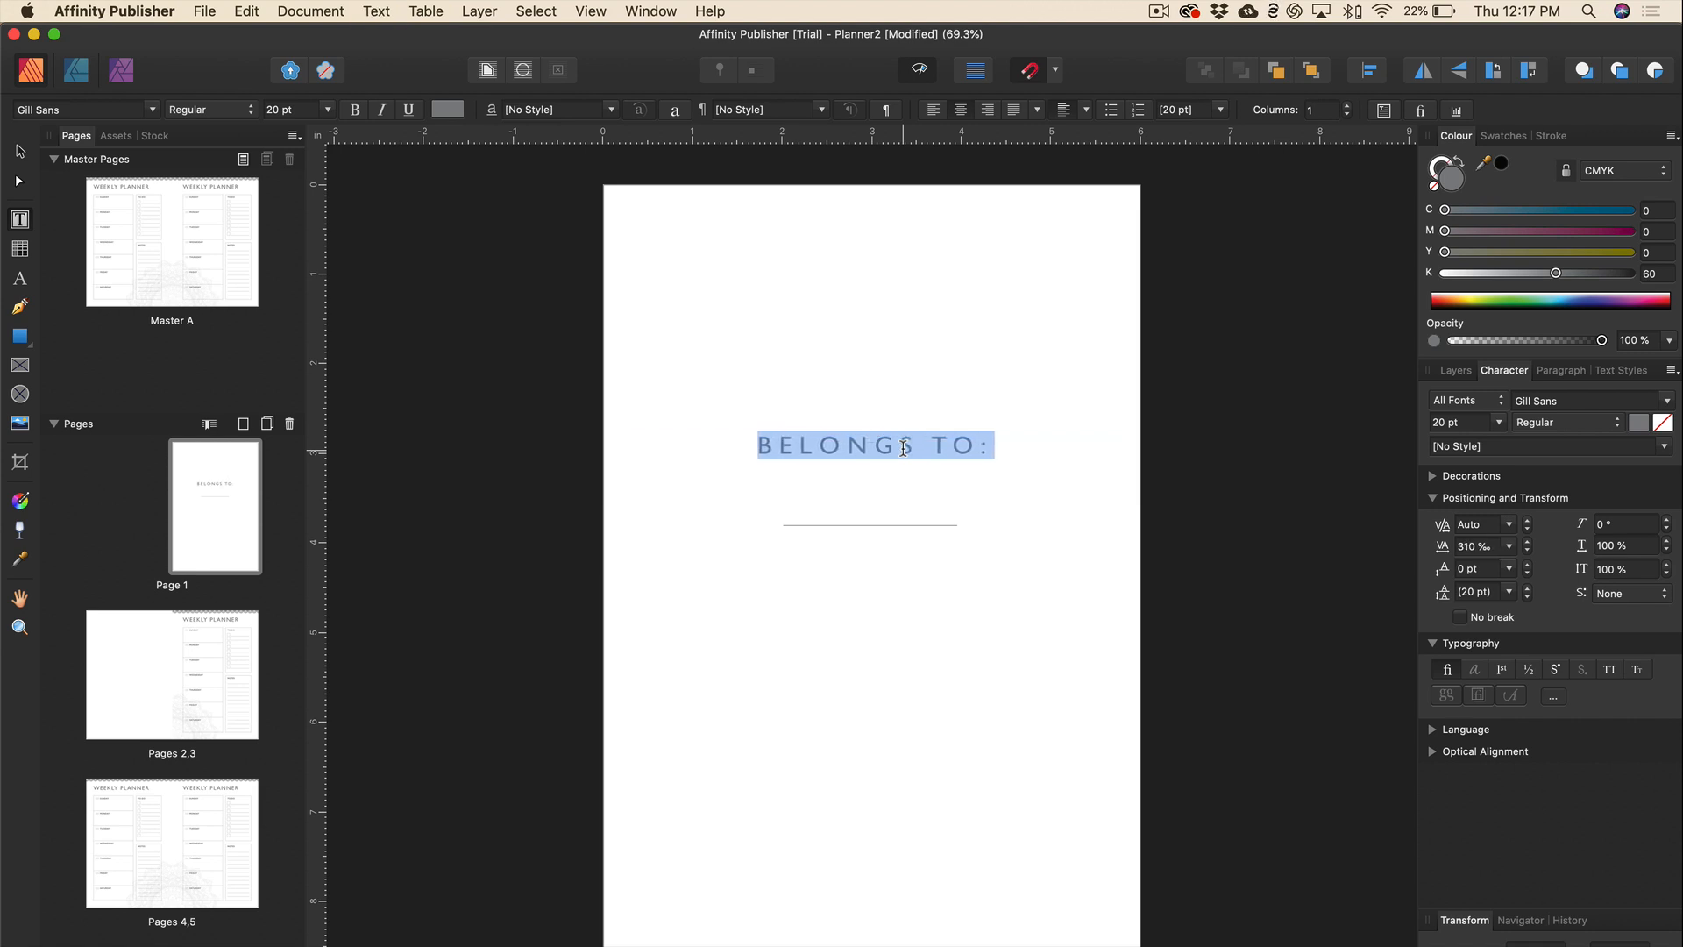
key("alt+Left")
key("alt+Left")
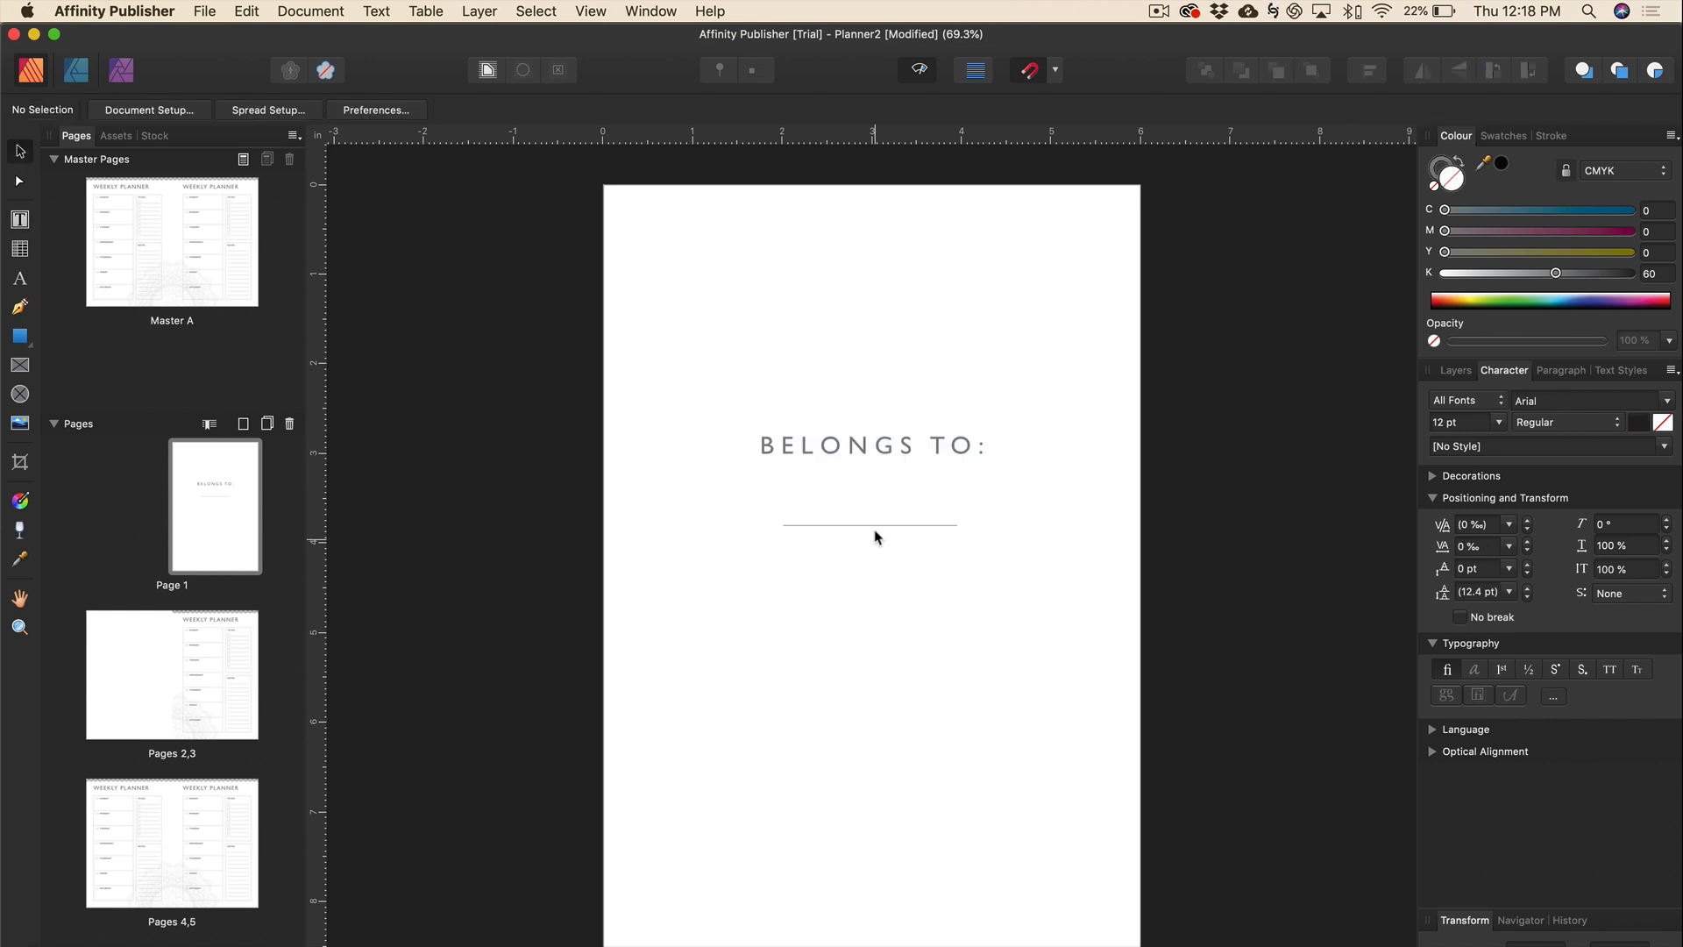
left_click(874, 526)
Extend both ends of the rule under BELONGS TO: and re-centre it on the page.
left_click_drag(784, 525, 763, 536)
left_click_drag(957, 525, 985, 529)
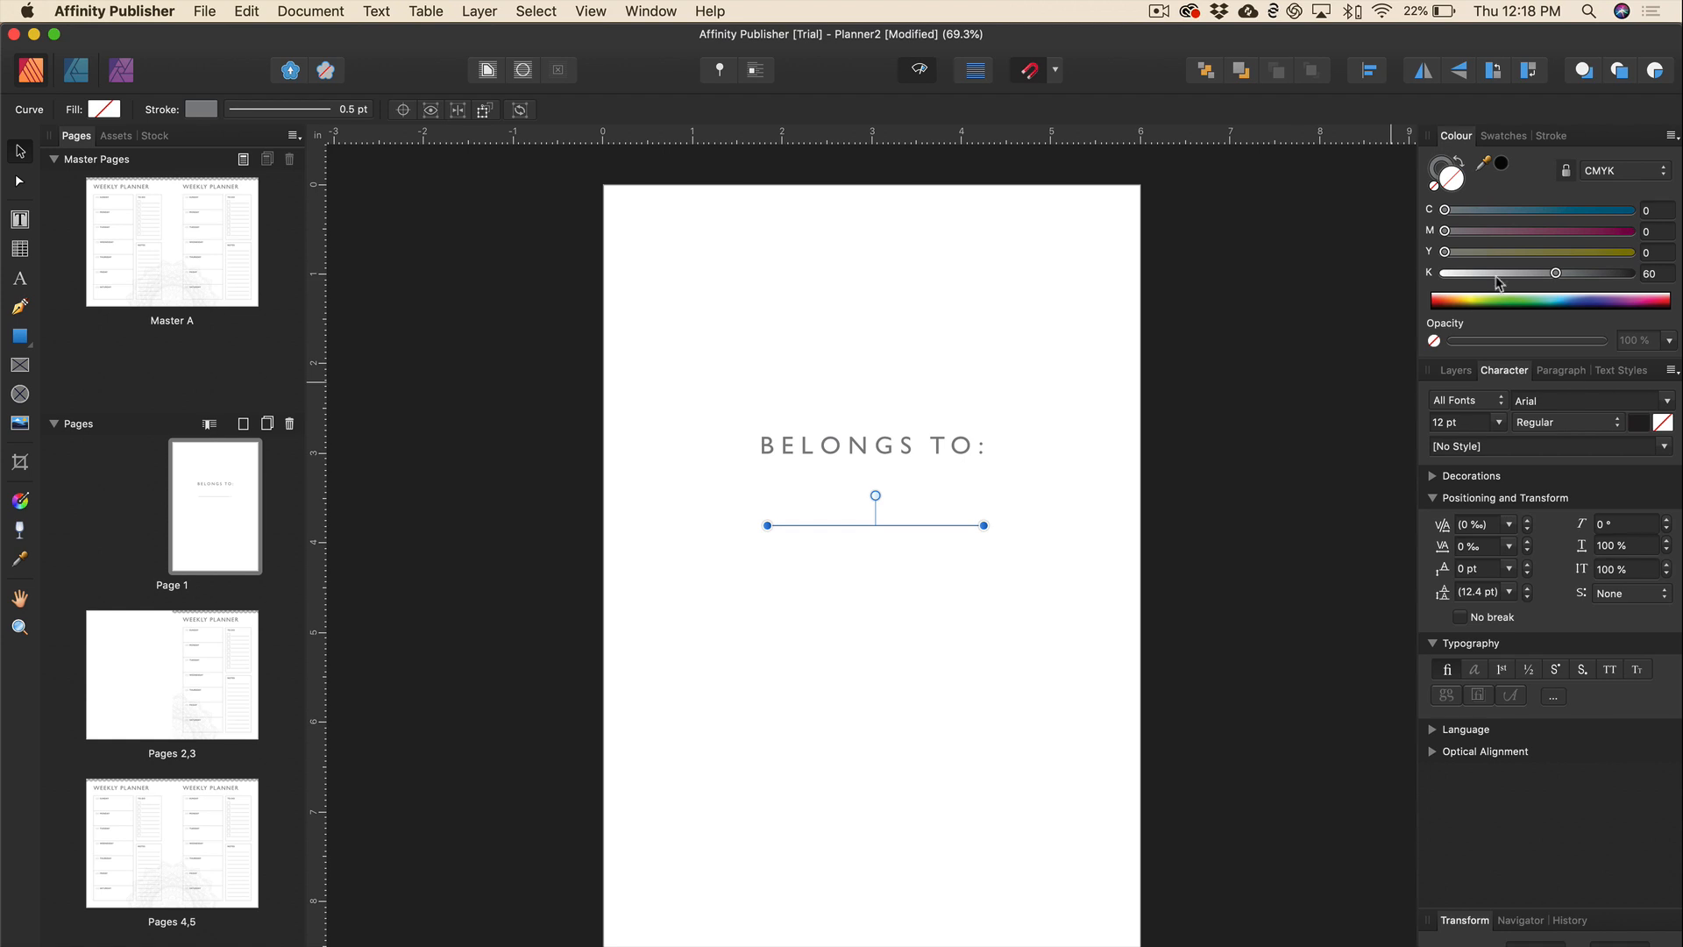
left_click(1369, 70)
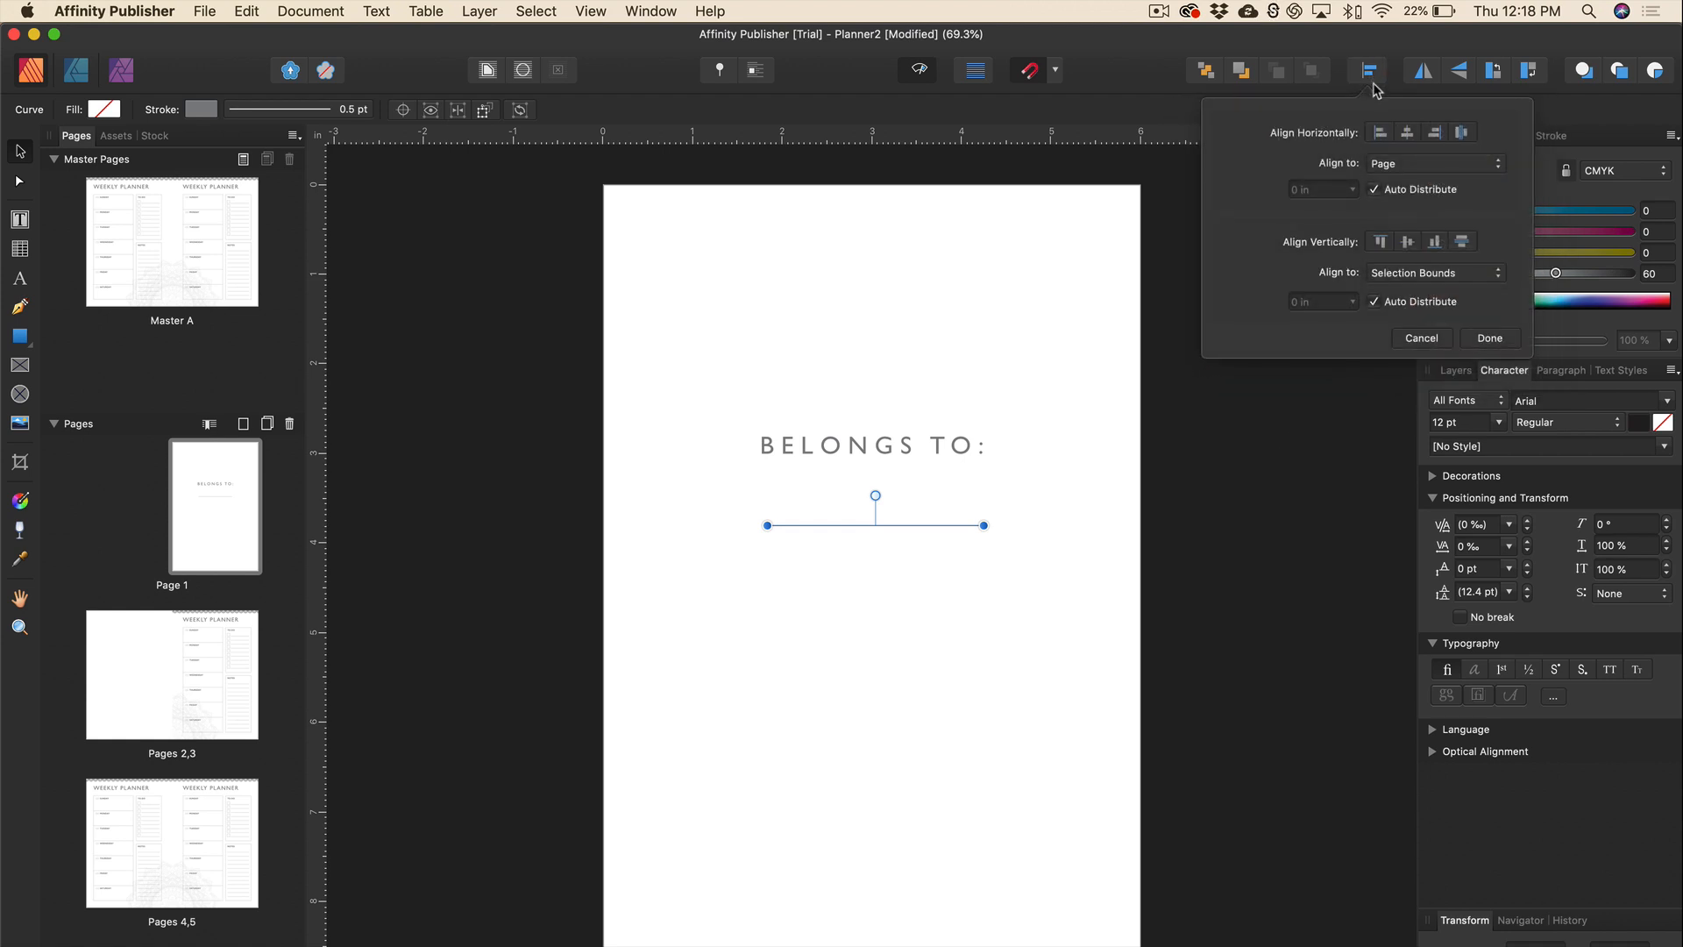
left_click(1407, 134)
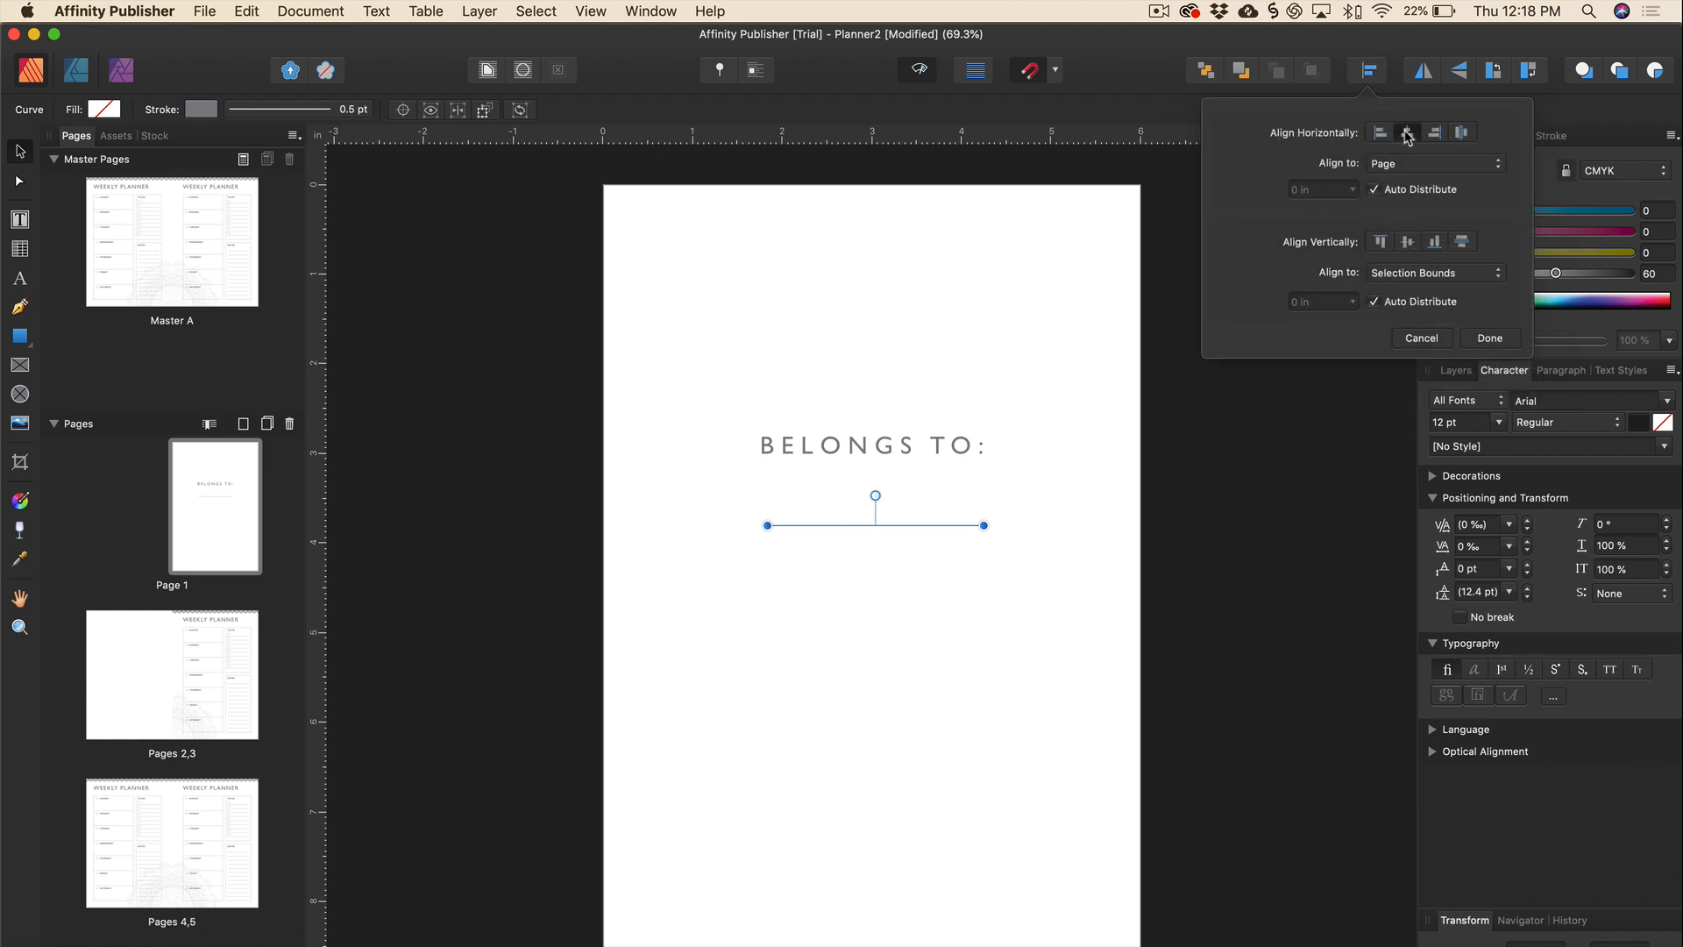
left_click(1058, 531)
key("super+minus")
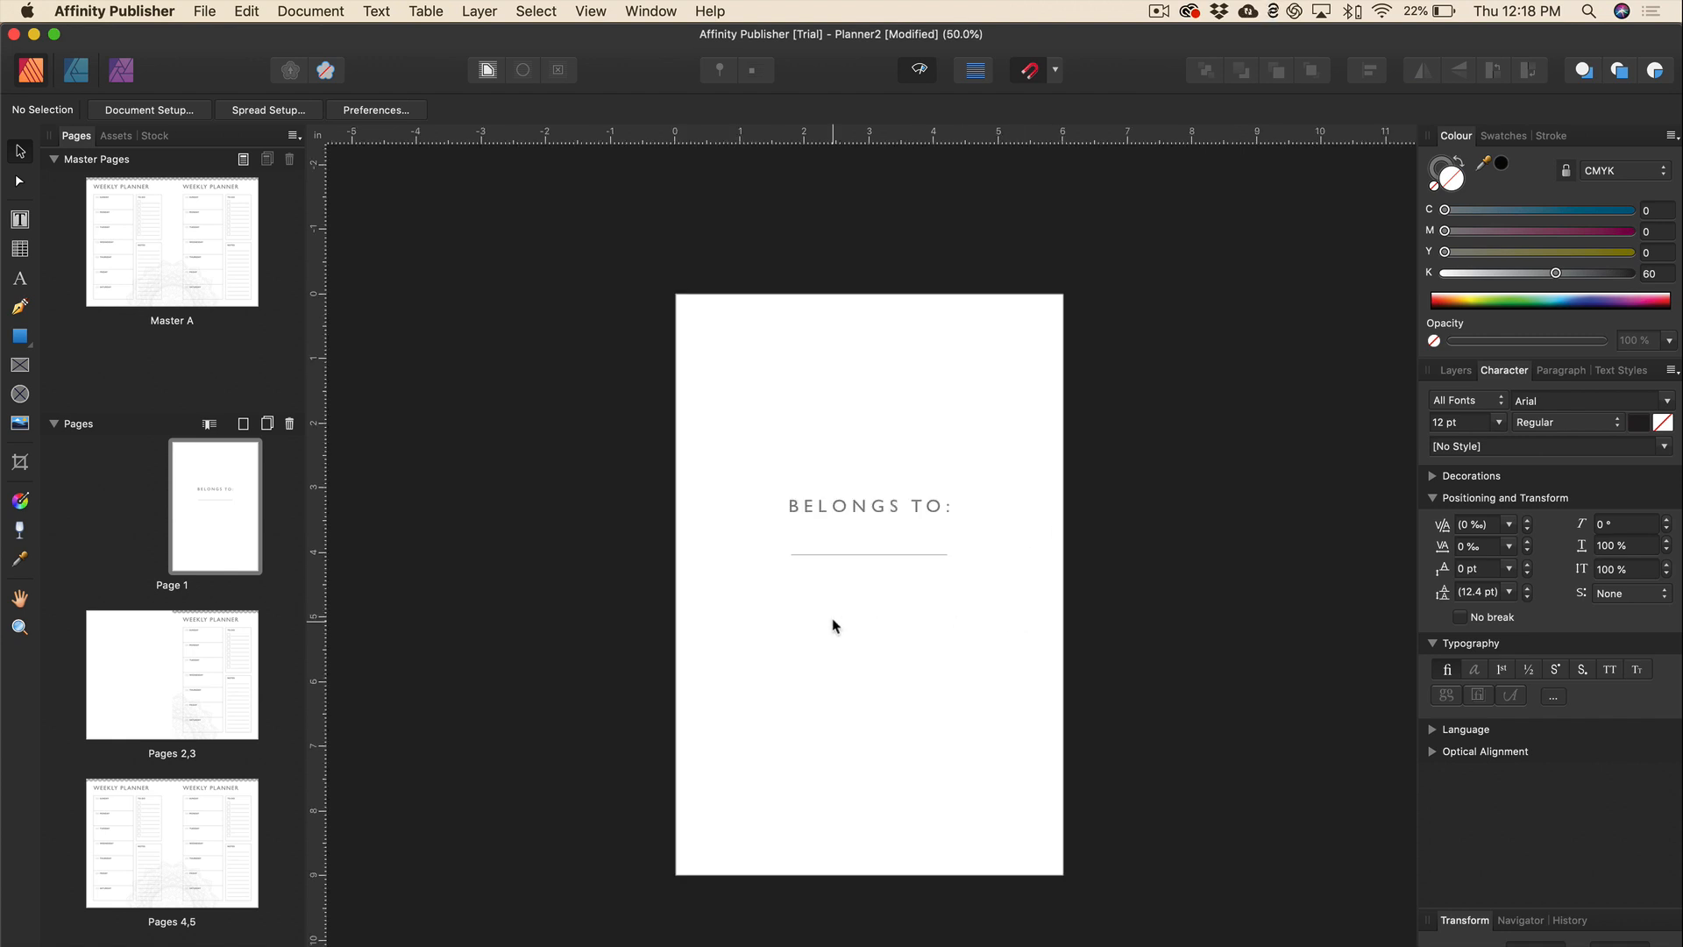
Place the XYZ Publishing logo at page 2's bottom-left and add a horizontal guide near the bottom.
scroll(833, 622, "left", 4)
scroll(833, 622, "down", 10)
scroll(833, 625, "down", 5)
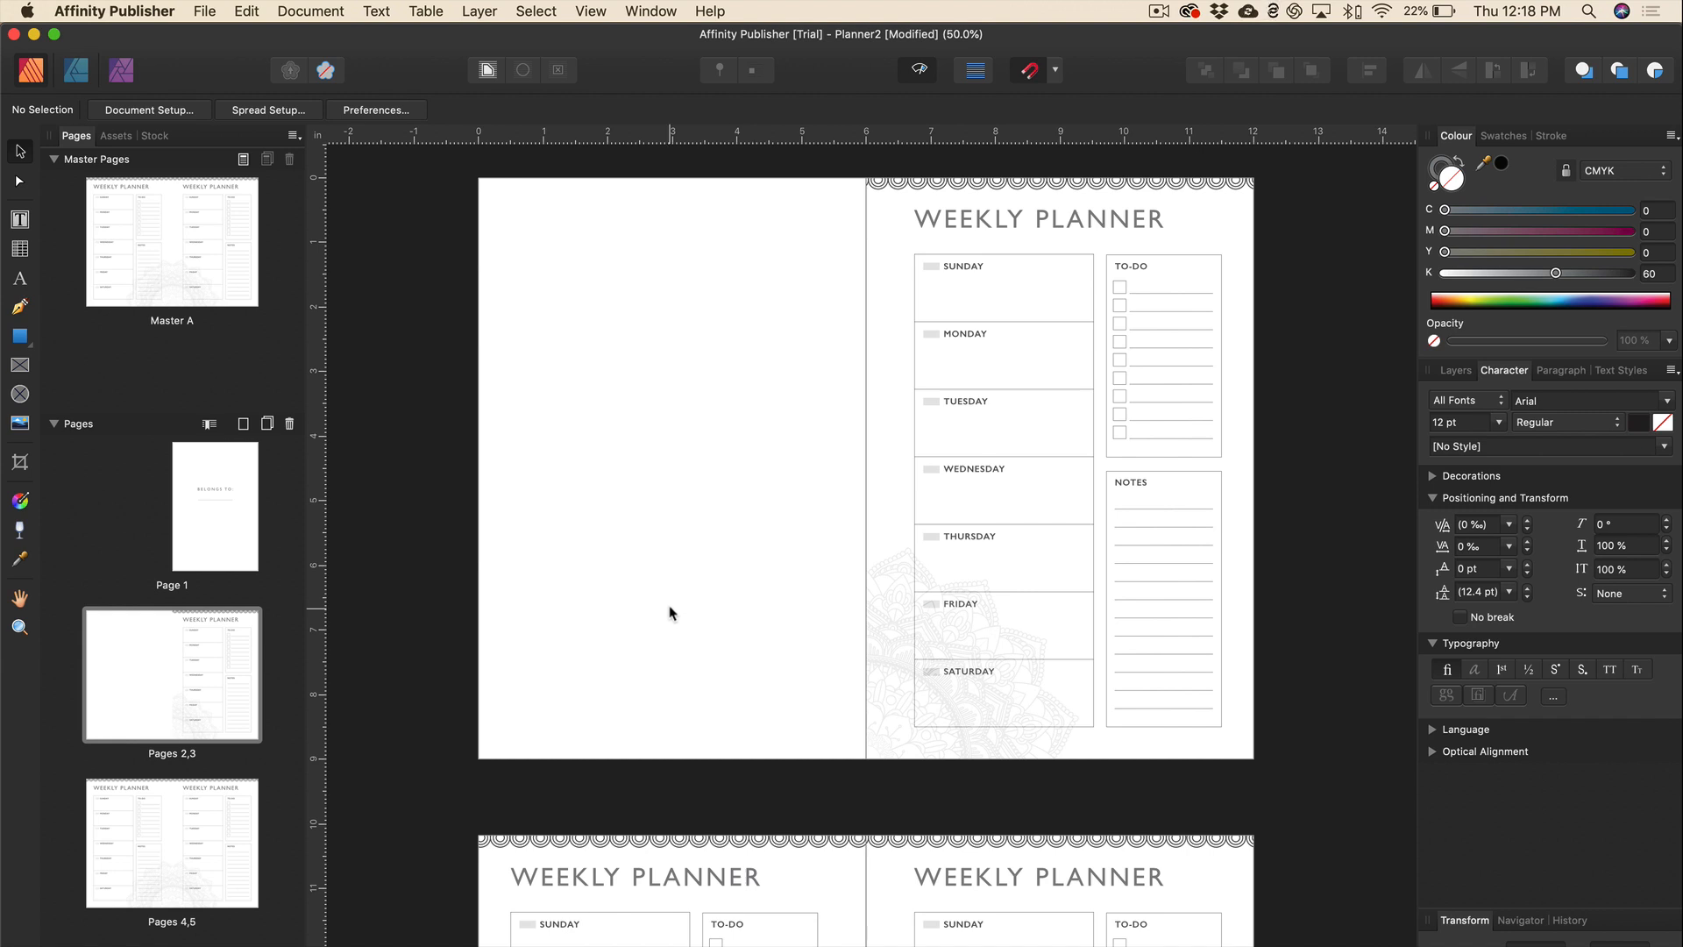
left_click(205, 10)
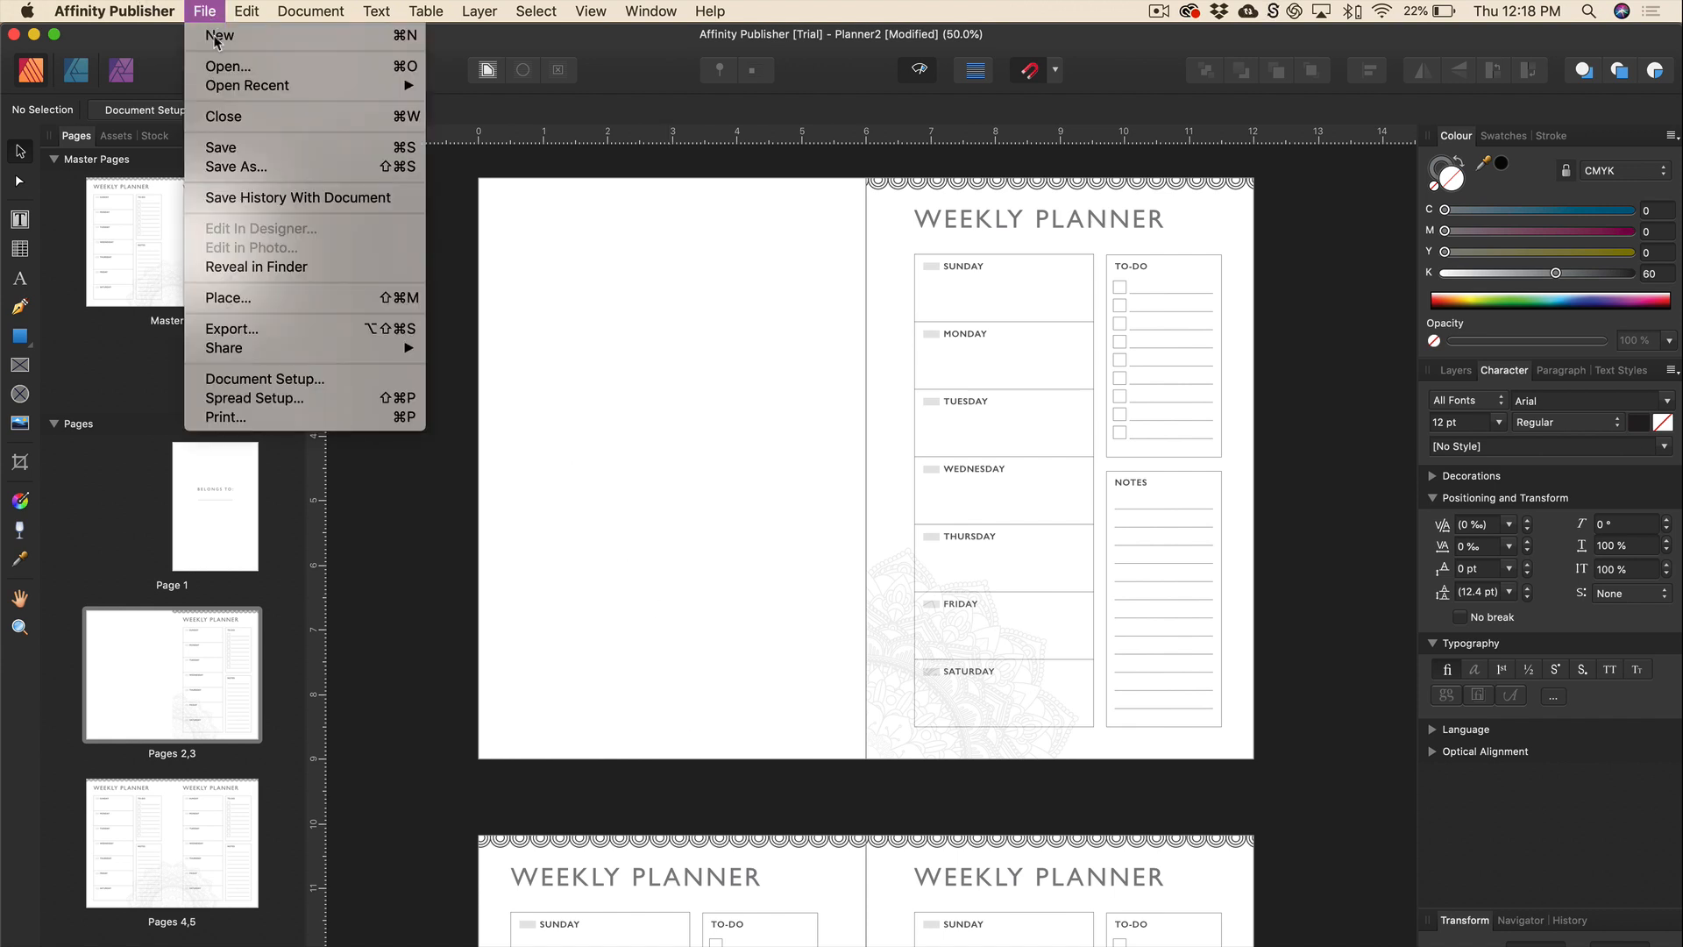
left_click(243, 302)
double_click(676, 293)
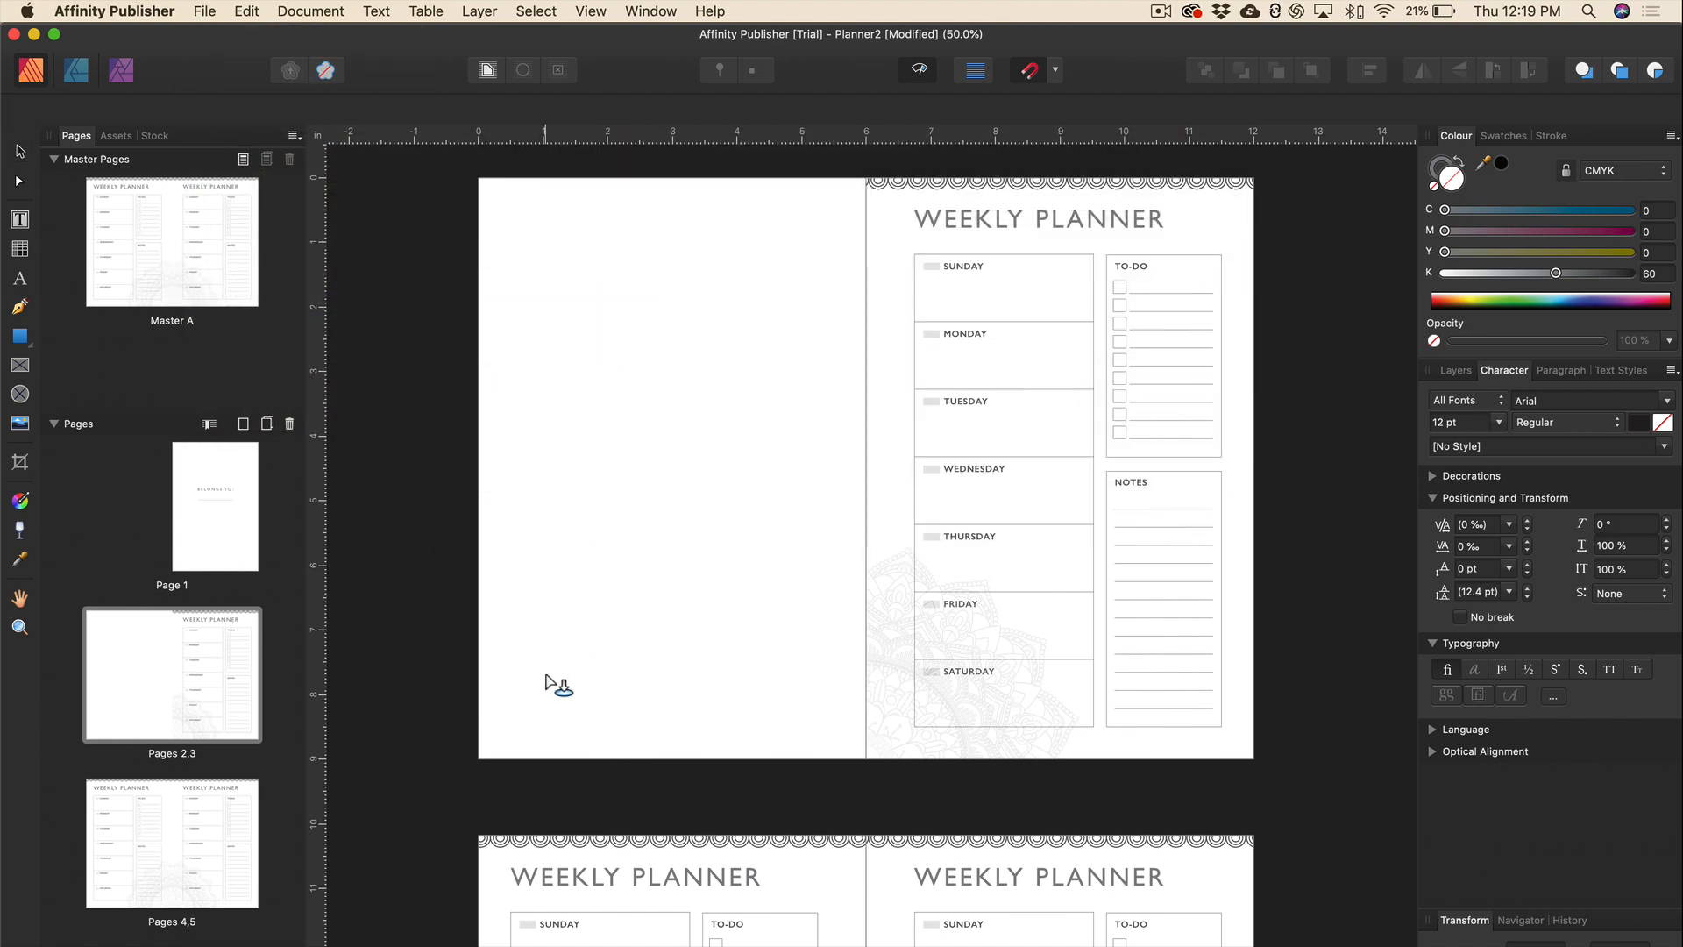
left_click_drag(510, 656, 620, 714)
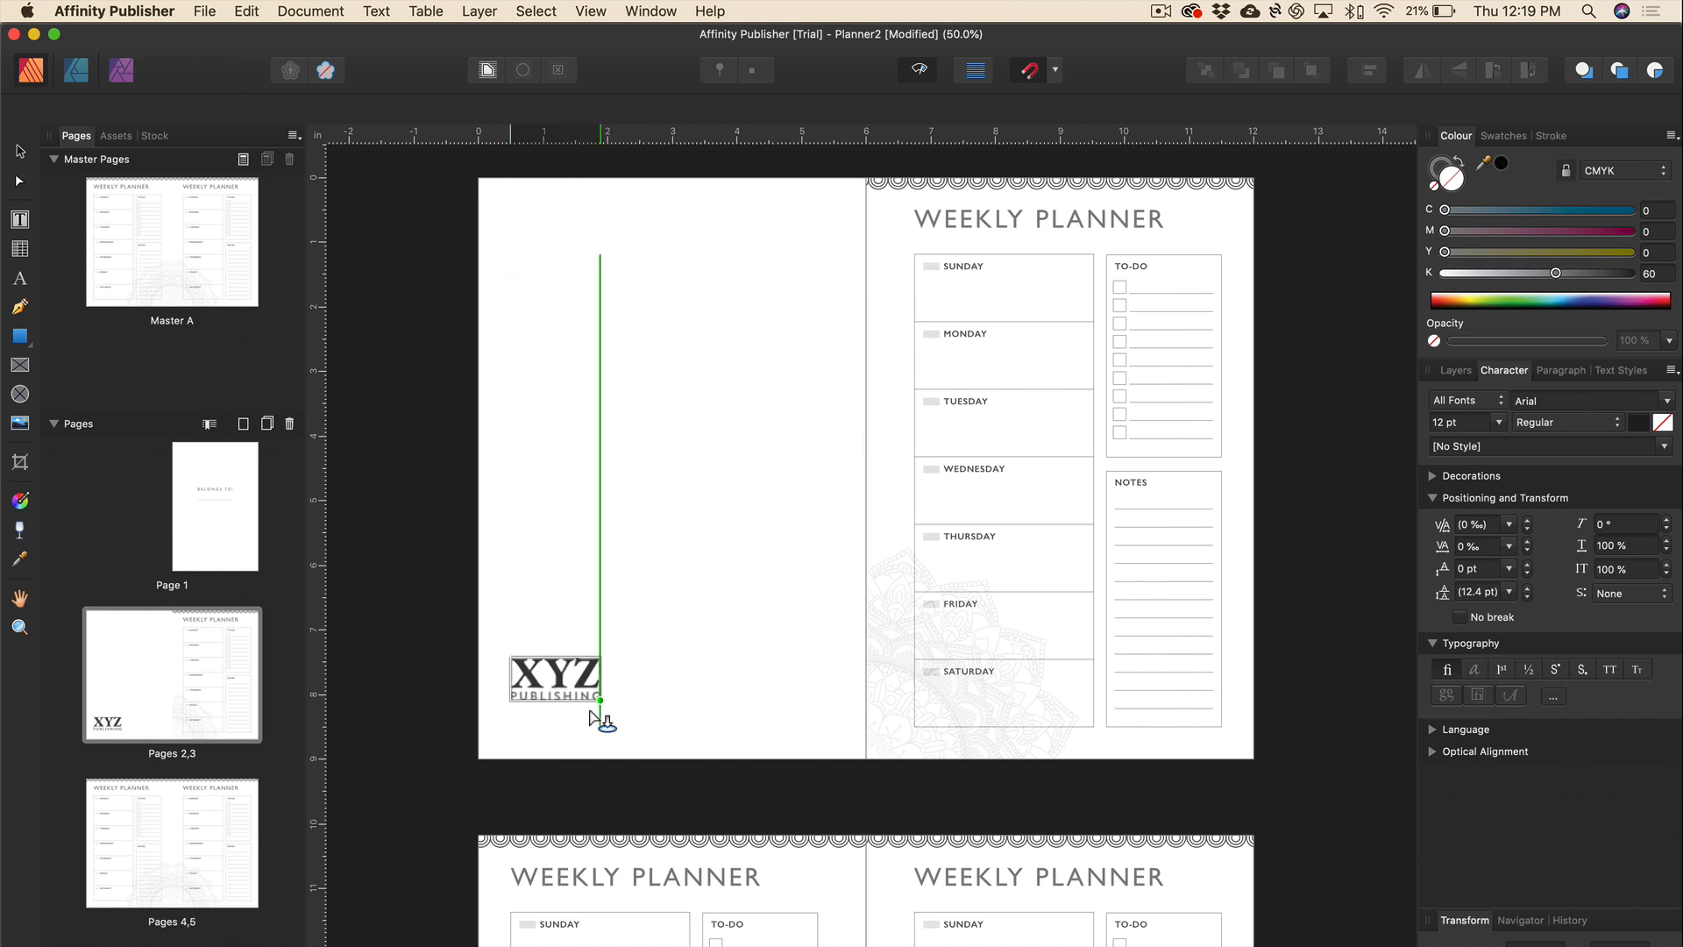
key("super+1")
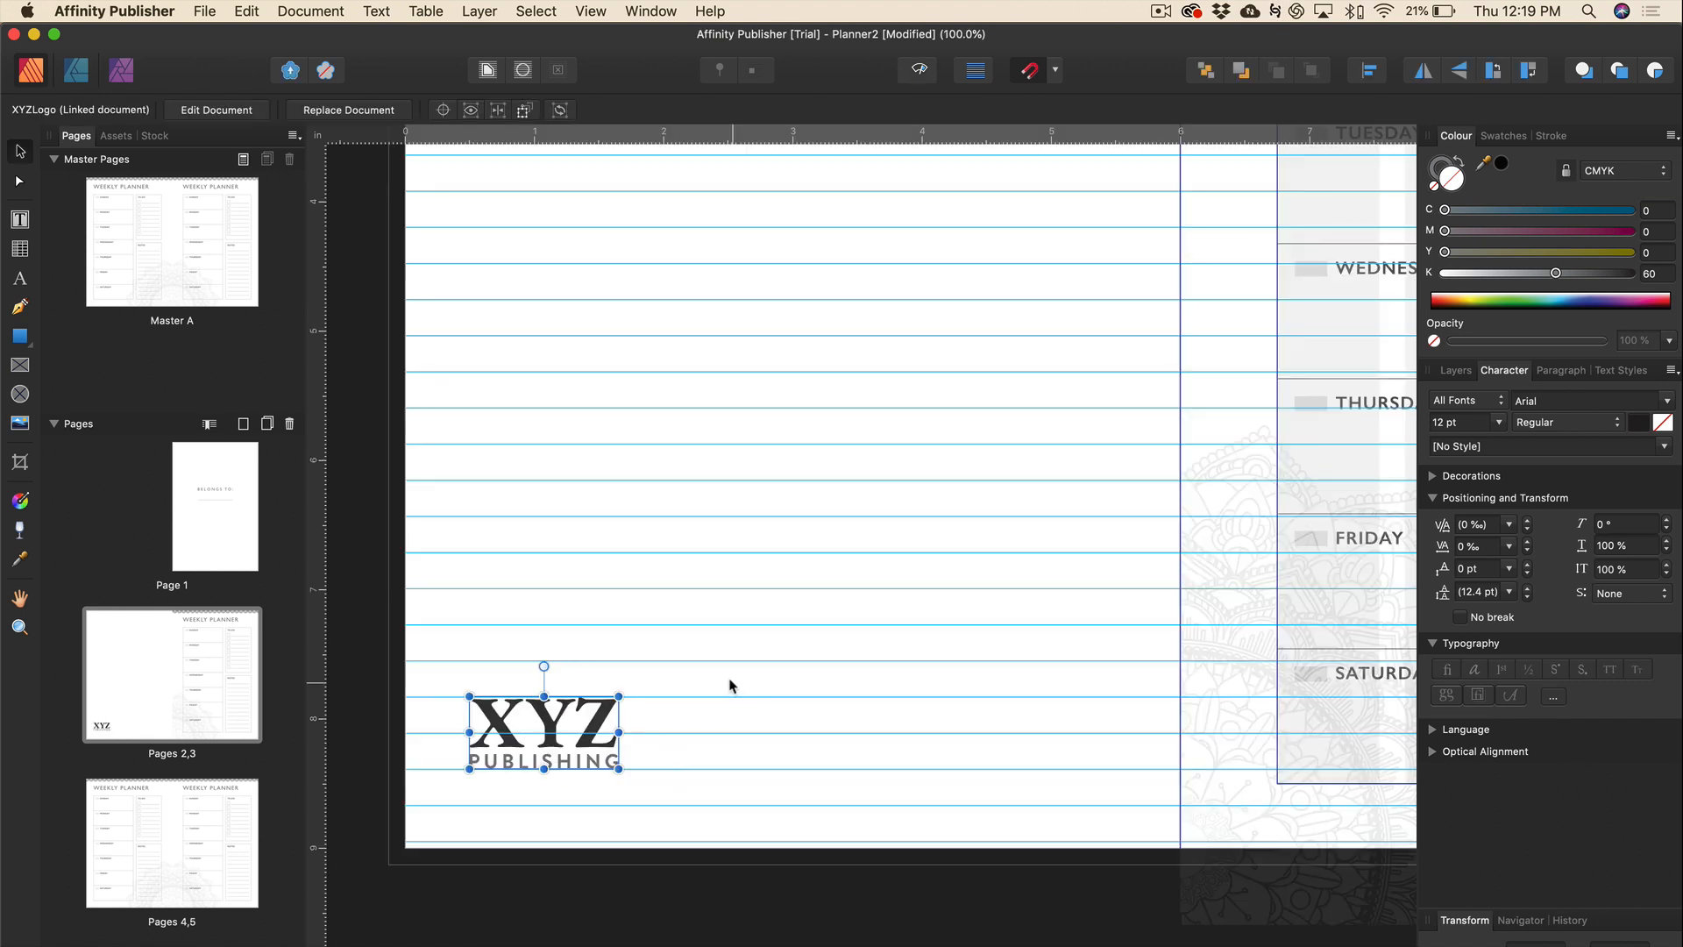
left_click_drag(728, 149, 727, 786)
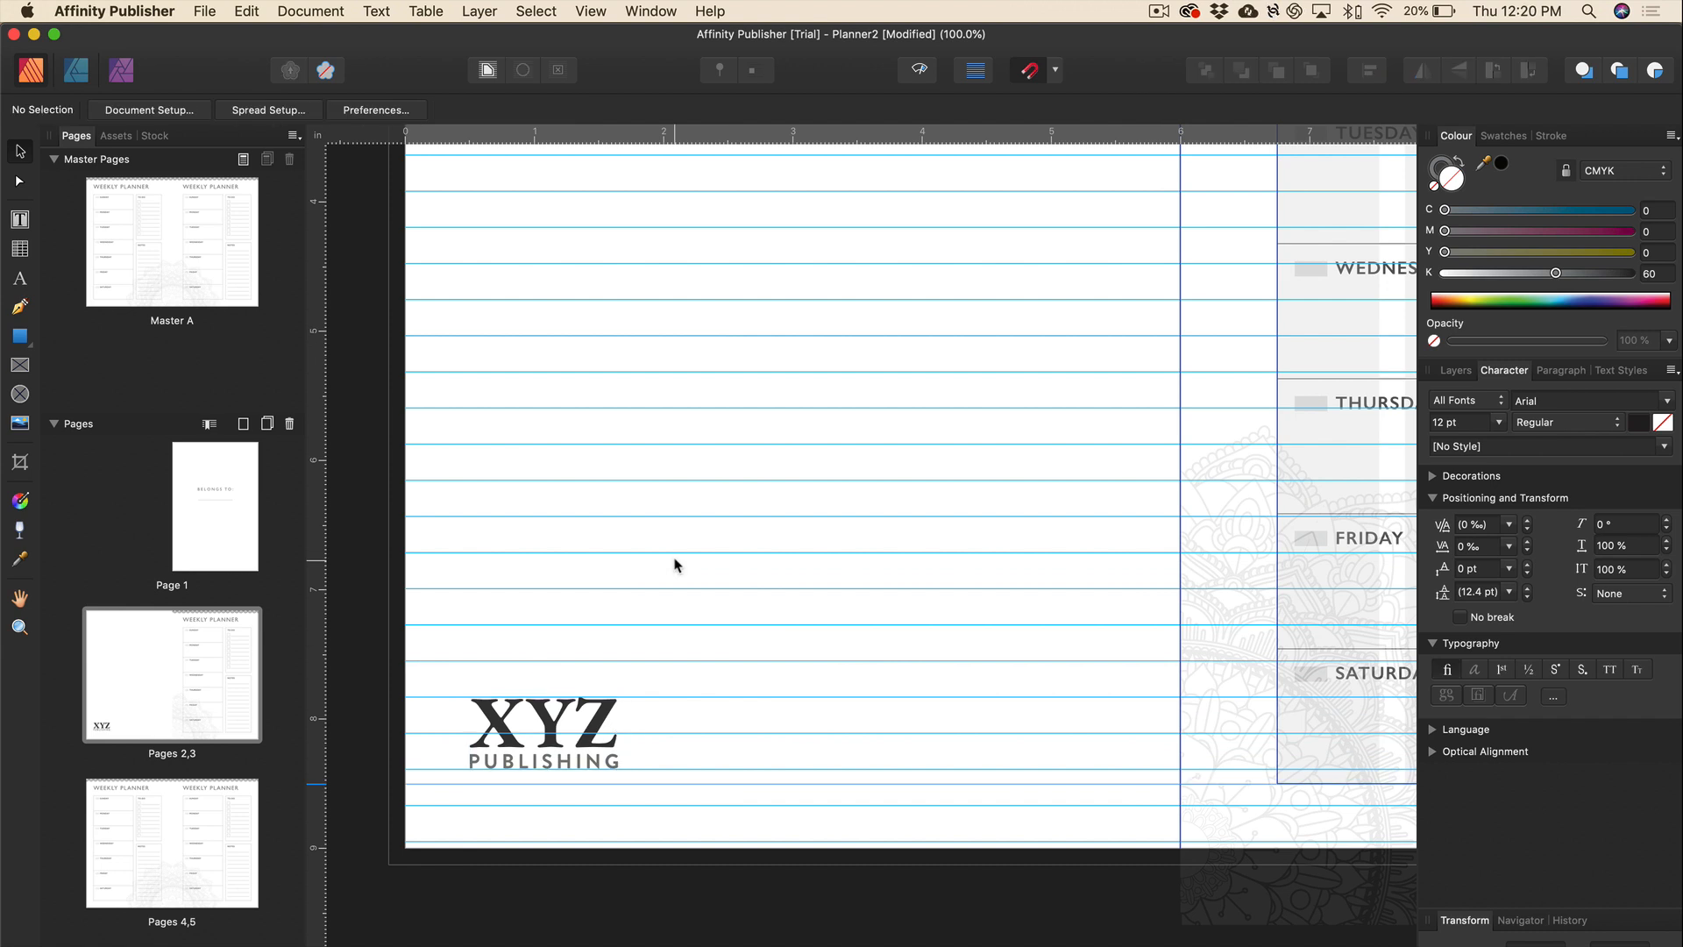
Browse the View menu options and close them without changing anything.
left_click(537, 11)
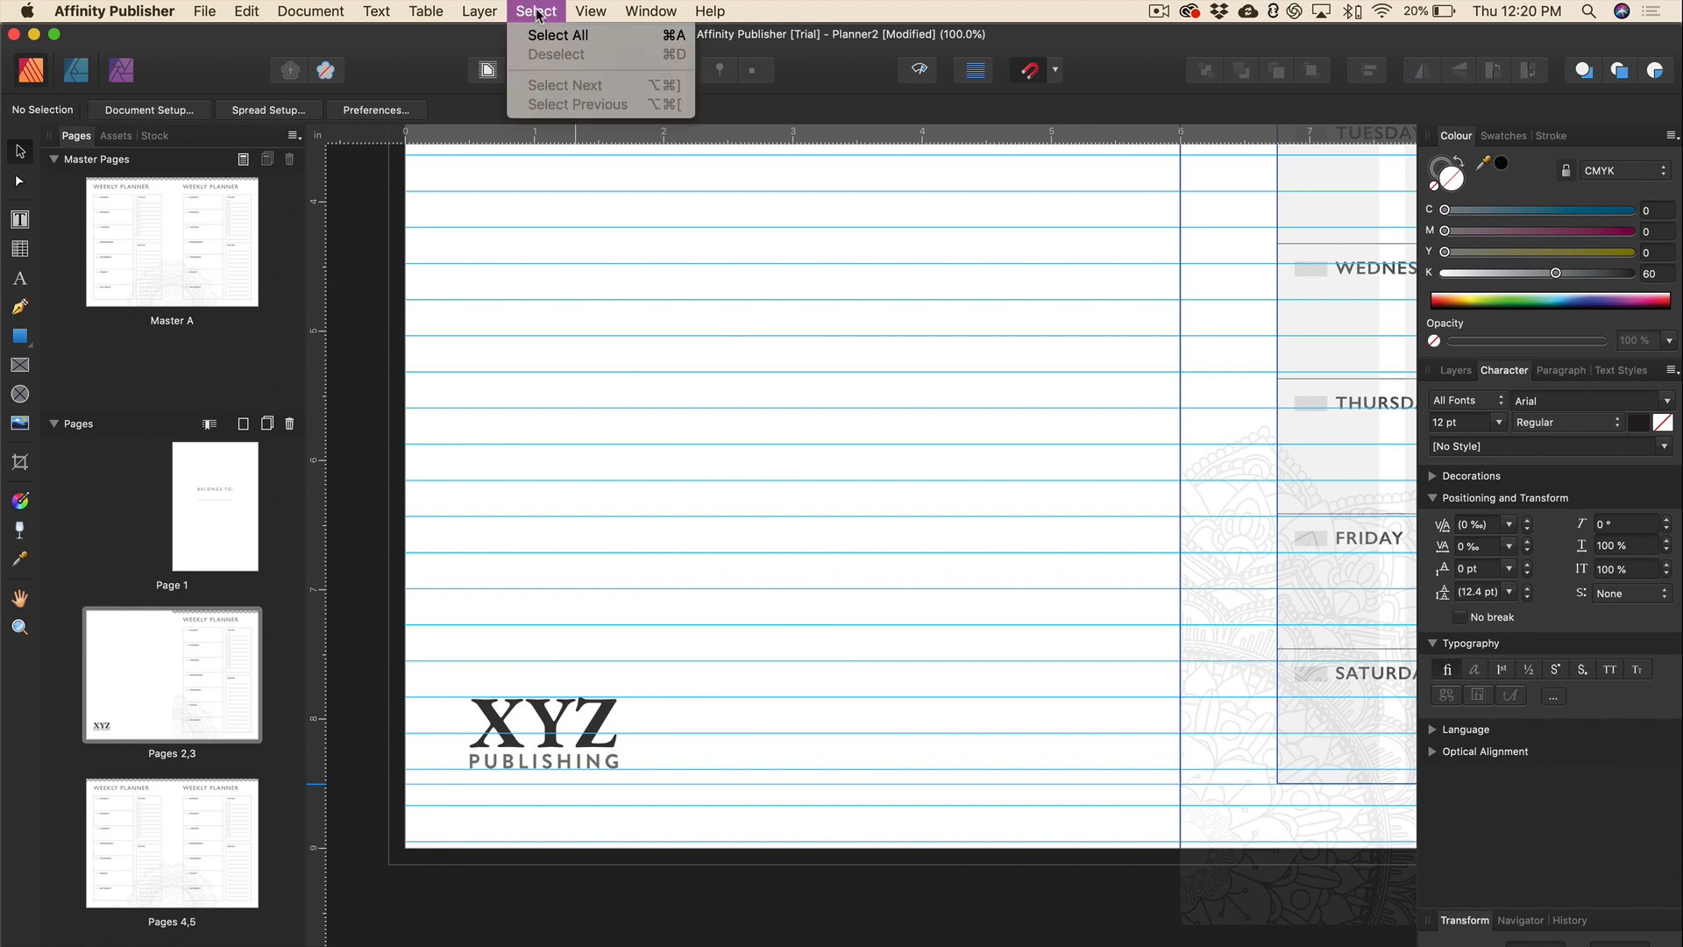
mouse_move(590, 10)
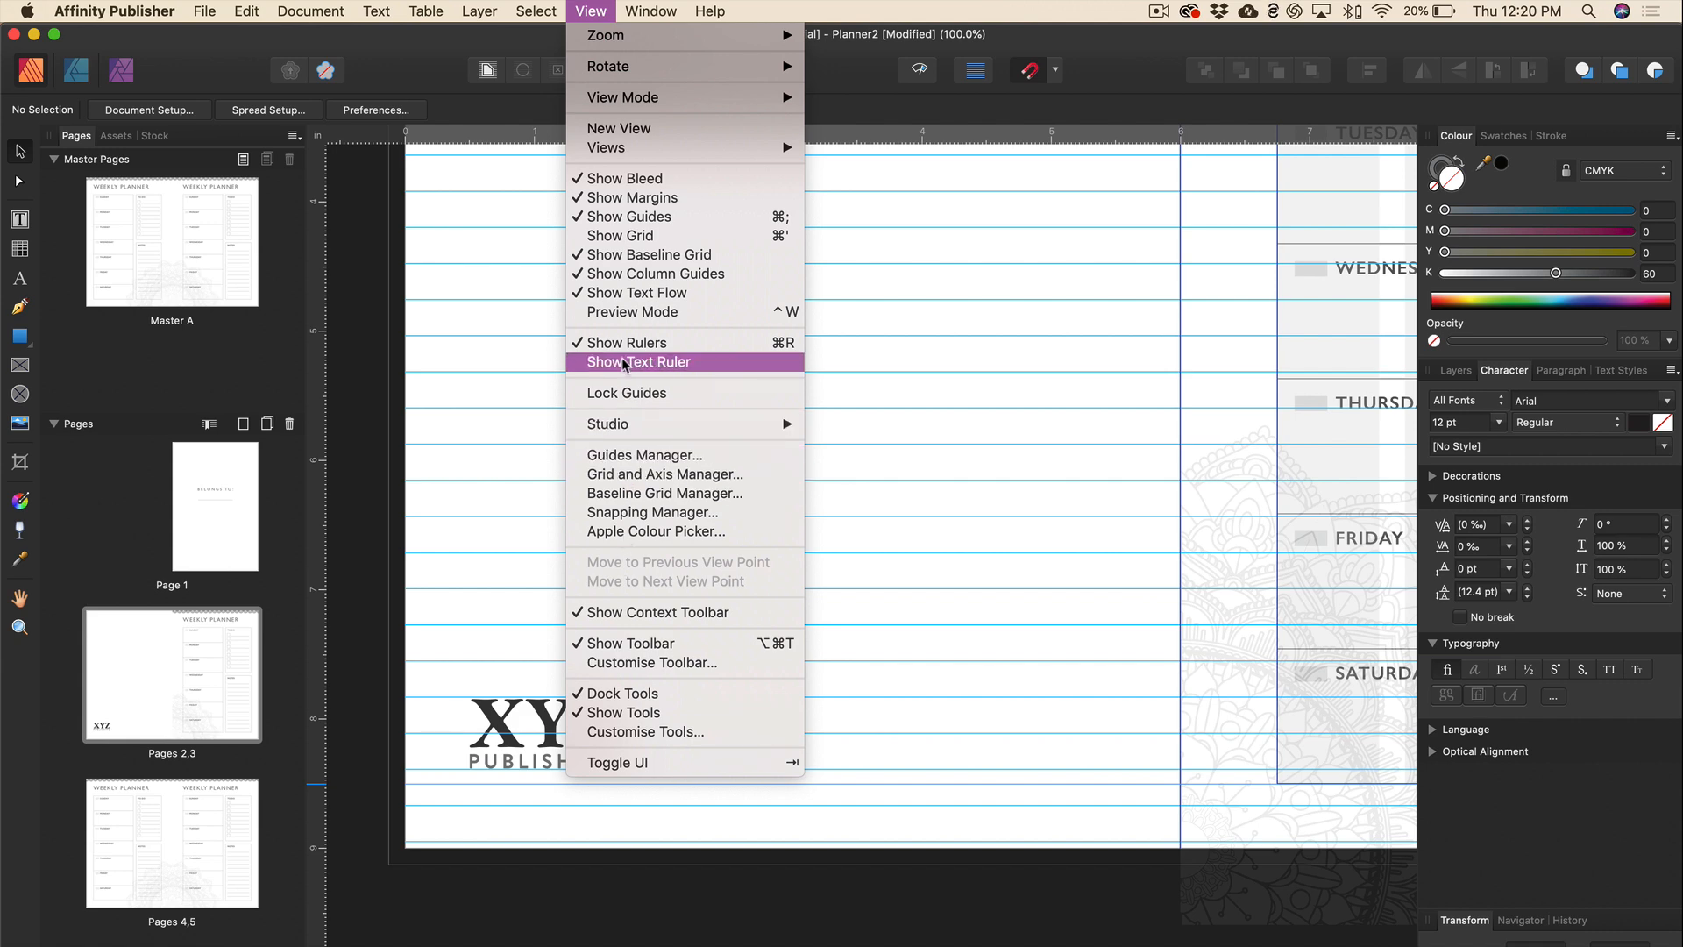
left_click(942, 143)
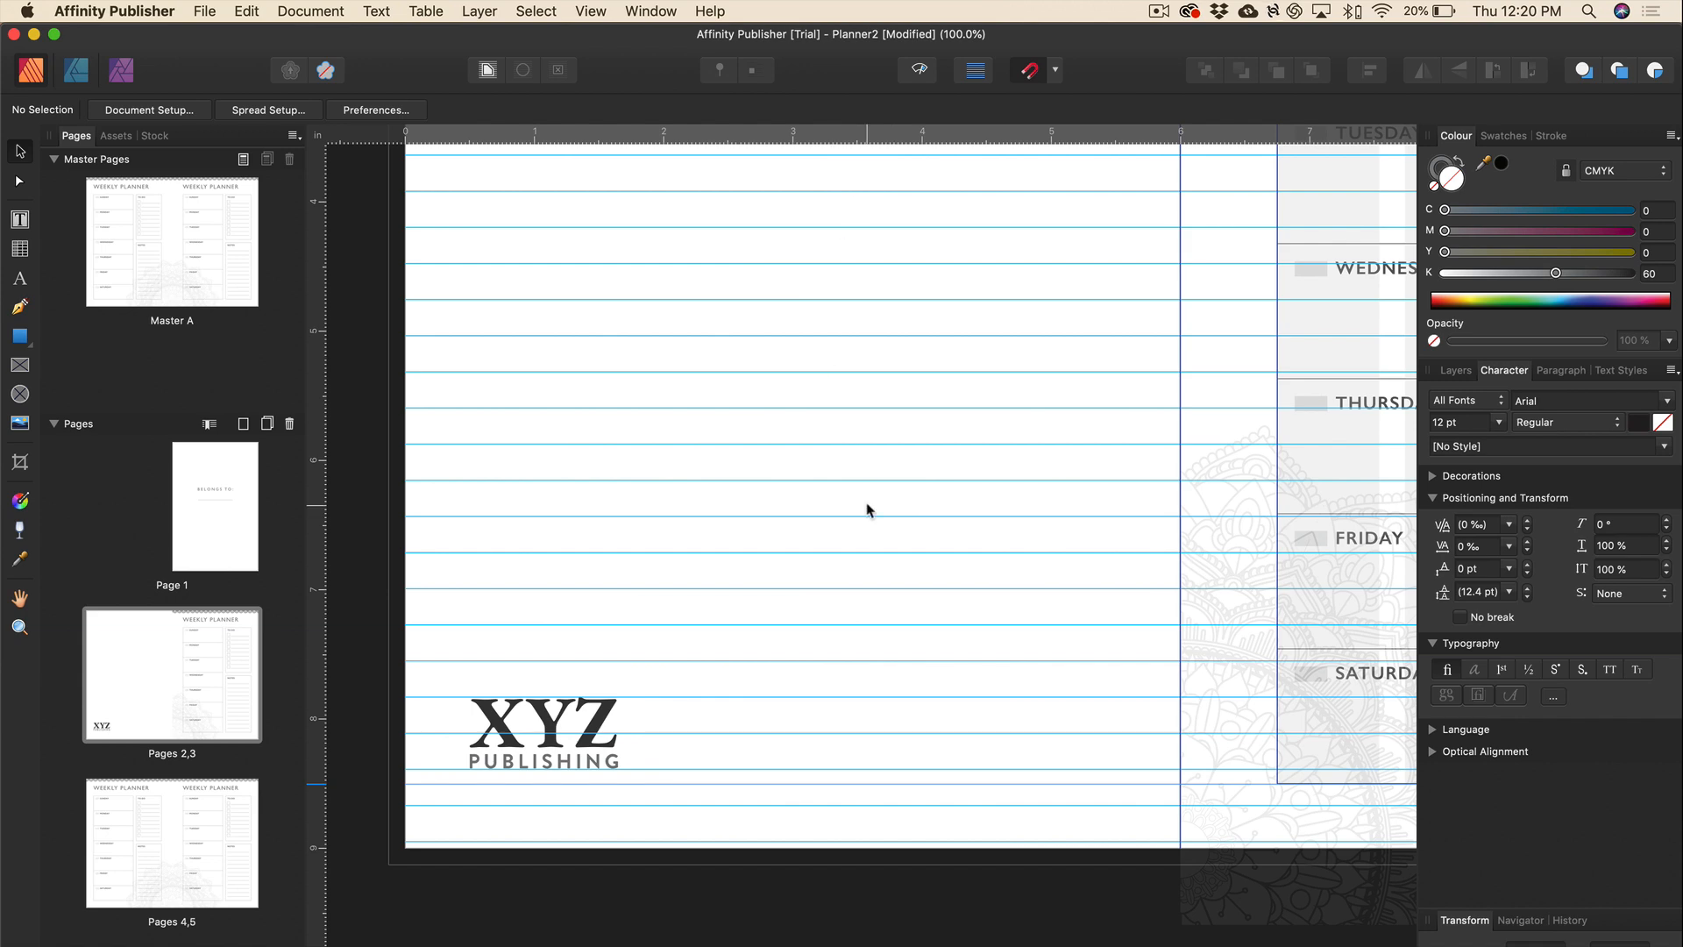
Nudge the XYZ Publishing logo down and add a vertical guide along its left edge.
left_click(601, 747)
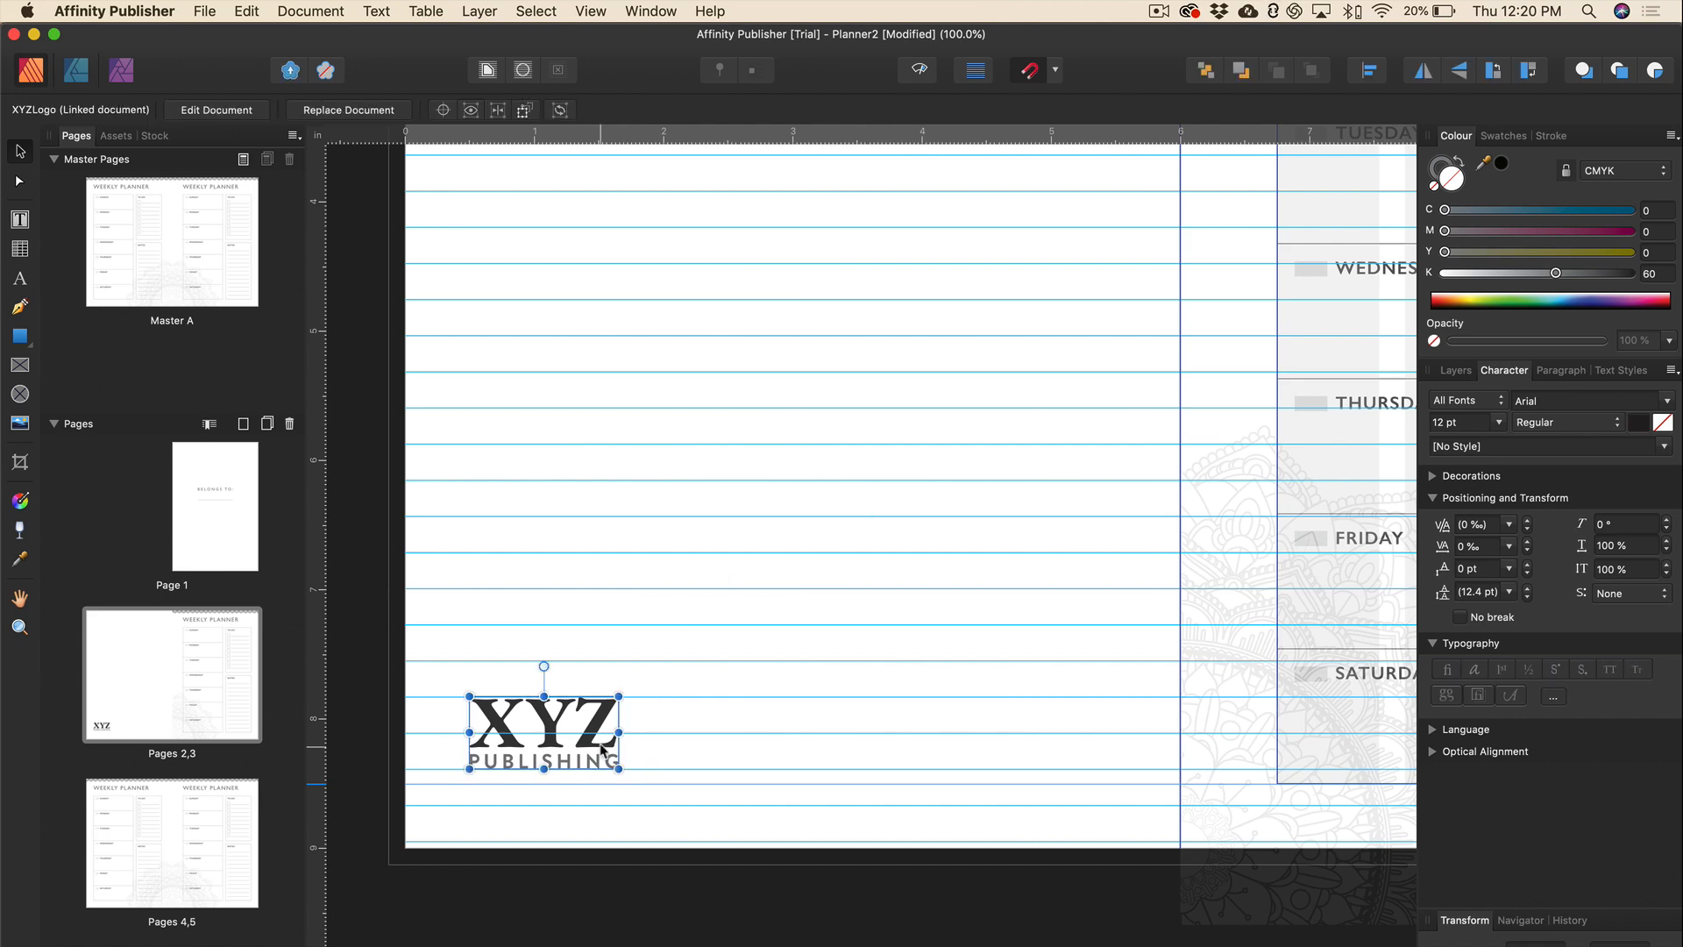
left_click_drag(601, 747, 601, 762)
scroll(669, 661, "down", 5)
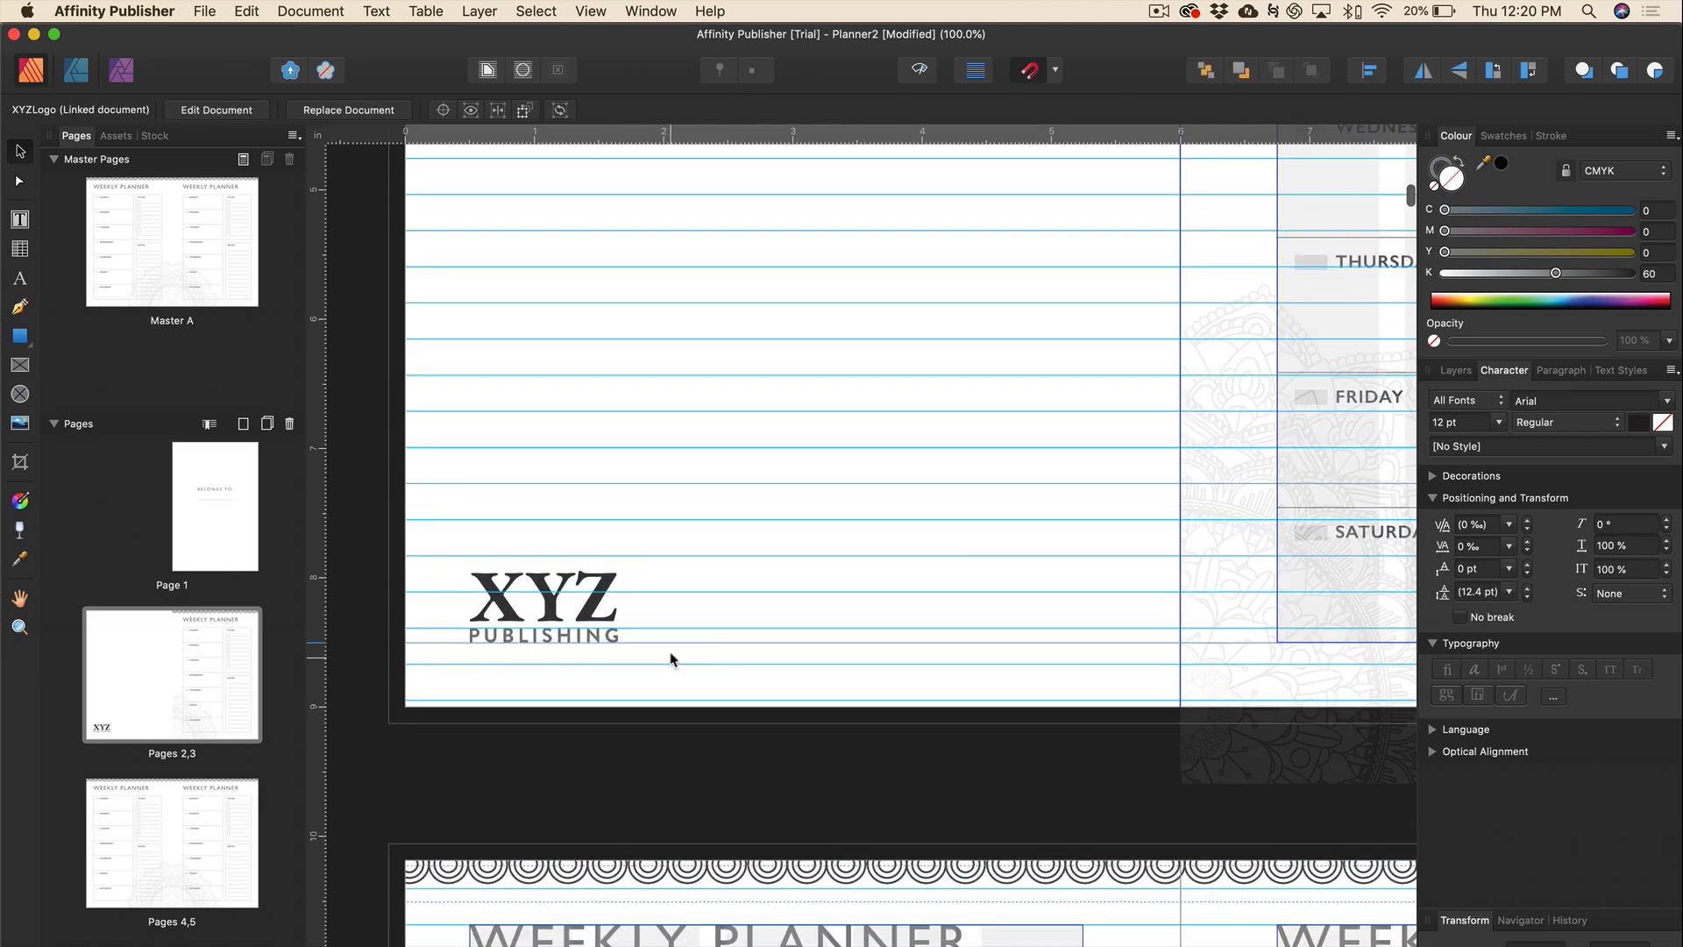
left_click_drag(320, 601, 469, 607)
scroll(469, 607, "down", 1)
Draw a text frame right of the logo, type '©2019 XYZ Publishing' and select the line.
key("t")
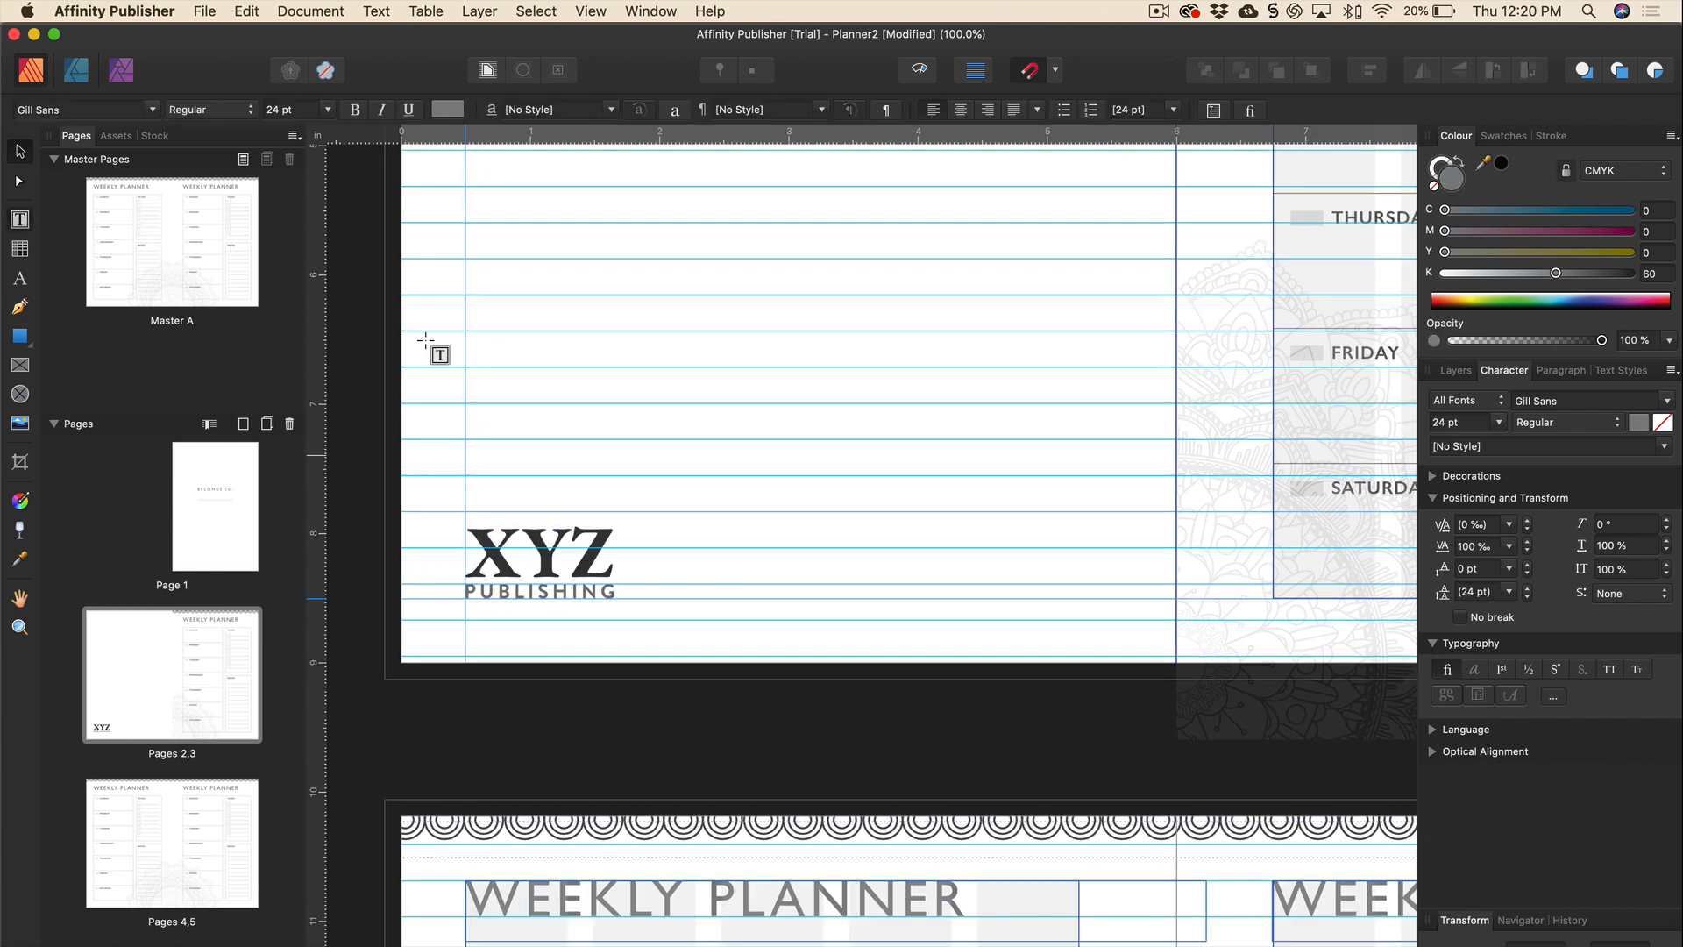
left_click_drag(644, 537, 979, 600)
type("©")
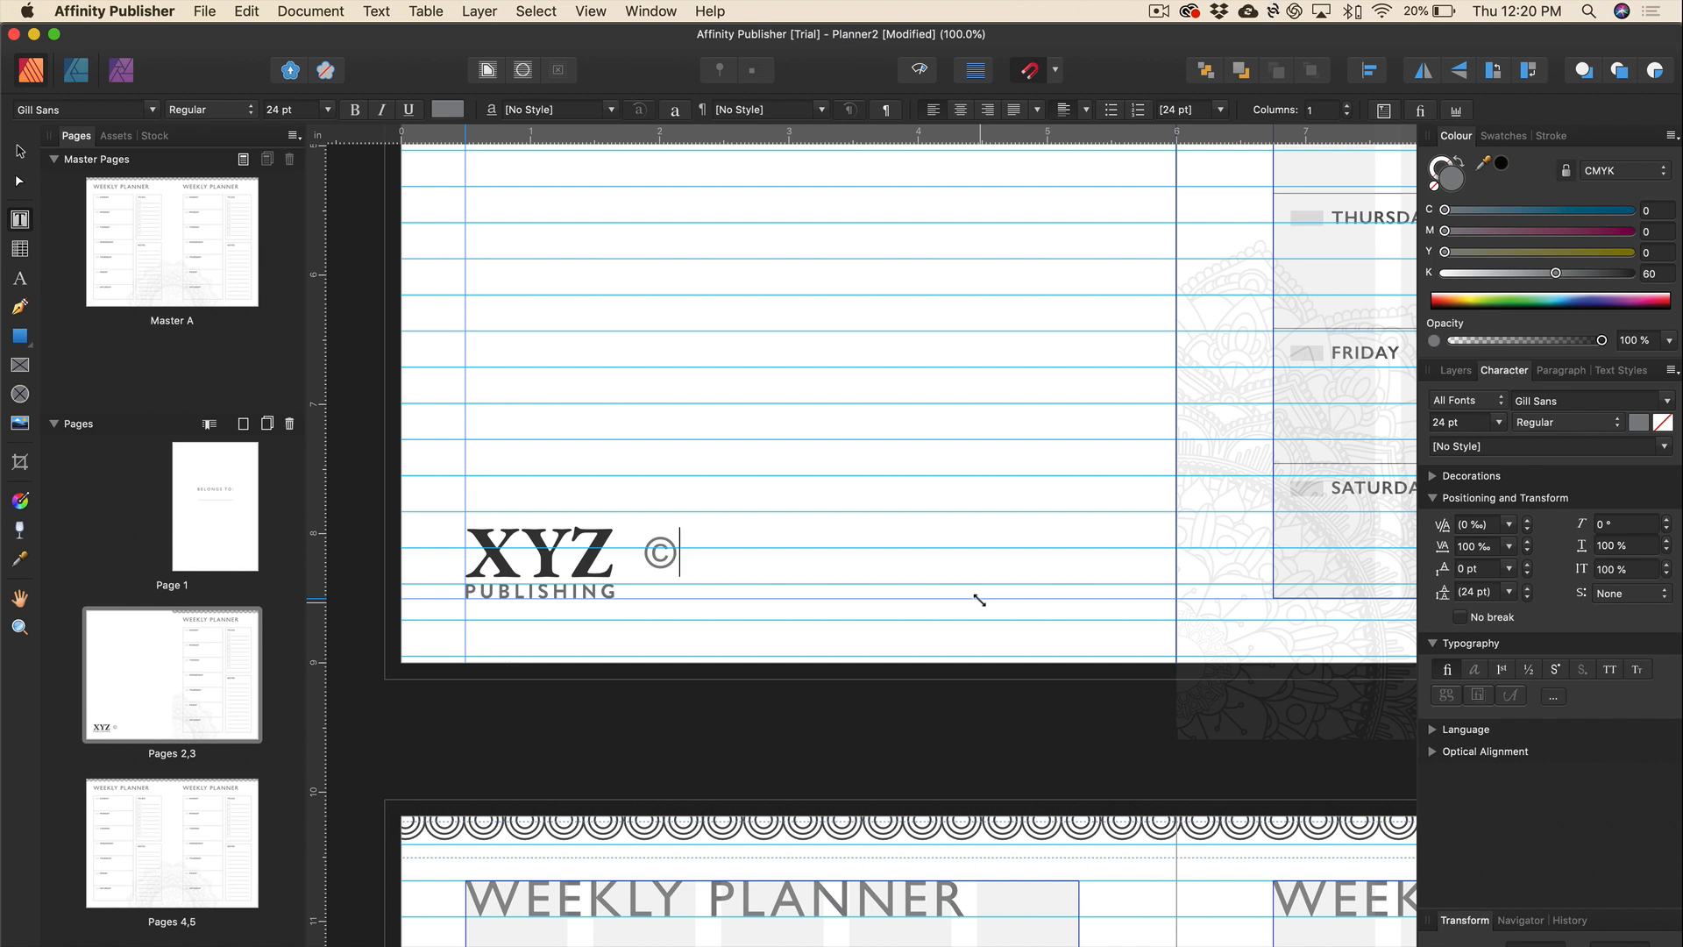
type("2019 XYZ P")
key("BackSpace")
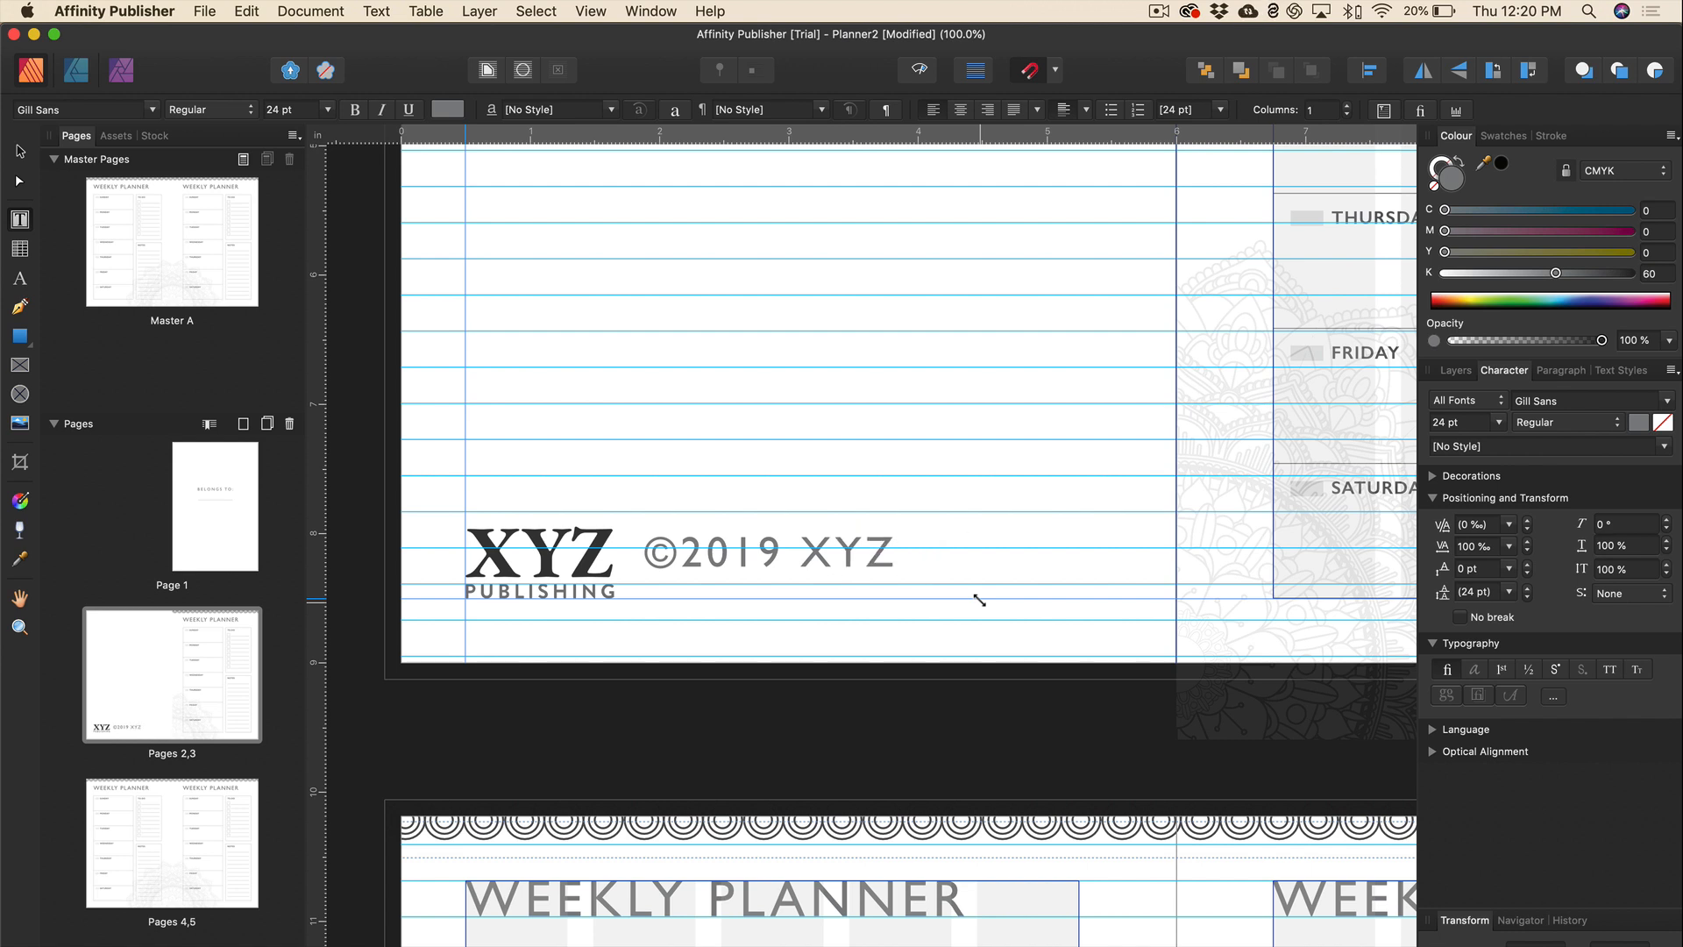
key("Escape")
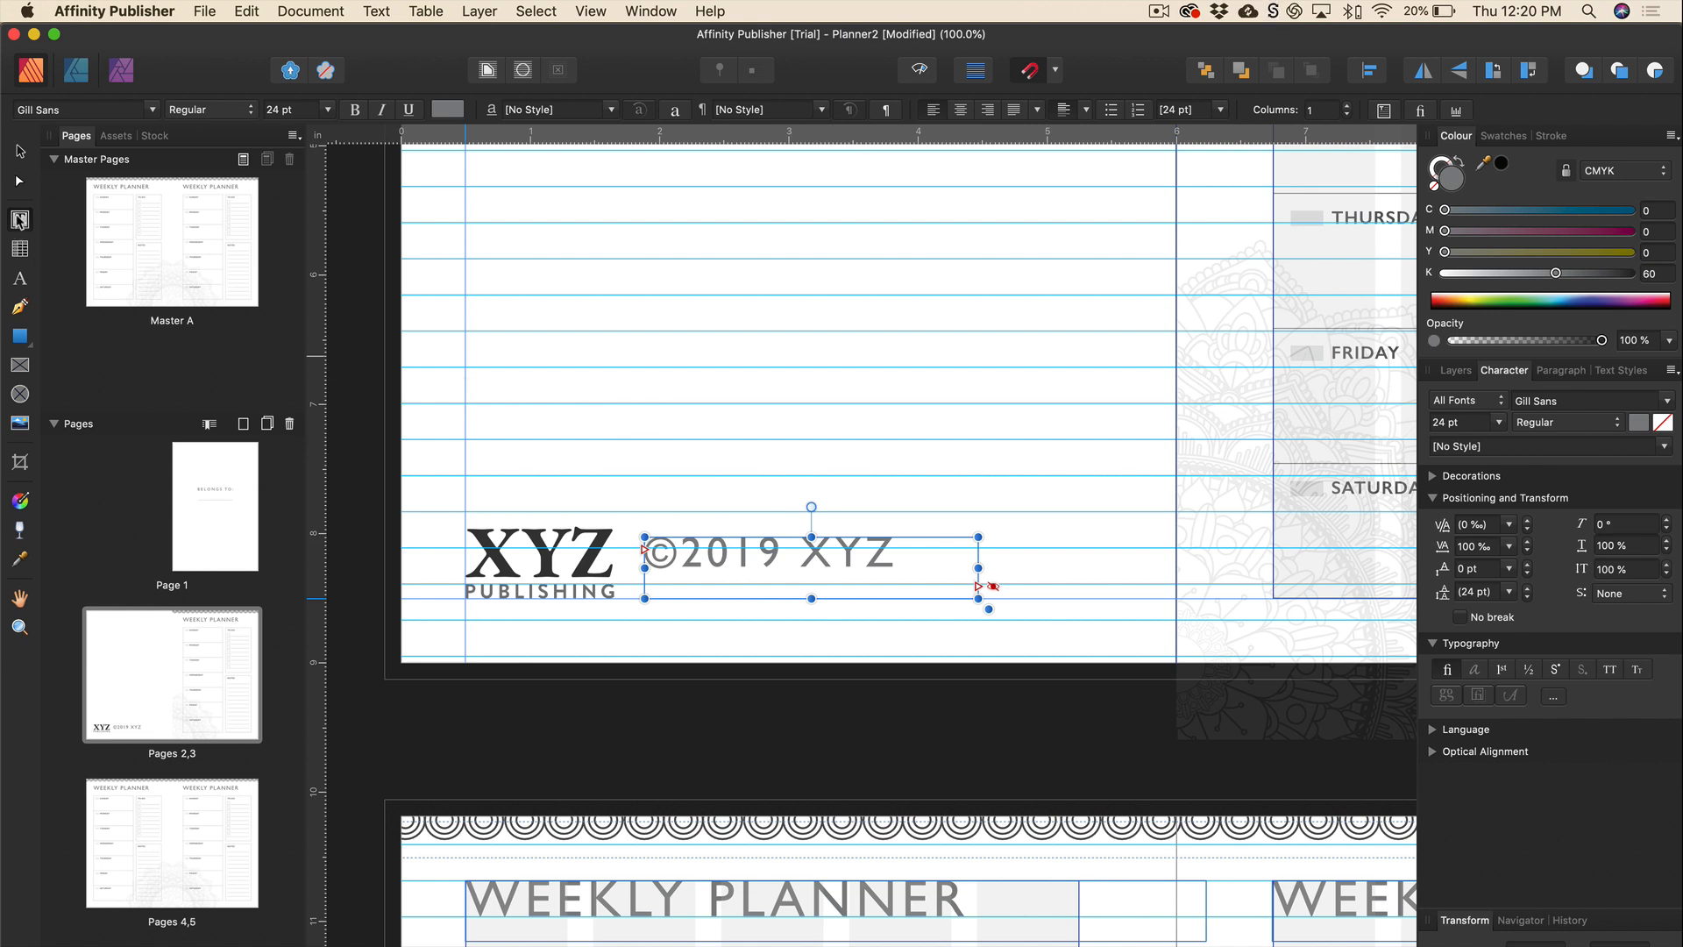
triple_click(721, 552)
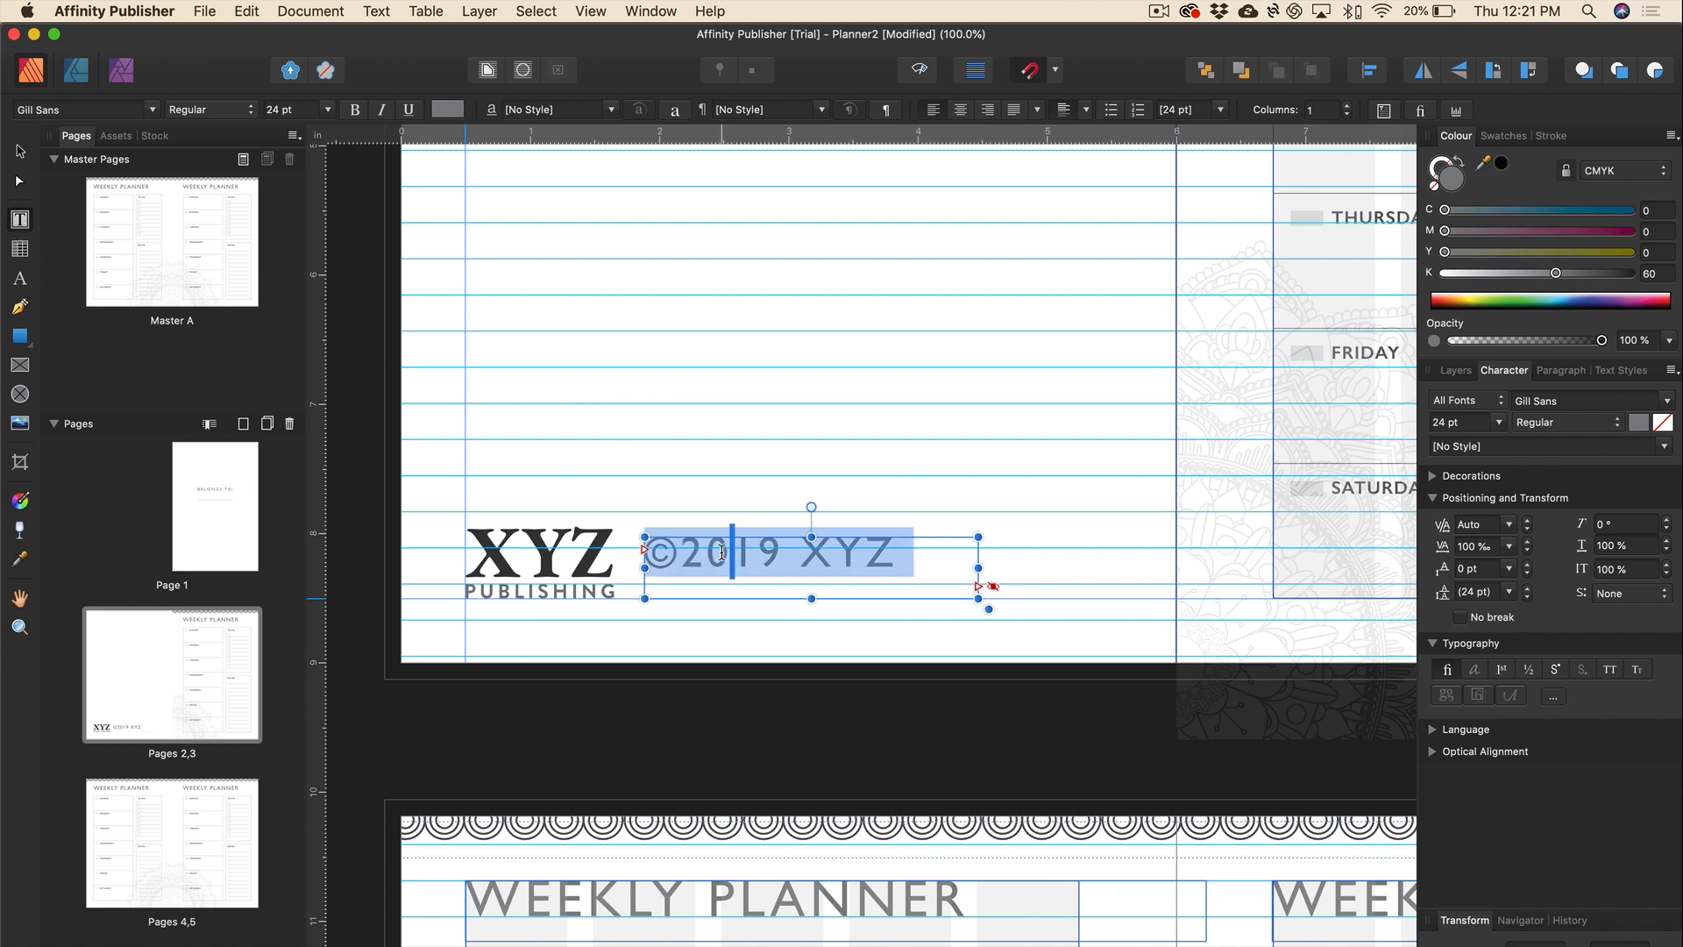
left_click(329, 109)
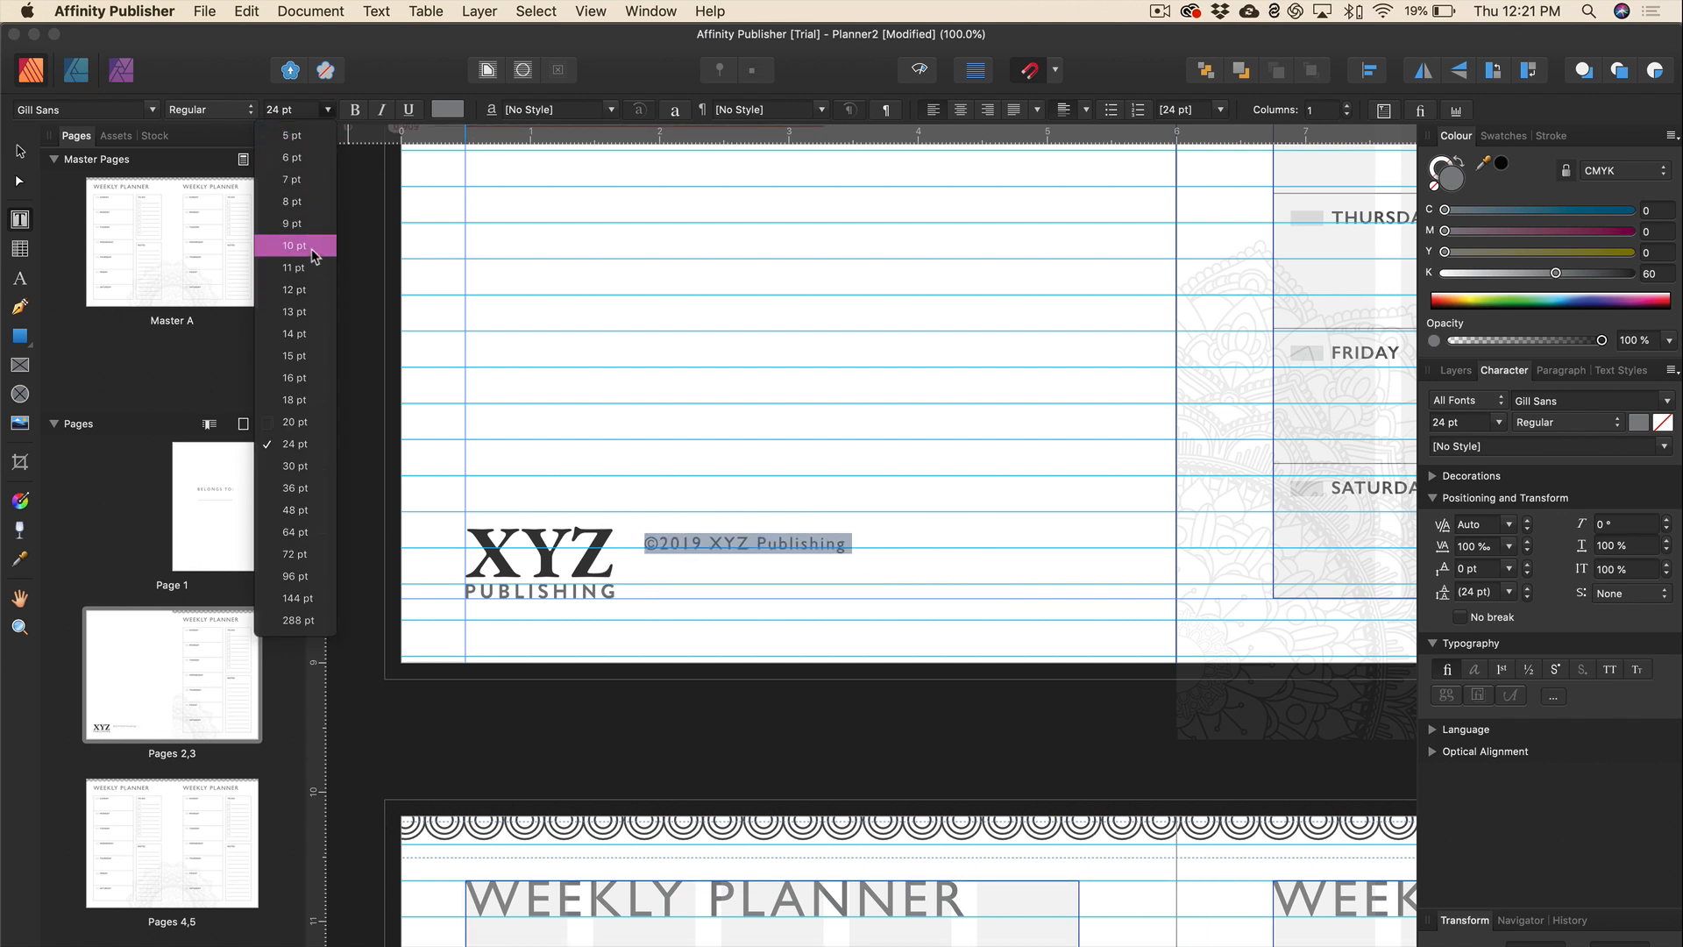
Make the credit line 10 pt and 80% black (K 80).
left_click(314, 251)
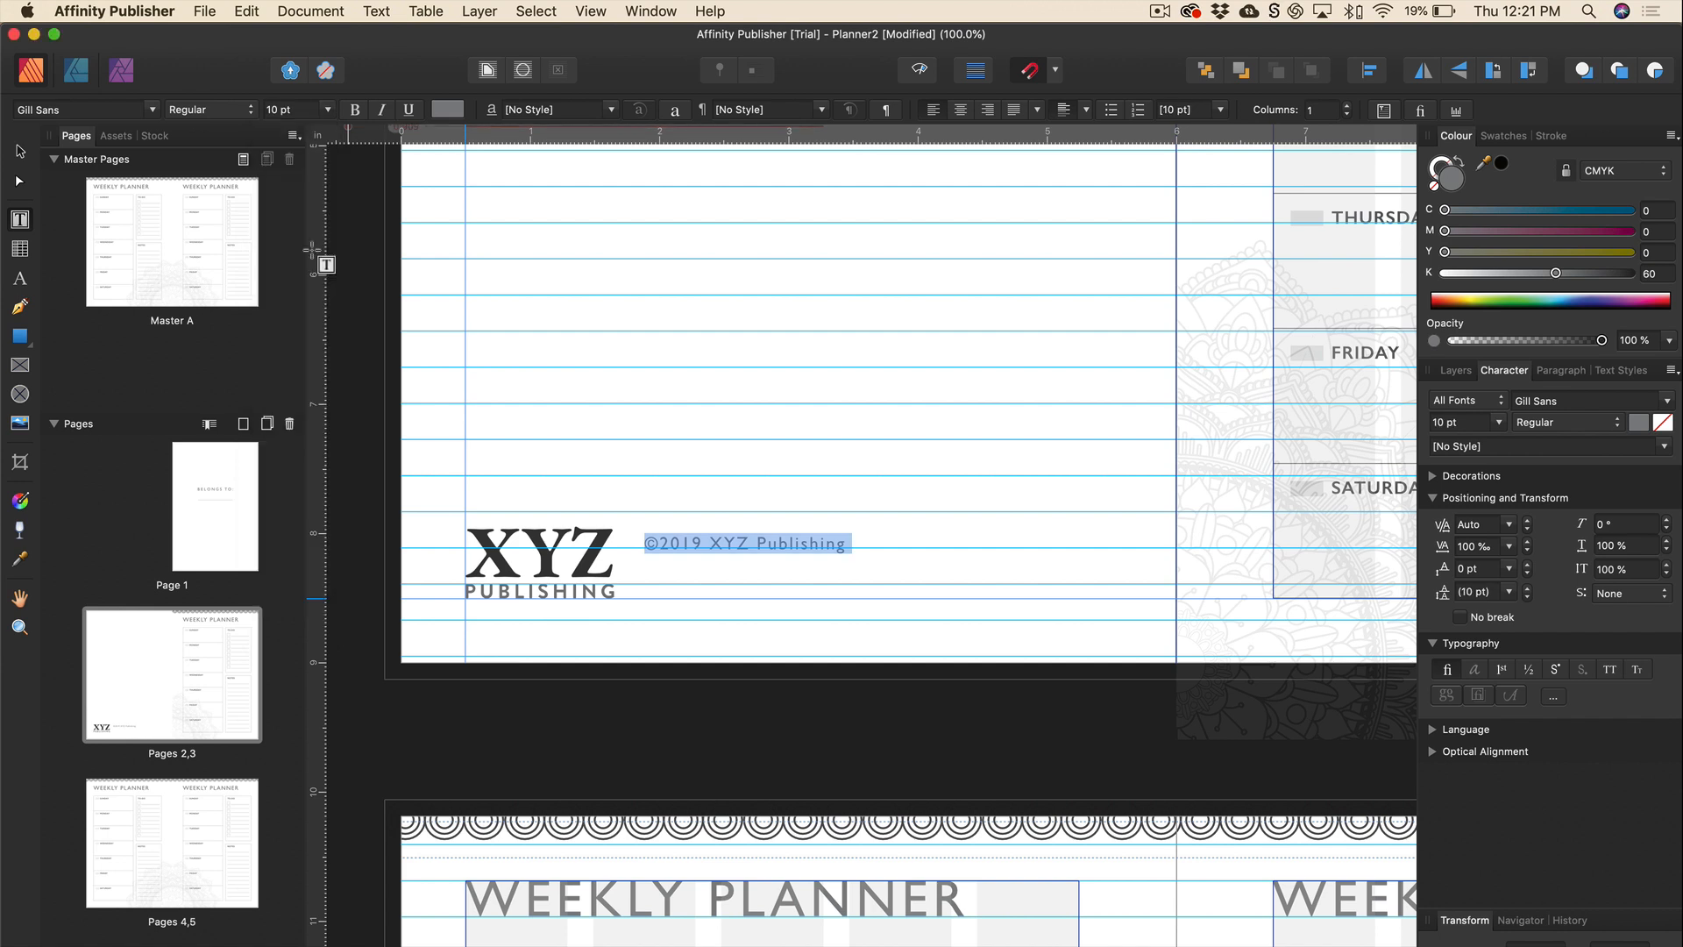
left_click(448, 110)
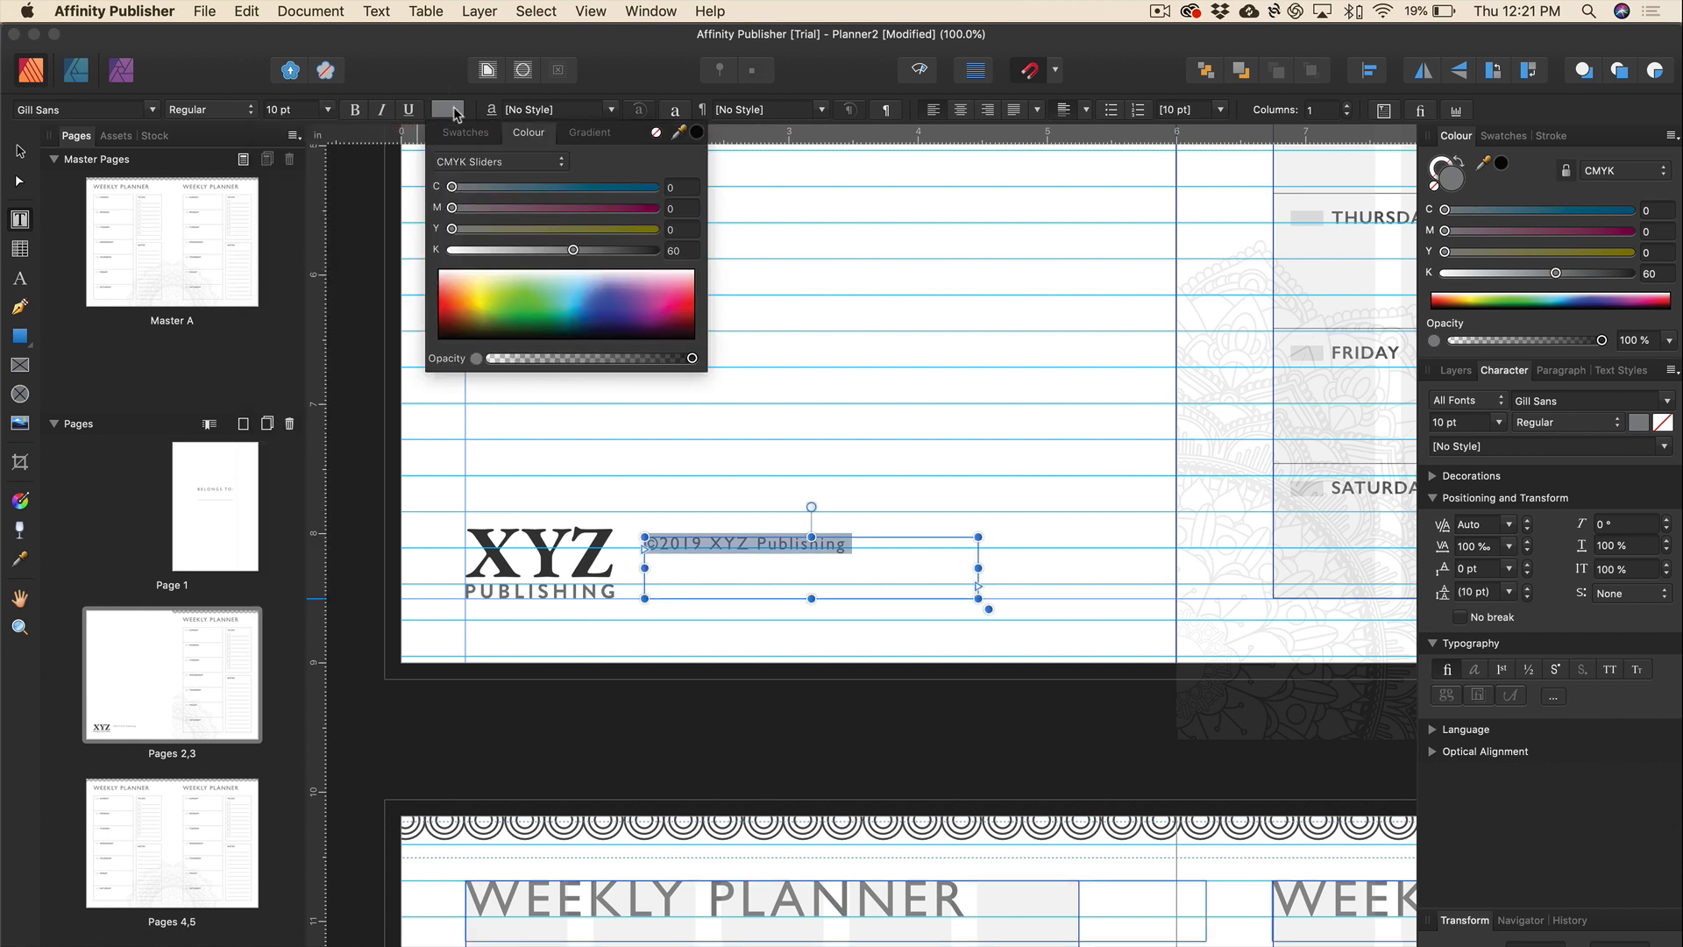
left_click(693, 251)
type("80")
key("Return")
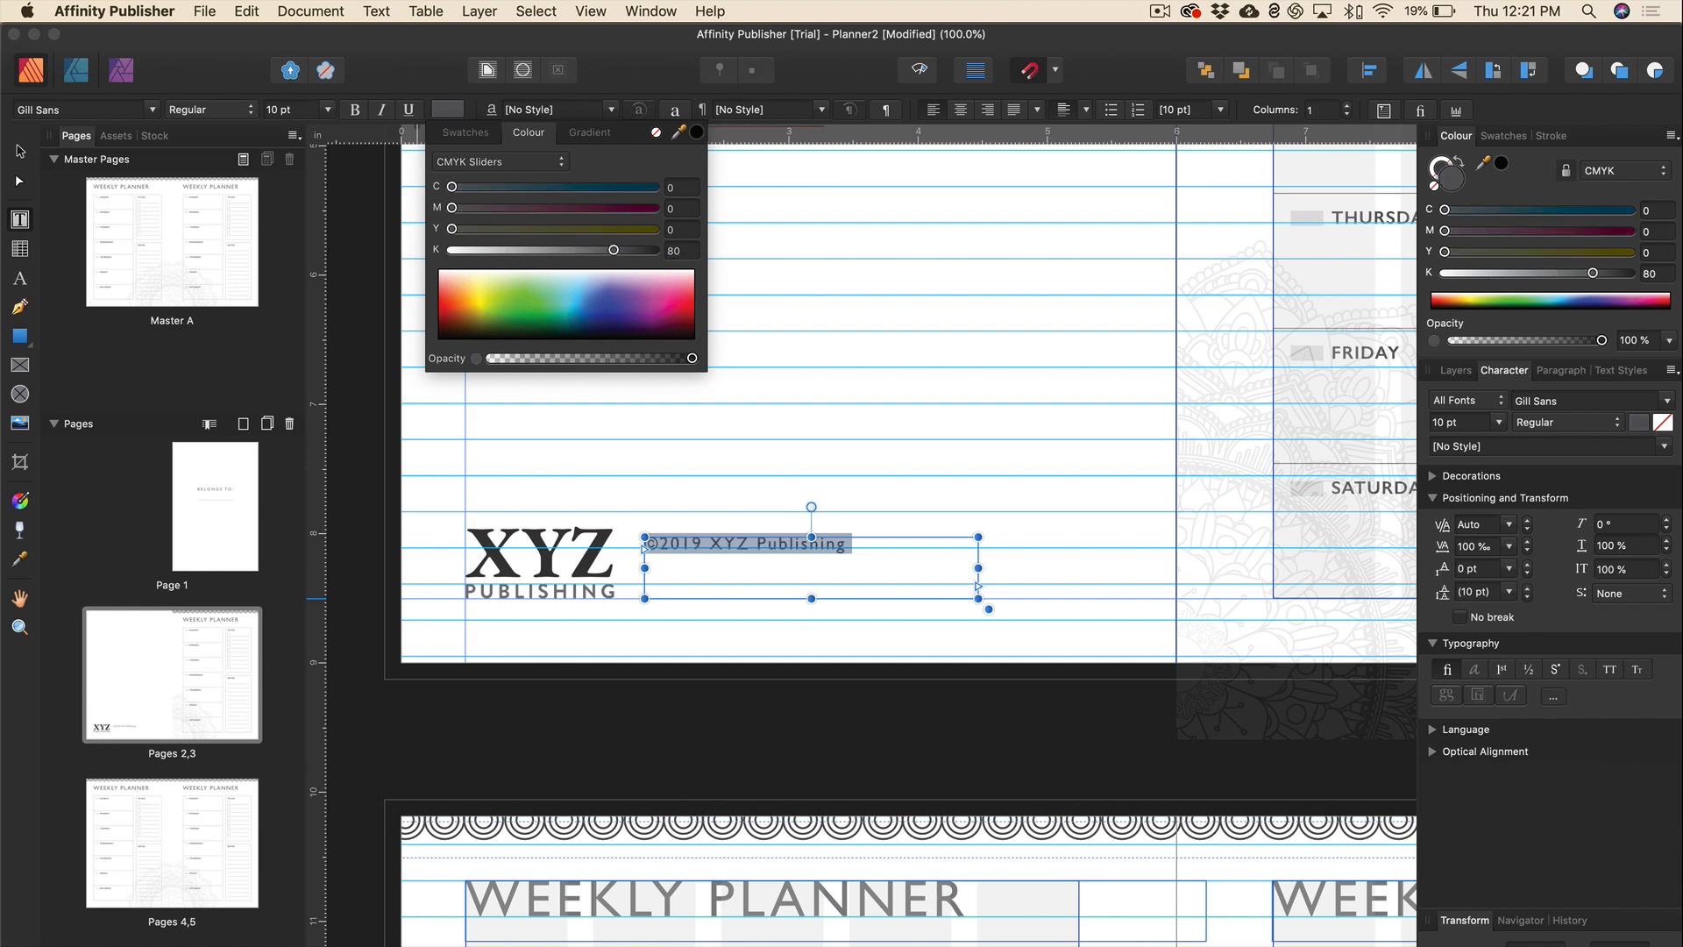
left_click(881, 550)
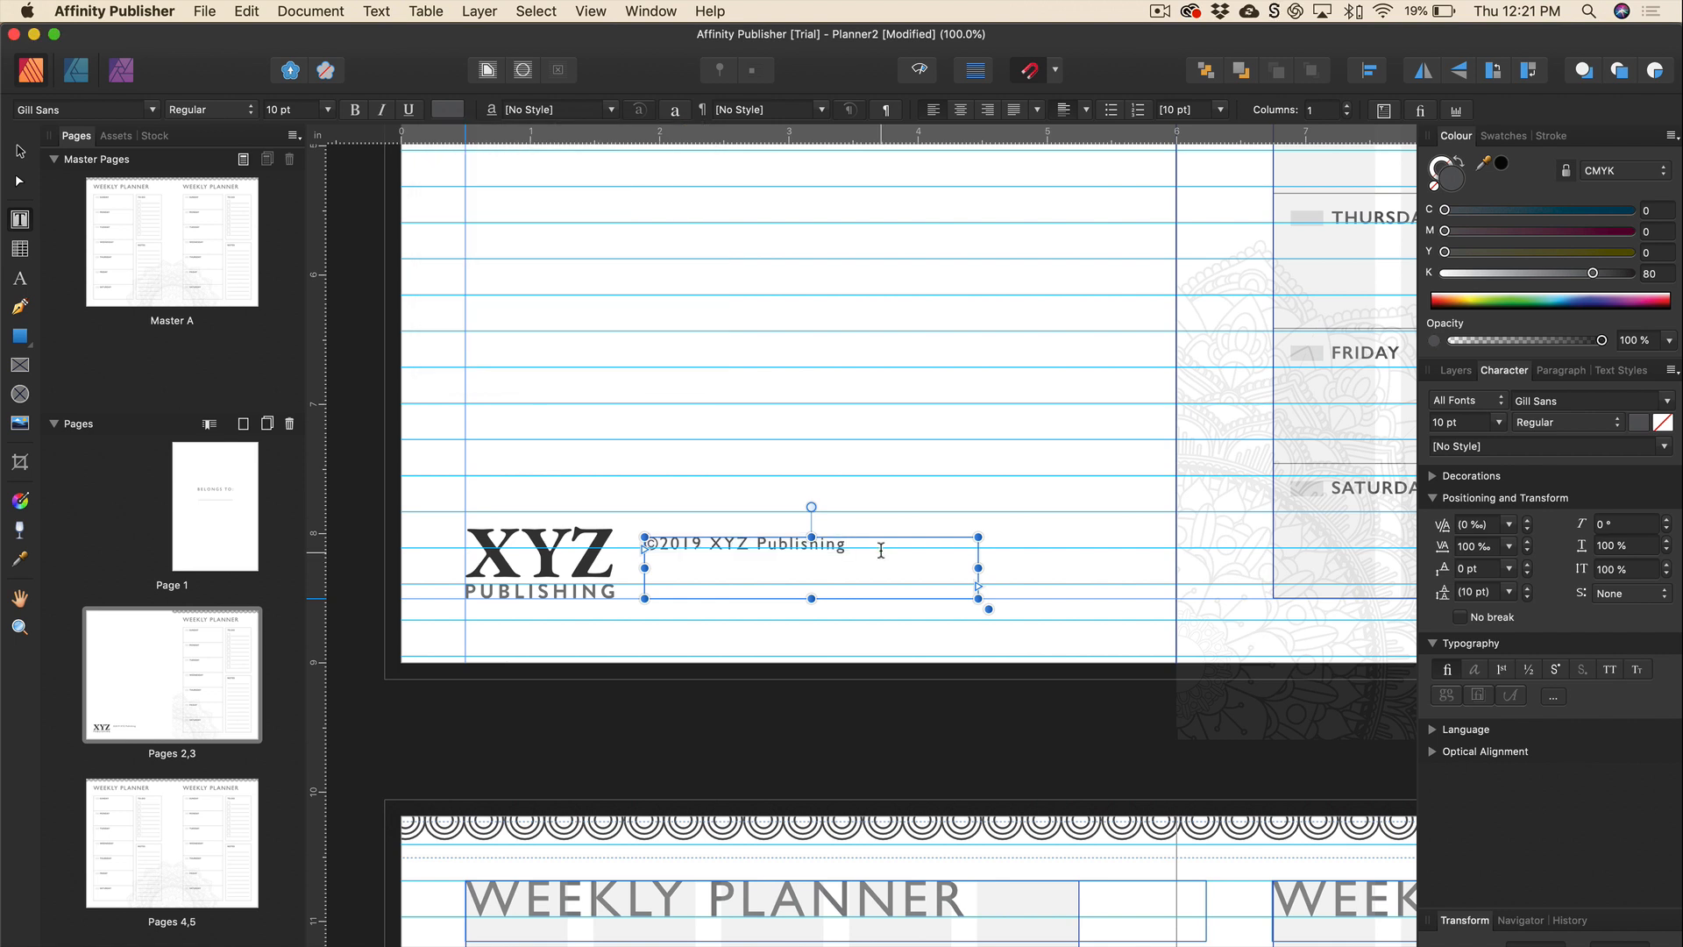
Set the copyright line's tracking to 10 ‰.
triple_click(760, 544)
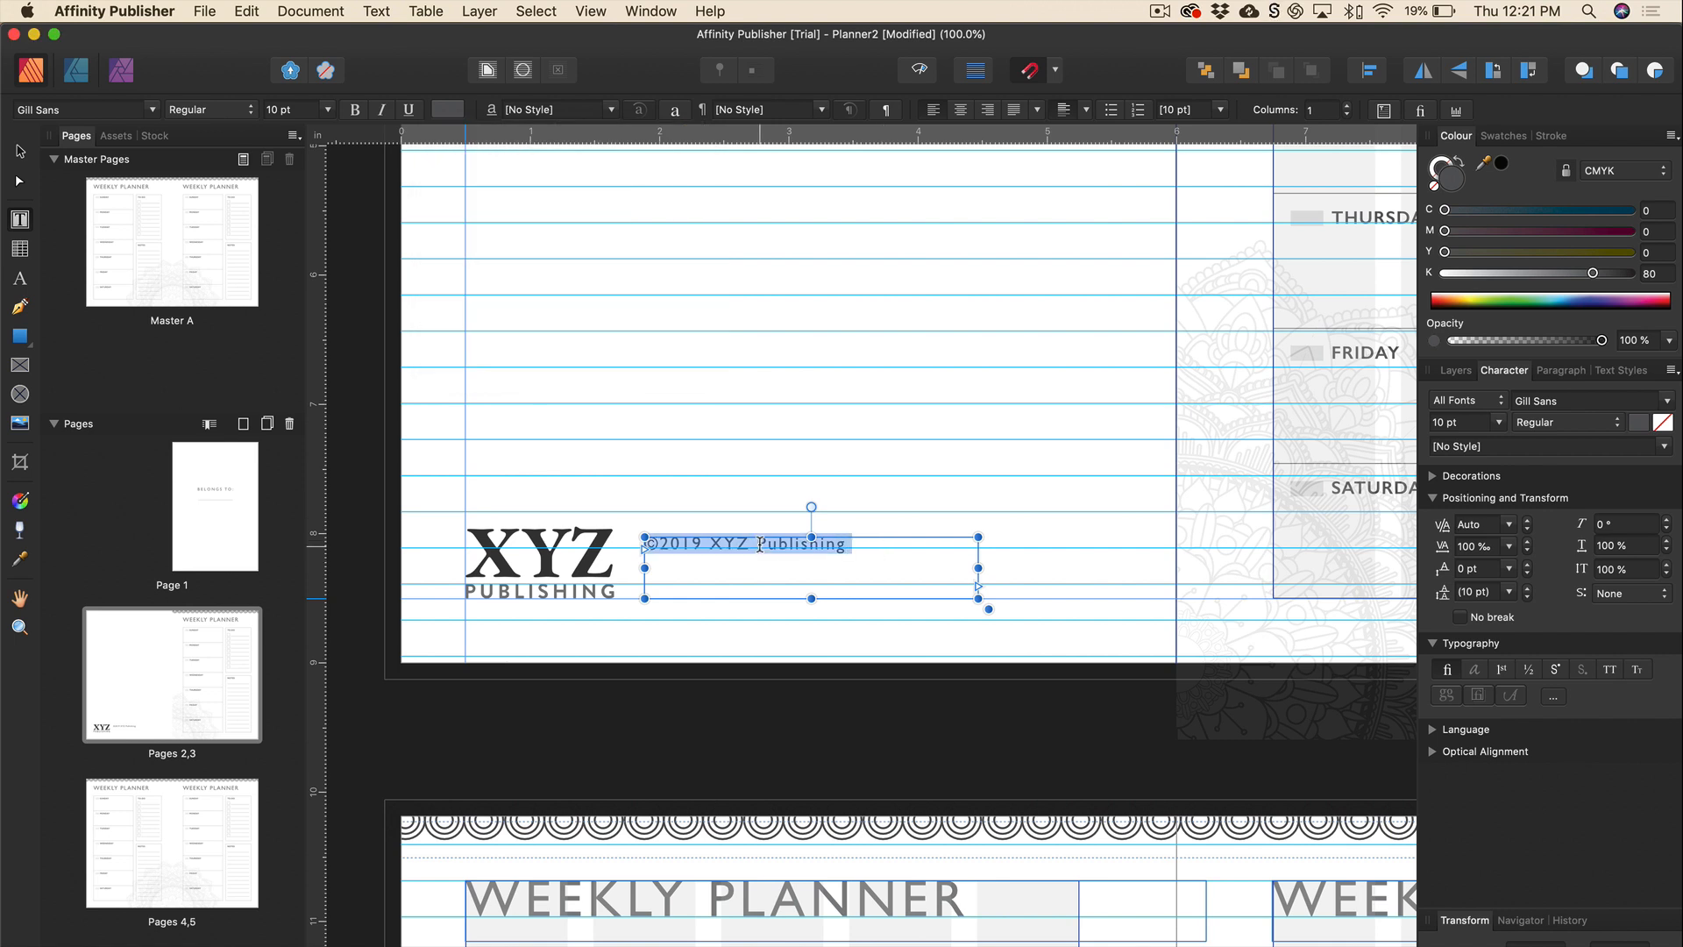
left_click(1509, 546)
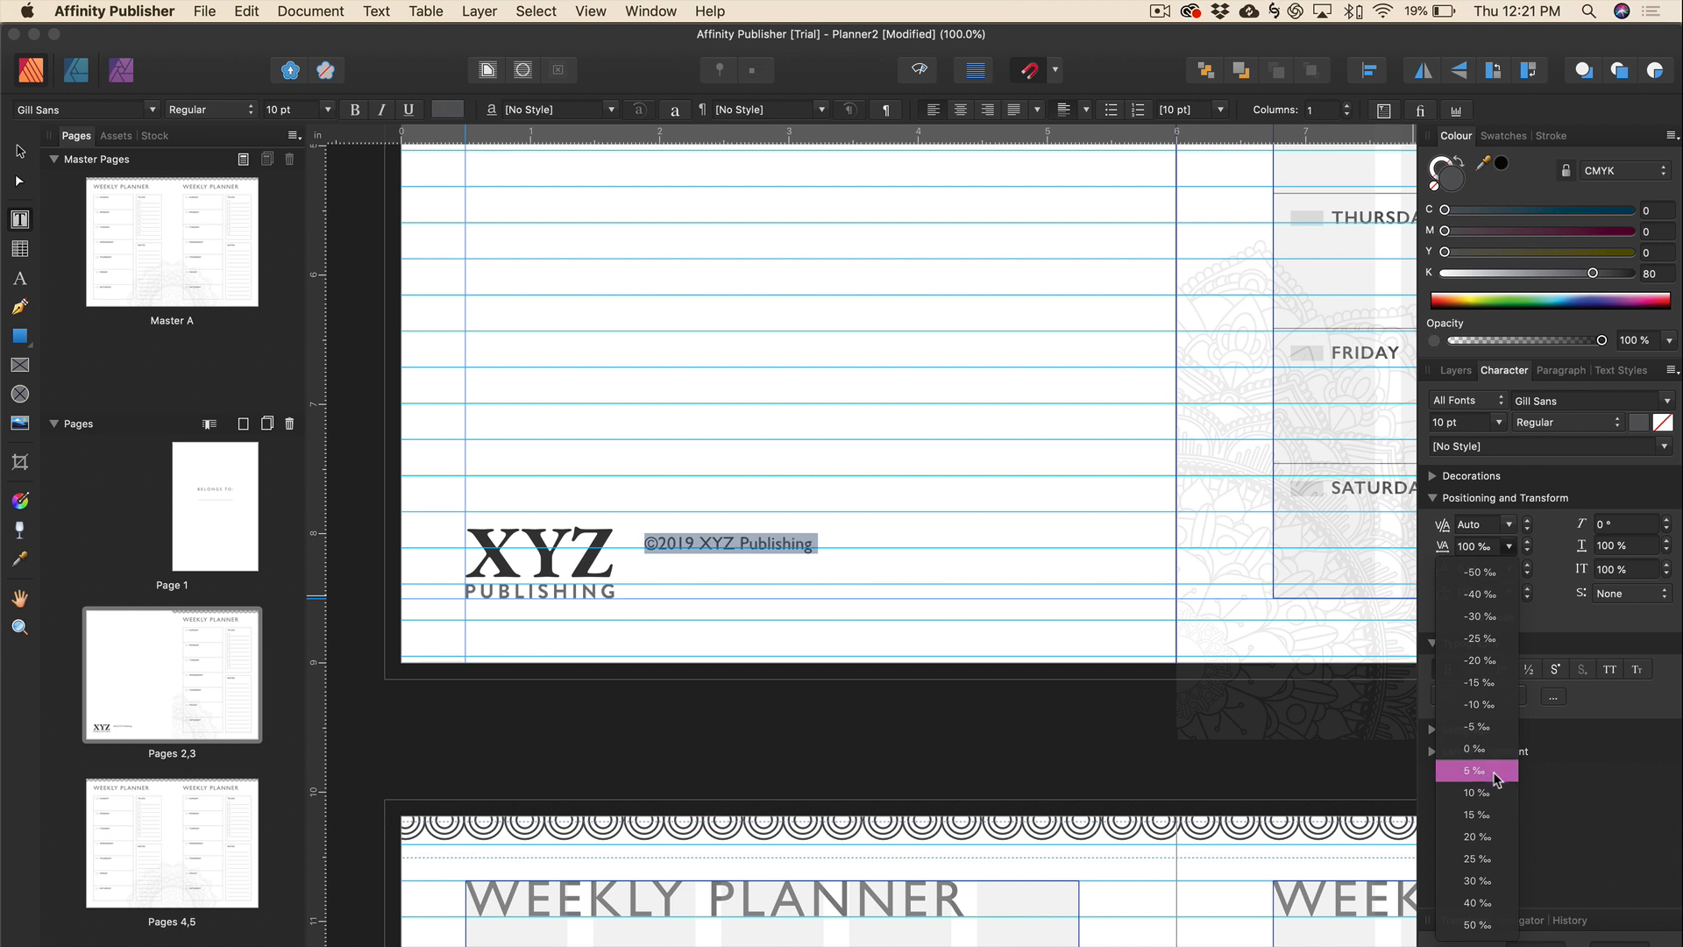
left_click(1496, 794)
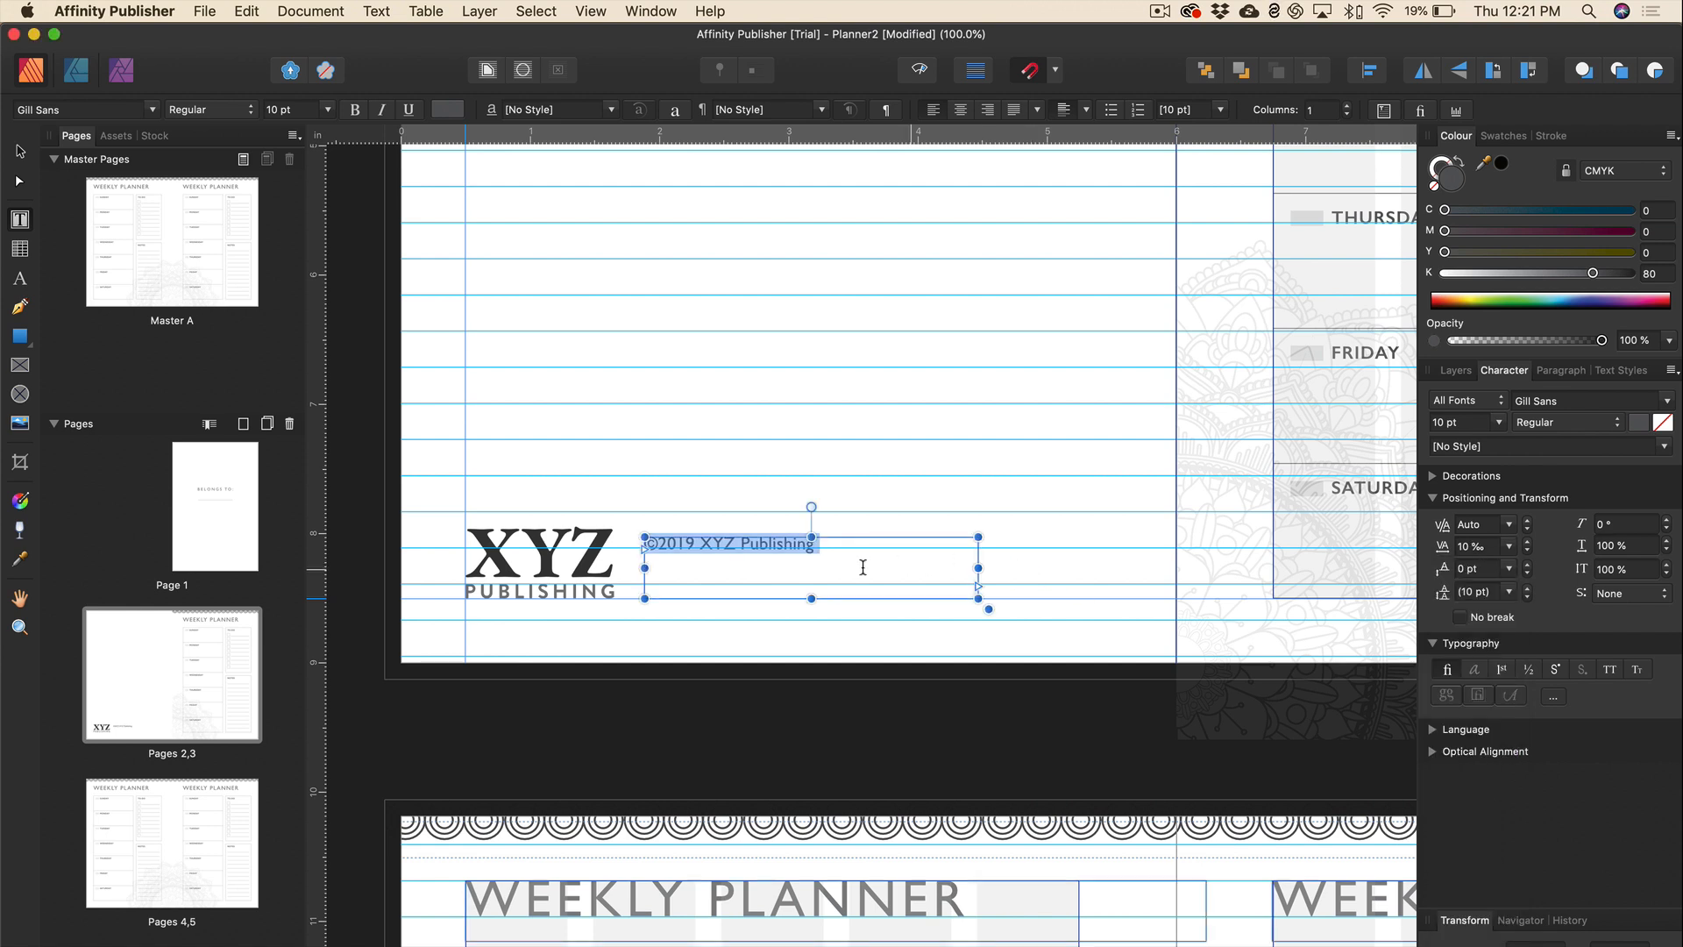
left_click(837, 547)
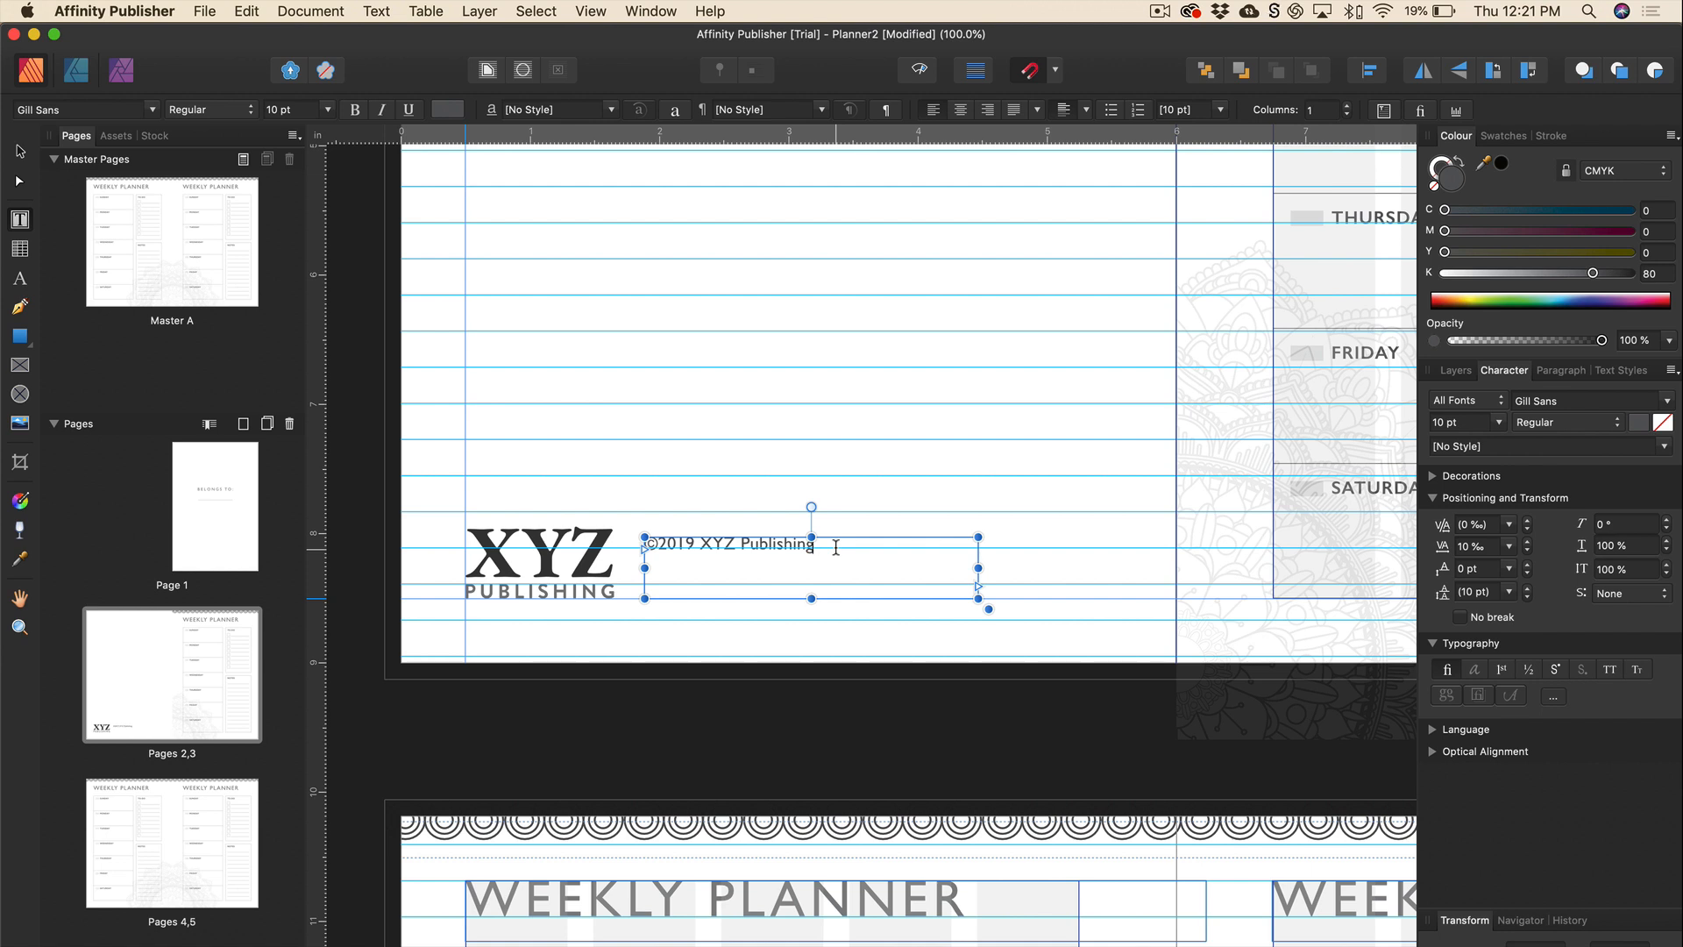
Append ' All rights reserved.' to the copyright line.
type("All rig")
key("BackSpace")
type("hts reserves")
key("BackSpace")
type("d.")
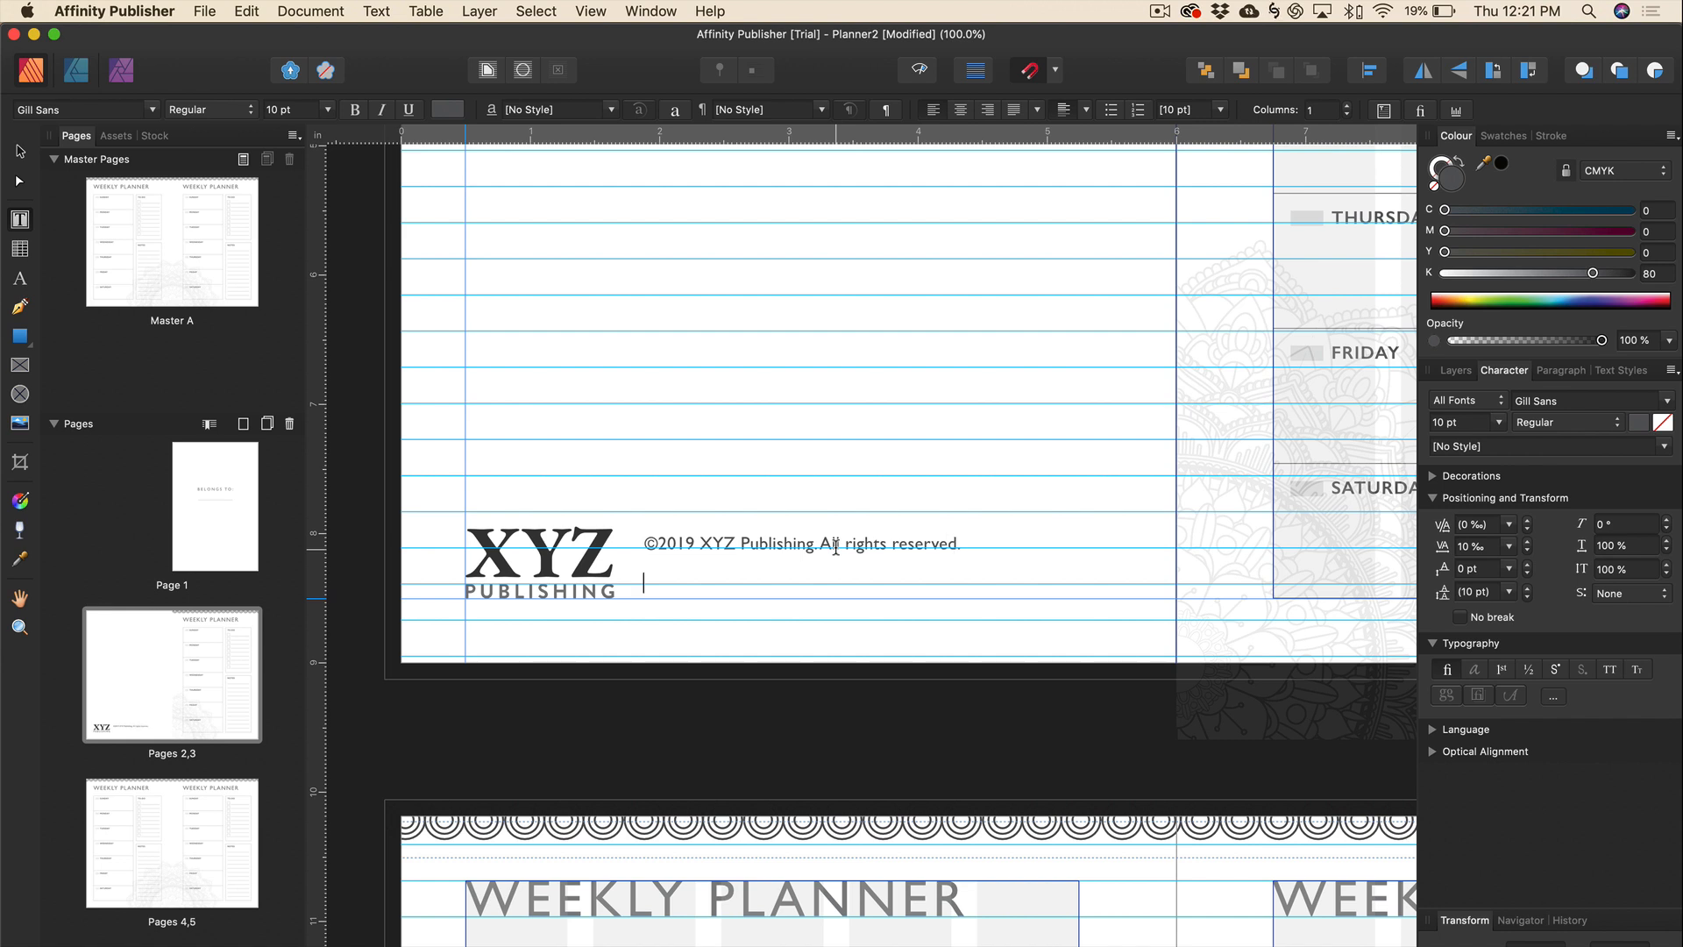
Add a second line with the publisher's contact e-mail address and select it.
type("c")
type("ontact")
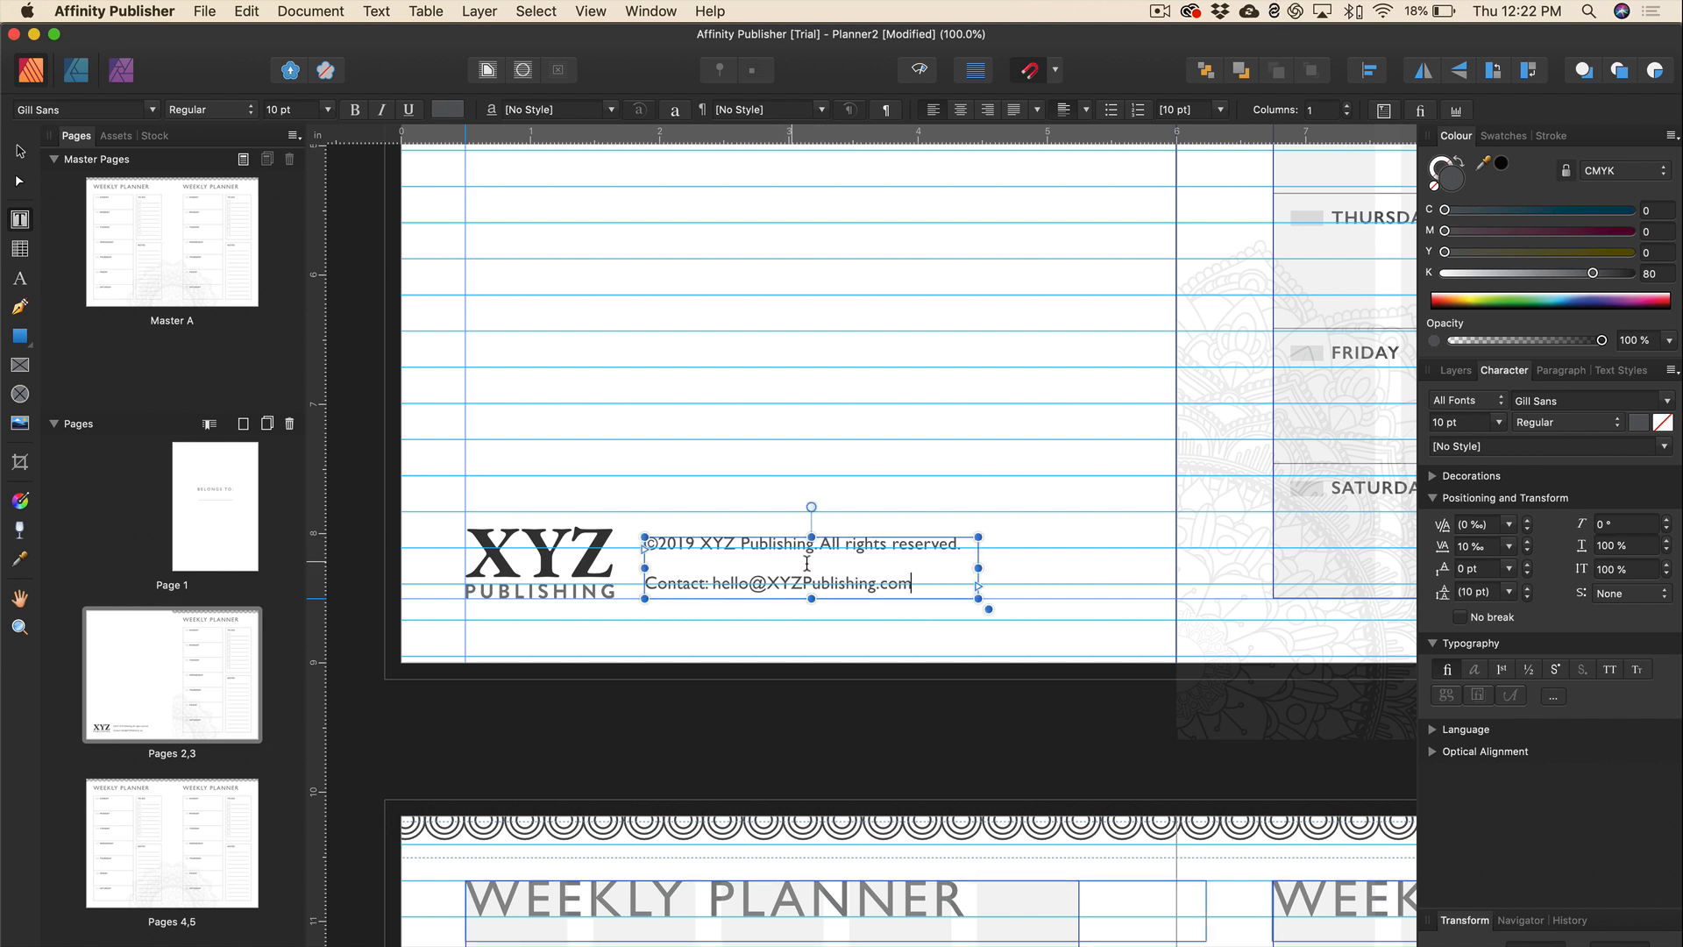
triple_click(891, 580)
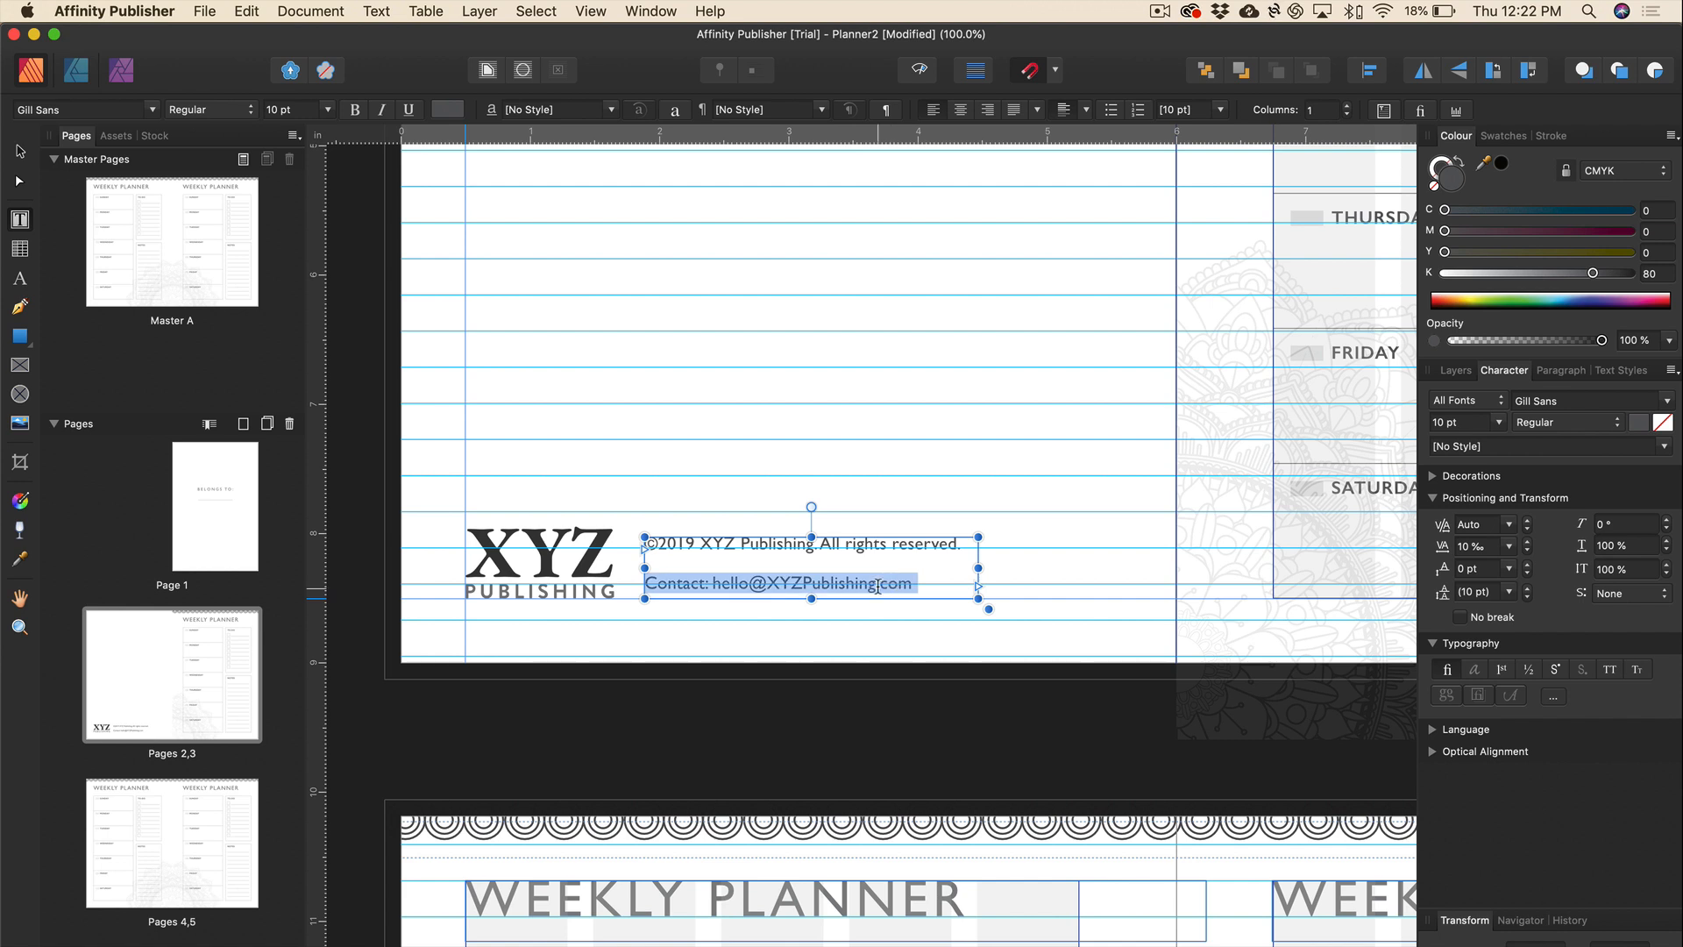
left_click(1570, 373)
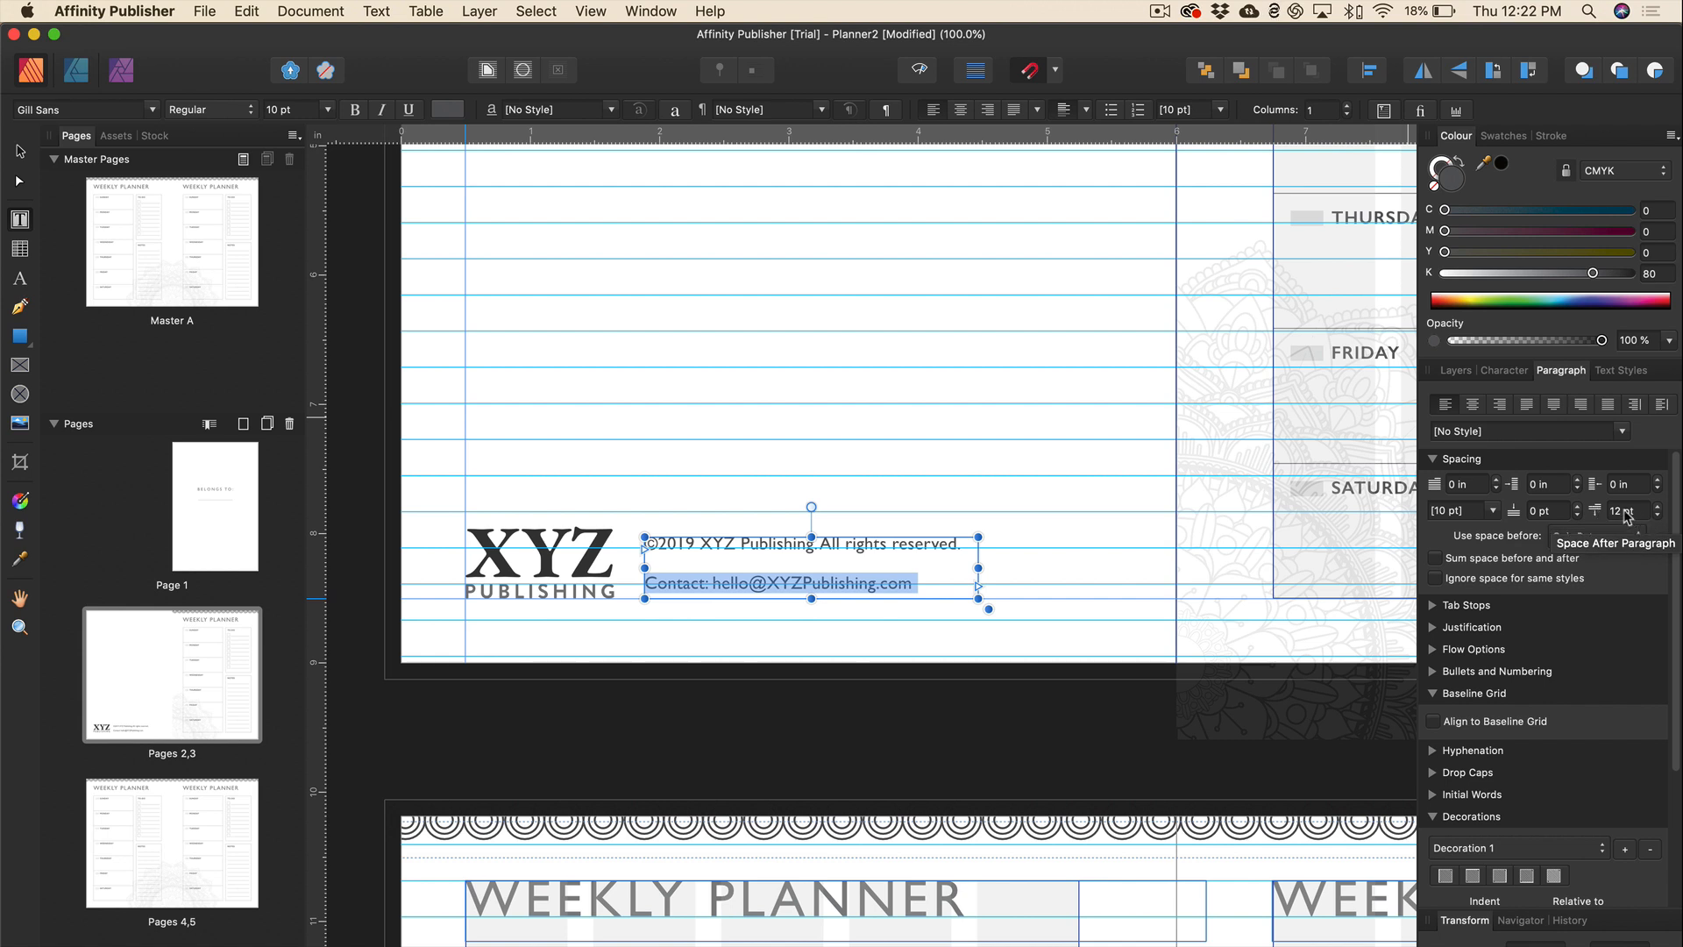
Set Space After to 0 pt for both footer lines.
left_click(1658, 515)
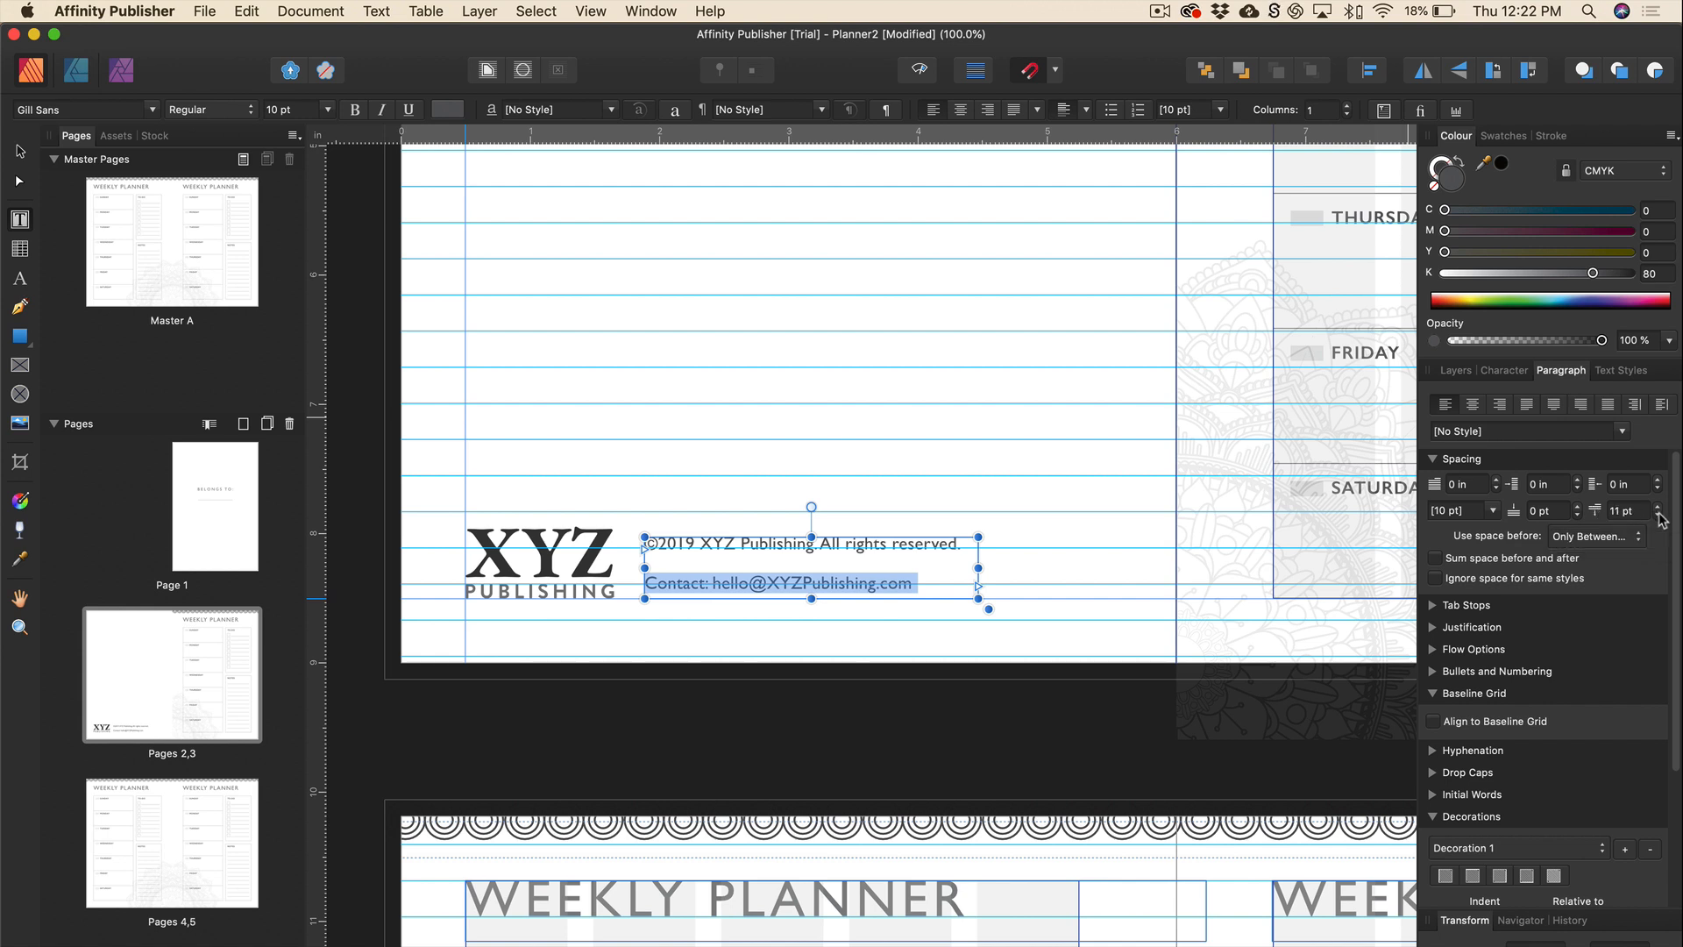
left_click(1633, 511)
type("0")
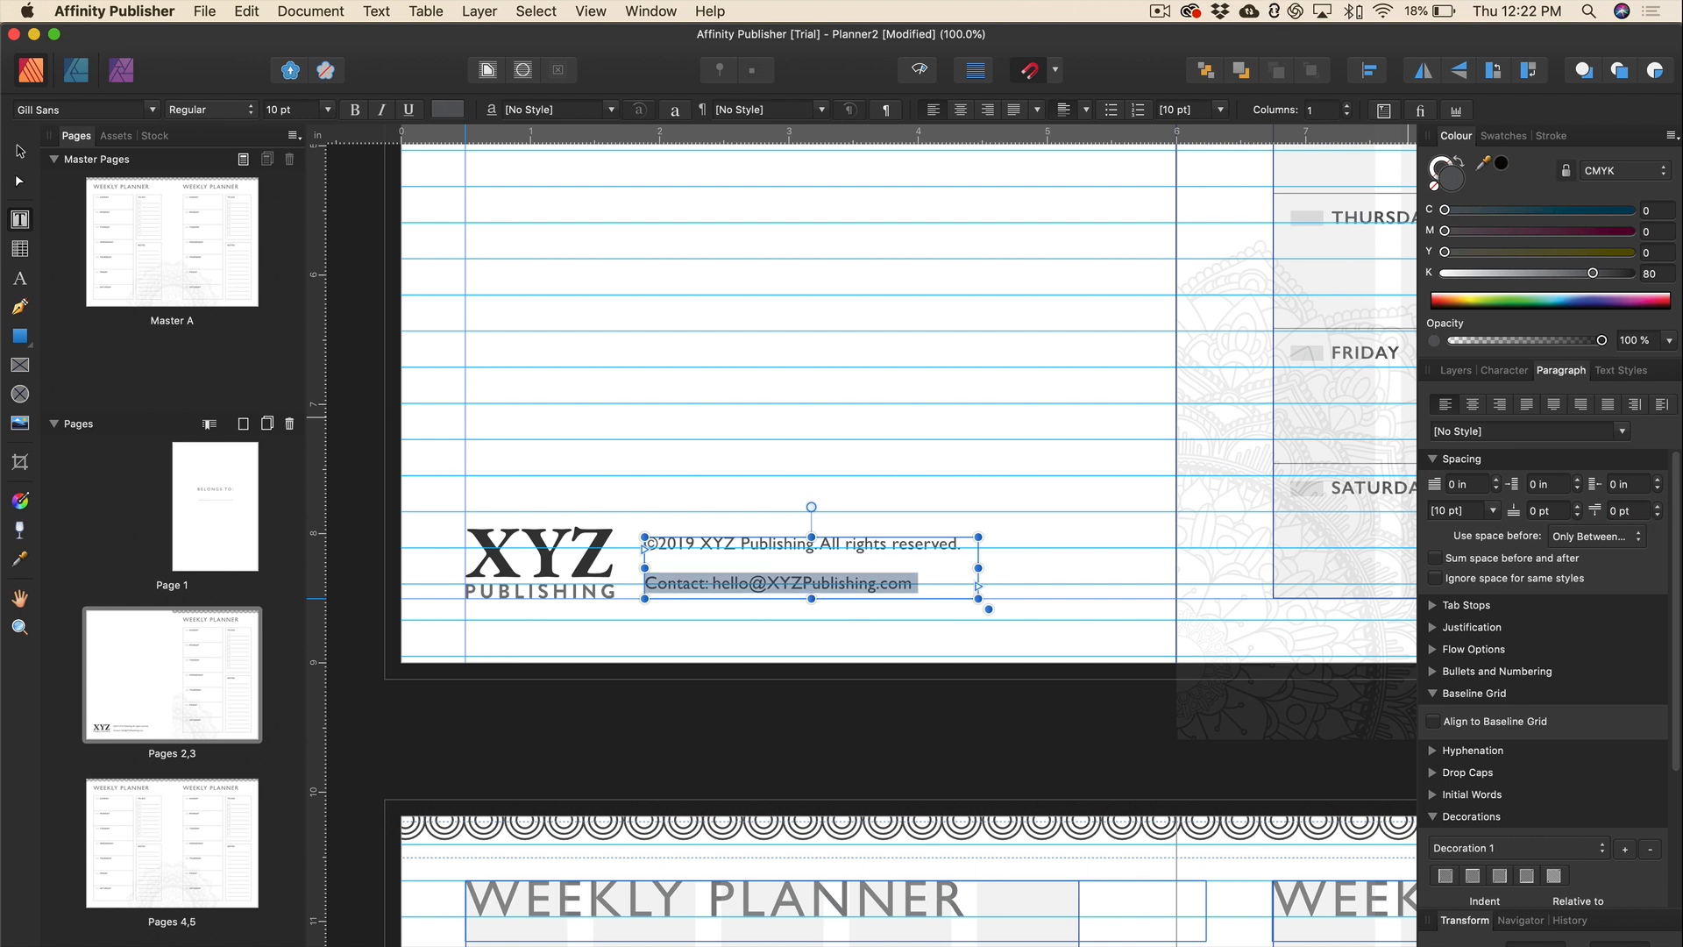
left_click(935, 581)
left_click_drag(934, 581, 637, 537)
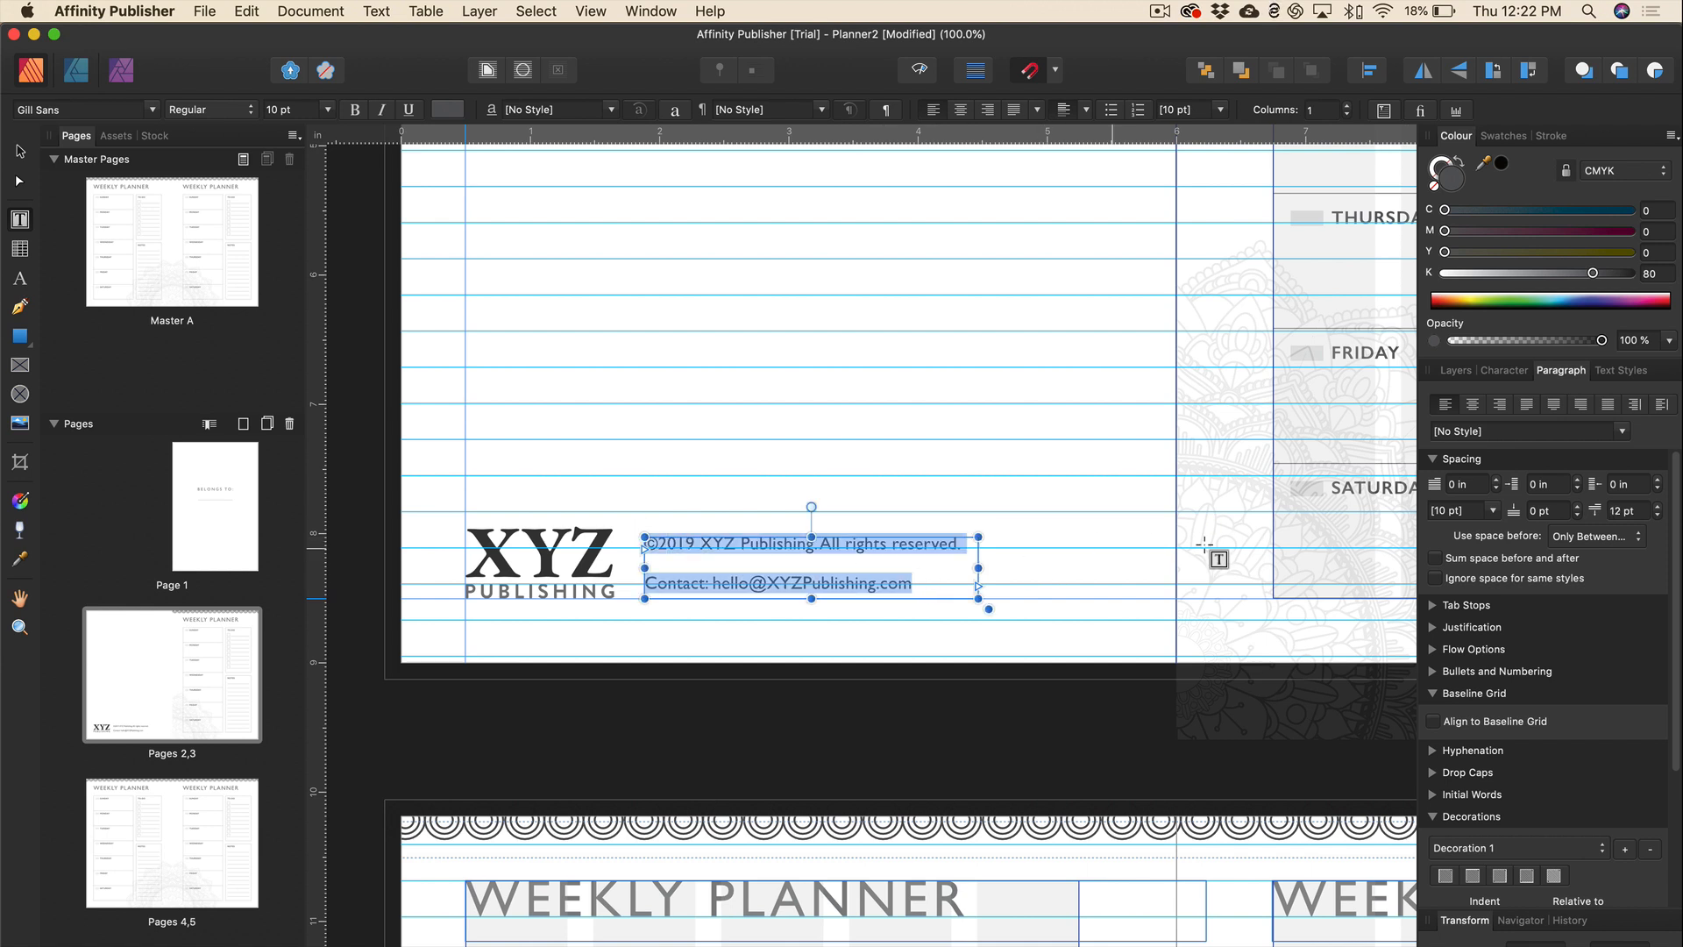
left_click(1641, 511)
type("0")
key("Return")
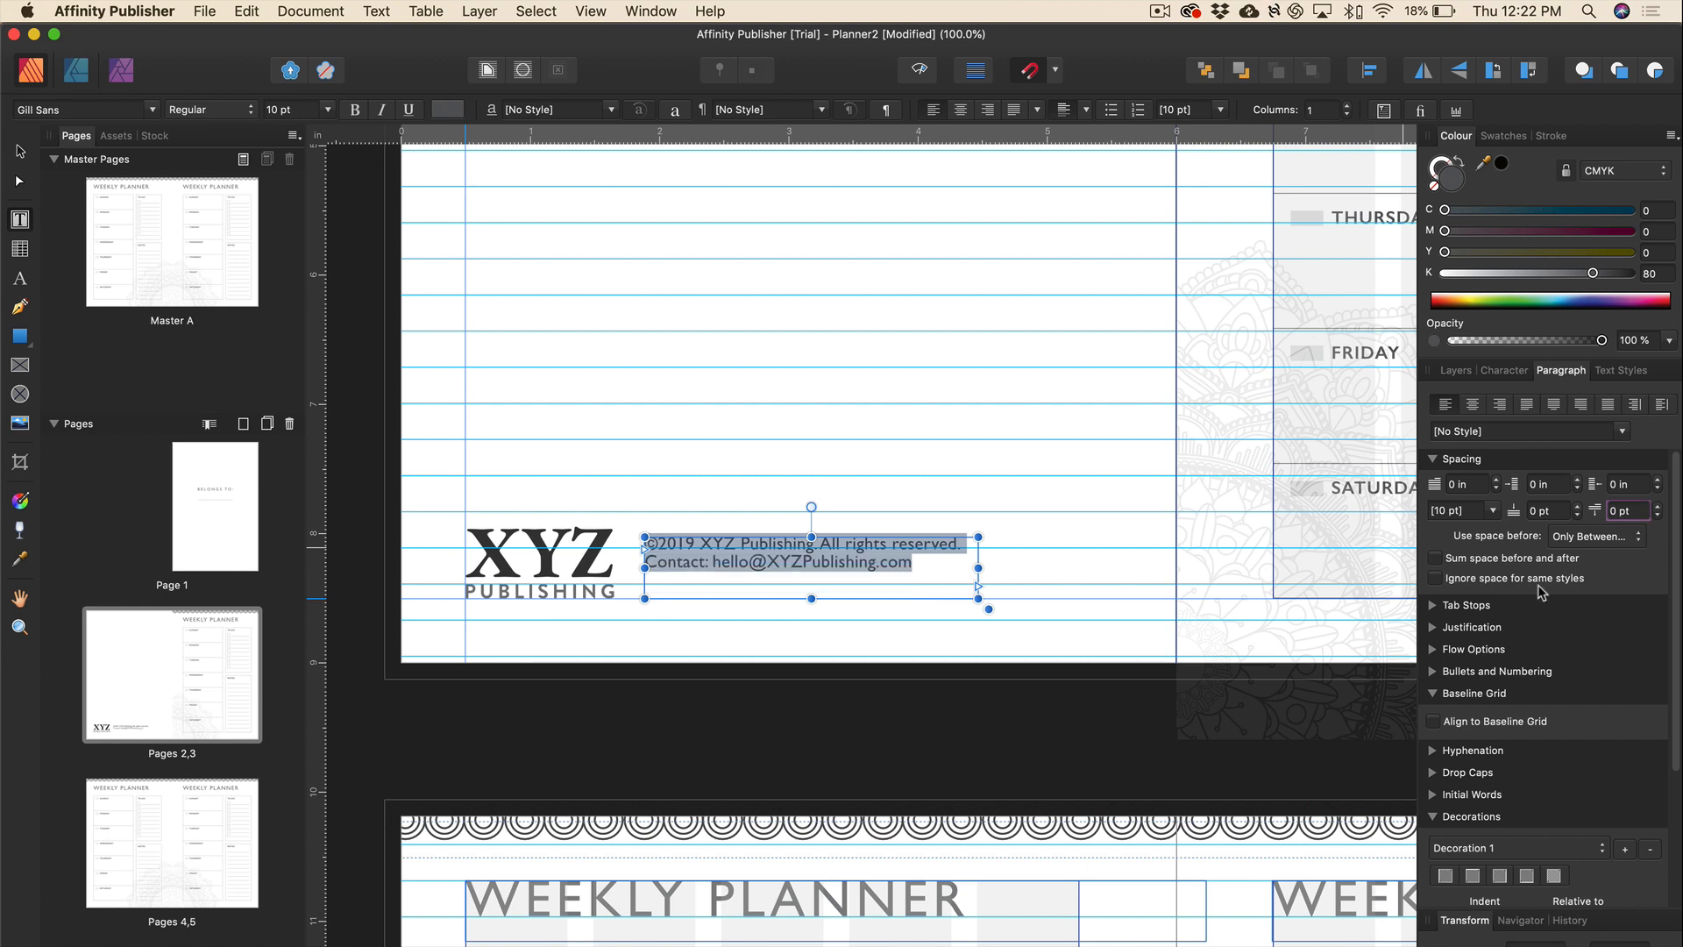
Adjust the contact line's leading to 11.3 pt.
triple_click(838, 560)
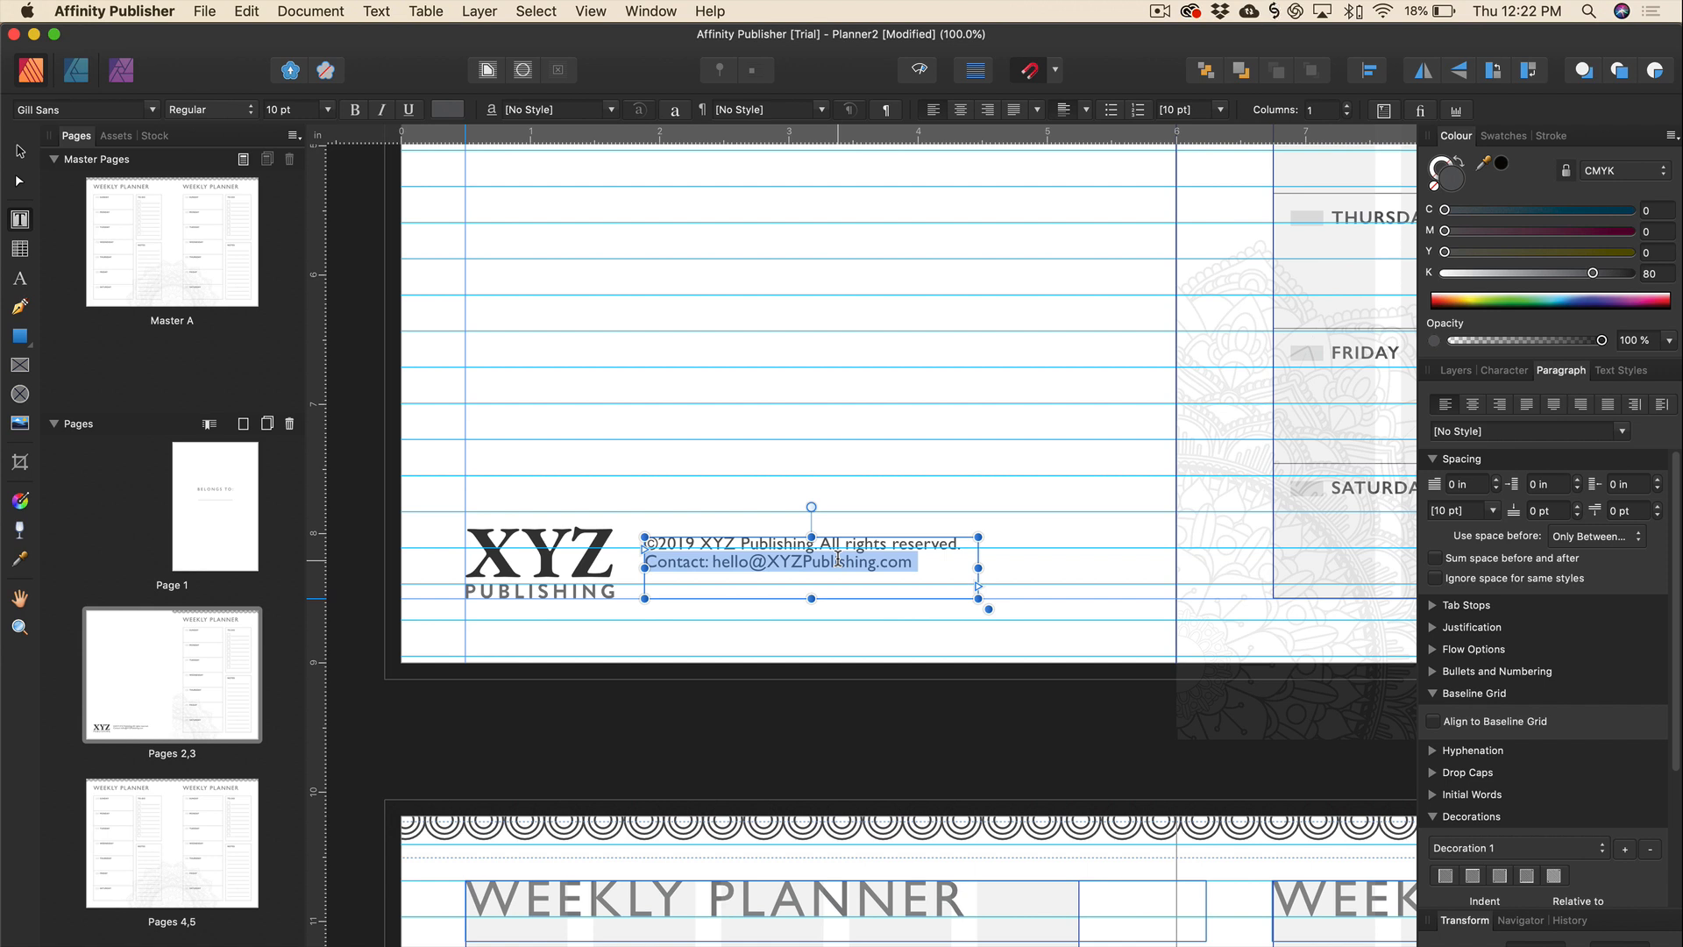
key("alt+Down")
key("alt+Down")
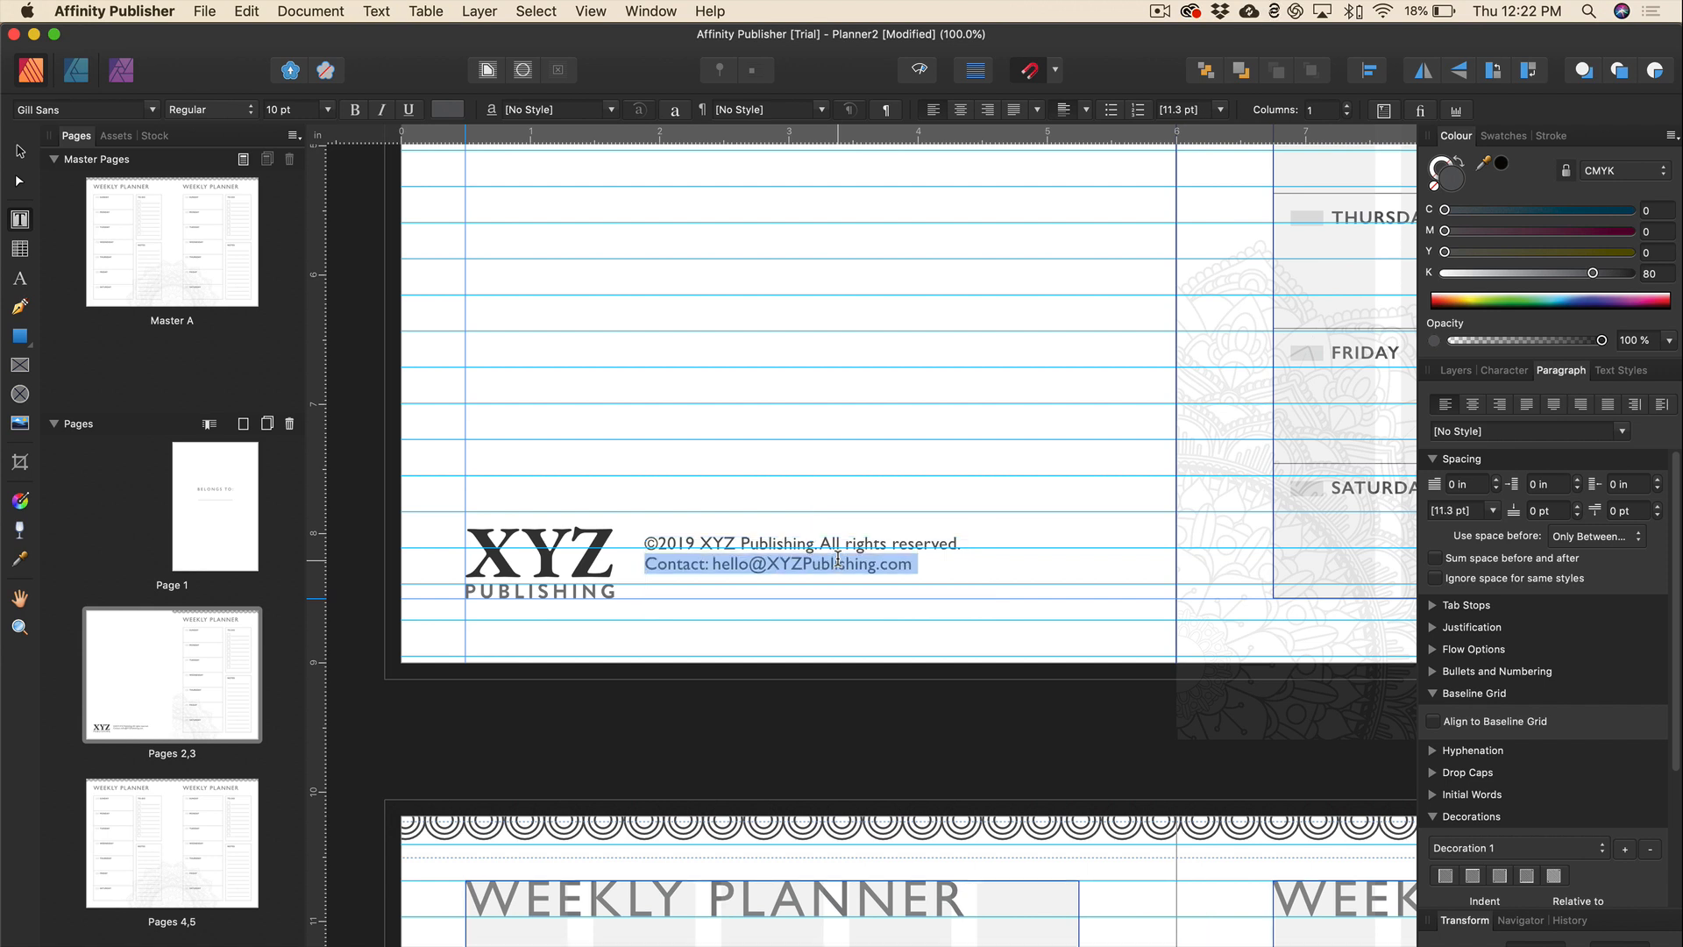
key("alt+Down")
key("alt+Down")
key("alt+Down")
key("alt+Down")
key("alt+Down")
key("alt+Down")
key("alt+Down")
key("alt+Down")
key("alt+Down")
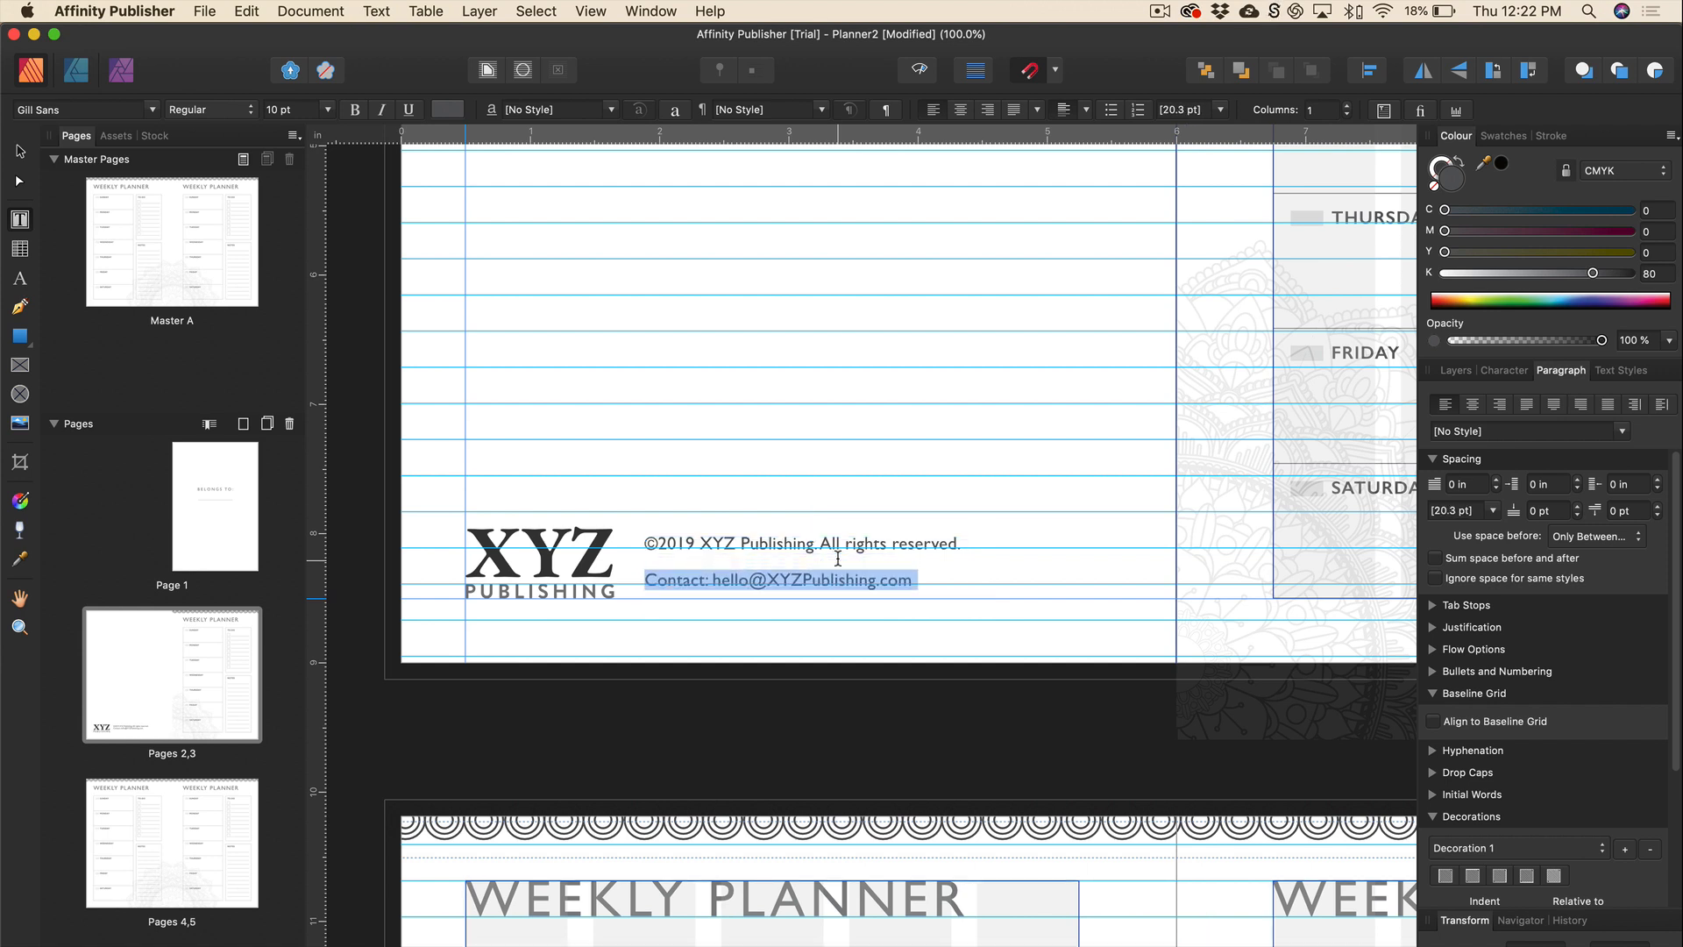
key("alt+Up")
key("alt+Up")
key("alt+Up")
key("alt+Up")
key("alt+Up")
key("alt+Up")
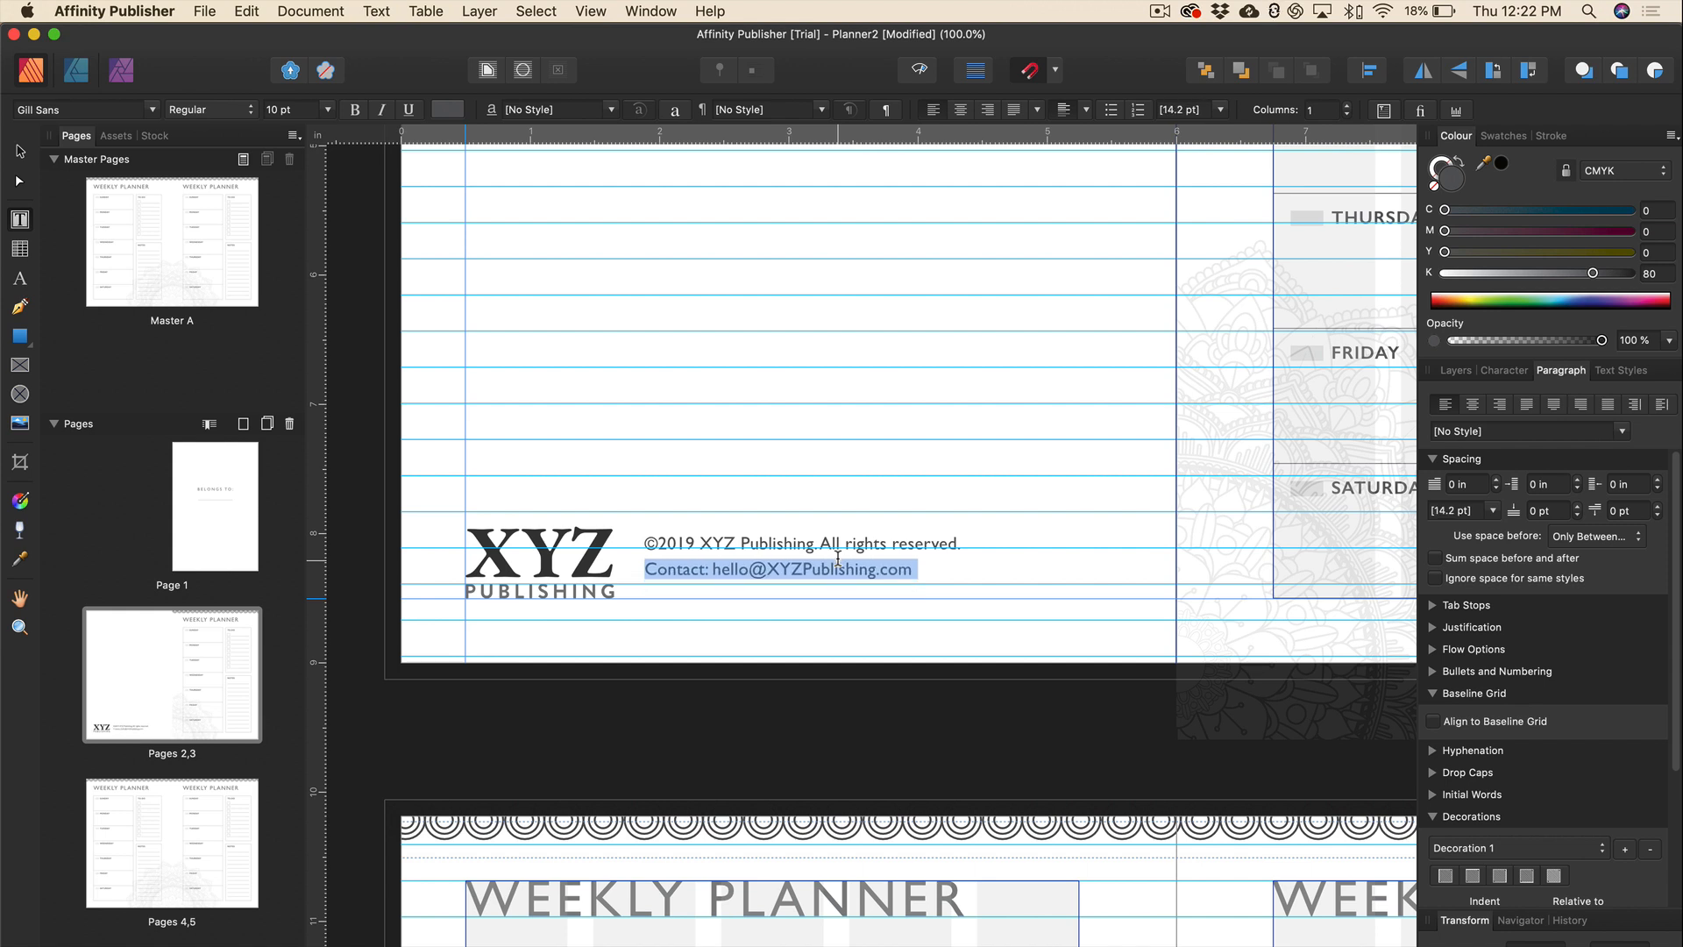
key("alt+Up")
key("alt+Up")
left_click(935, 565)
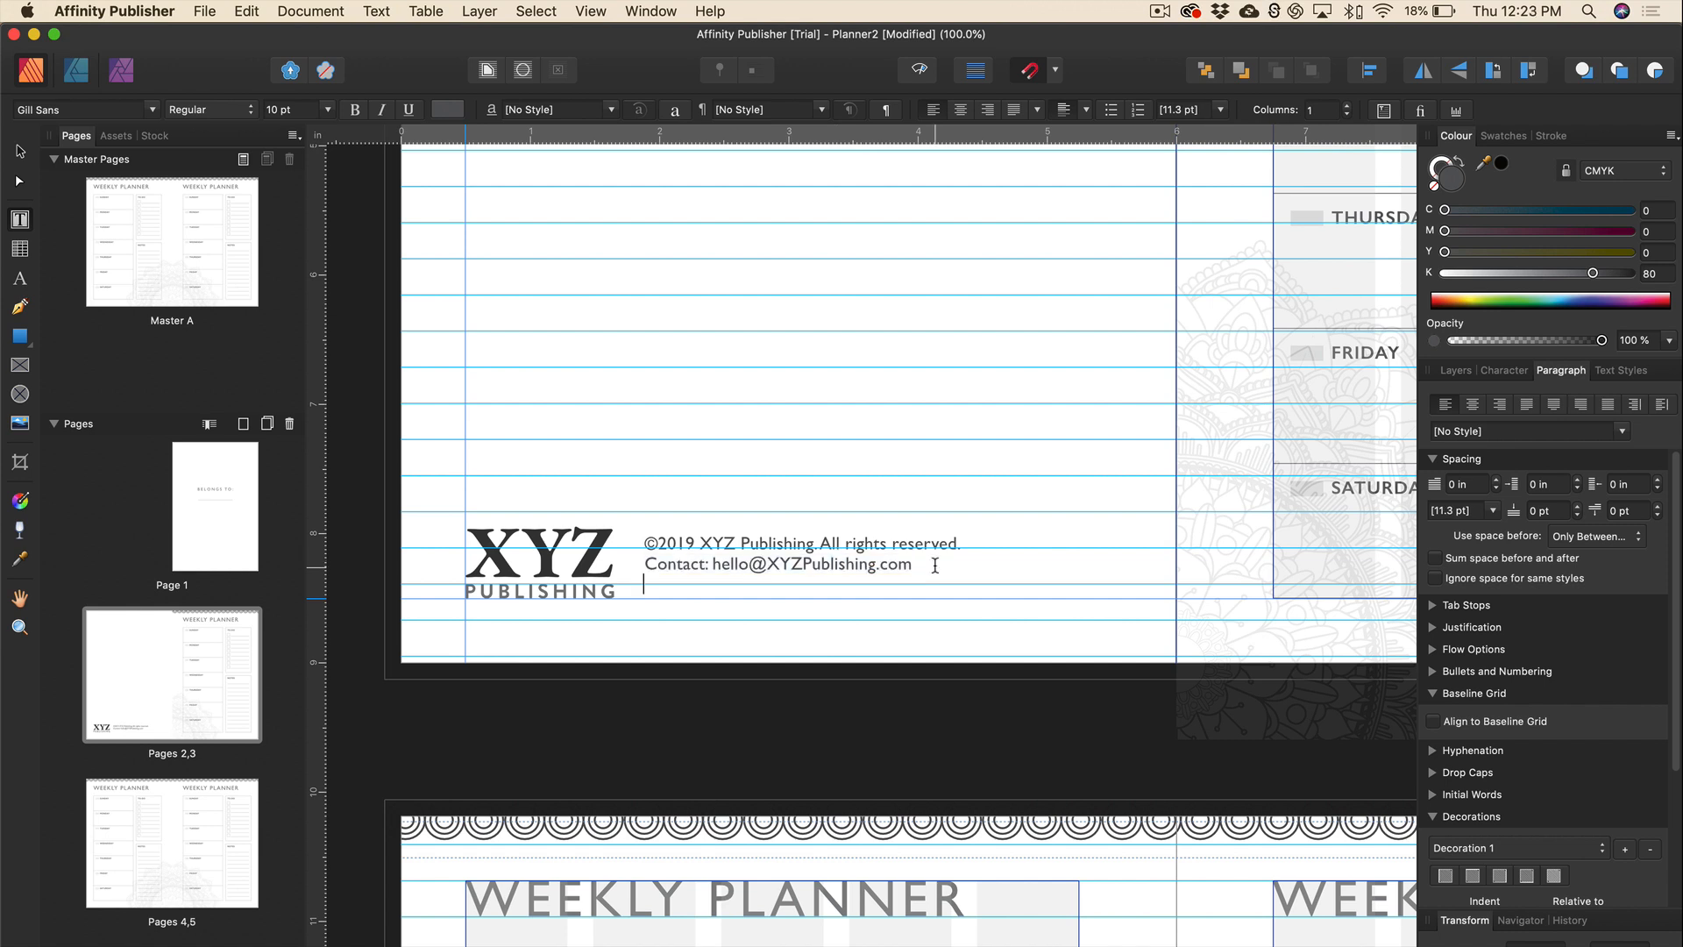
Add an 'Images by Vecteezy.com' line at 7 pt with 12.6 pt leading.
type("Images by Vecteezy.com")
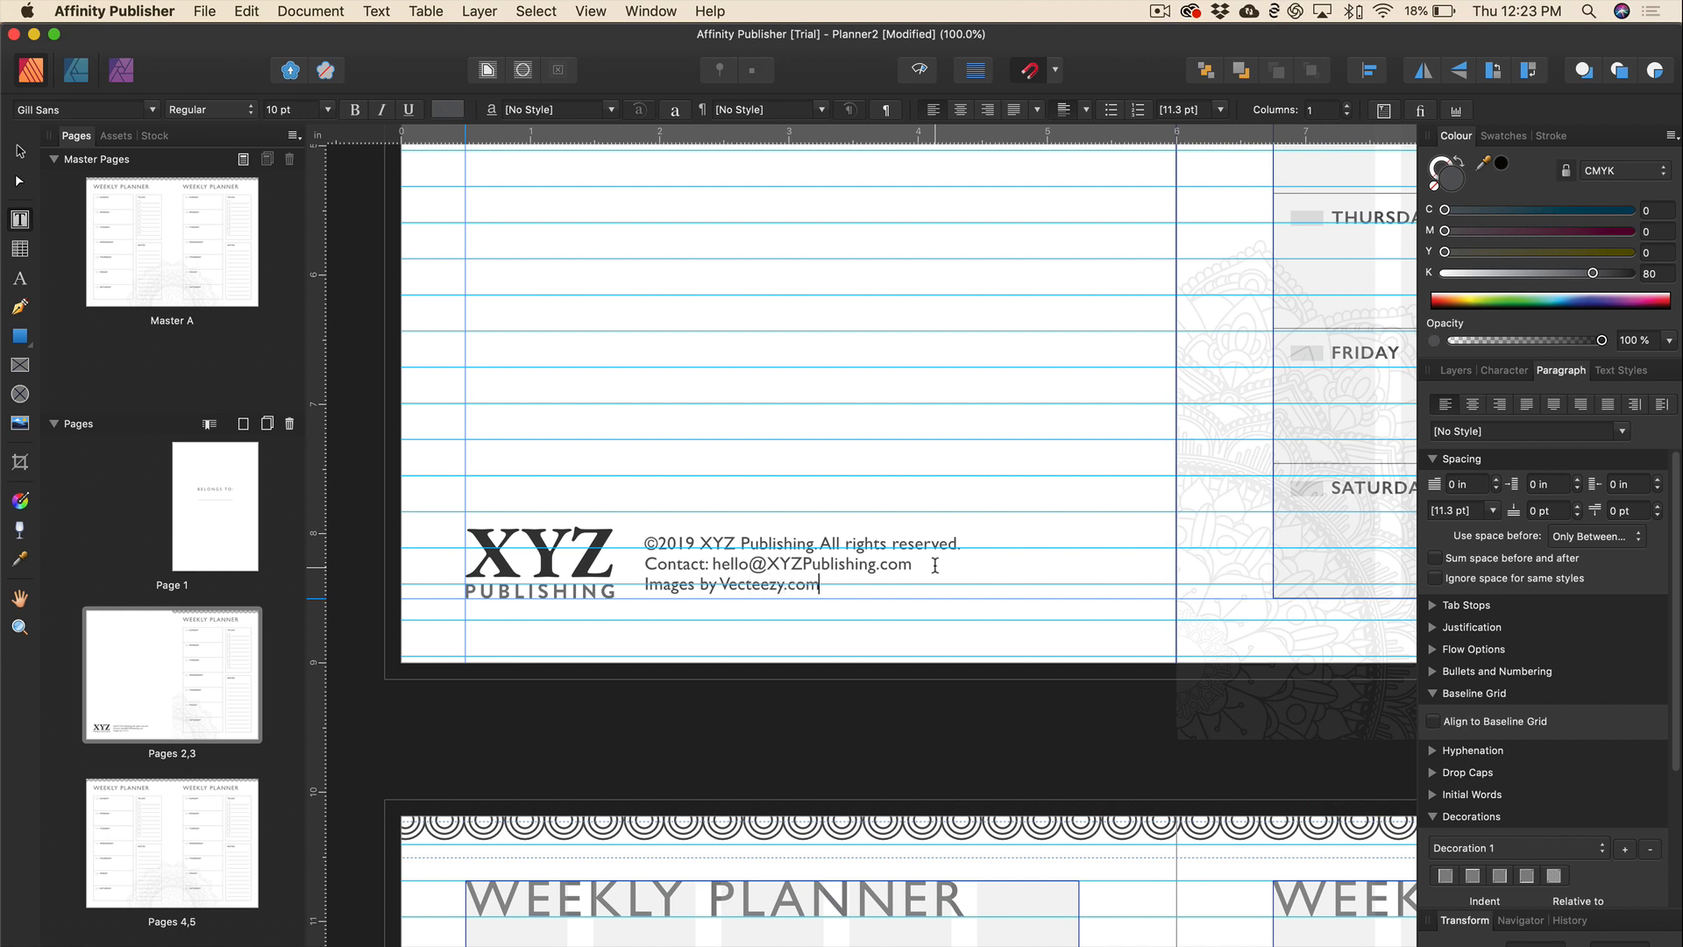
triple_click(793, 583)
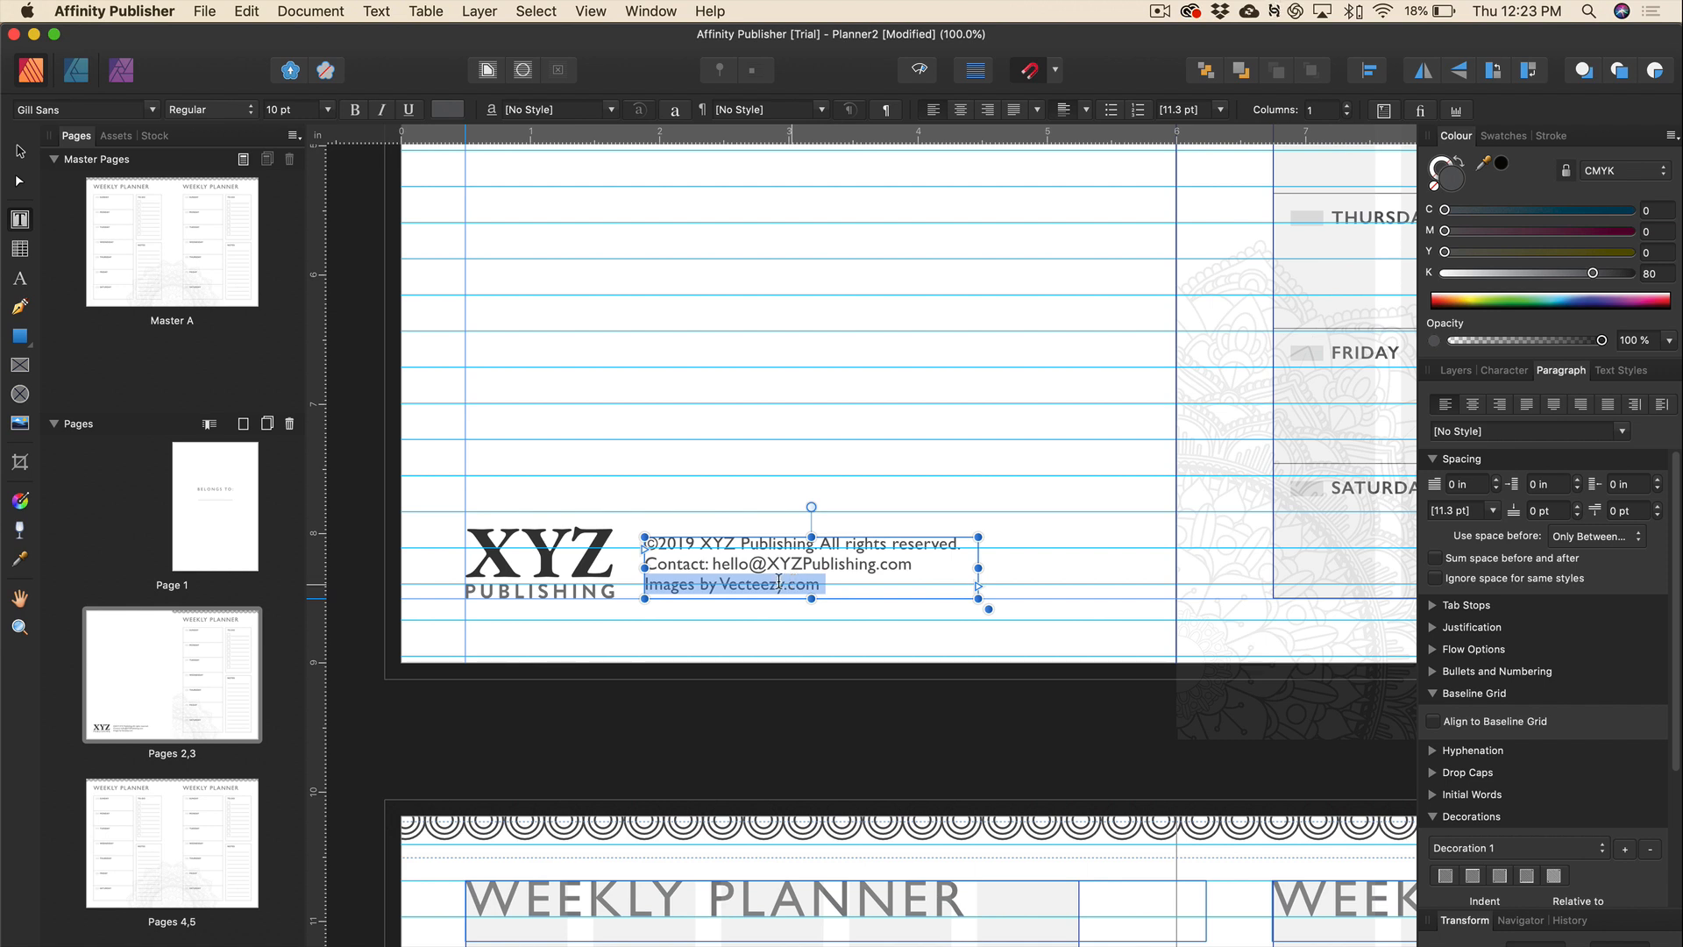
left_click(330, 112)
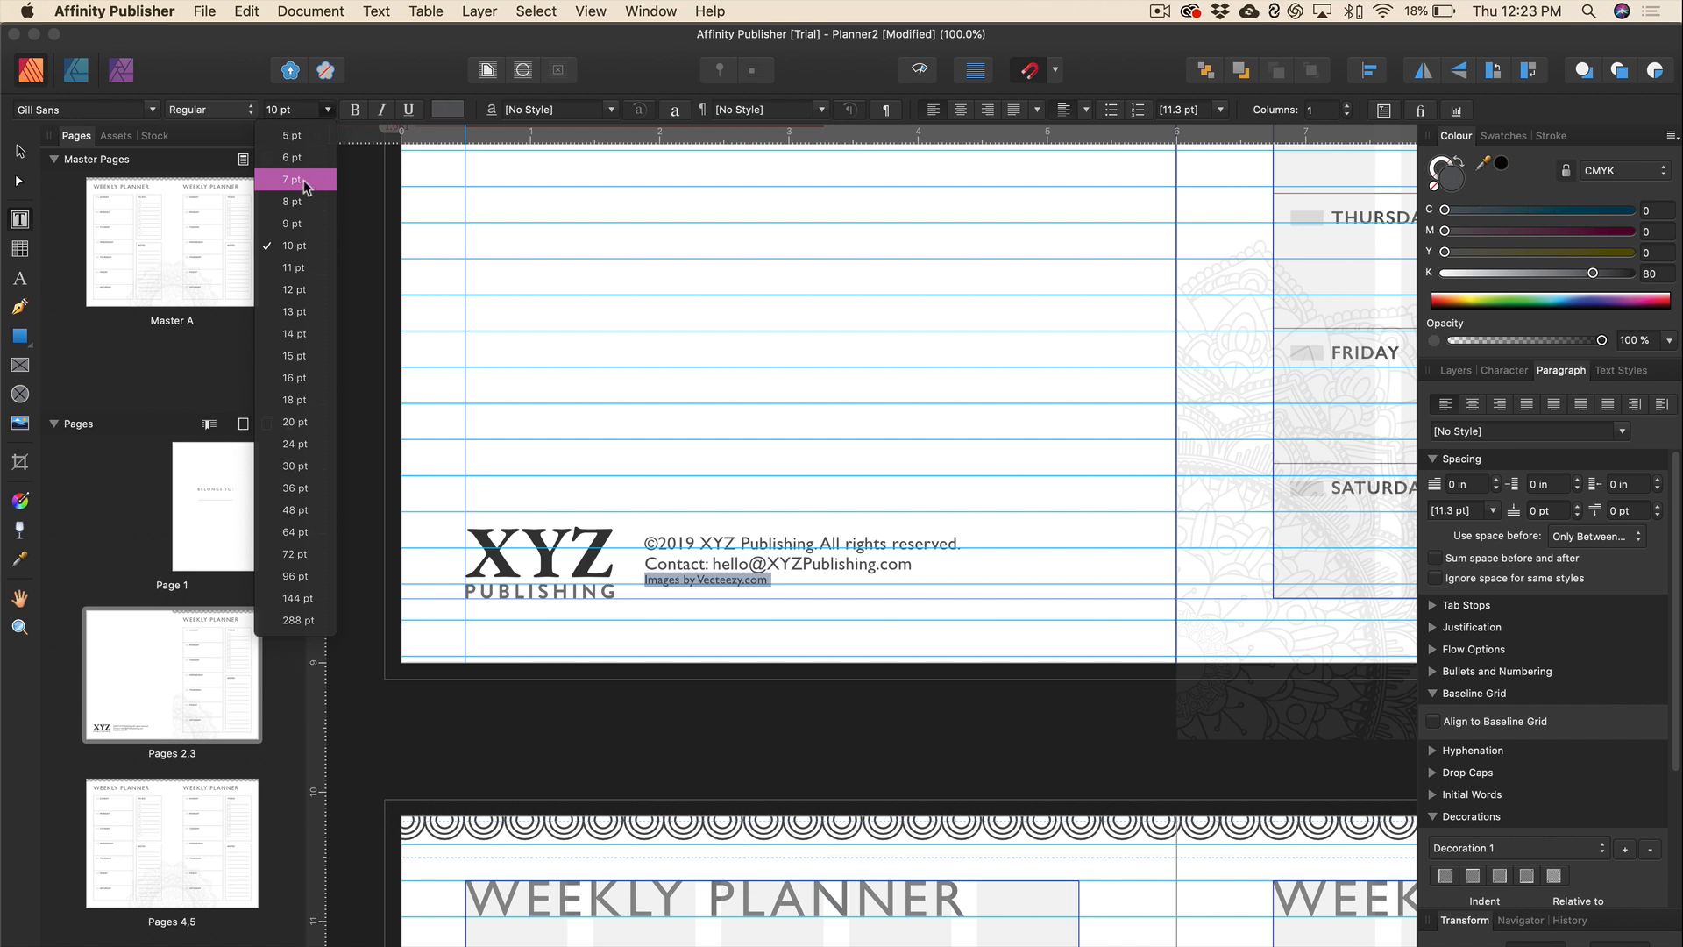
left_click(304, 186)
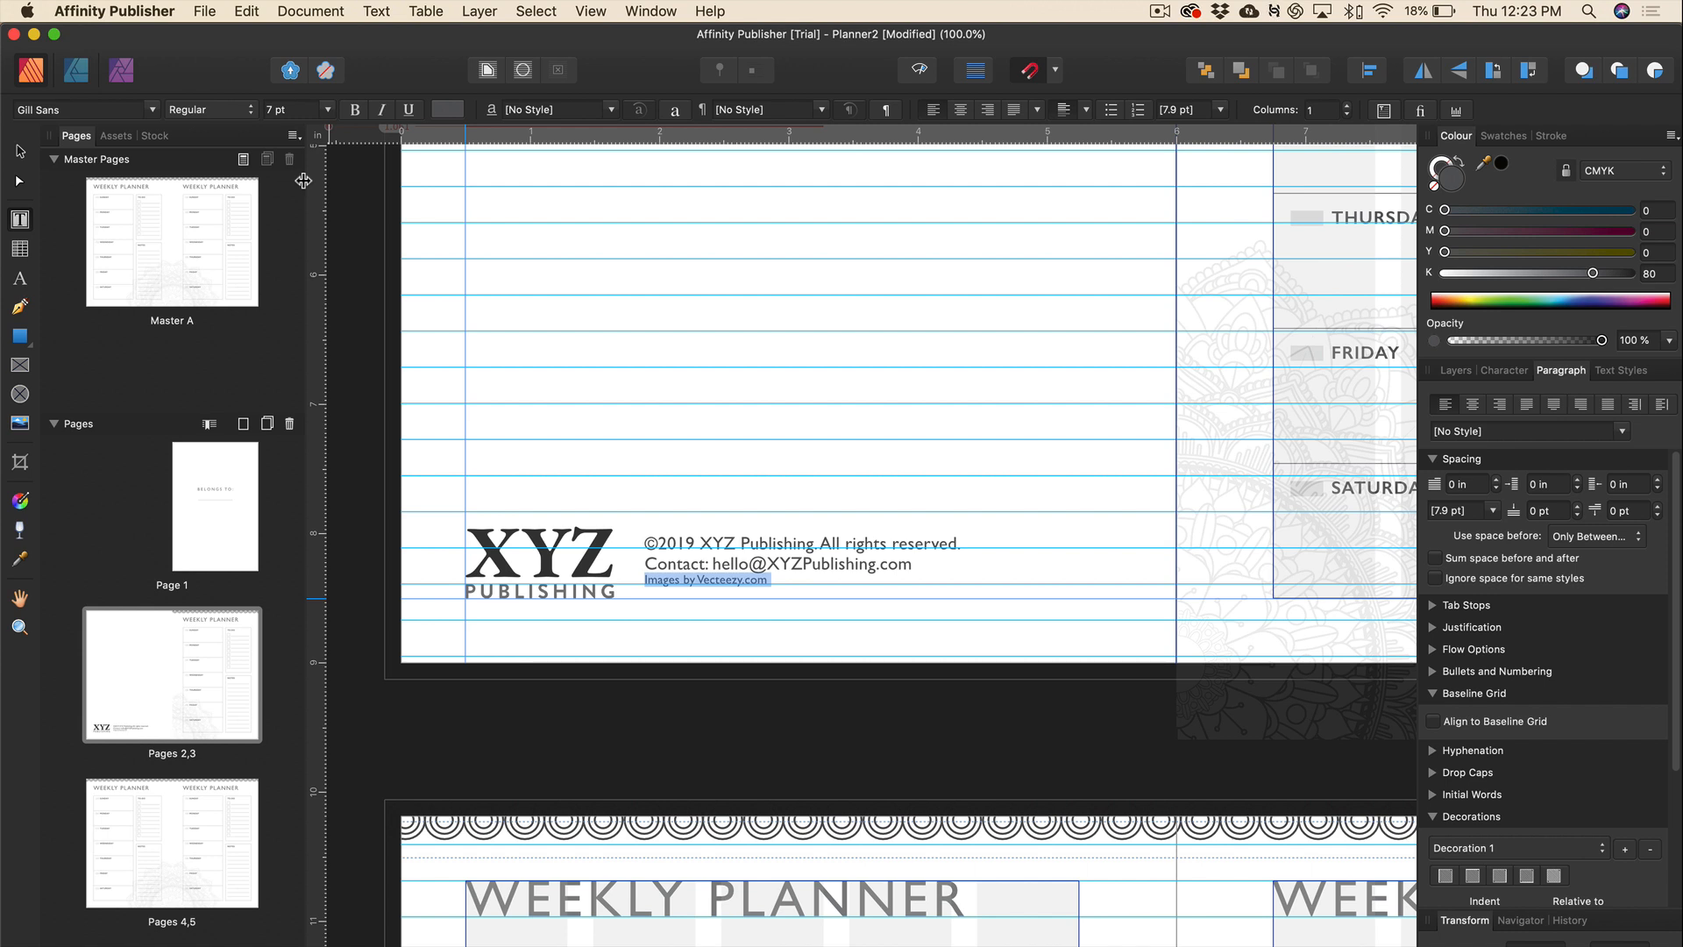
key("alt+Down")
key("alt+Down")
key("alt+Down")
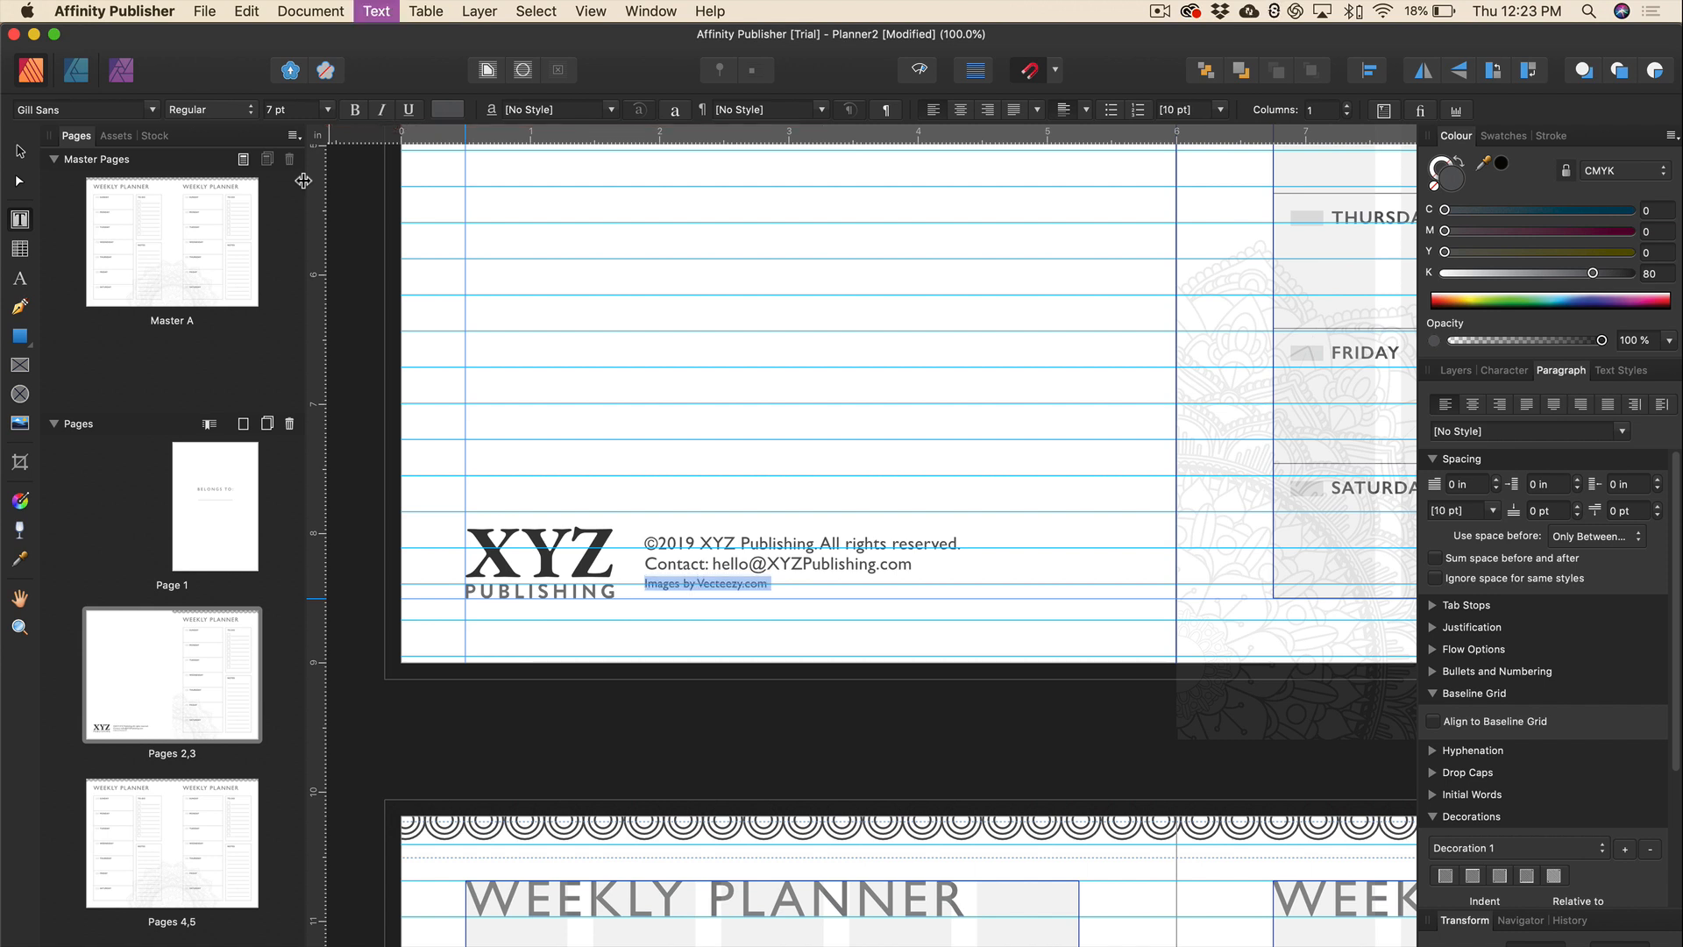
key("alt+Down")
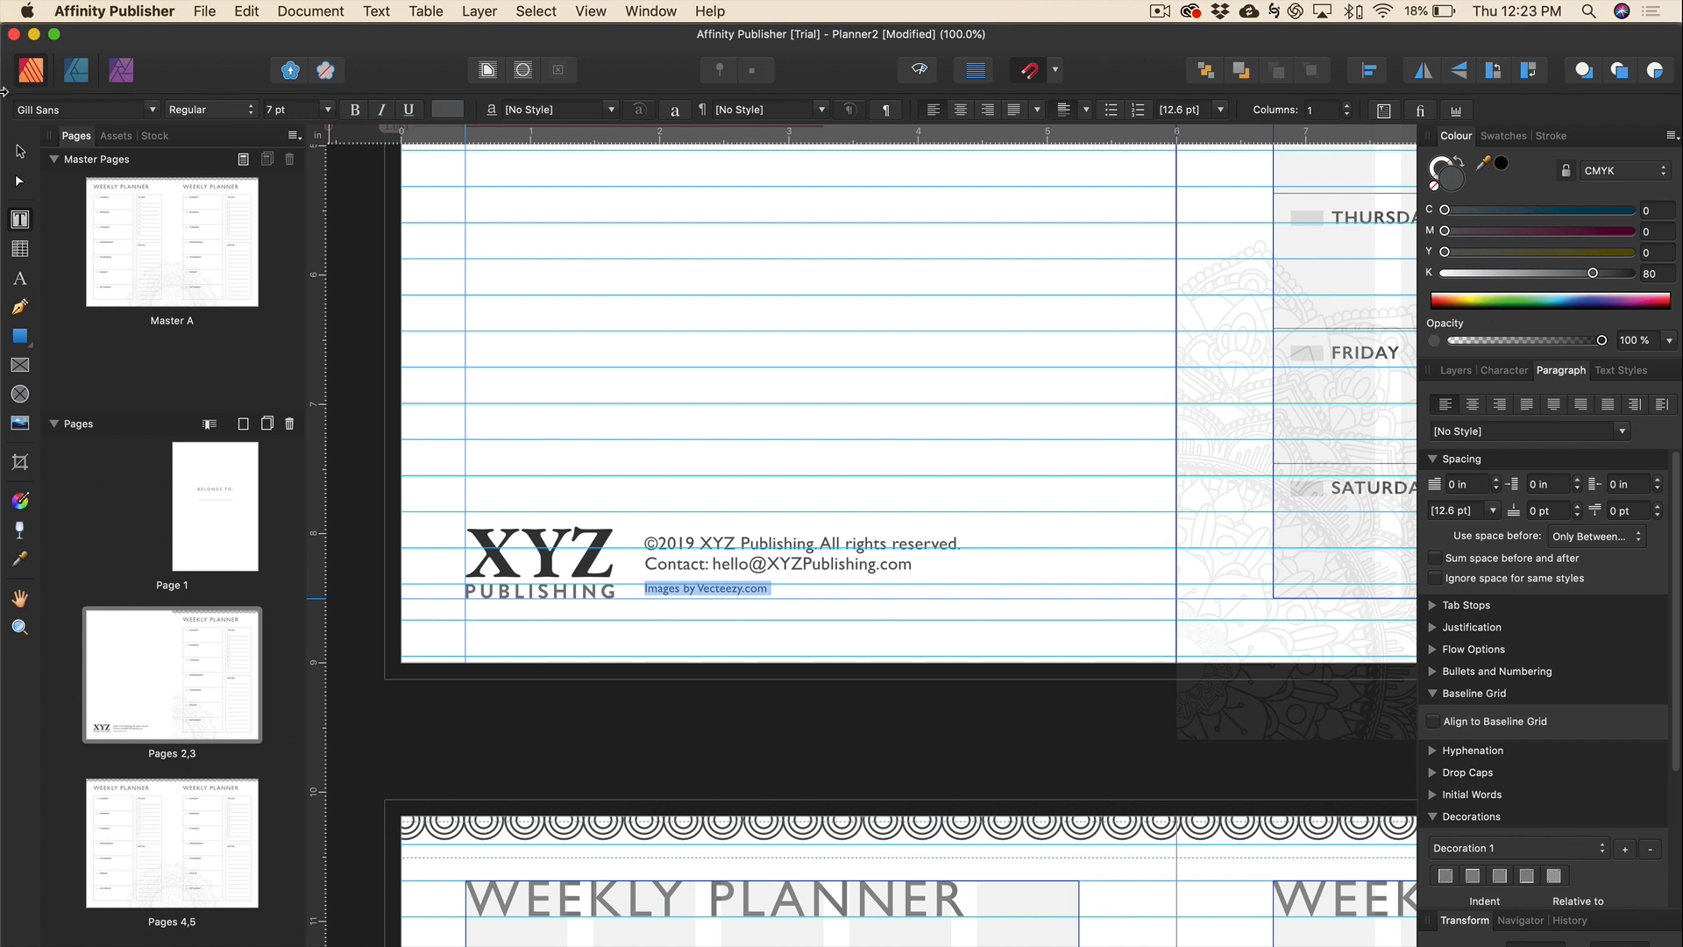
Nudge the footer text frame slightly down.
left_click(20, 151)
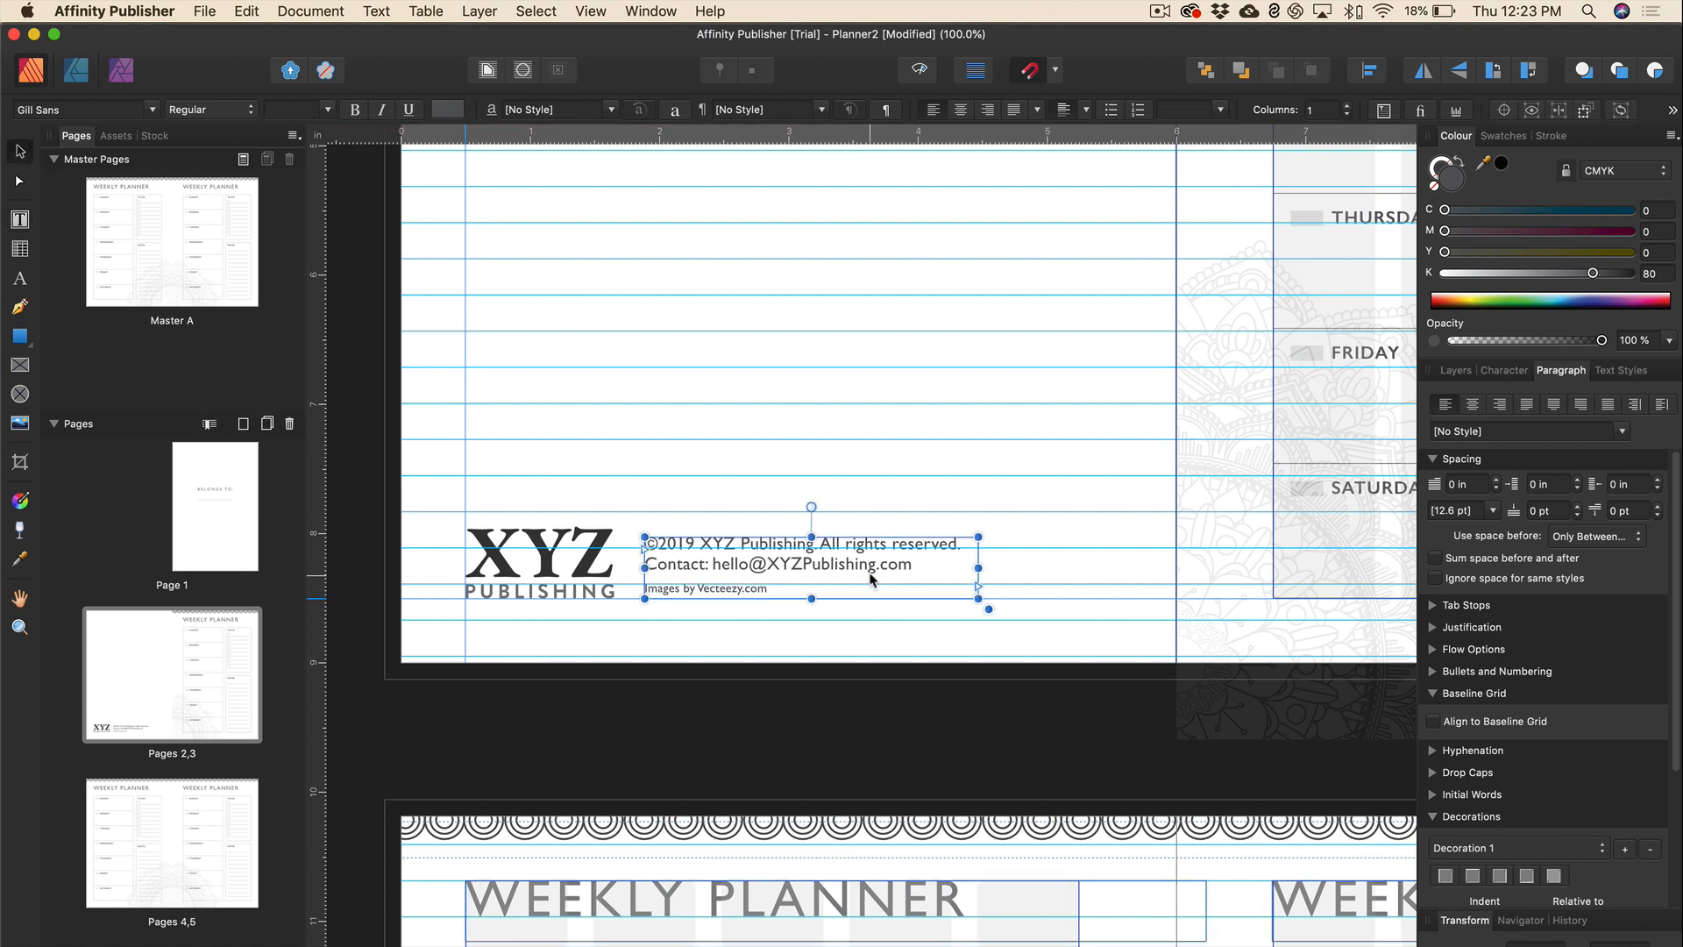
key("Down")
key("Down")
key("Down")
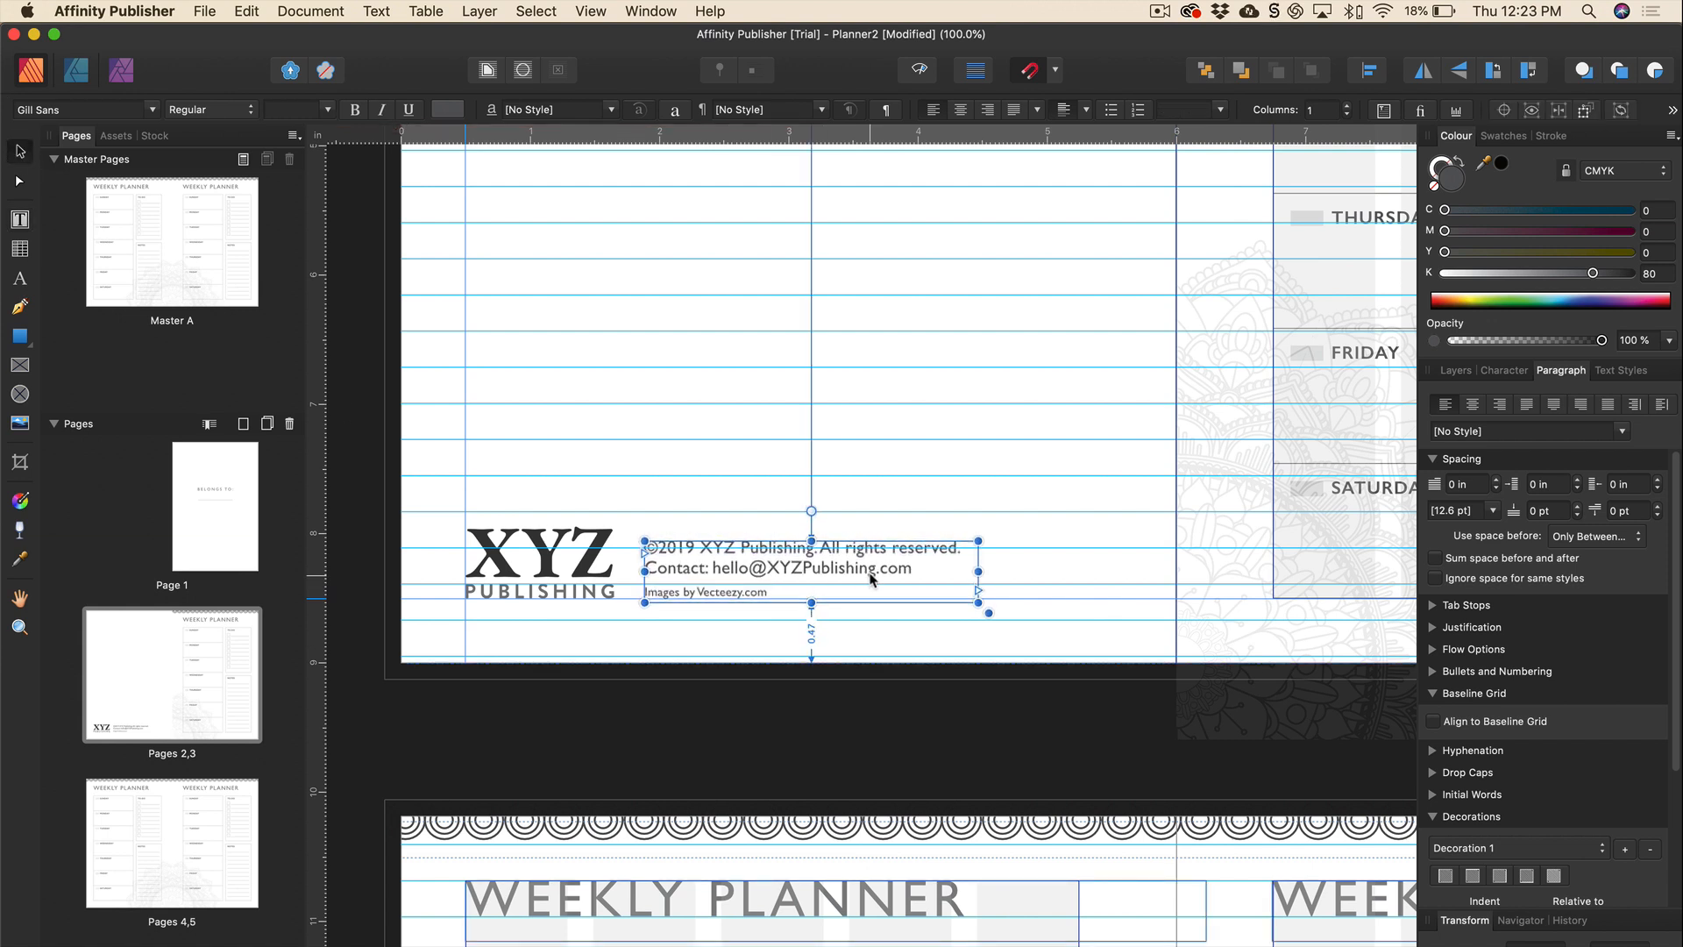
key("Down")
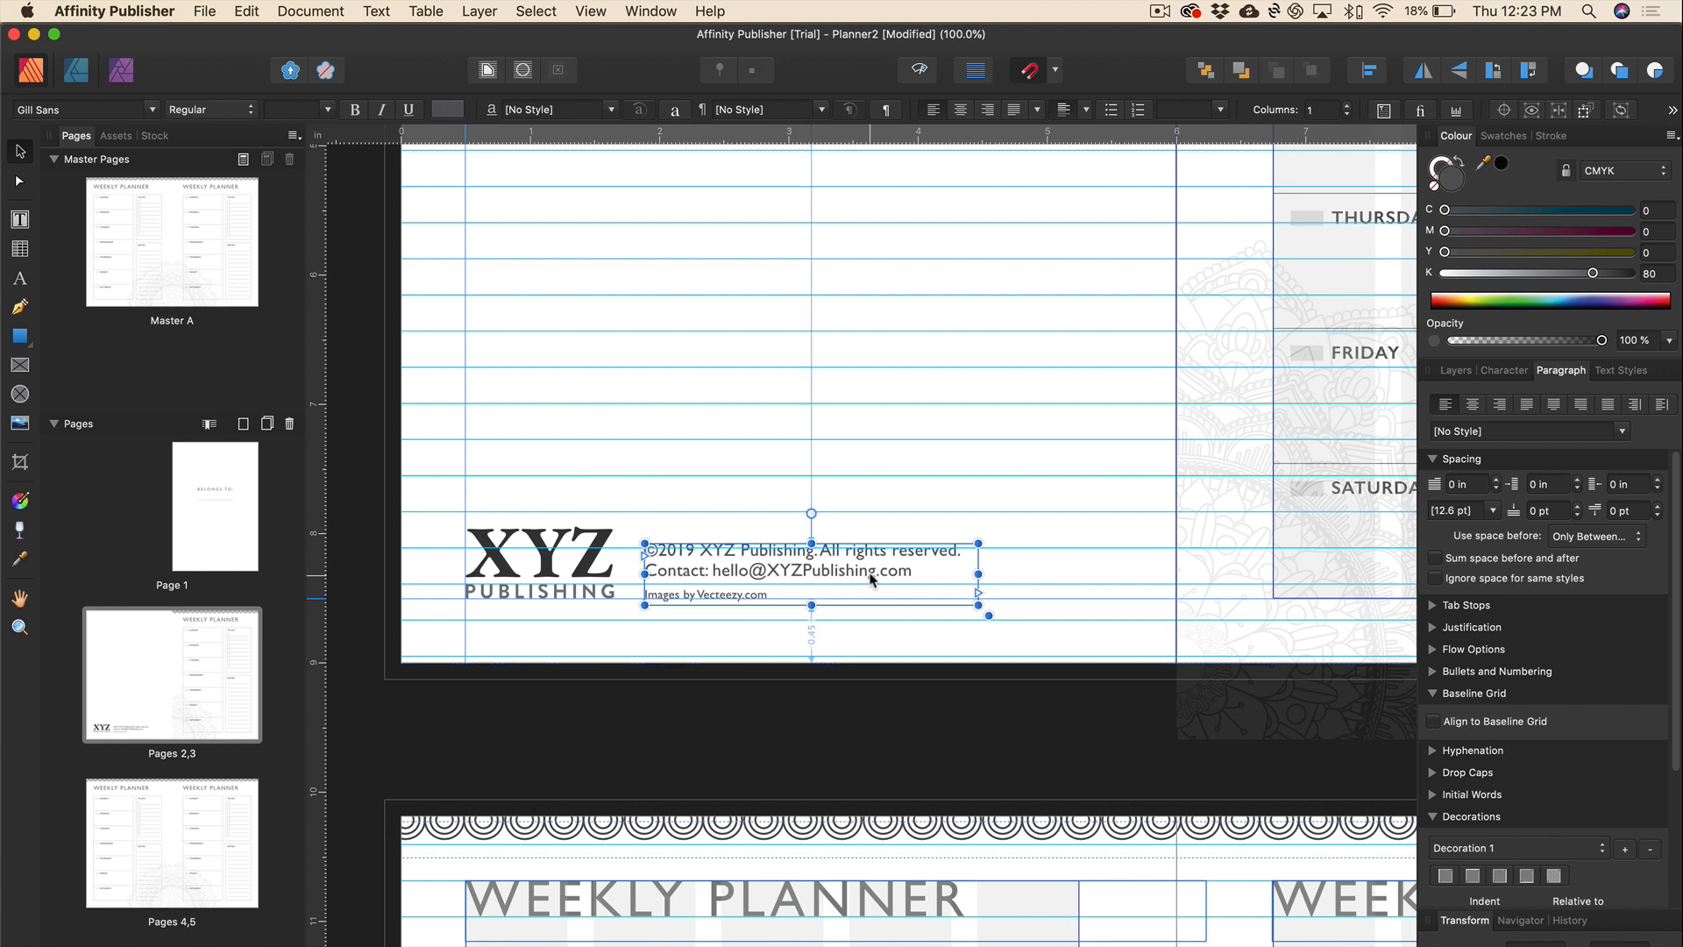
Preview page 2 without guides, deselect the frame and zoom out to whole spreads.
key("w")
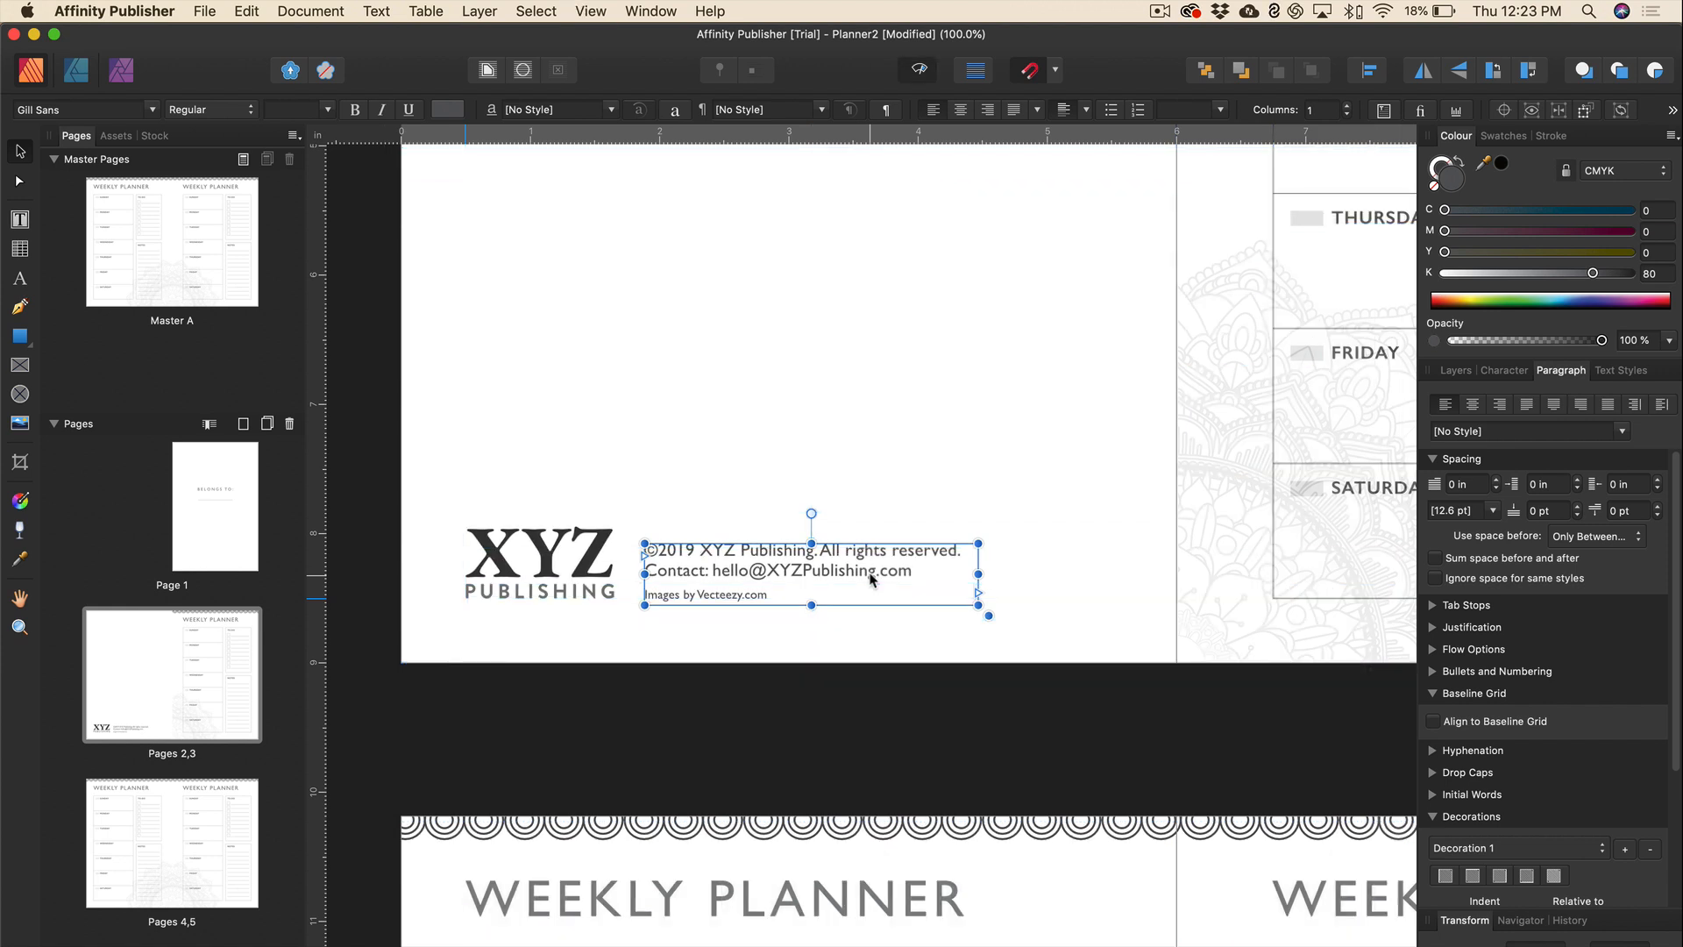
left_click(997, 426)
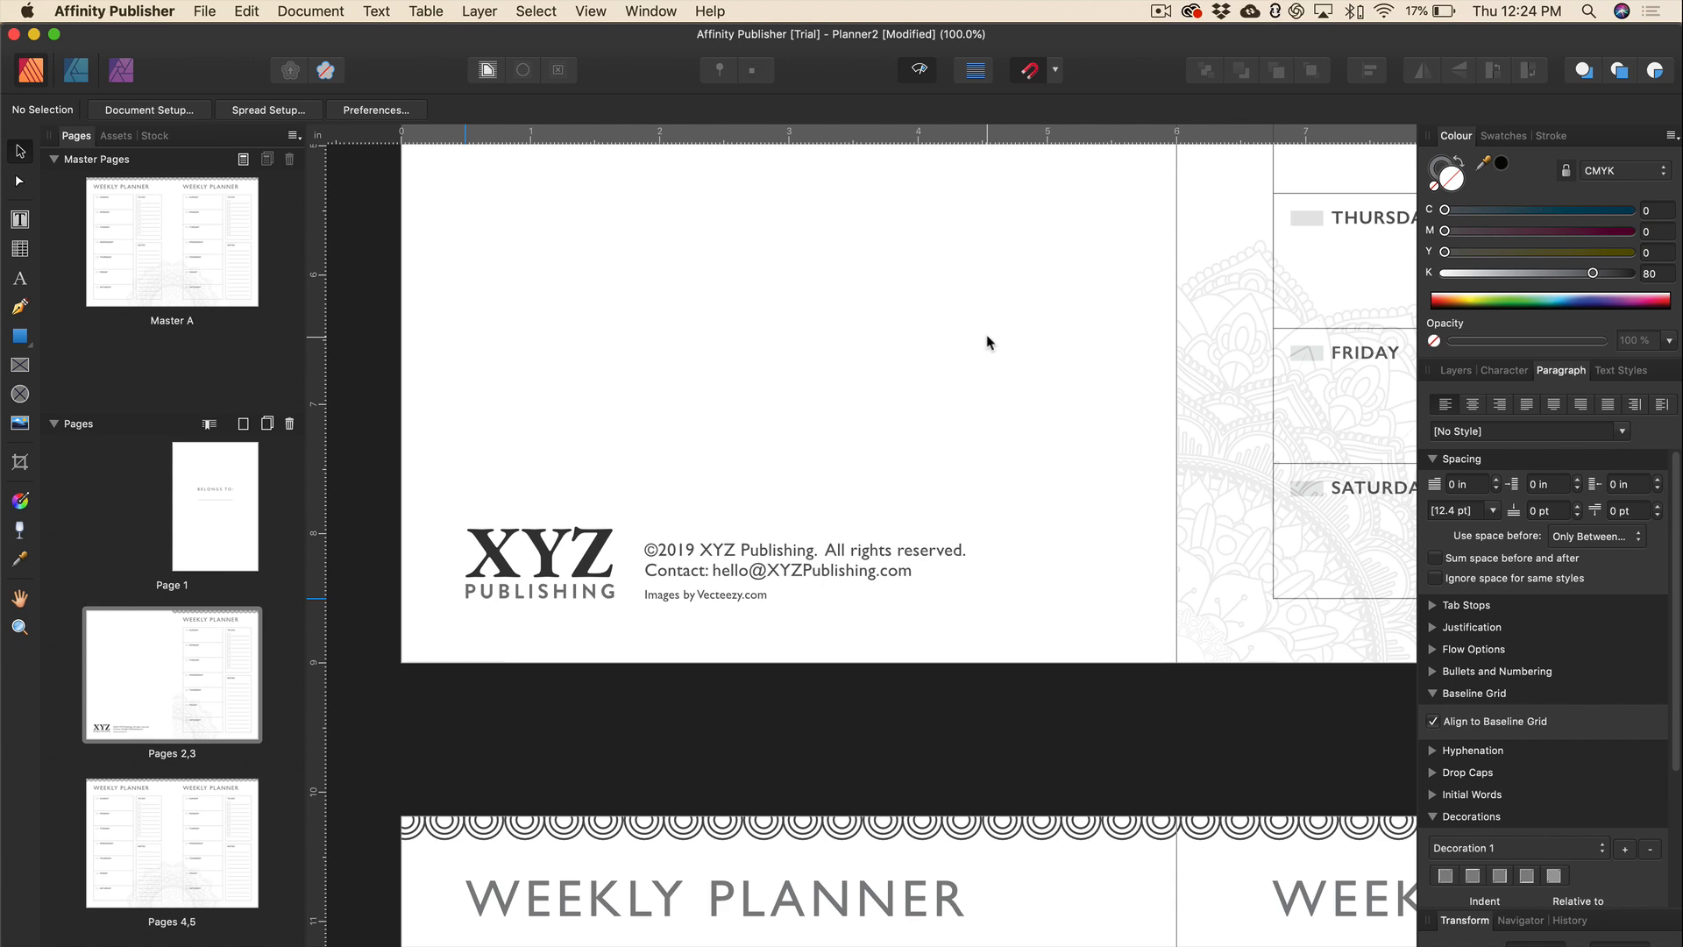
key("super+minus")
key("super+minus")
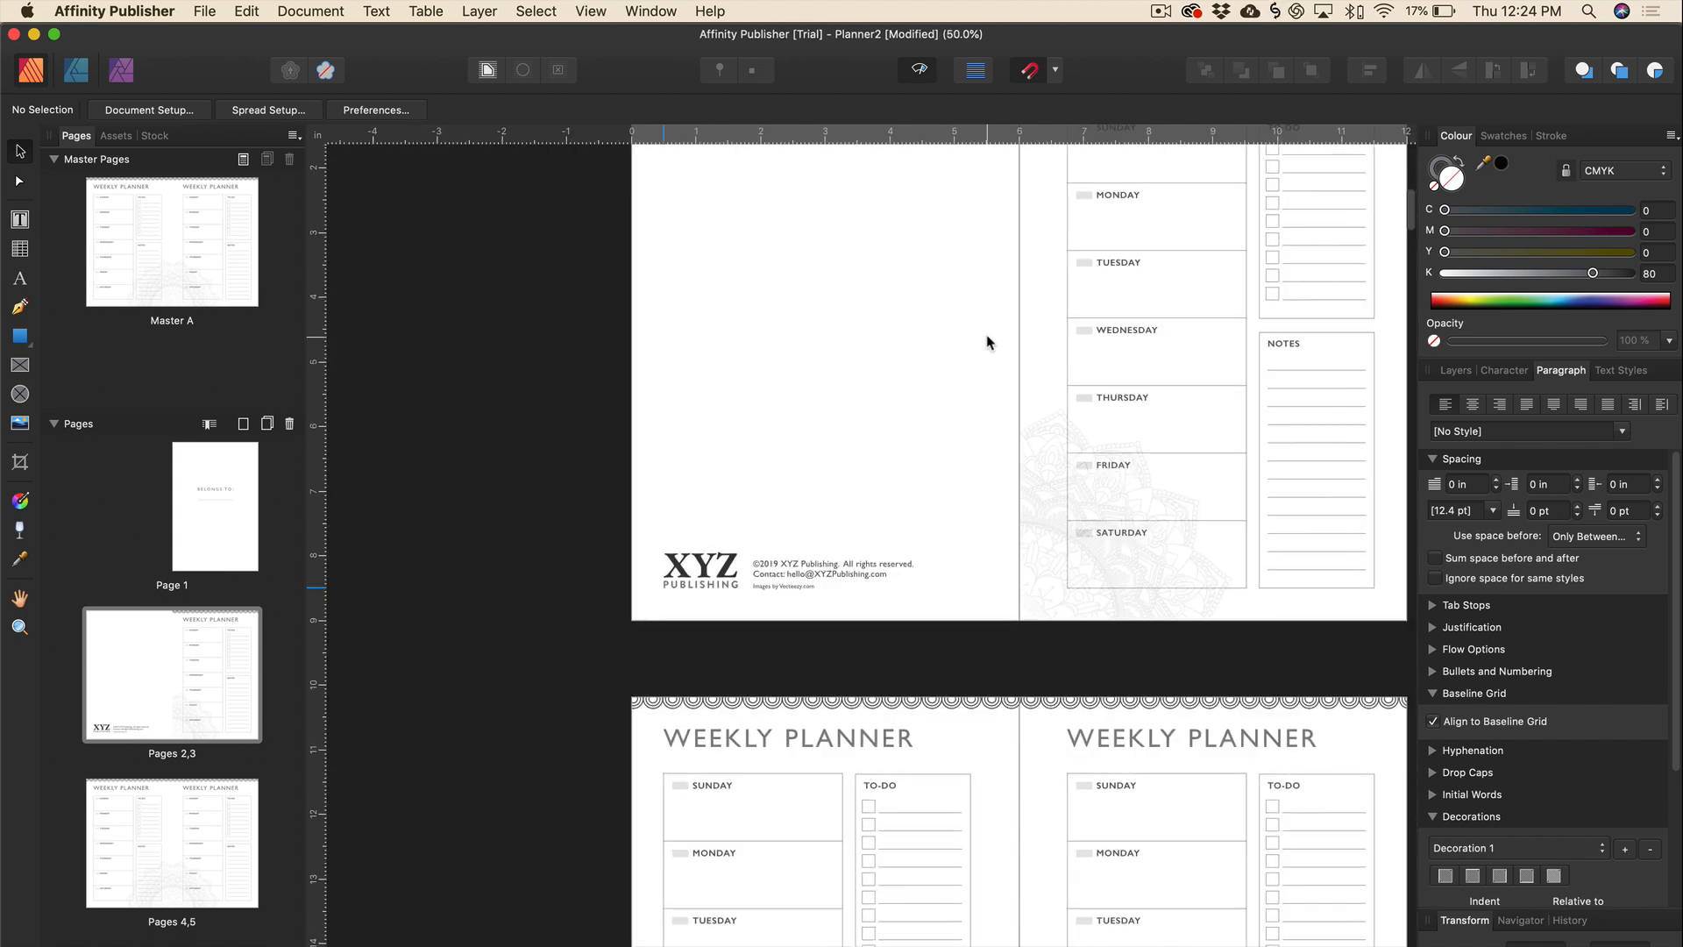
Scroll through all the planner spreads and save the document.
scroll(1119, 403, "right", 5)
scroll(1119, 403, "down", 9)
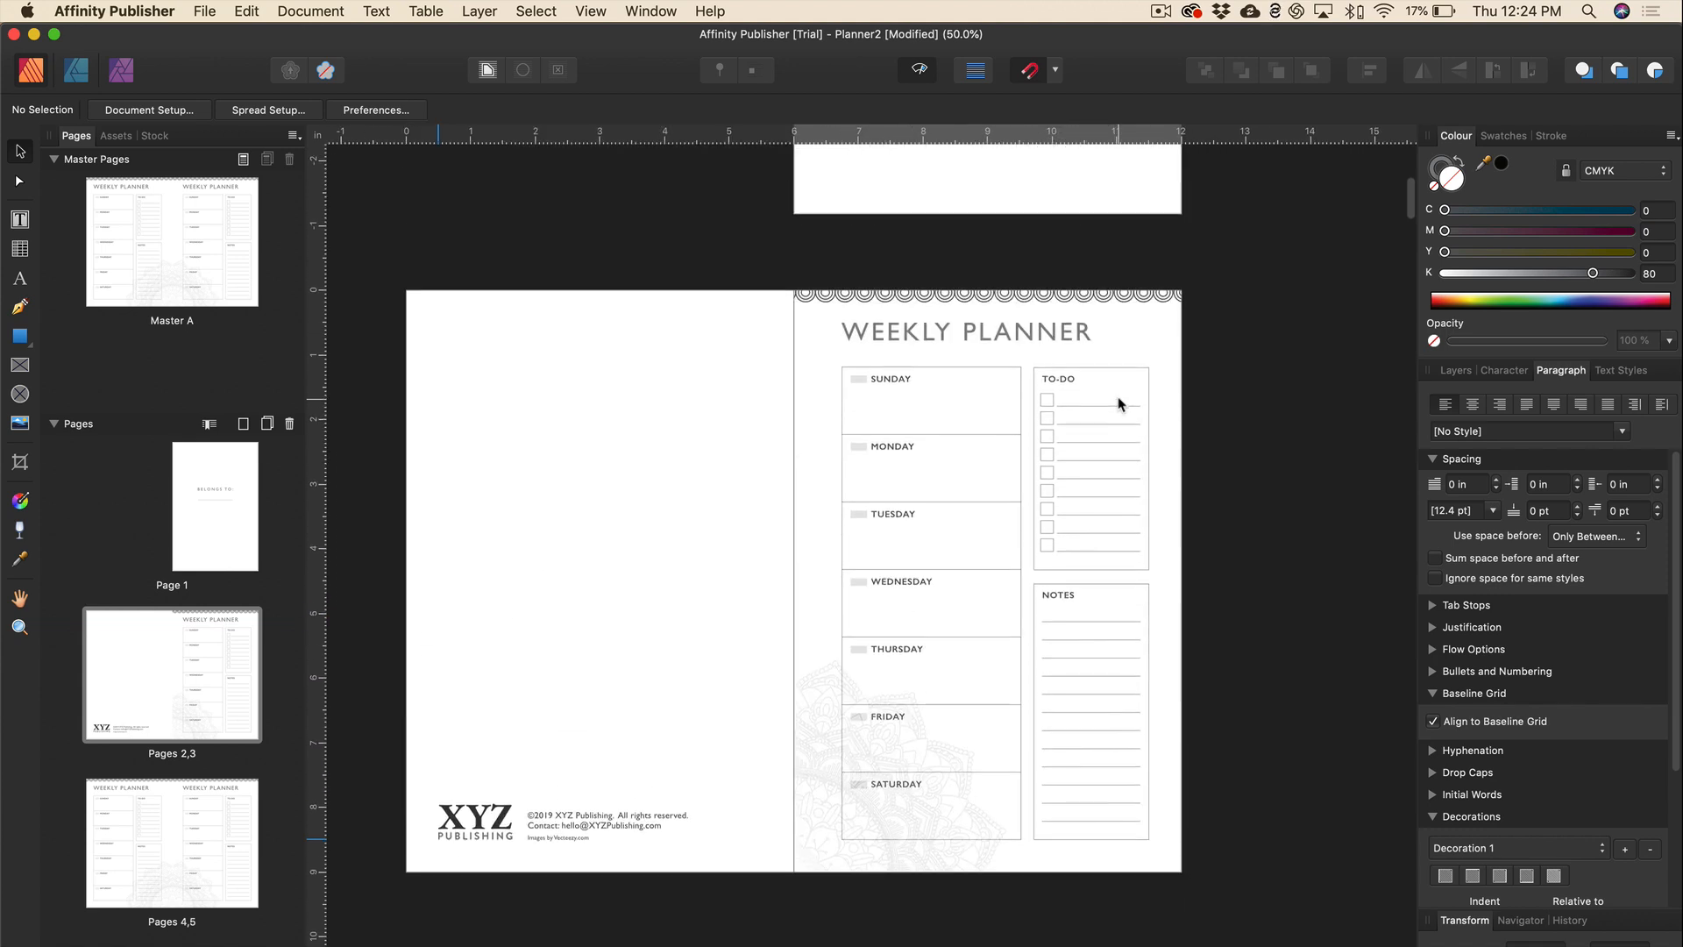
scroll(1119, 403, "down", 4)
scroll(1119, 403, "left", 2)
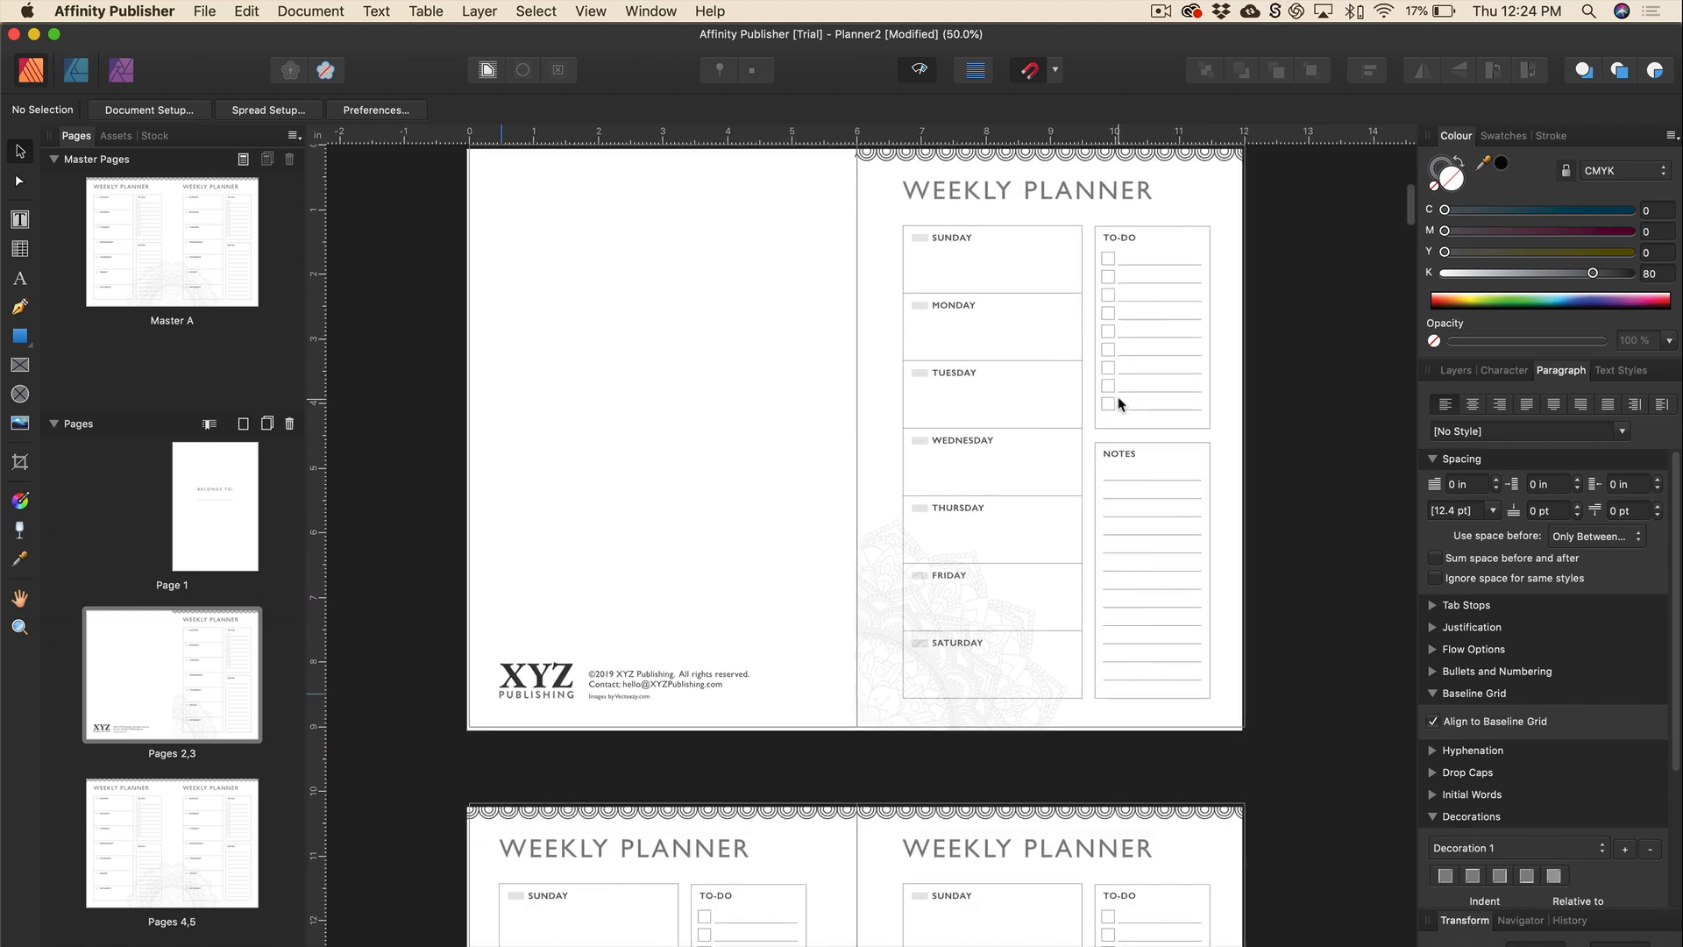
scroll(1119, 404, "up", 9)
scroll(1119, 403, "right", 2)
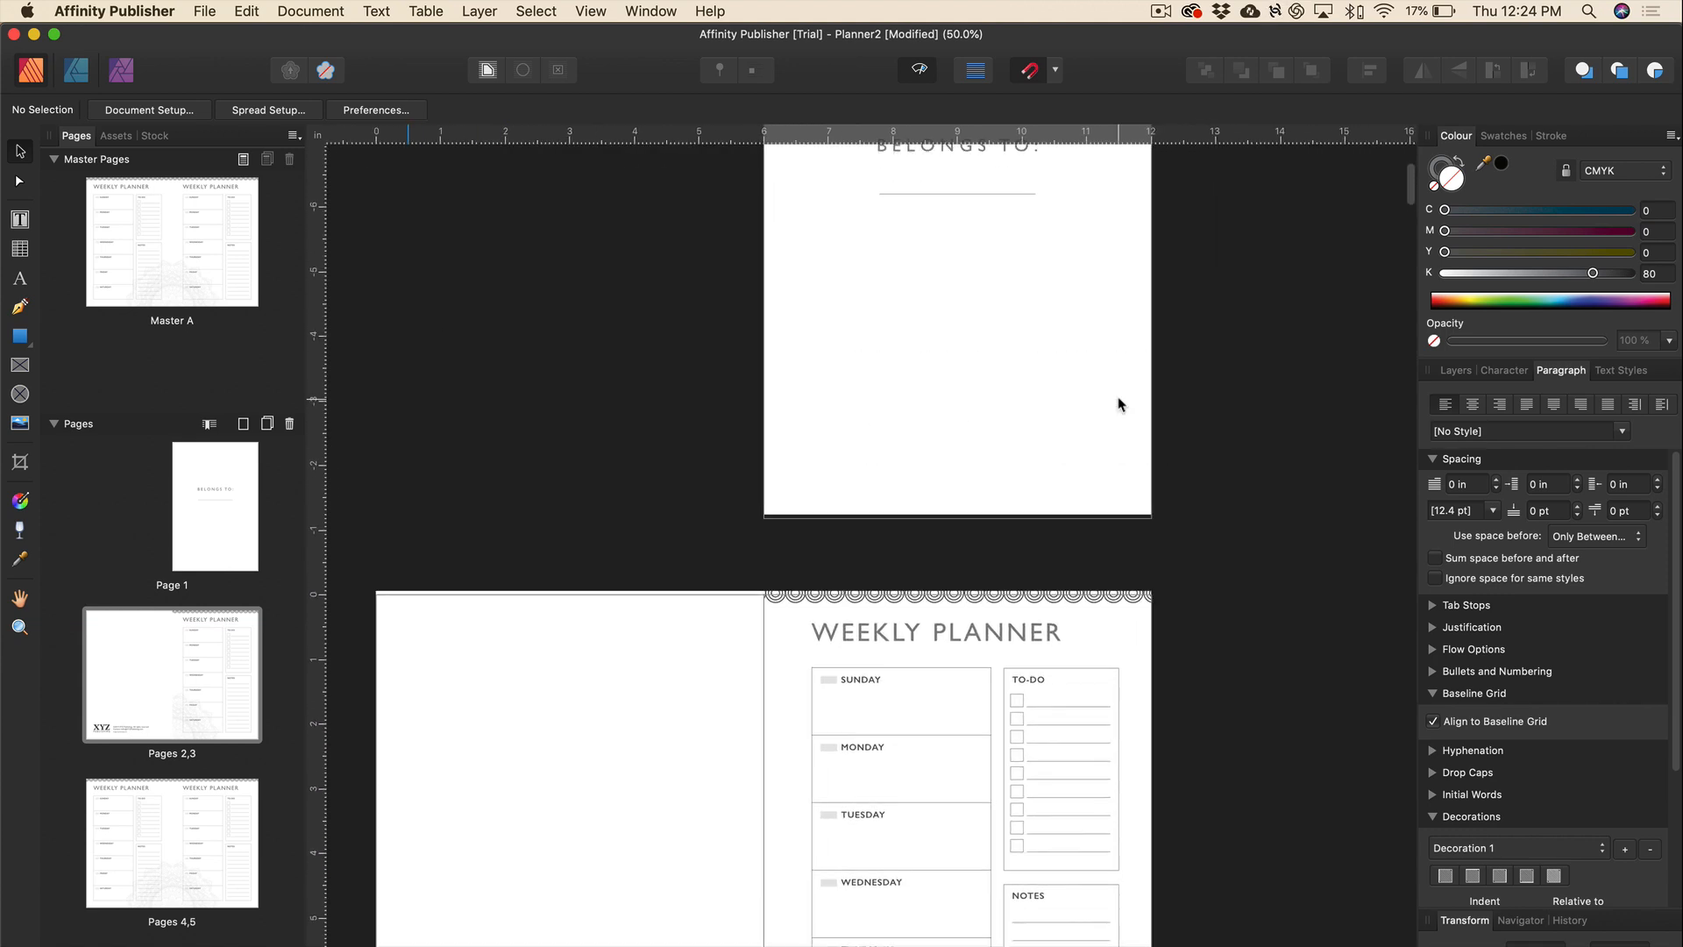
scroll(1118, 403, "down", 3)
scroll(1119, 403, "down", 20)
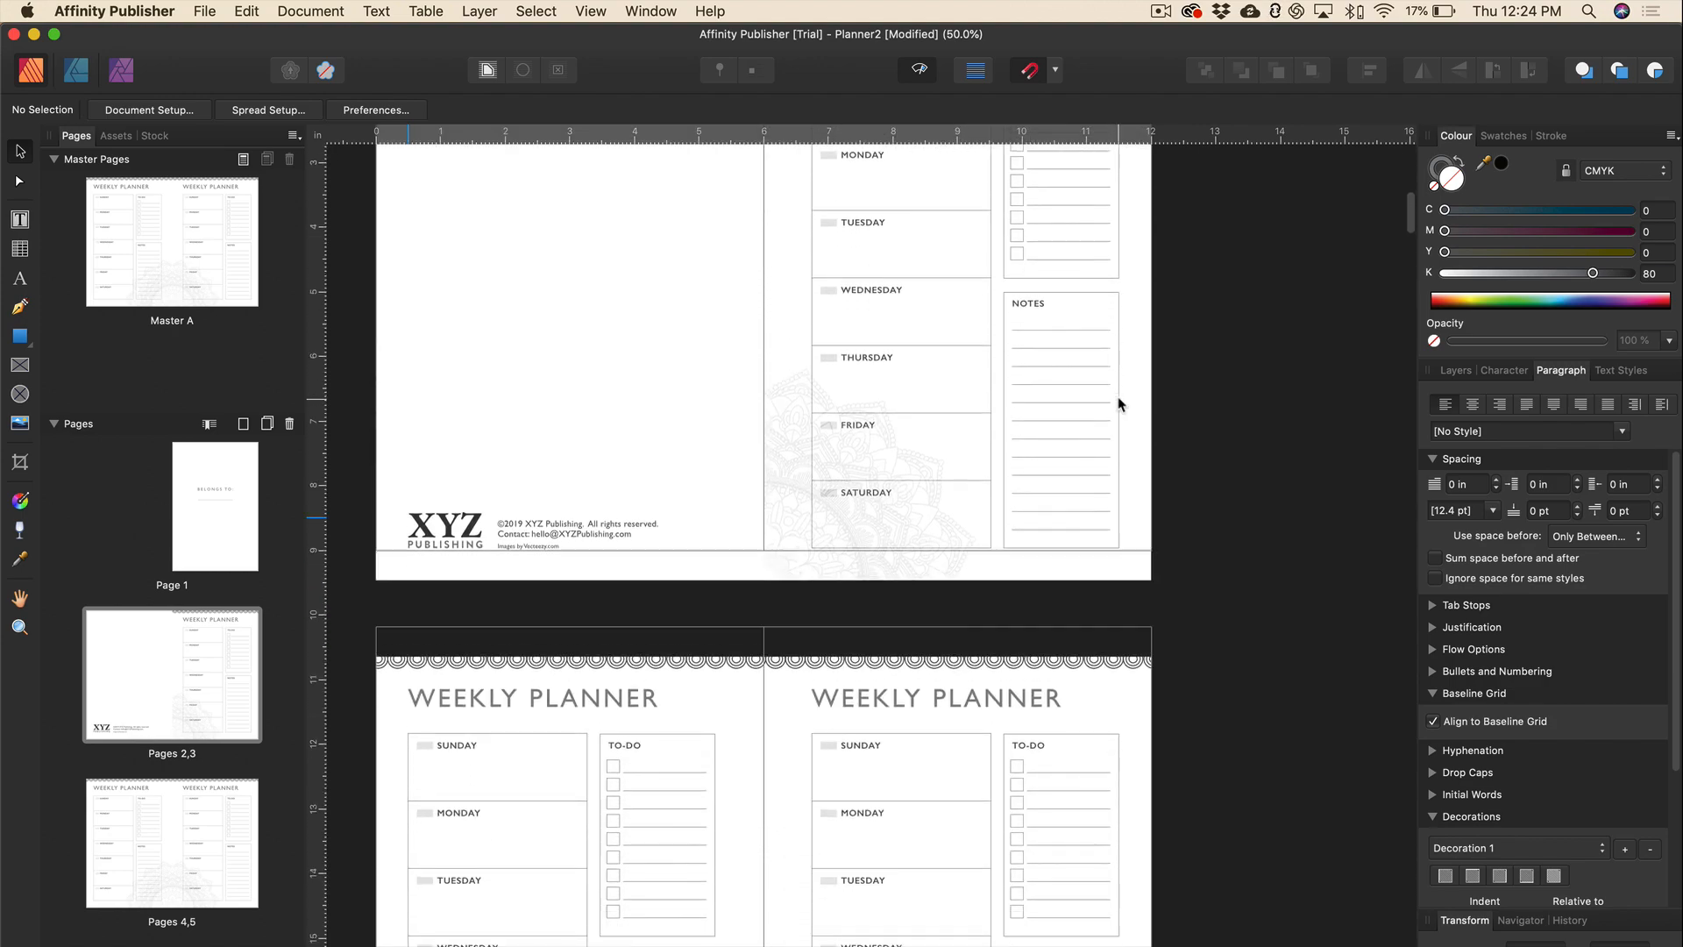
scroll(1119, 404, "left", 2)
scroll(1118, 403, "down", 20)
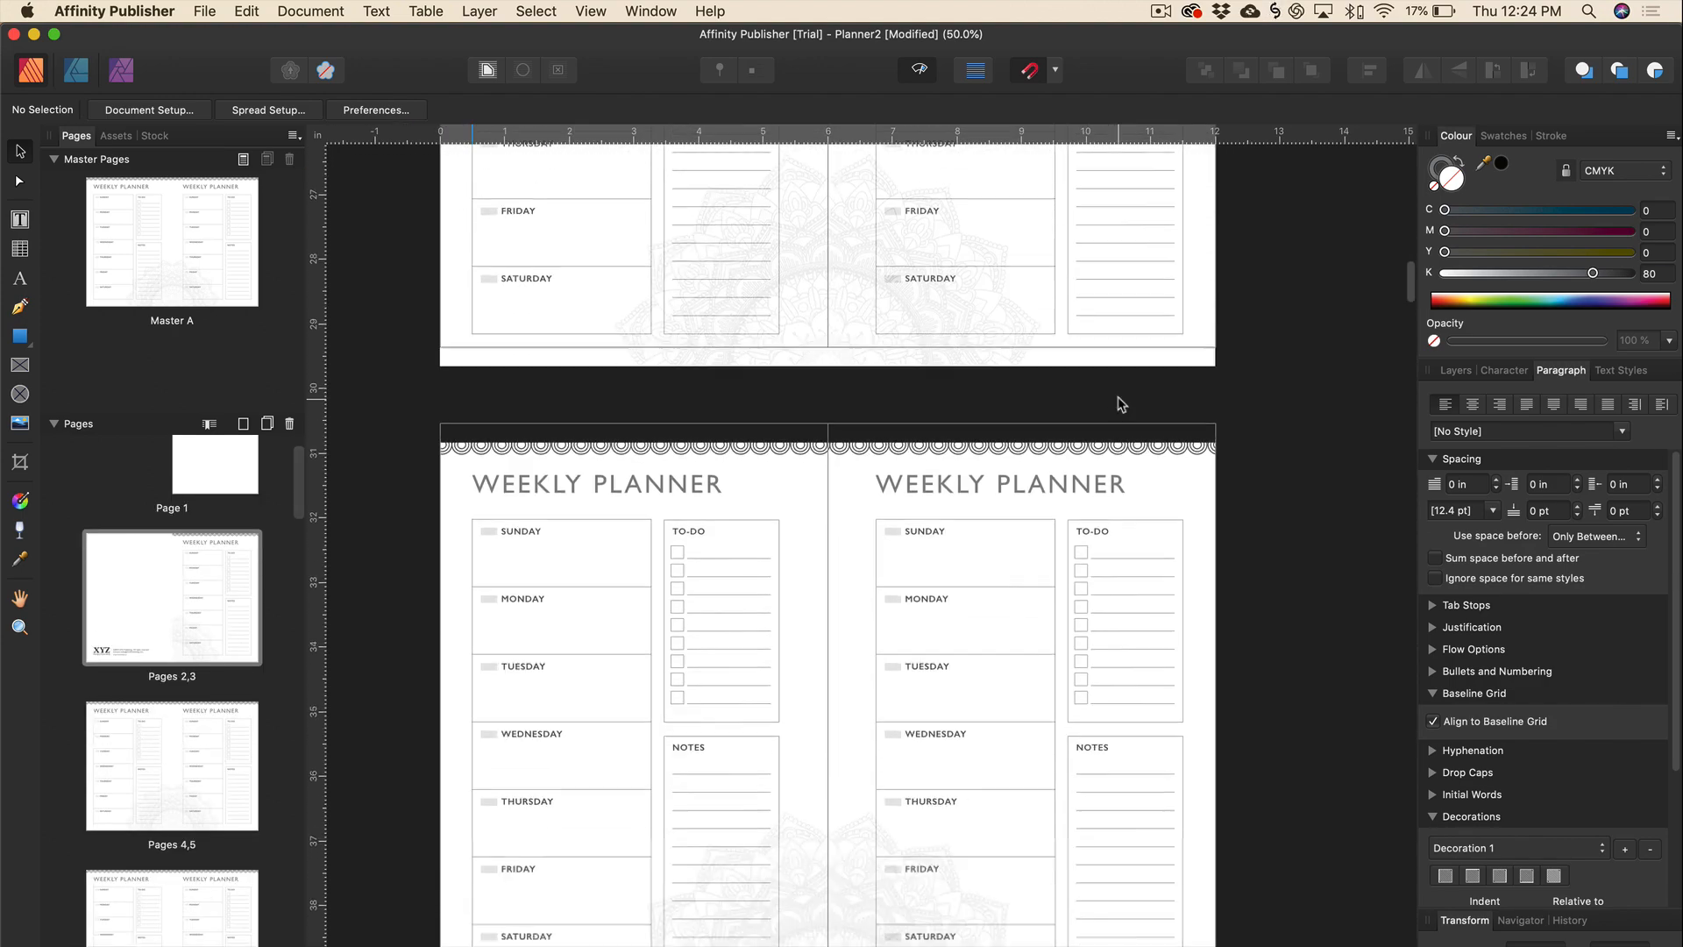
scroll(1119, 403, "down", 20)
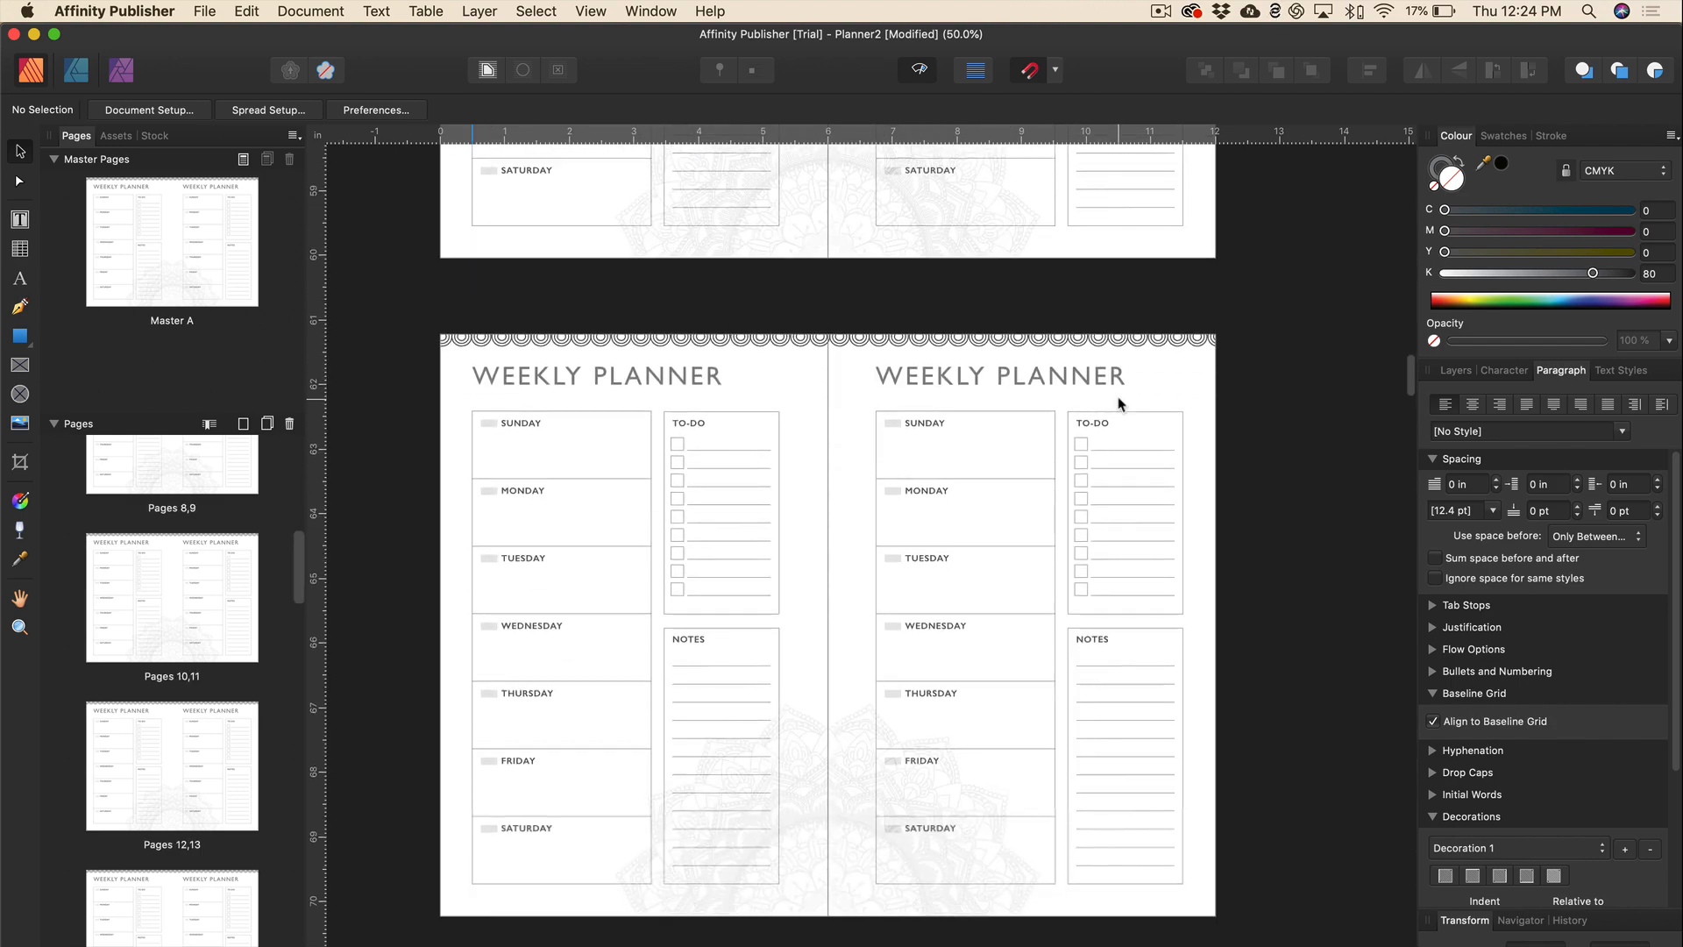
scroll(1119, 403, "up", 20)
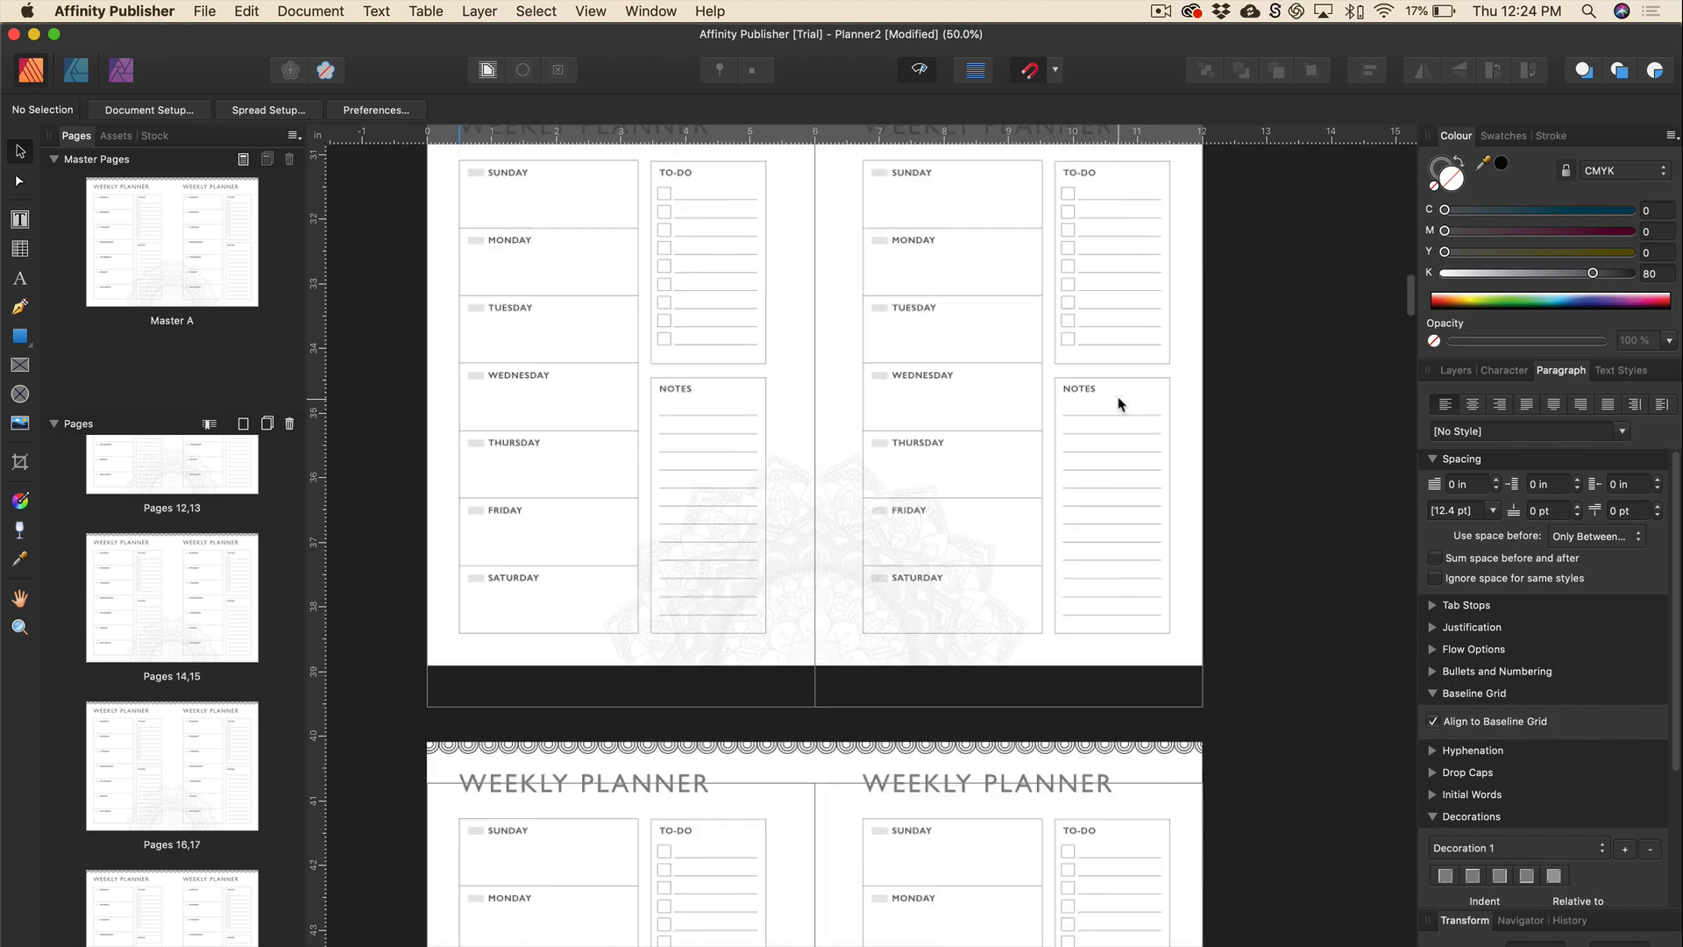
scroll(1118, 404, "down", 7)
scroll(1118, 403, "right", 3)
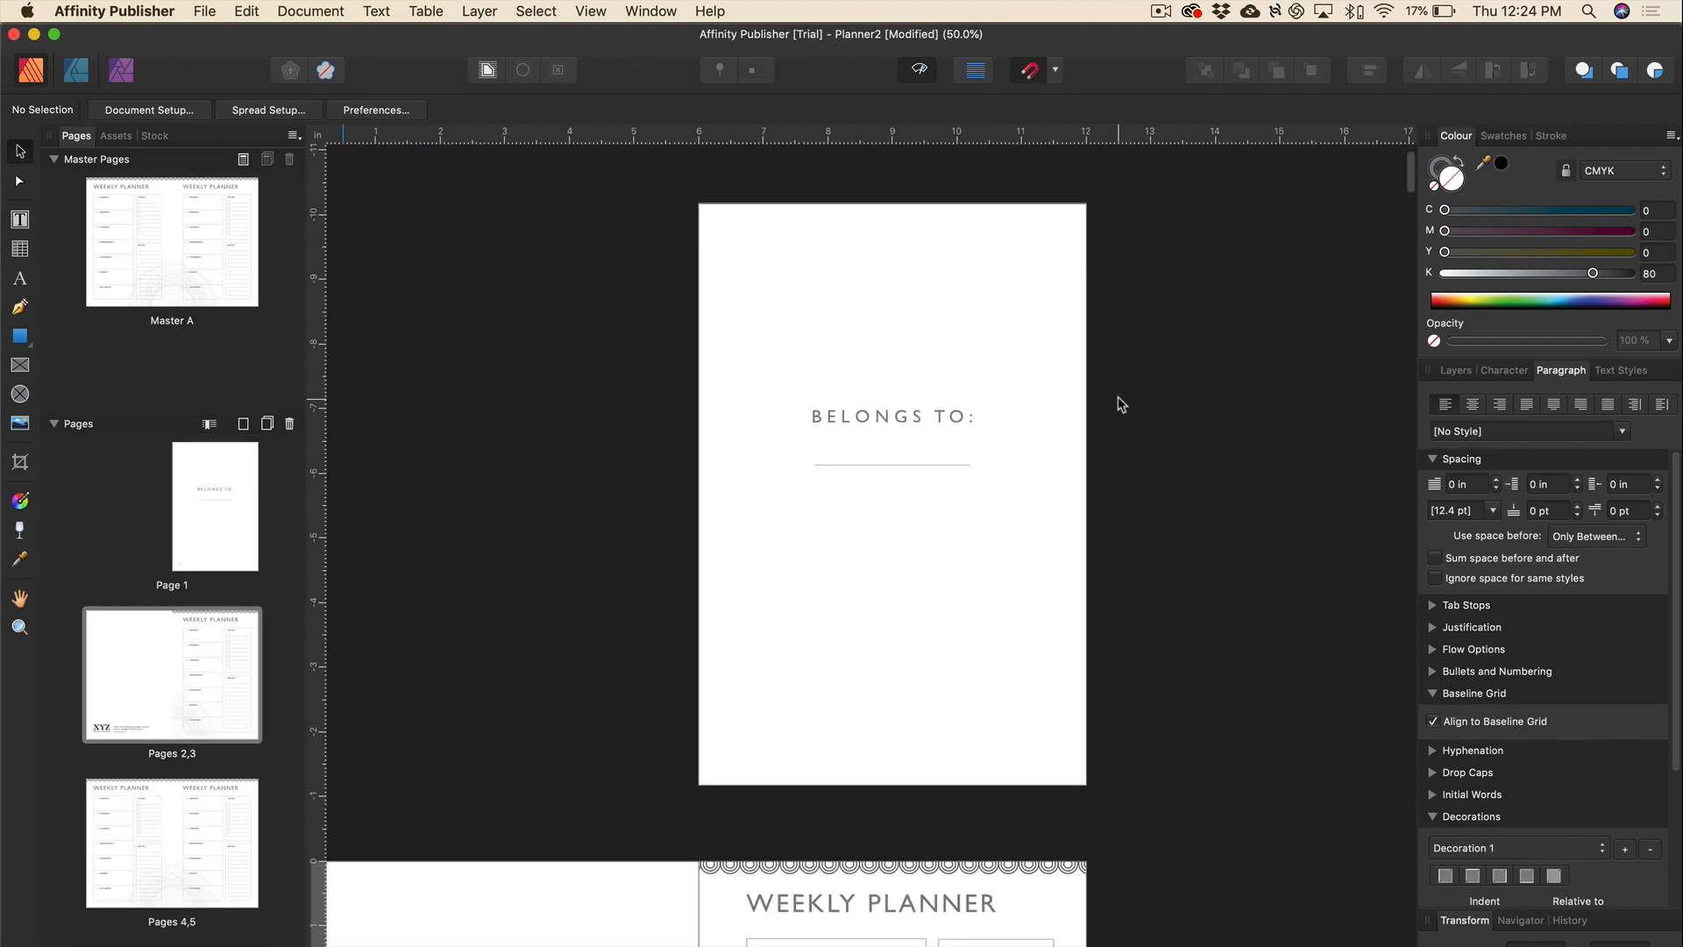
key("super+s")
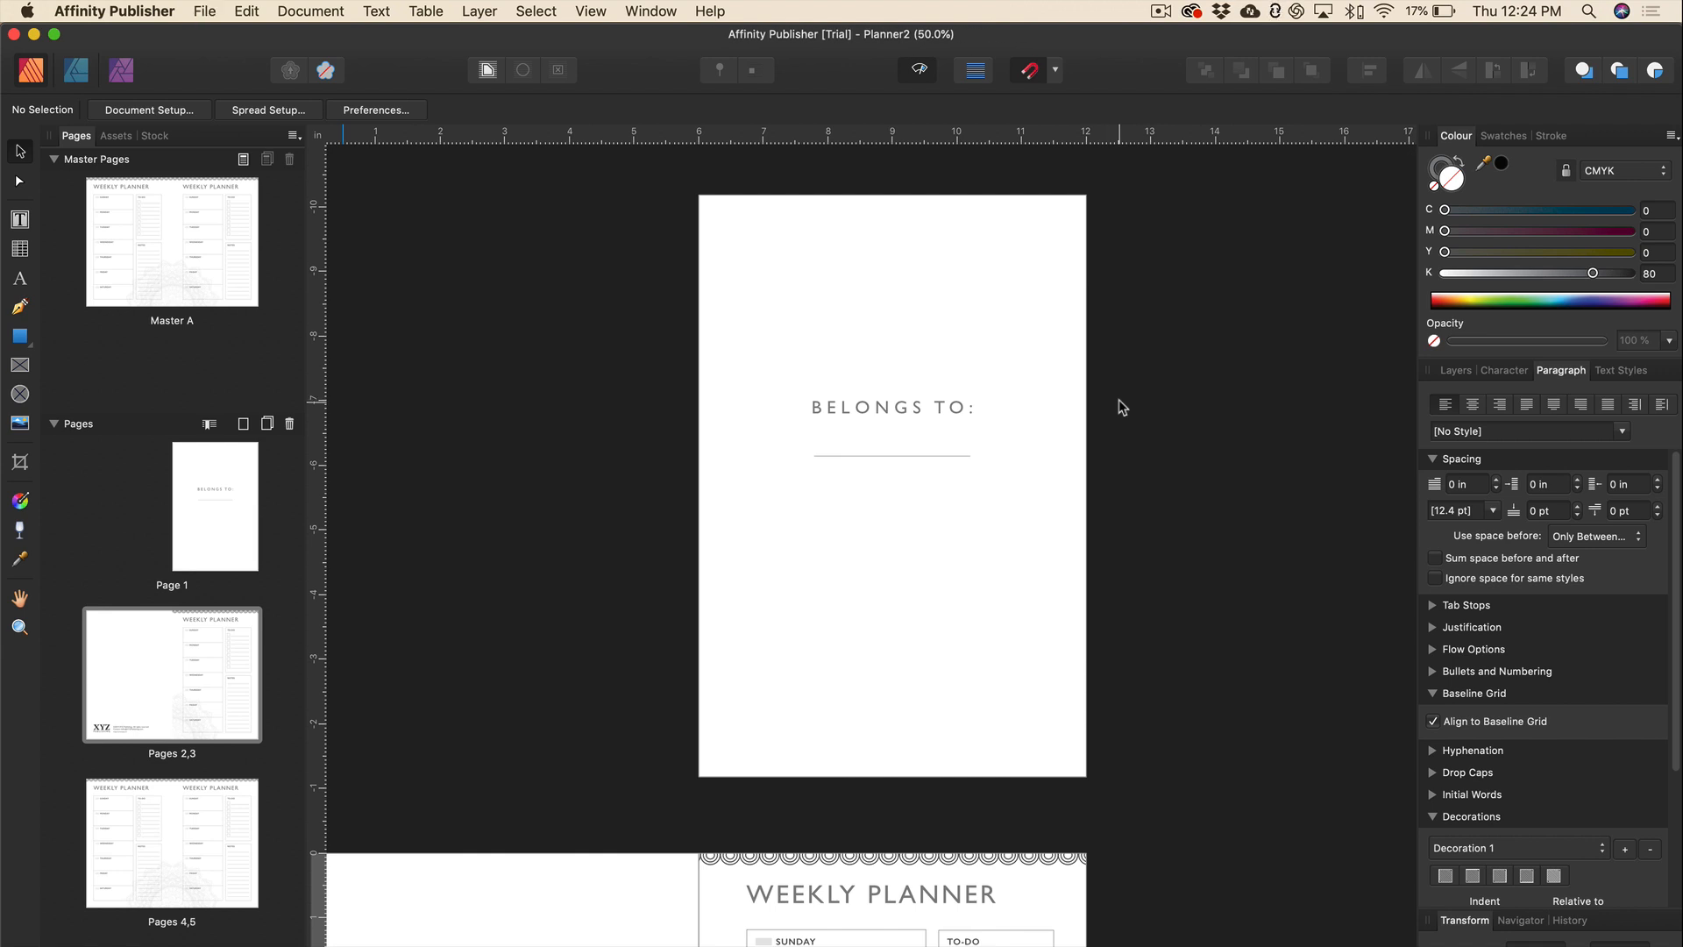
Start a PDF export with 300 DPI raster resolution and the PDF (for print) preset.
left_click(207, 11)
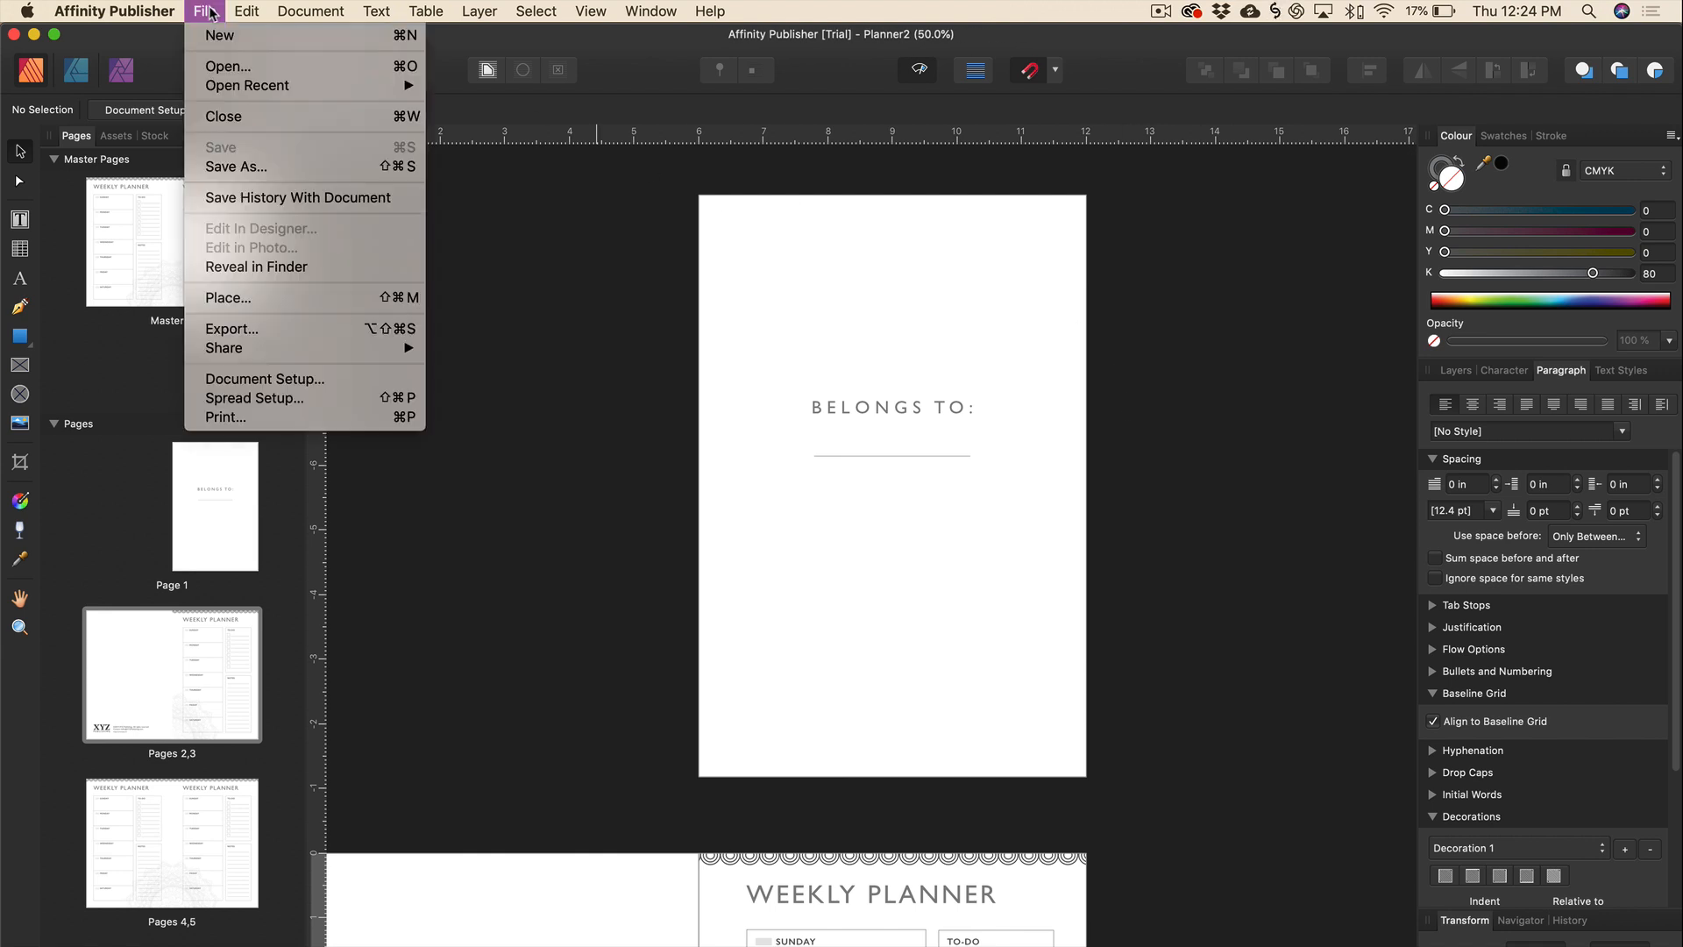
mouse_move(213, 344)
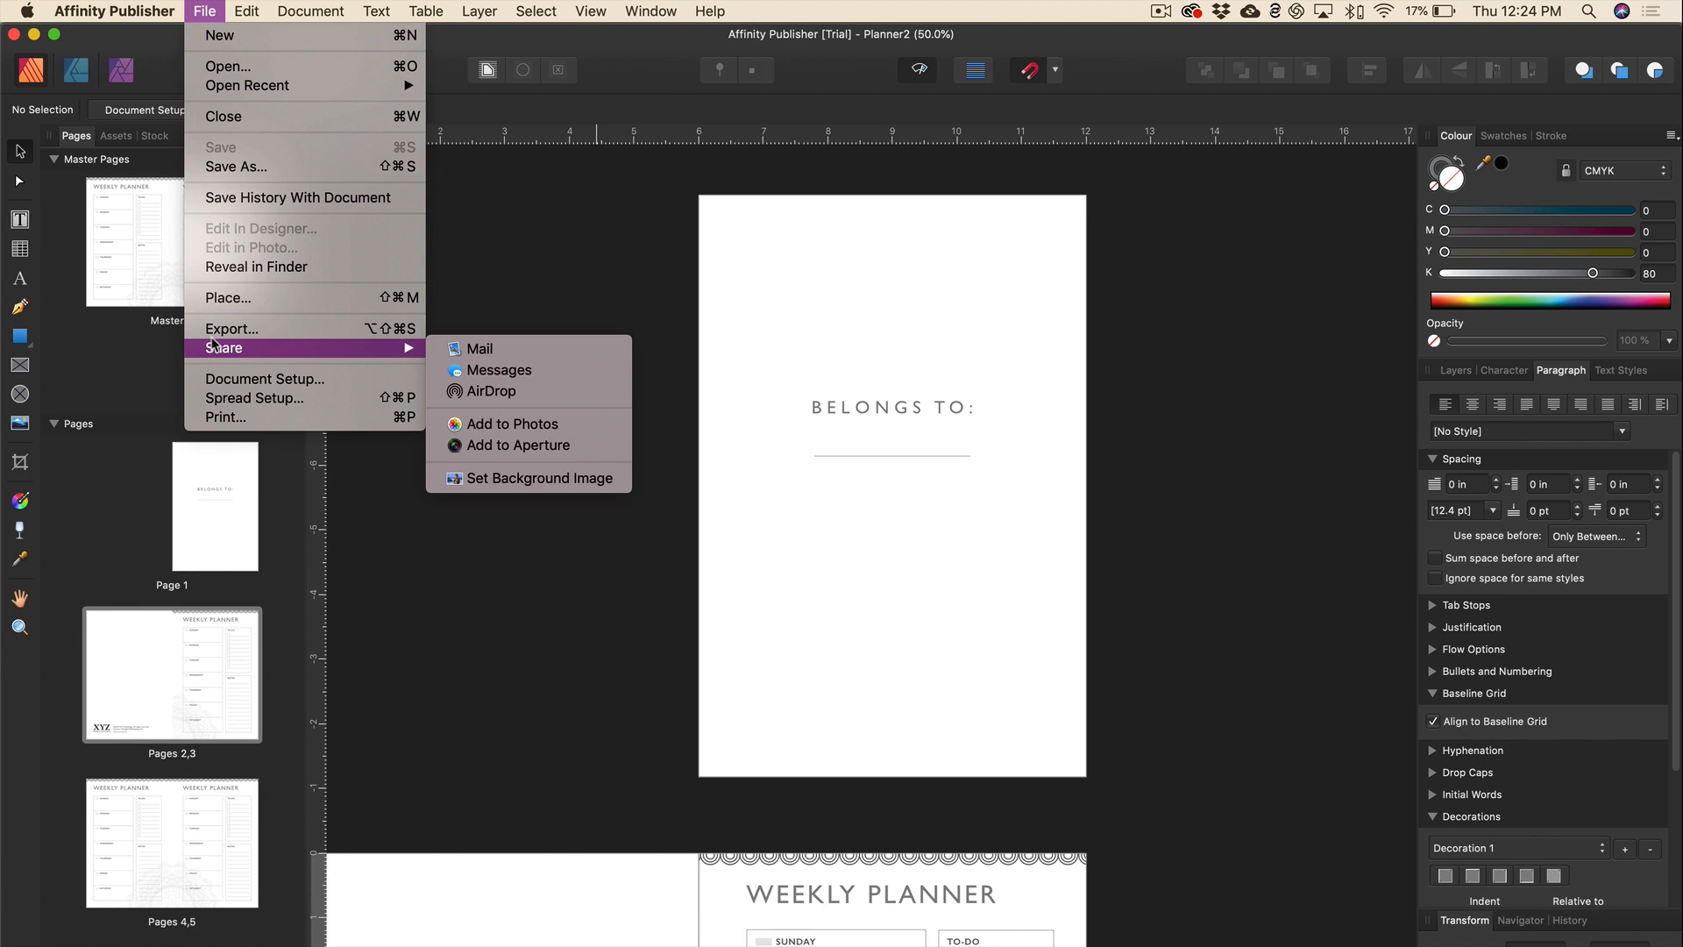
left_click(267, 329)
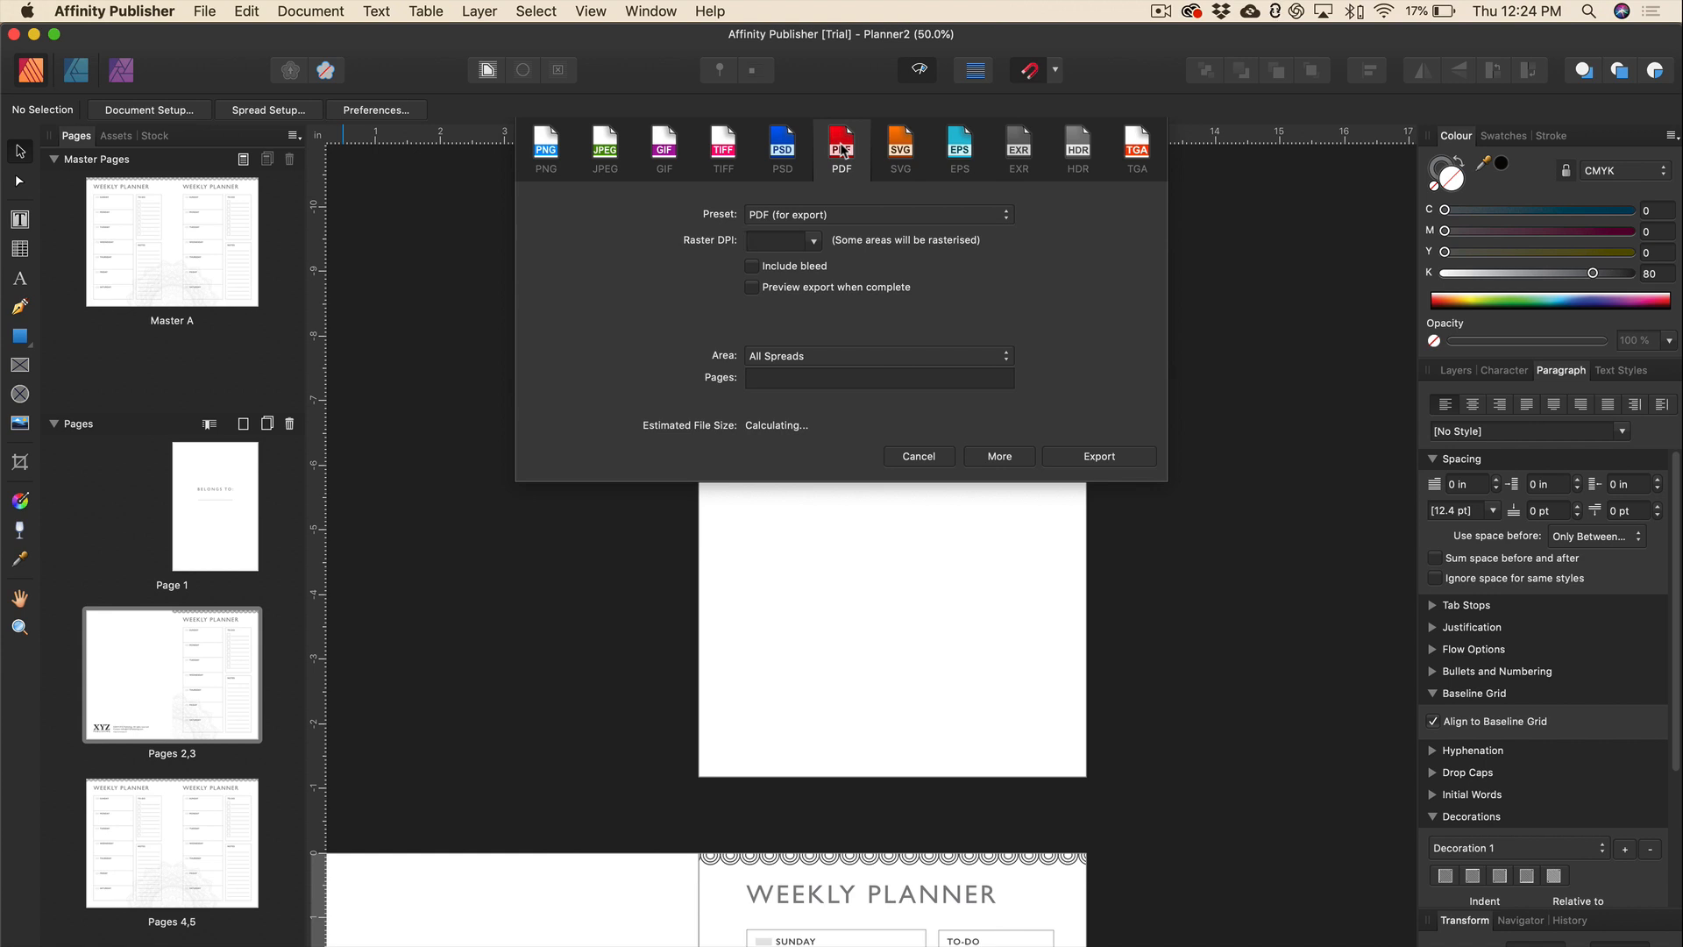
left_click(814, 242)
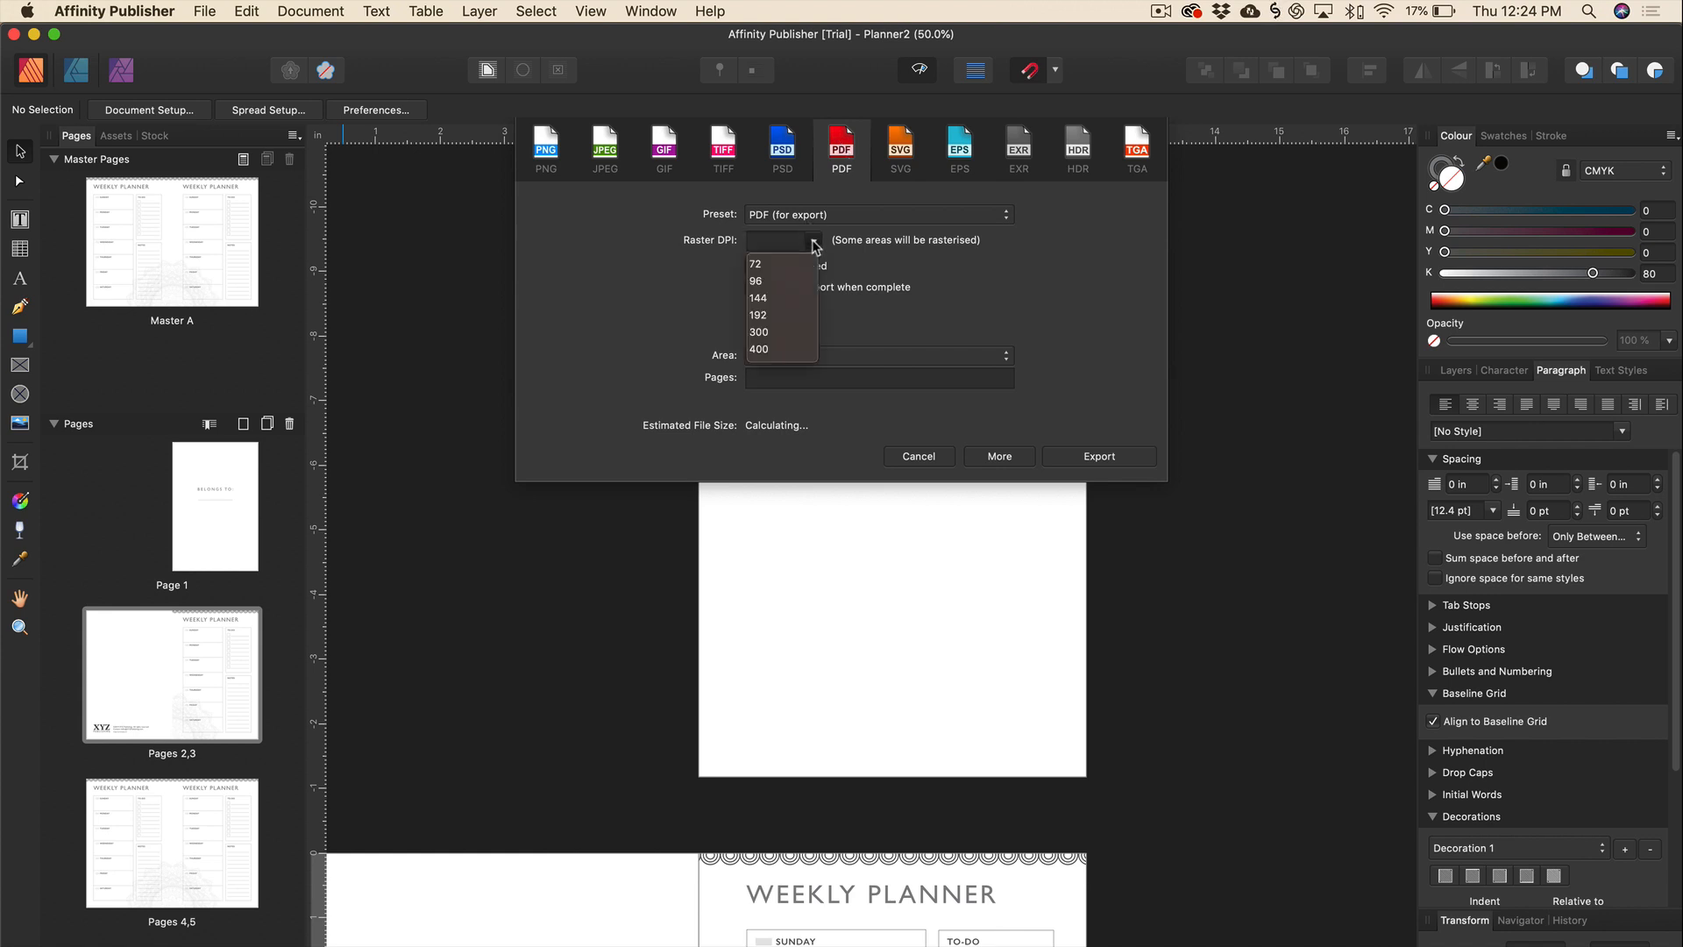
left_click(761, 332)
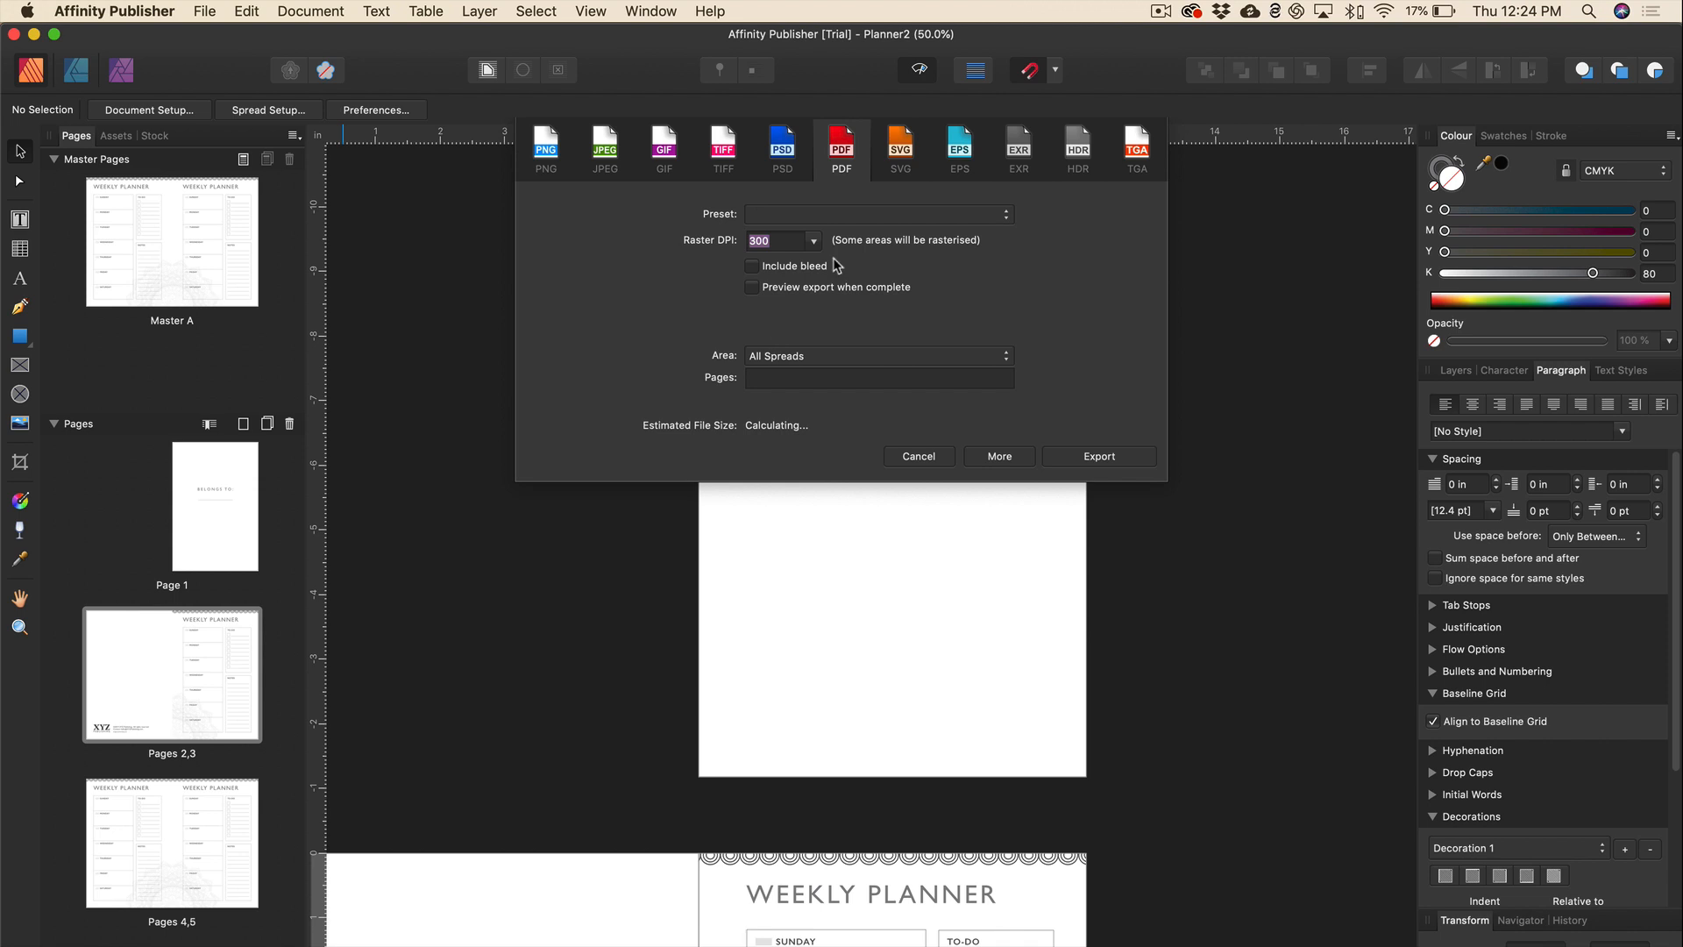
left_click(1008, 217)
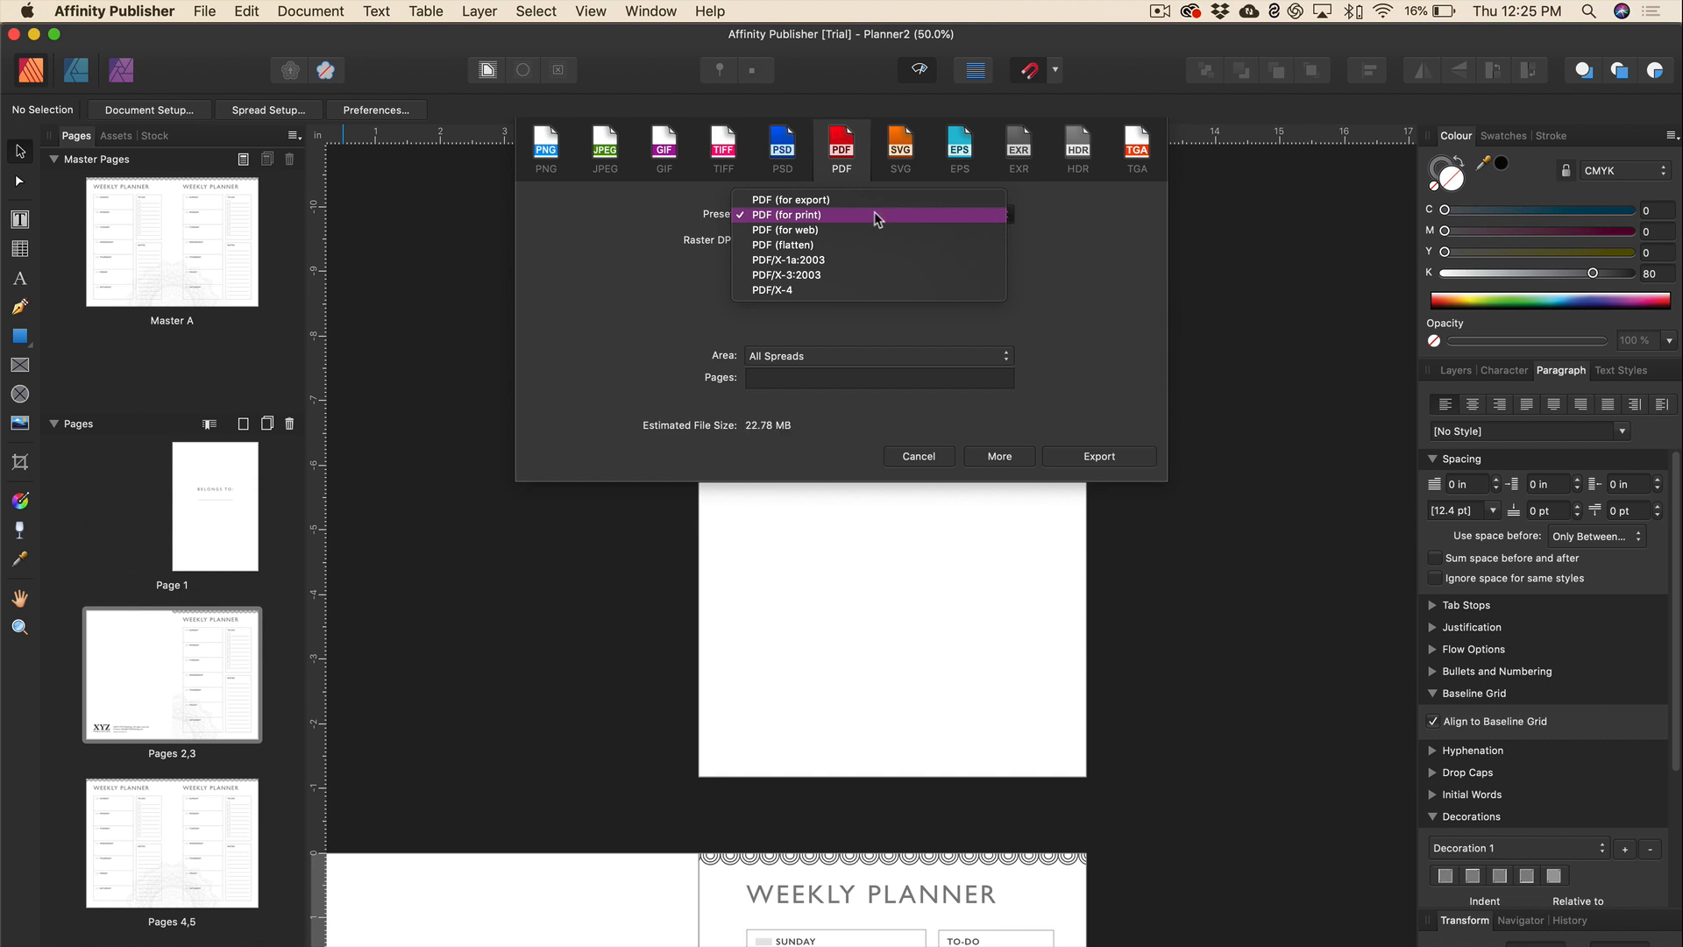
left_click(821, 216)
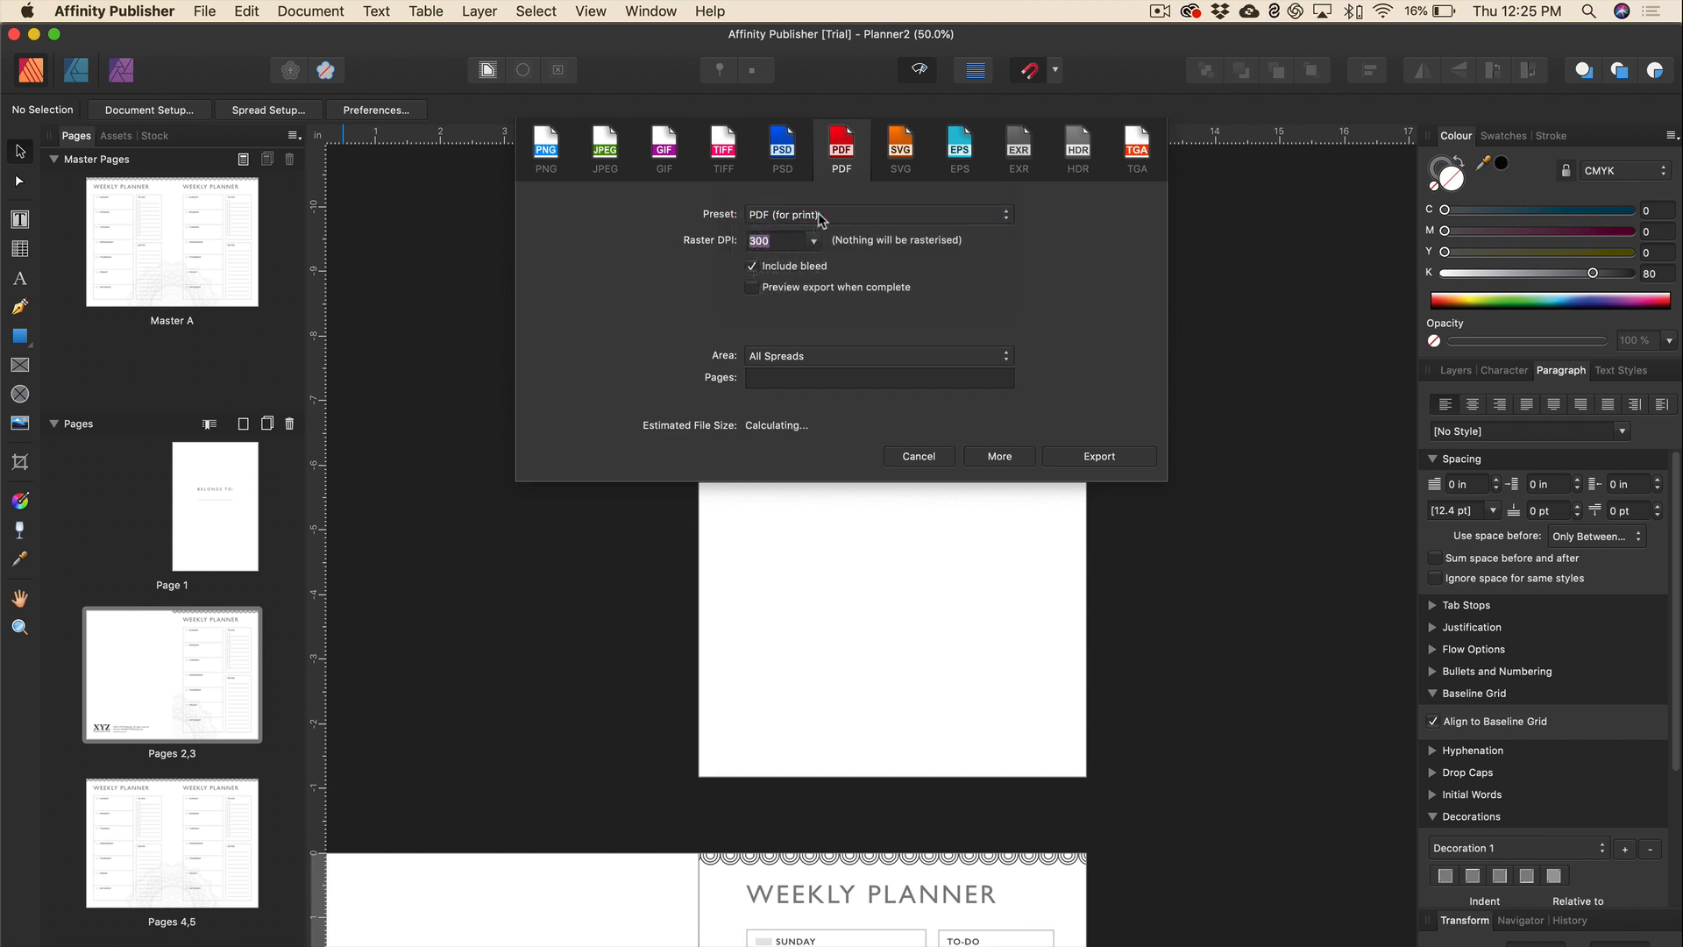
Turn off Include bleed, export All Pages, and confirm the export.
left_click(751, 270)
left_click(750, 267)
left_click(752, 269)
left_click(1008, 358)
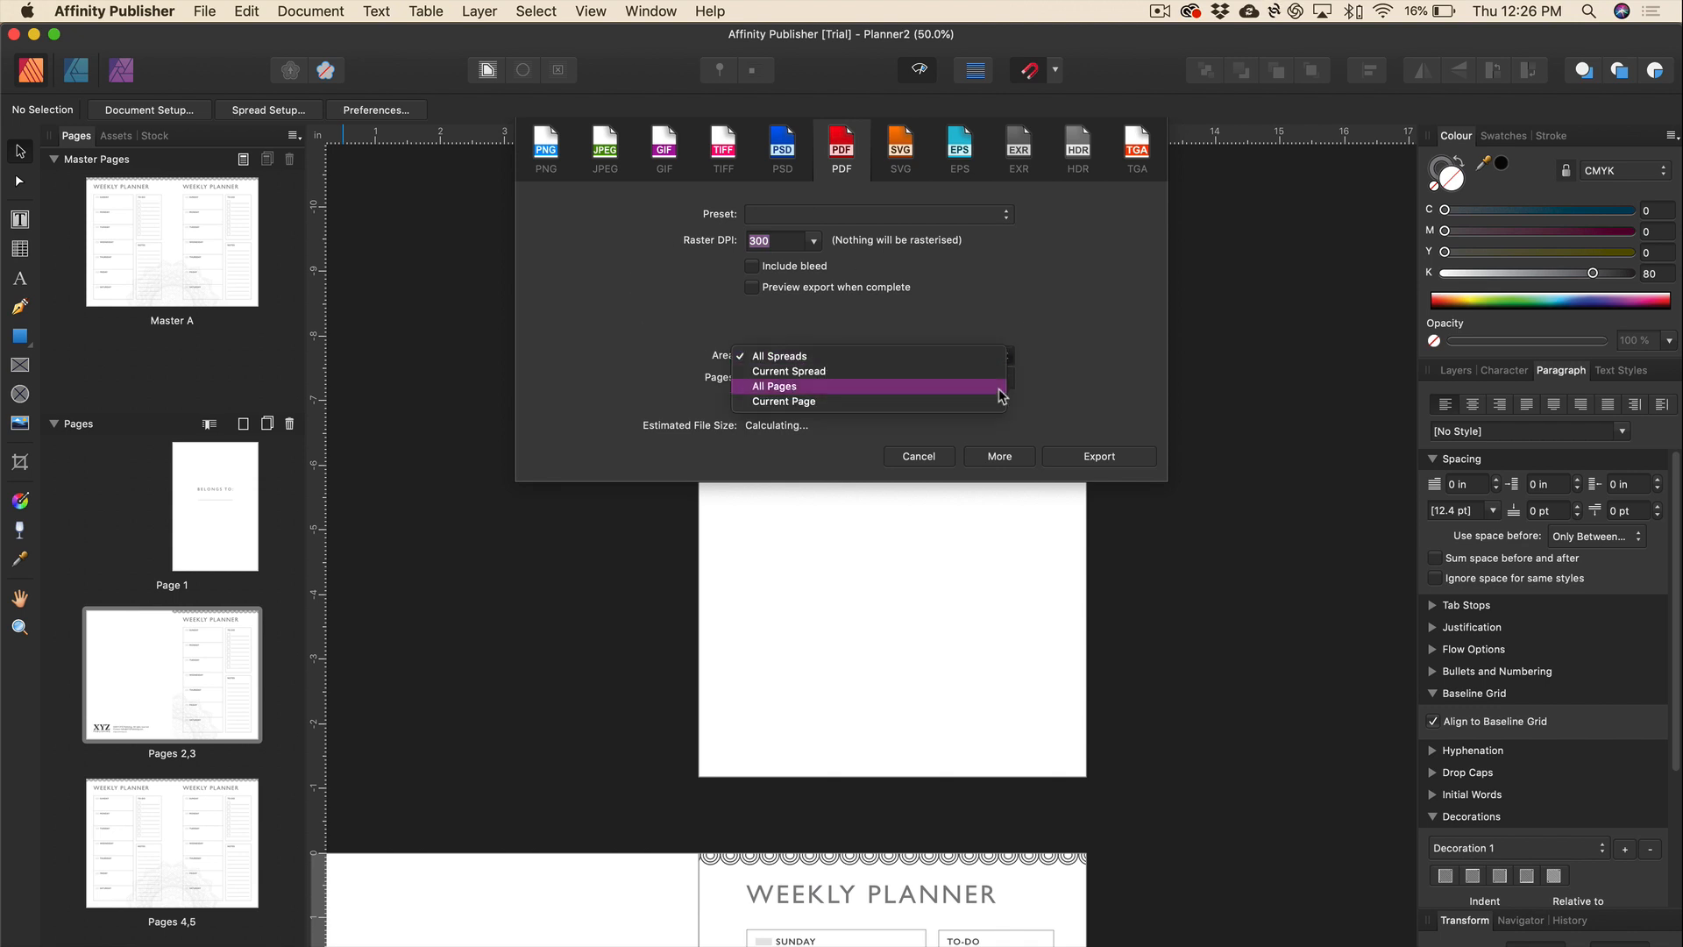
left_click(1000, 395)
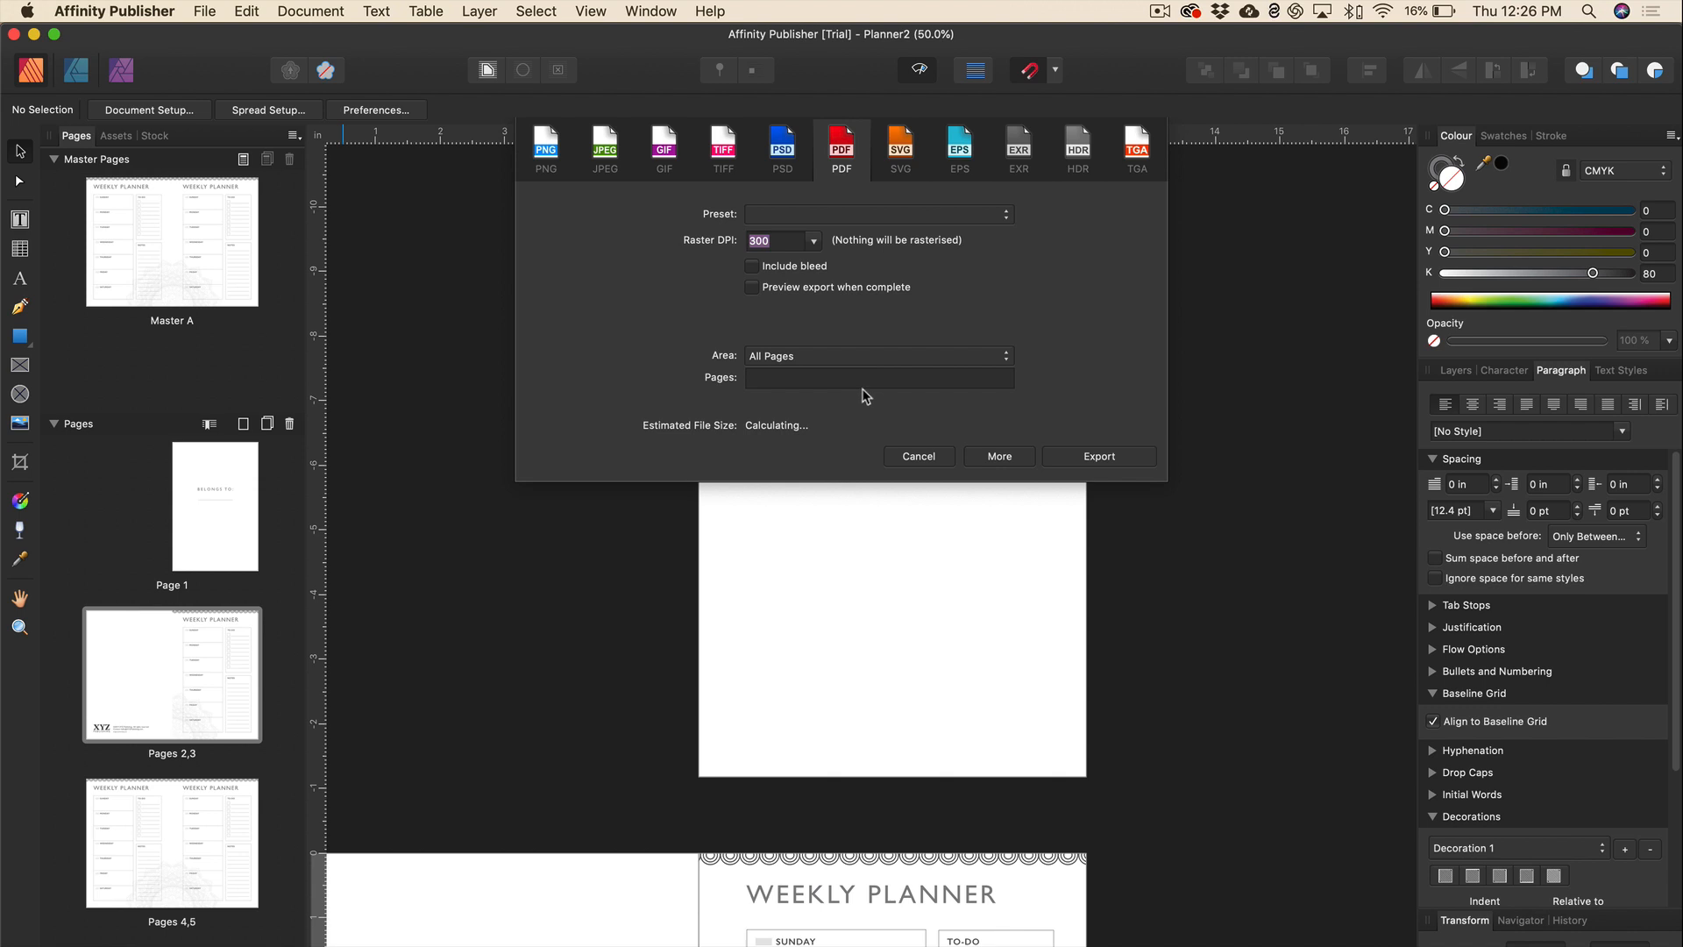
left_click(1107, 456)
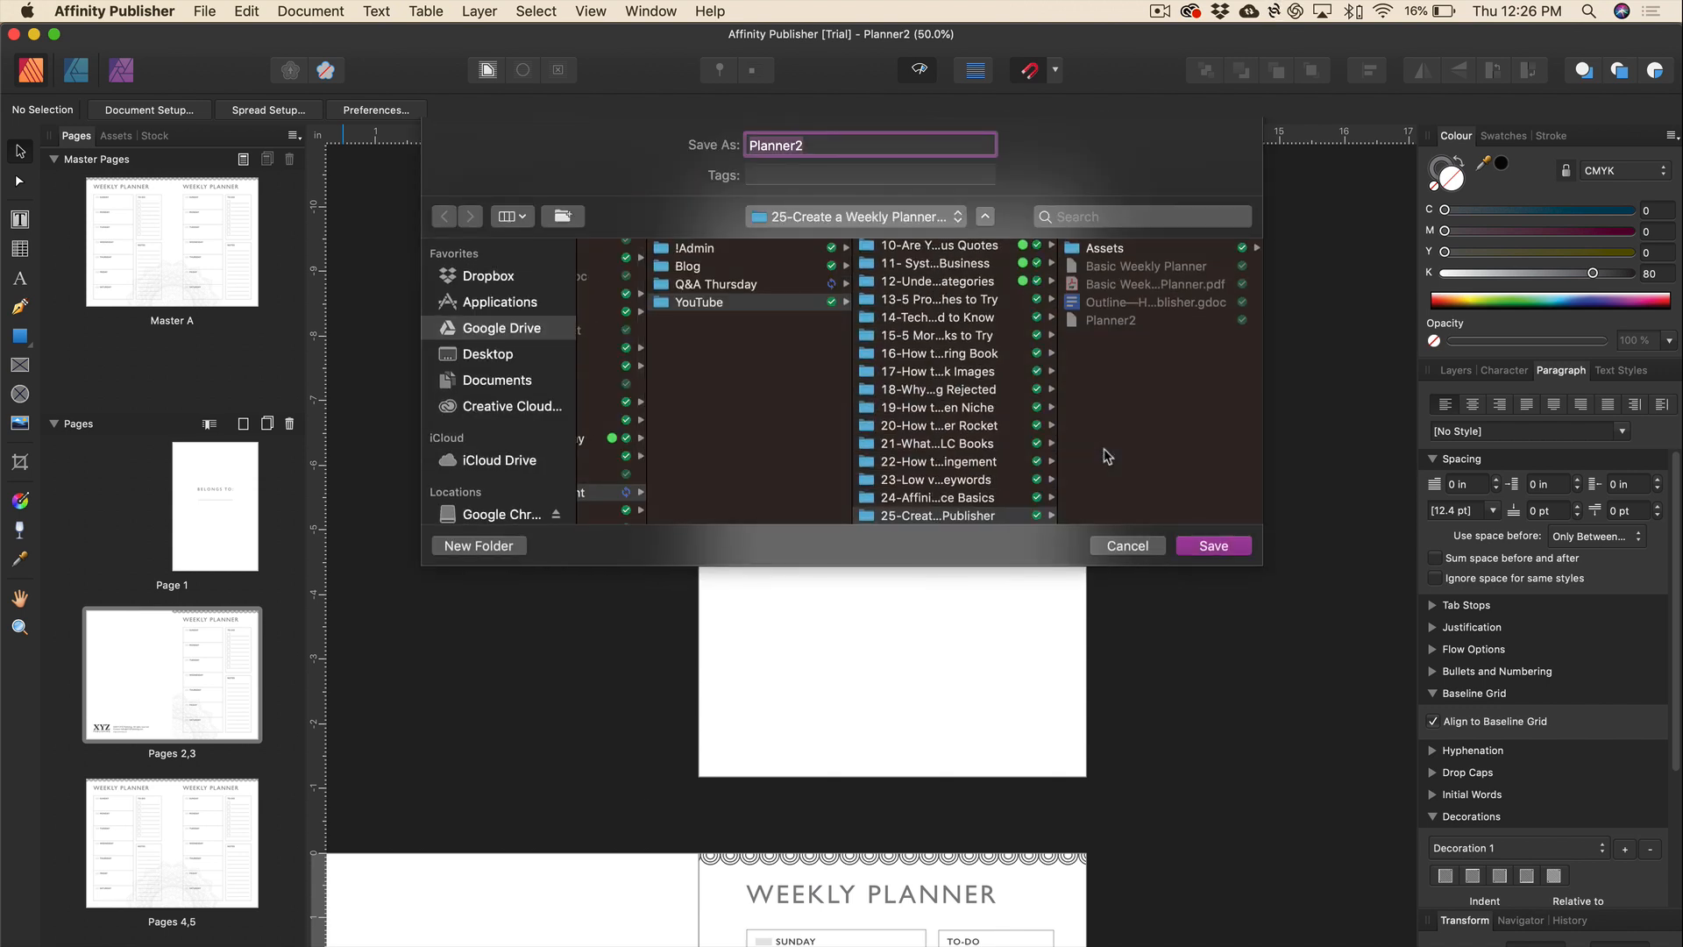
Save the exported PDF as Planner2 and switch to Finder.
left_click(1208, 541)
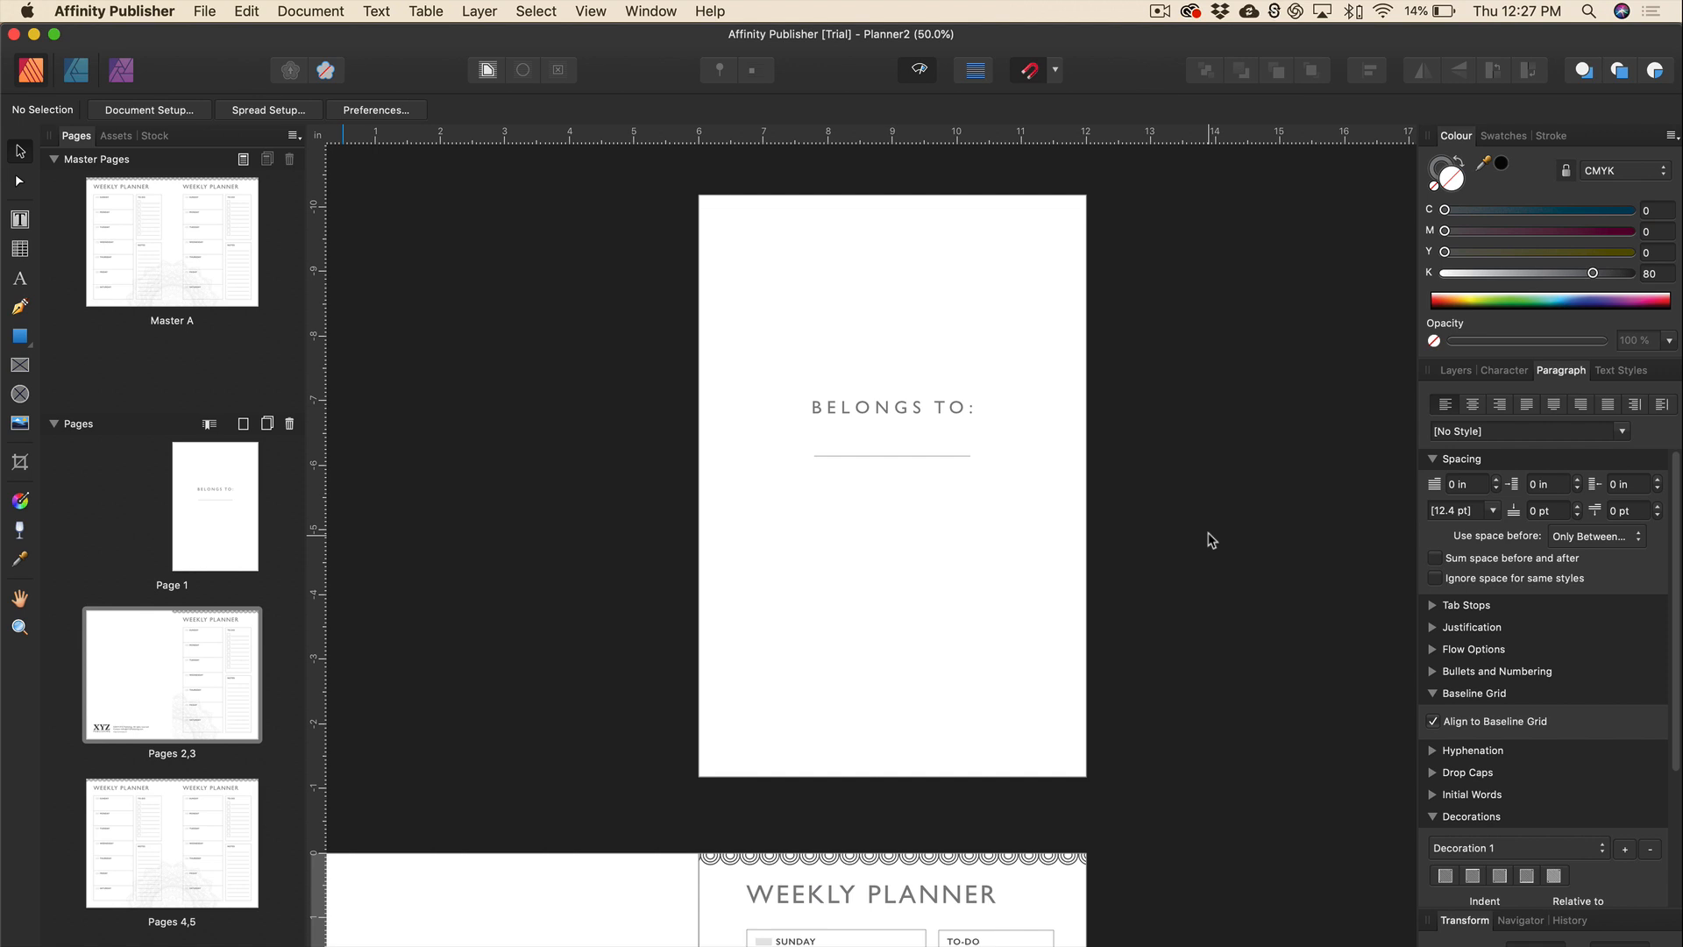
key("super+Tab")
Open Planner2.pdf in Acrobat and scroll through its pages from the BELONGS TO: cover.
double_click(629, 240)
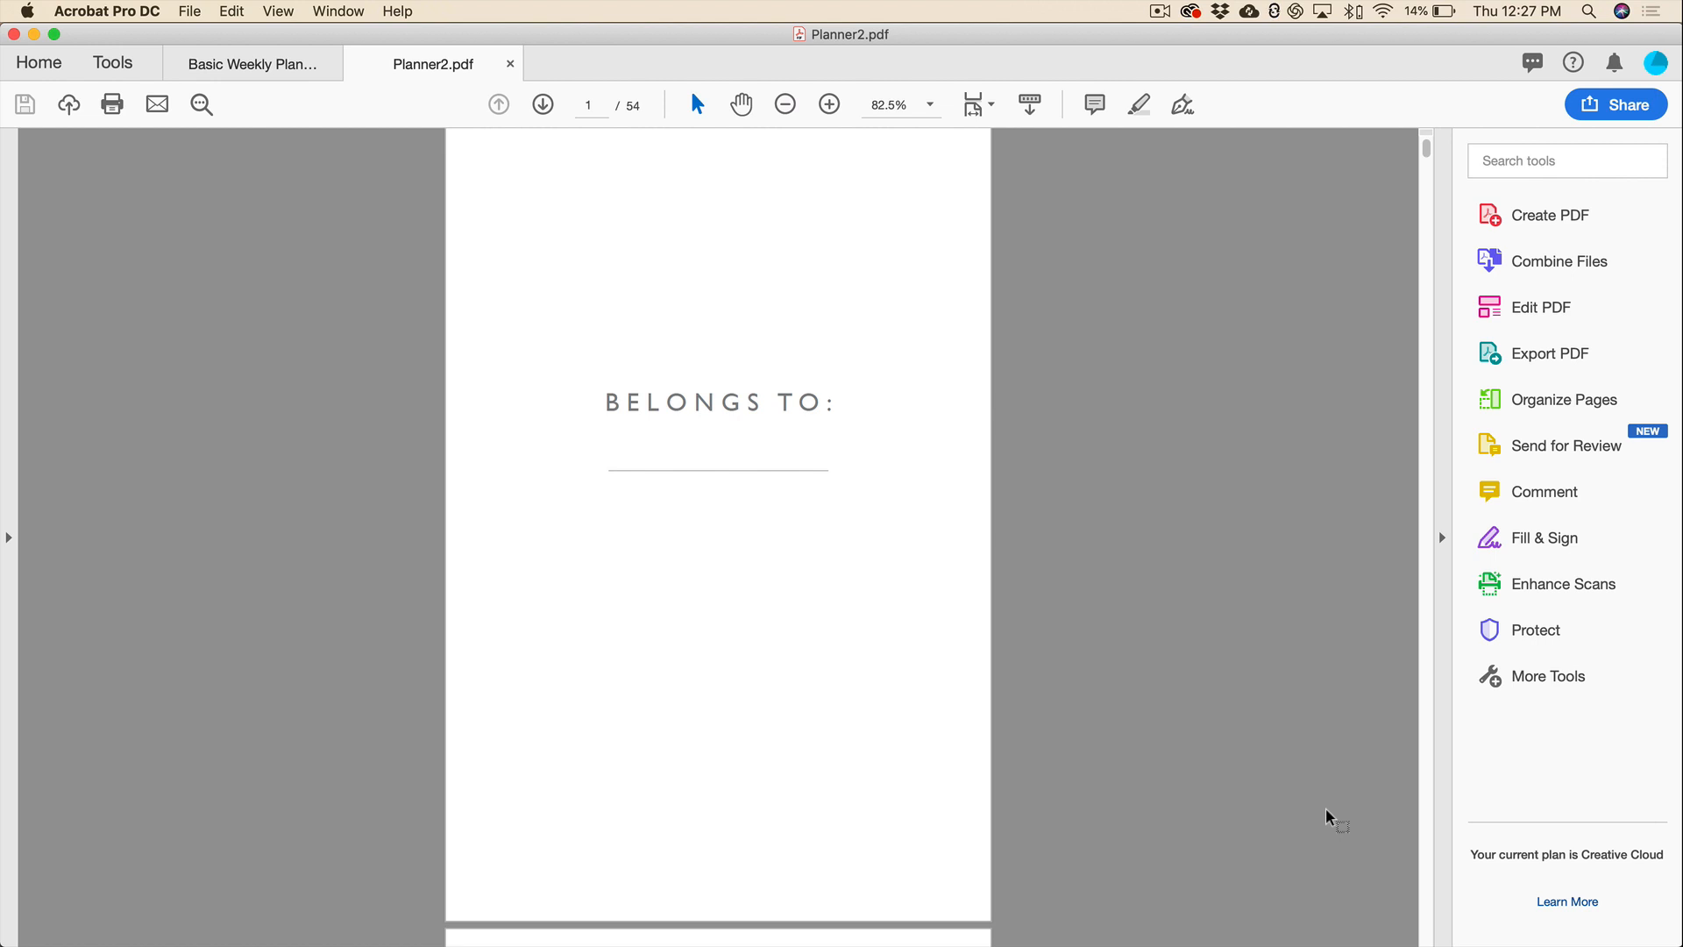
scroll(1328, 815, "down", 12)
scroll(1328, 816, "down", 15)
scroll(1328, 815, "down", 15)
scroll(1328, 816, "down", 3)
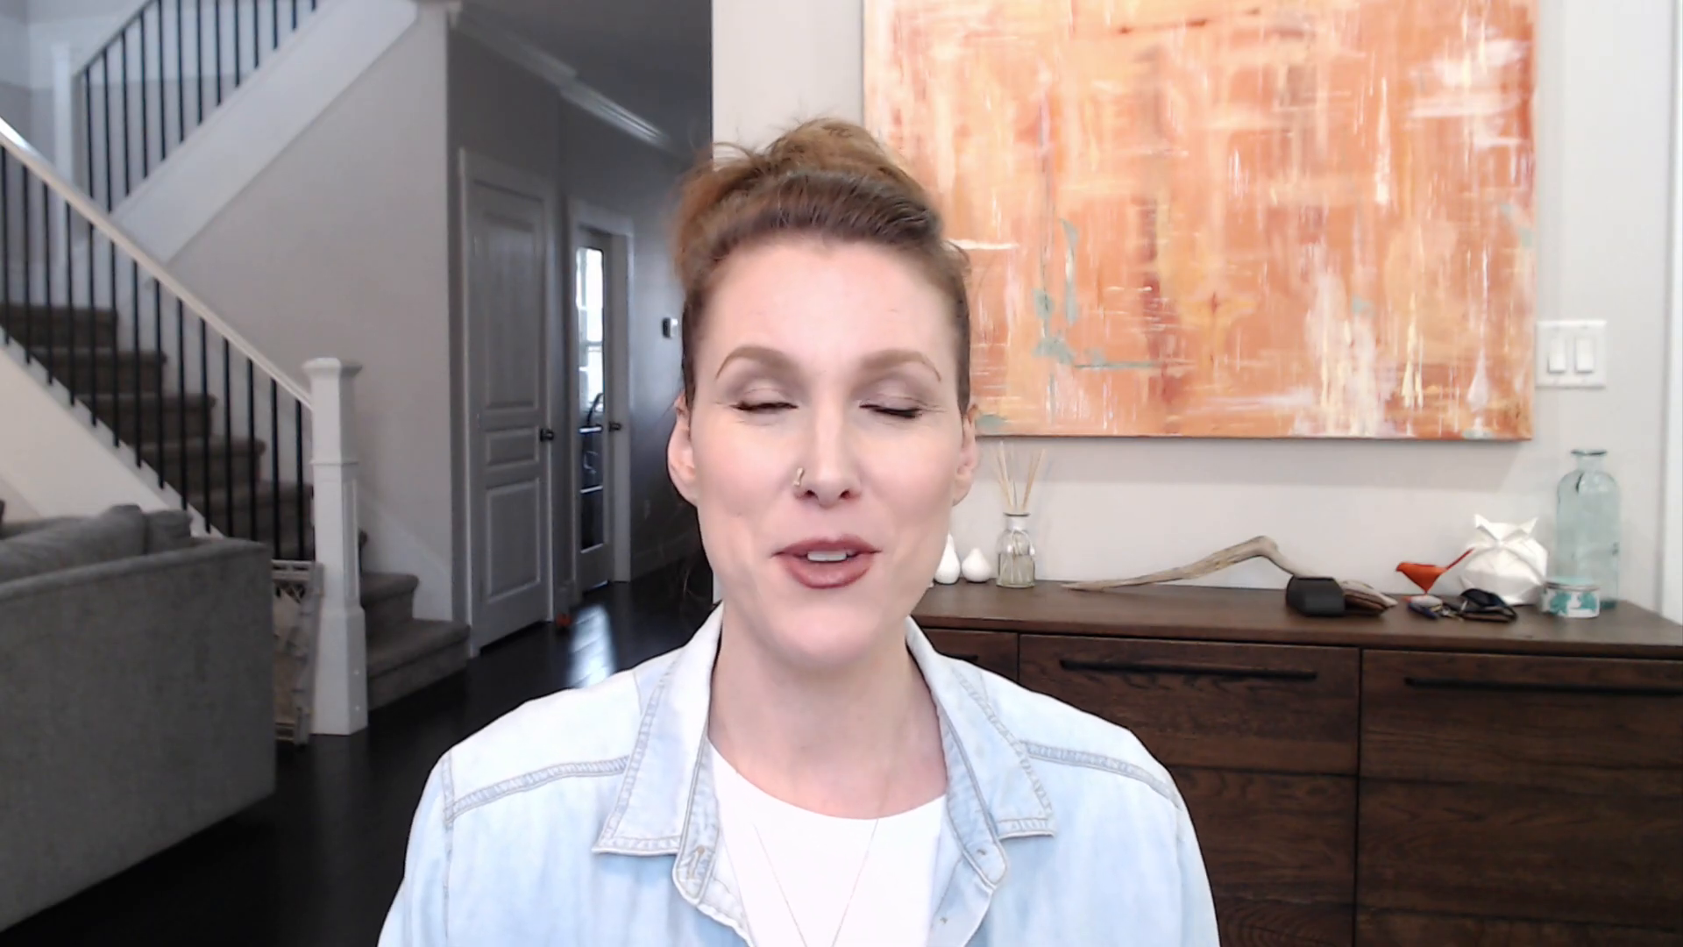